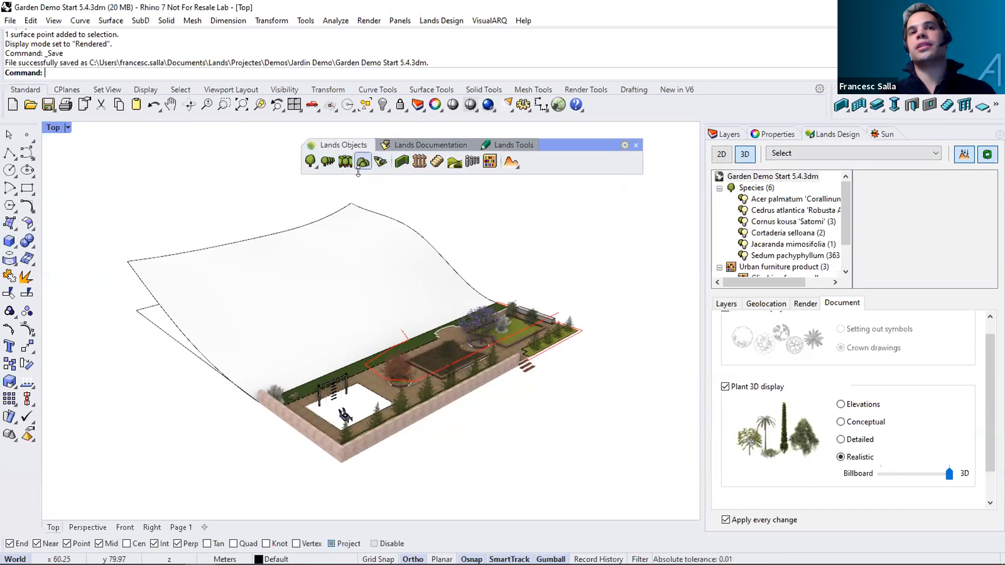
Review the toolbars contained in the Lands Design file within Rhino's toolbar layout options.
click(315, 167)
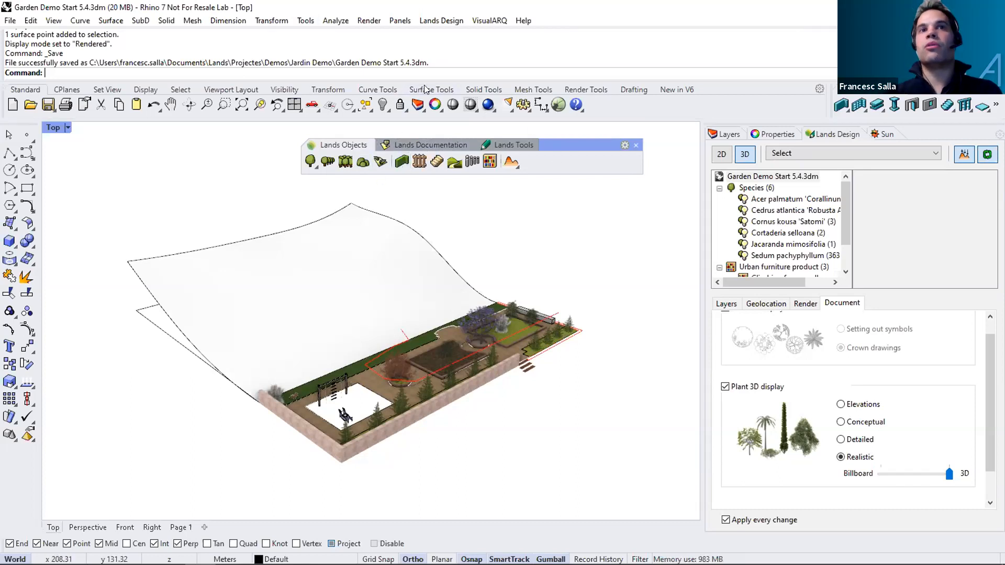
click(306, 21)
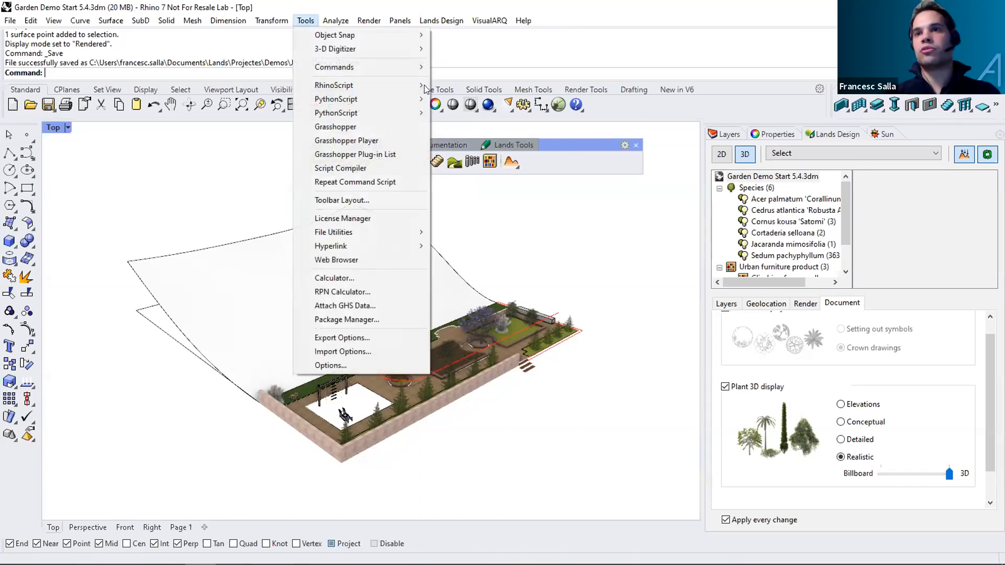
click(340, 200)
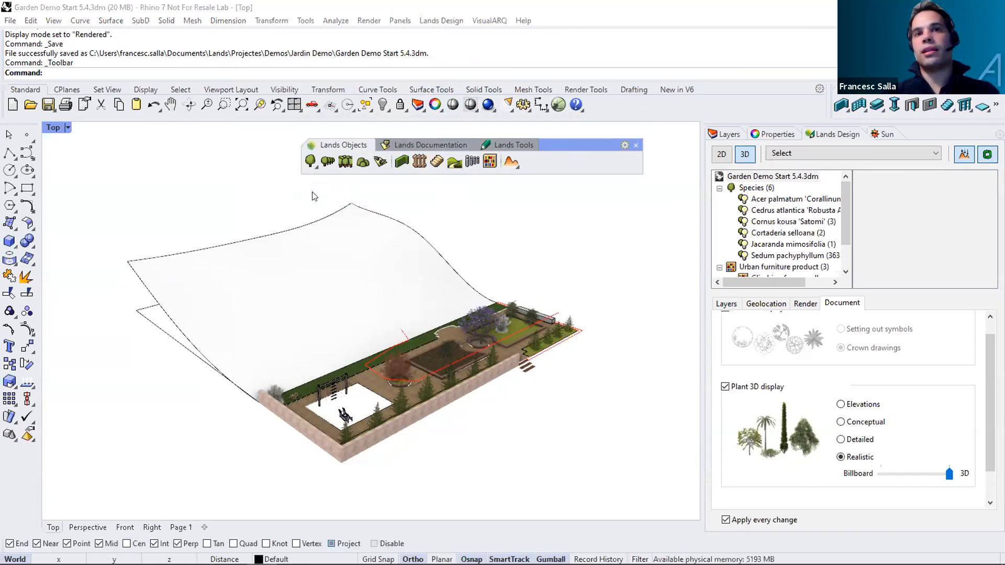
click(375, 188)
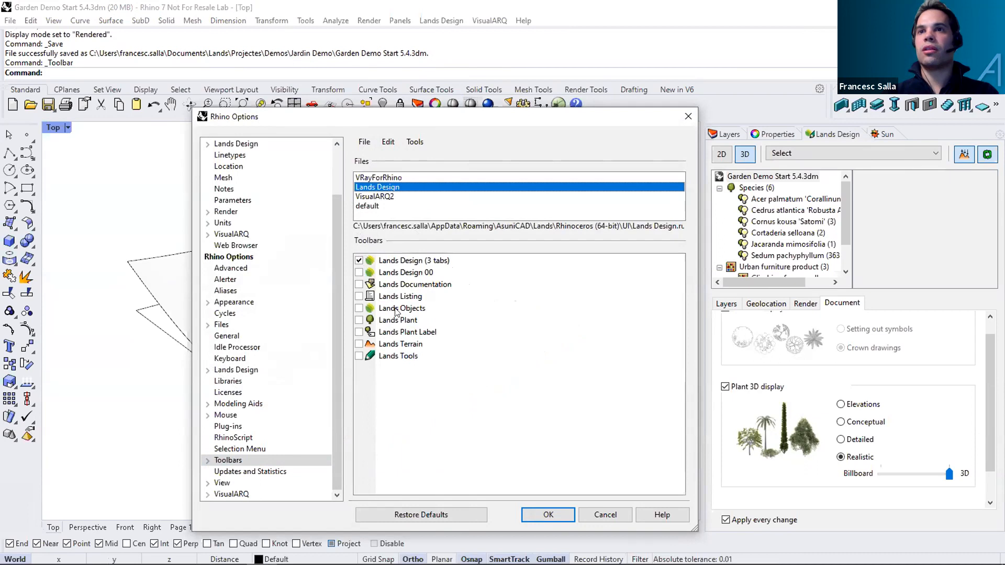
click(605, 515)
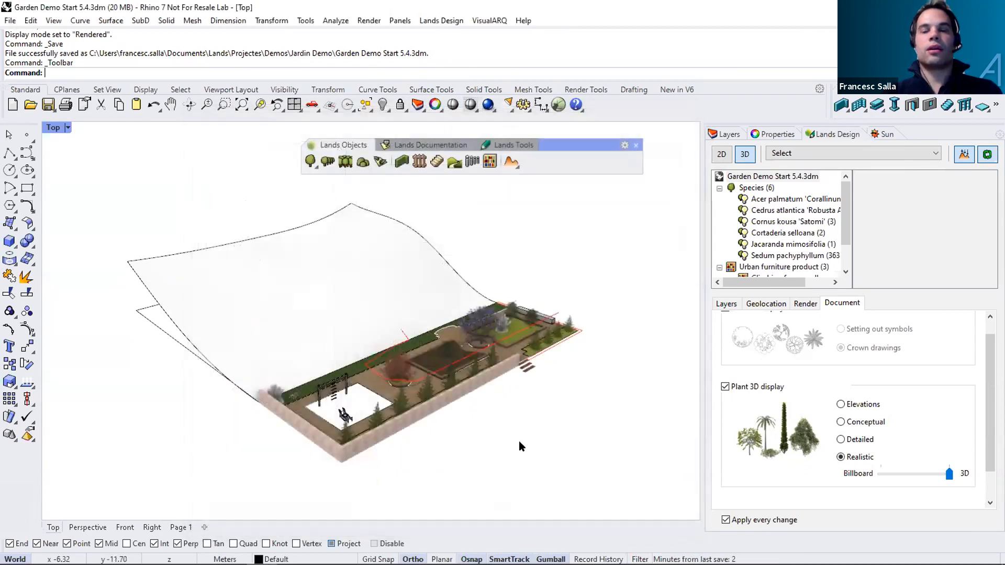
right_drag(515, 428, 488, 410)
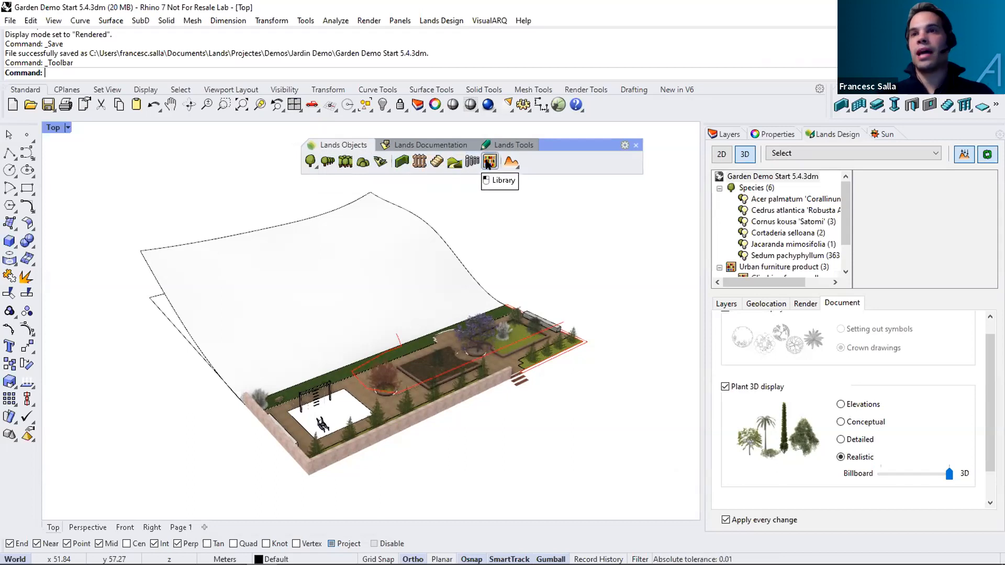
Browse the Lands Design terrain commands and the Lands Documentation tools.
click(517, 164)
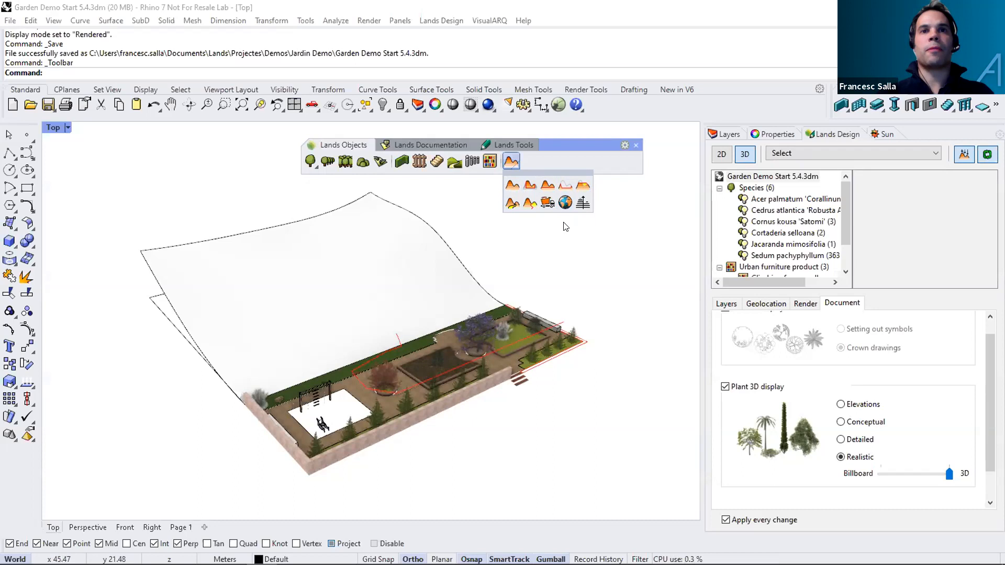
click(445, 148)
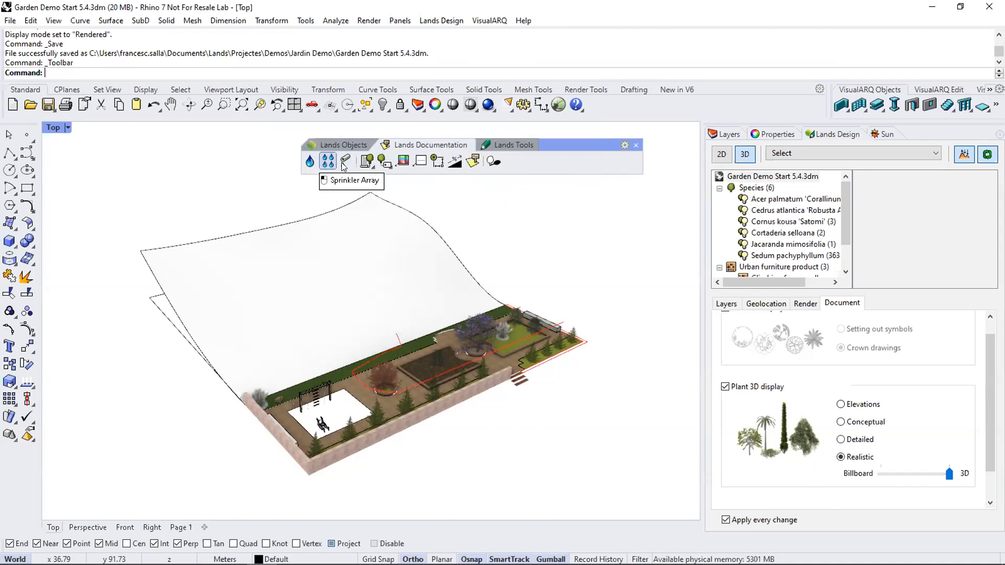
click(369, 169)
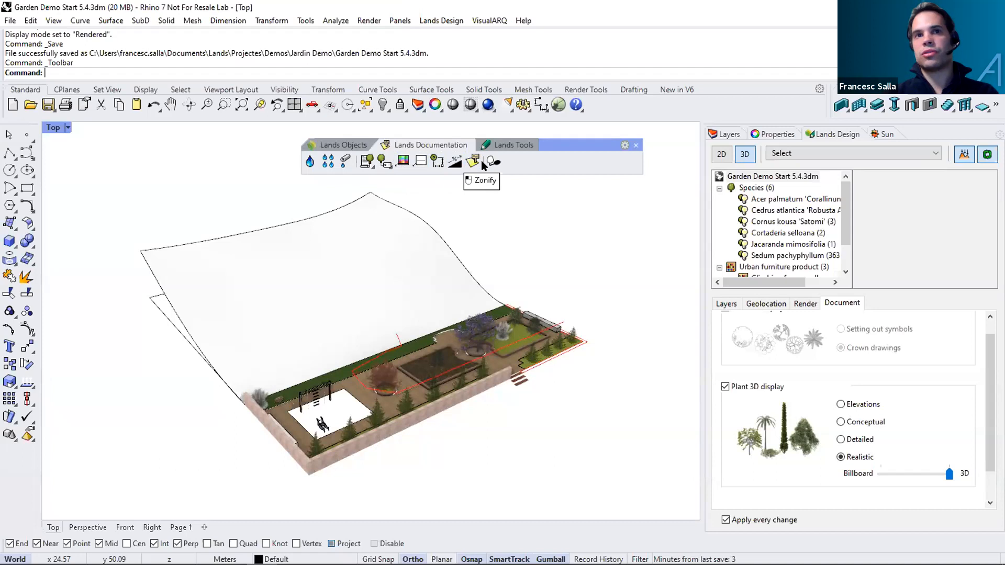
Explore the Lands Tools, show the edit and animation panels, and return to the document's Lands Design settings.
click(507, 146)
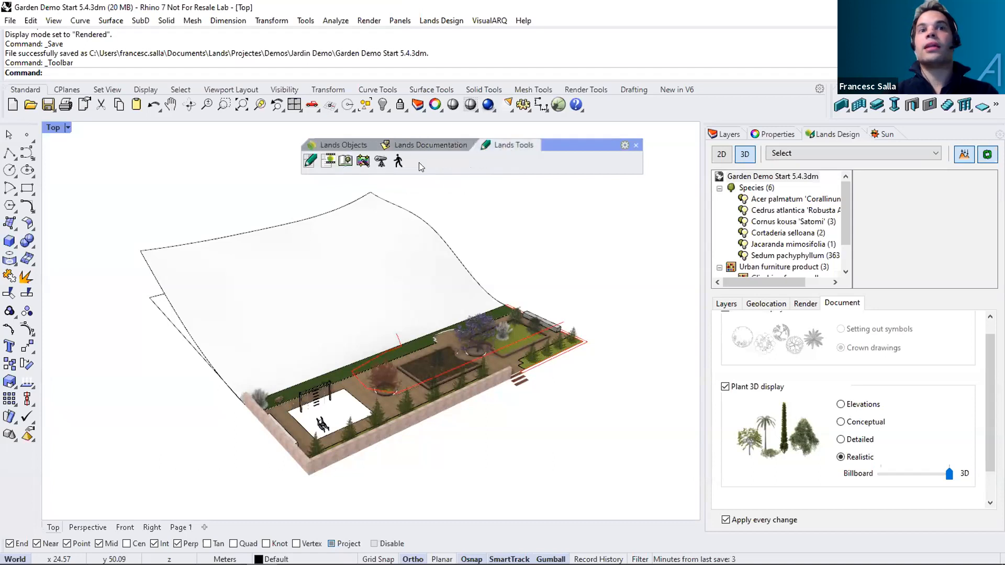
click(309, 161)
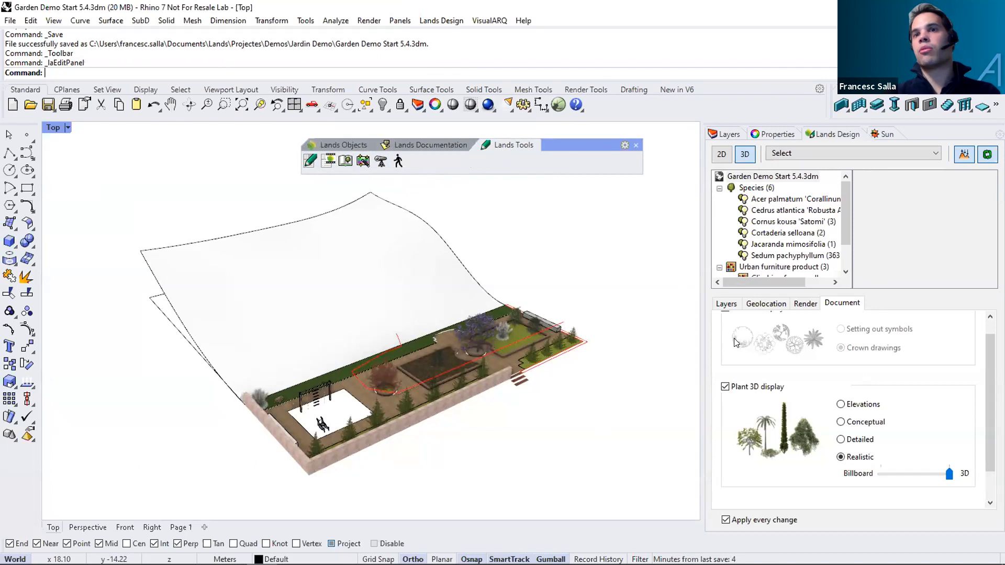
click(328, 164)
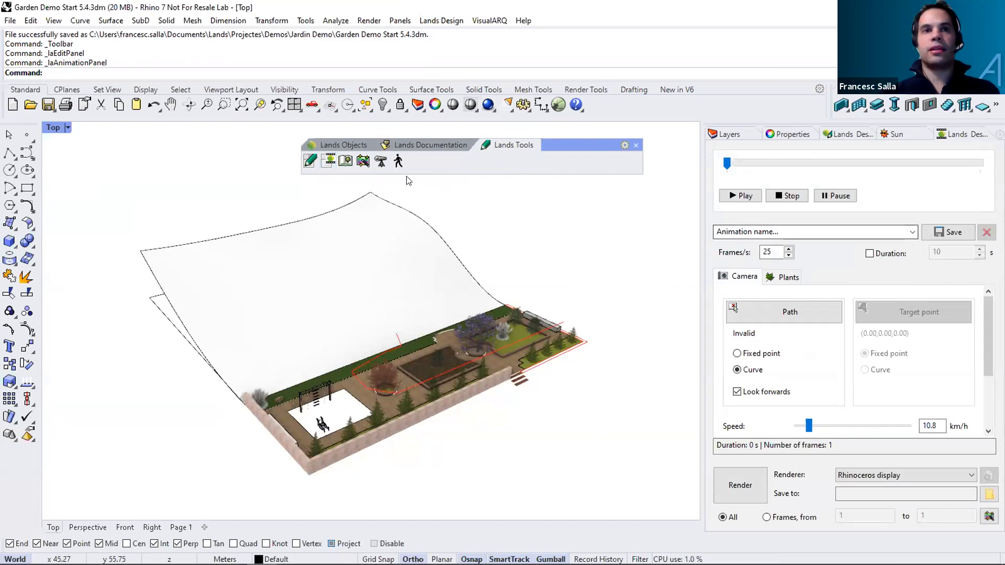
click(363, 162)
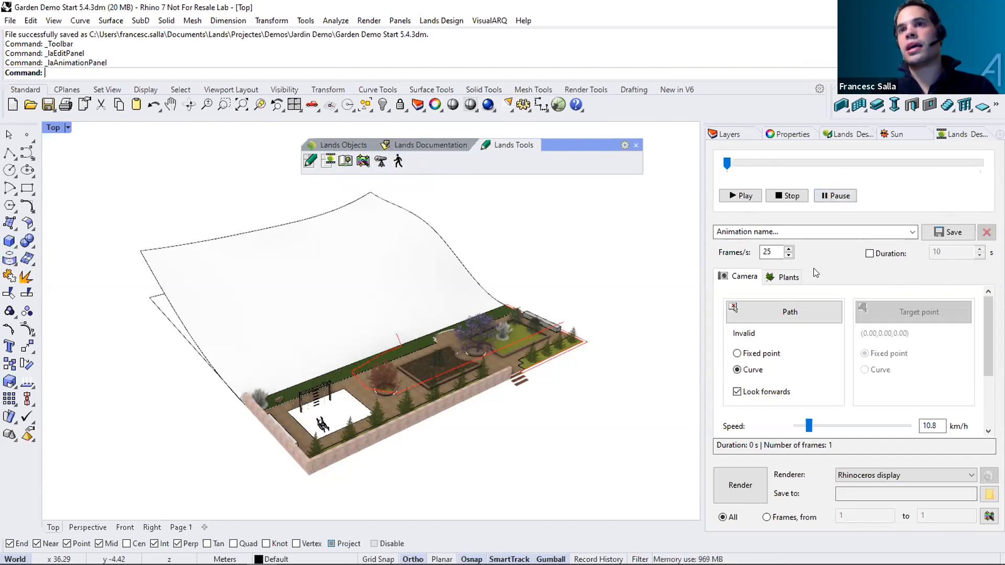
click(840, 136)
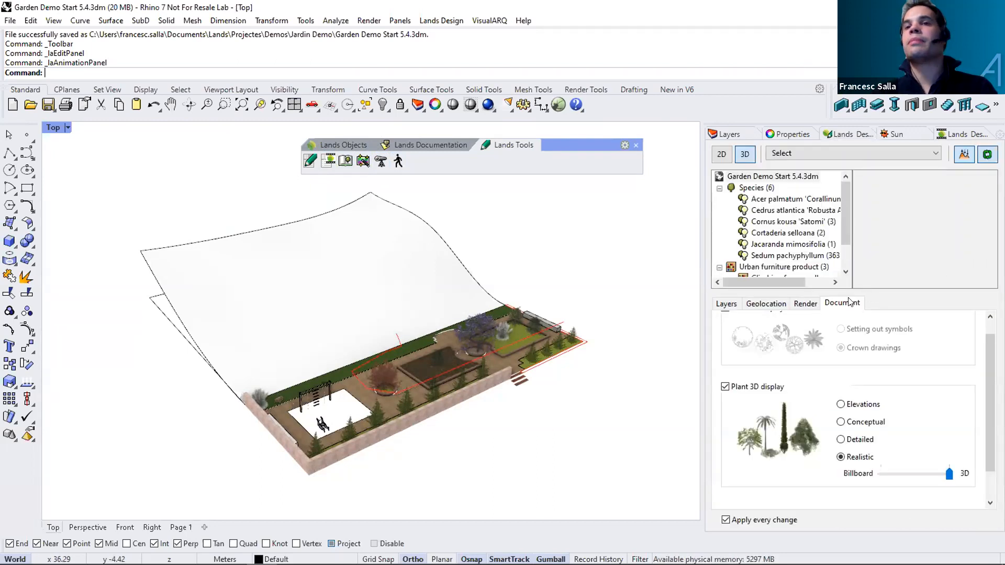
Examine the document's plant species by selecting all of them, Cortaderia selloana and Cornus kousa 'Satomi' to view their properties.
right_drag(563, 392, 592, 402)
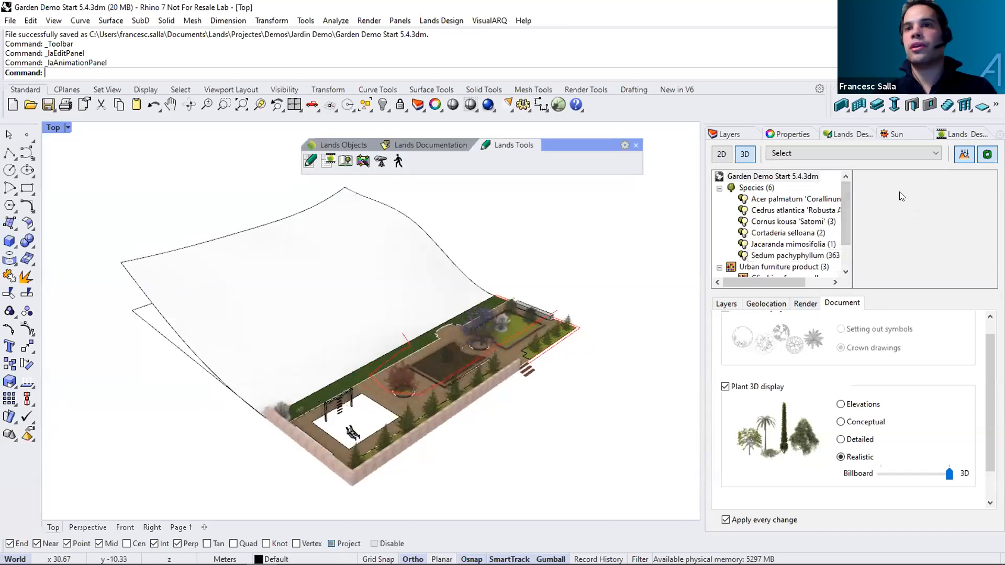
click(756, 187)
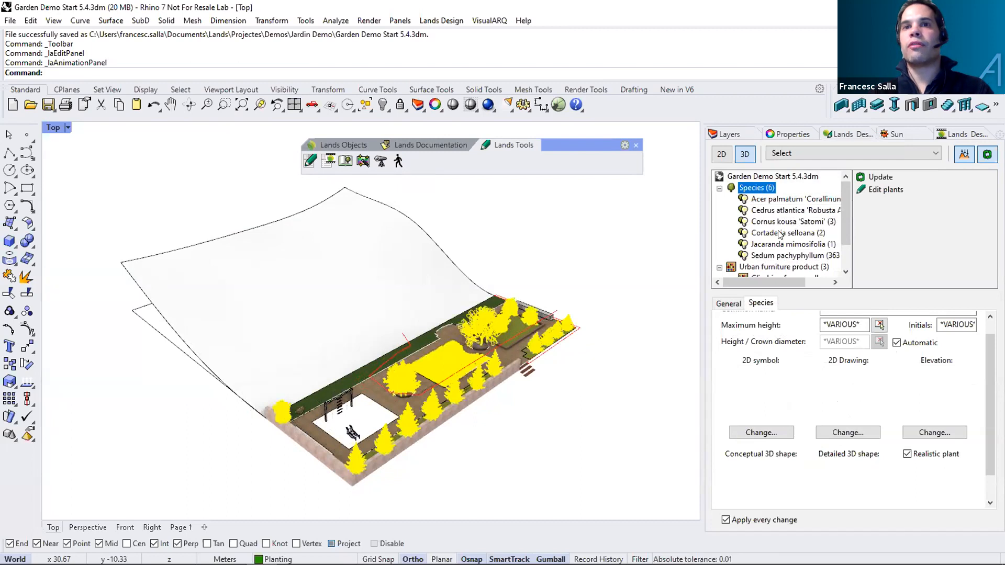
scroll(842, 237, down, 2)
scroll(844, 210, up, 2)
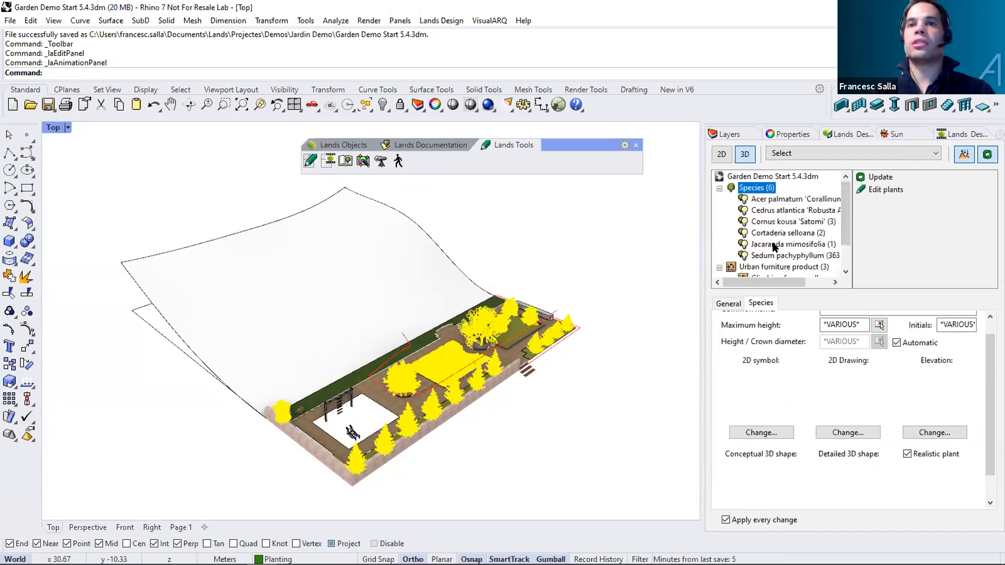
scroll(827, 246, down, 1)
scroll(798, 242, up, 1)
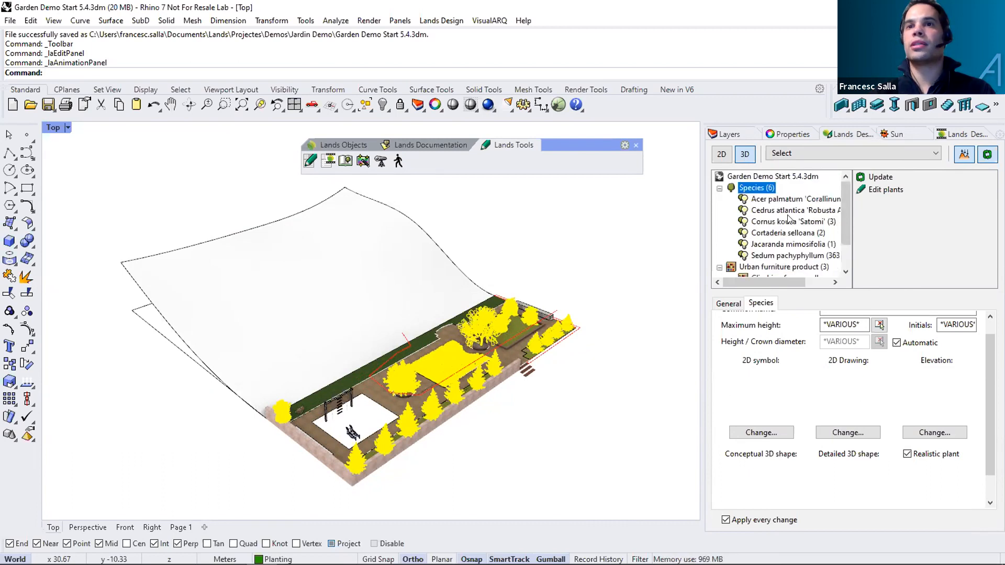
click(785, 215)
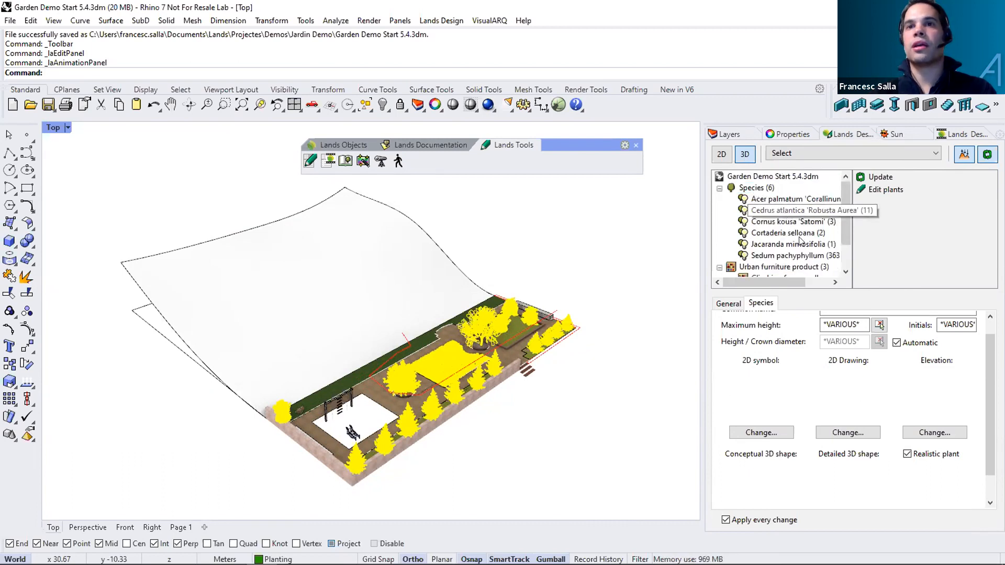
click(791, 235)
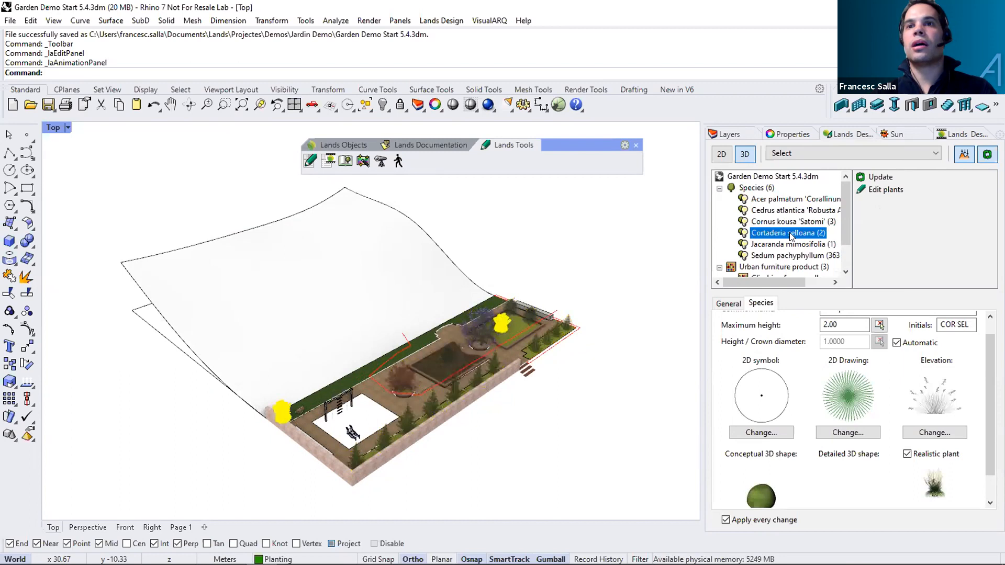
click(786, 222)
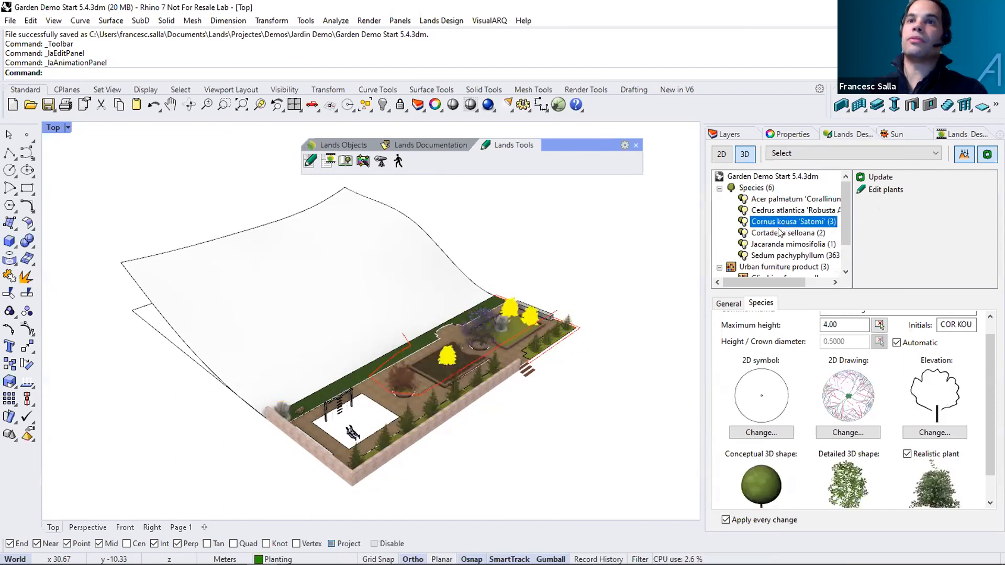
click(744, 224)
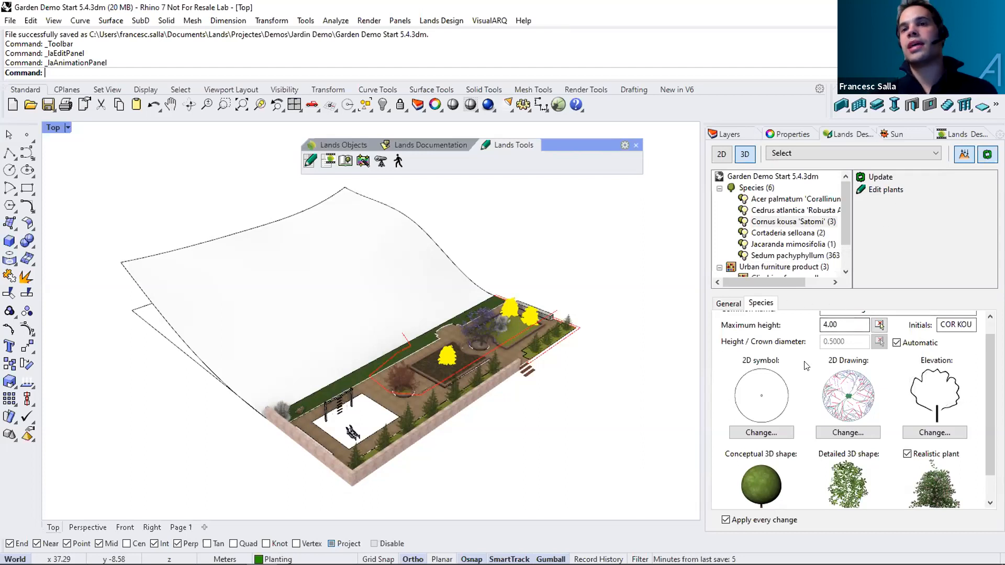
Select the Jacaranda mimosifolia tree in the garden and review its plant, format and render properties.
click(640, 368)
scroll(477, 328, up, 2)
click(477, 327)
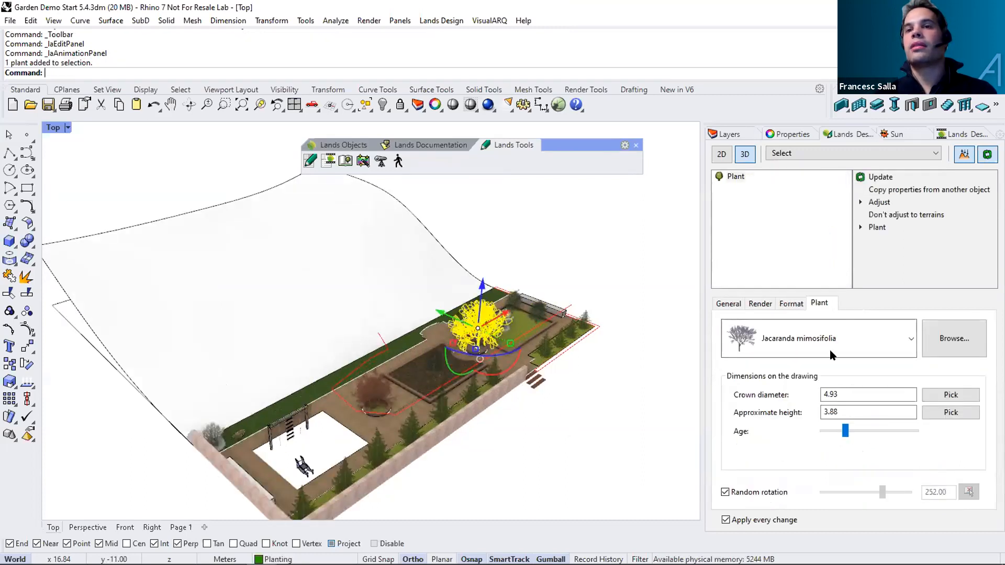
mouse_move(845, 430)
mouse_down()
mouse_move(857, 430)
mouse_move(843, 430)
mouse_up()
click(791, 303)
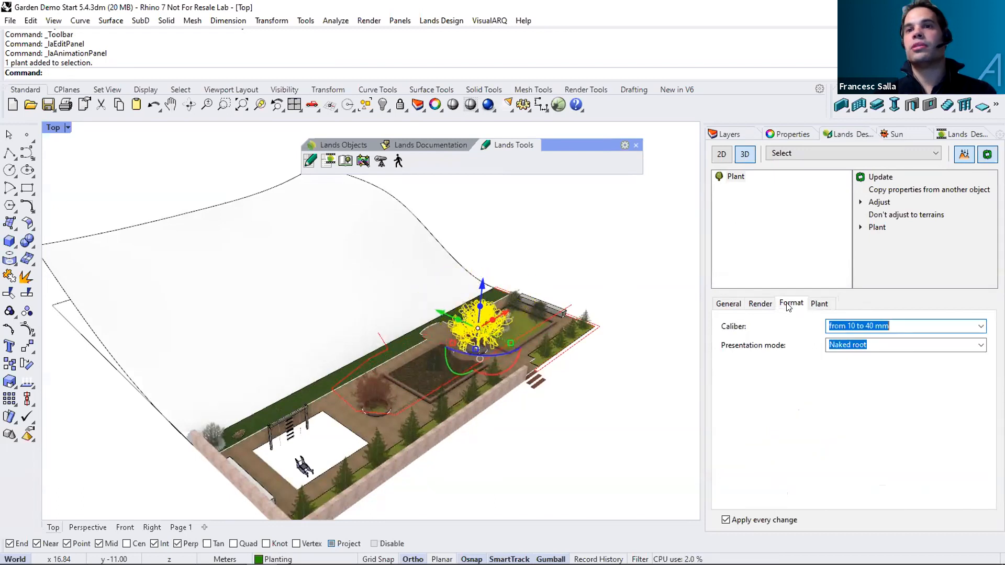
click(760, 304)
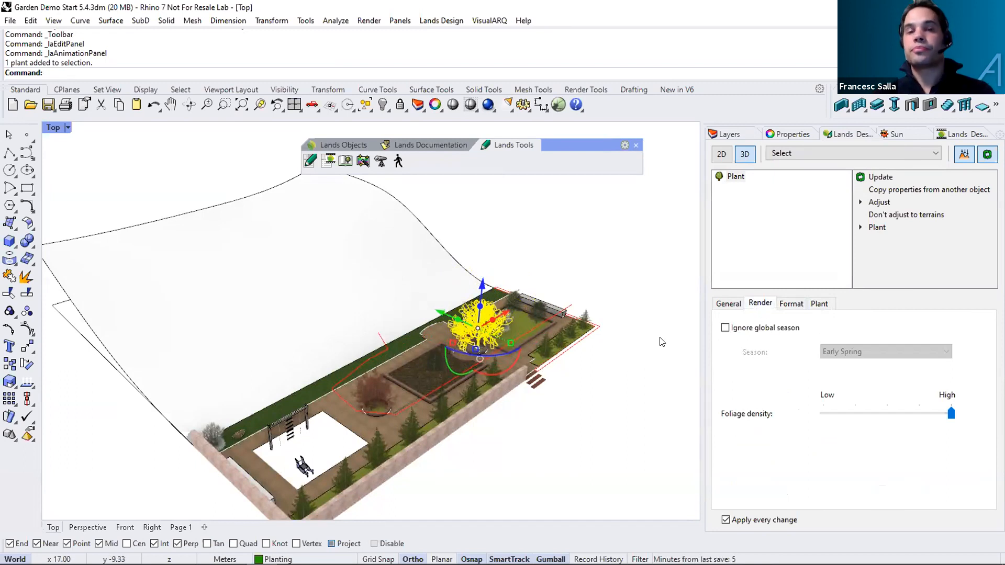
click(669, 382)
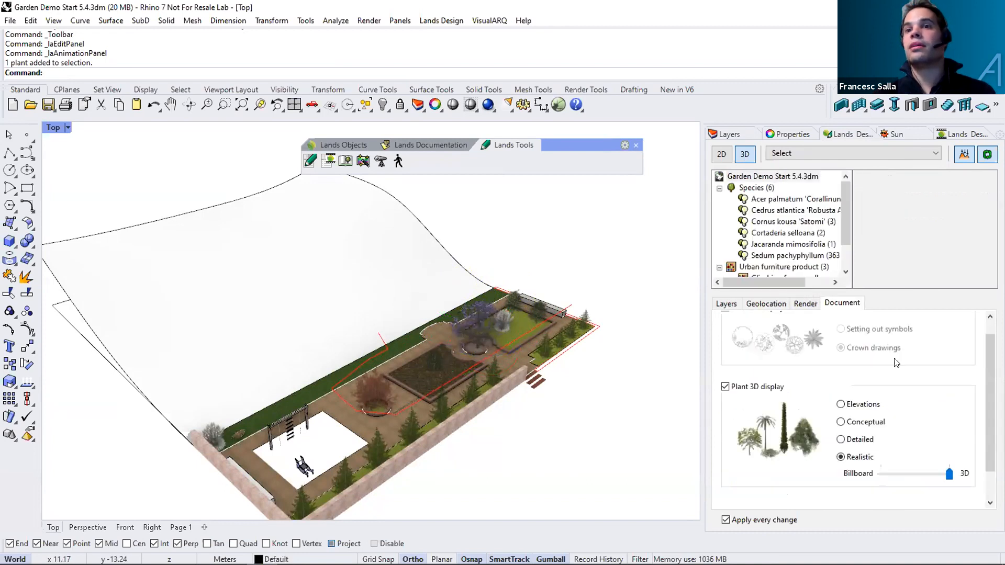
Examine the realistic plant display in the garden, from the red-leaved tree in its round parterre to the conifers along the wall.
scroll(980, 368, up, 1)
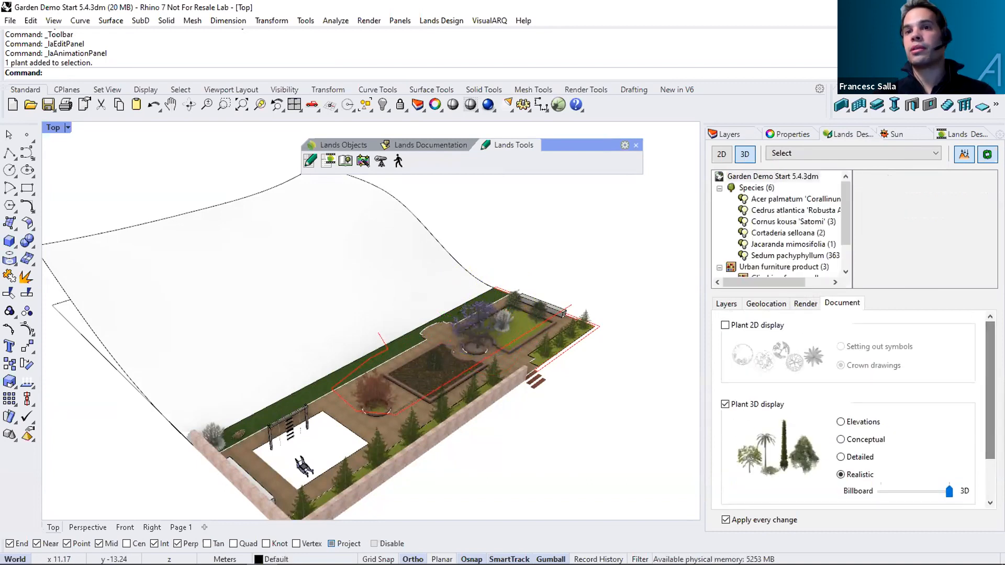
right_drag(391, 480, 422, 453)
scroll(324, 481, up, 2)
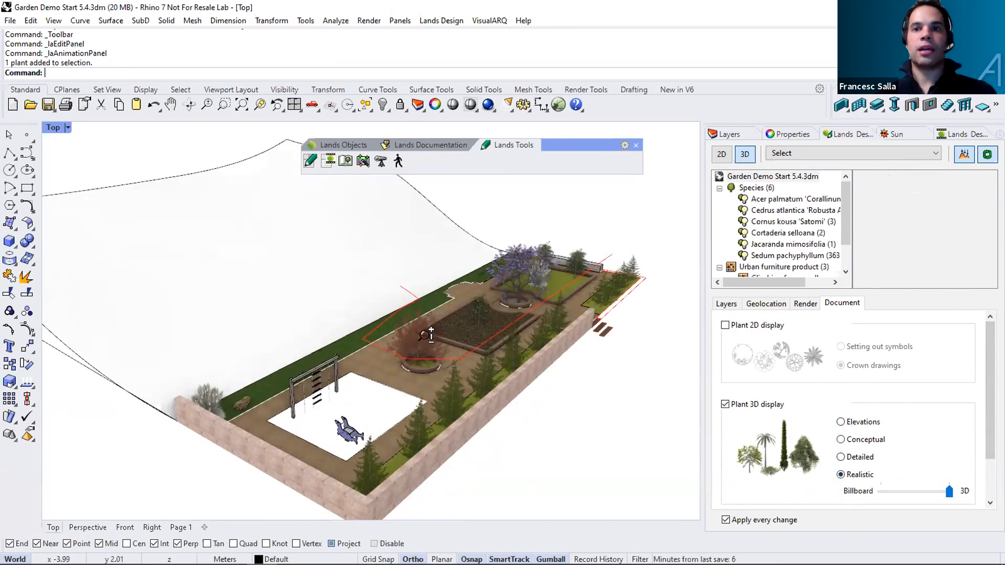
scroll(423, 285, up, 4)
scroll(423, 285, up, 8)
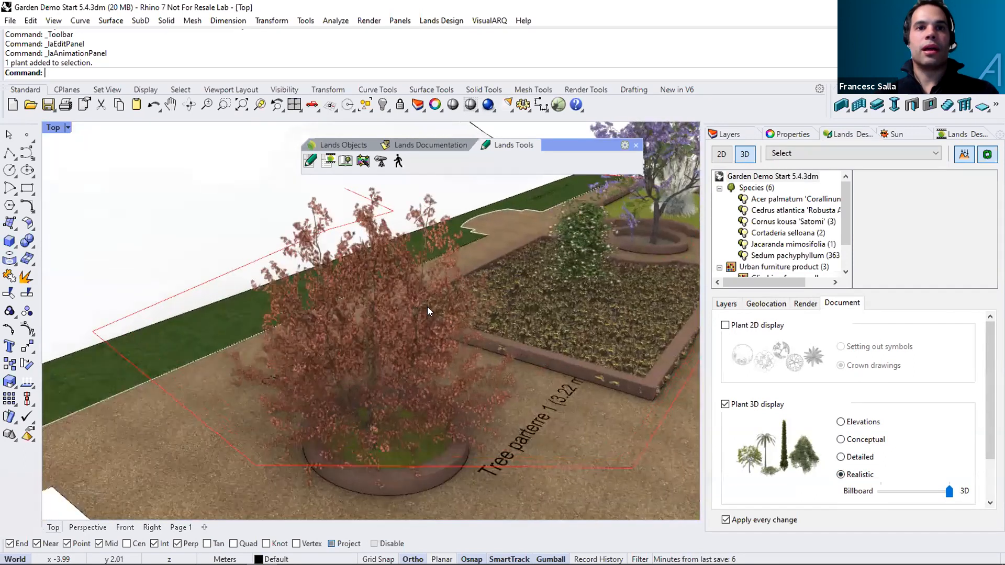
scroll(432, 300, down, 5)
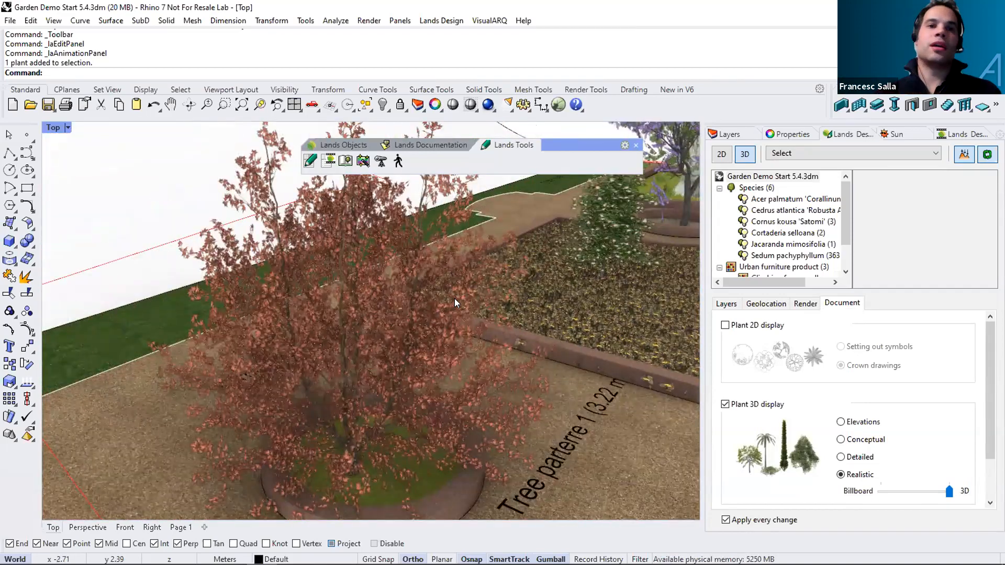
scroll(454, 299, down, 5)
shift+right_drag(442, 339, 342, 315)
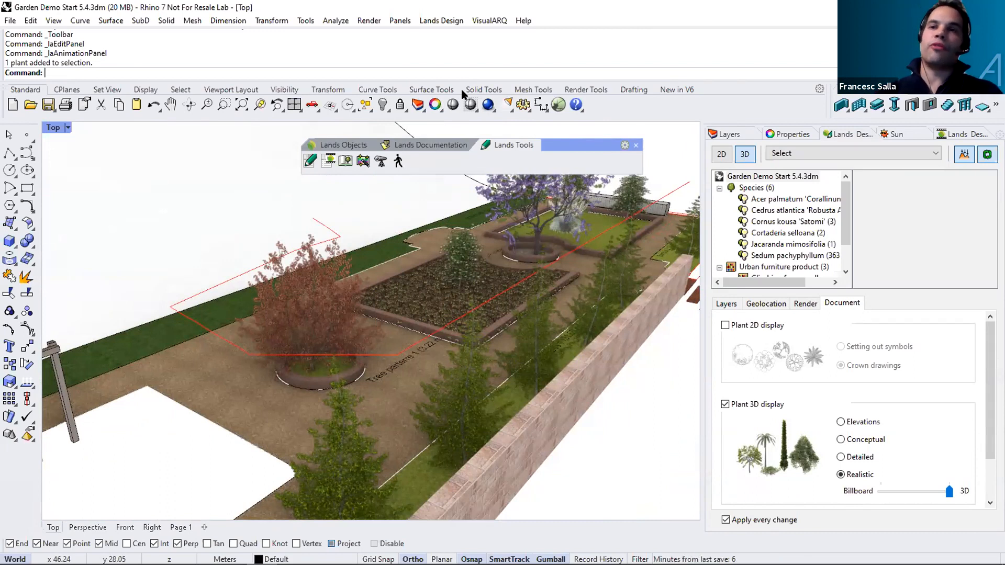
right_drag(454, 315, 432, 309)
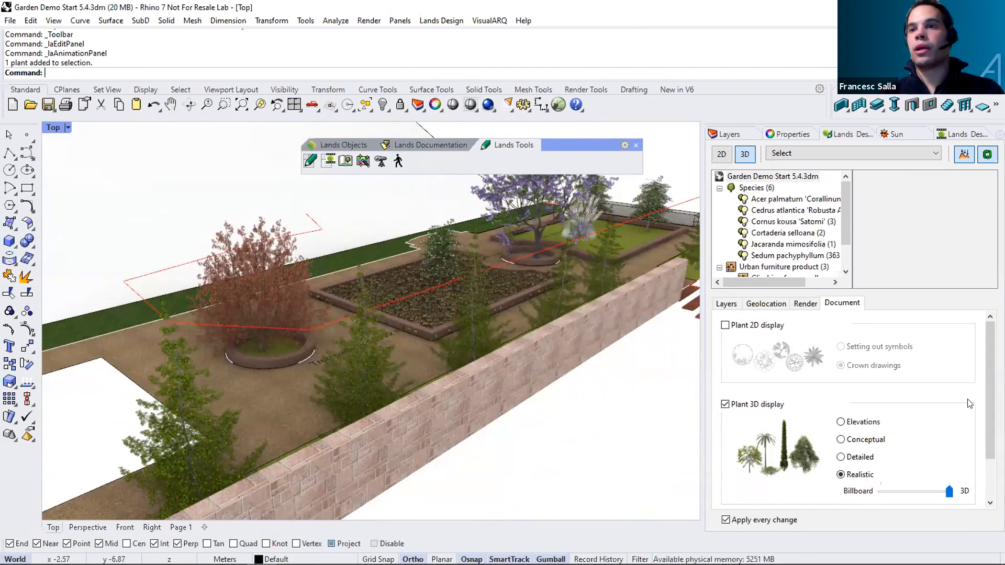
Set the document's plant display season to Winter and inspect the garden's trees.
scroll(969, 408, down, 1)
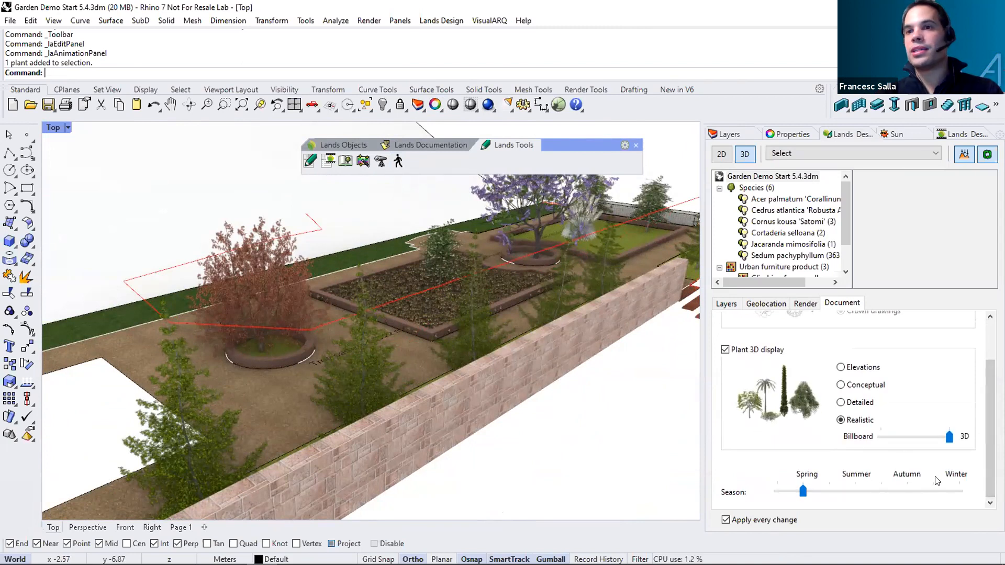
drag(803, 491, 951, 498)
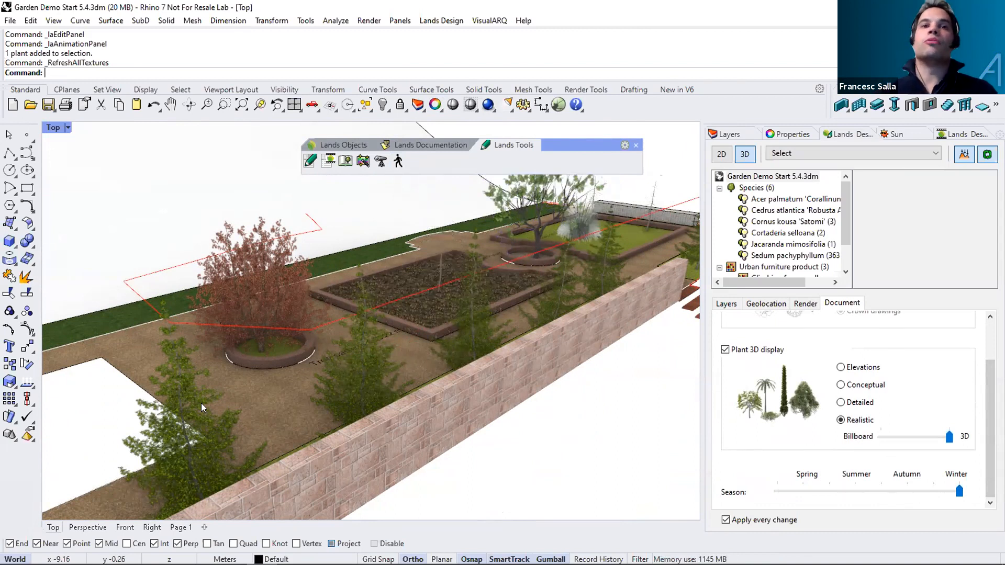
scroll(545, 216, up, 3)
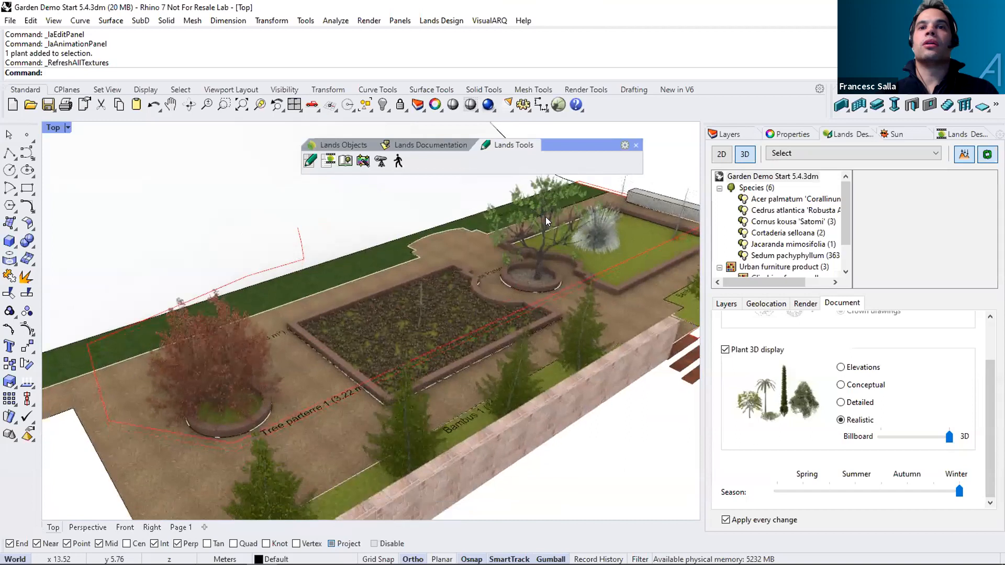
Set the document's plant display season to Spring.
drag(957, 499, 803, 492)
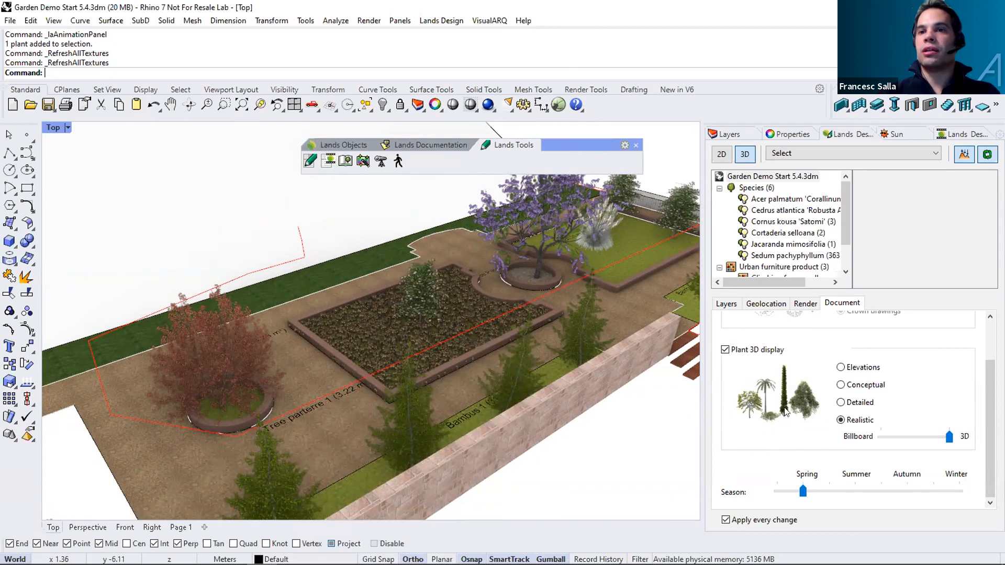
Make the Jacaranda mimosifolia tree ignore the global season, review its individual season options, and turn the override off again.
click(534, 237)
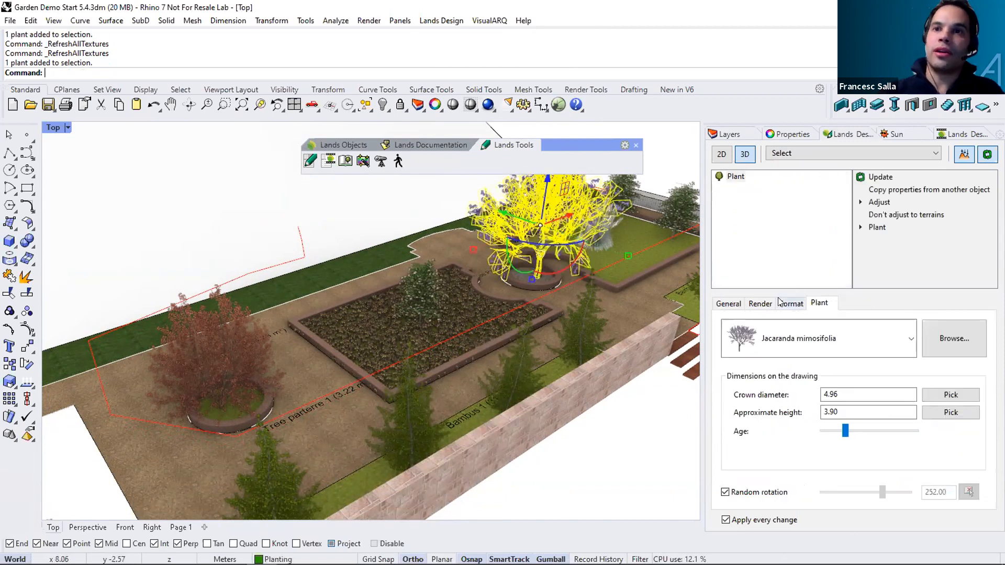
click(760, 303)
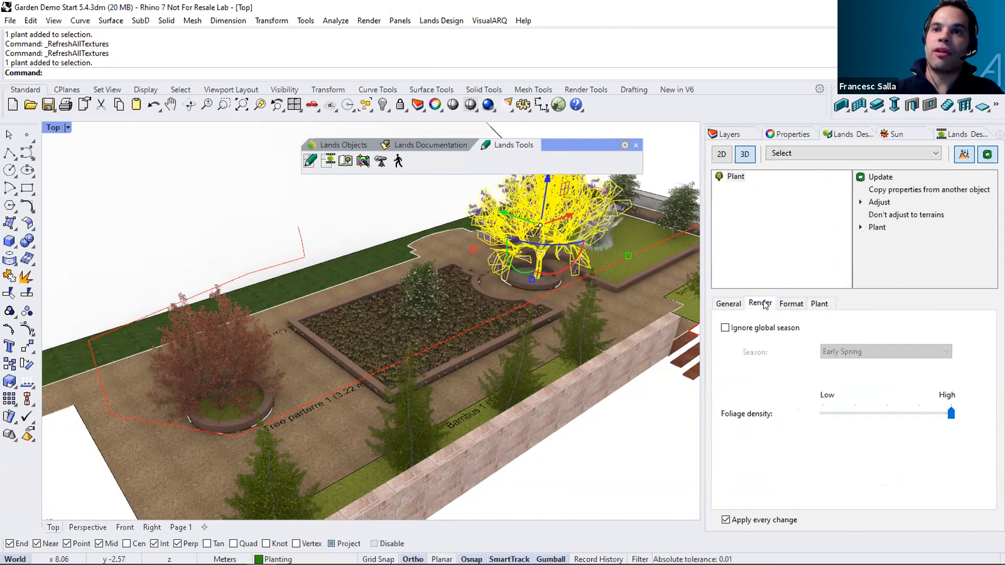
click(725, 328)
click(857, 352)
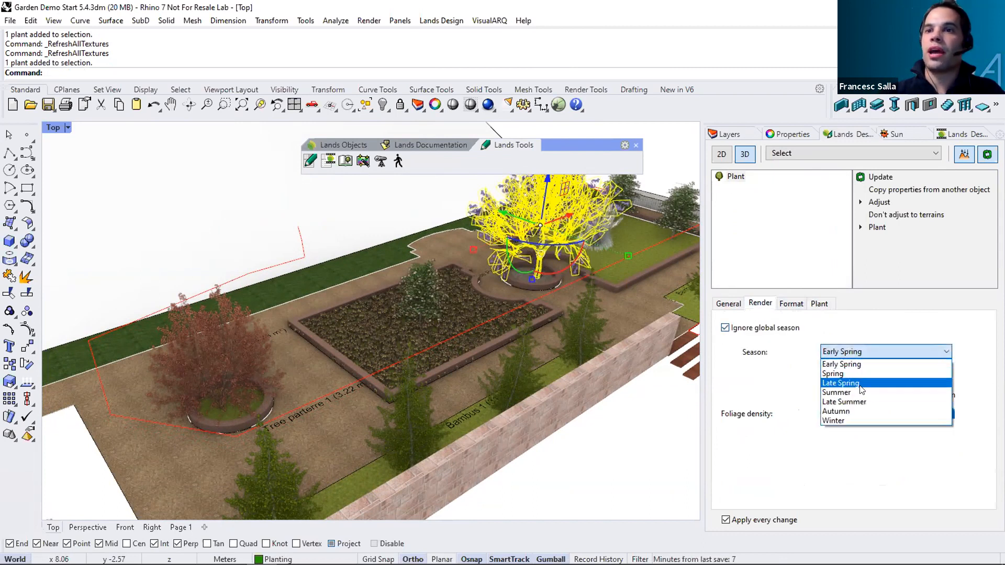
click(857, 350)
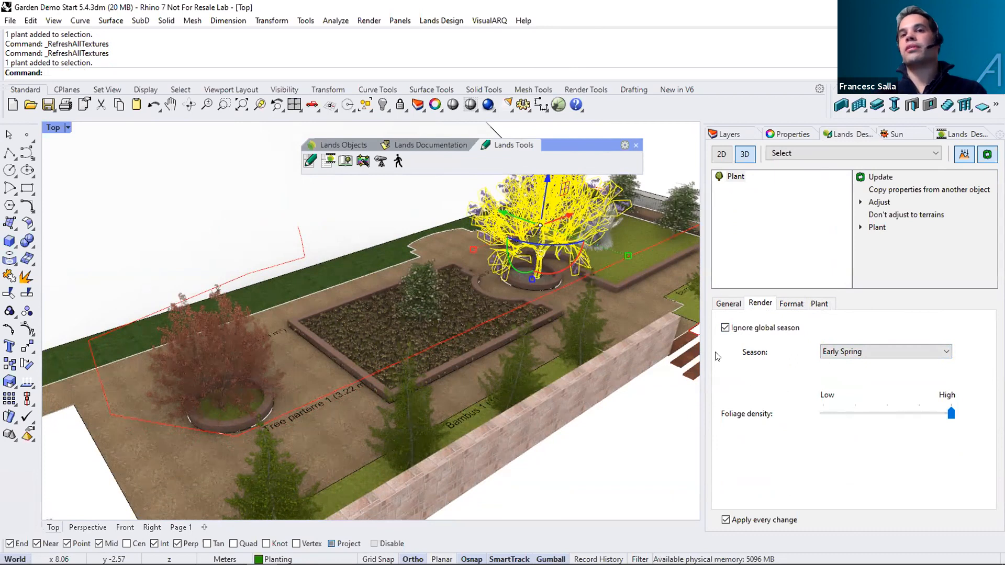
click(725, 328)
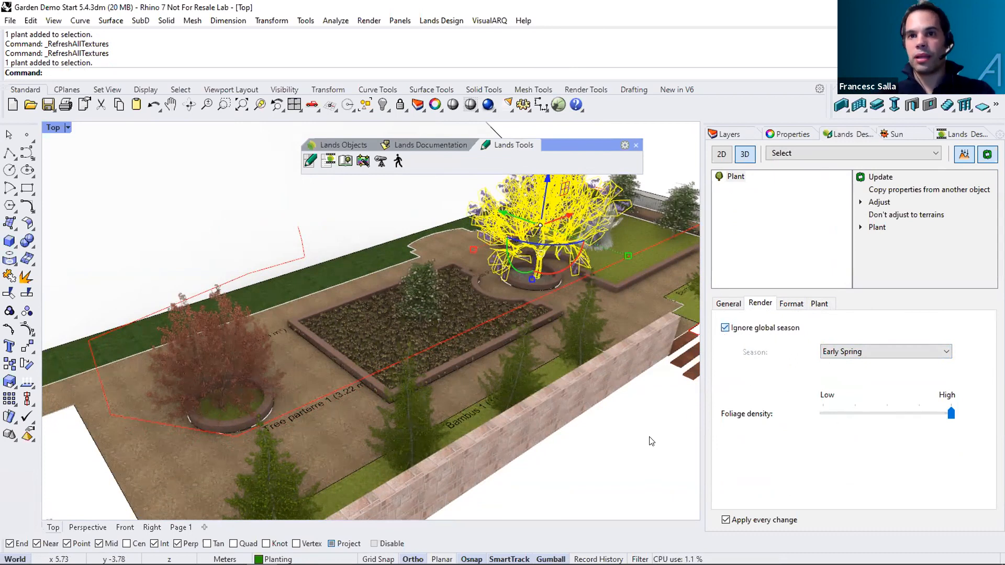
click(303, 368)
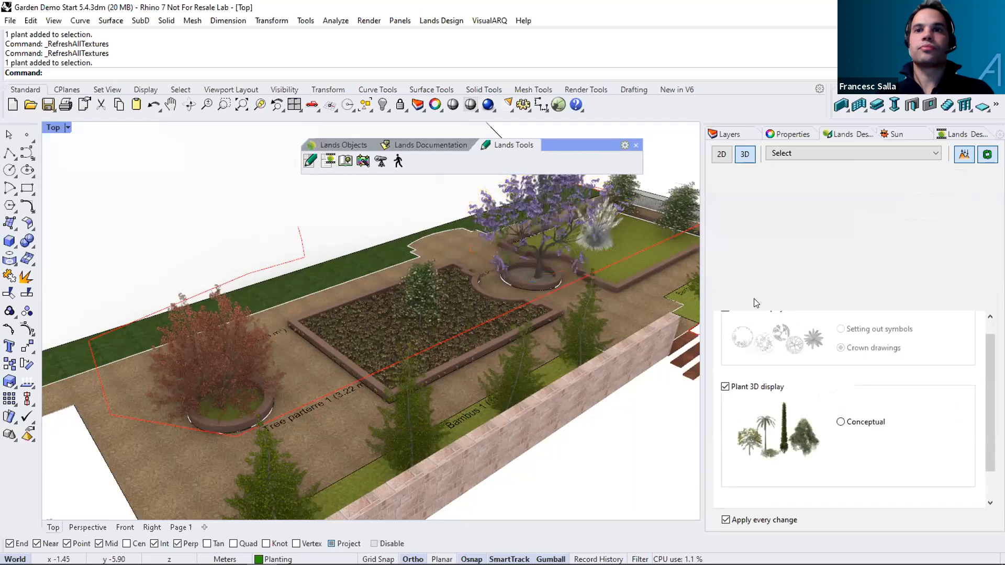
Switch the document's 3D plant display to Elevations and view the garden from a low angle outside the wall.
right_drag(575, 423, 579, 398)
scroll(579, 417, down, 4)
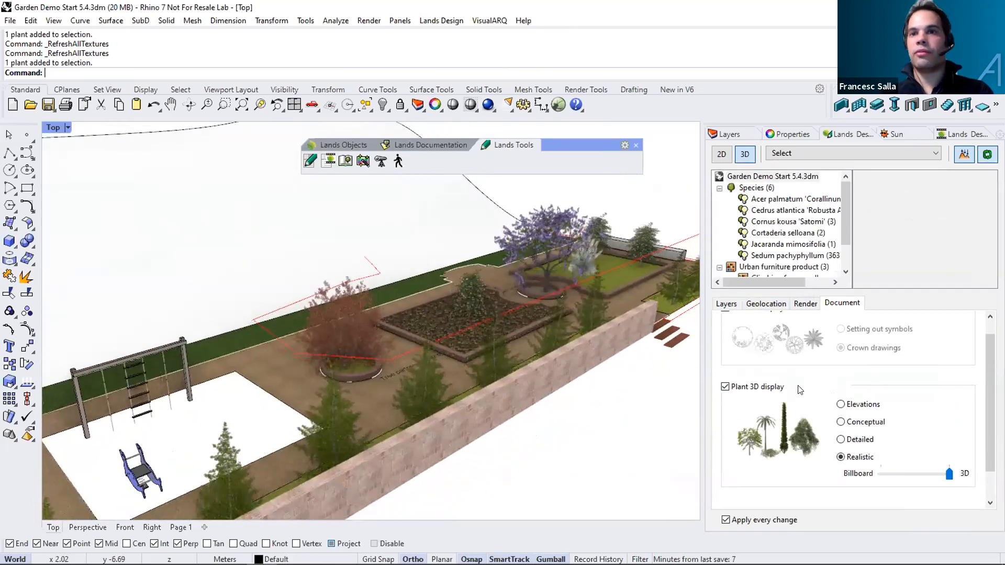
click(841, 404)
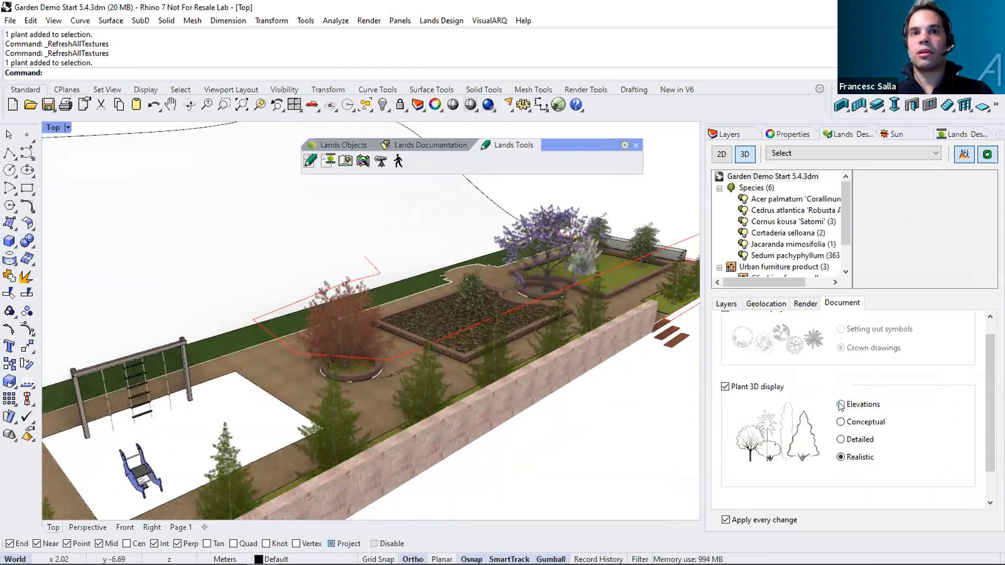
right_drag(315, 421, 345, 298)
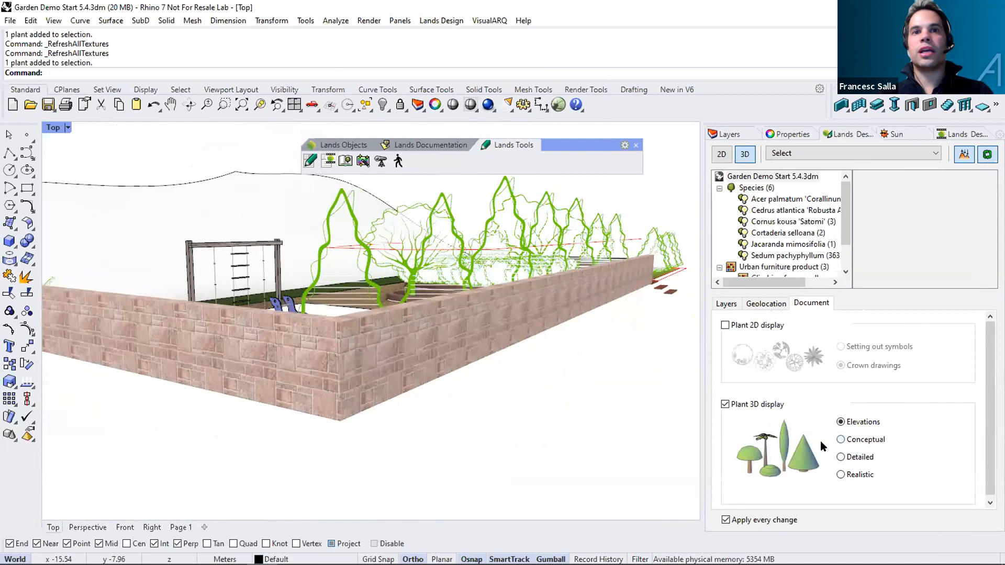
Compare the Conceptual and Detailed 3D plant displays across the garden.
click(840, 440)
right_drag(552, 355, 535, 332)
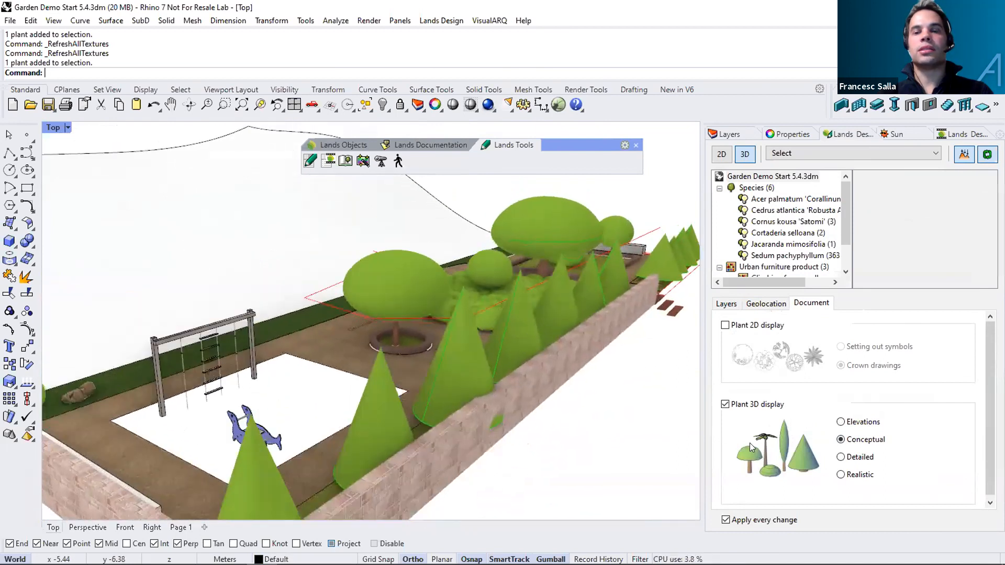
click(841, 457)
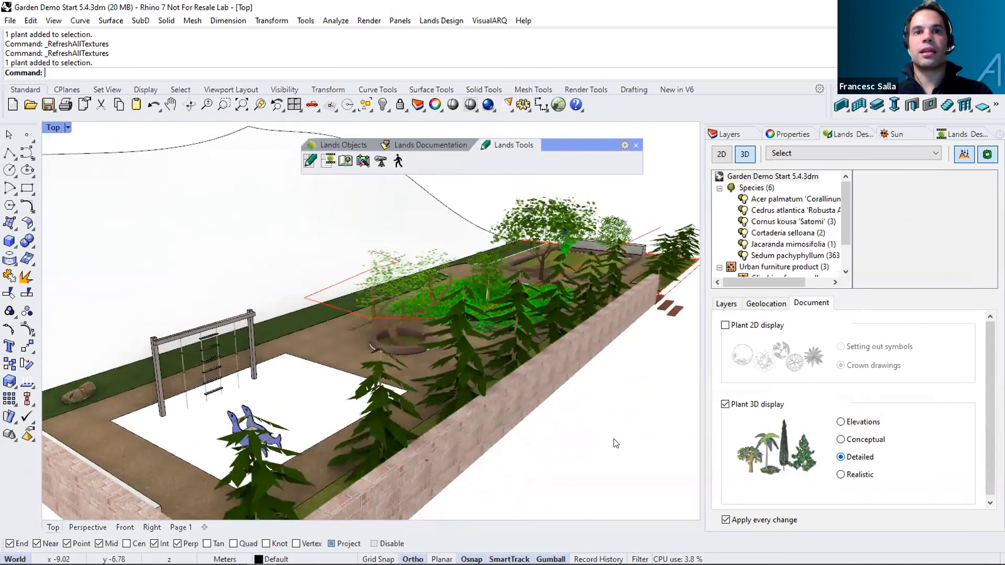
mouse_move(576, 396)
right_down()
mouse_move(555, 393)
mouse_move(568, 400)
right_up()
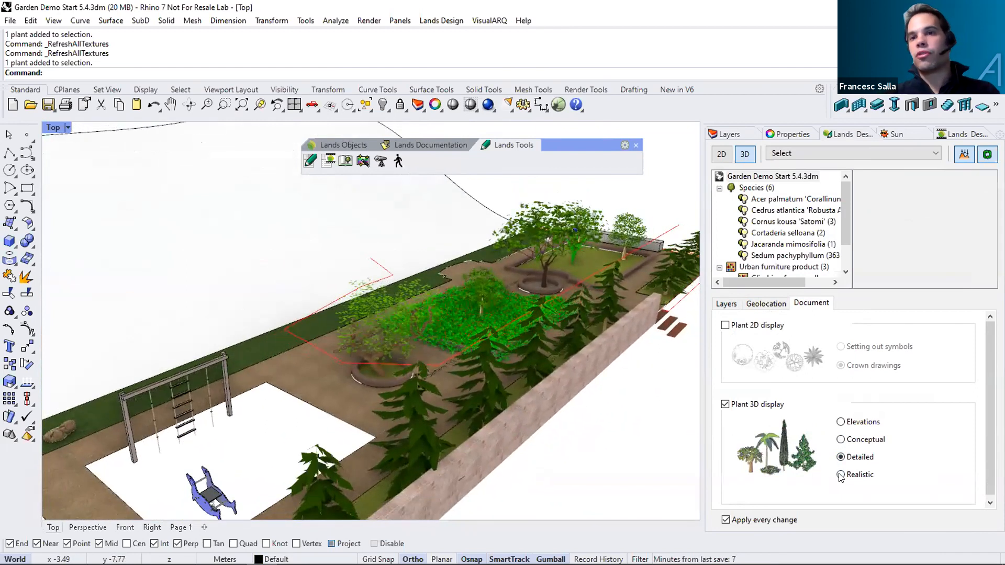
Set the 3D plant display to Realistic and reduce its detail level from 3D to Billboard.
click(836, 480)
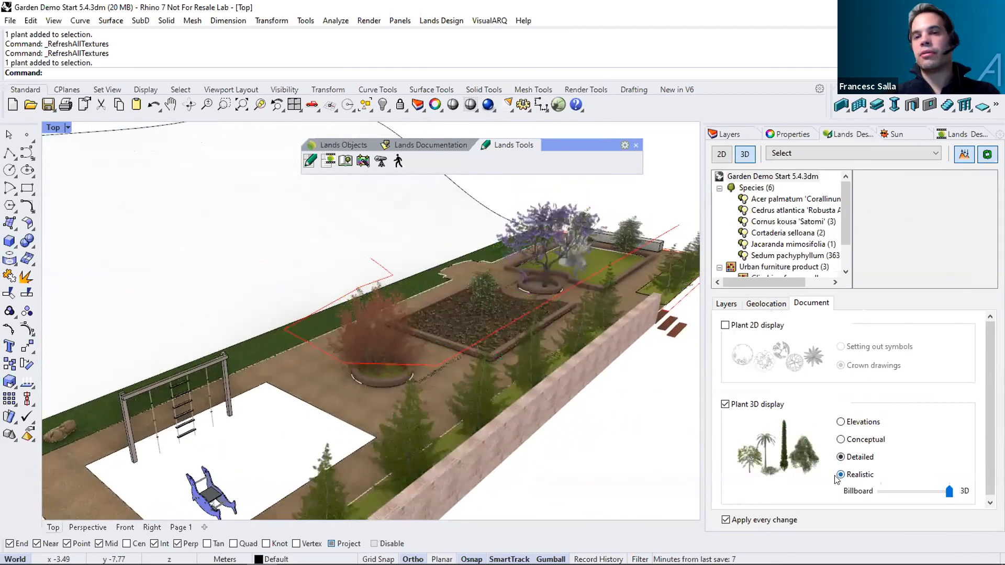
right_drag(553, 452, 575, 435)
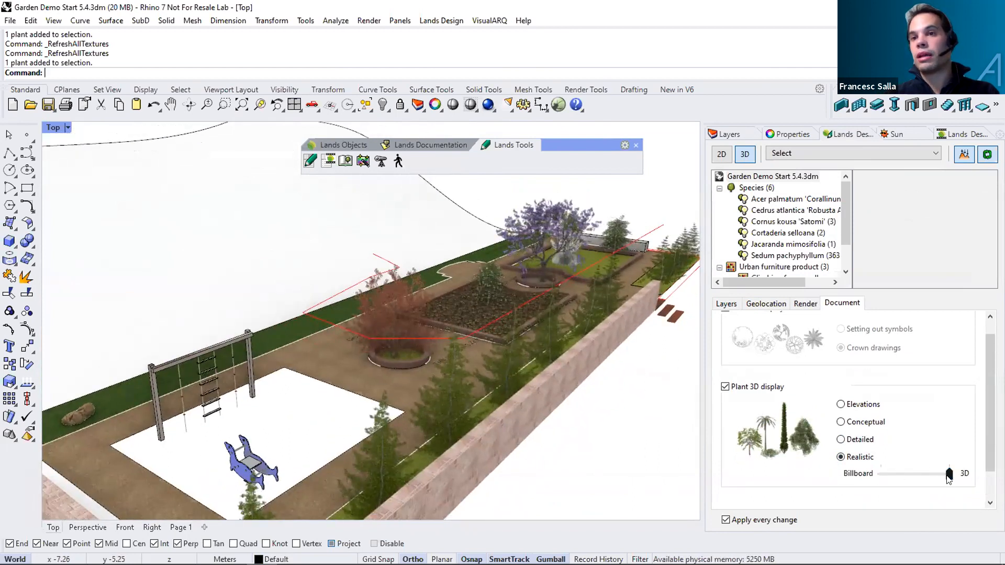
drag(949, 476, 880, 474)
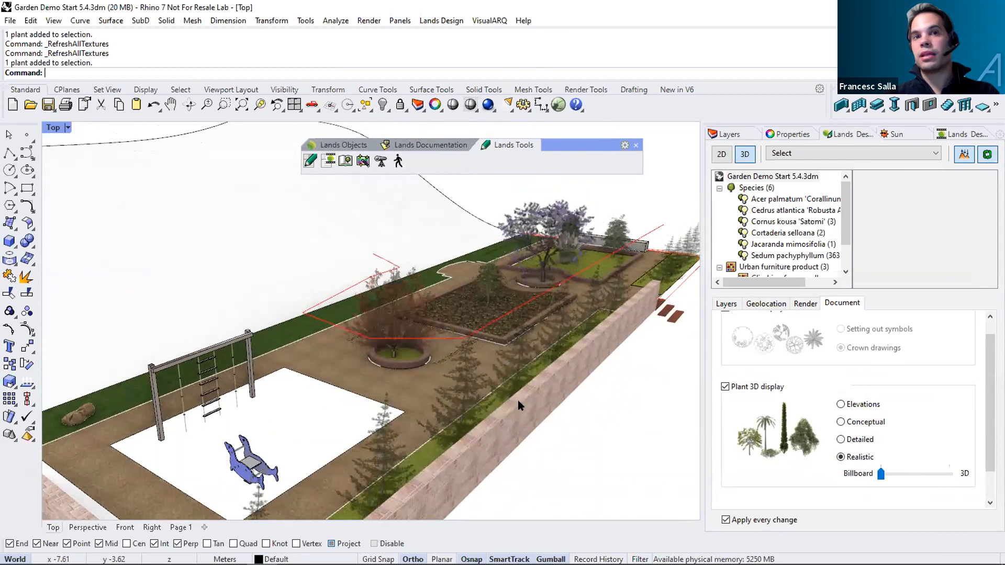
Select the conifer row along the wall and examine its billboard planes from different angles.
click(472, 378)
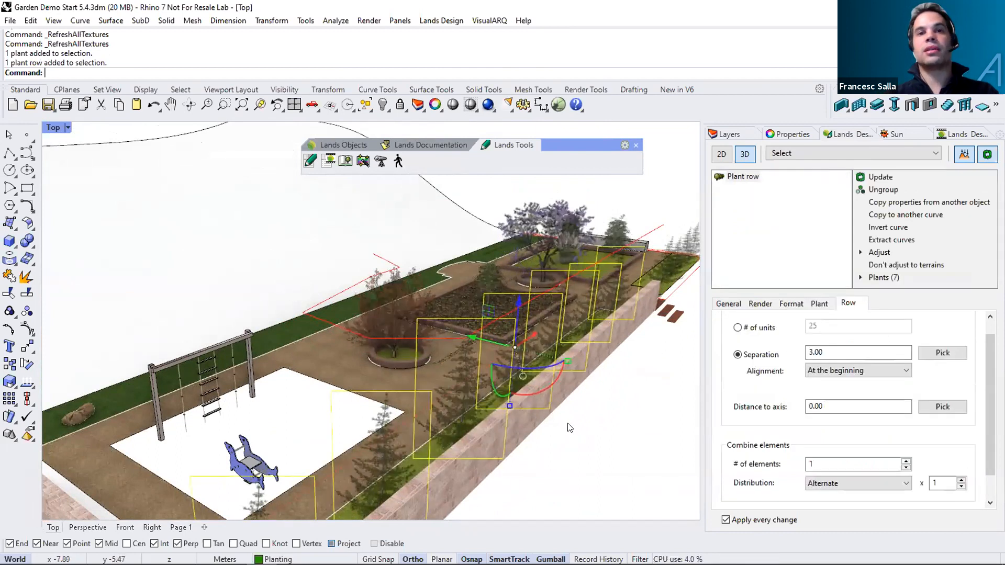
scroll(558, 410, down, 5)
right_drag(559, 410, 713, 441)
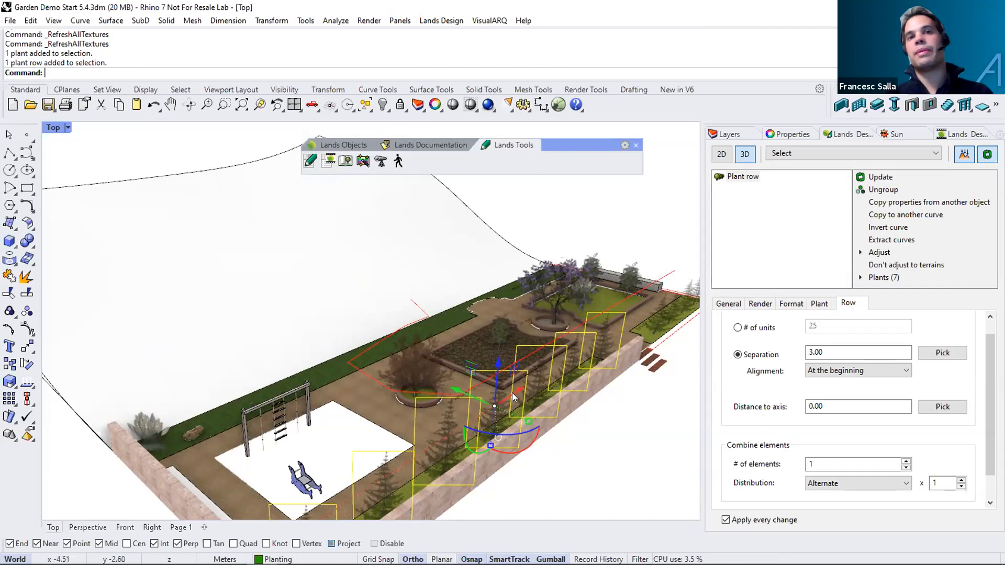
right_drag(620, 428, 594, 418)
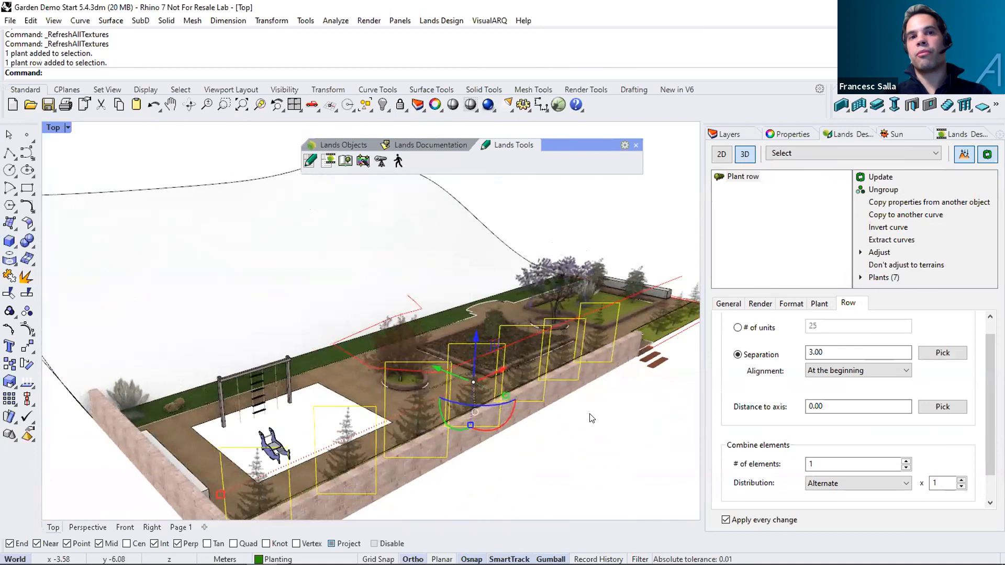
key(Escape)
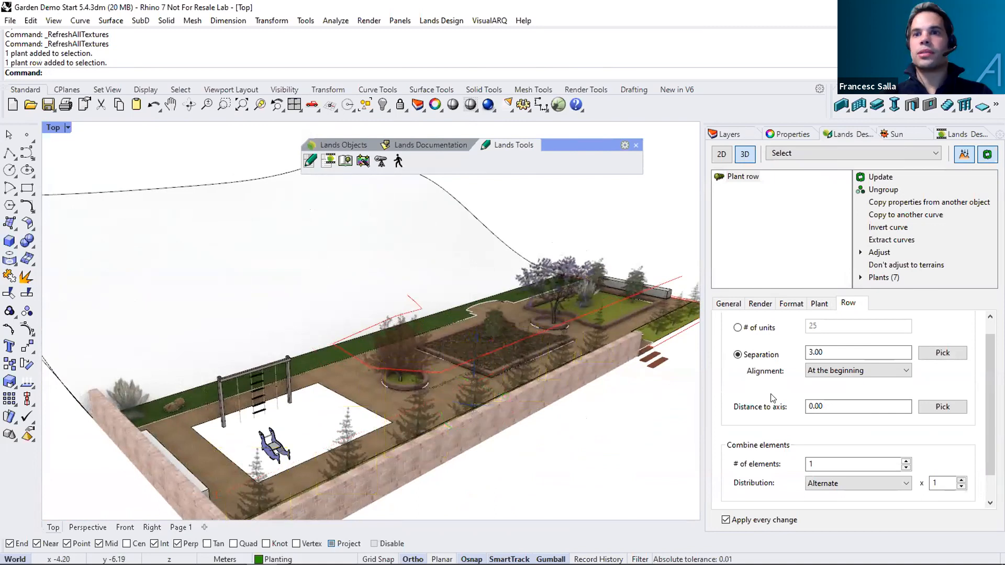
Restore the realistic plant display to full 3D detail and view the whole garden.
click(891, 475)
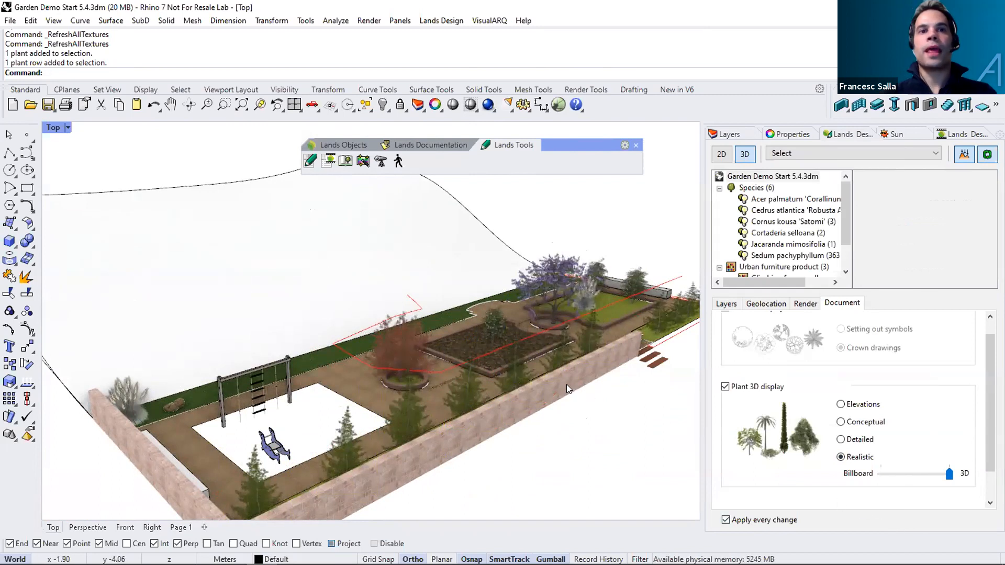
mouse_move(573, 386)
right_down()
mouse_move(548, 392)
mouse_move(564, 402)
right_up()
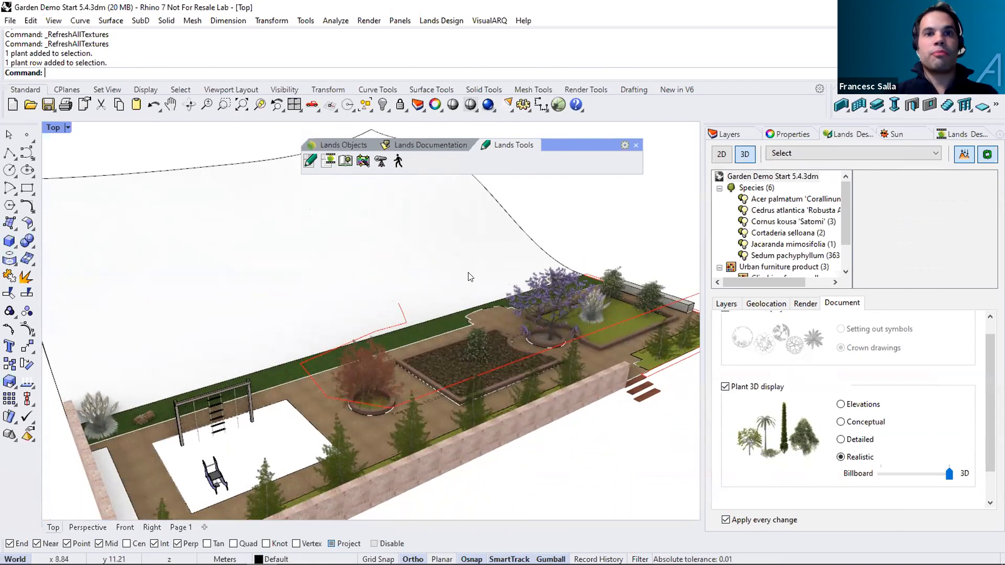
scroll(469, 278, down, 2)
scroll(469, 277, up, 1)
scroll(872, 350, up, 1)
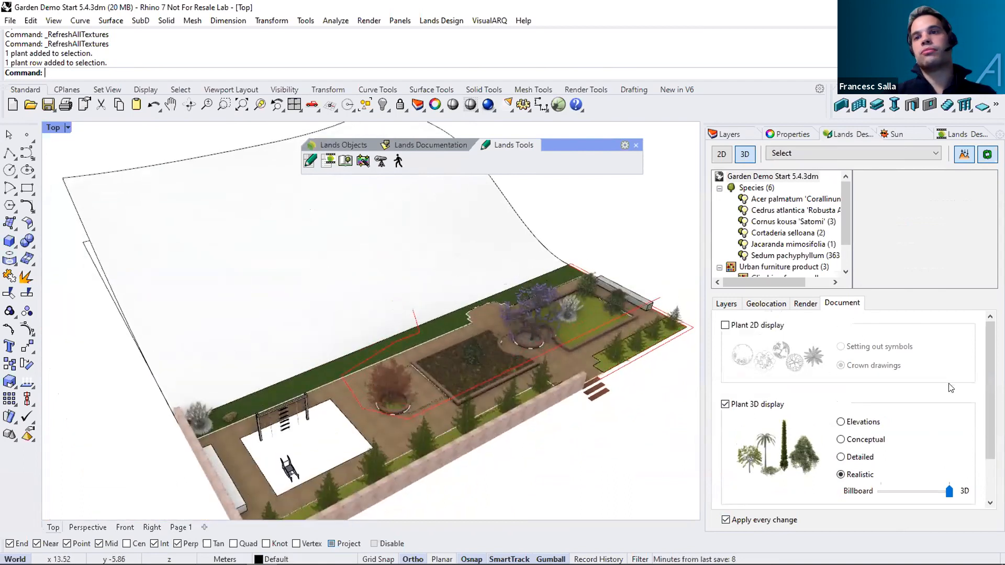
Switch the whole garden model to 2D display and inspect the plants' crown drawings.
click(722, 155)
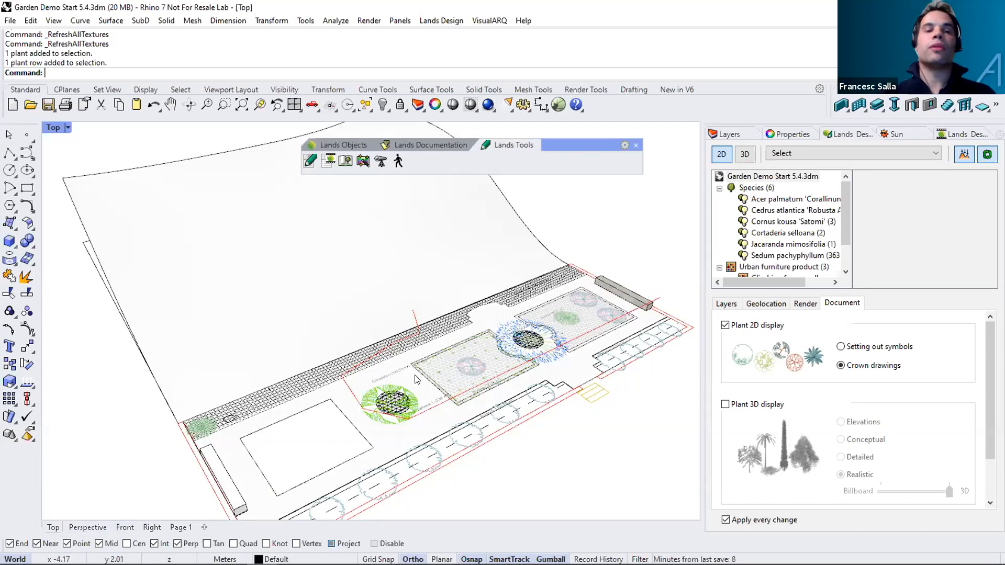
right_drag(453, 355, 50, 531)
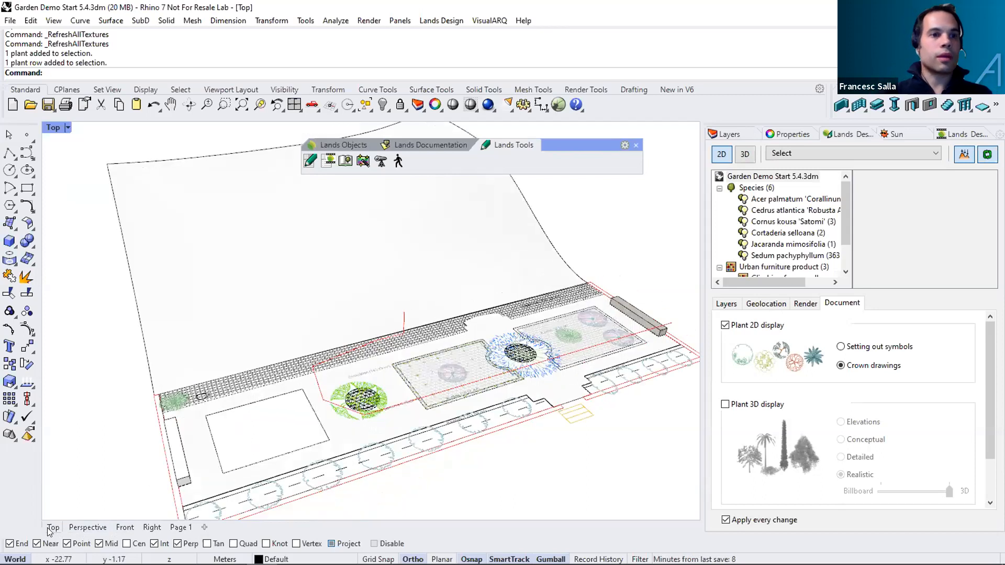
right_drag(416, 444, 125, 497)
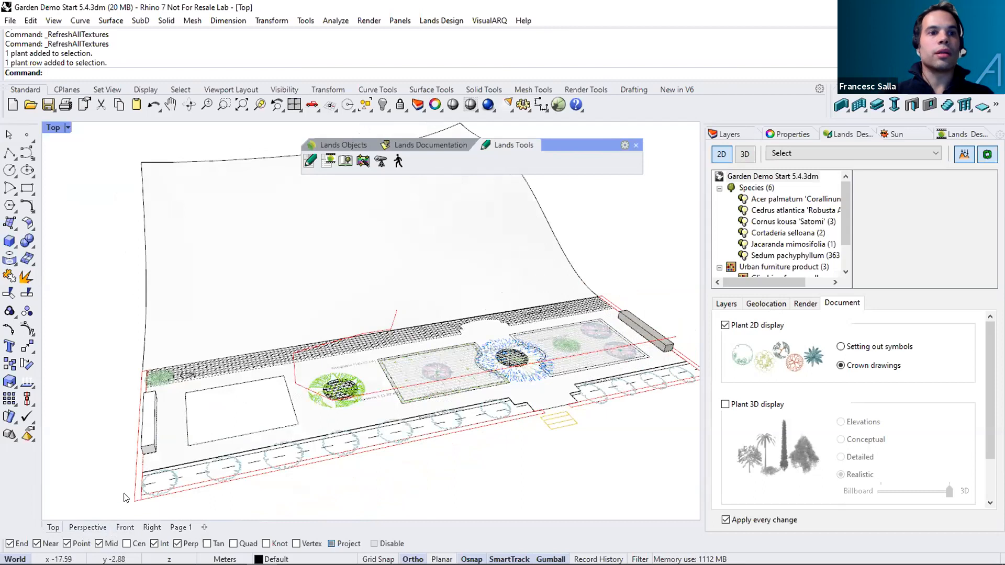
Check the 2D display in the Perspective viewport, then reset the Top viewport to the world top view.
click(87, 527)
right_drag(224, 473, 33, 532)
scroll(332, 408, down, 5)
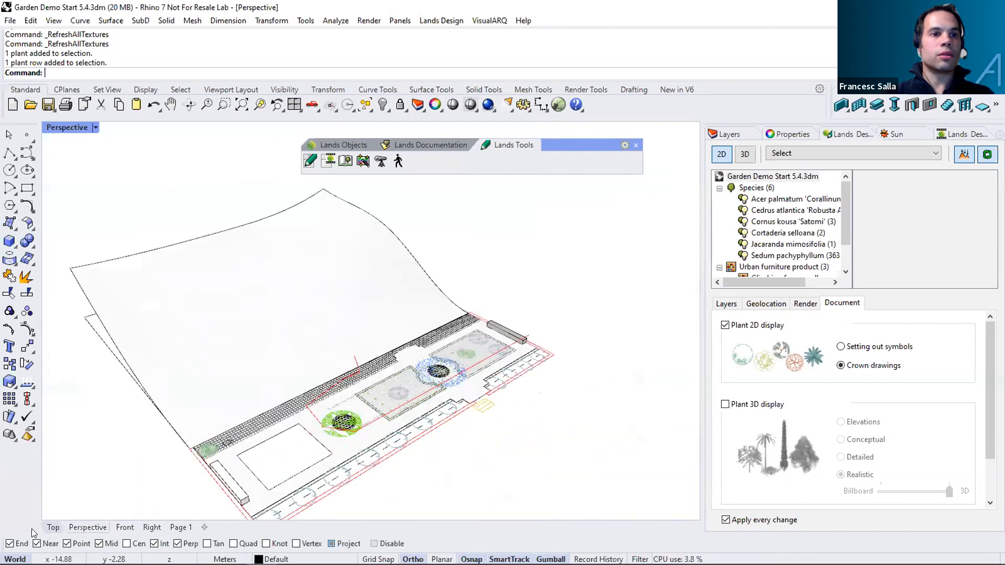
click(53, 527)
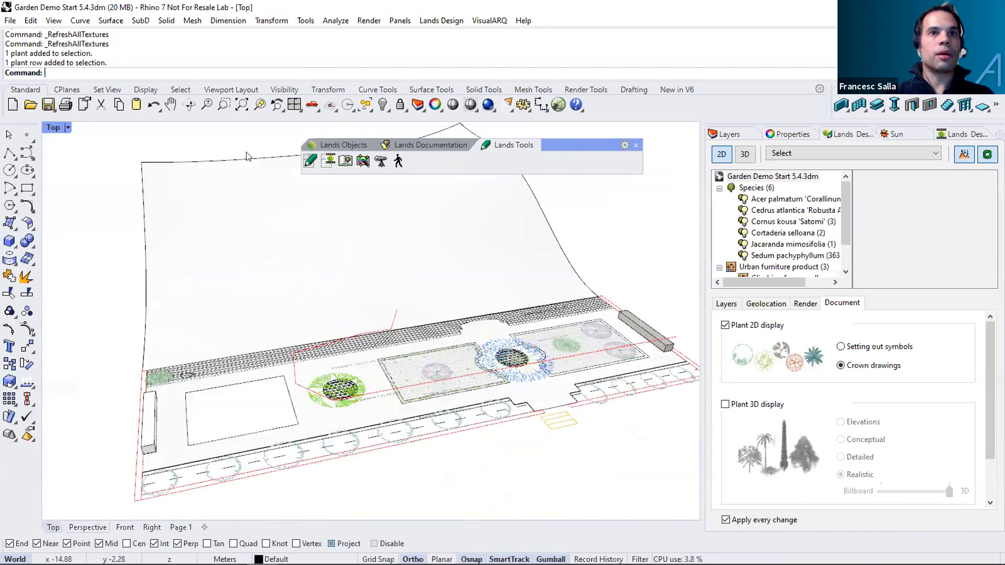
click(317, 109)
click(348, 141)
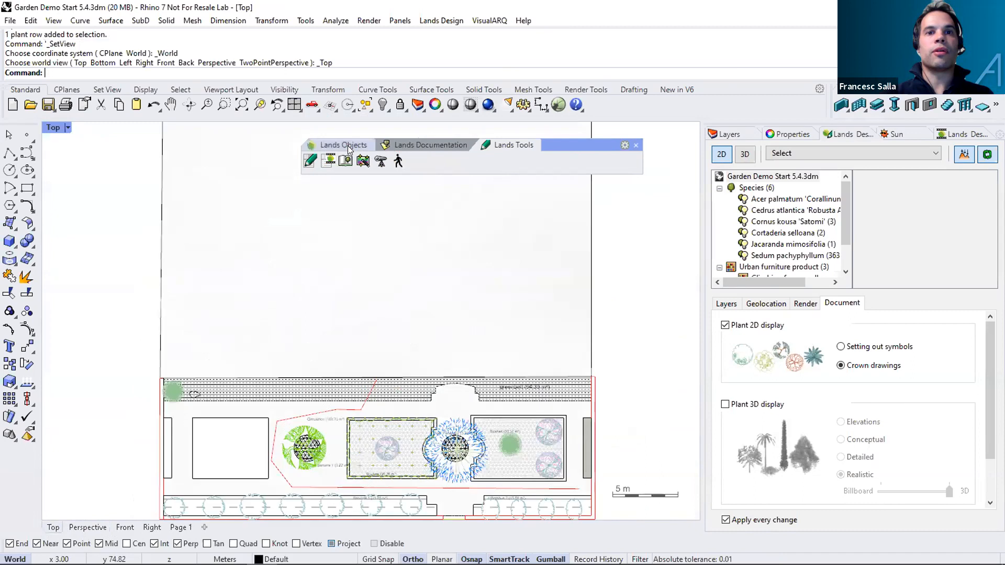
Show the 2D plants as setting out symbols, focusing on the tree row beside Tree parterre 1.
scroll(388, 273, up, 4)
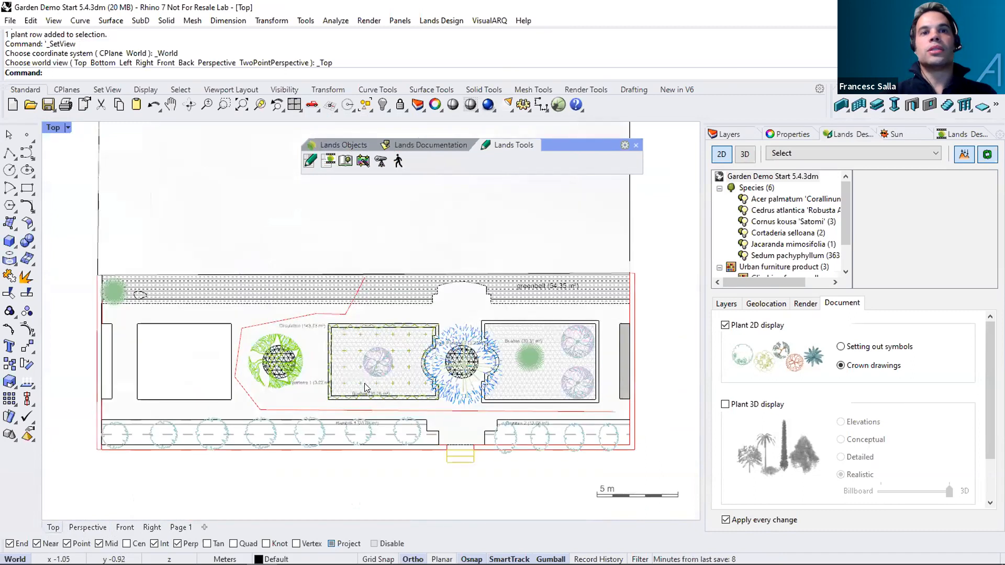
scroll(200, 392, up, 2)
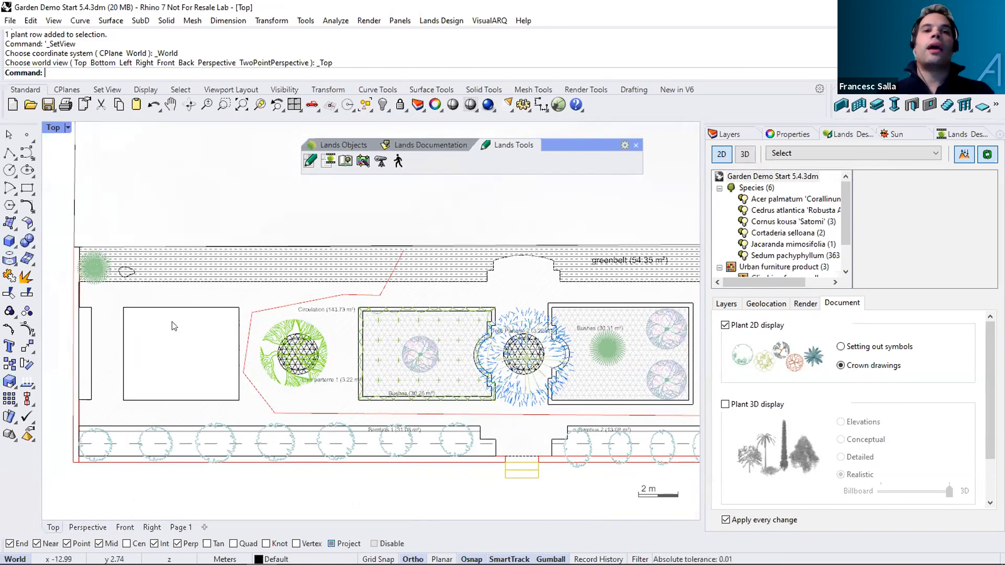
scroll(215, 449, up, 2)
scroll(215, 449, up, 4)
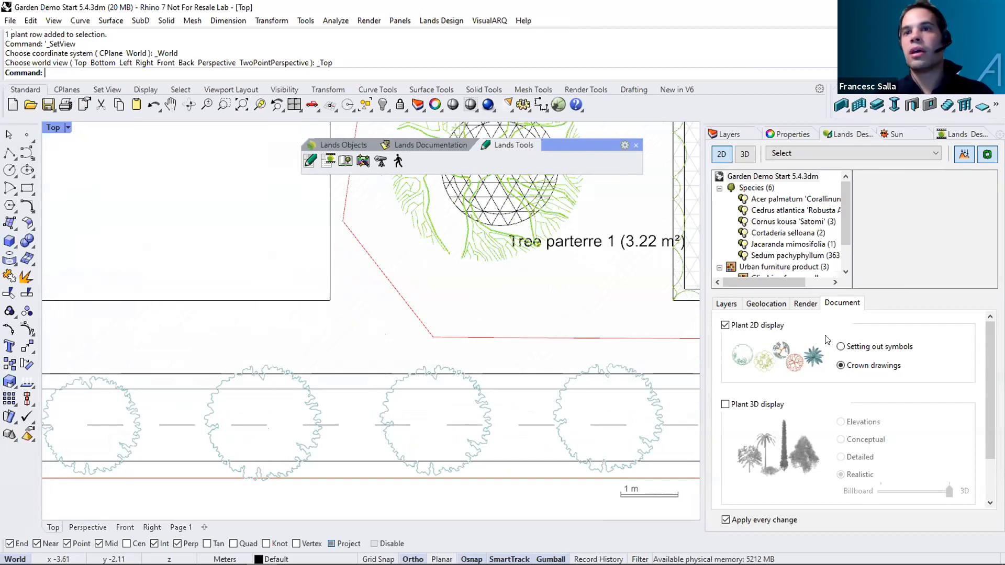
click(840, 347)
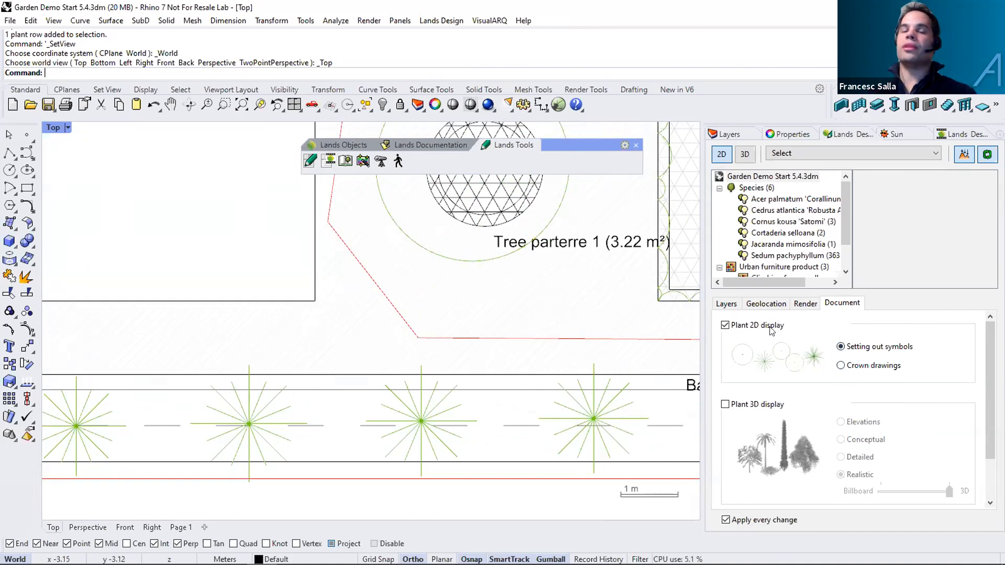
Set the 2D plant display to Crown drawings and view the garden plan.
click(837, 366)
scroll(561, 422, down, 2)
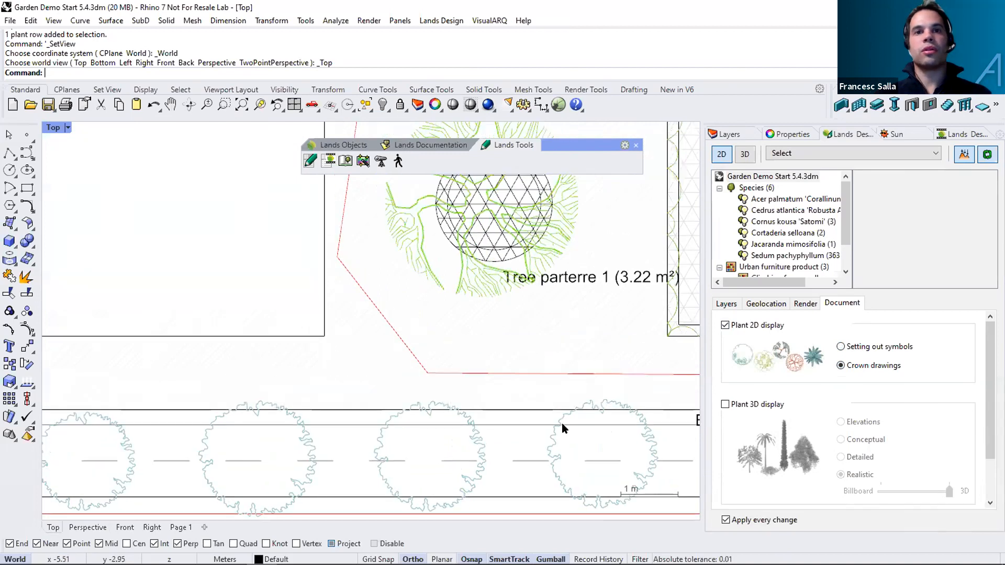
scroll(559, 428, down, 3)
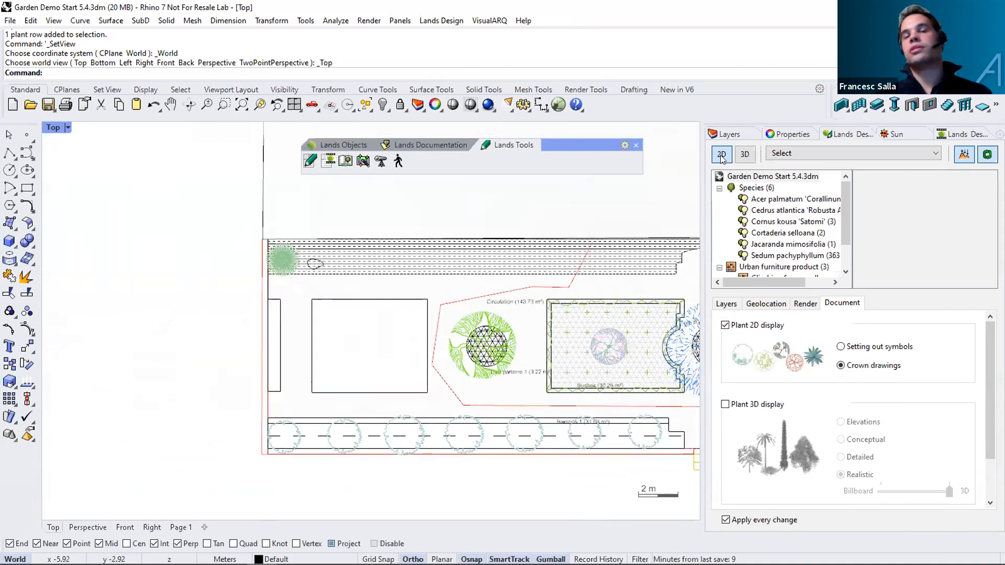
Switch the whole garden model from 2D to 3D plant display and view it in the Top and Perspective viewports.
click(745, 157)
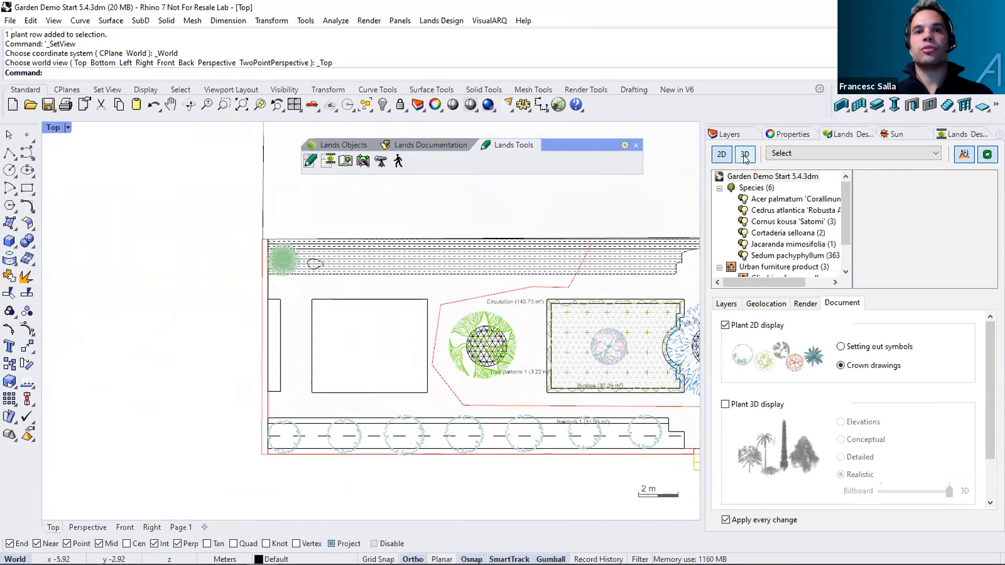
right_drag(544, 278, 433, 290)
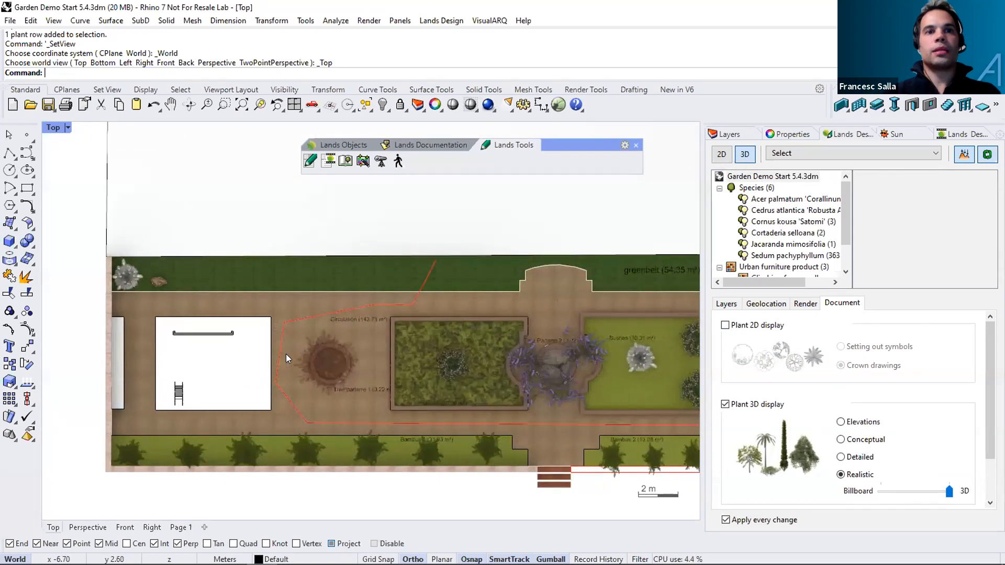
click(87, 527)
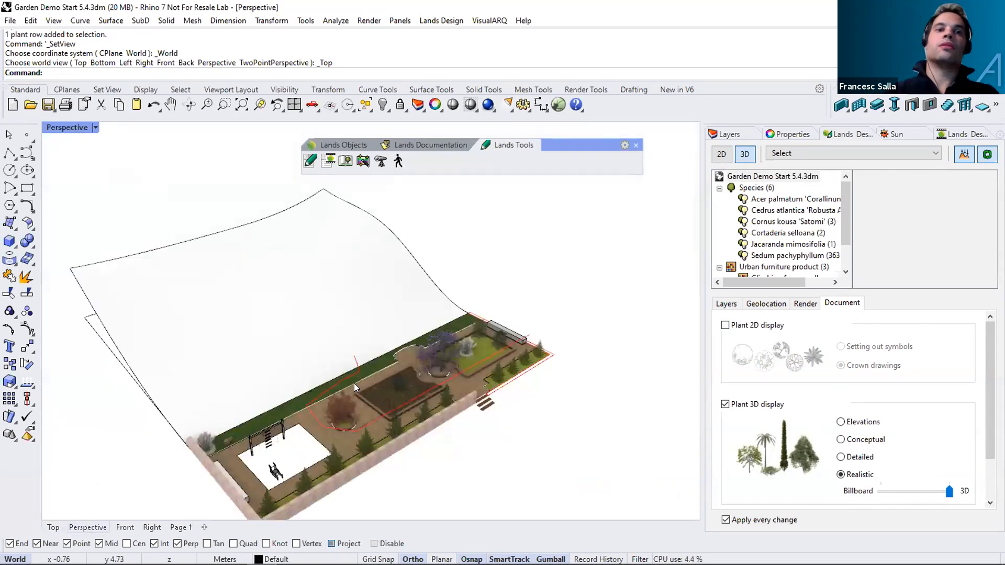
shift+right_drag(336, 401, 377, 364)
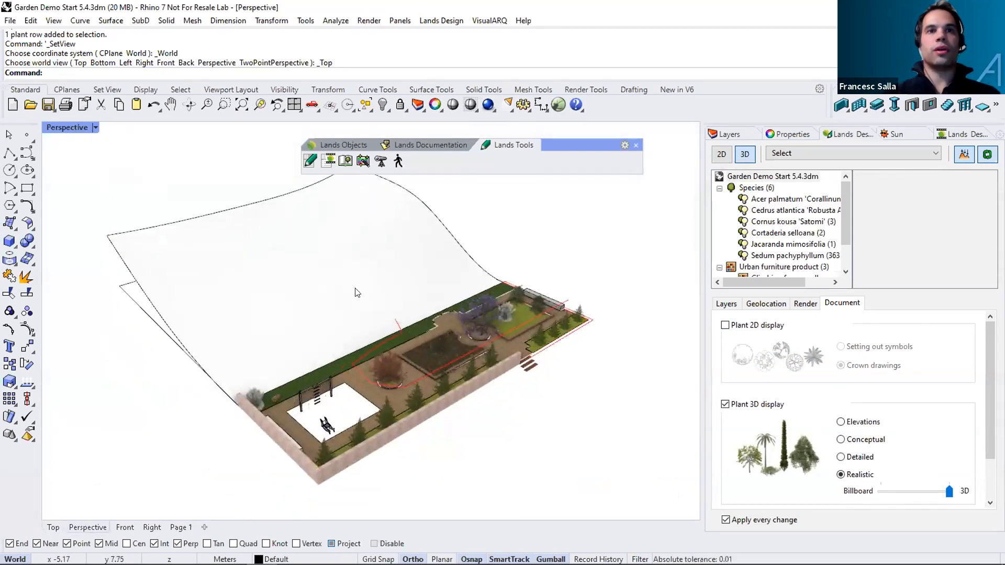
Start inserting a plant, look through the recently used species, and open the full Plant Database.
click(343, 145)
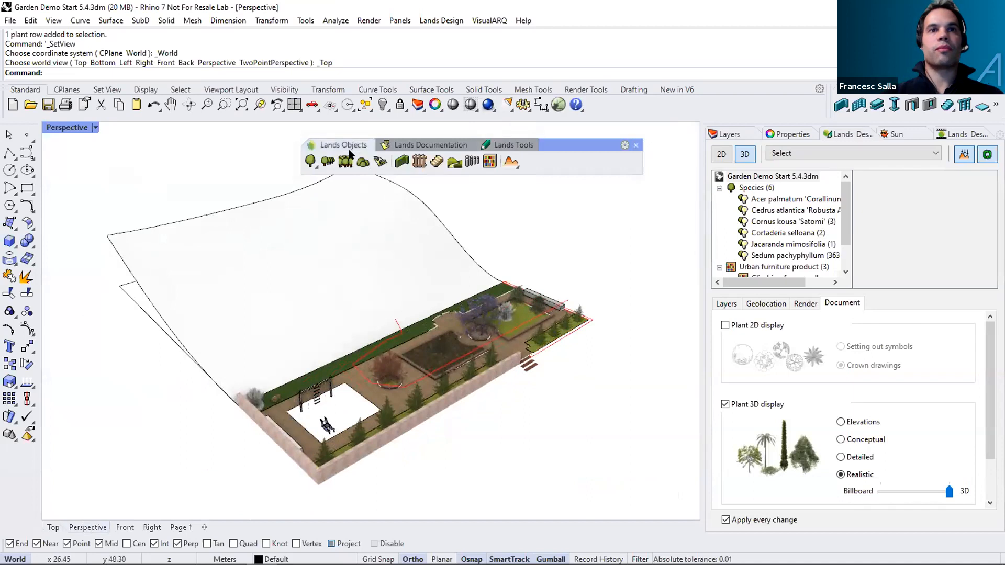
click(310, 161)
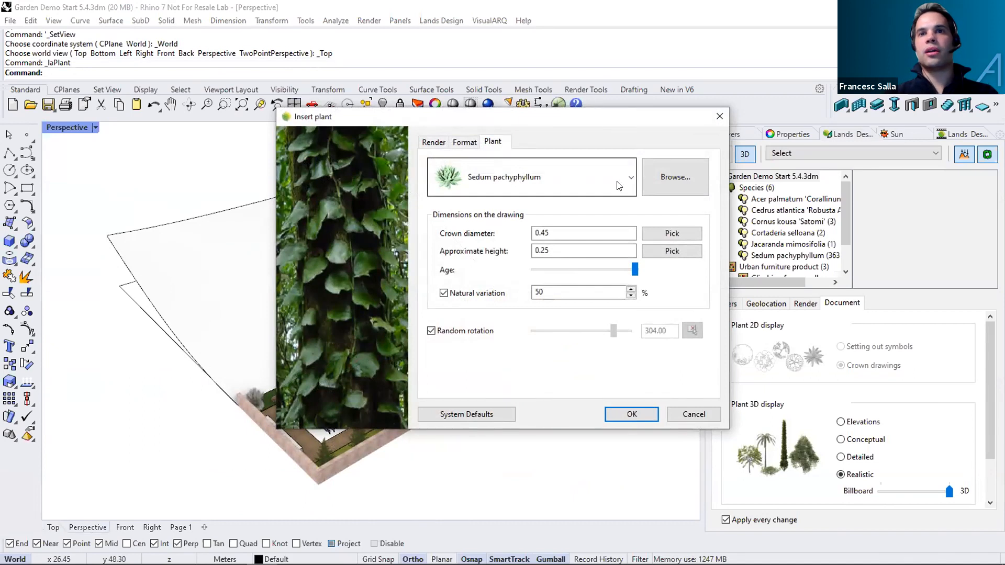
click(630, 180)
drag(628, 313, 623, 230)
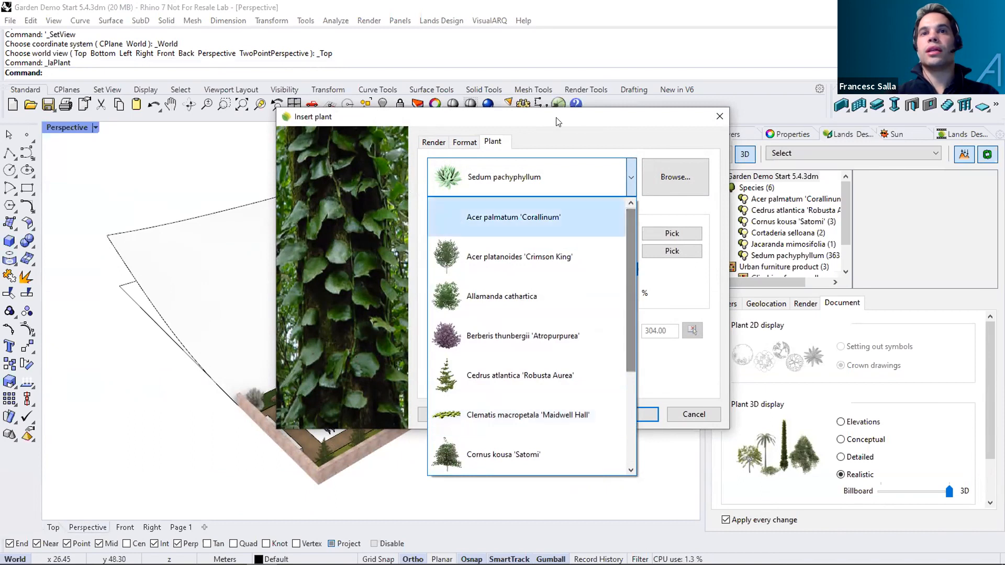
click(652, 176)
click(656, 175)
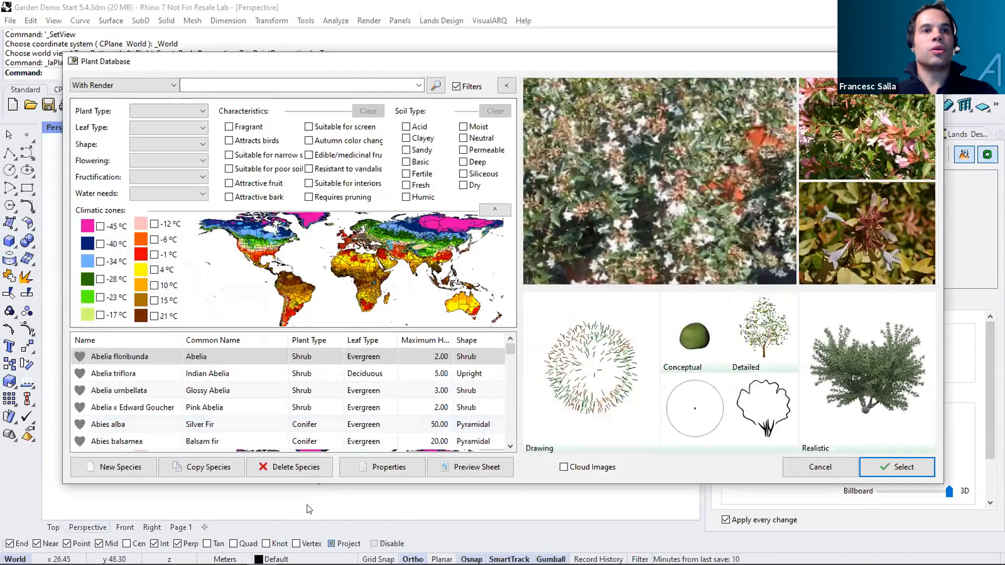
Examine the Leaf Type filter options and preview several Abelia and Abies species in the Plant Database.
click(194, 127)
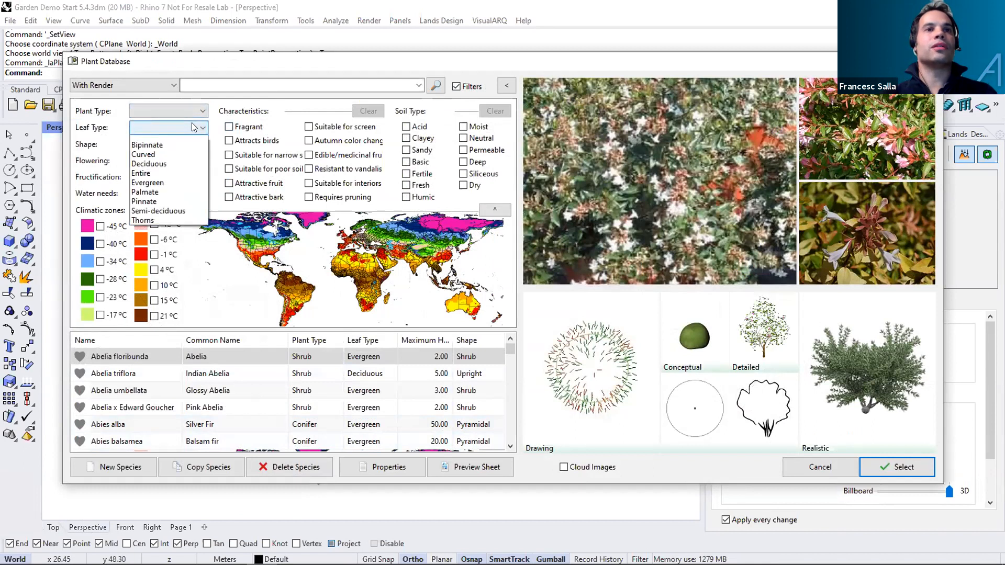
click(194, 127)
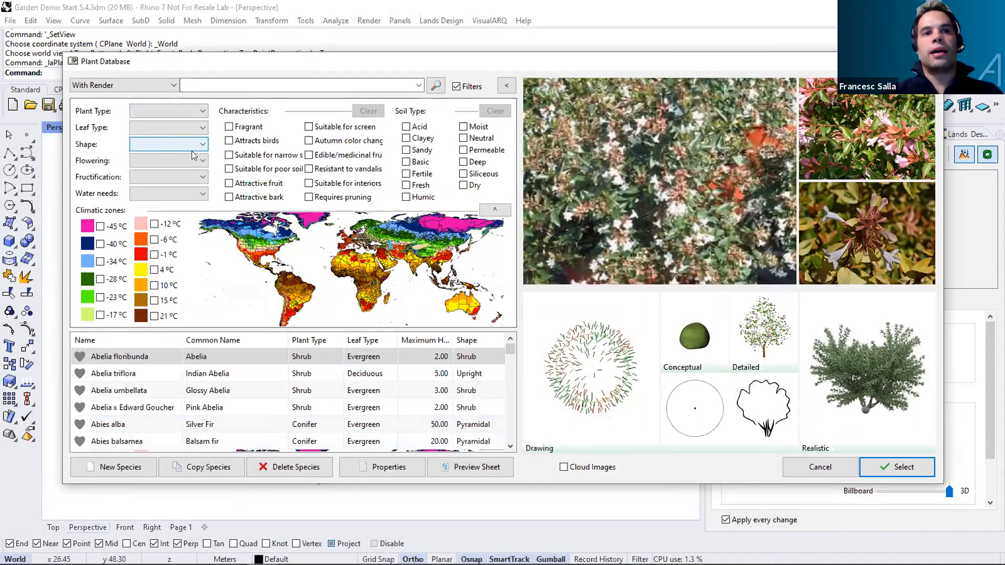
click(147, 373)
click(146, 400)
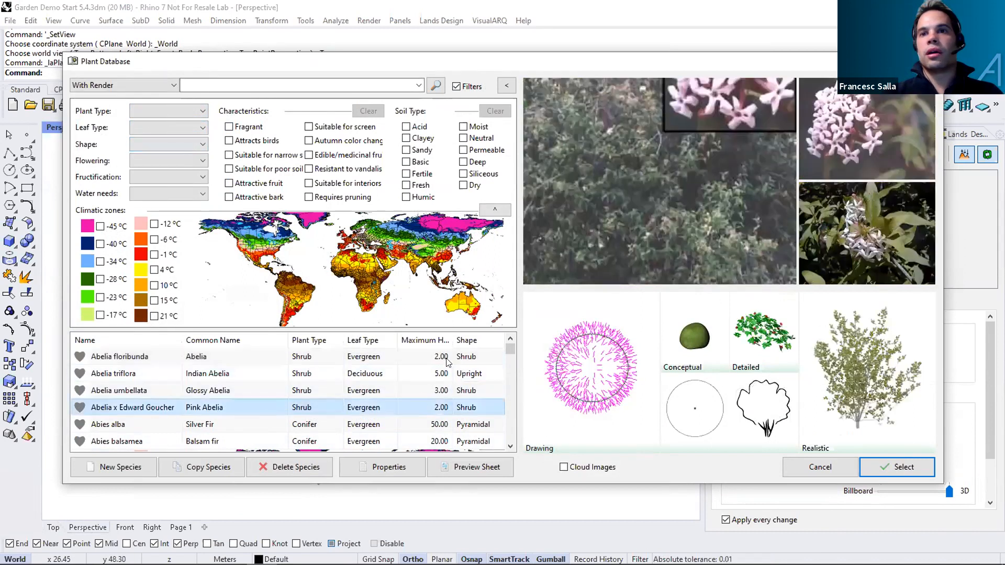
scroll(199, 419, down, 1)
click(197, 413)
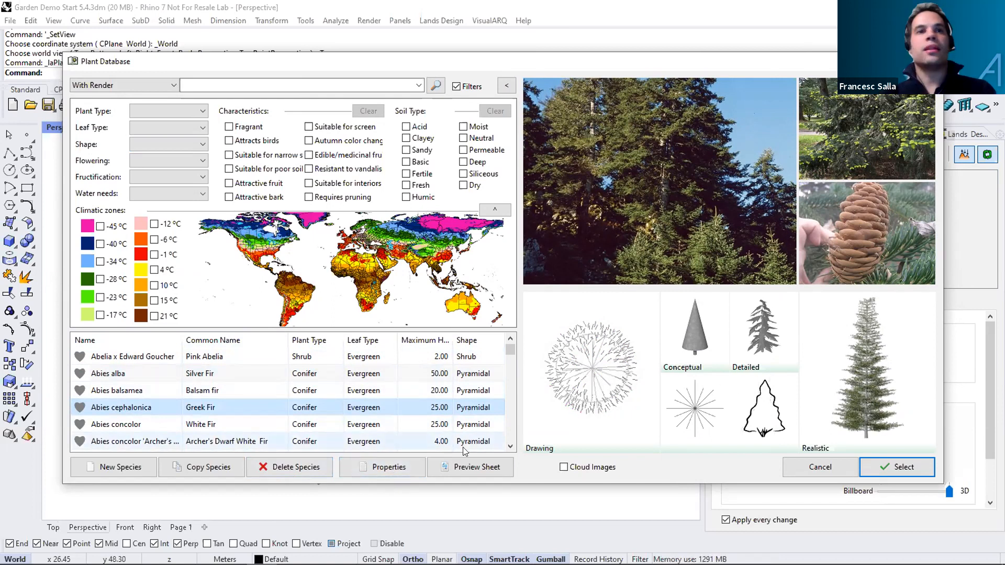
Search the Plant Database for "lemon" and select the Citrus lemon species.
drag(556, 64, 567, 79)
click(308, 101)
text(lemon)
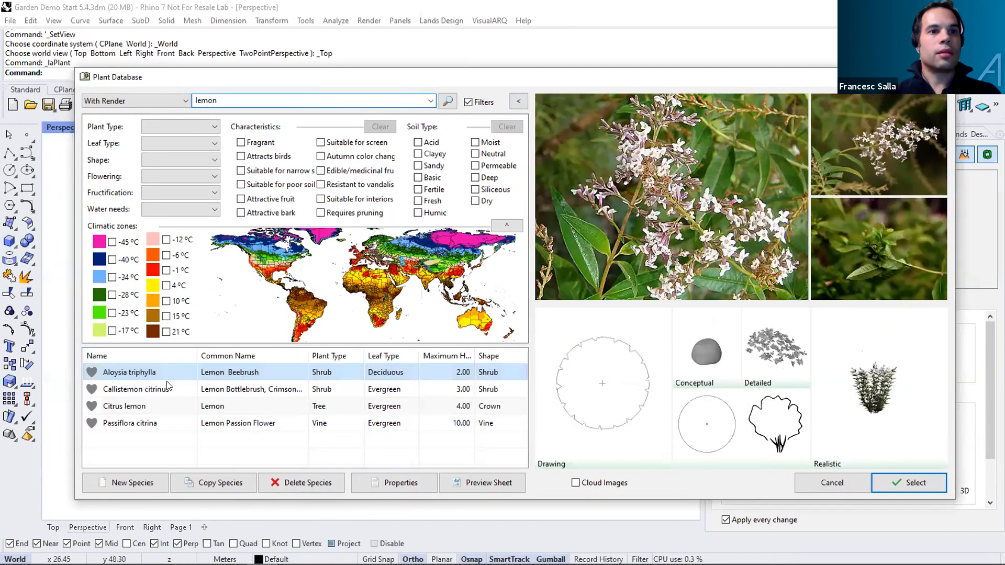
click(167, 406)
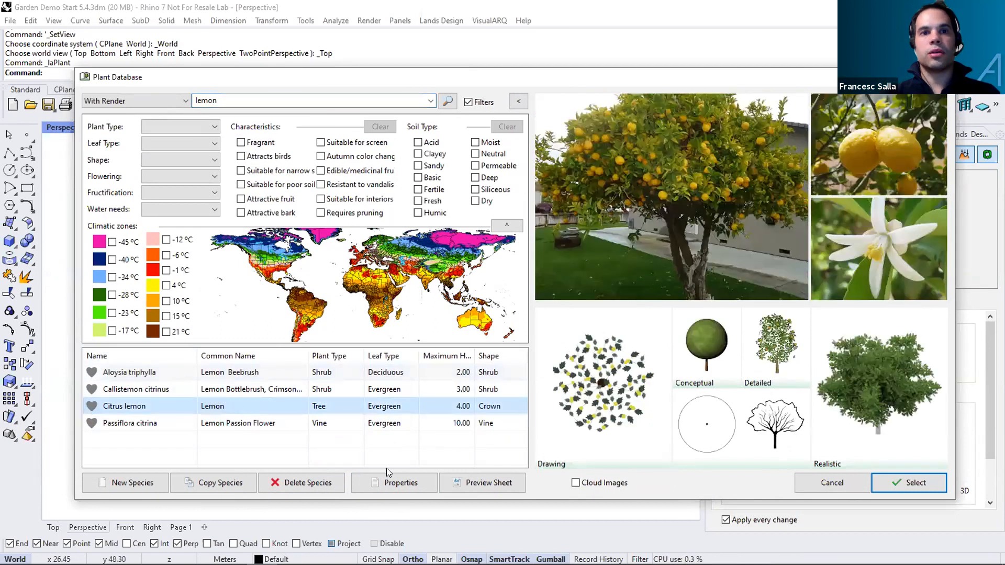
Open the Citrus lemon properties, enable editing, and review its species information, morphology and characteristics.
click(394, 483)
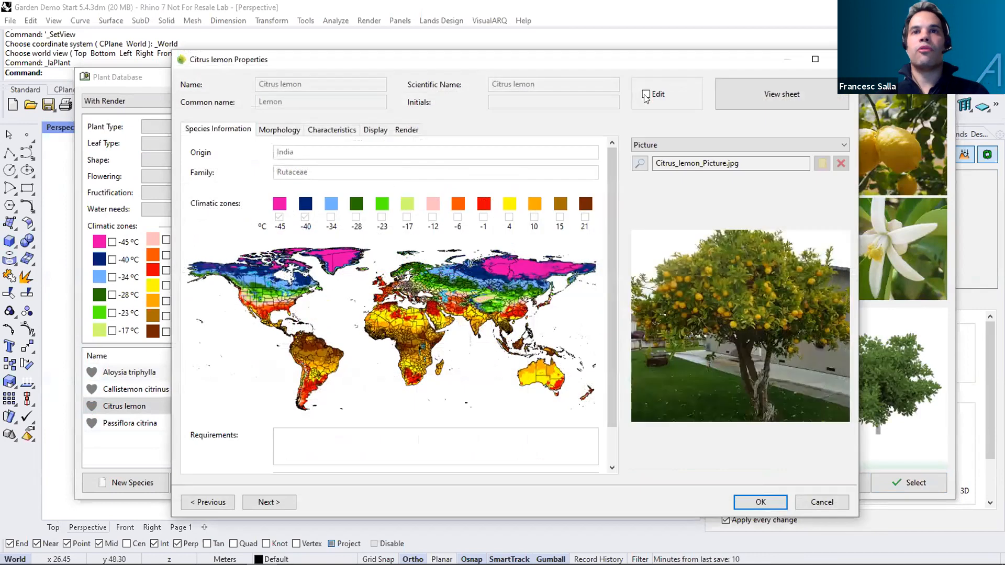
click(646, 94)
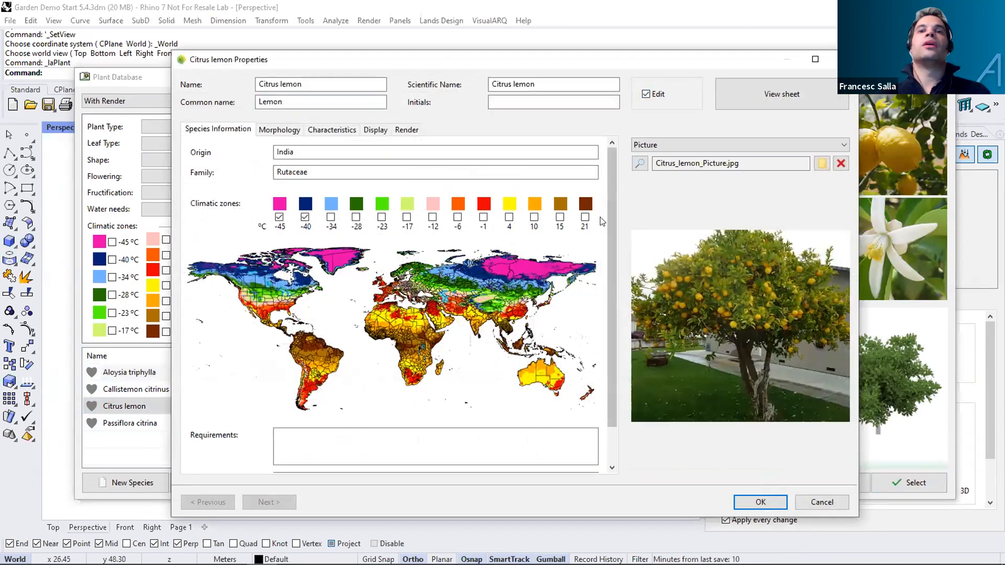
click(277, 130)
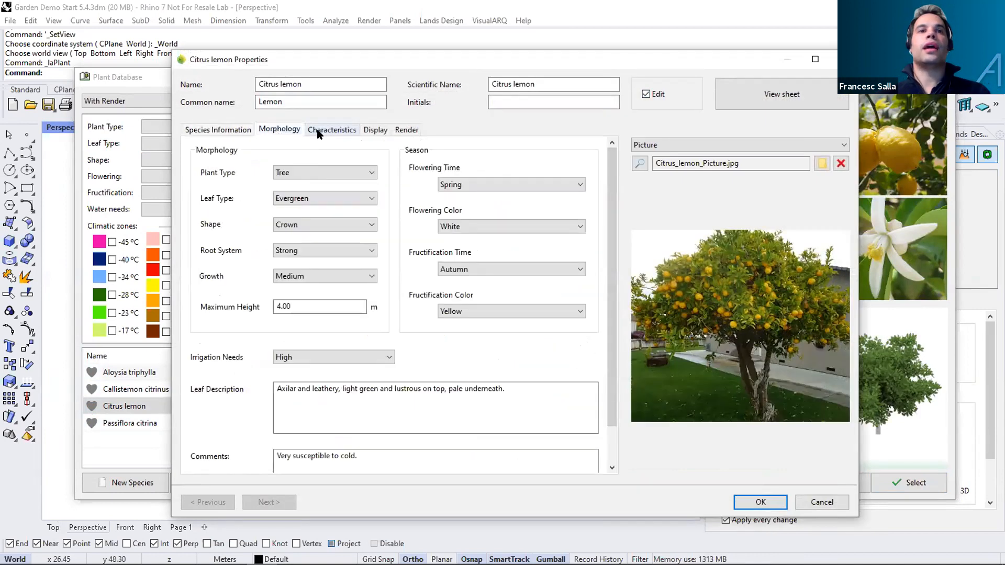
click(318, 131)
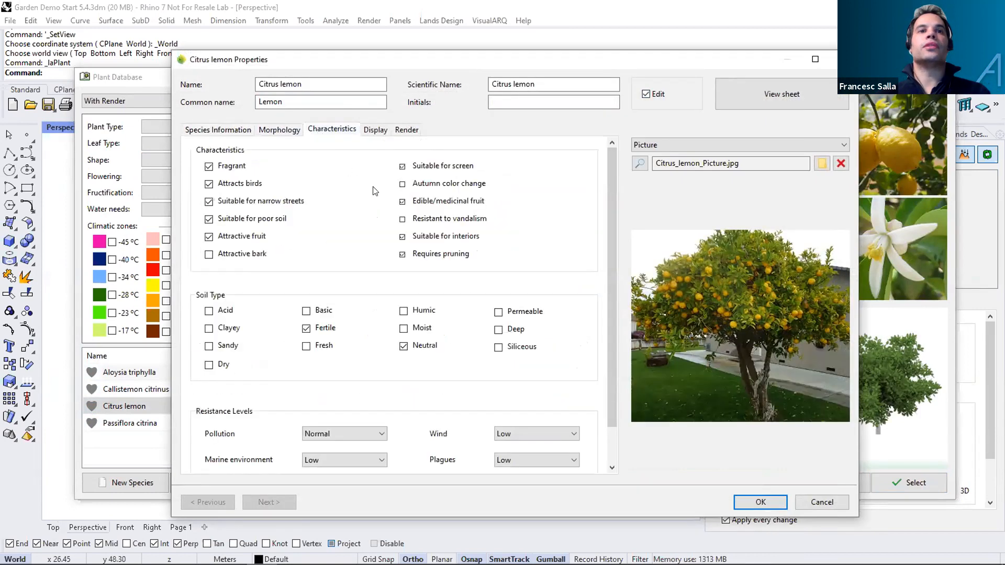
Review the Citrus lemon display blocks and browse the alternative crown blocks for its 2D drawing without changing it.
click(377, 130)
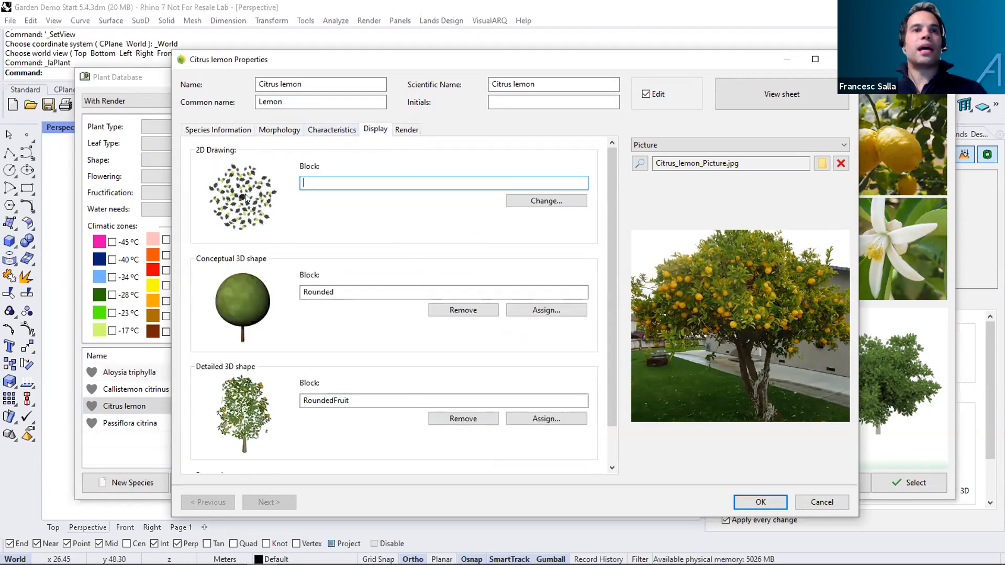
click(509, 202)
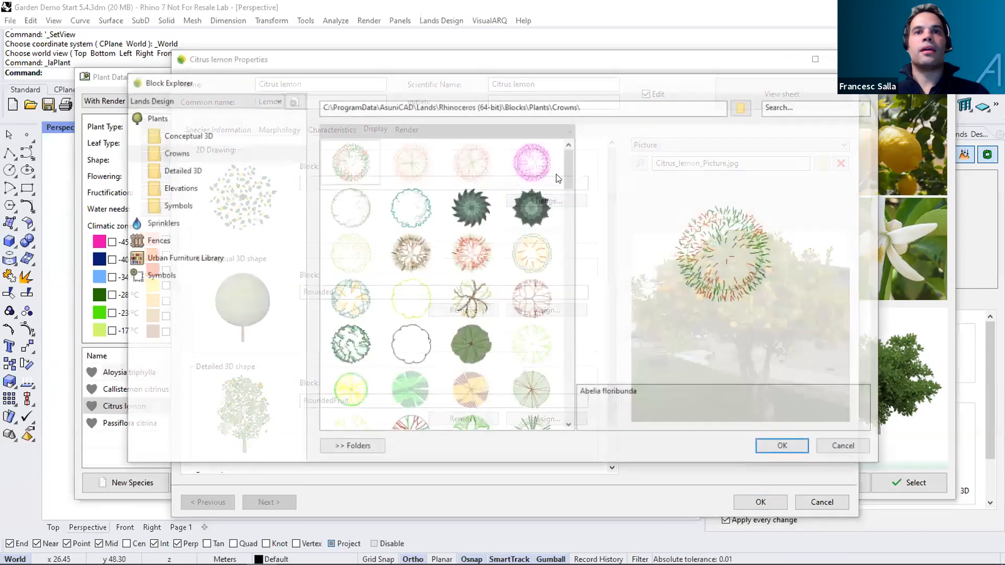
drag(566, 156, 567, 296)
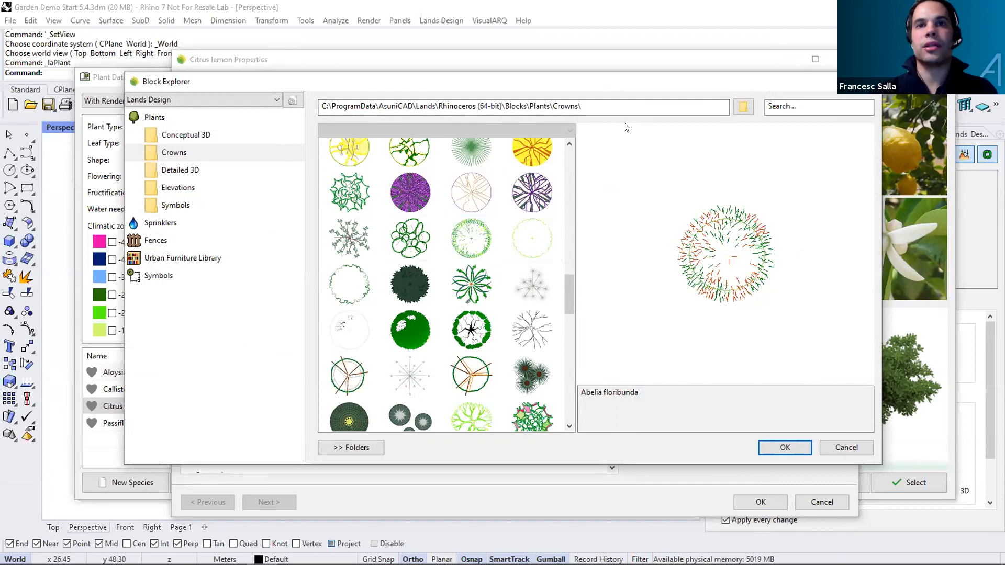
drag(572, 298, 569, 152)
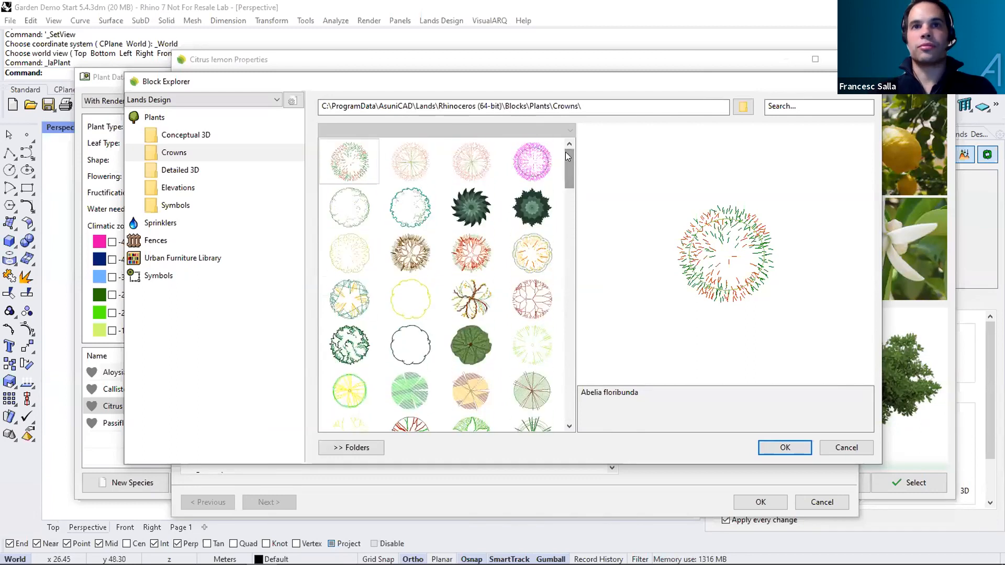
click(842, 448)
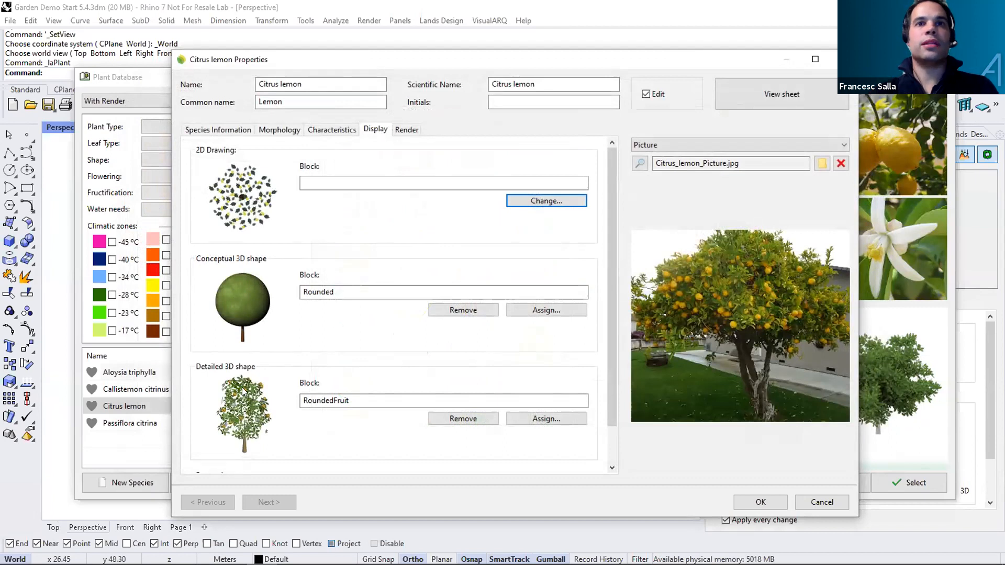
Review the Citrus lemon render shape and browse the available AccuRender nXt plant files without replacing it.
click(406, 130)
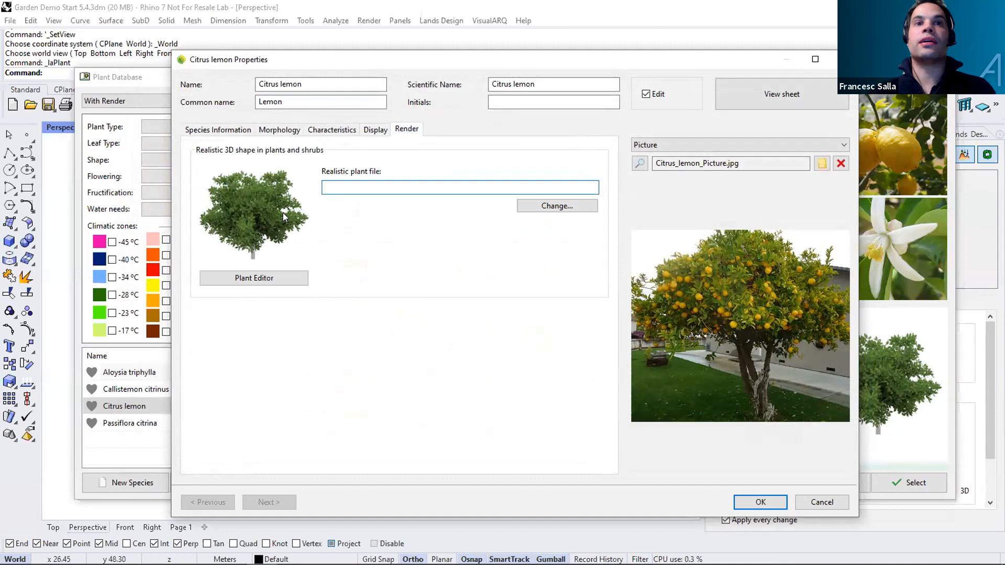
click(548, 206)
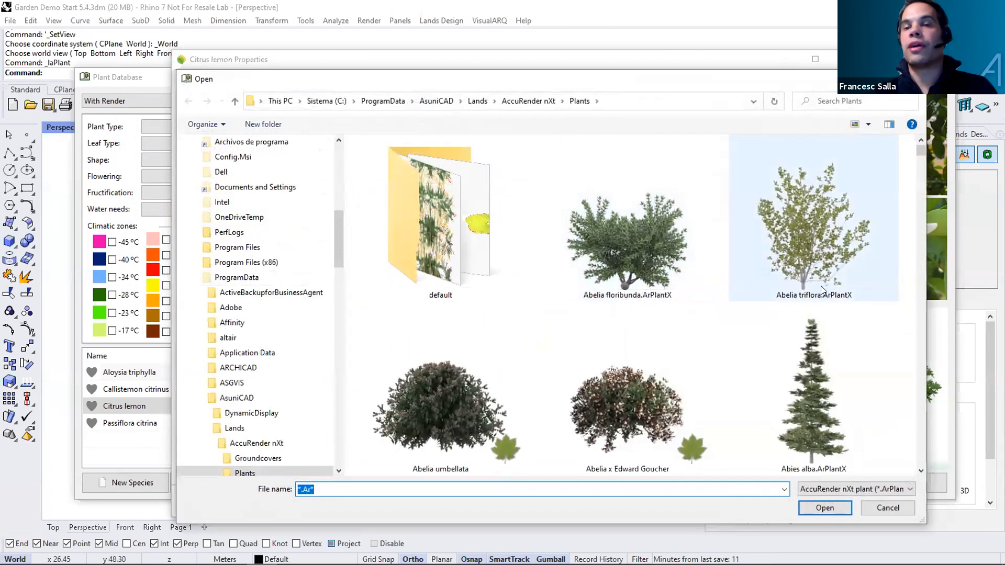
scroll(766, 308, down, 2)
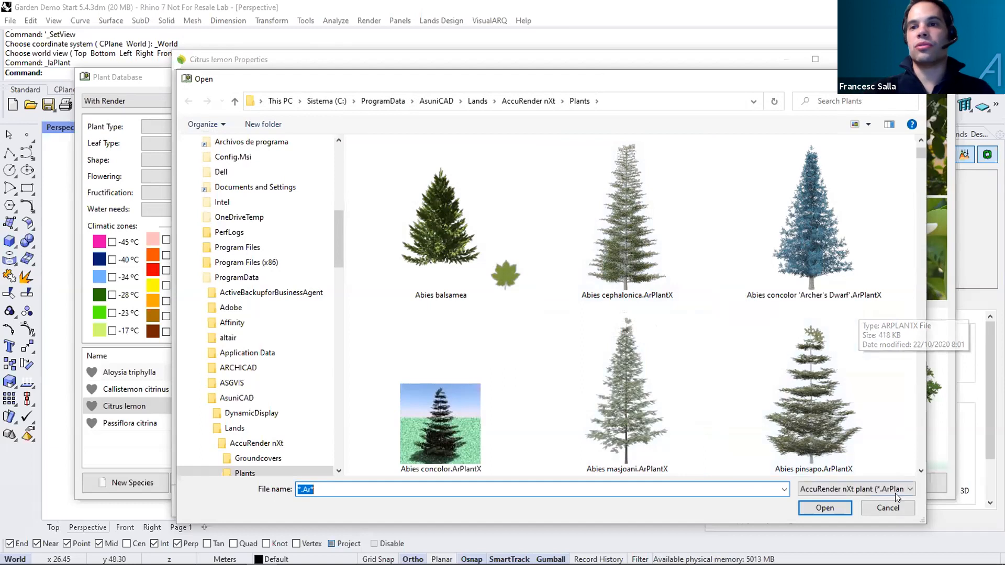
click(888, 508)
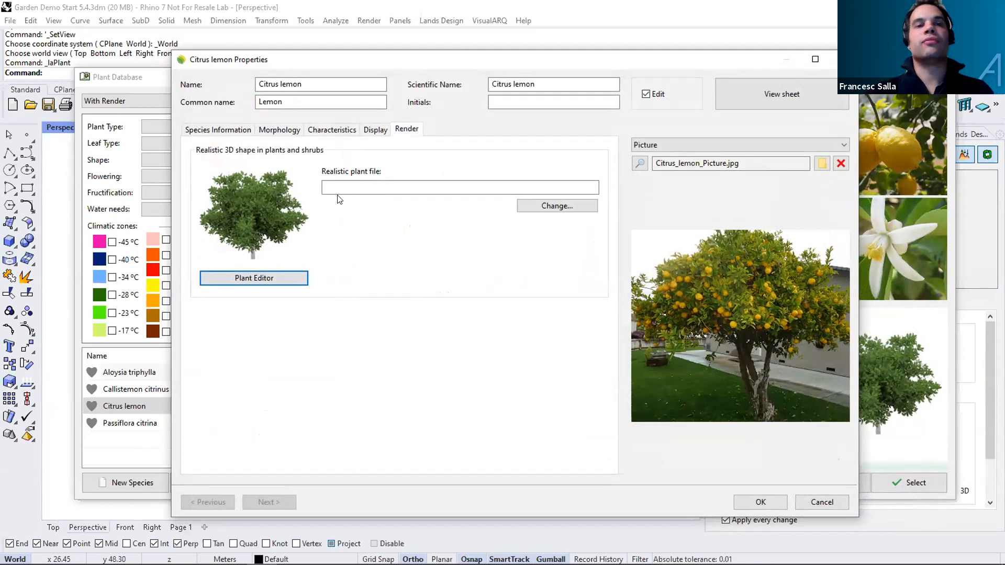
Open the Citrus lemon in the Plant Editor and set its branching Angle to 30, Horizontal to 72 and First Branch to 33.
click(303, 279)
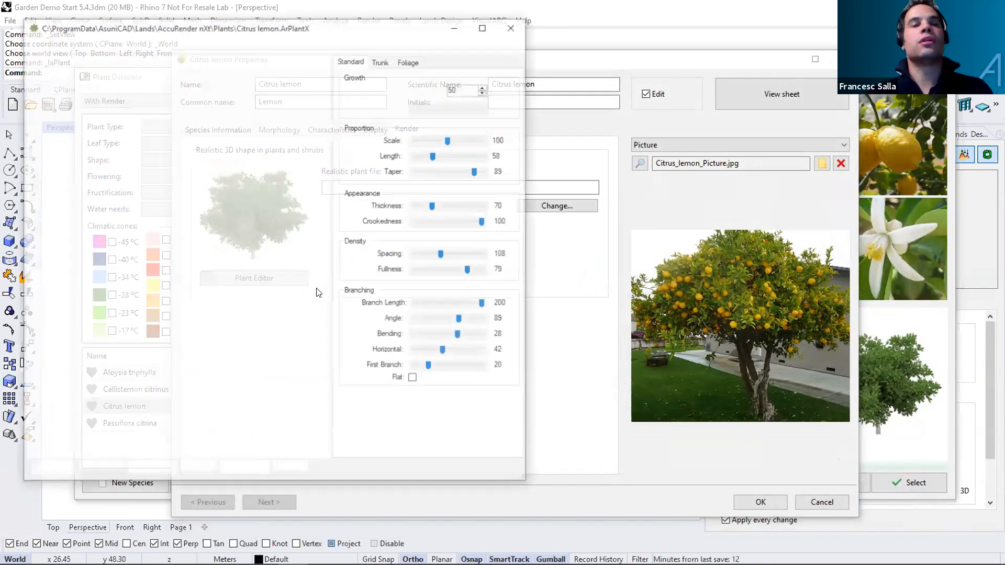
drag(276, 25, 310, 84)
mouse_move(477, 409)
mouse_down()
mouse_move(457, 408)
mouse_move(500, 415)
mouse_move(473, 425)
mouse_up()
drag(496, 377, 502, 378)
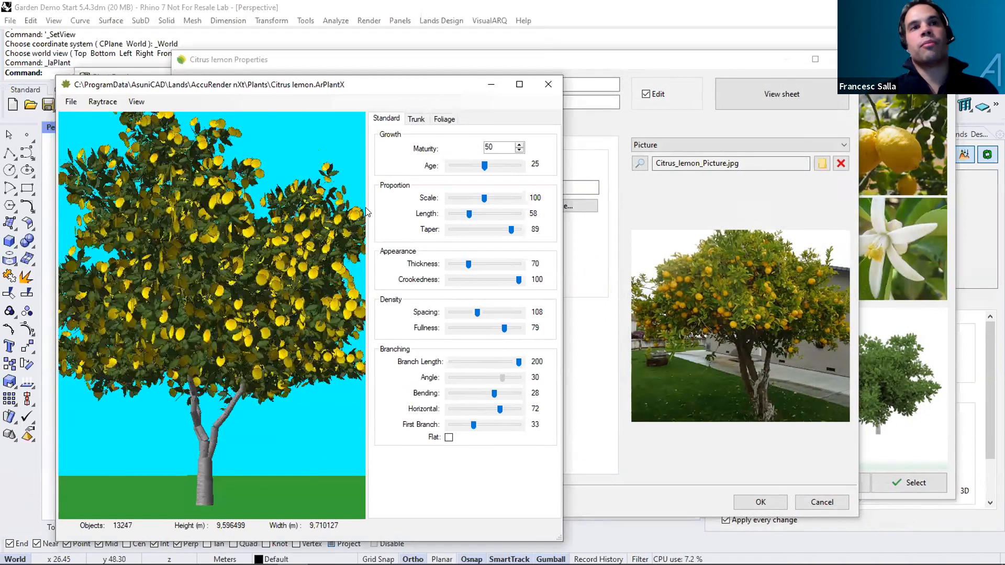
Review the lemon tree's trunk and foliage settings, turning Flowers / Fruit off and back on.
drag(369, 87, 393, 95)
click(442, 127)
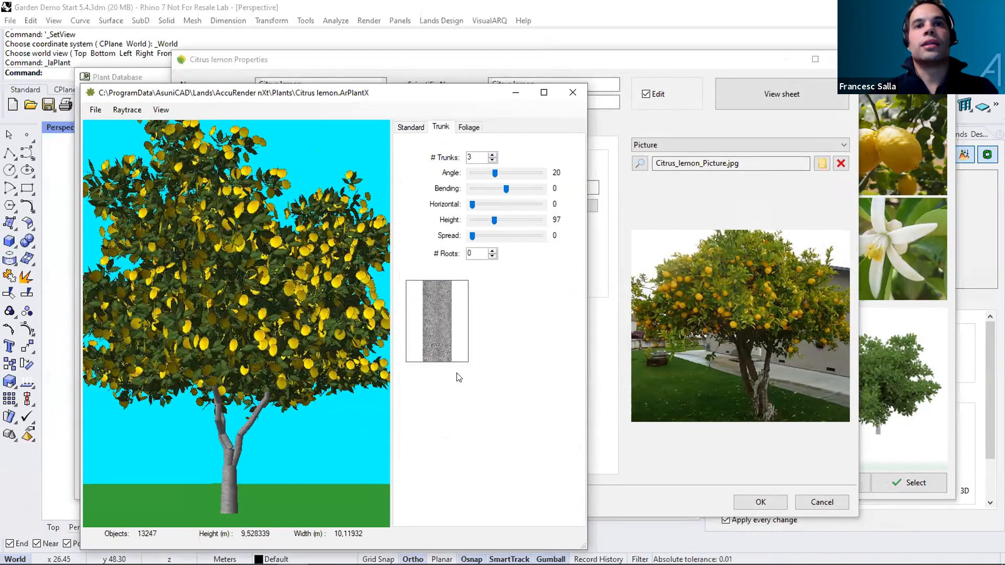
click(474, 129)
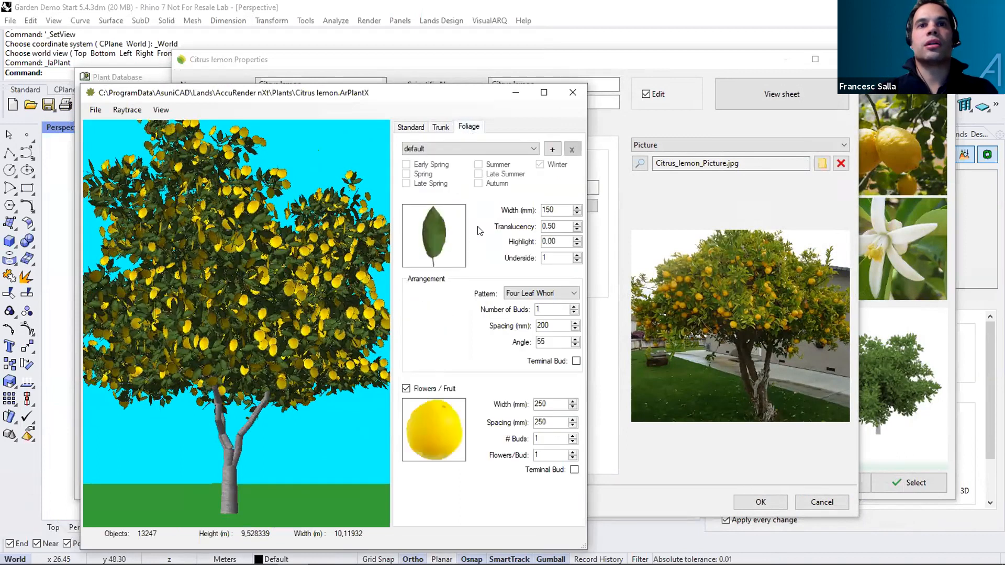
click(406, 389)
click(406, 389)
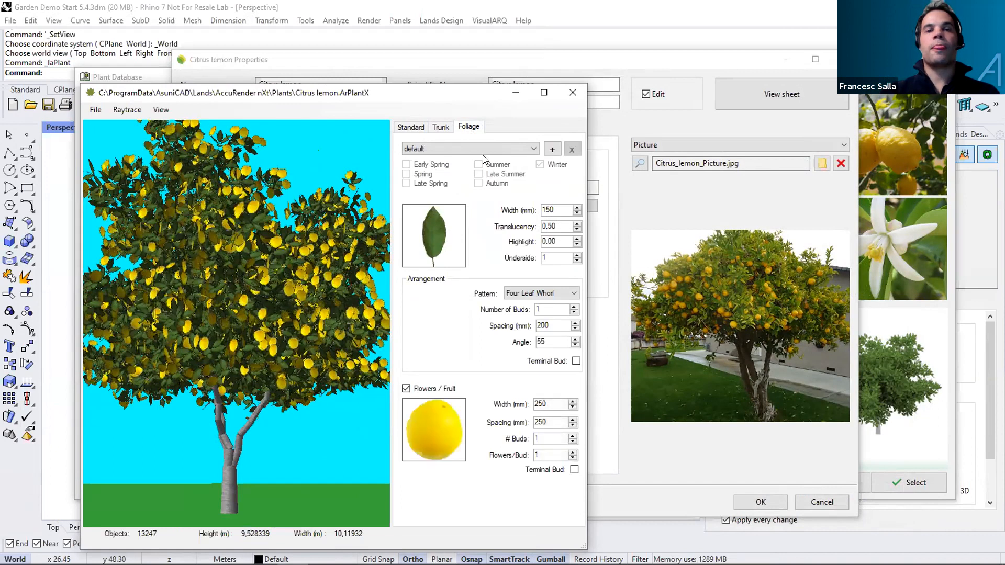
Add a new foliage definition to the lemon tree for the Winter season.
click(552, 149)
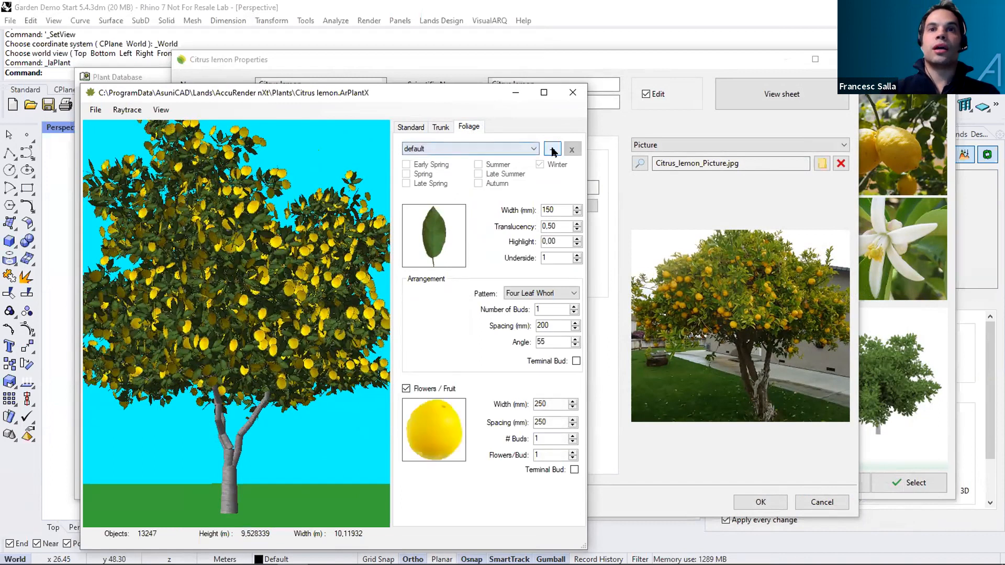
click(539, 165)
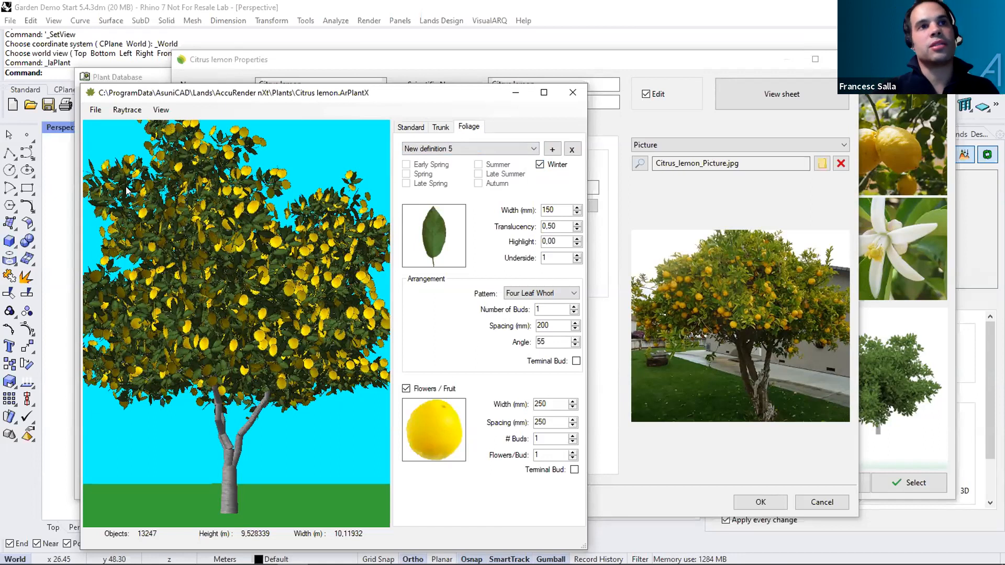
Start a new Standard plant in the Plant Editor, discarding the lemon edits, and set its branching Angle to 43 and Bending to -17.
click(94, 110)
mouse_move(111, 125)
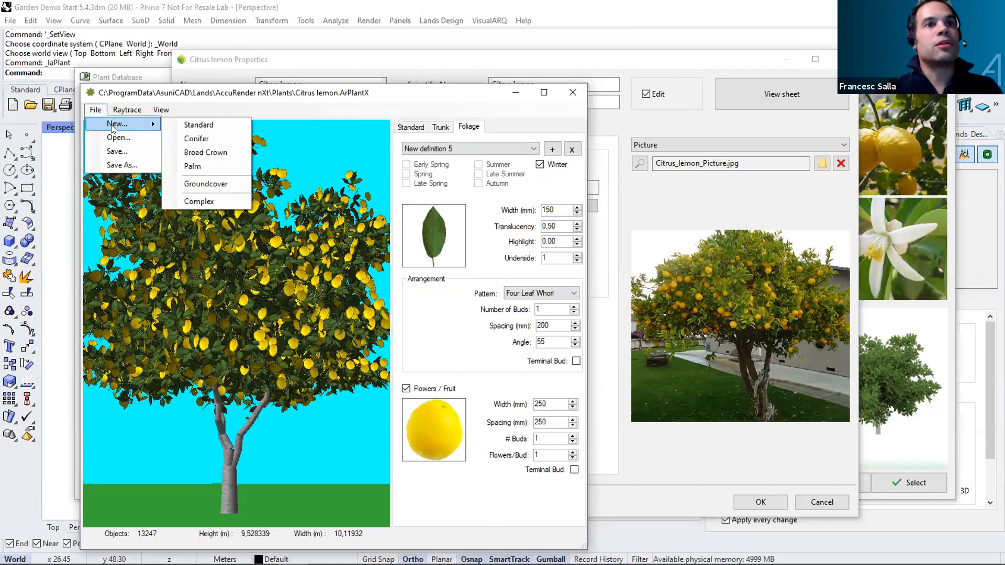
click(200, 124)
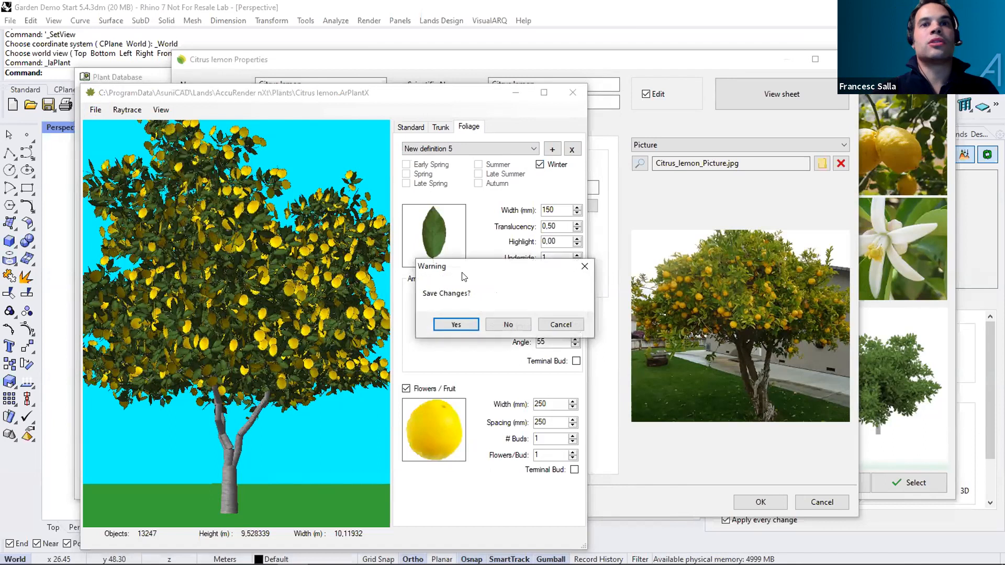
click(499, 324)
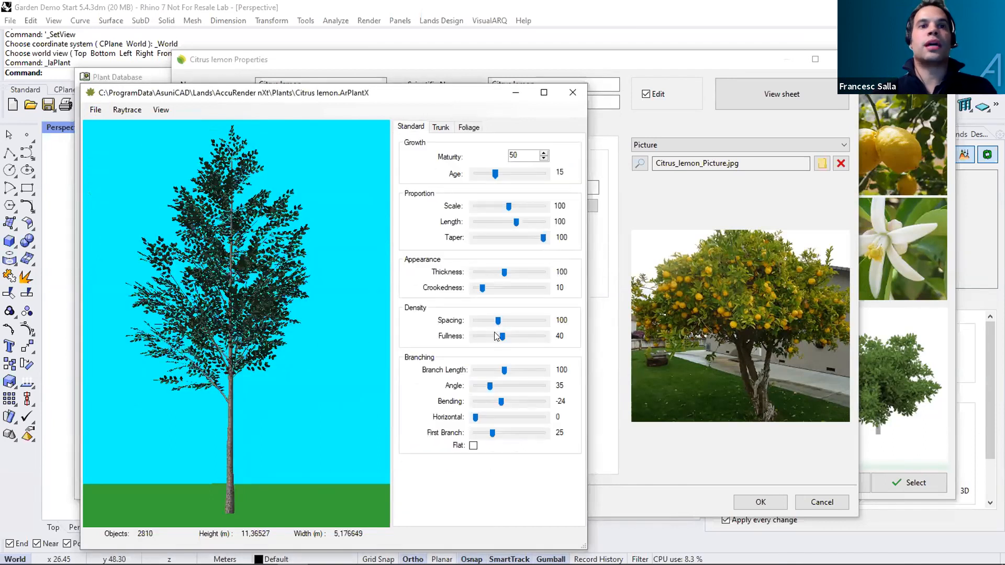
click(510, 390)
click(507, 401)
click(505, 404)
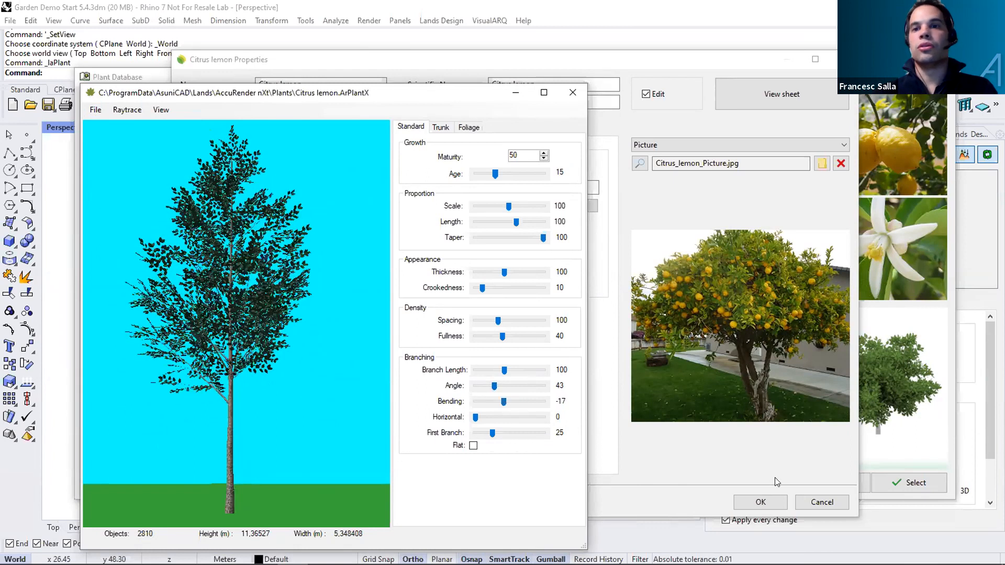
Close the Plant Editor without saving the new plant and cancel the Citrus lemon properties.
click(570, 92)
click(506, 325)
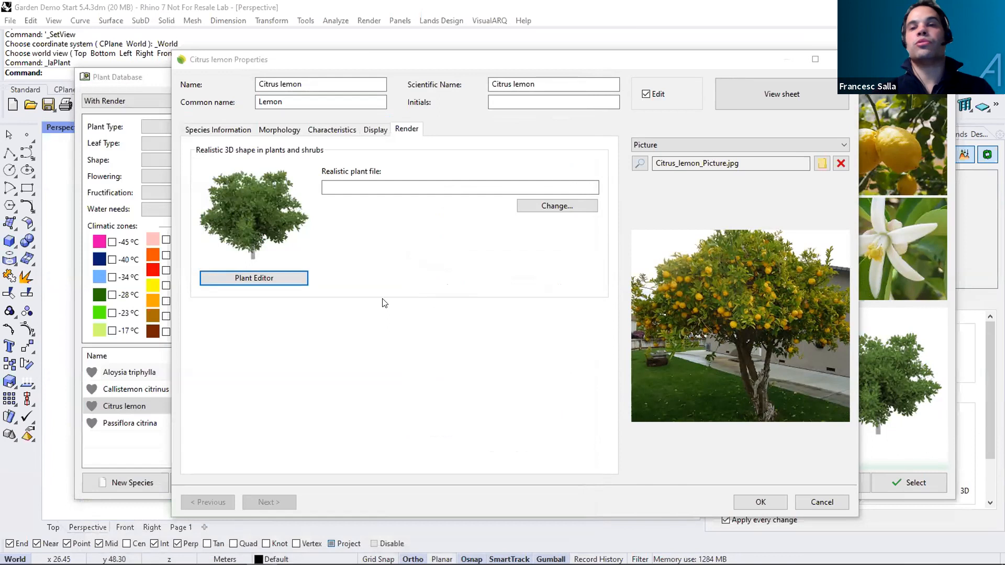
click(816, 502)
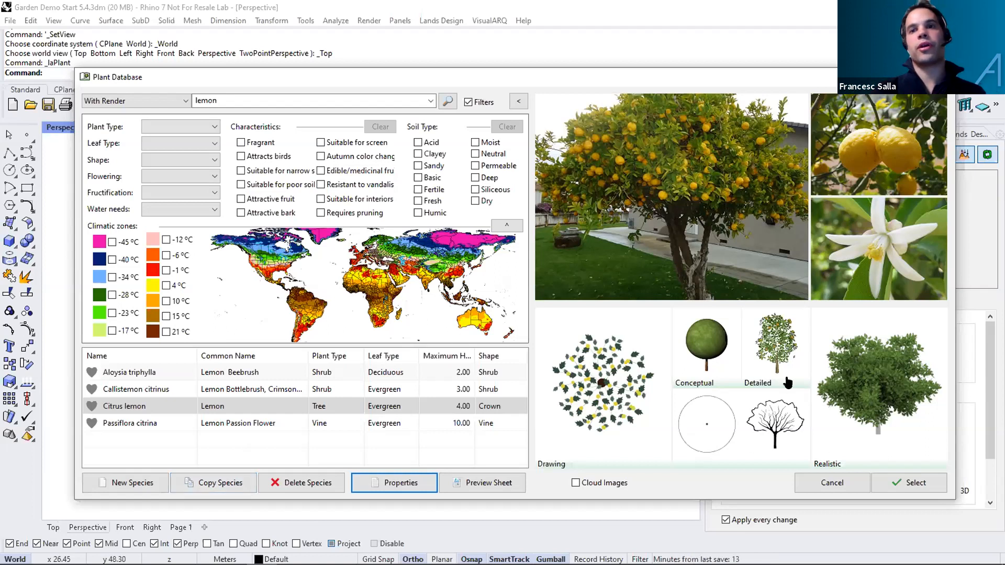
Insert one Citrus lemon in the central planting bed, with its age adjusted to a 2.70 crown diameter and 2.24 height.
click(890, 485)
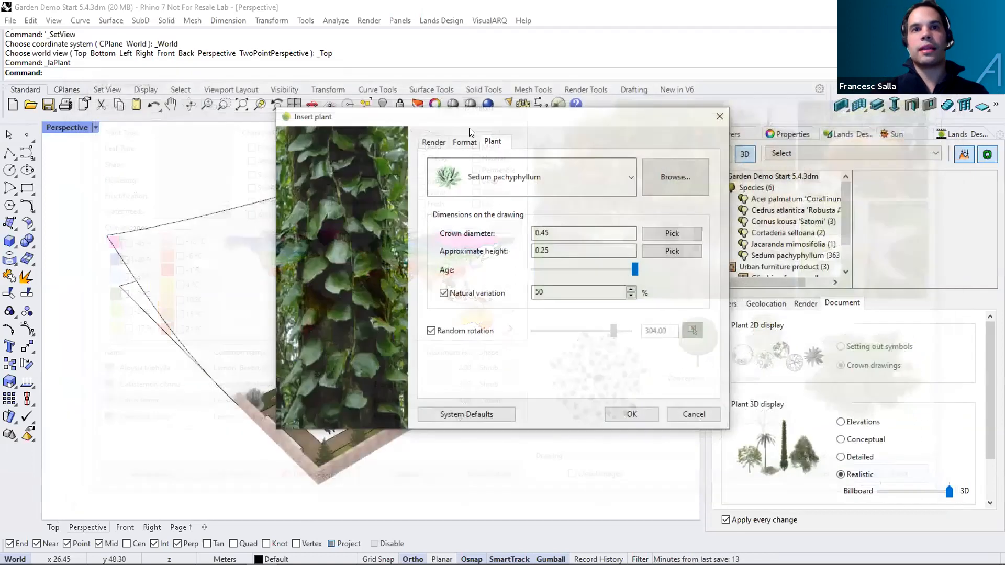
drag(542, 269, 589, 274)
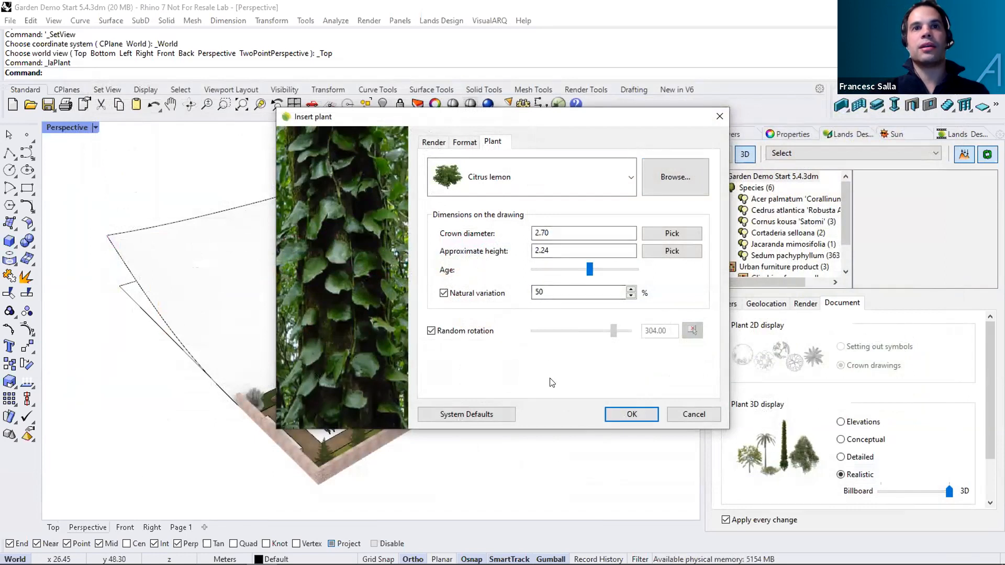
click(647, 418)
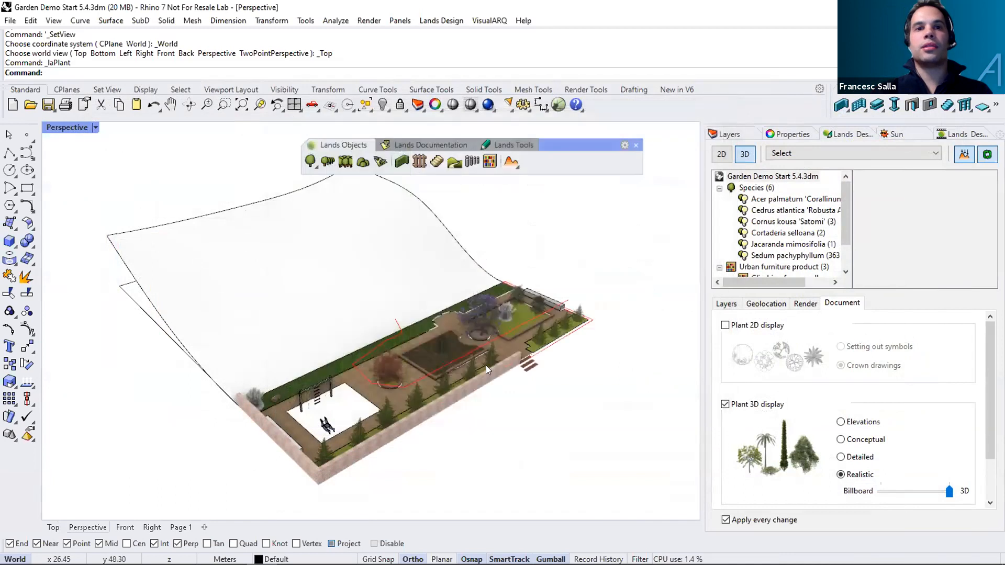
scroll(420, 350, up, 6)
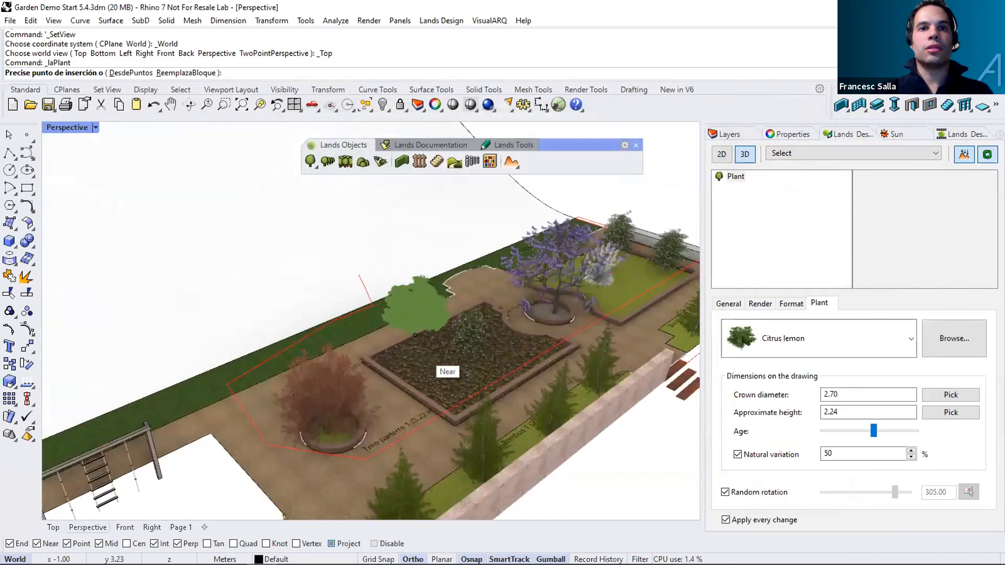
click(416, 380)
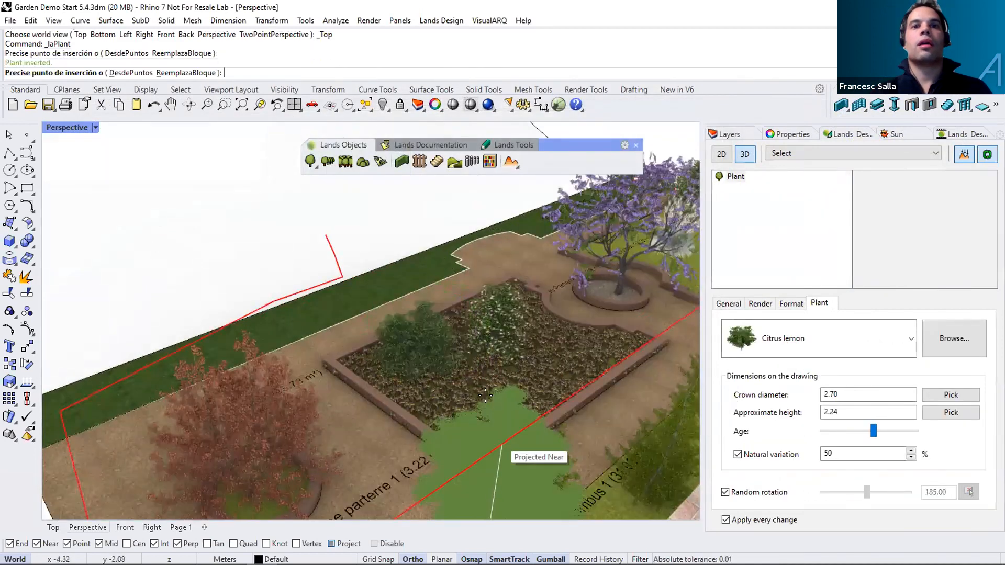
key(Escape)
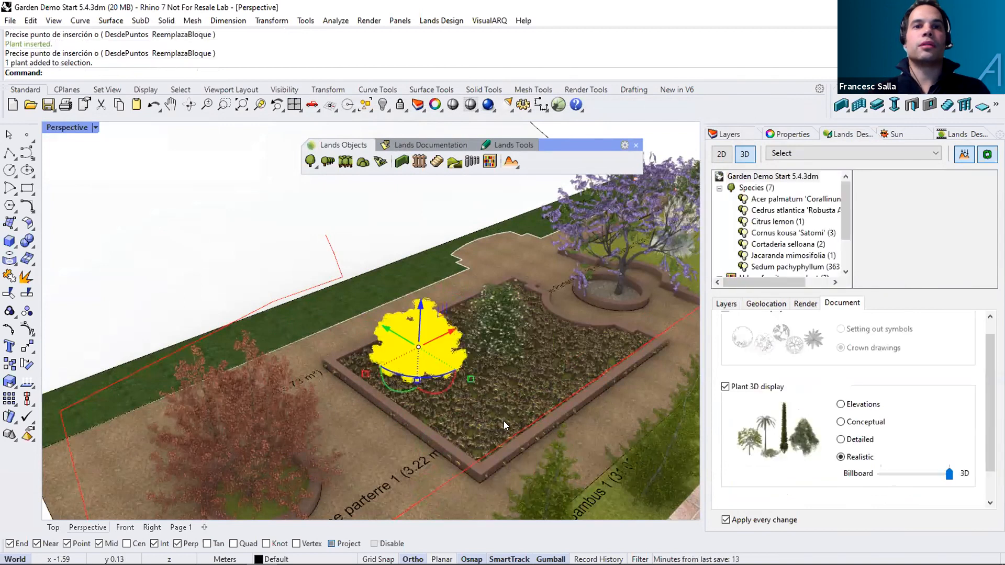
Increase the inserted lemon tree's age to give a 3.18 crown diameter and 2.64 height.
mouse_move(461, 367)
right_down()
mouse_move(403, 328)
mouse_move(461, 361)
right_up()
scroll(403, 328, up, 5)
drag(863, 432, 883, 435)
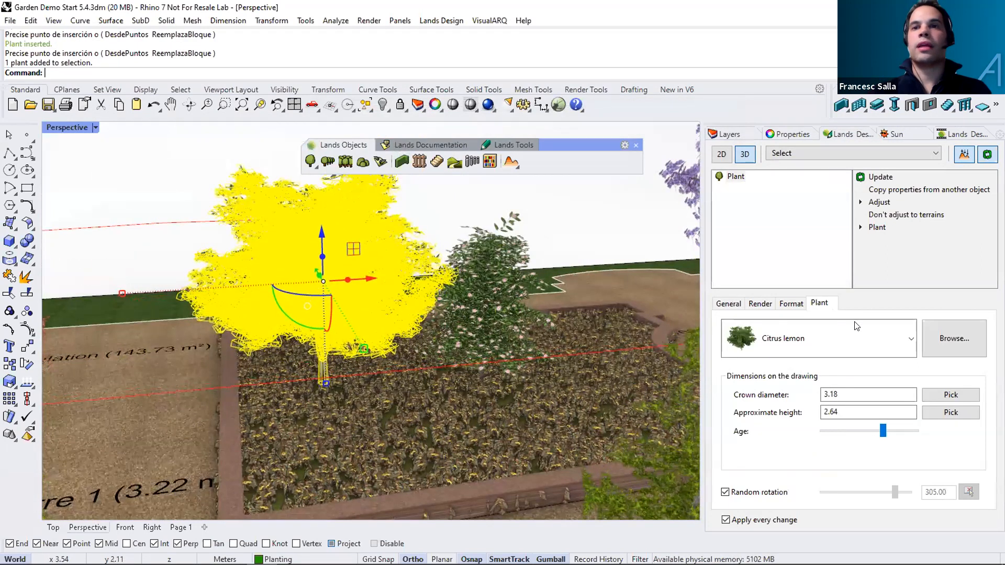
Change the selected lemon tree's species to Cornus kousa 'Satomi' and deselect it.
click(893, 336)
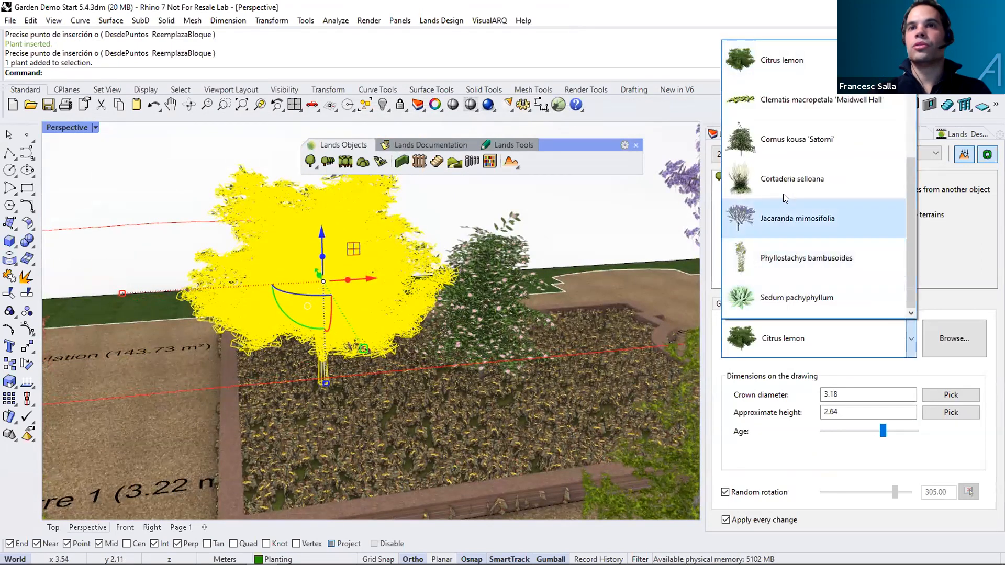
click(796, 125)
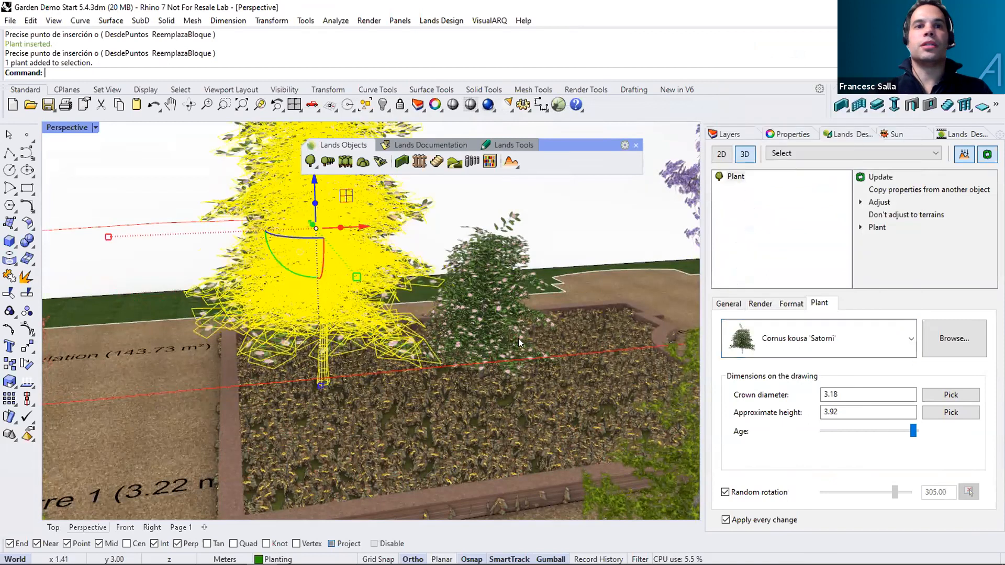
scroll(473, 366, down, 10)
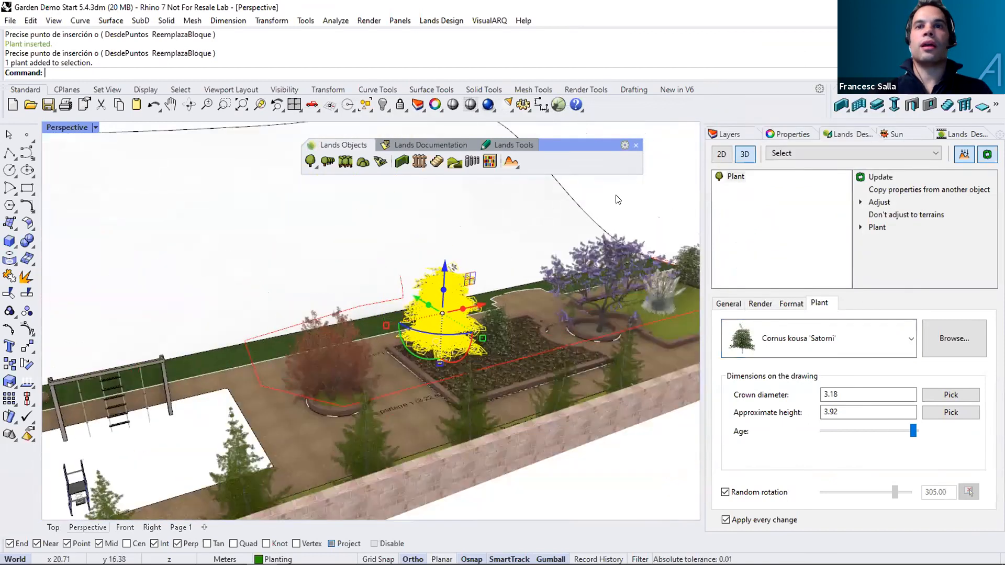
key(Escape)
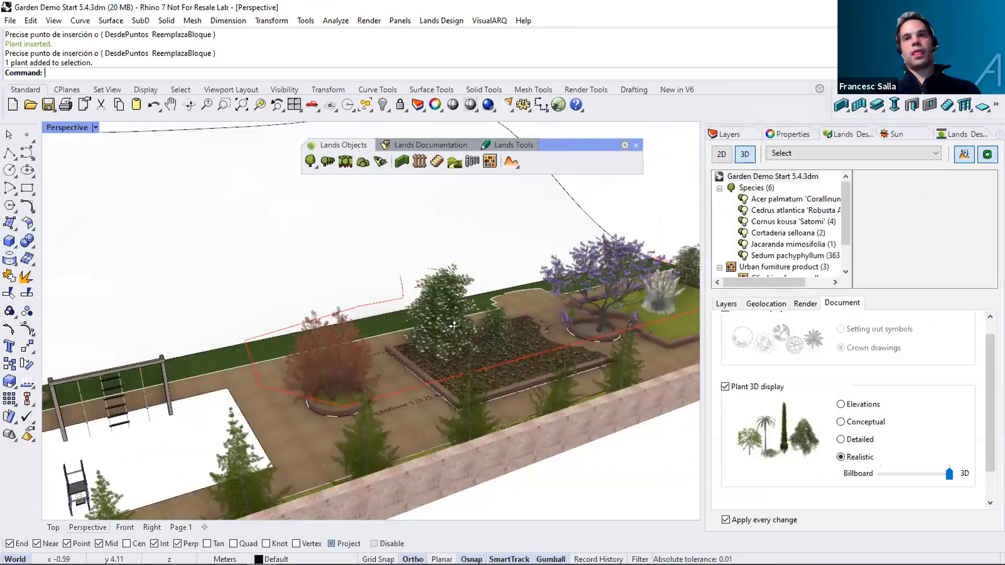
scroll(462, 305, up, 2)
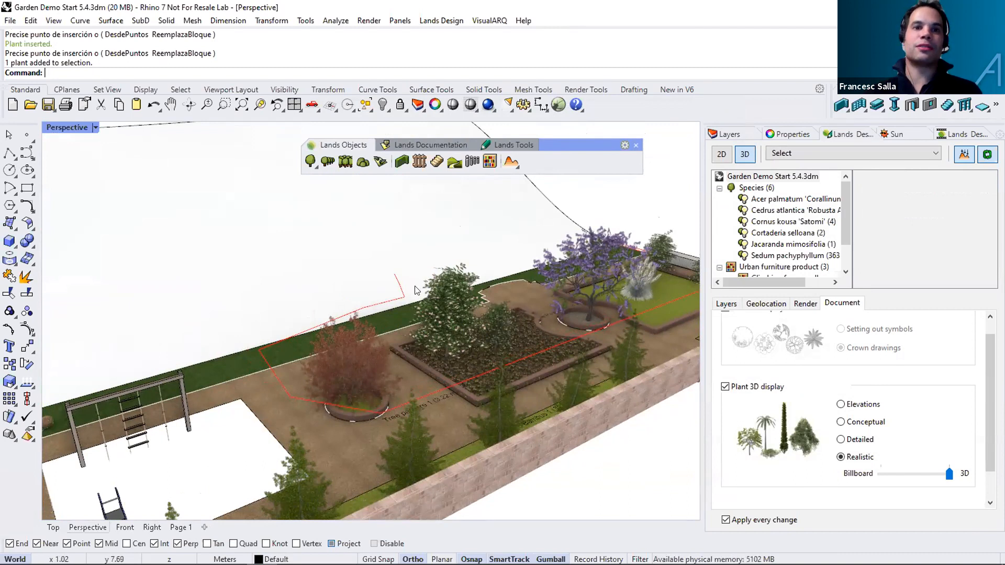
scroll(415, 303, down, 3)
scroll(355, 348, up, 2)
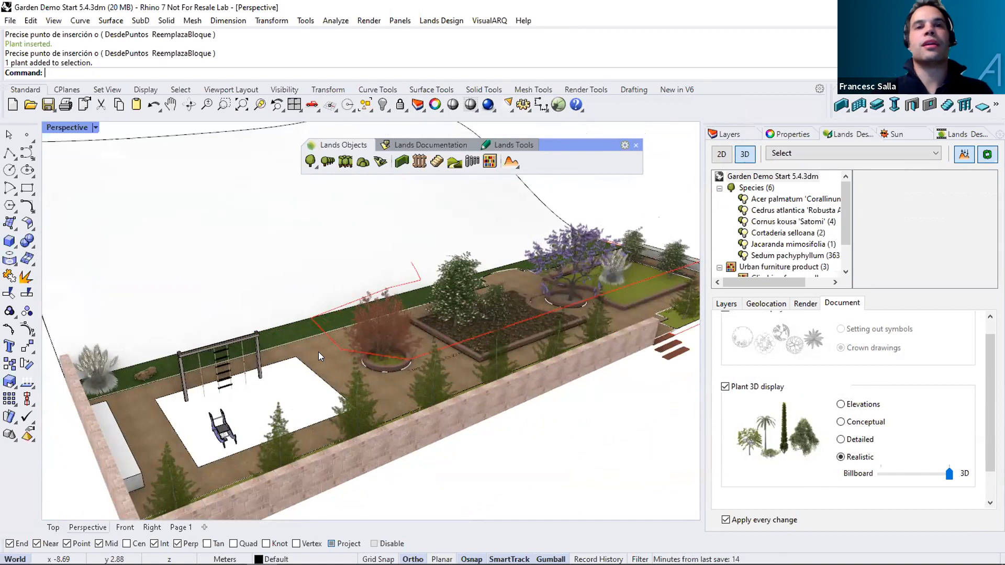
right_drag(417, 306, 424, 316)
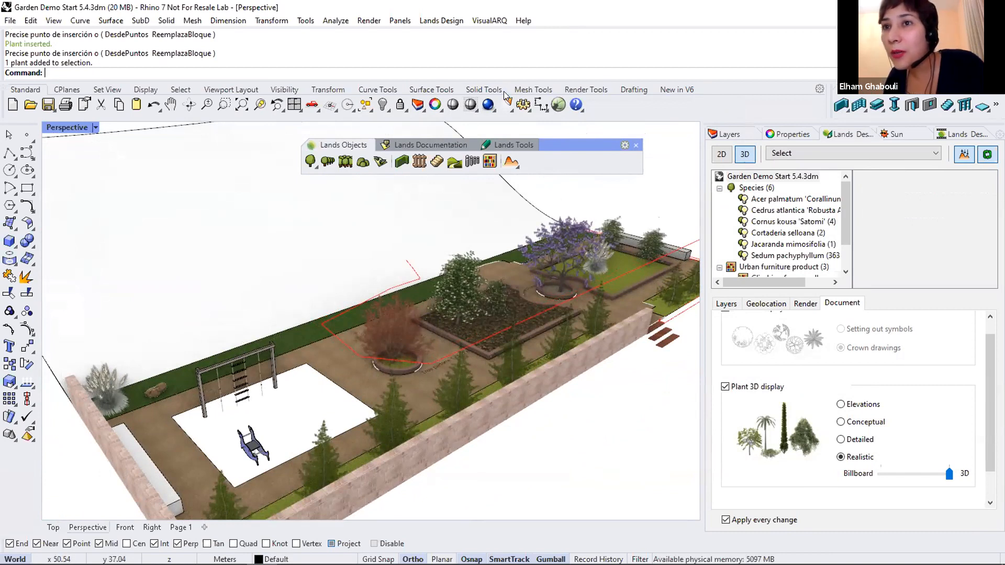
key(Escape)
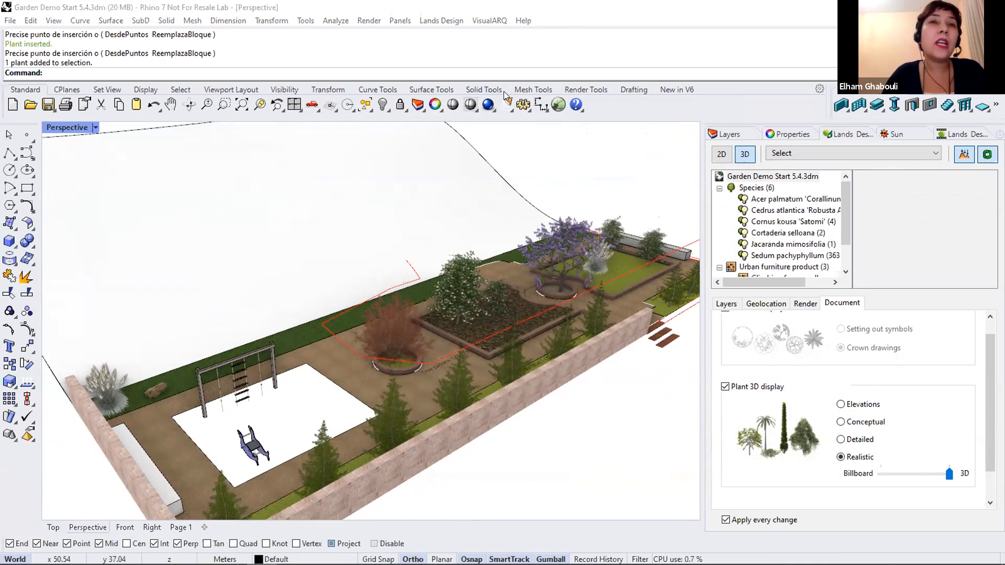
click(507, 104)
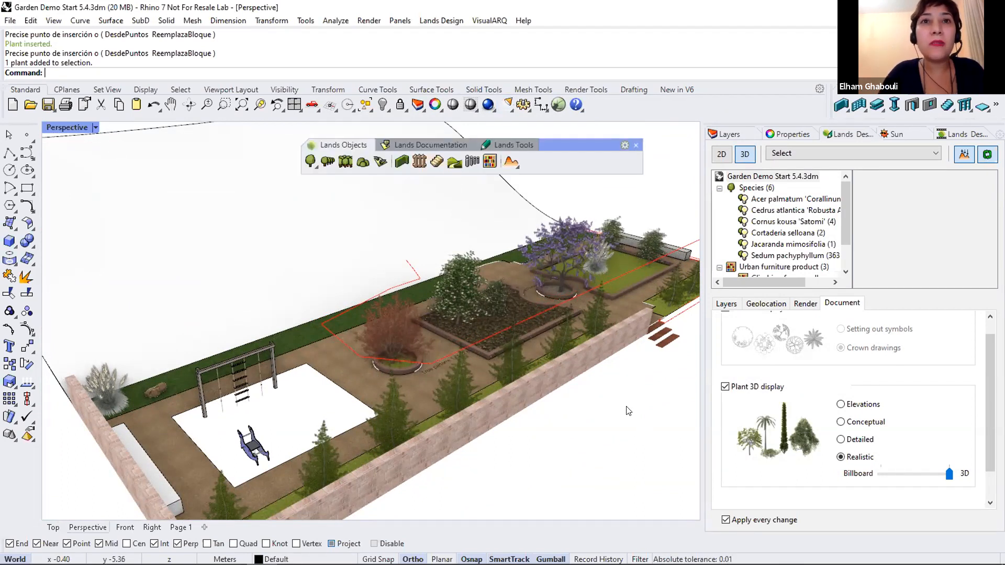
key(alt+Tab)
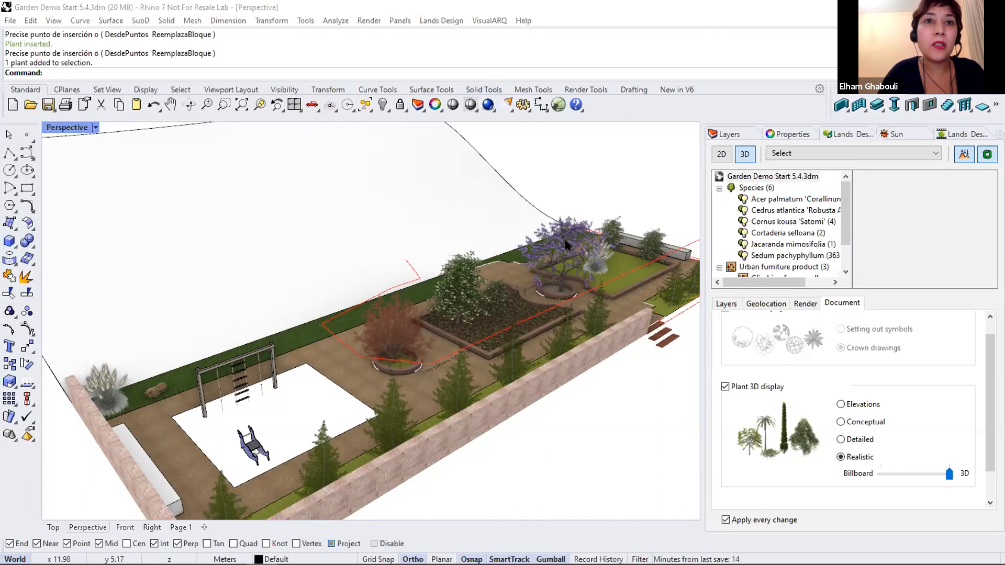
click(487, 354)
scroll(495, 353, down, 2)
scroll(494, 351, down, 4)
right_drag(493, 350, 543, 362)
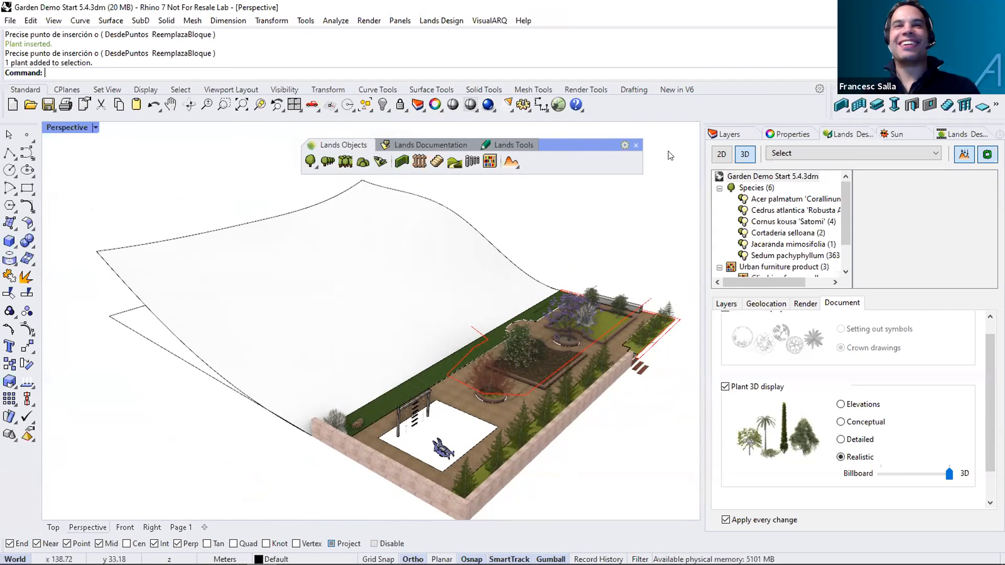
right_drag(600, 234, 583, 251)
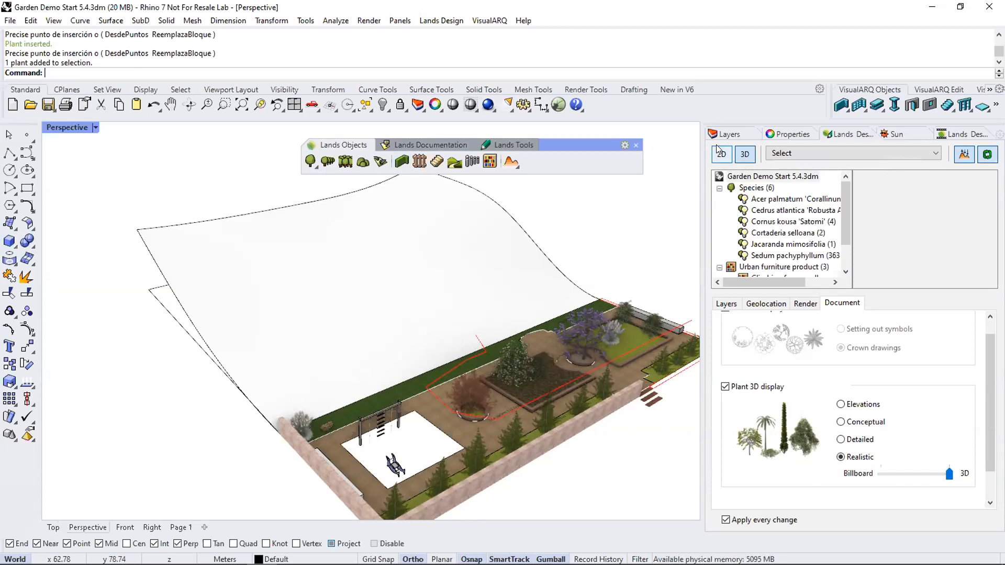
right_drag(538, 347, 544, 328)
scroll(544, 387, up, 2)
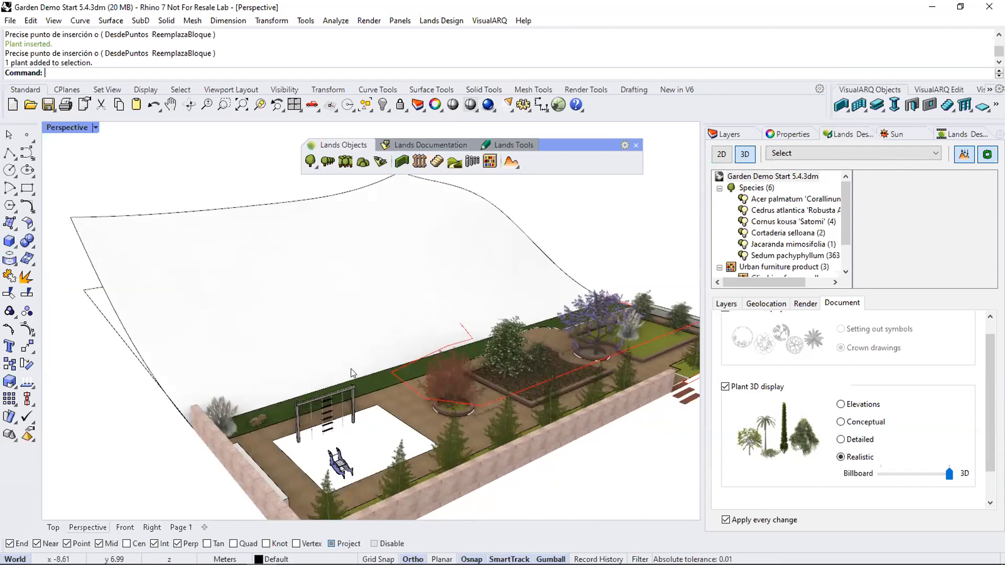
scroll(523, 325, down, 3)
scroll(499, 332, up, 2)
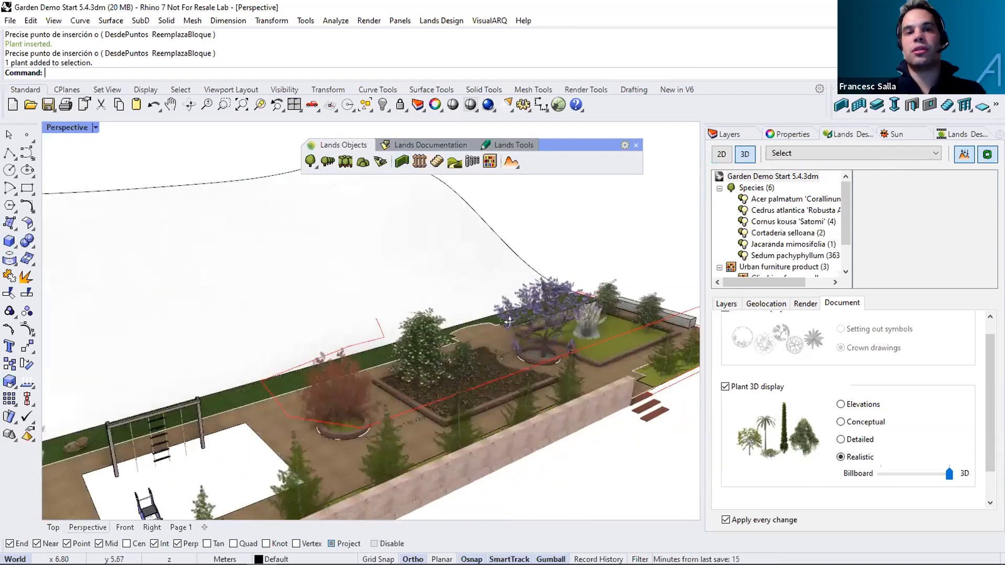
scroll(555, 303, up, 2)
scroll(538, 294, up, 2)
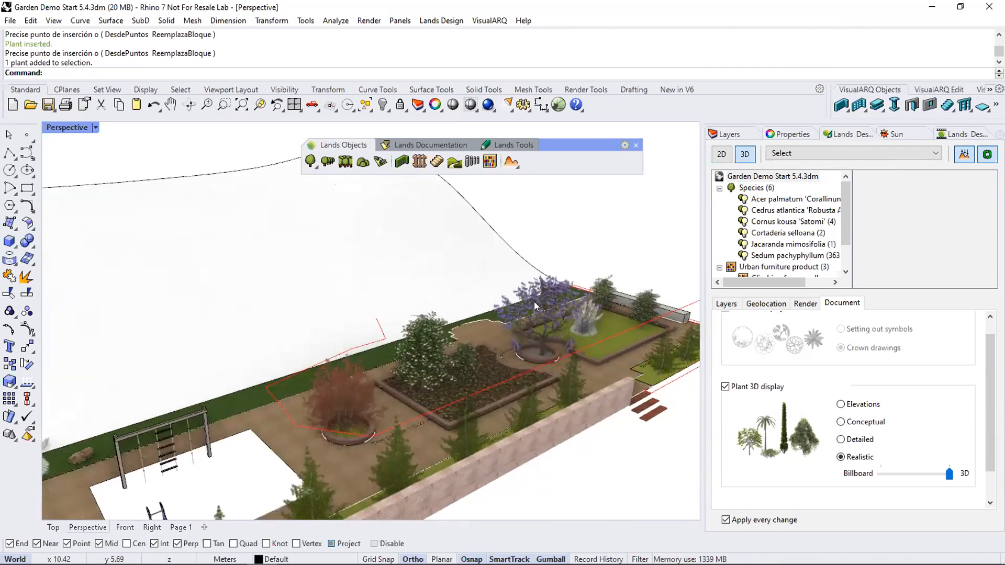
Examine the Jacaranda mimosifolia's plant settings, the render tools and the viewport's available display modes without changing them.
click(558, 301)
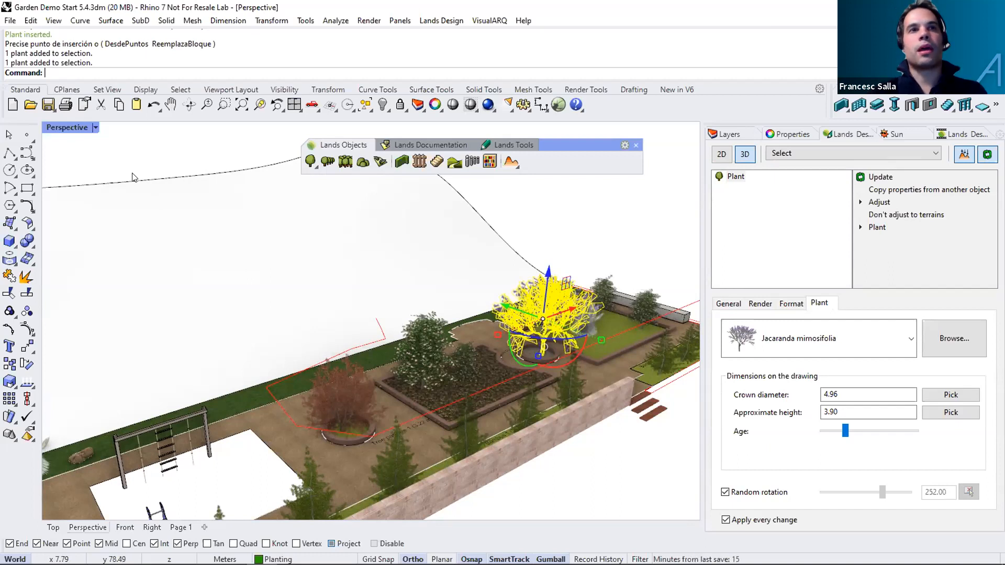
click(490, 113)
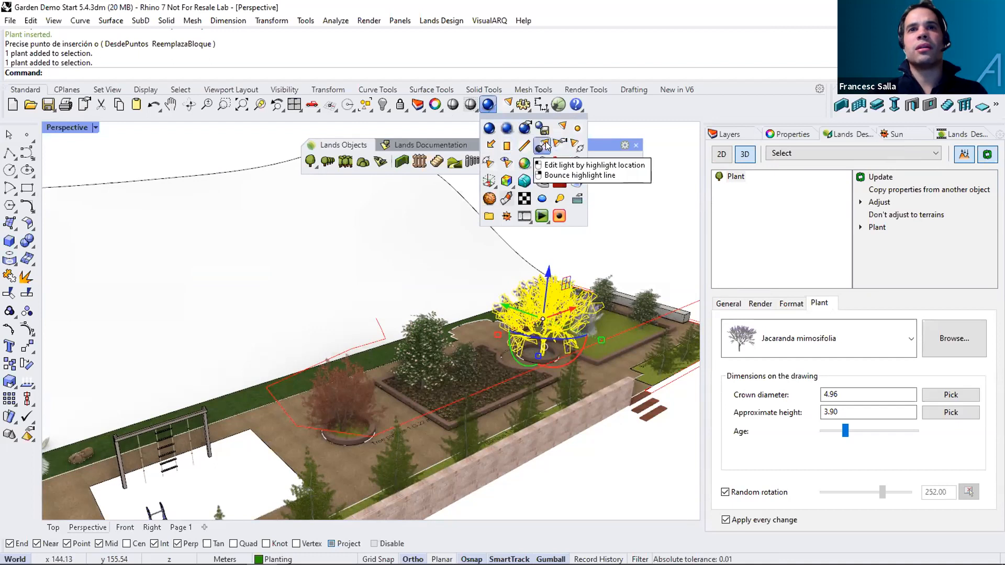
click(619, 220)
click(95, 127)
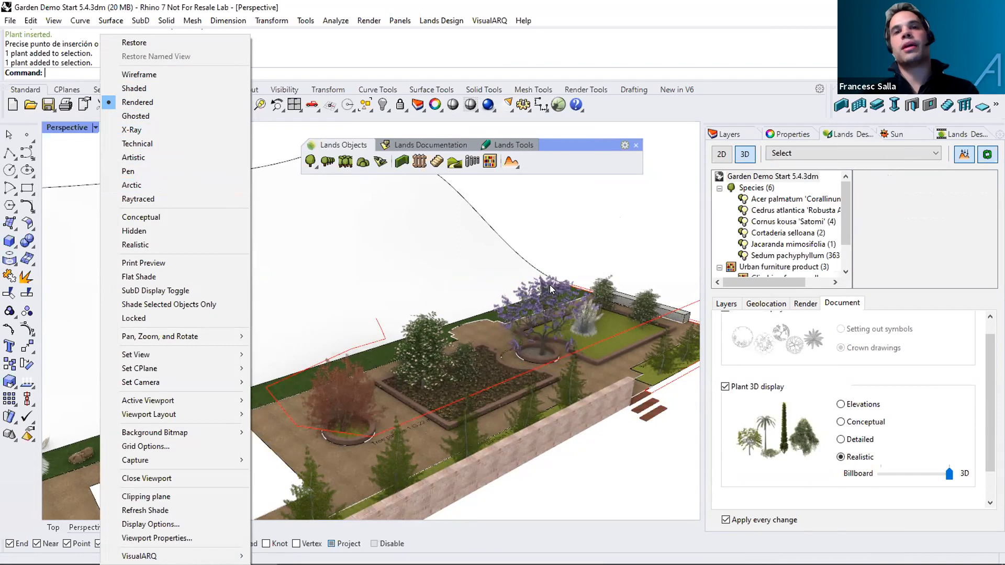
click(574, 237)
click(576, 282)
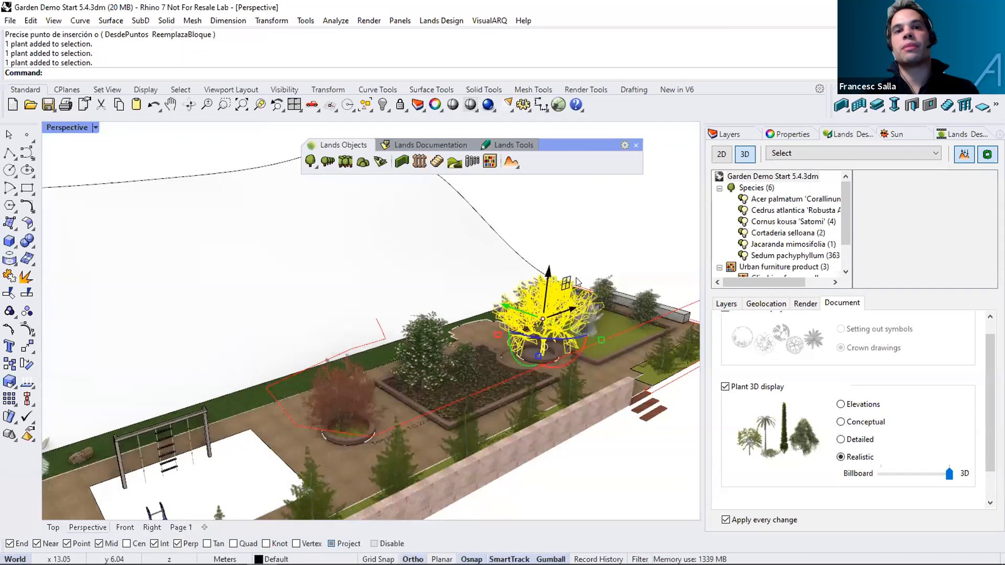
scroll(608, 286, up, 1)
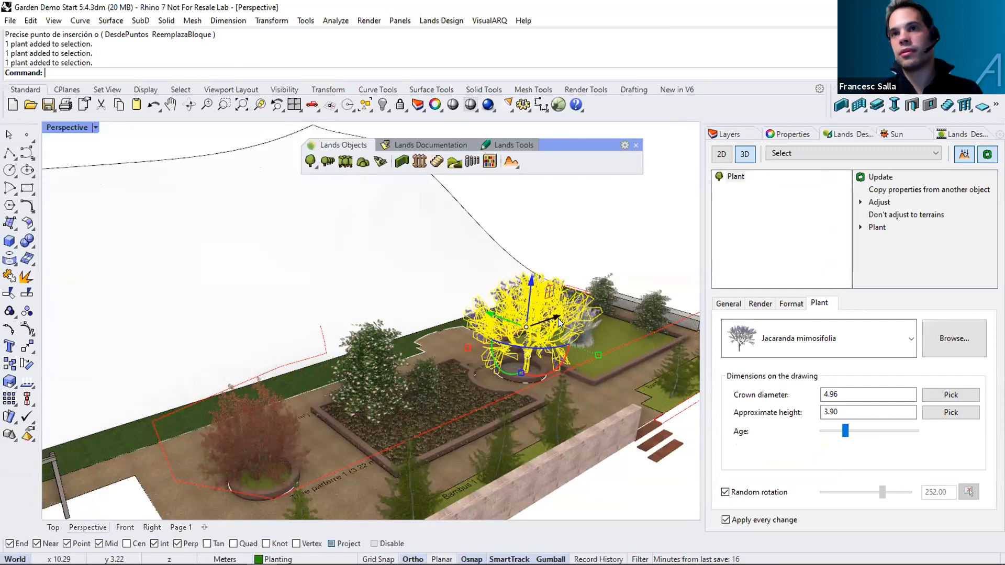
click(558, 217)
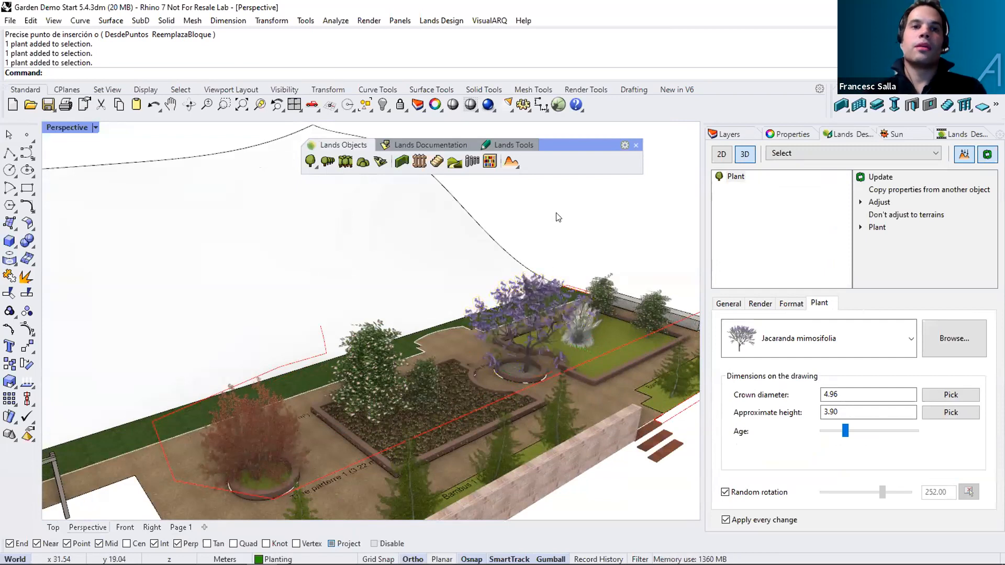
scroll(573, 238, down, 2)
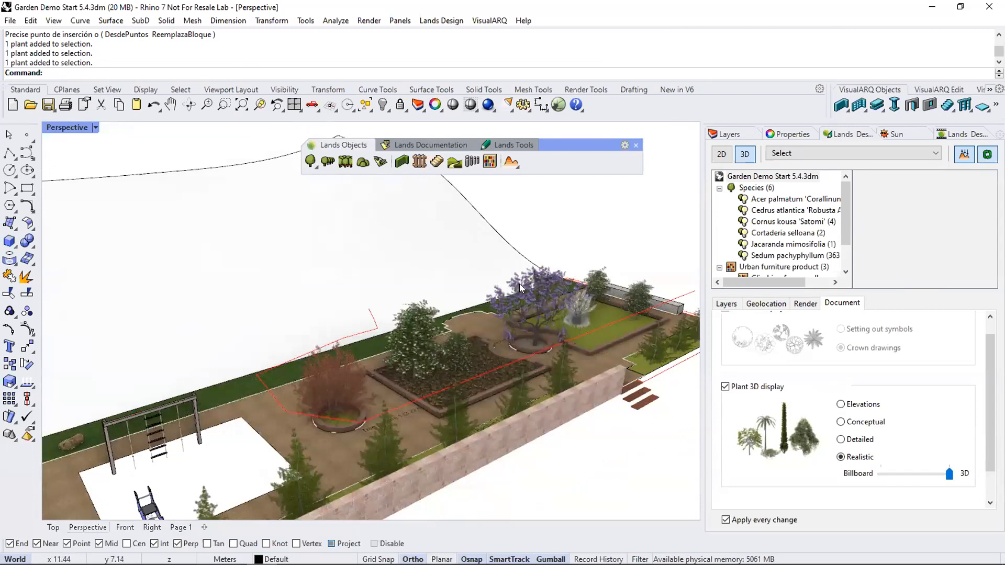
Display the control points of the large surface beside the garden, view its shape, and hide the points.
scroll(554, 274, up, 2)
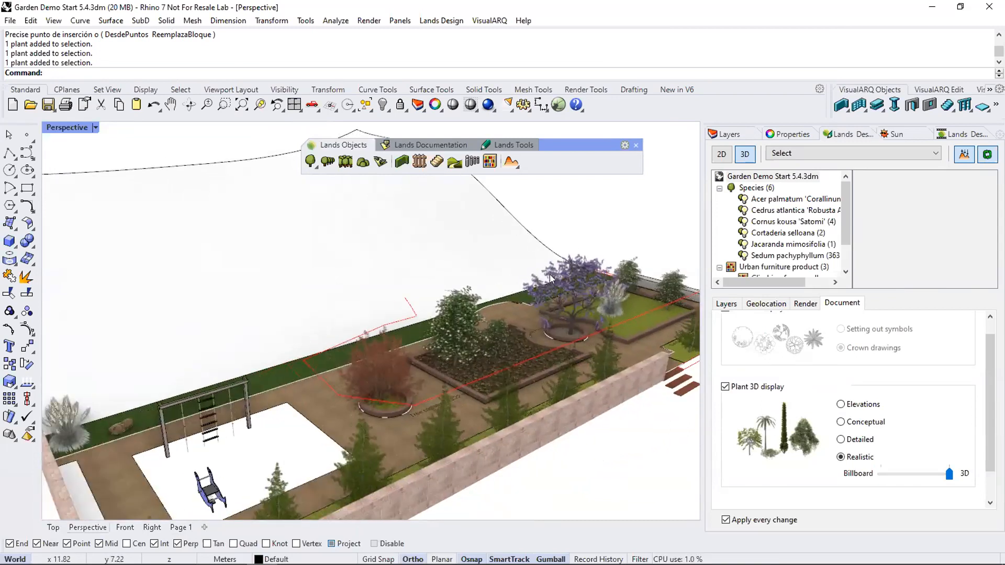
scroll(548, 274, down, 1)
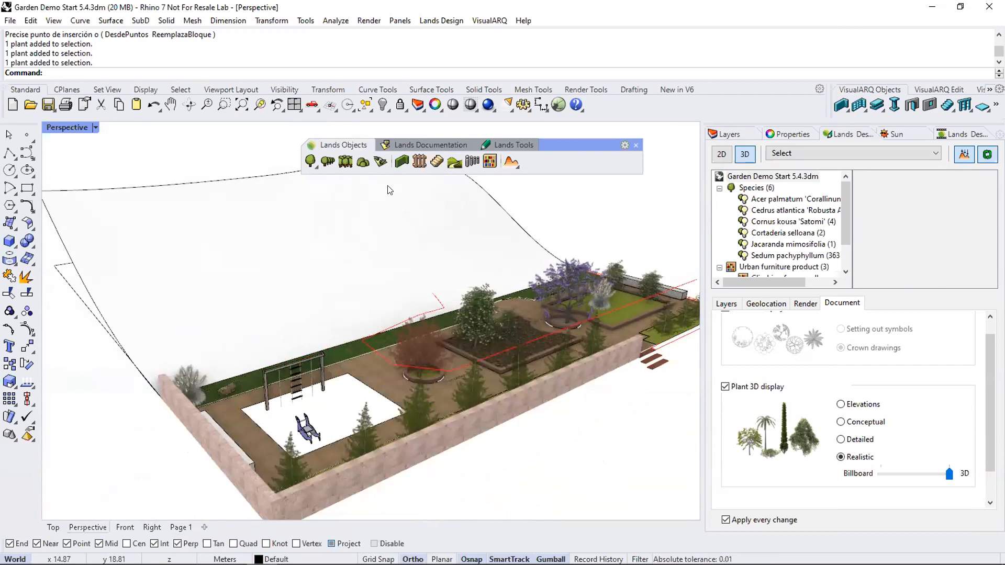
scroll(484, 303, up, 1)
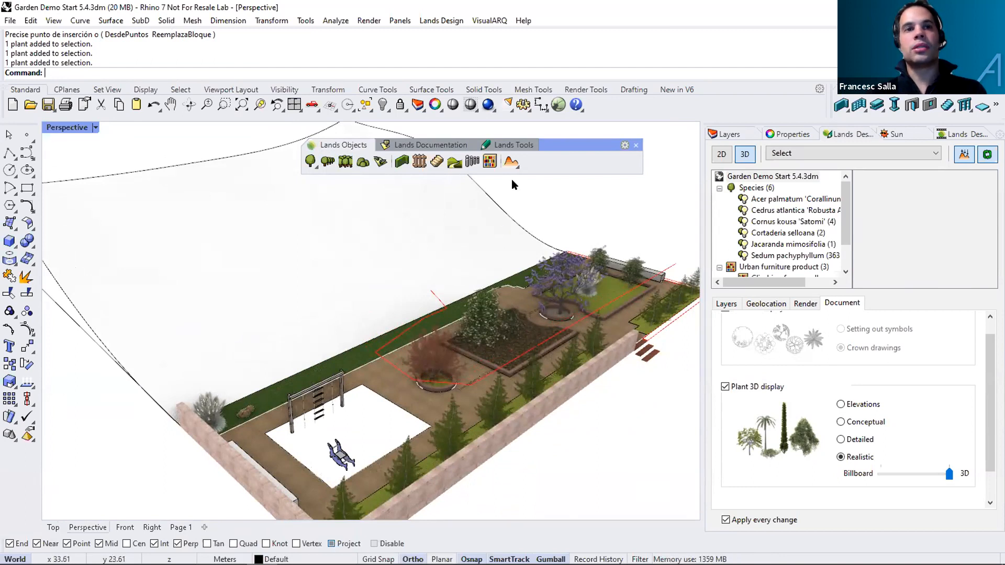
scroll(486, 215, down, 3)
click(449, 227)
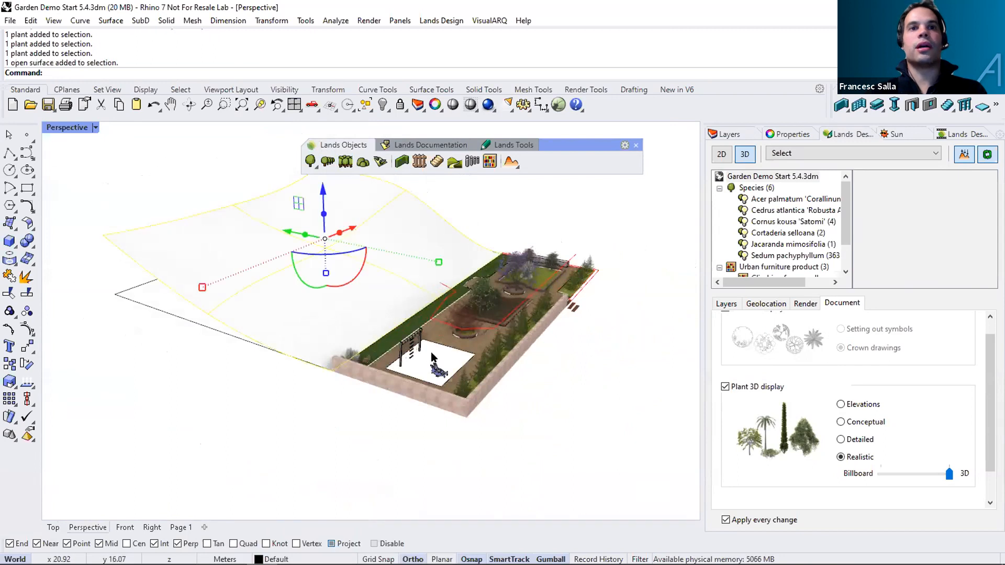
right_drag(433, 359, 48, 278)
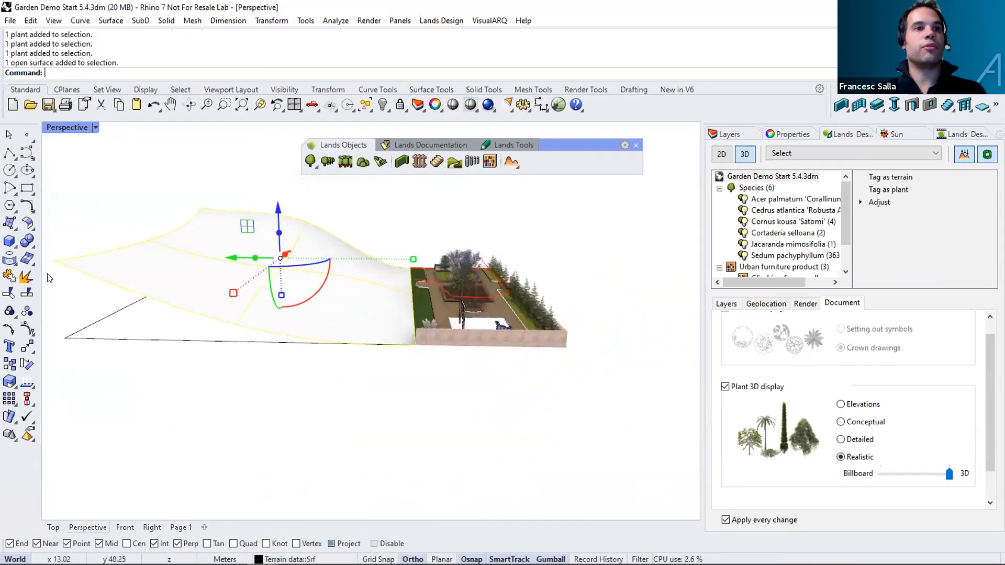
click(26, 327)
right_drag(314, 270, 330, 210)
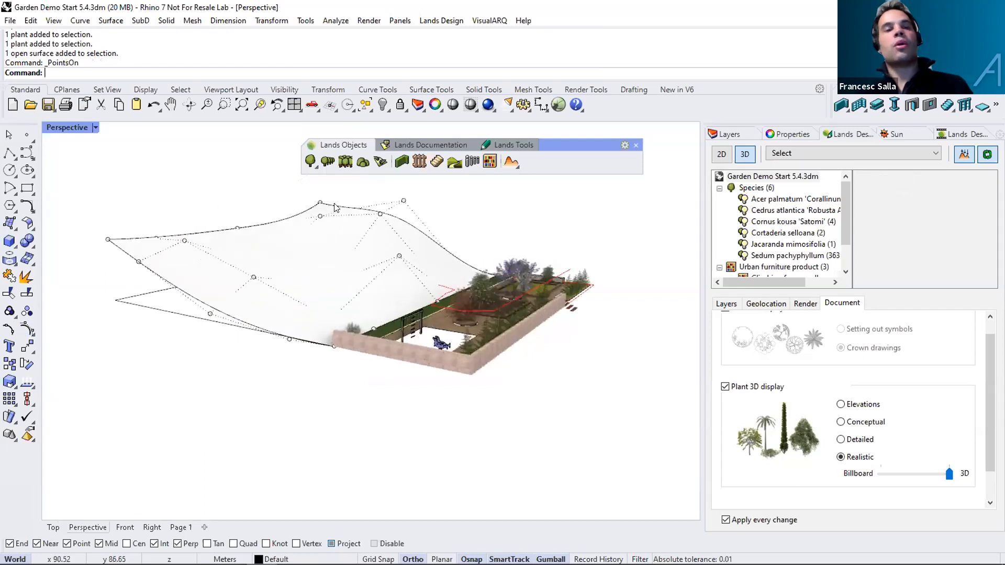
right_drag(407, 221, 404, 247)
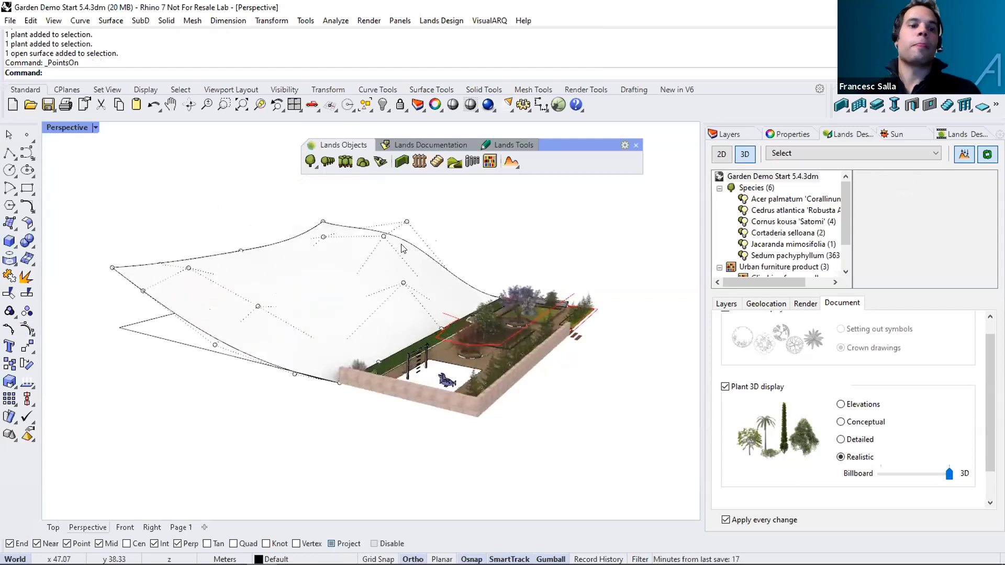
key(Escape)
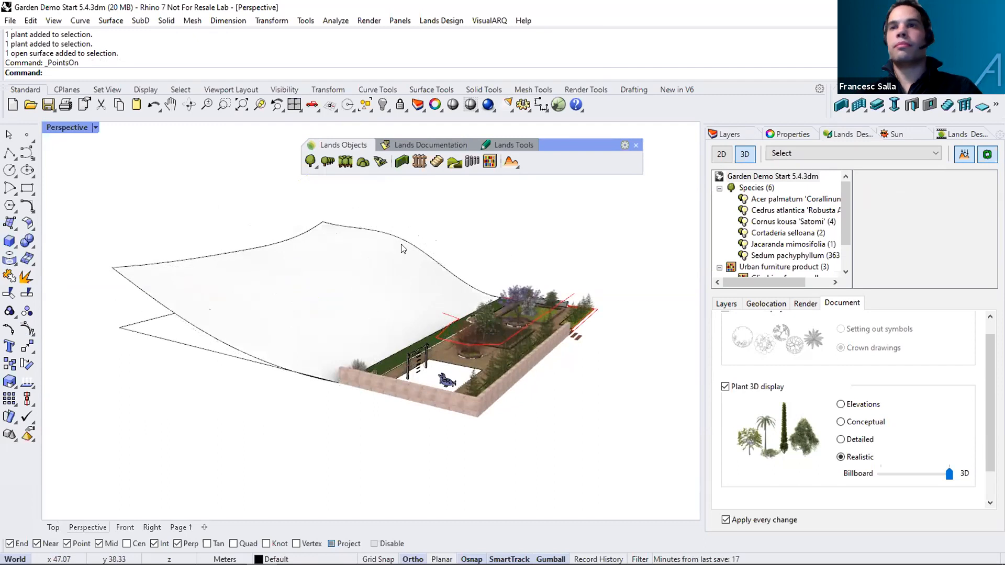
Tag the large surface beside the garden as terrain and deselect it.
right_drag(415, 269, 379, 254)
click(380, 246)
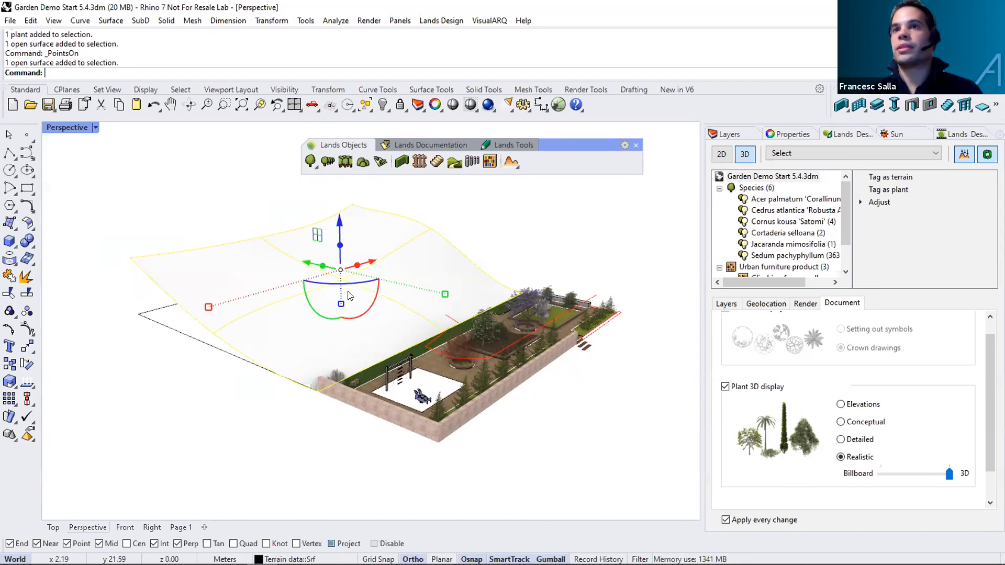
click(884, 178)
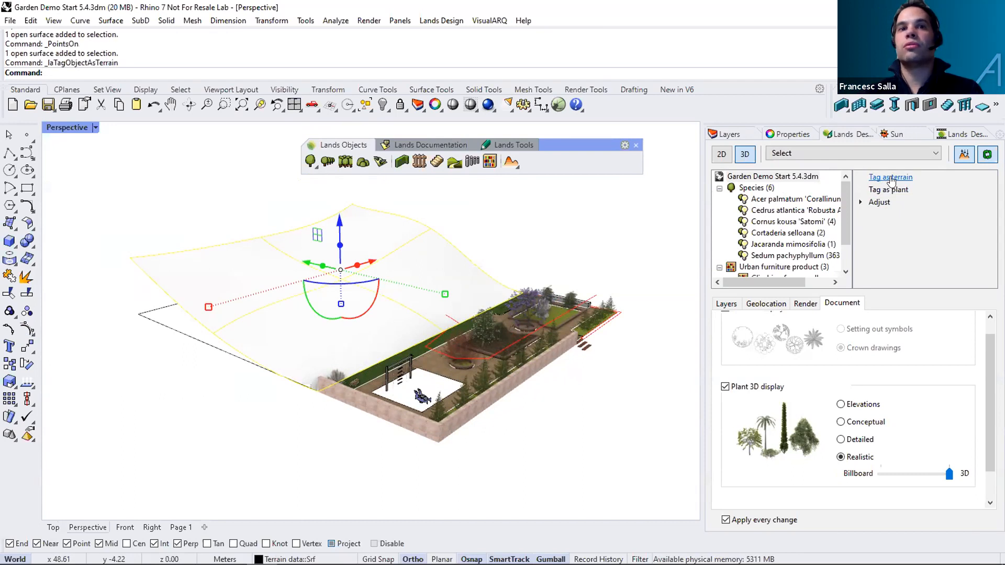
click(890, 178)
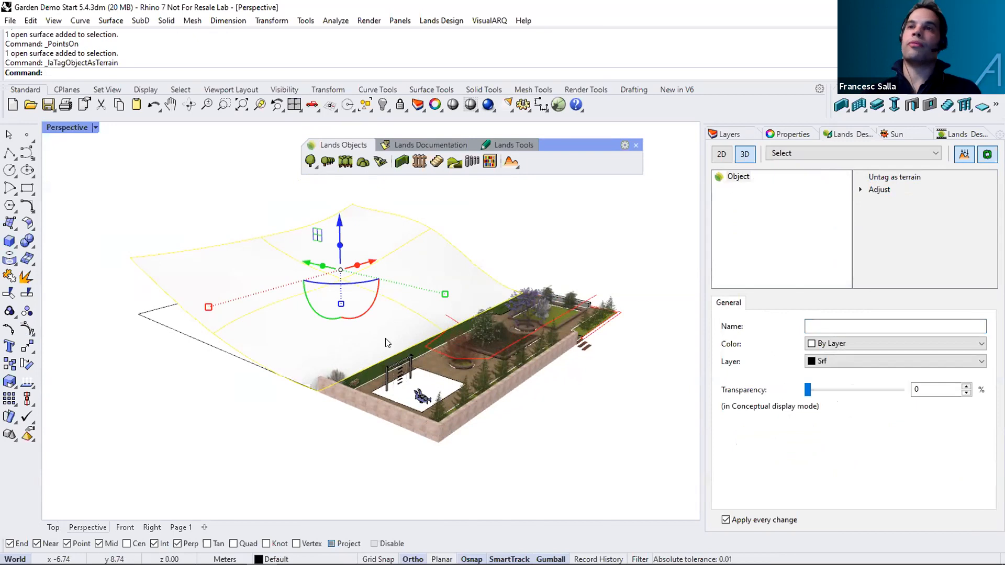
key(Escape)
Copy the garden's Jacaranda mimosifolia to four spots on the terrain, with orthogonal constraint turned off.
right_drag(498, 220, 486, 332)
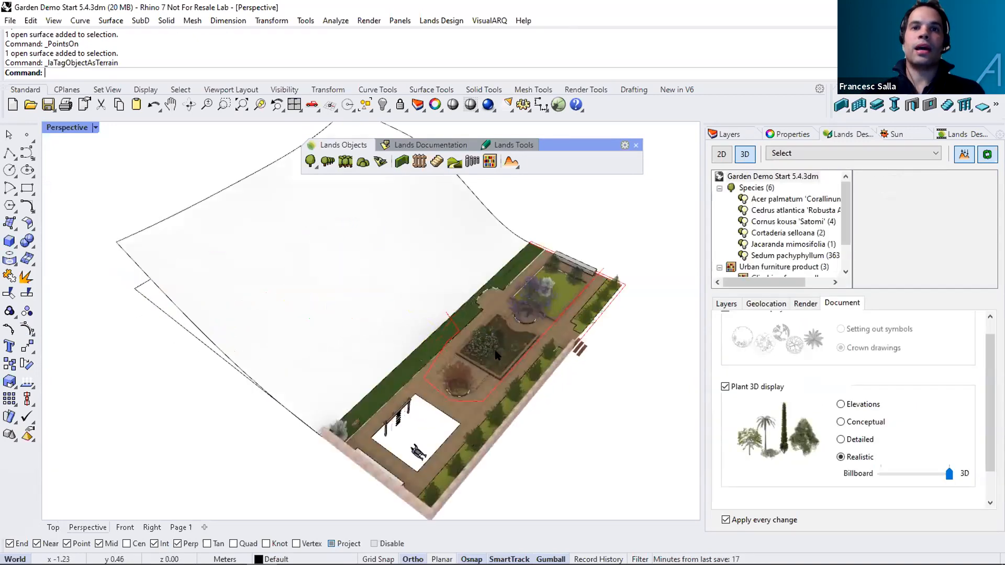
click(534, 330)
click(10, 366)
click(539, 336)
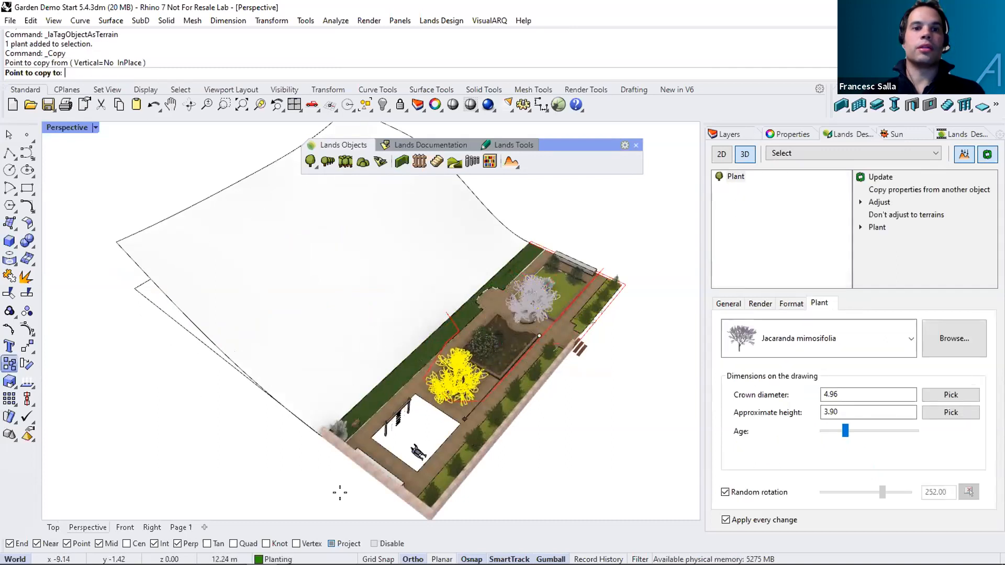
click(340, 493)
key(F8)
click(279, 317)
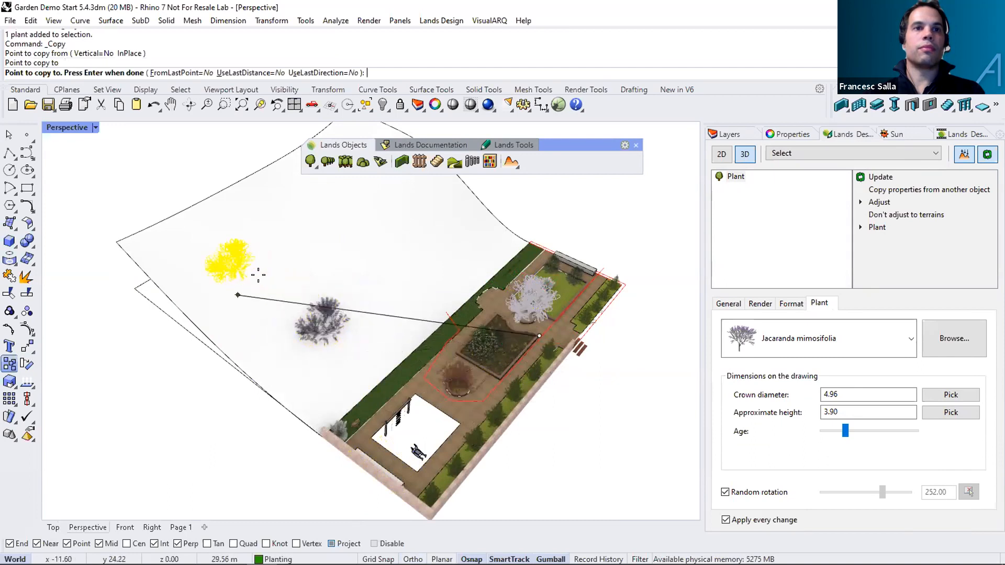
click(433, 268)
key(Return)
Move one copied Jacaranda to two different positions on the terrain slope and deselect it.
right_drag(457, 331, 374, 267)
scroll(313, 287, up, 5)
drag(362, 329, 439, 363)
right_drag(460, 314, 251, 297)
drag(251, 297, 226, 269)
right_drag(283, 394, 331, 351)
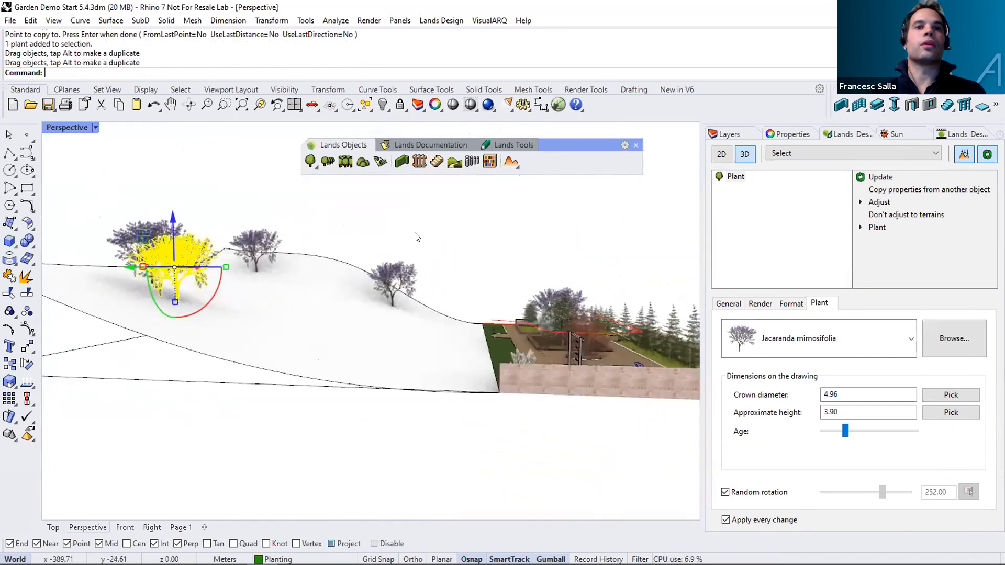
click(414, 230)
right_drag(406, 385, 377, 332)
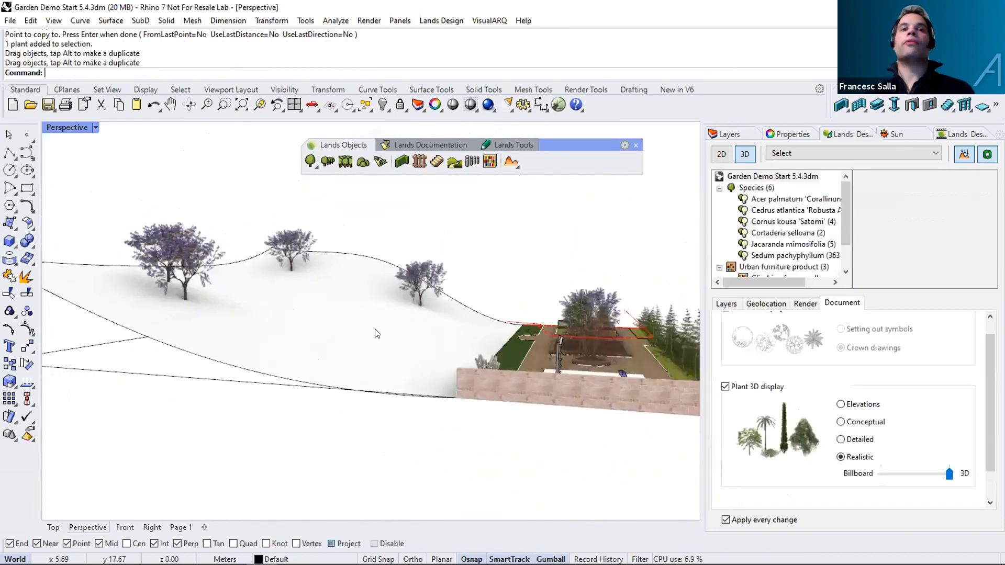
Examine the tagged terrain surface's properties and the available terrain tools without changing anything.
click(376, 332)
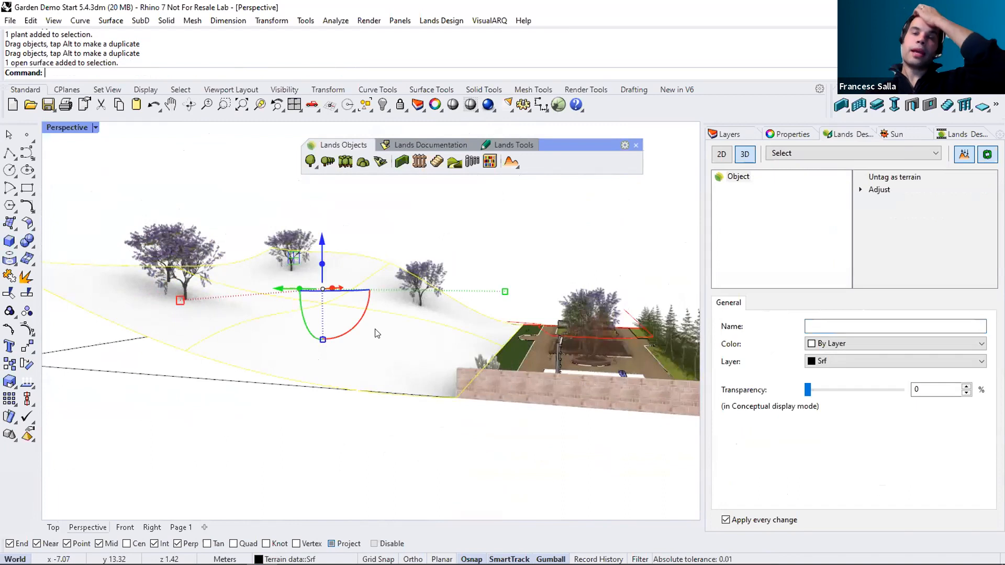
click(512, 162)
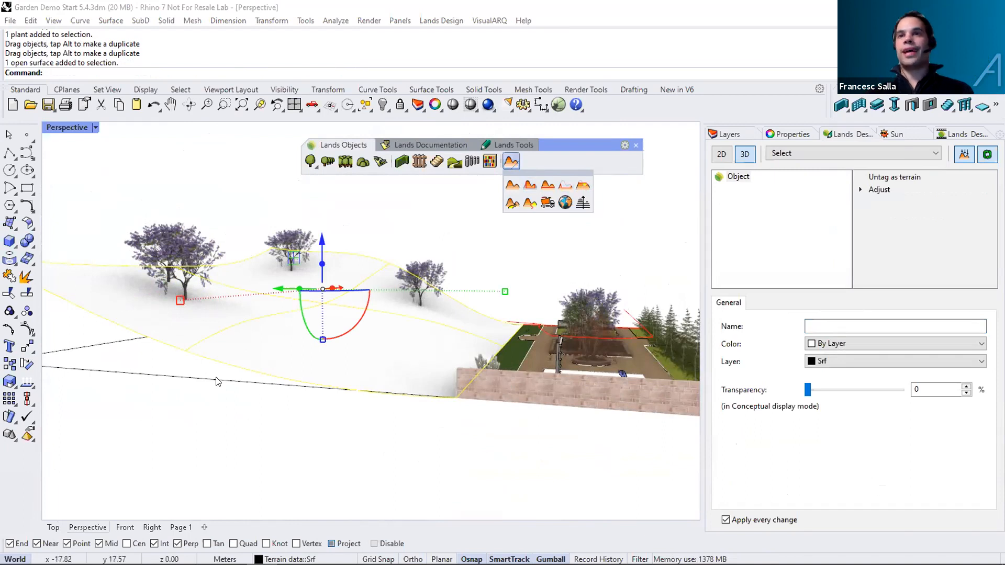
click(230, 417)
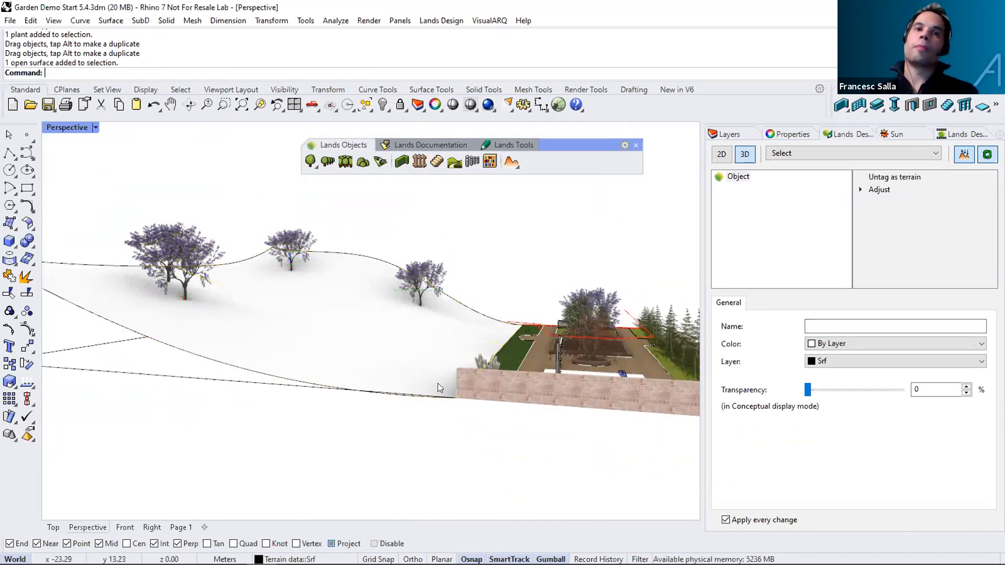
right_drag(389, 353, 365, 300)
click(366, 302)
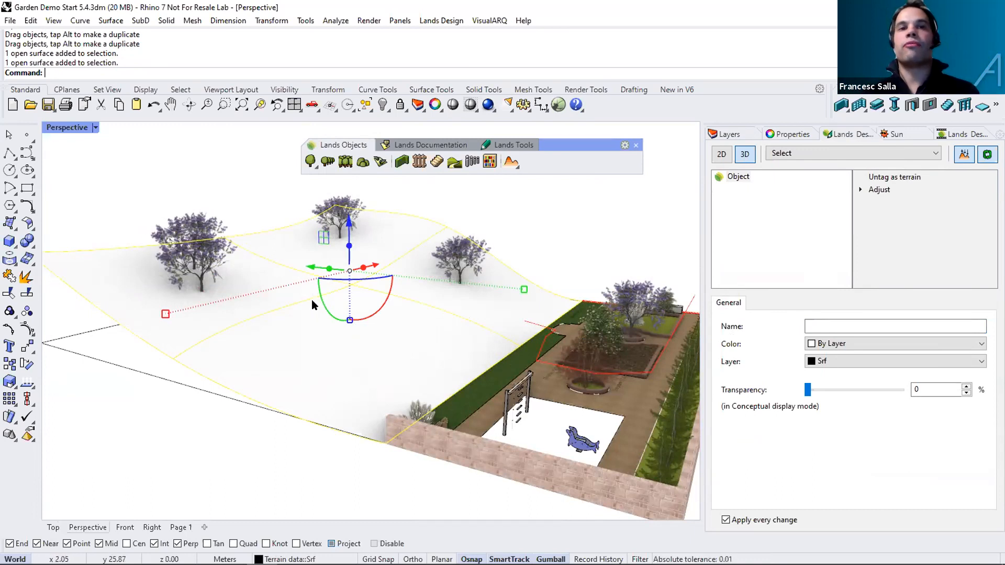
click(547, 212)
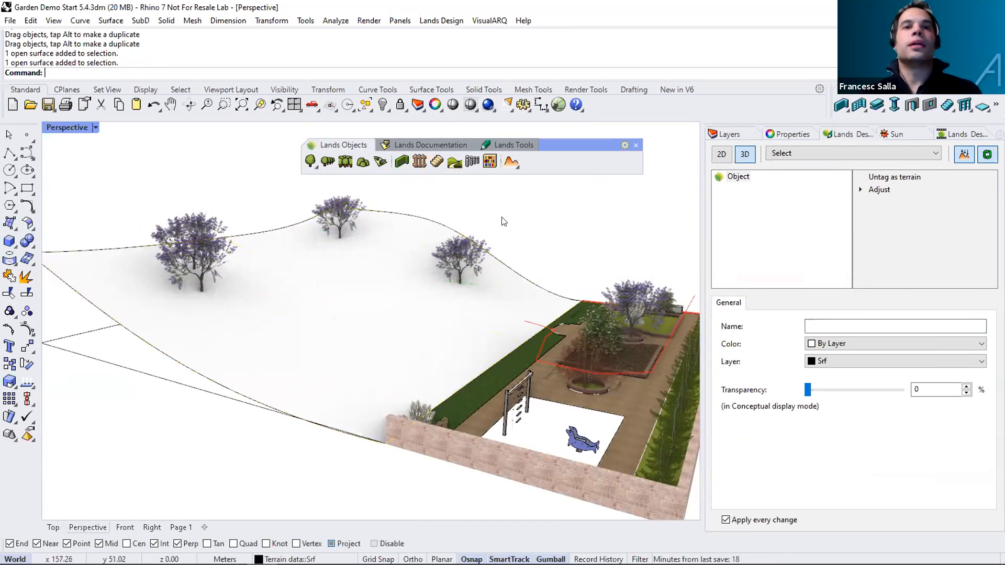
Delete the terrain surface and make the Contours layer visible.
click(418, 230)
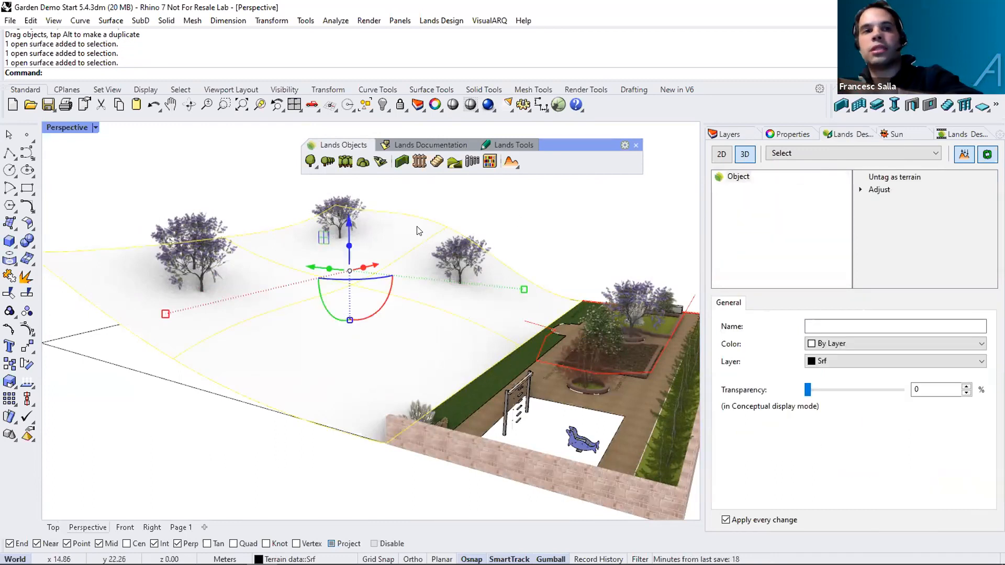
key(Delete)
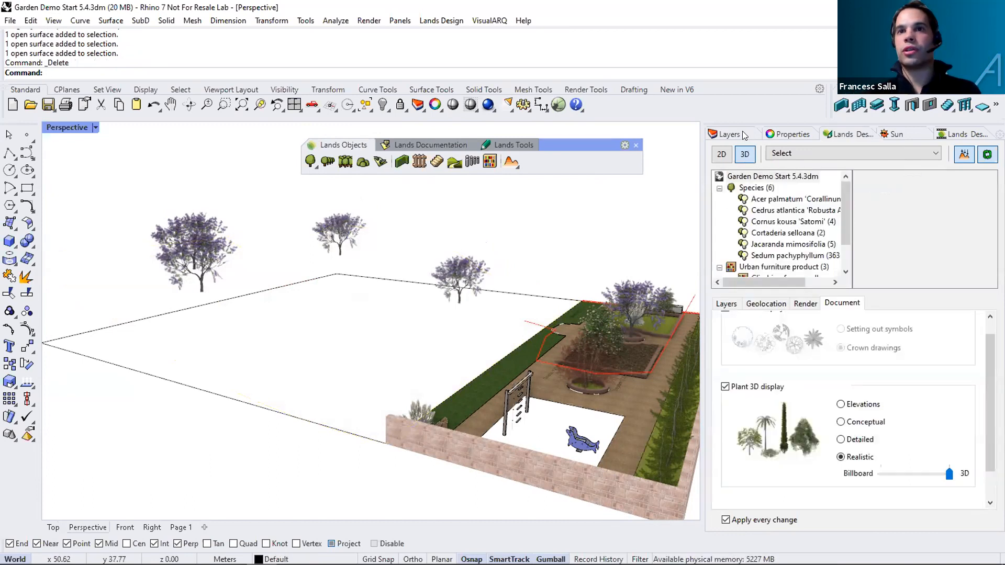
click(742, 130)
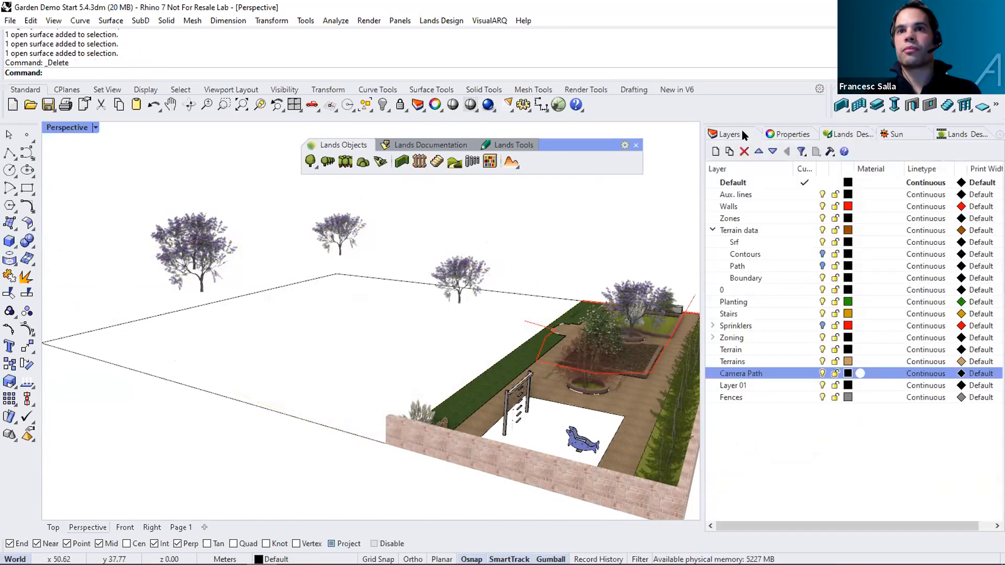
click(821, 254)
right_drag(453, 353, 420, 371)
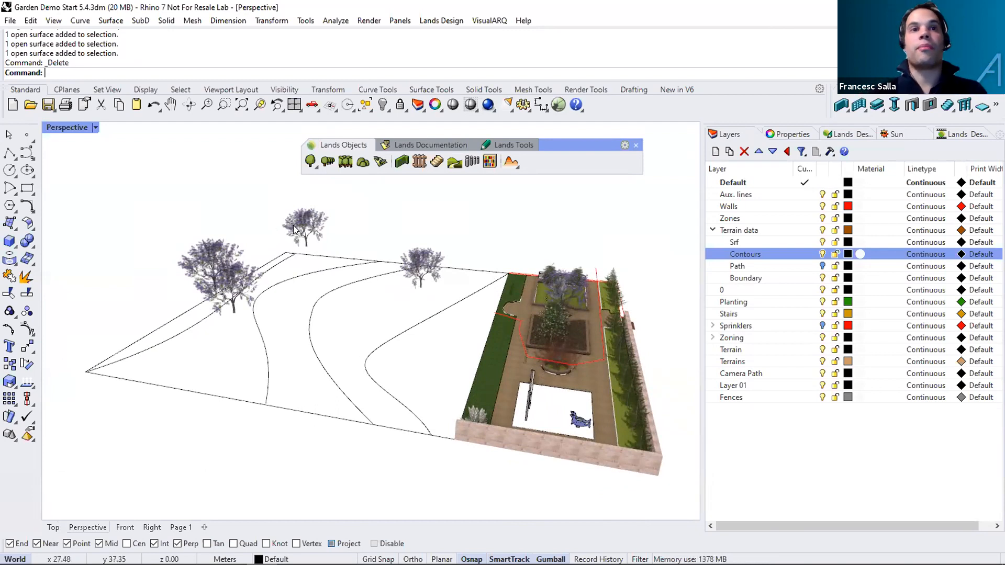
Elevate the contour curves along a line drawn from the garden side to the far side, using an increment of 1.
click(515, 165)
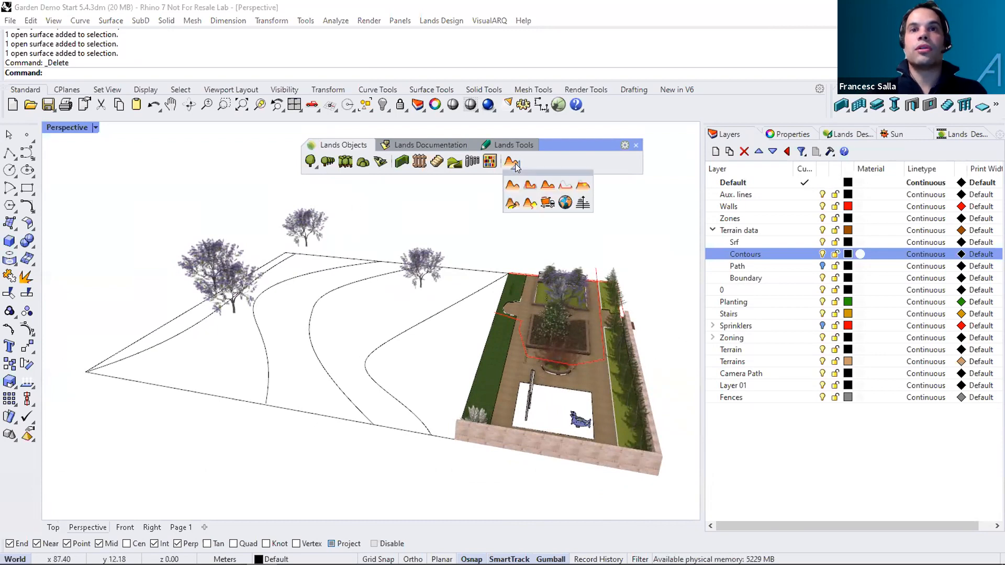
click(580, 204)
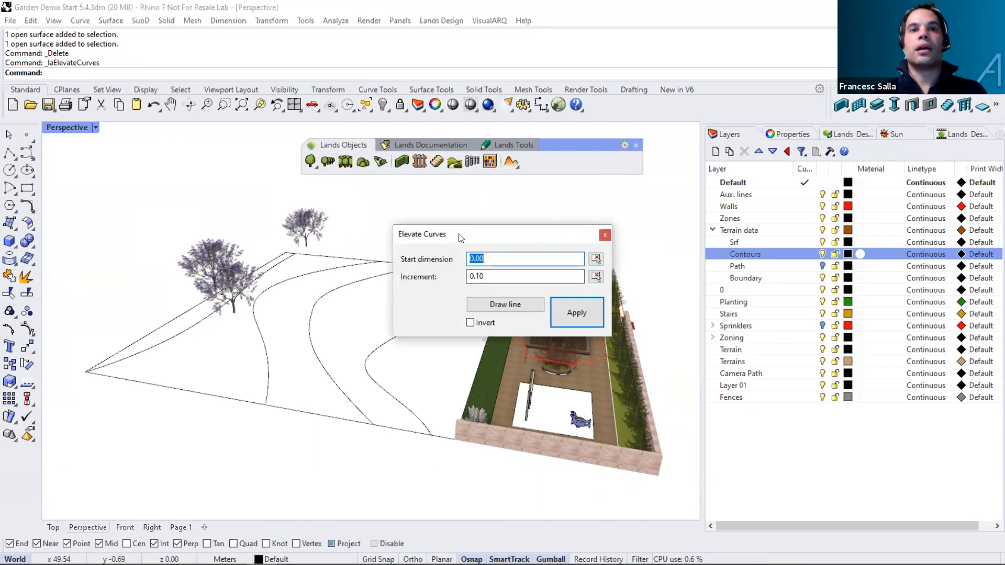
drag(460, 235, 518, 233)
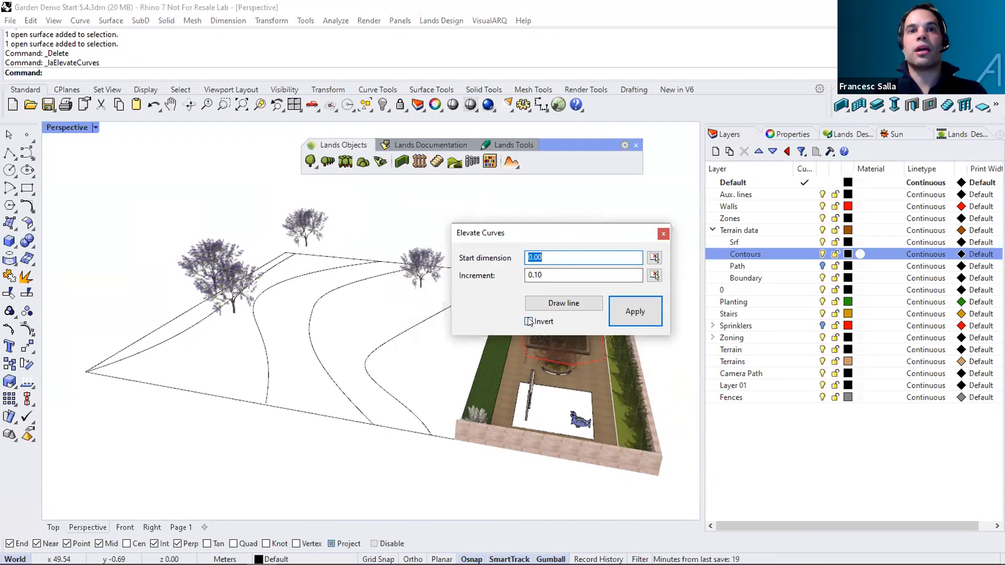
click(564, 303)
click(406, 365)
click(159, 330)
scroll(165, 328, up, 5)
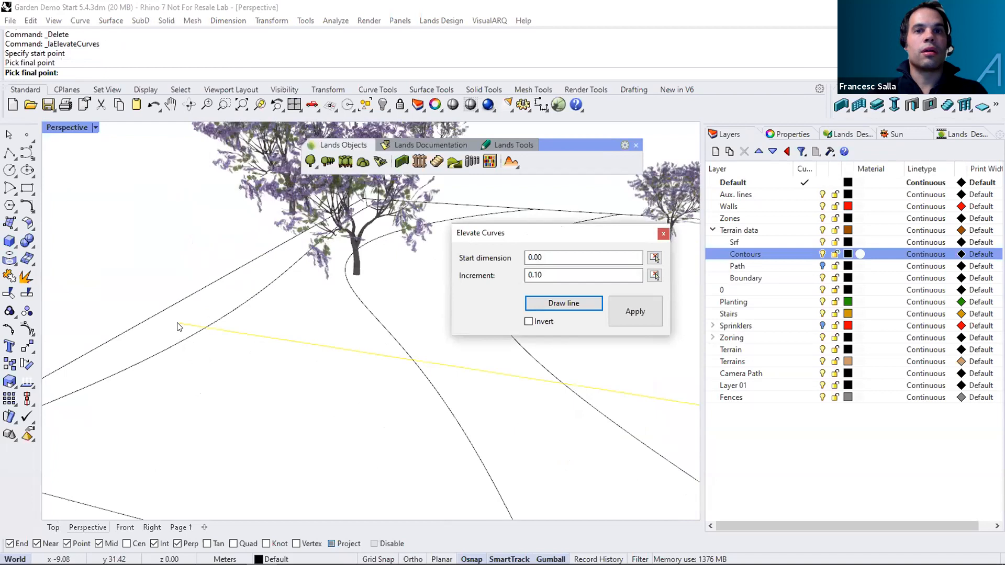
click(548, 279)
text(1)
click(628, 308)
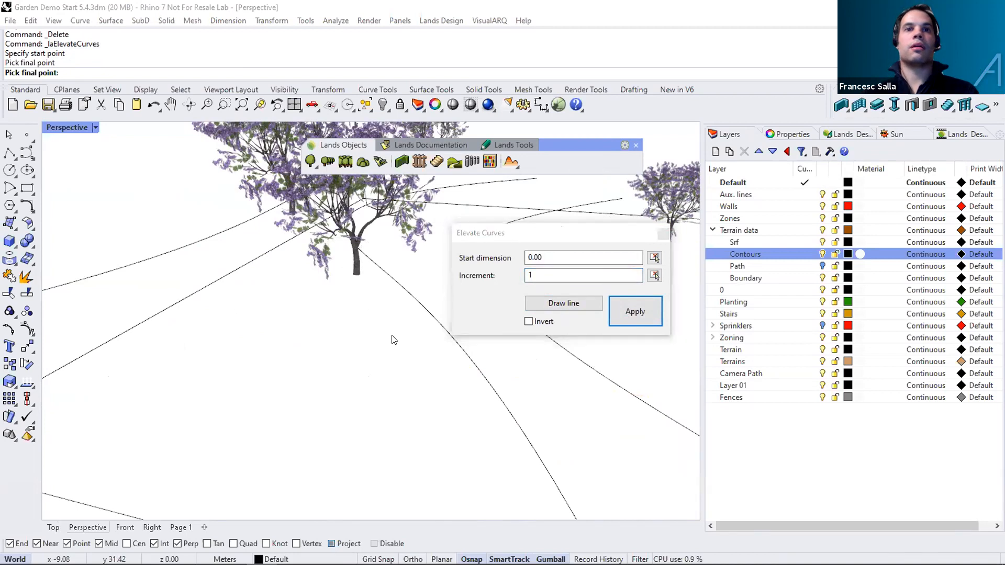
Try an increment of 2 for the elevated contour curves.
drag(586, 237, 734, 247)
text(2)
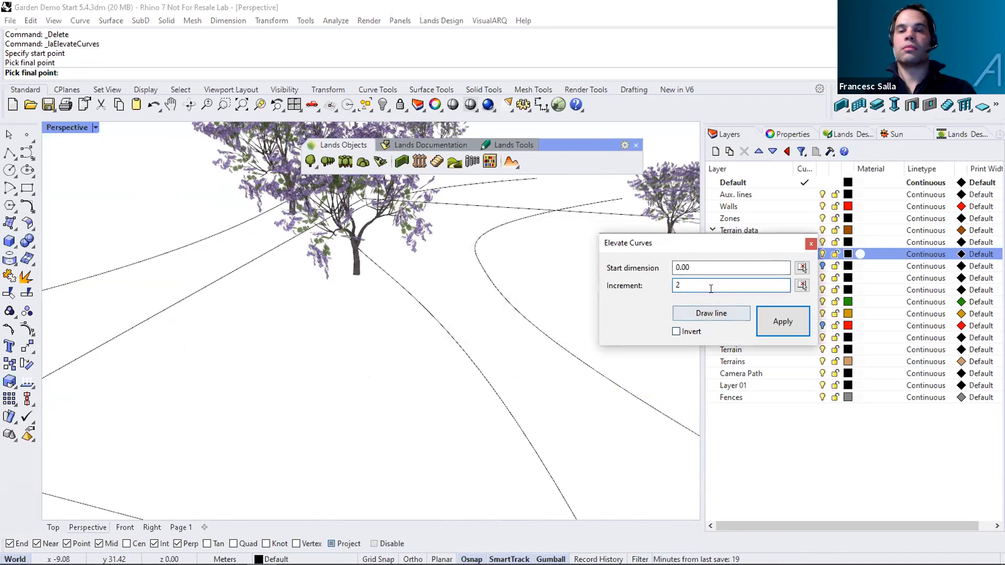
click(768, 320)
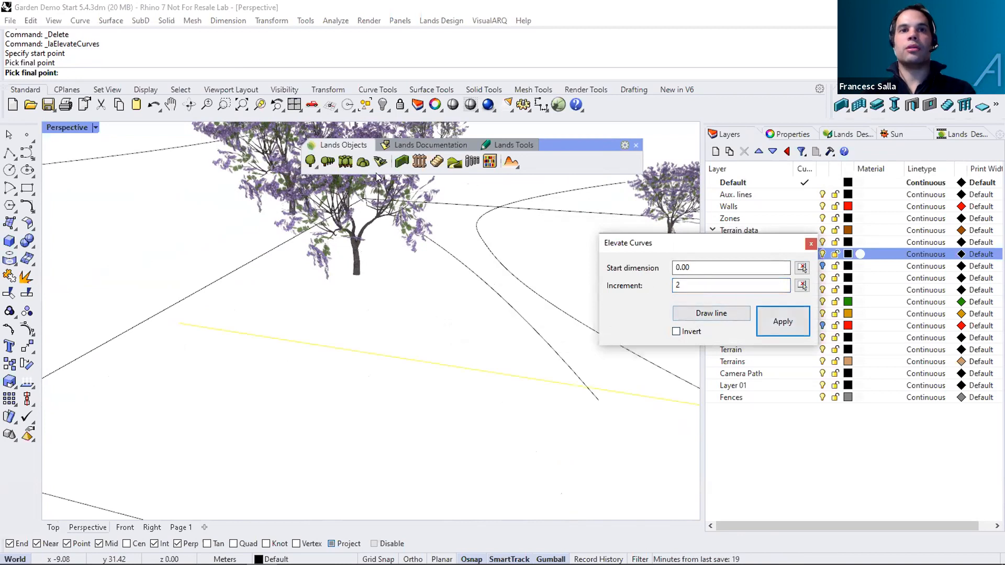
Set the Elevate Curves increment back to 1, apply it and finish the command, checking the stepped contours.
double_click(691, 286)
text(1)
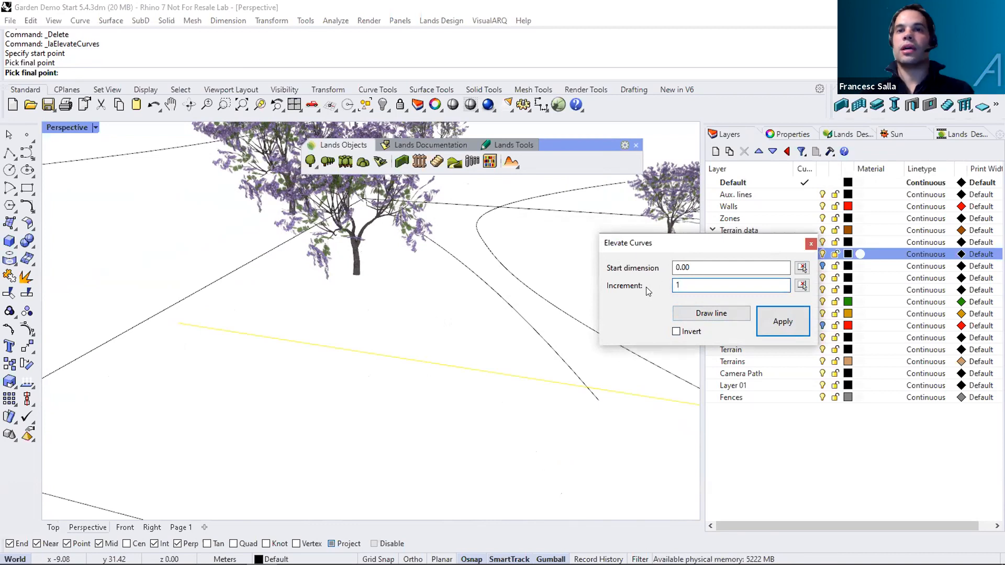
click(789, 324)
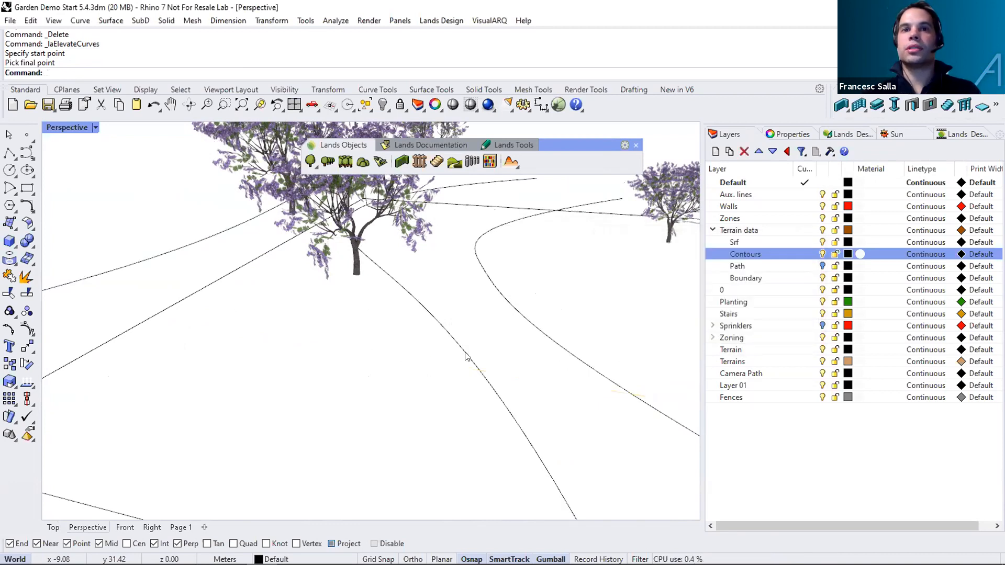
scroll(467, 359, down, 3)
right_drag(466, 366, 403, 390)
scroll(408, 377, down, 2)
right_drag(473, 389, 521, 352)
scroll(507, 386, up, 5)
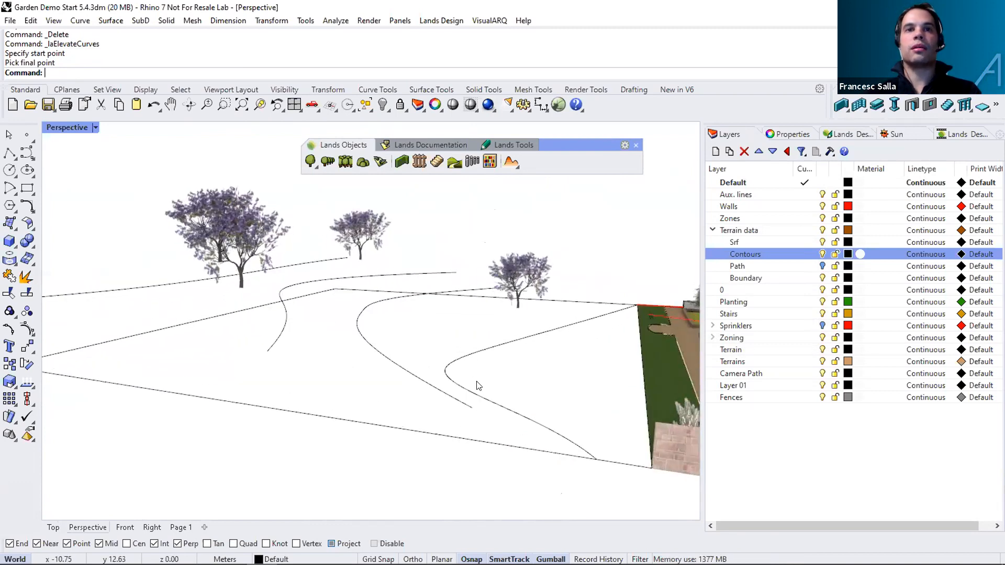
Start Elevate Curves again on the contours and draw its line from the garden side across to the far boundary.
scroll(477, 377, down, 4)
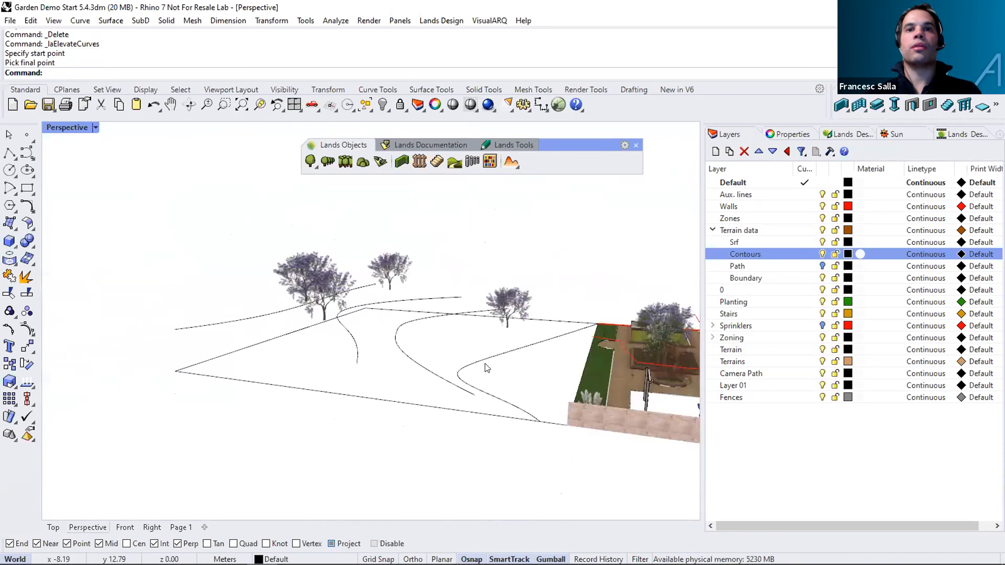
click(512, 163)
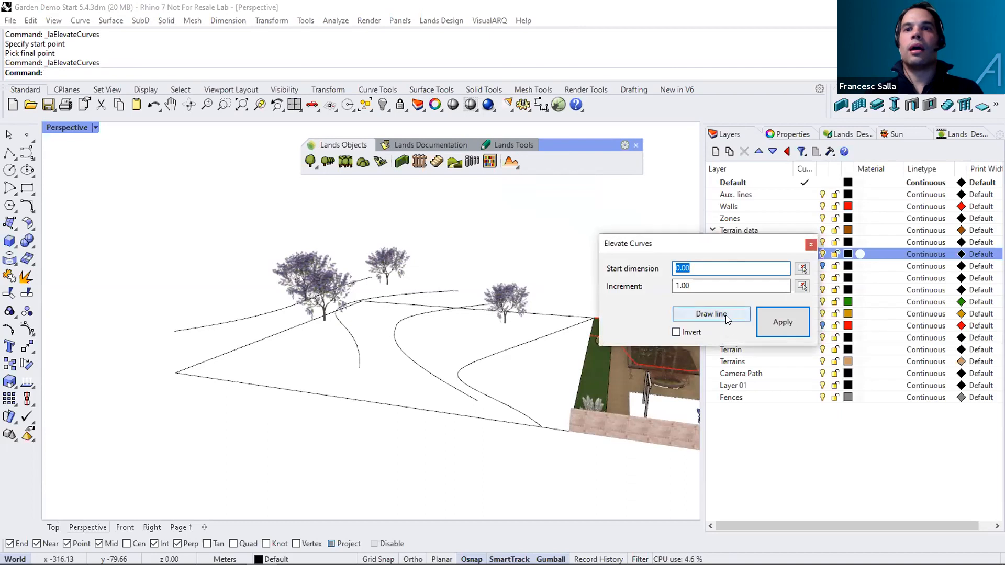
click(725, 315)
mouse_move(438, 341)
right_down()
mouse_move(439, 327)
mouse_move(456, 399)
mouse_move(442, 370)
mouse_move(470, 340)
right_up()
click(486, 321)
scroll(309, 310, up, 5)
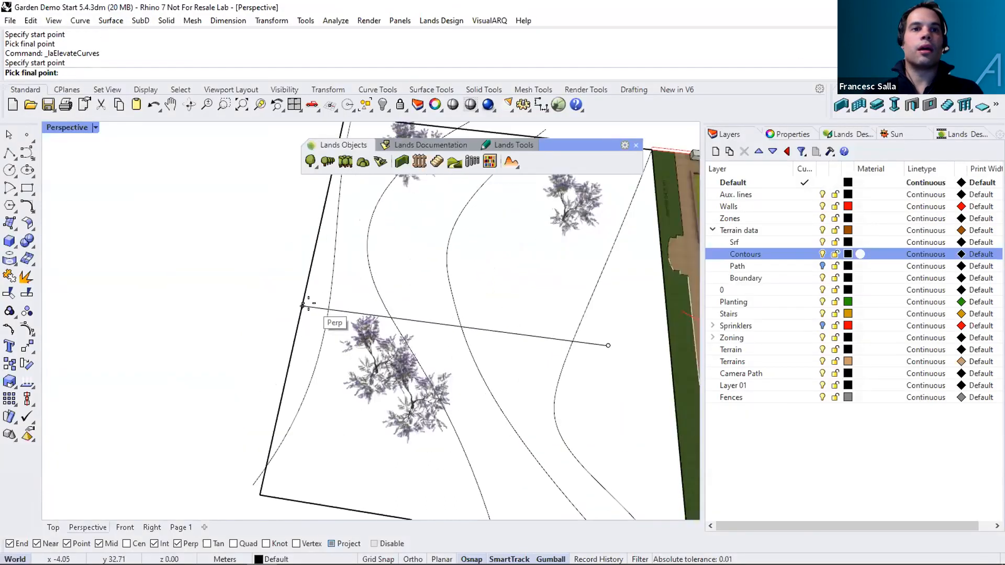
click(312, 316)
Set the Elevate Curves start dimension to 1, apply it to the contours and finish the command.
drag(698, 268, 670, 269)
text(1)
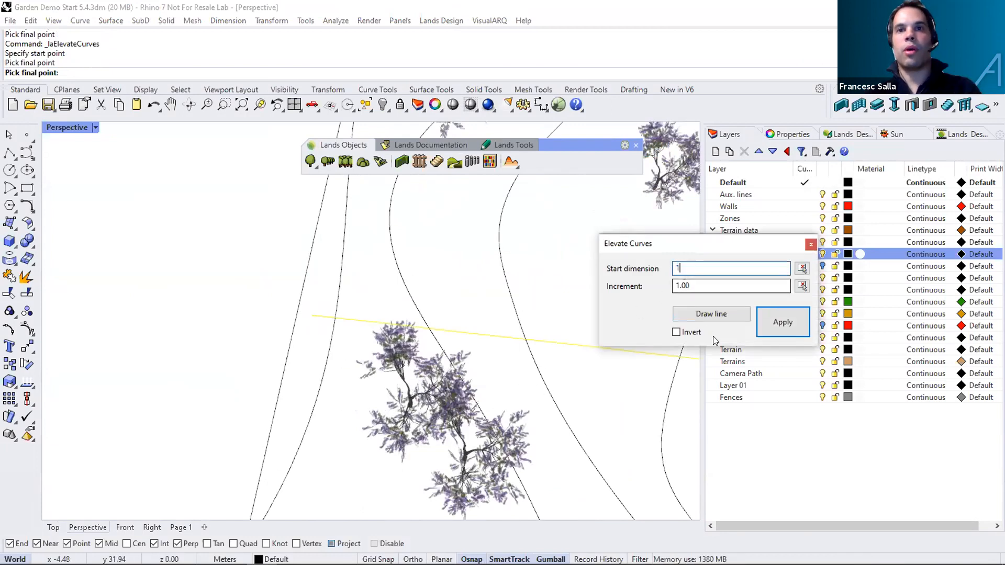
click(762, 327)
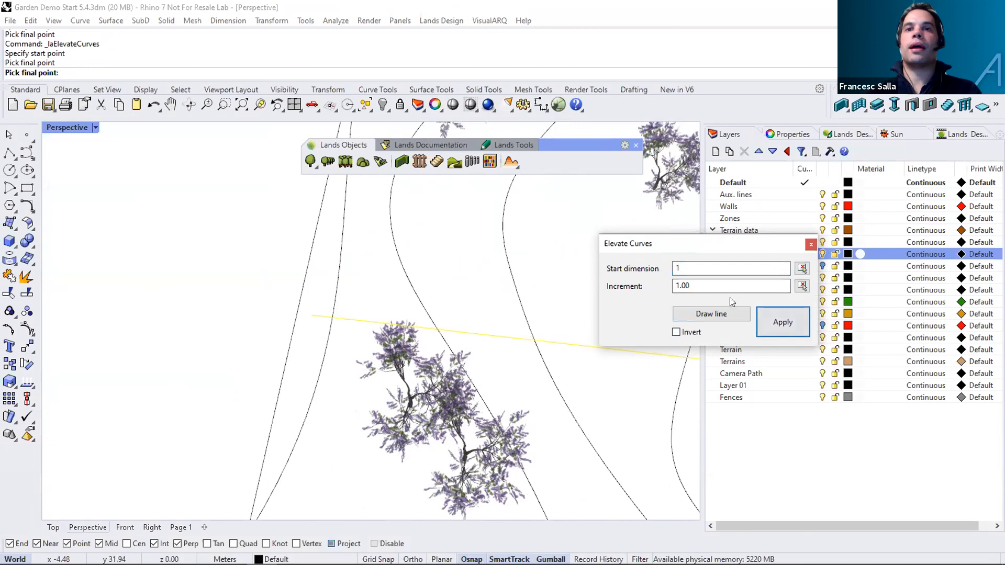
click(810, 245)
right_drag(506, 343, 446, 361)
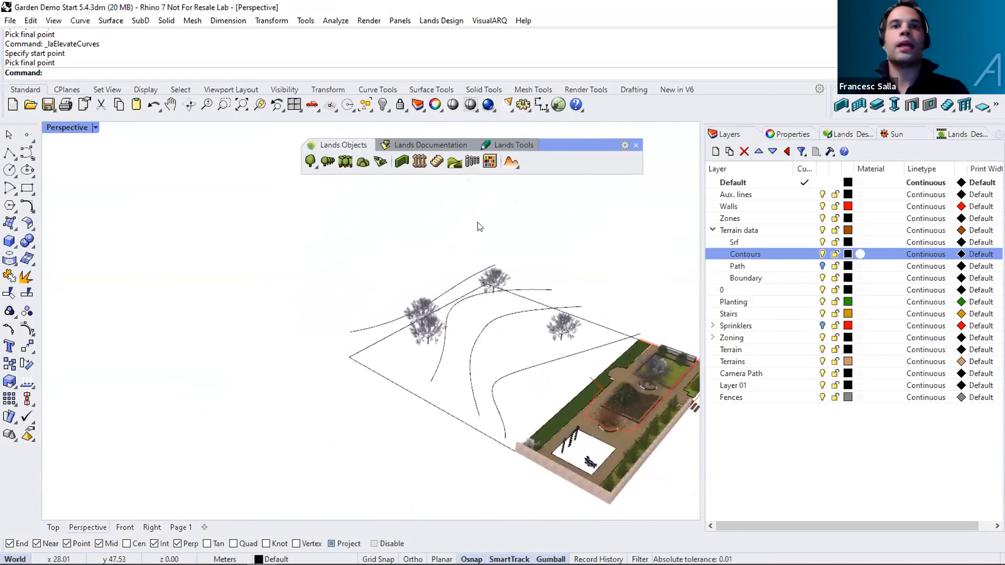
Start inserting a terrain, accepting a gridded surface with 1.00 cell size and a base height of 0.00.
click(509, 161)
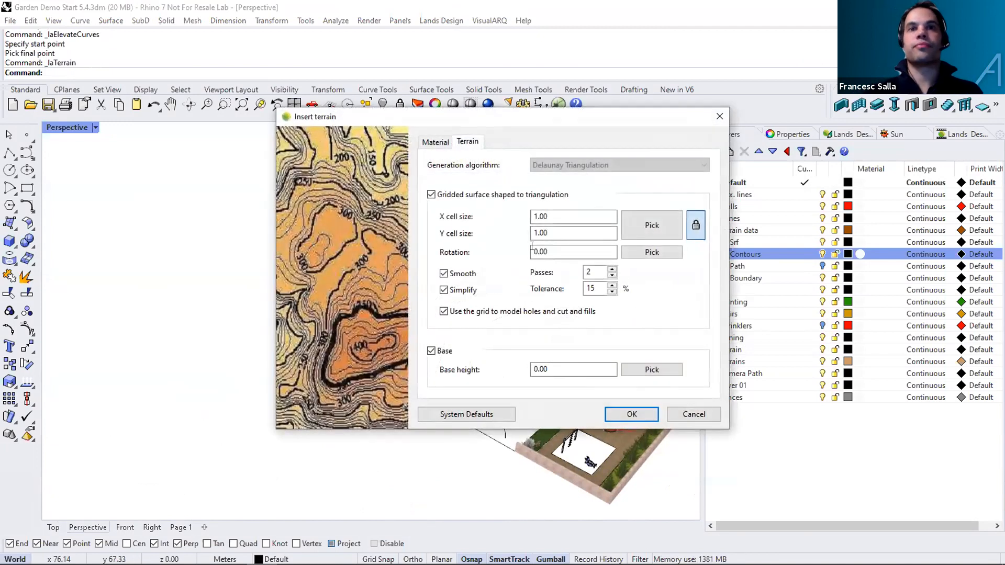
drag(515, 124, 606, 134)
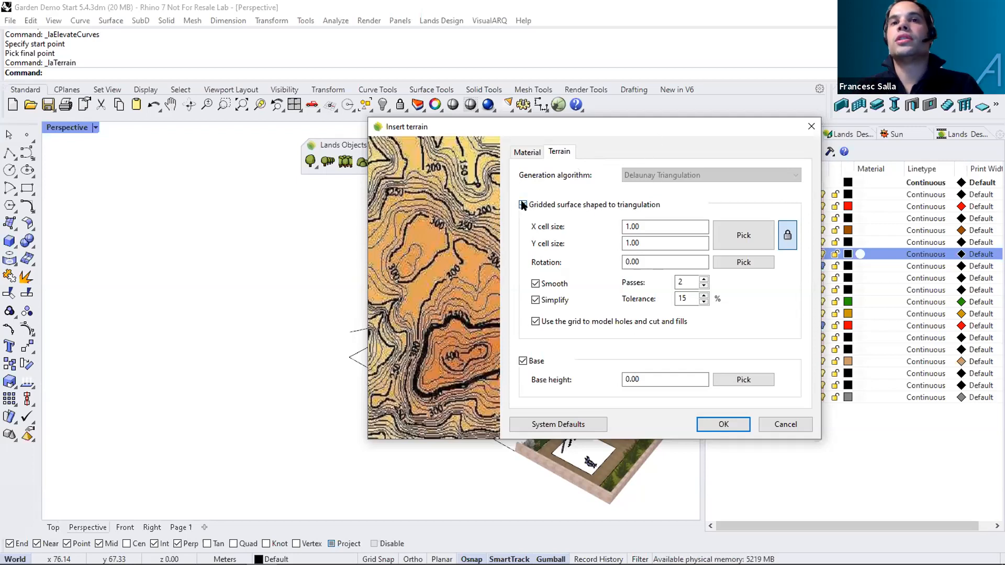
click(650, 227)
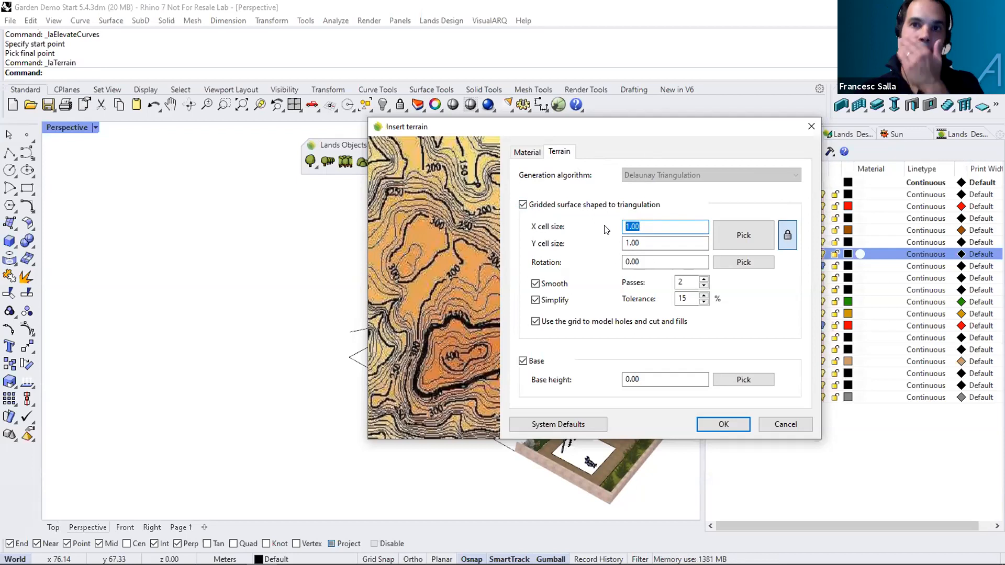
click(715, 420)
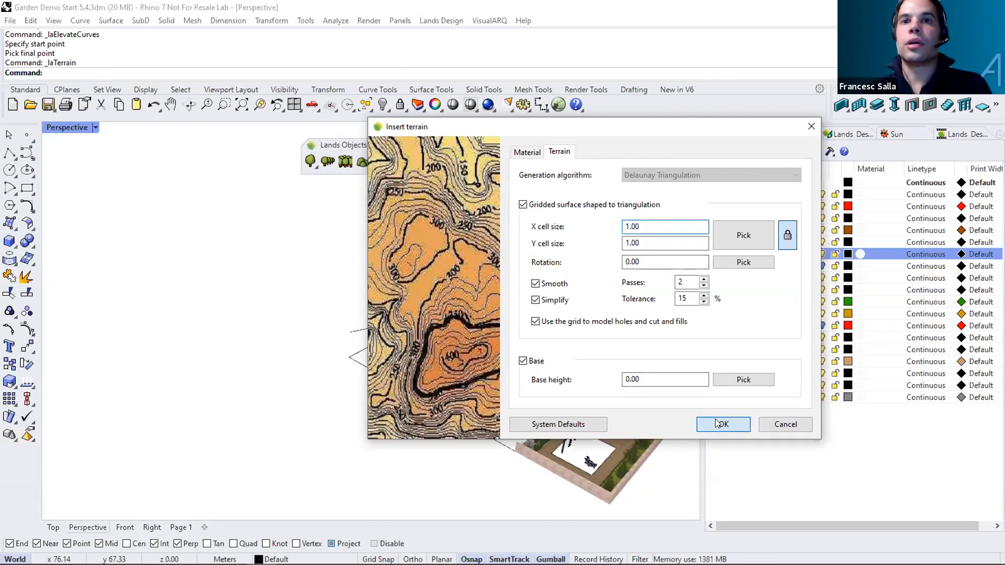
Generate the terrain from the four elevated contour curves and hide the Contours layer.
drag(526, 378, 436, 365)
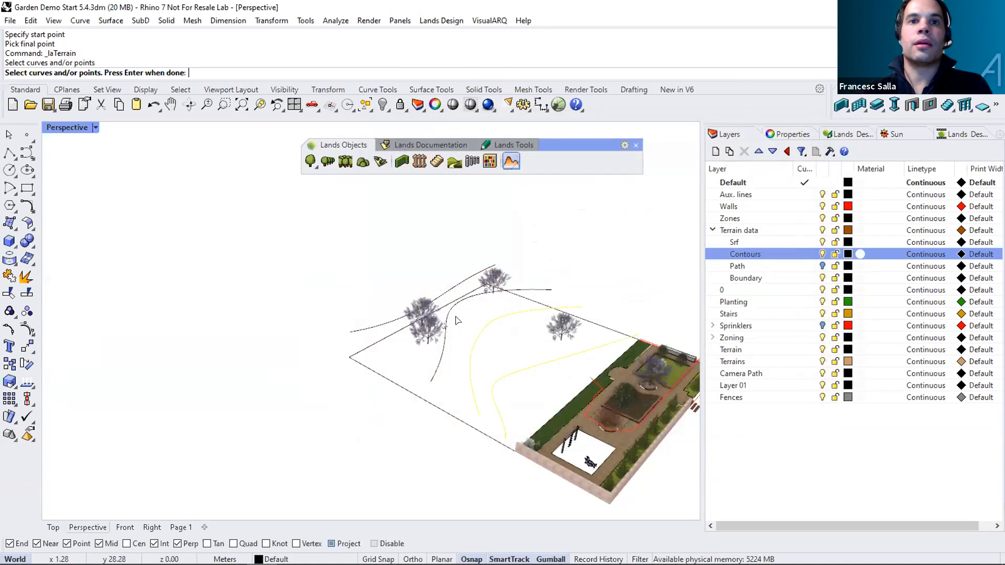
scroll(436, 364, up, 2)
click(436, 364)
click(340, 321)
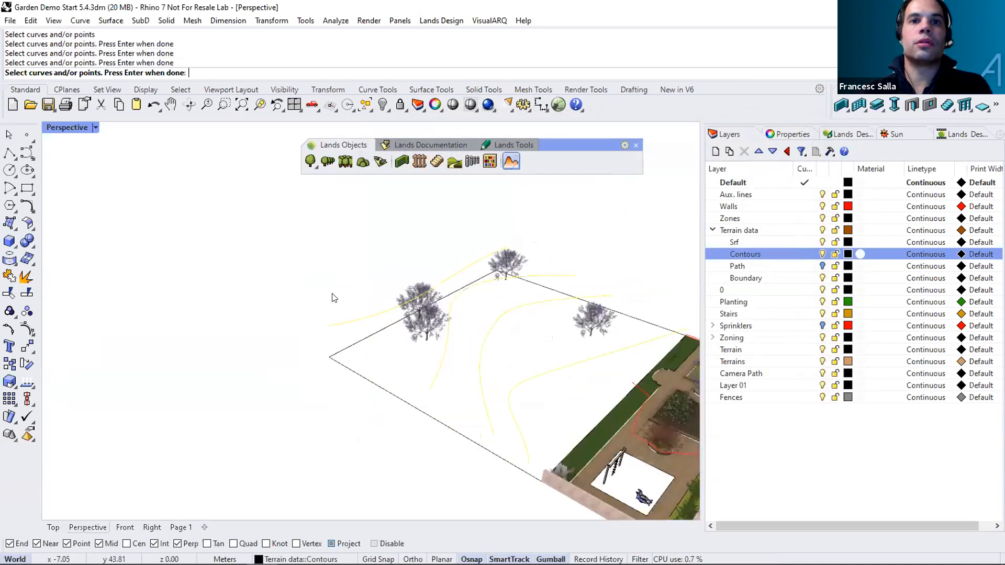
key(Return)
right_drag(478, 395, 672, 276)
click(822, 254)
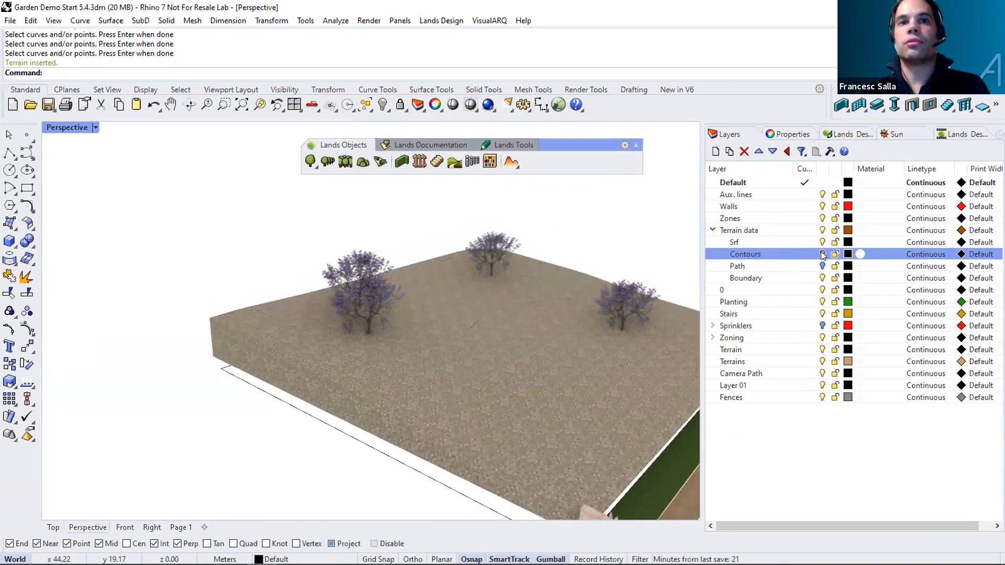
Select the terrain and raise a control point of its far-side contour vertically.
click(263, 341)
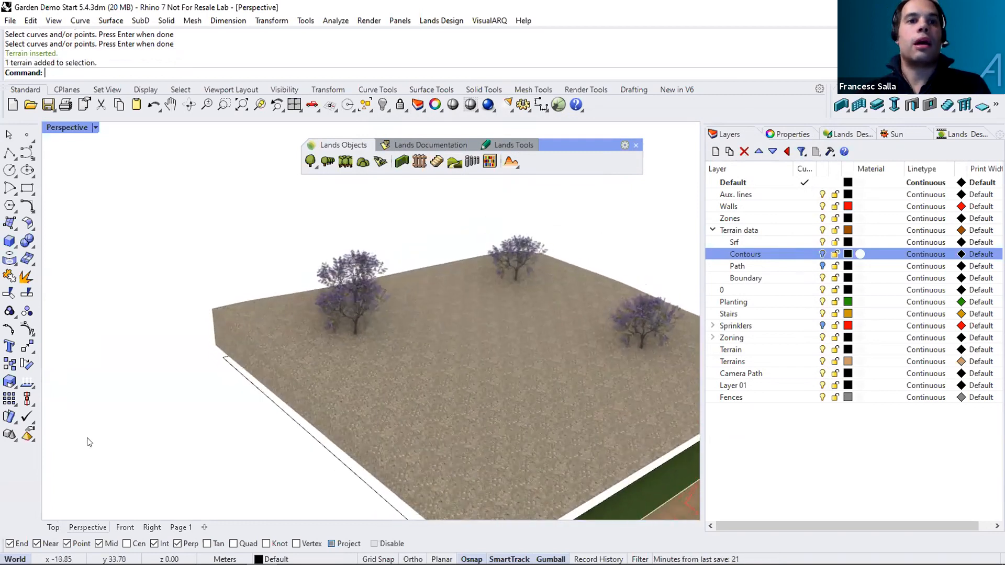
right_drag(143, 363, 367, 284)
scroll(367, 284, up, 5)
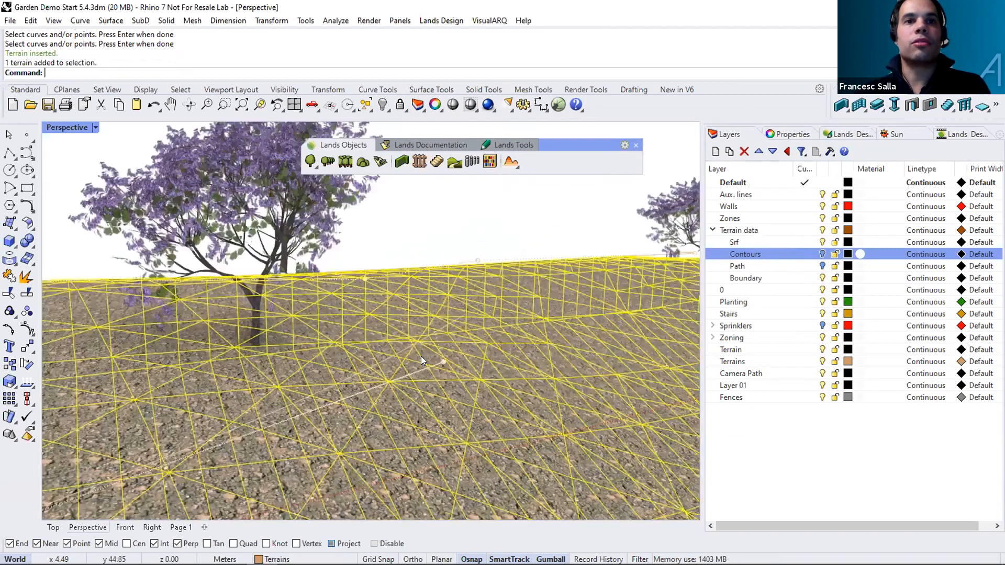
click(475, 257)
scroll(469, 408, down, 4)
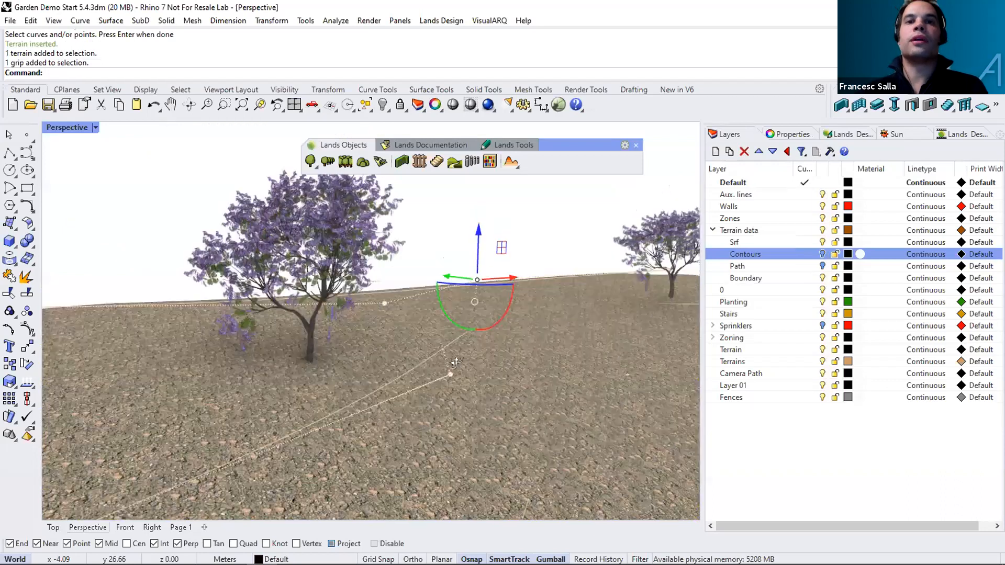
right_drag(482, 327, 444, 310)
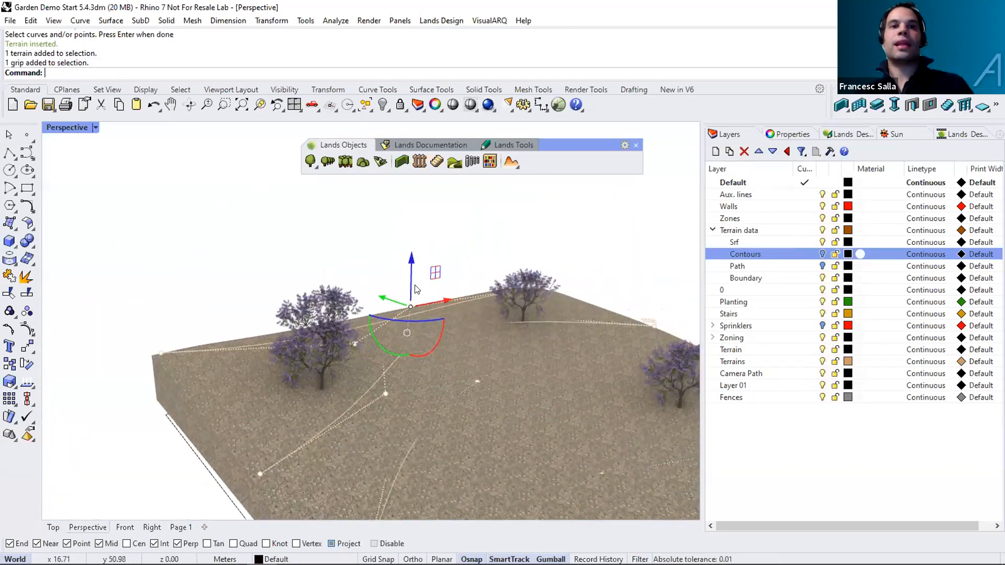
drag(409, 260, 413, 231)
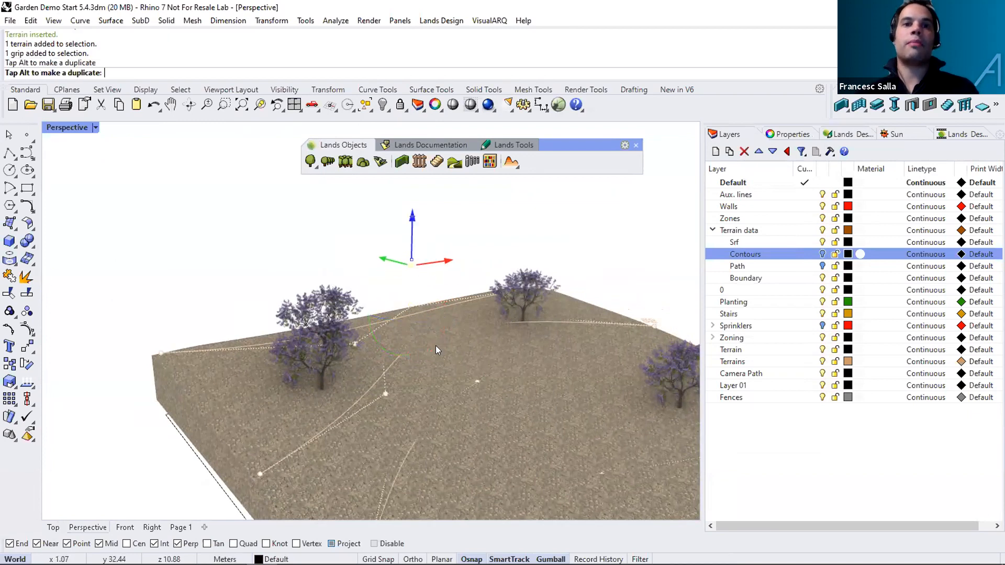
Raise the contour control point near the terrain's far corner to form a peak behind the tree.
right_drag(505, 389, 367, 350)
scroll(366, 350, down, 6)
drag(555, 309, 578, 292)
right_drag(599, 361, 578, 358)
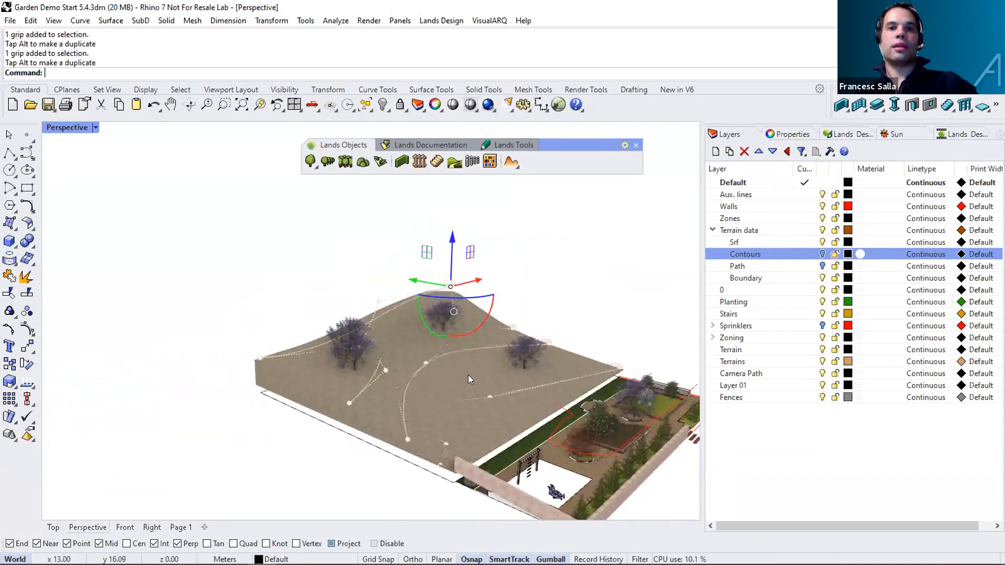
Examine the selected terrain's elevation input data, going through each contour line and the 3D curve.
click(453, 393)
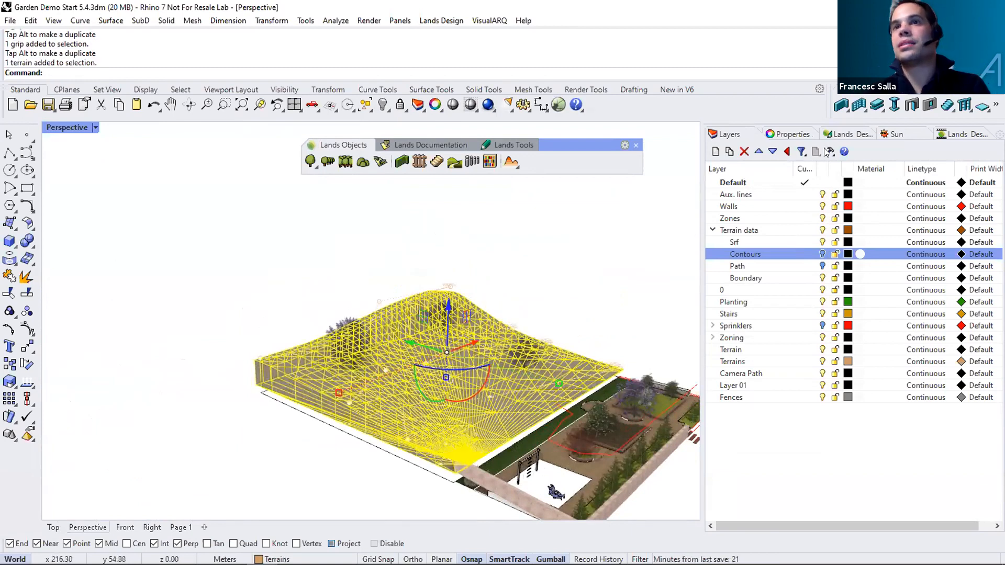
click(859, 135)
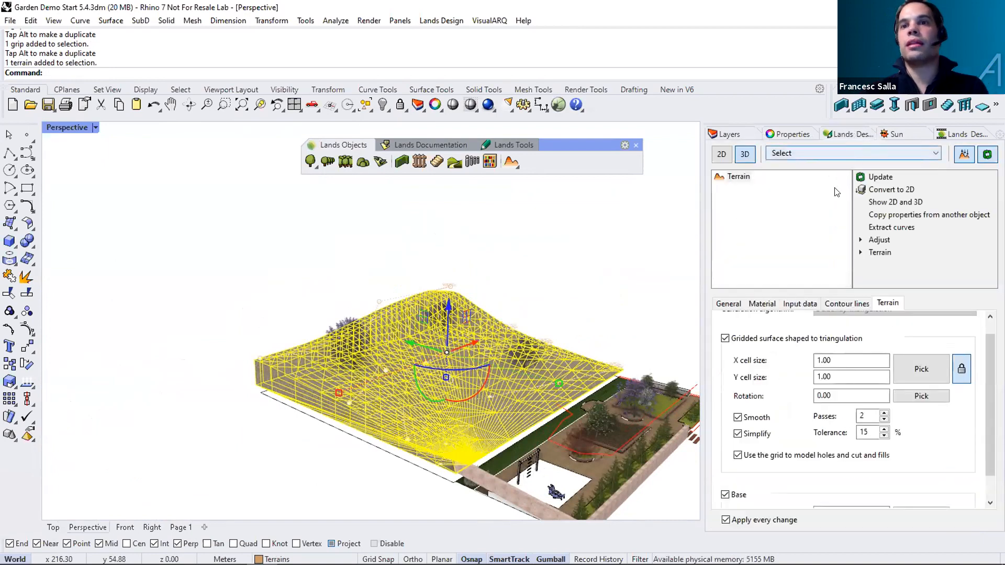
click(780, 303)
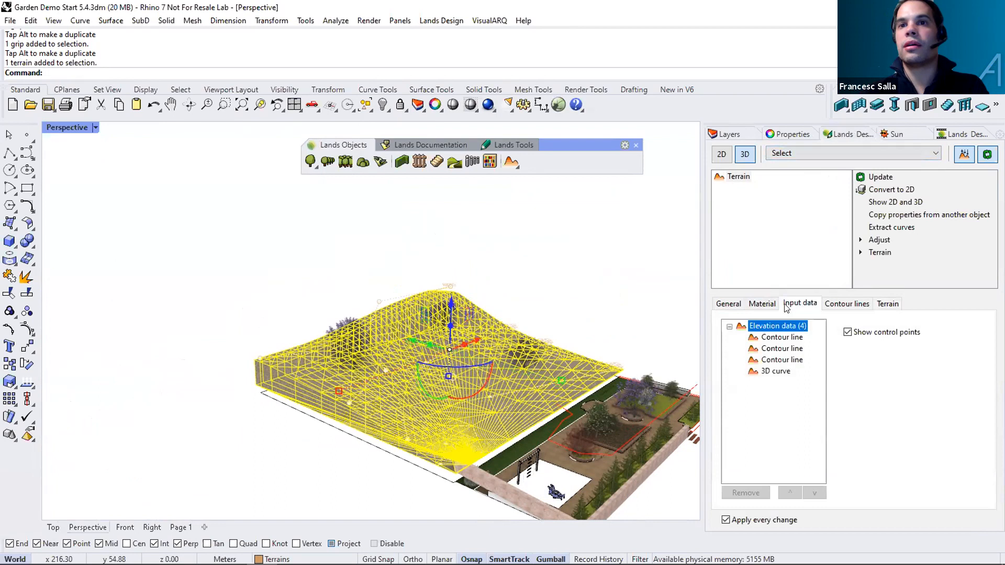
click(771, 339)
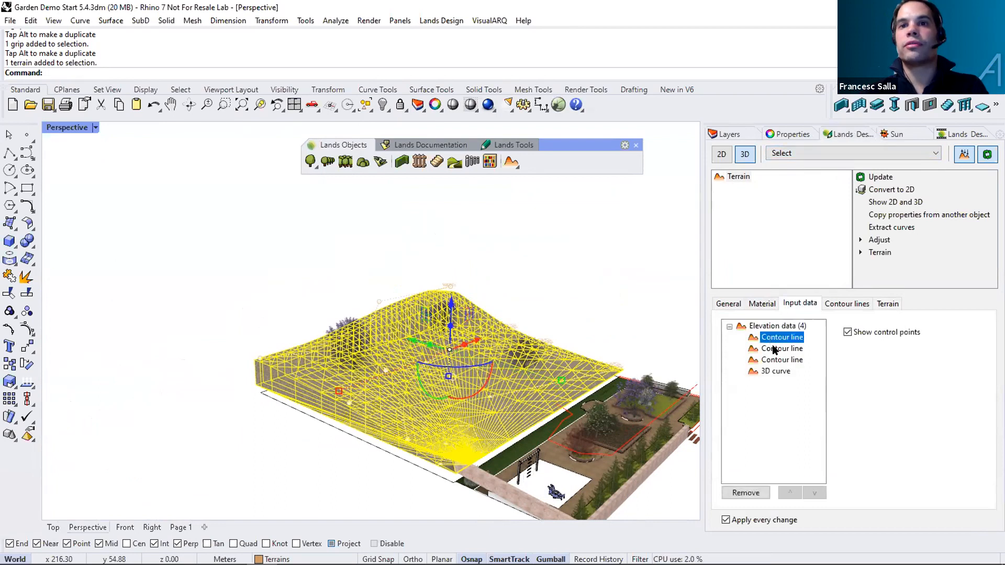
click(773, 348)
click(775, 361)
click(775, 371)
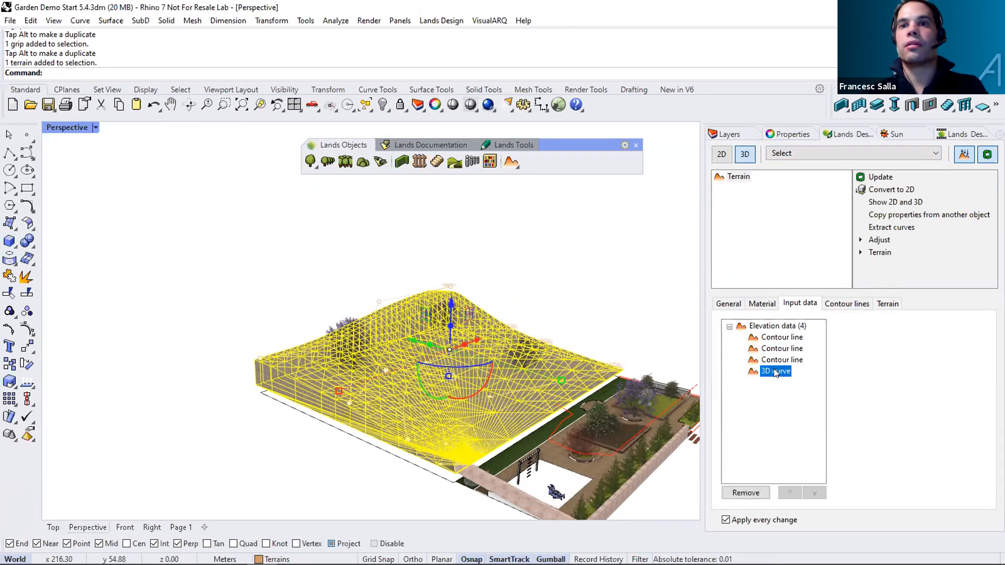
click(773, 326)
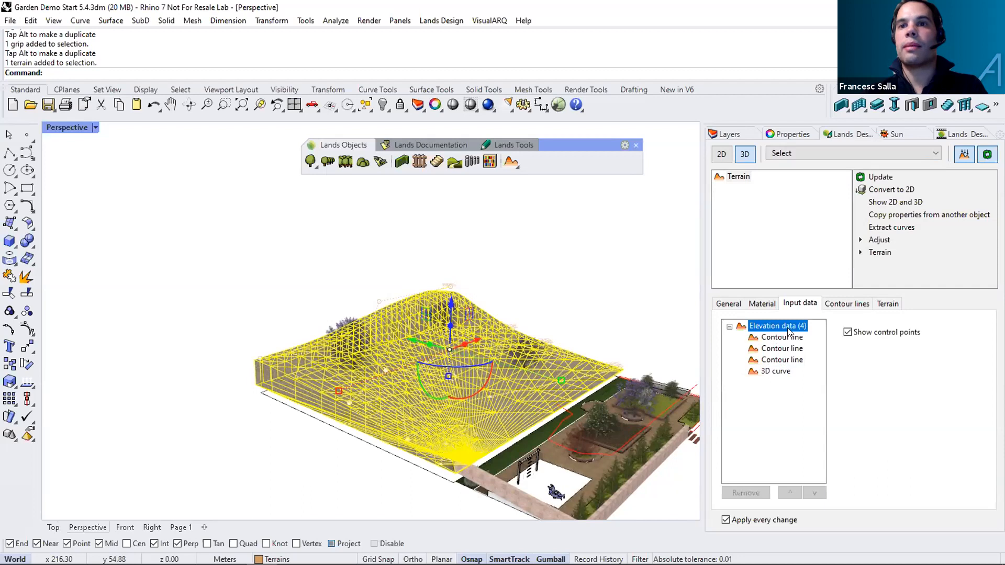
Turn off the control points display for the terrain's elevation data and deselect the terrain.
click(845, 332)
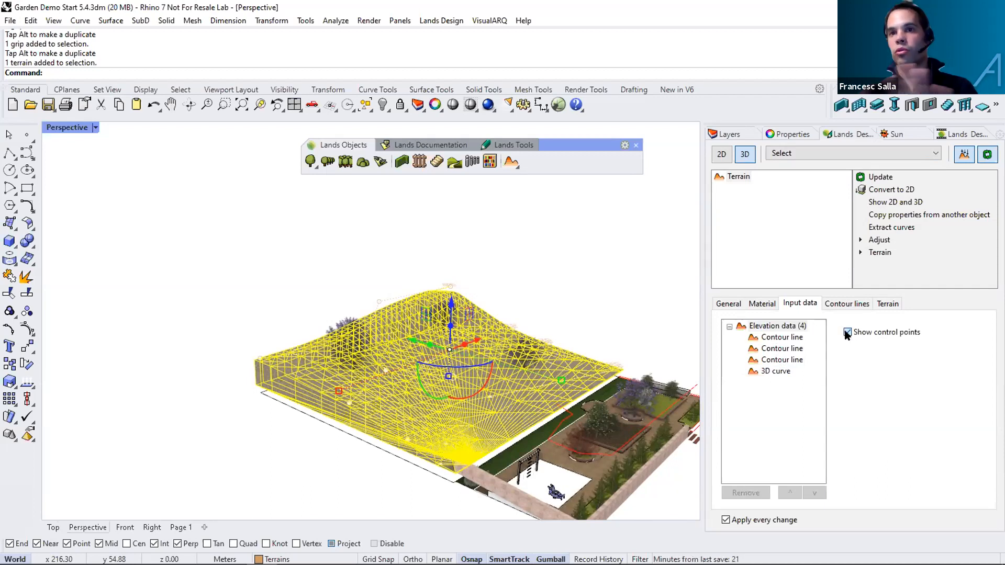
click(845, 332)
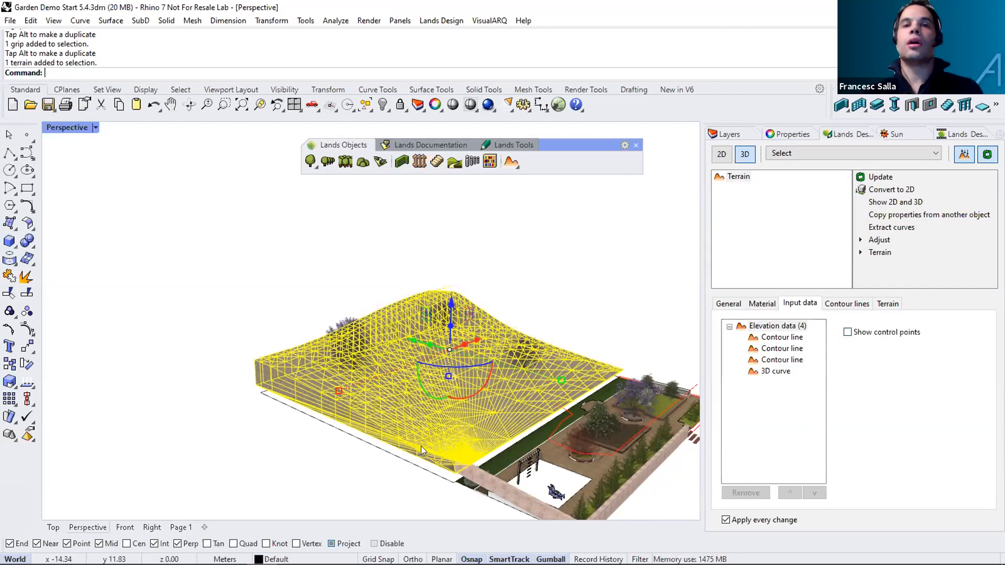
right_drag(506, 355, 521, 409)
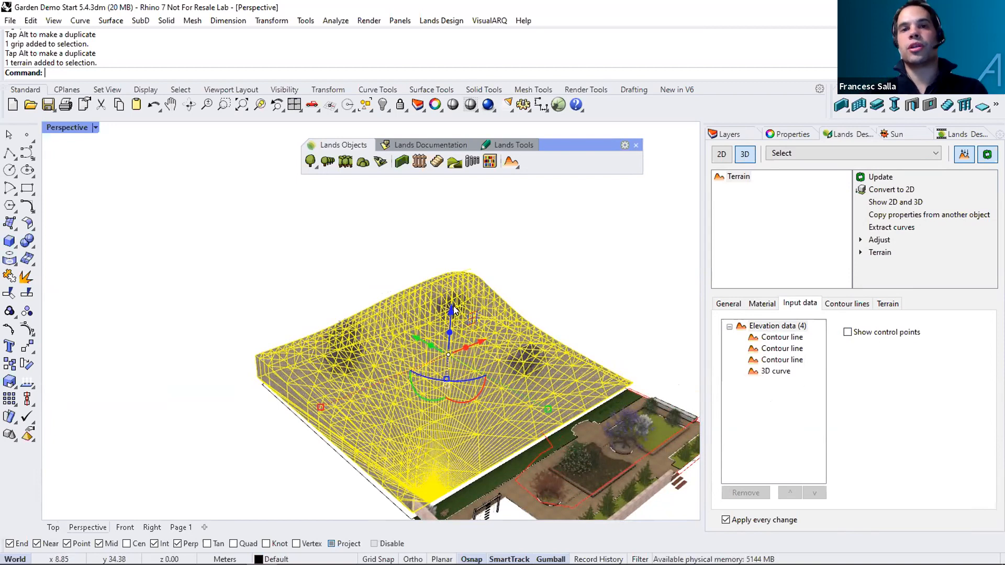
click(514, 292)
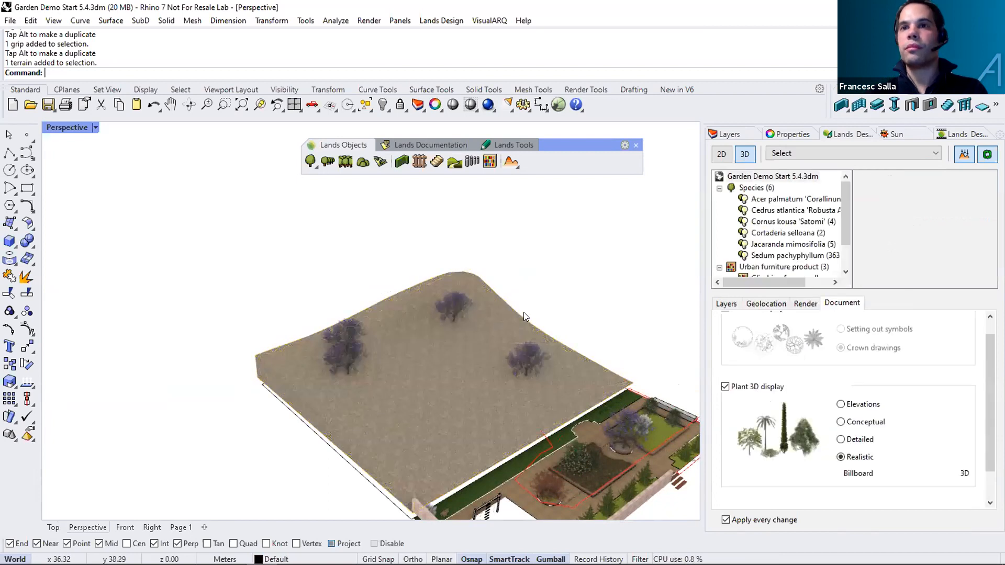
Switch the model to 2D display and set the terrain's contour lines to a distance between contours of 0.2.
click(721, 155)
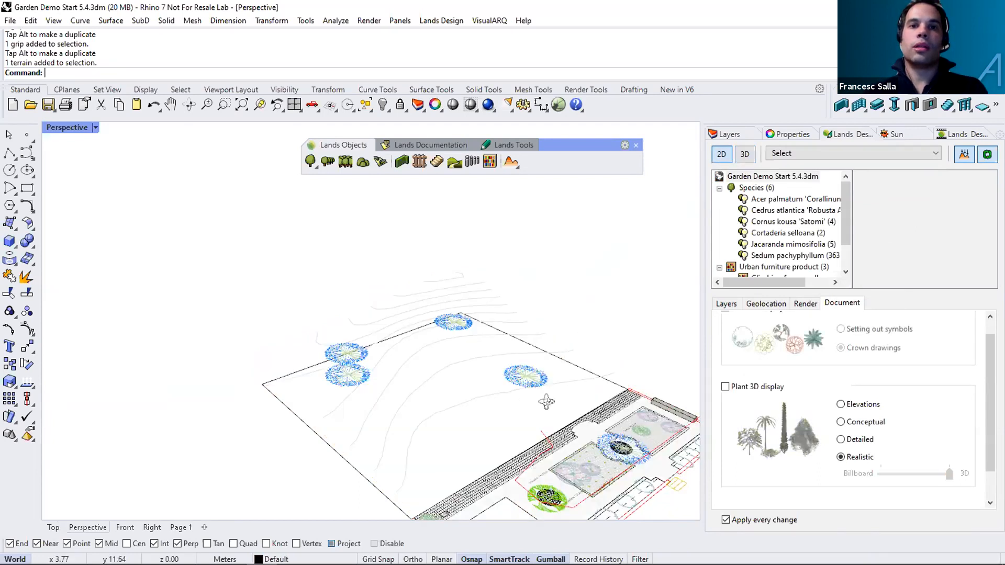
right_drag(546, 402, 425, 366)
click(421, 385)
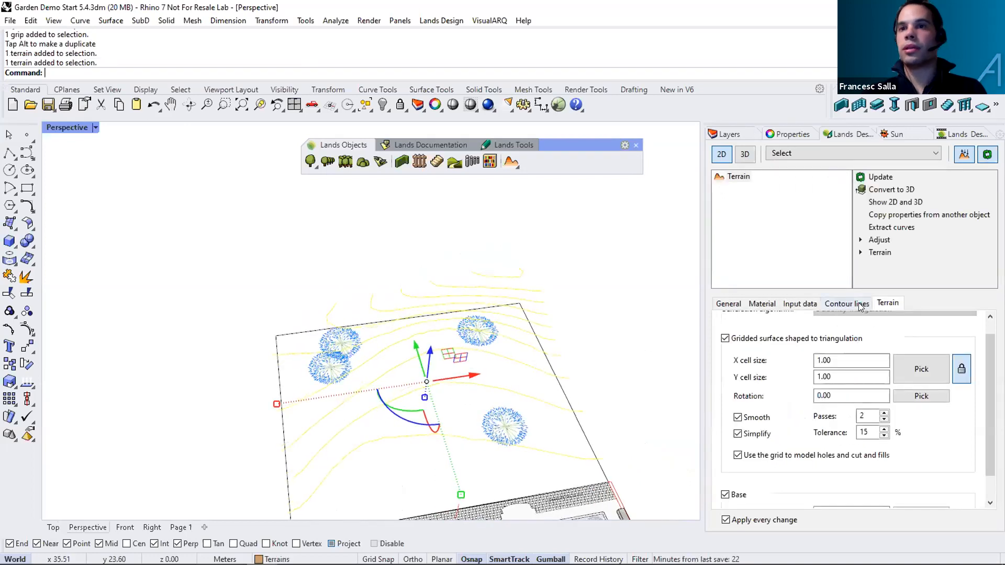
click(859, 305)
click(738, 344)
drag(893, 344, 848, 343)
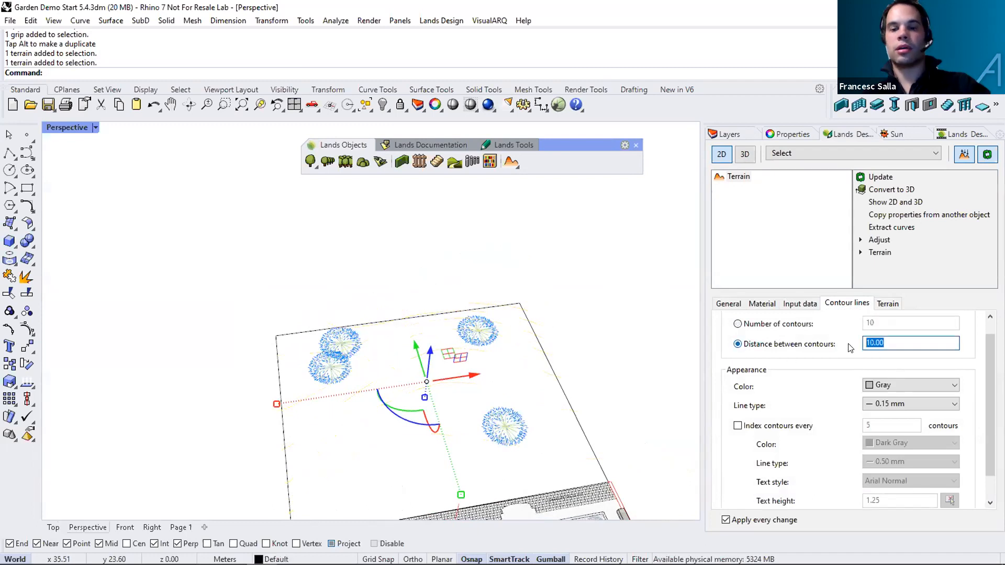
text(0.2)
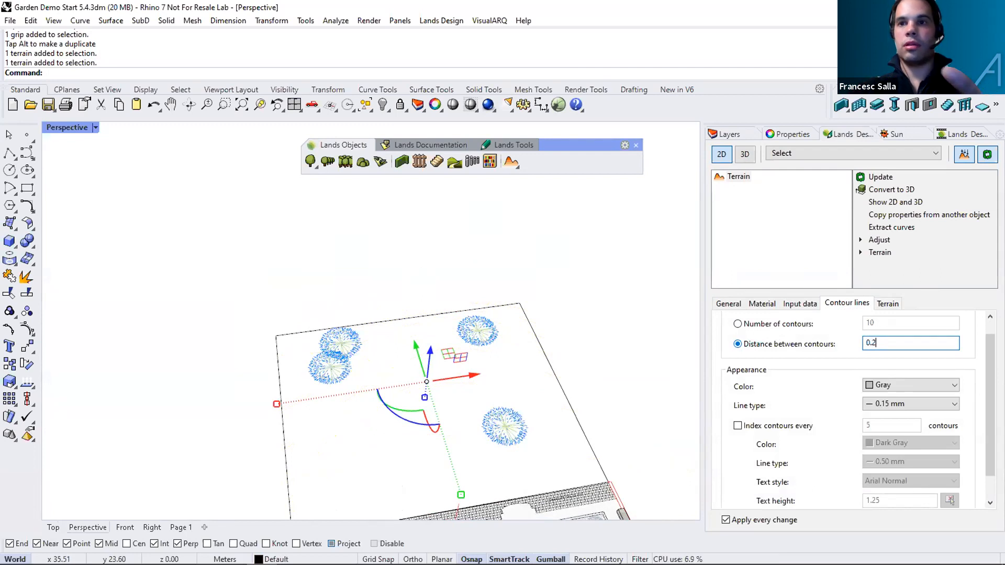
right_drag(528, 361, 592, 284)
key(Escape)
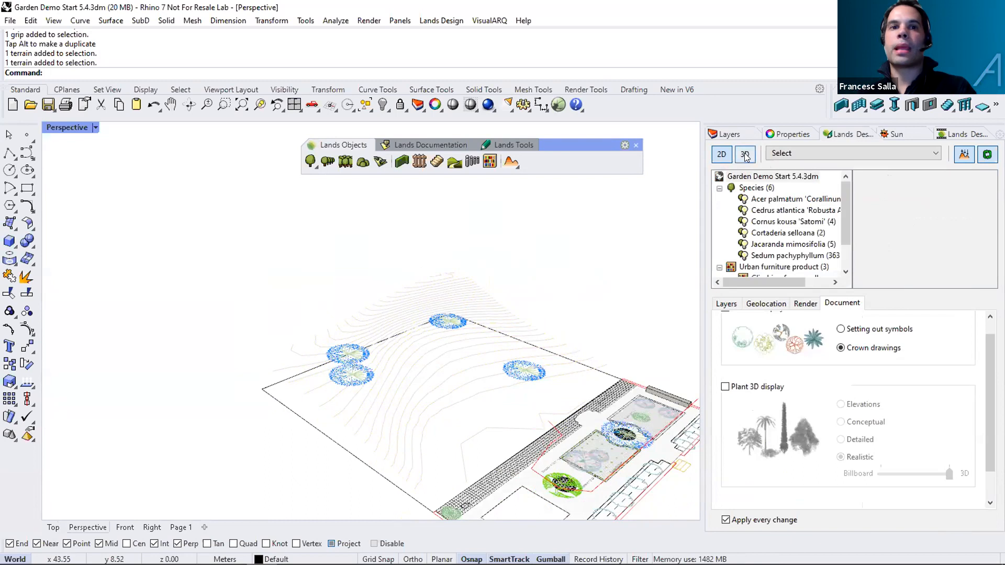
Set the terrain to show its 2D and 3D representations together, and deselect it.
click(454, 382)
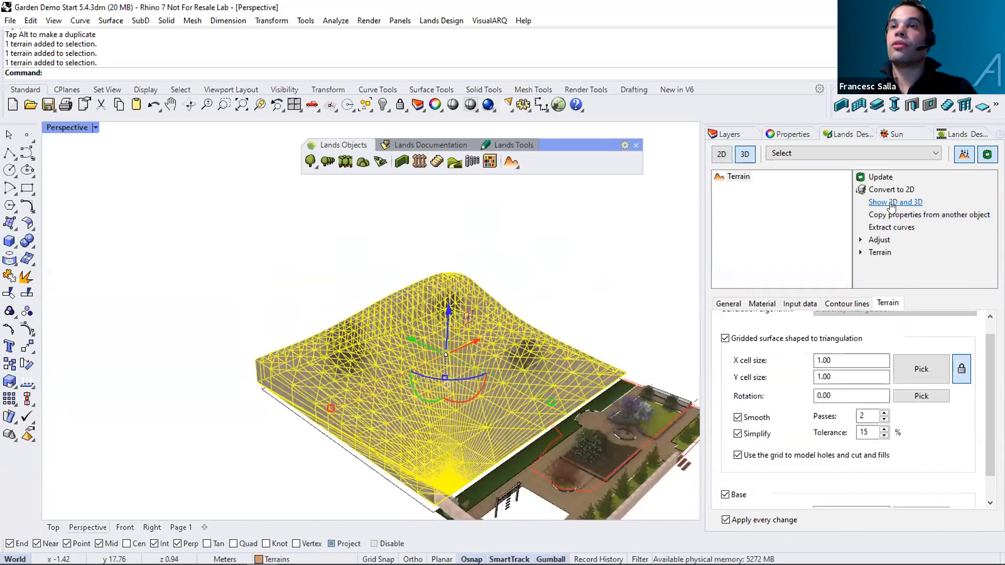
click(892, 207)
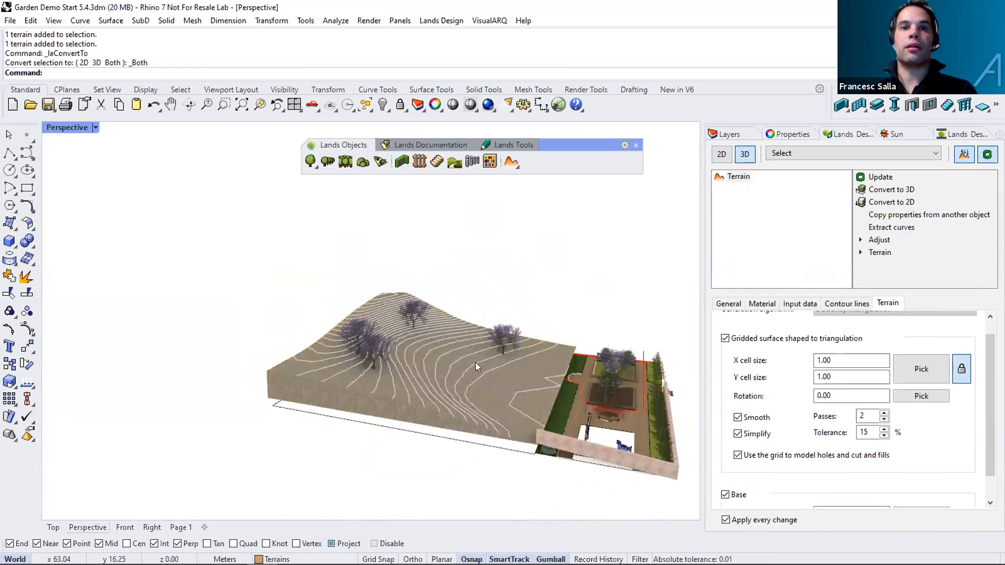
key(Escape)
right_drag(487, 387, 574, 388)
Move the whole terrain vertically by -1 and deselect it.
click(559, 383)
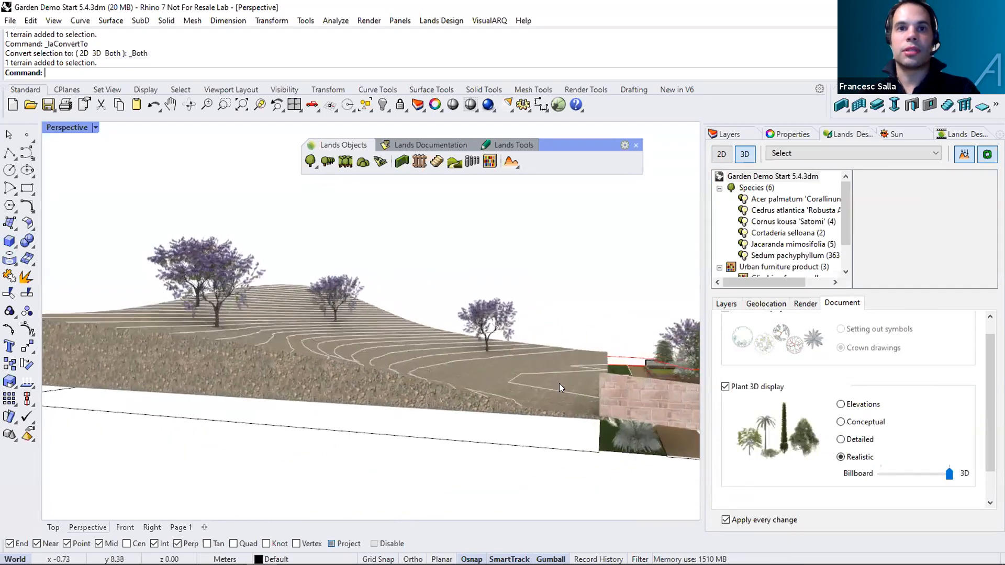
scroll(558, 383, down, 2)
click(409, 281)
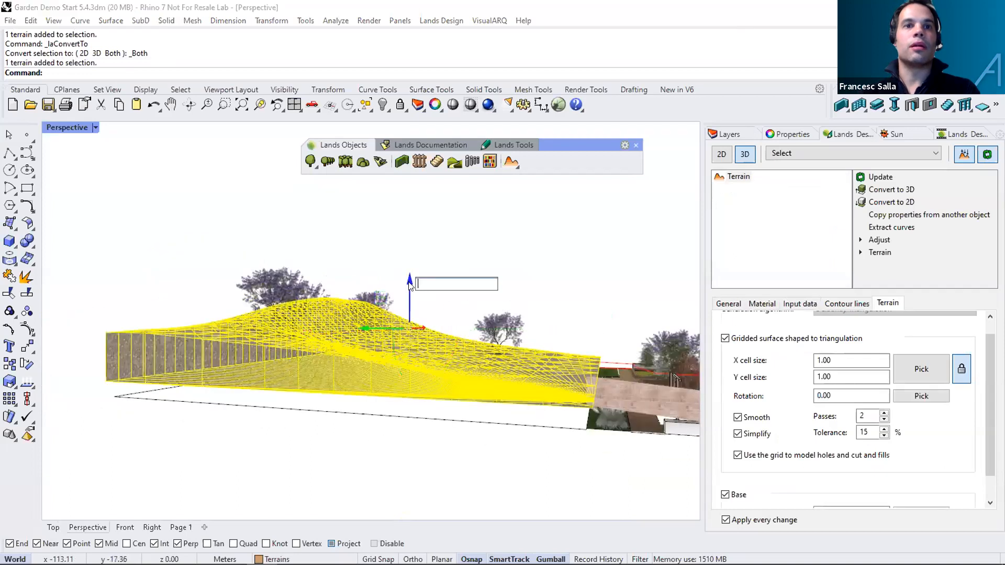
text(-1)
key(Return)
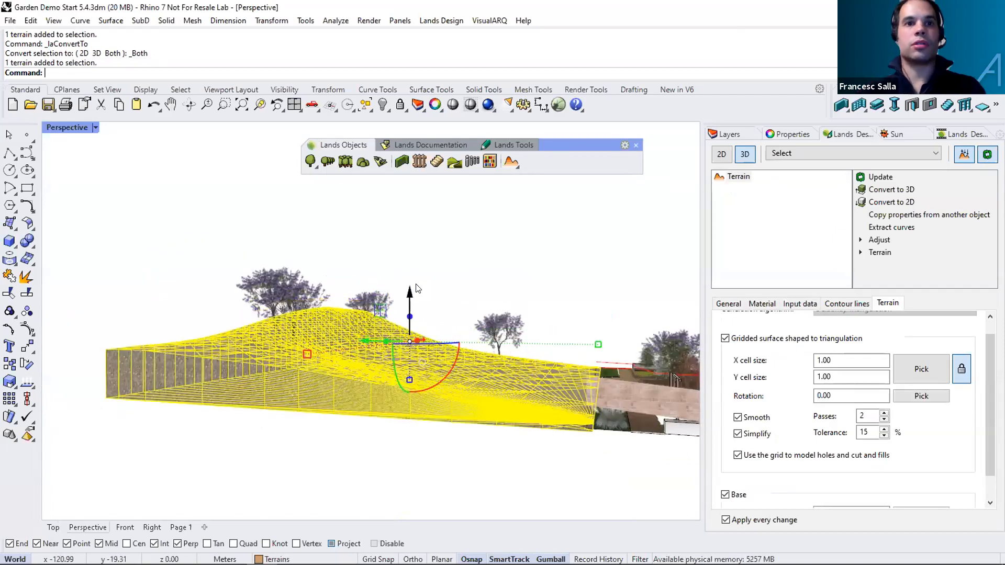
click(550, 321)
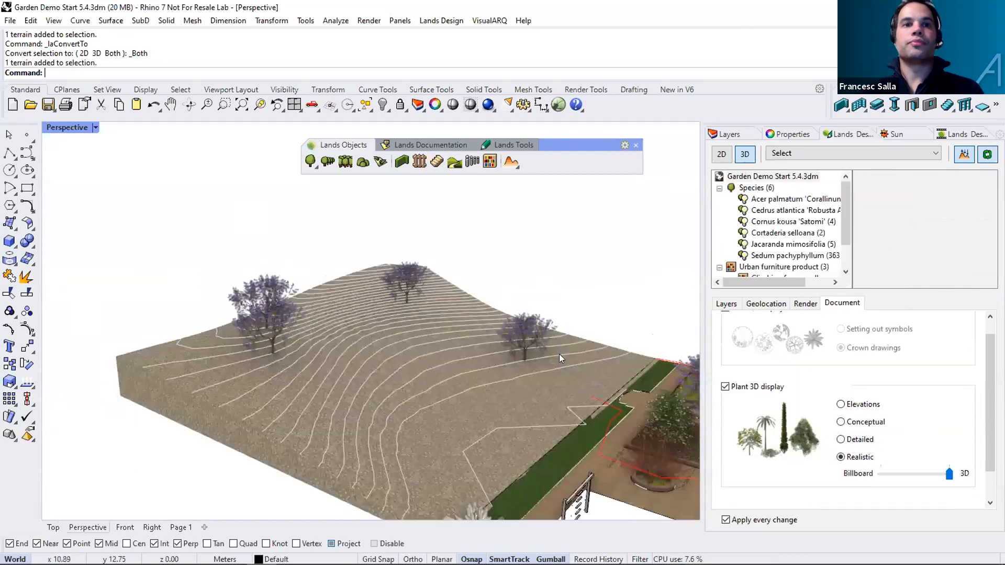
Turn on the Path sublayer of Terrain data to show the path curve over the terrain.
right_drag(559, 353, 432, 366)
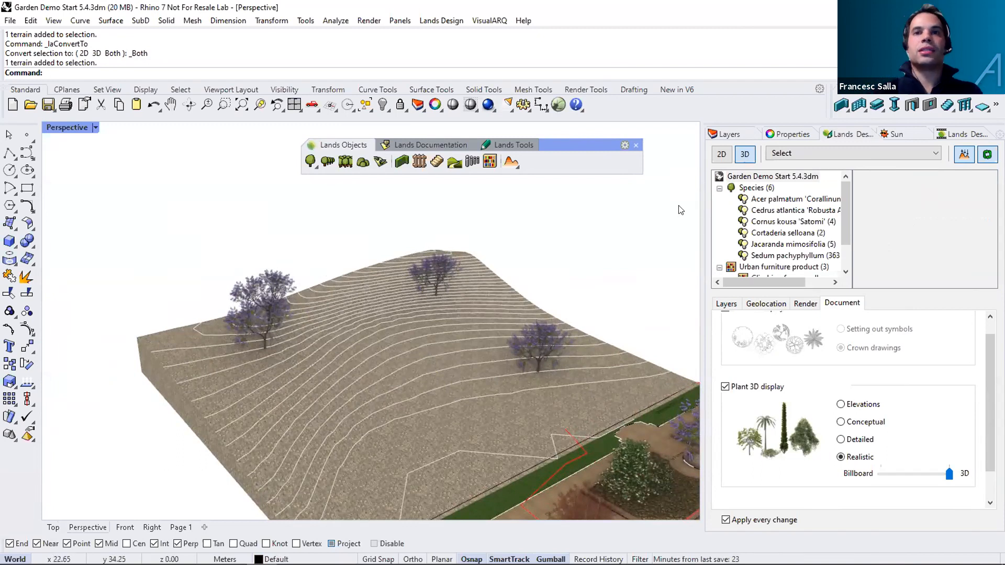
click(749, 134)
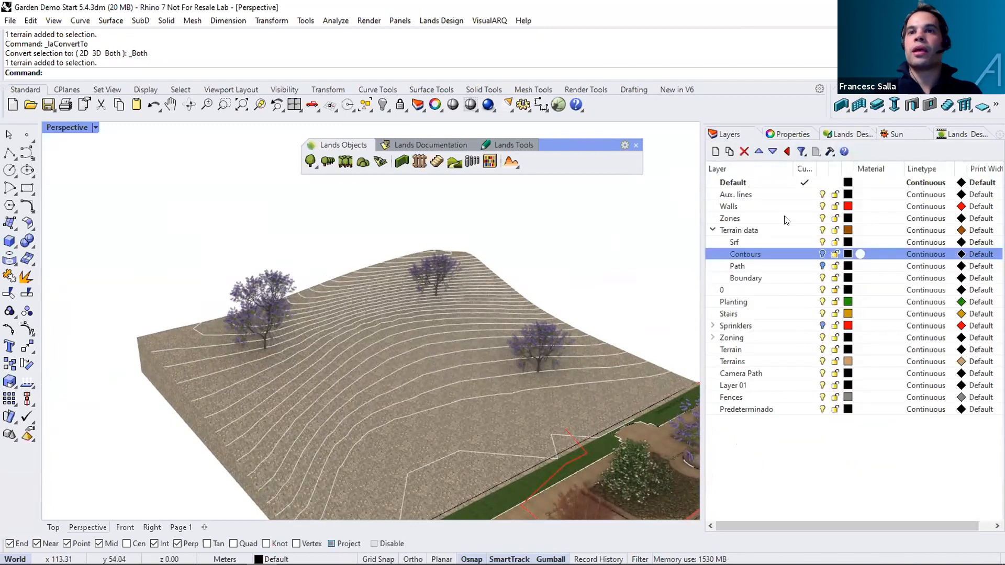
click(822, 266)
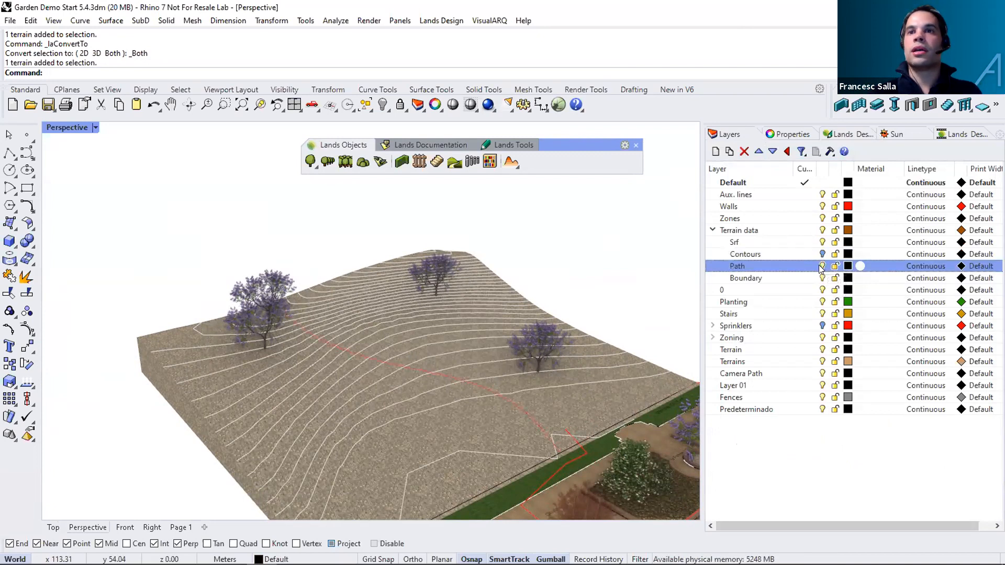
right_drag(455, 359, 282, 447)
Lower the path curve slightly so it runs closer to the terrain surface, and deselect it.
click(418, 376)
right_drag(345, 343, 381, 309)
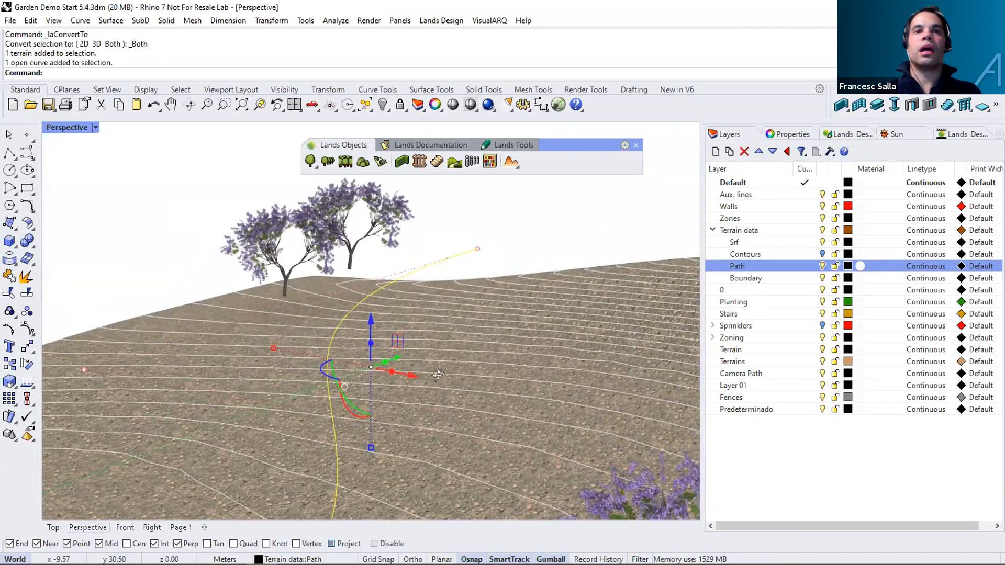
right_drag(437, 376, 419, 375)
right_drag(451, 407, 367, 316)
drag(368, 318, 371, 336)
right_drag(484, 376, 541, 217)
click(542, 216)
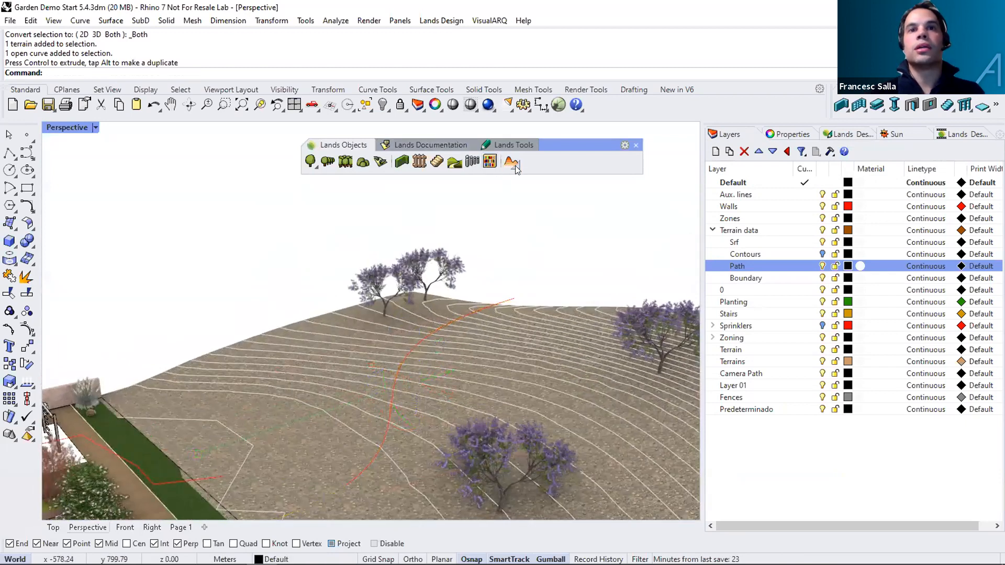
Add a path to the terrain along the red path curve, with width 2 and a slope angle of 45.
click(515, 167)
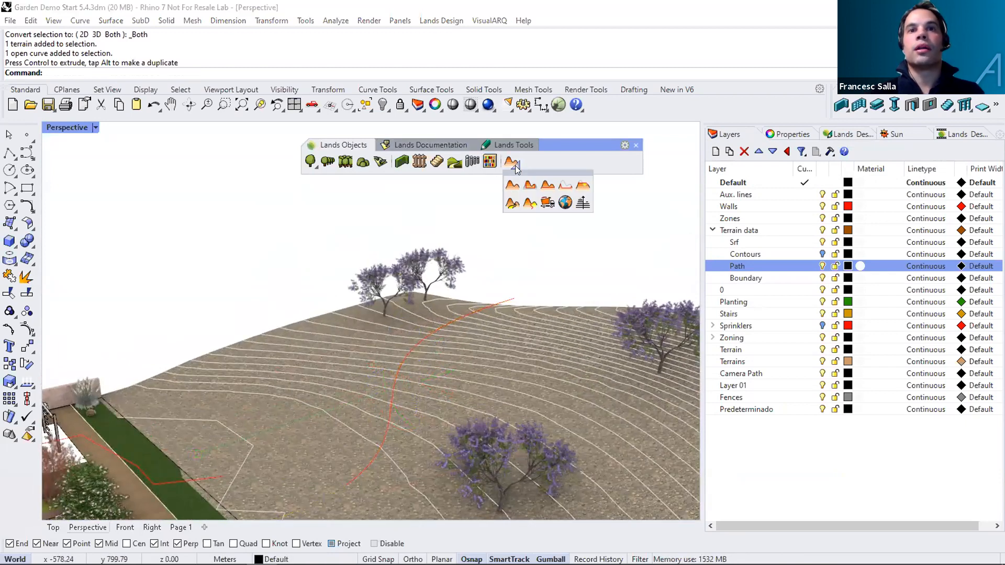
click(511, 202)
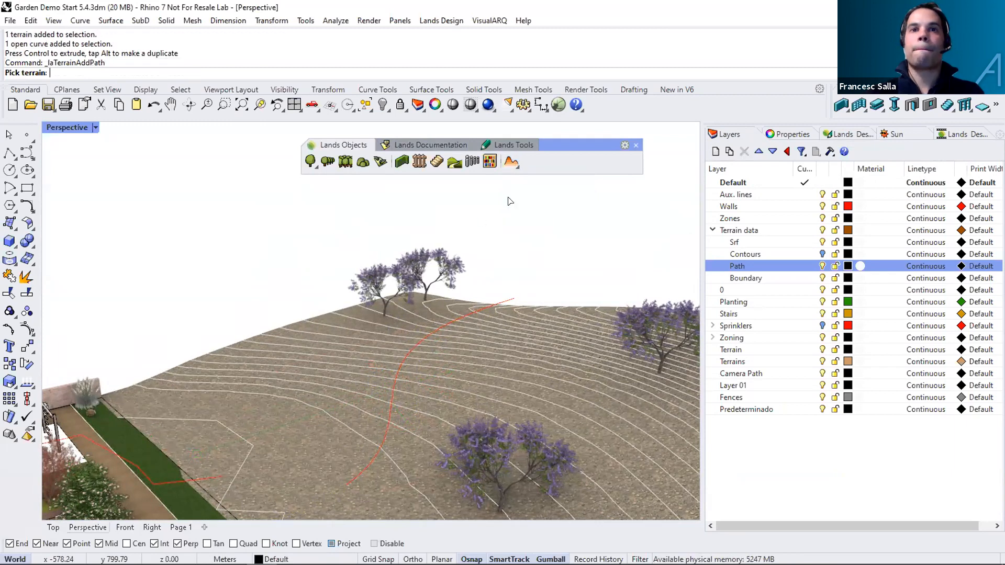
click(281, 367)
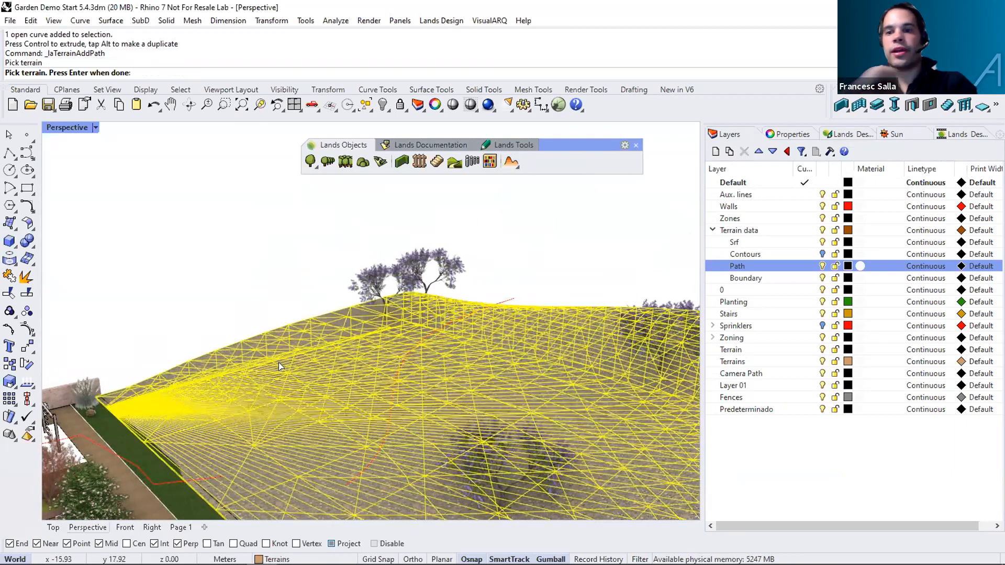
key(Return)
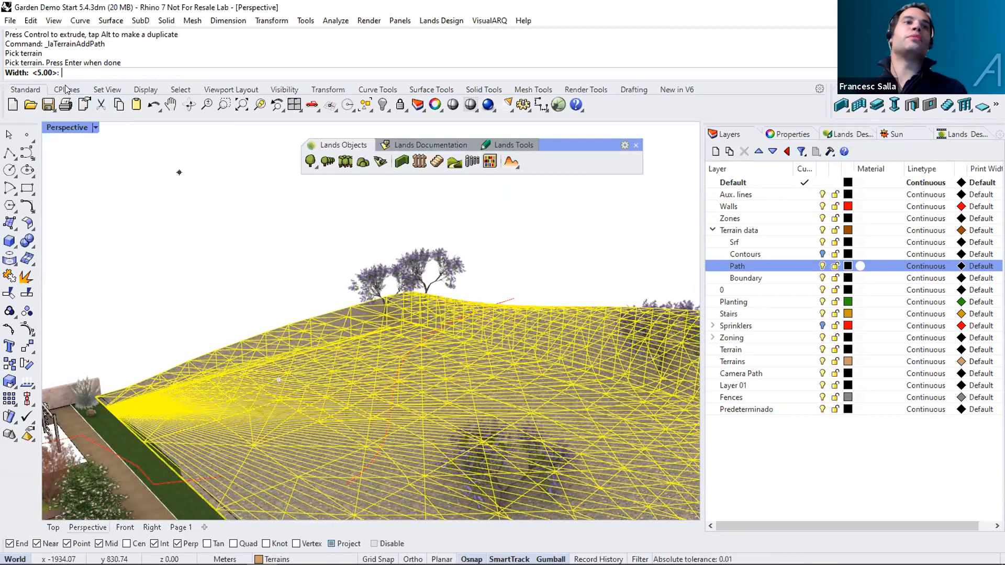
key(Return)
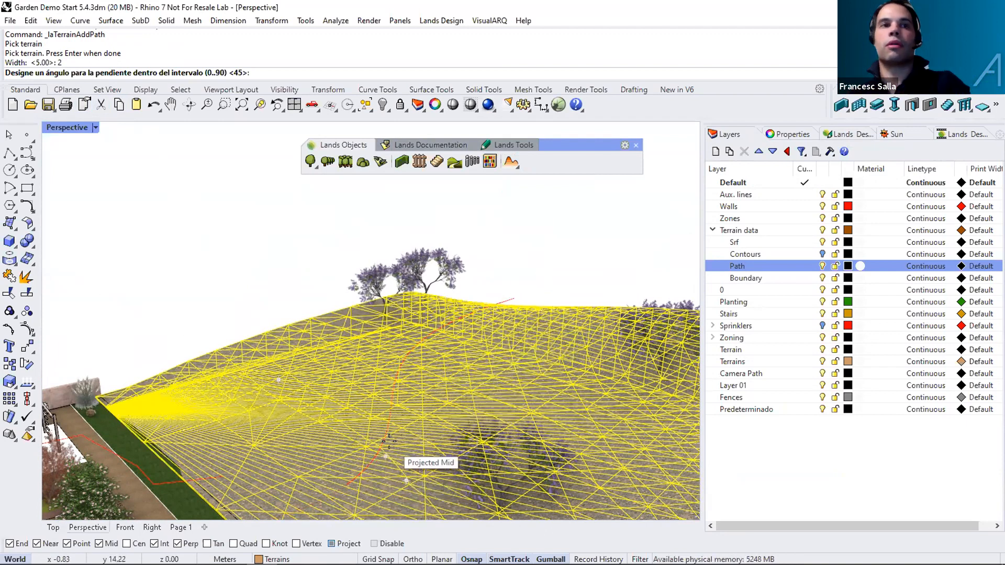
key(Return)
click(507, 300)
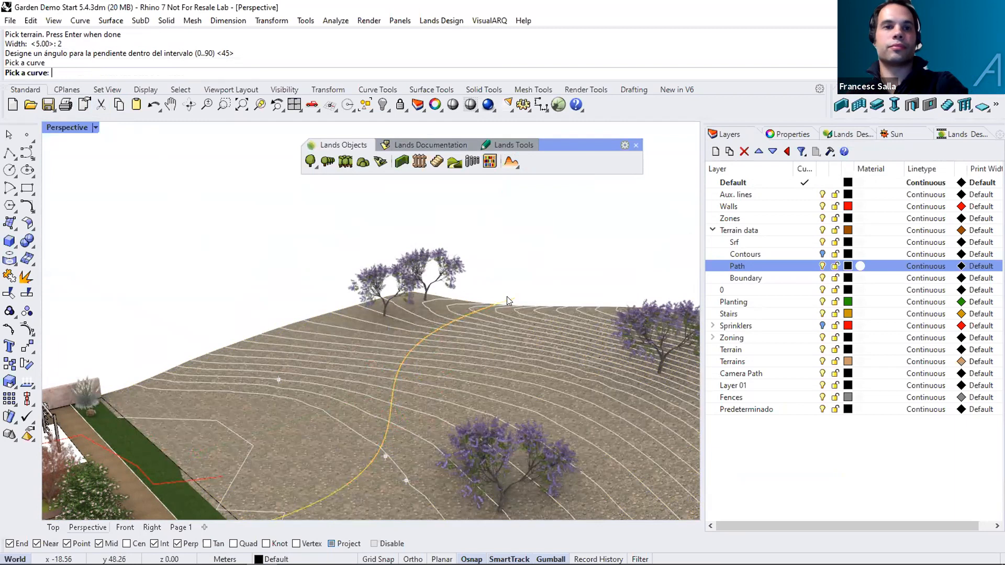
Turn on the control points of the terrain's path and lower the point at its uphill end.
right_drag(504, 348, 374, 398)
scroll(496, 413, up, 3)
click(373, 397)
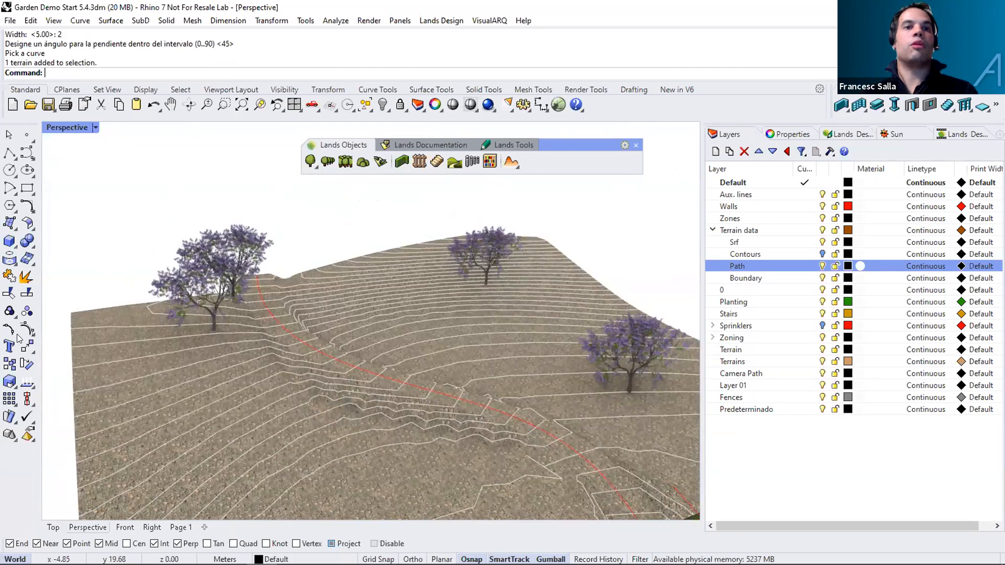
click(27, 329)
right_drag(359, 368, 569, 281)
click(569, 279)
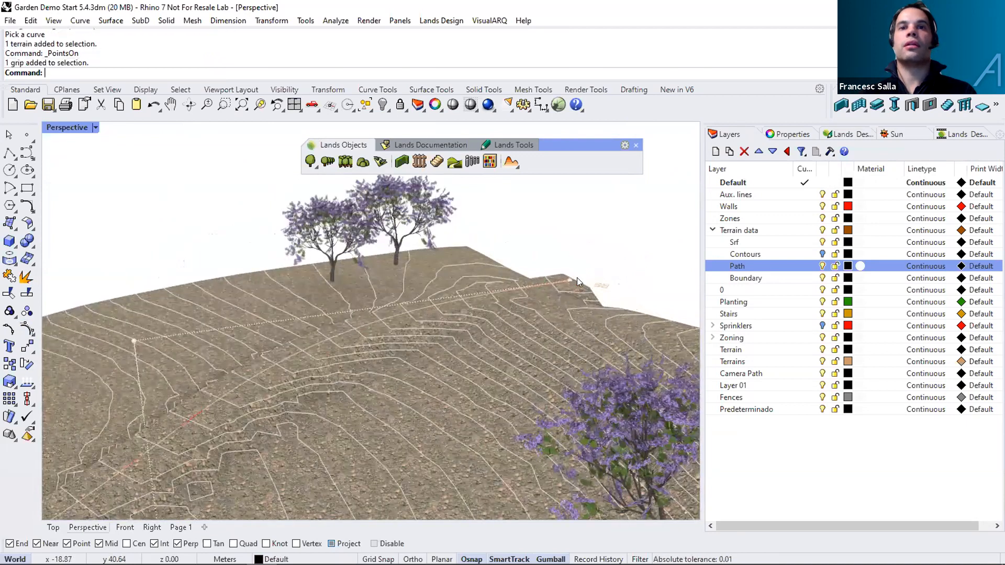
drag(575, 243, 578, 258)
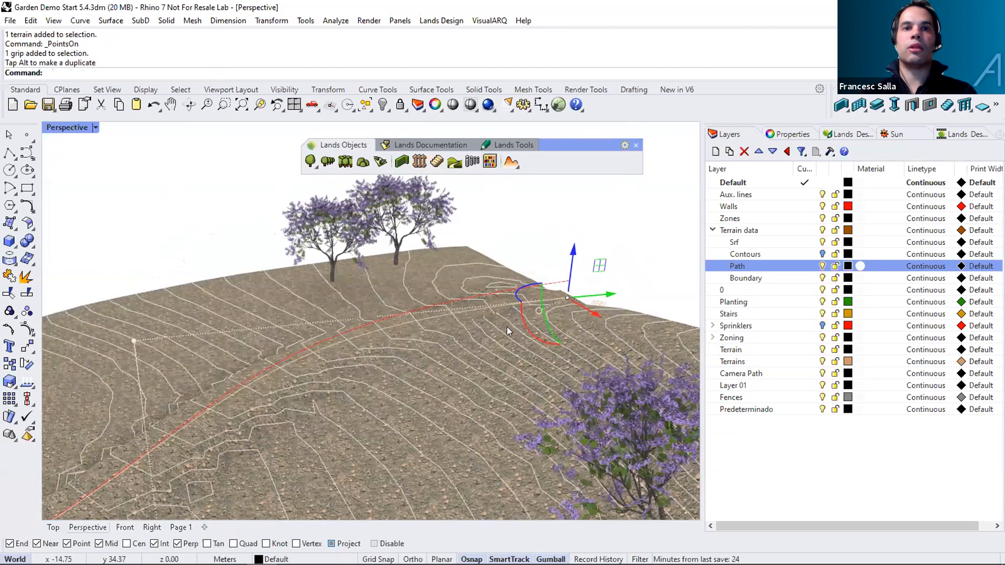
Lower the path's next control point, on the slope beyond the uphill end.
right_drag(228, 346, 98, 366)
click(91, 373)
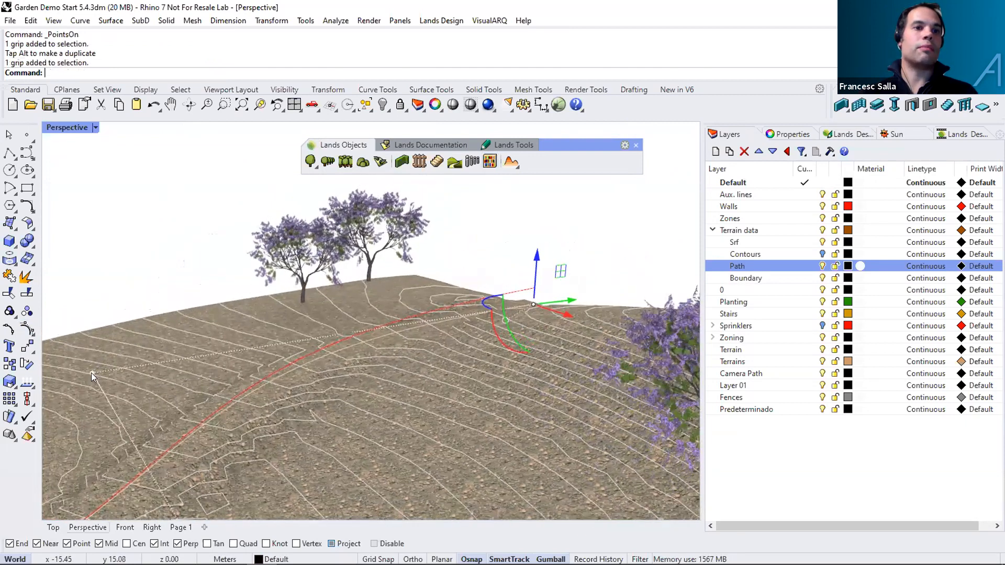
drag(91, 327, 113, 357)
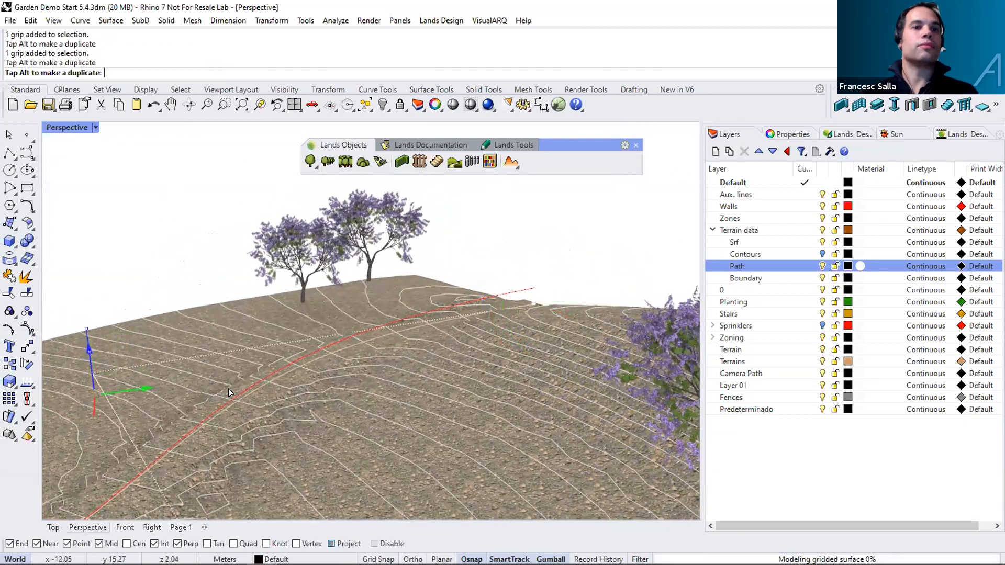
drag(229, 393, 442, 385)
Raise the path's end control point beside the garden's grass strip.
right_drag(414, 367, 393, 355)
scroll(392, 356, down, 6)
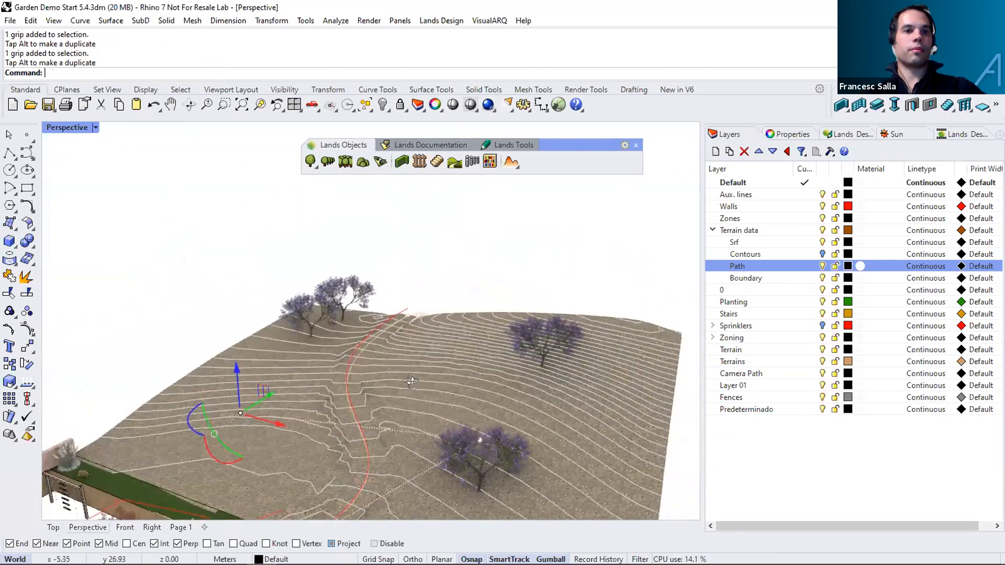
scroll(315, 366, up, 4)
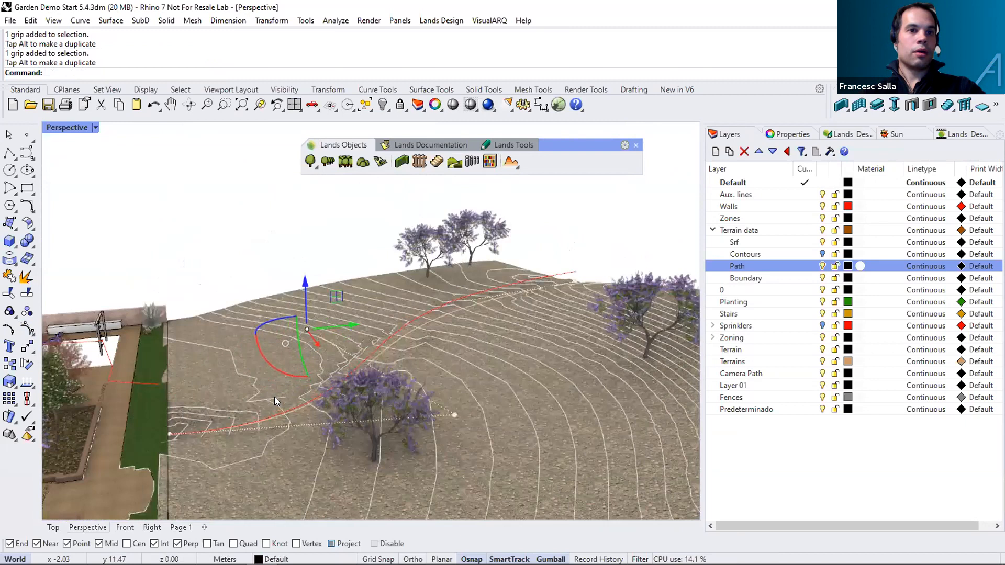
scroll(157, 434, up, 3)
scroll(113, 417, up, 3)
click(112, 414)
drag(111, 382, 95, 337)
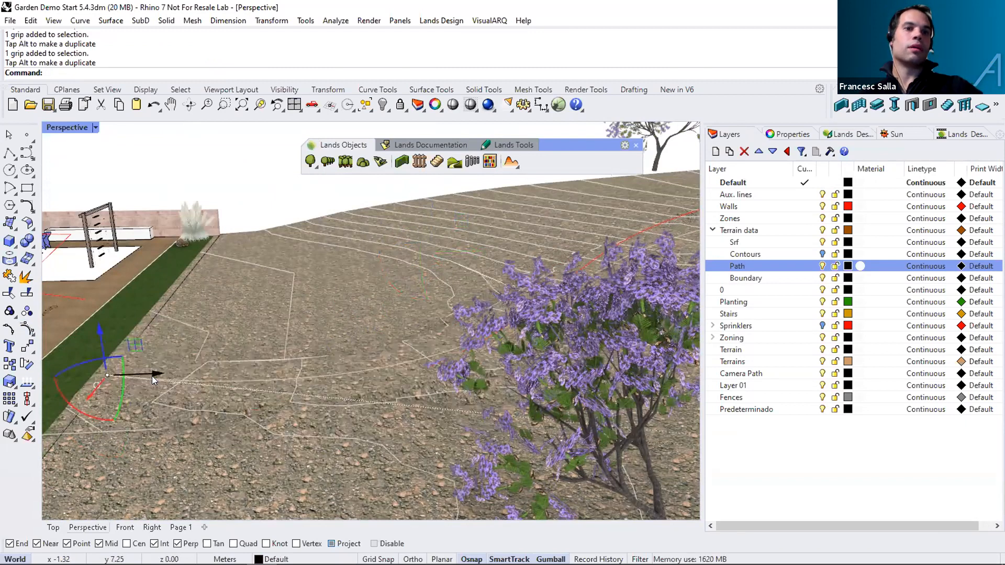
Select the terrain and open the material settings of its path area, Subdivision 1.
scroll(152, 376, down, 3)
right_drag(339, 396, 382, 401)
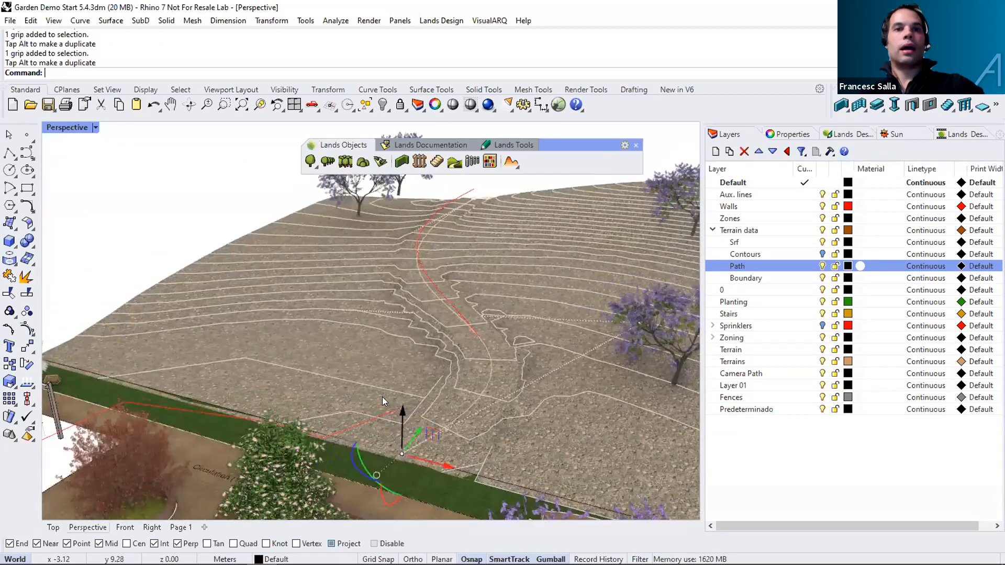
right_drag(424, 340, 424, 342)
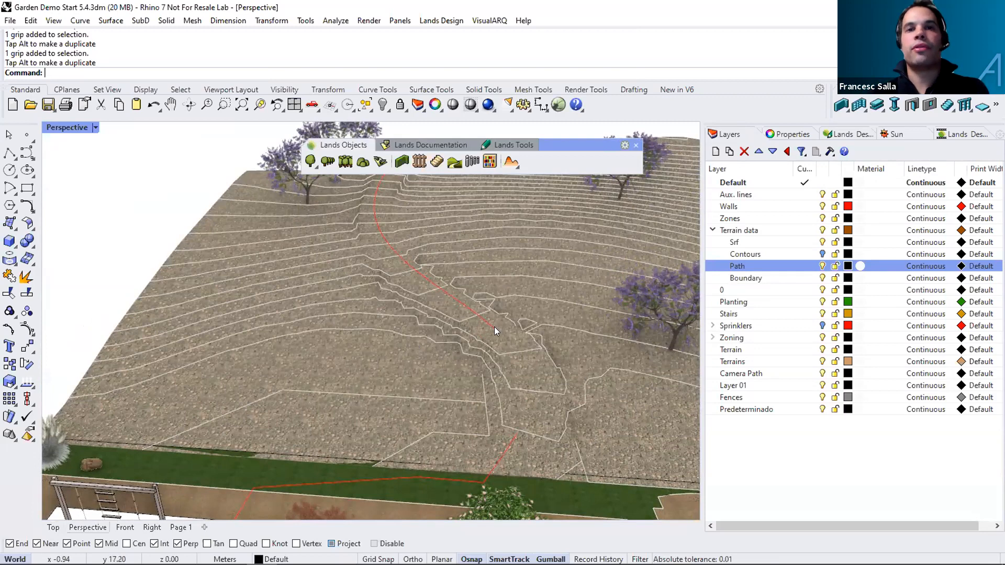
right_drag(497, 349, 432, 402)
click(432, 402)
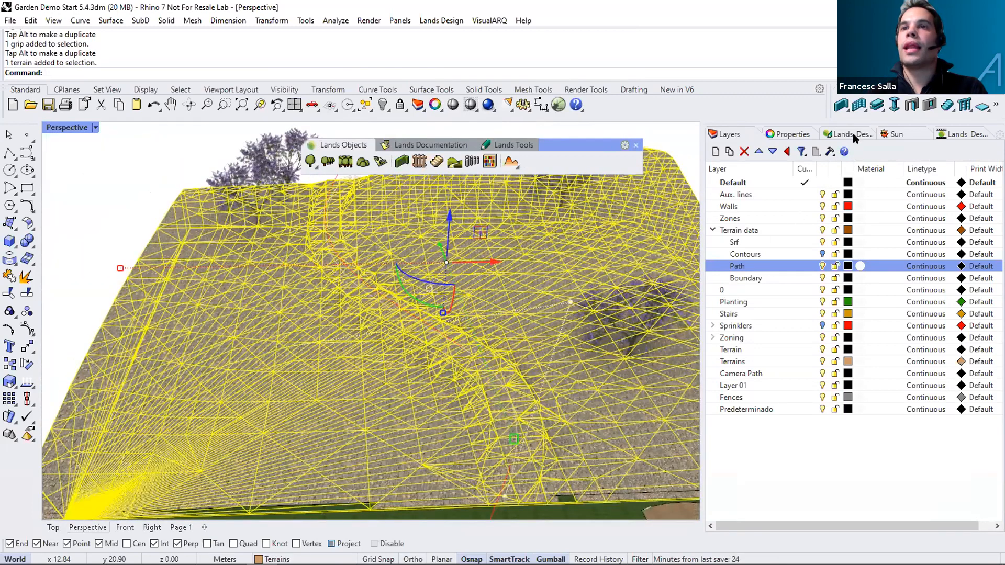
click(834, 132)
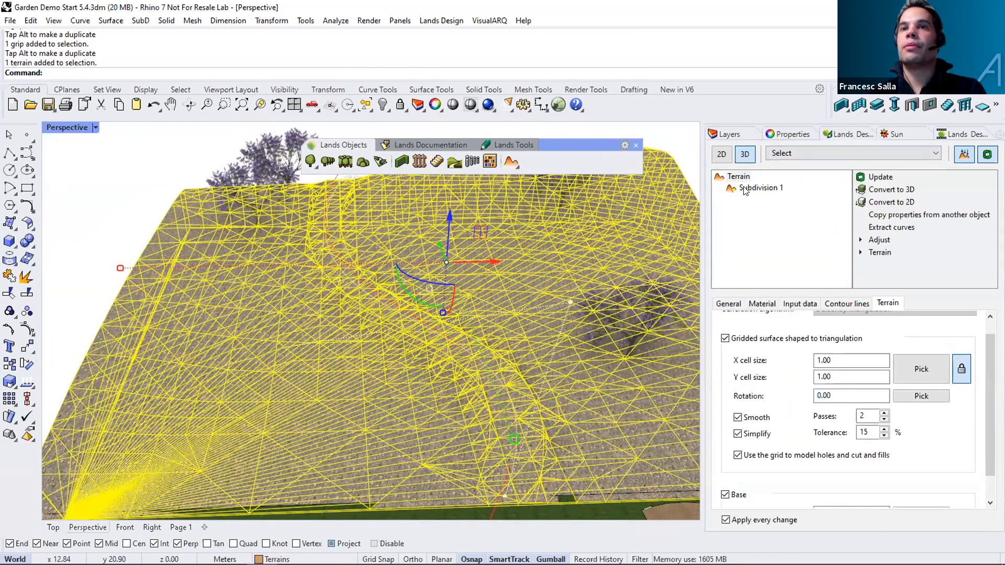
click(745, 189)
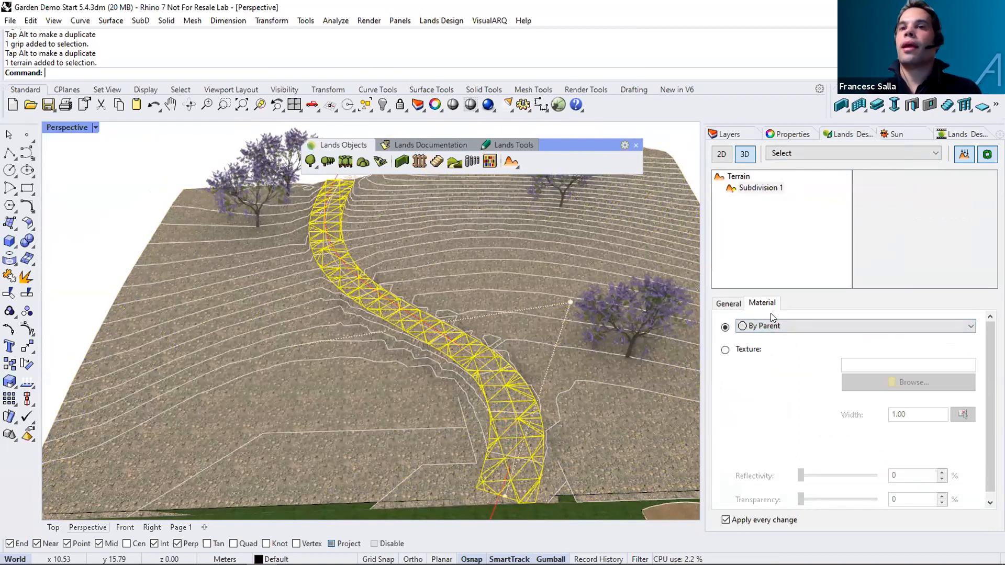
Give the path subdivision the Short Grass.bump texture from the Grass folder and deselect the terrain.
click(725, 350)
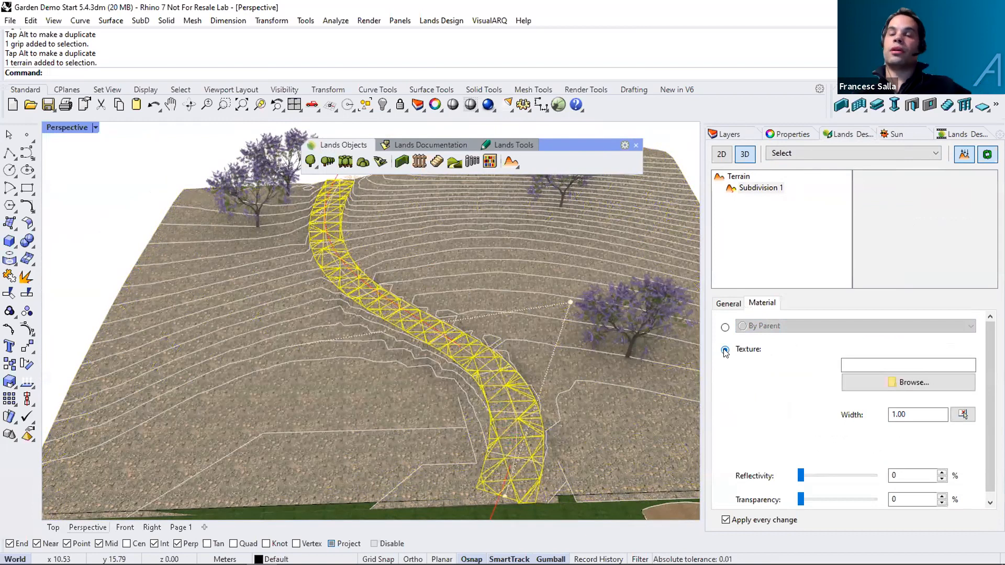
click(877, 378)
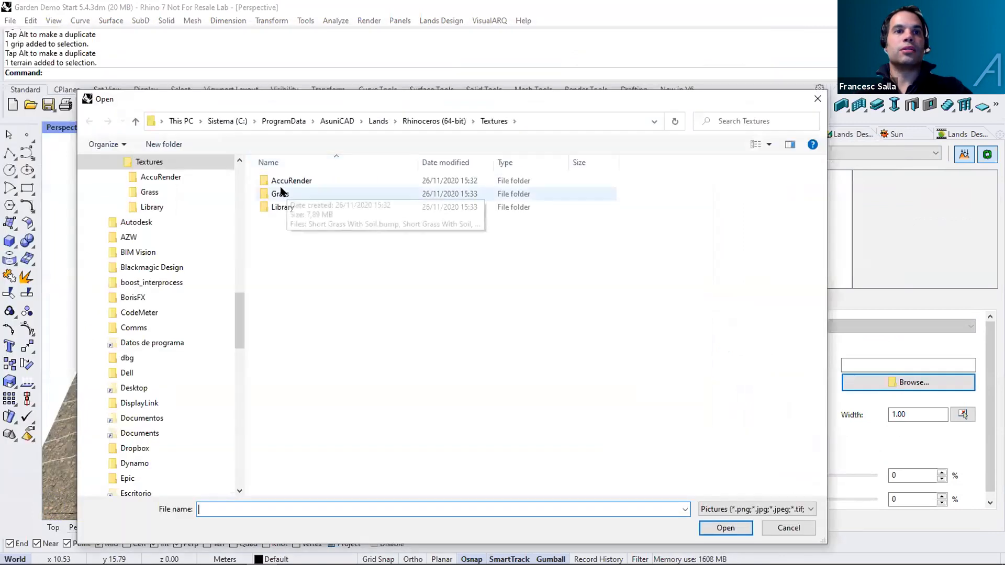
double_click(281, 192)
click(551, 190)
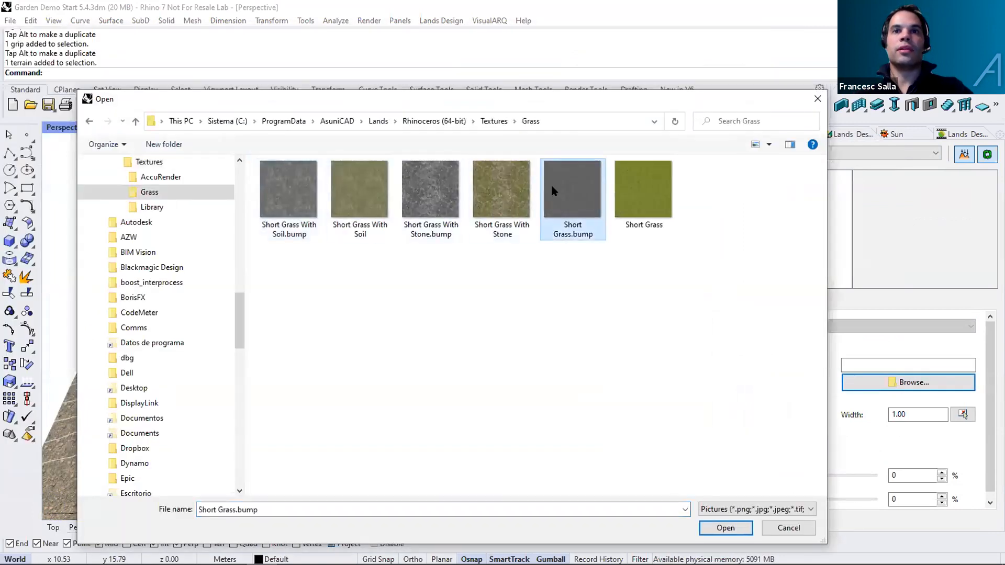
click(725, 527)
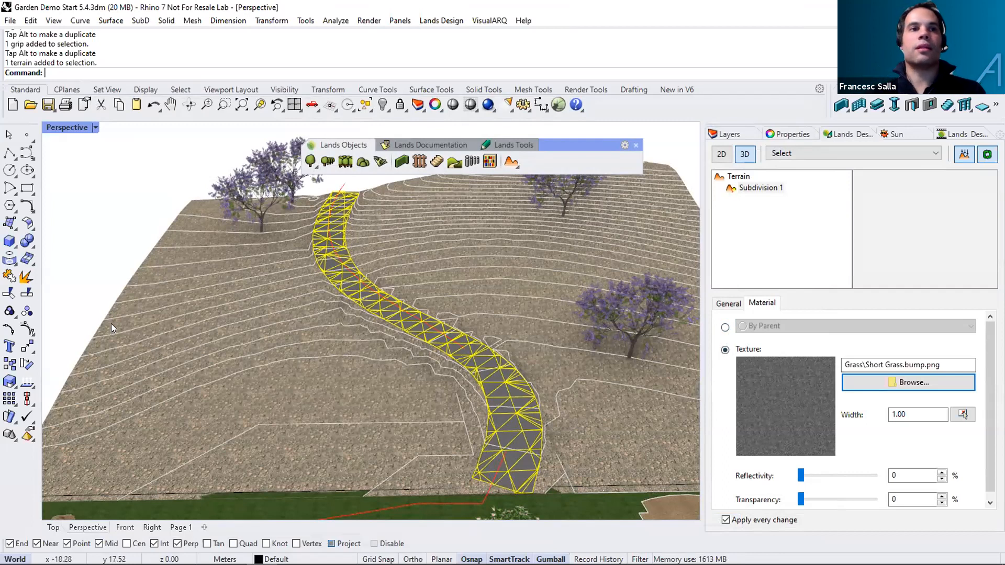
key(Escape)
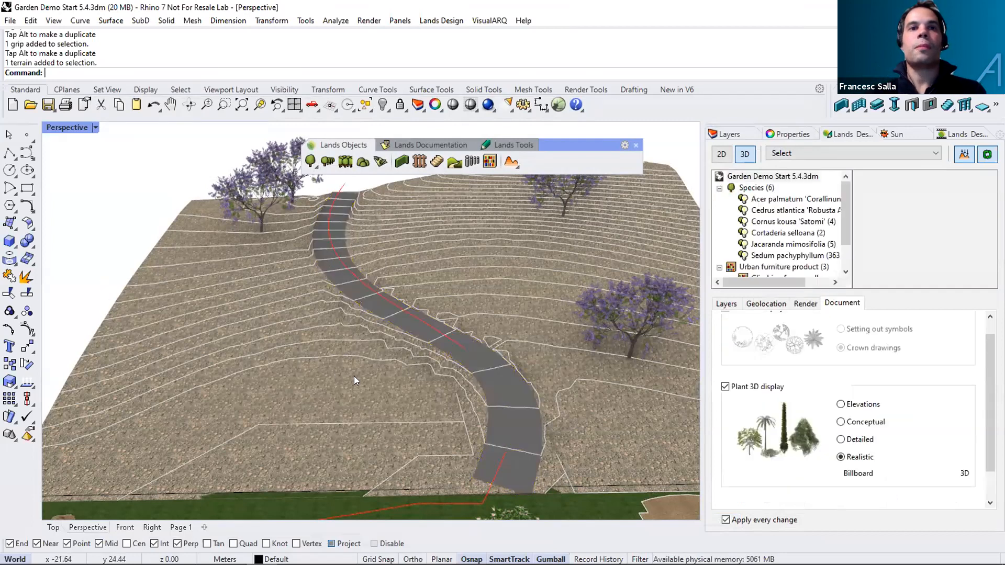
Examine the path on the terrain and the zone properties of the garden's Circulation area.
scroll(354, 375, down, 3)
right_drag(384, 330, 375, 188)
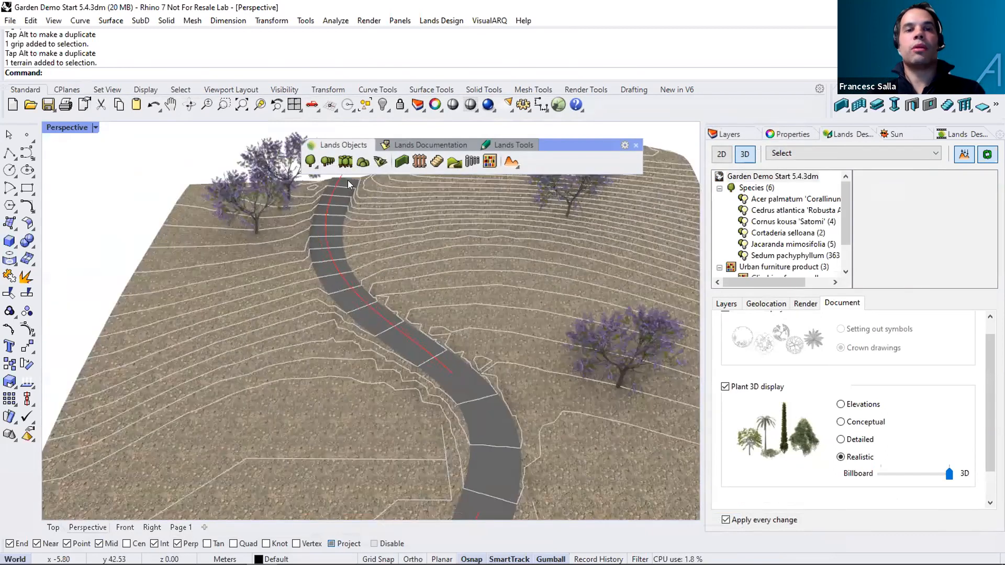
click(500, 356)
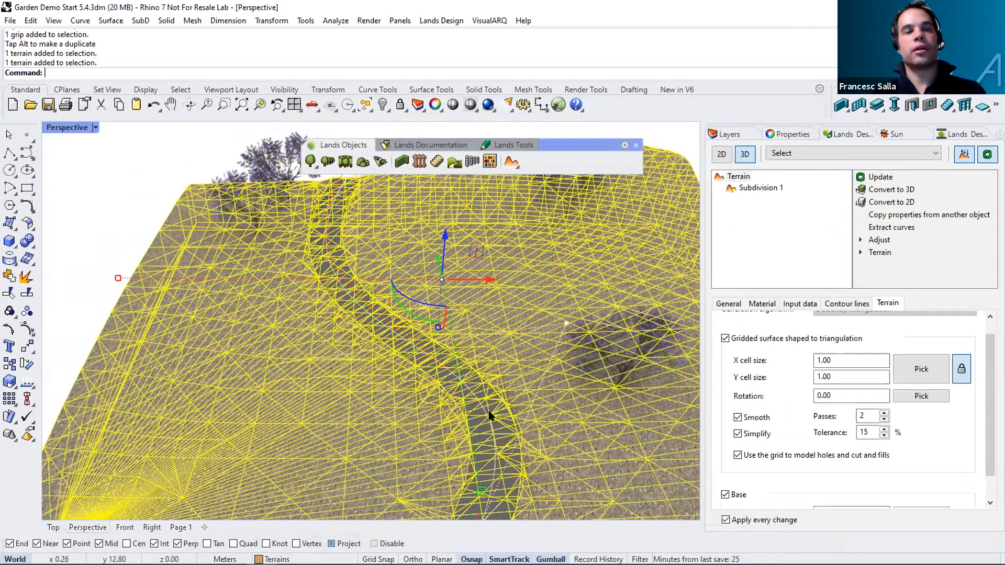
key(Escape)
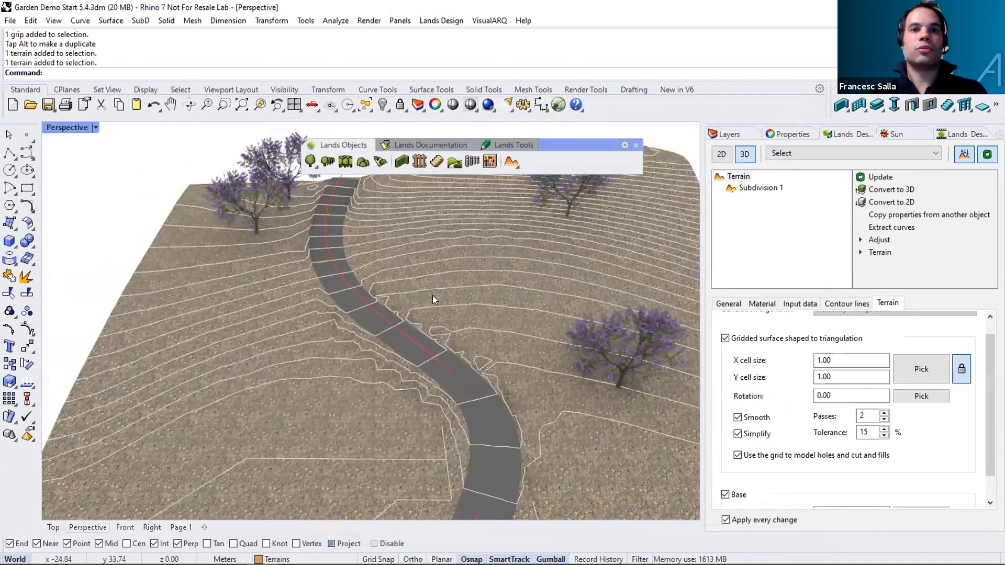
scroll(428, 296, down, 4)
scroll(374, 485, up, 5)
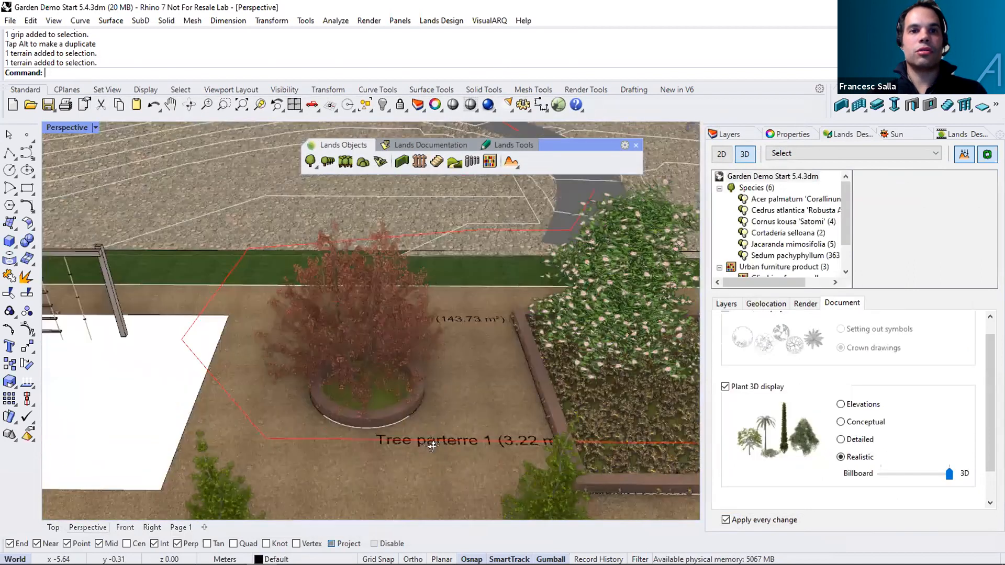
right_drag(432, 446, 436, 475)
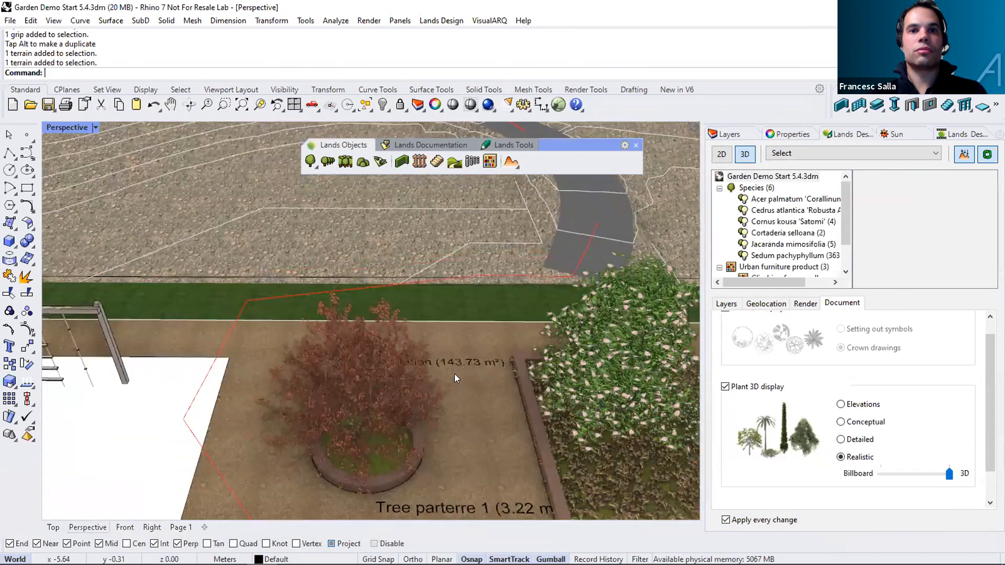
click(462, 363)
scroll(370, 347, down, 5)
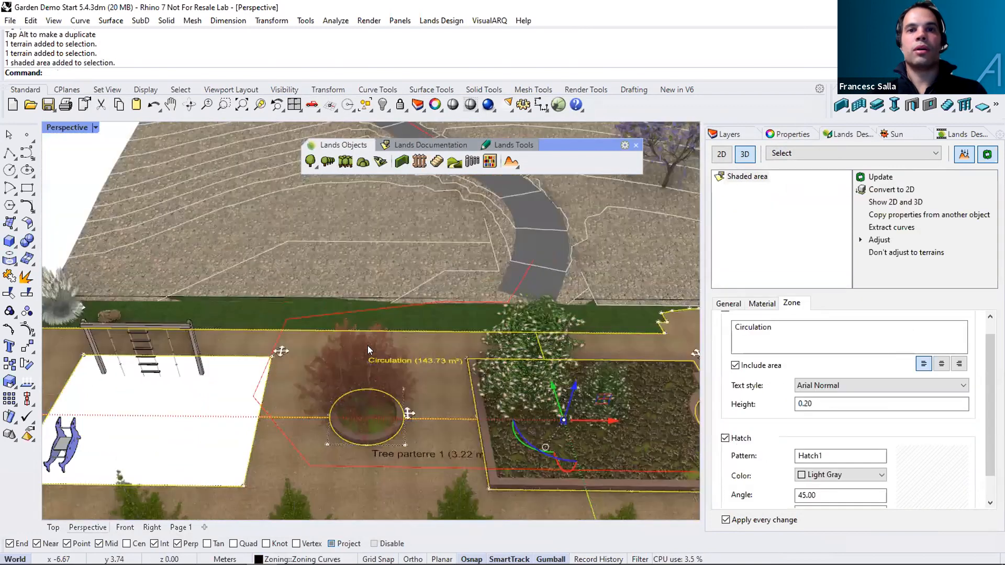
Start a zoning area in the Top view, using the white playground rectangle beside the circular tree parterre as its boundary.
click(462, 147)
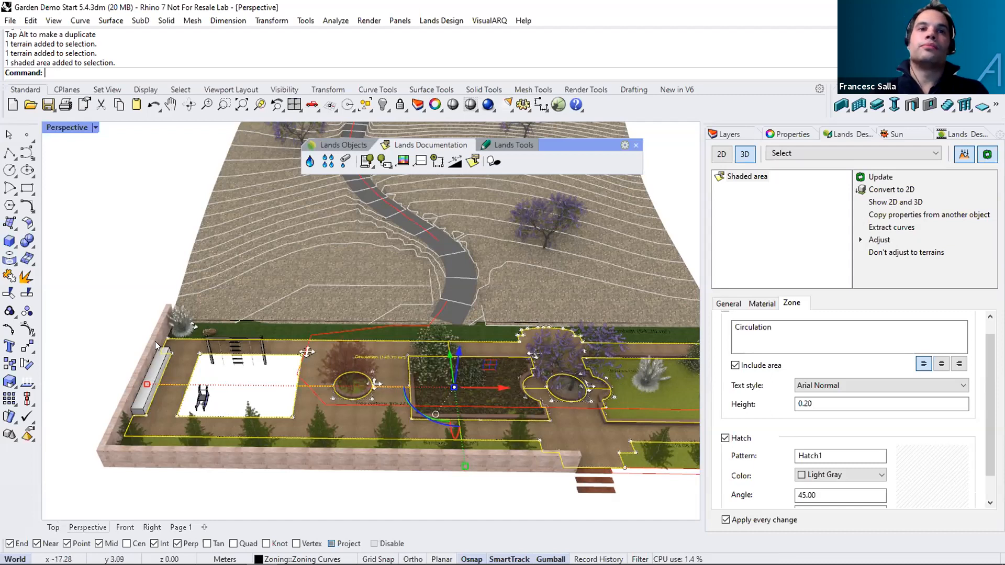
key(Escape)
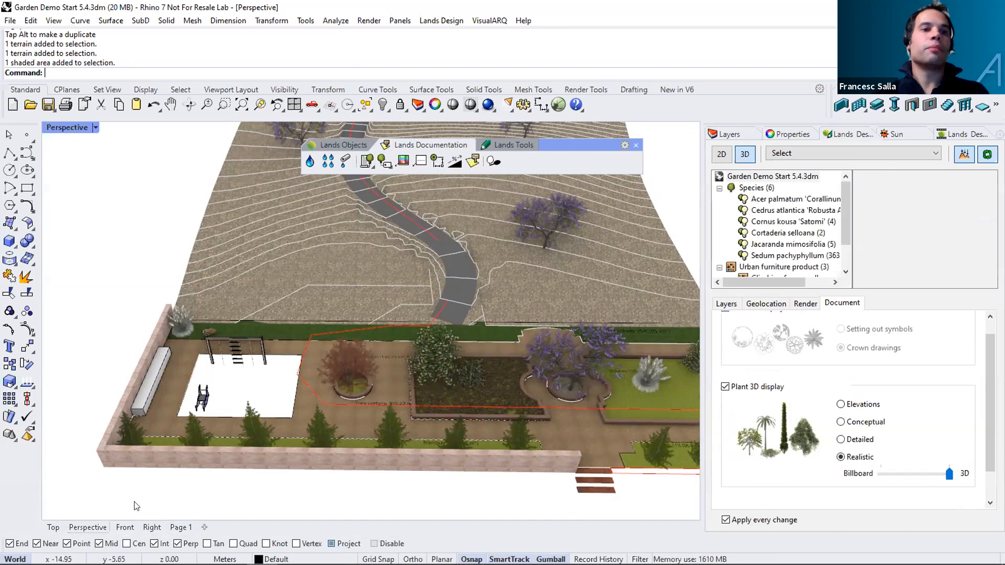
click(60, 528)
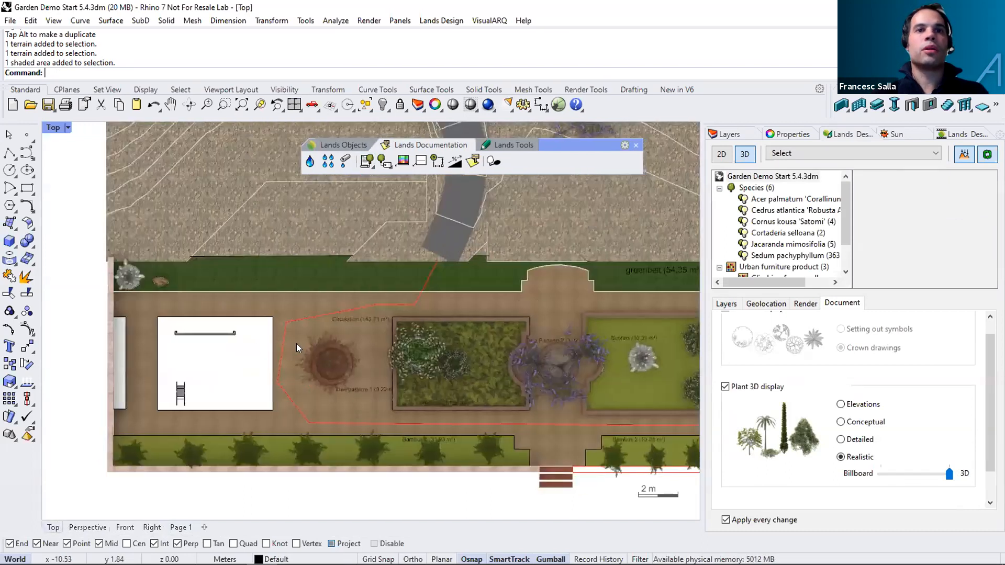
click(473, 161)
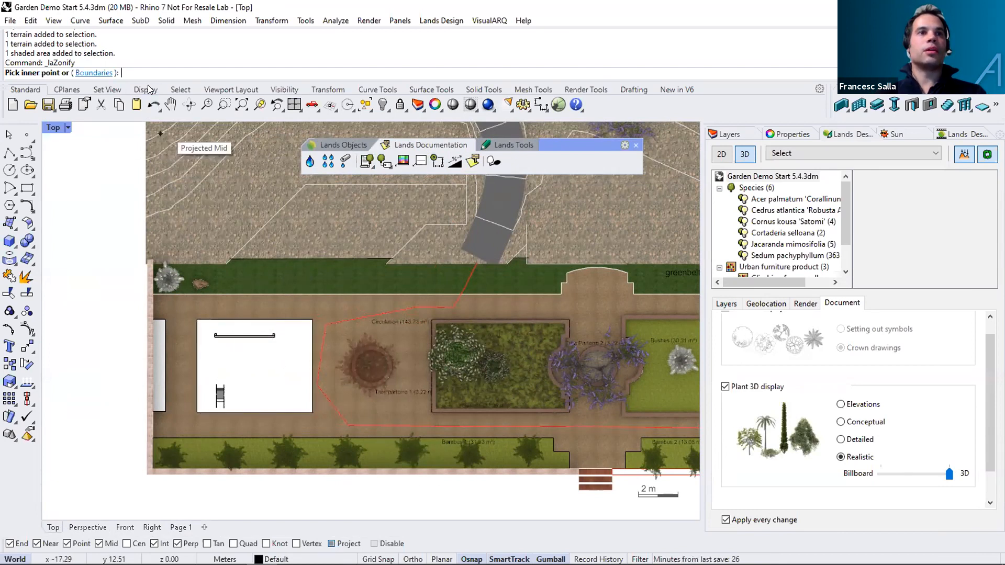
text(b)
key(Return)
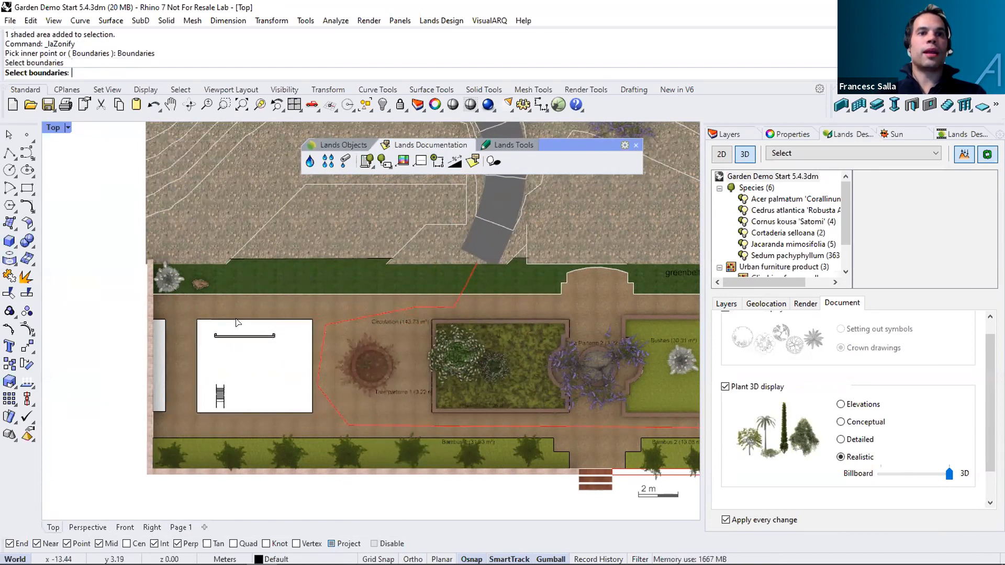
click(239, 322)
key(Return)
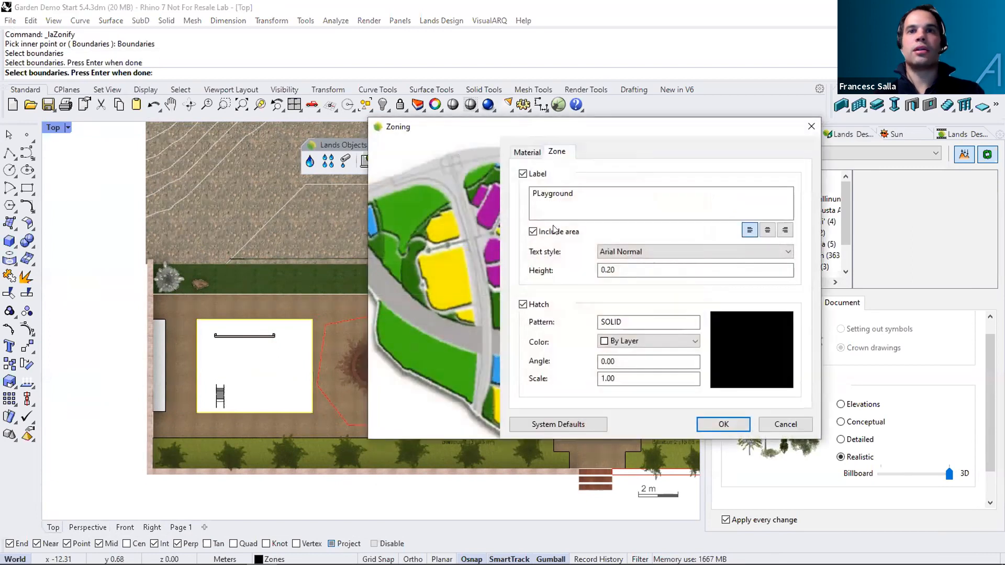
Correct the zone's label to read Playground.
double_click(599, 202)
click(534, 192)
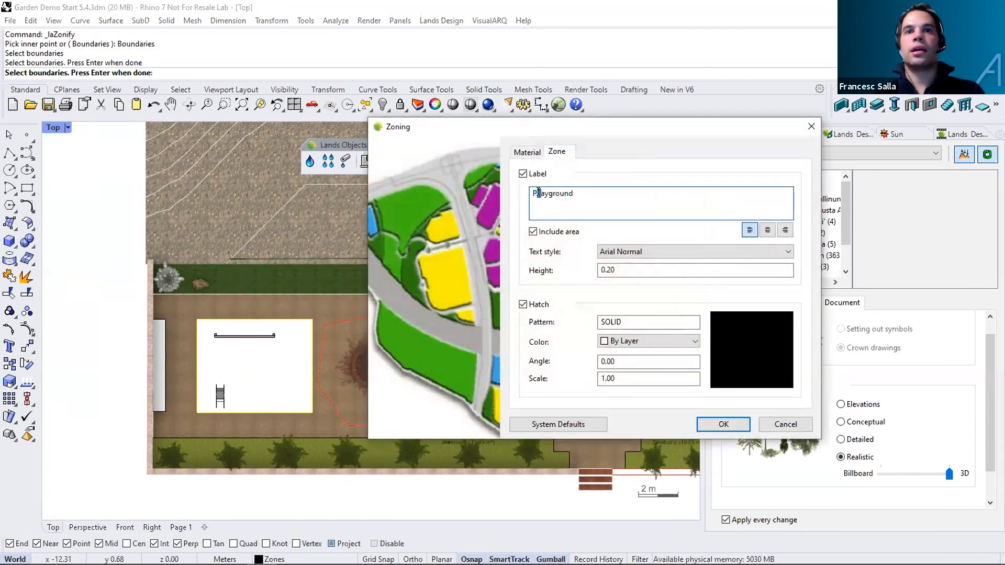
key(BackSpace)
text(l)
drag(601, 202, 529, 196)
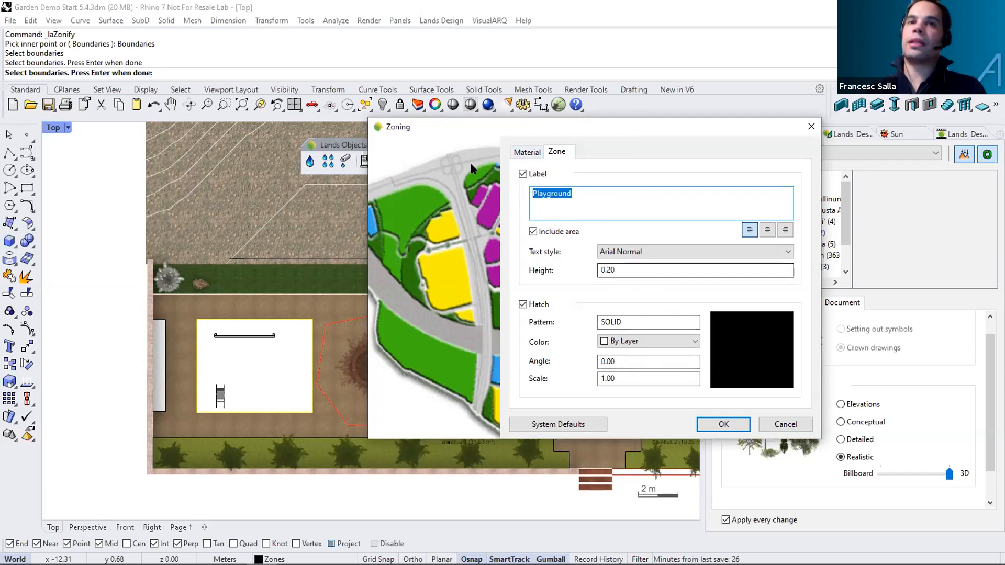
Create the zone with the AccuRender\Tile\AV24r.jpg texture and place its label inside the rectangle, above the swing frame.
click(525, 152)
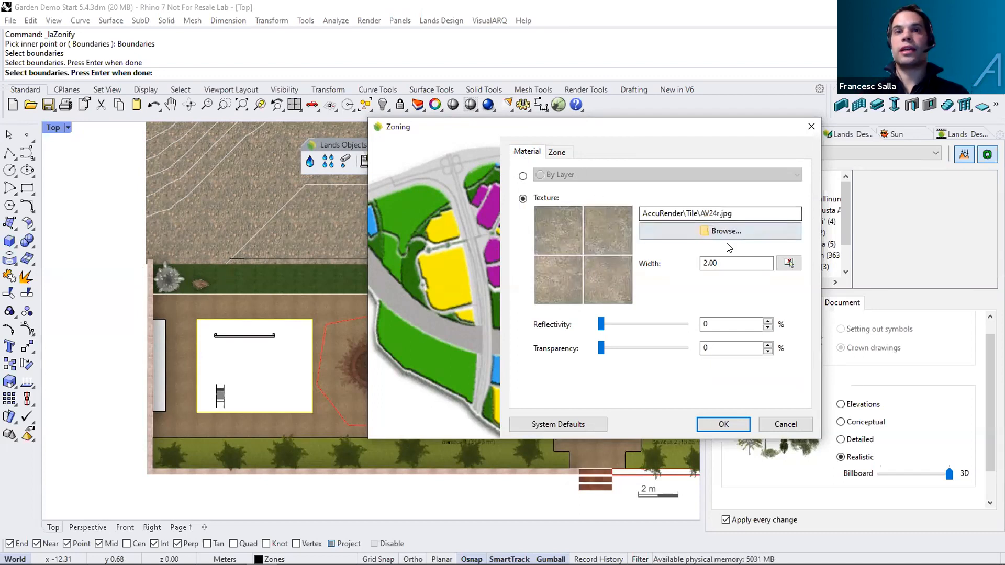
click(724, 424)
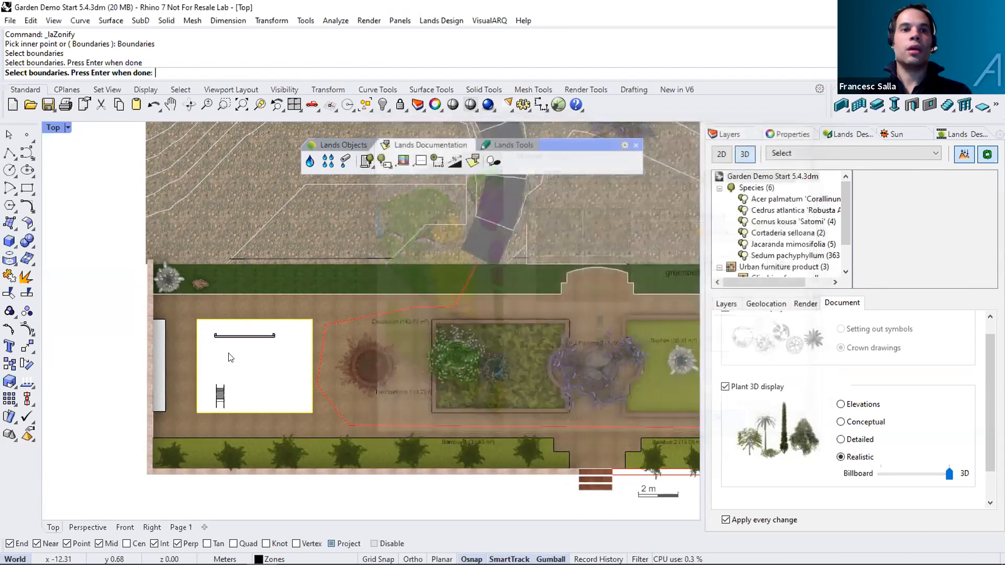
scroll(211, 351, up, 2)
scroll(199, 284, up, 2)
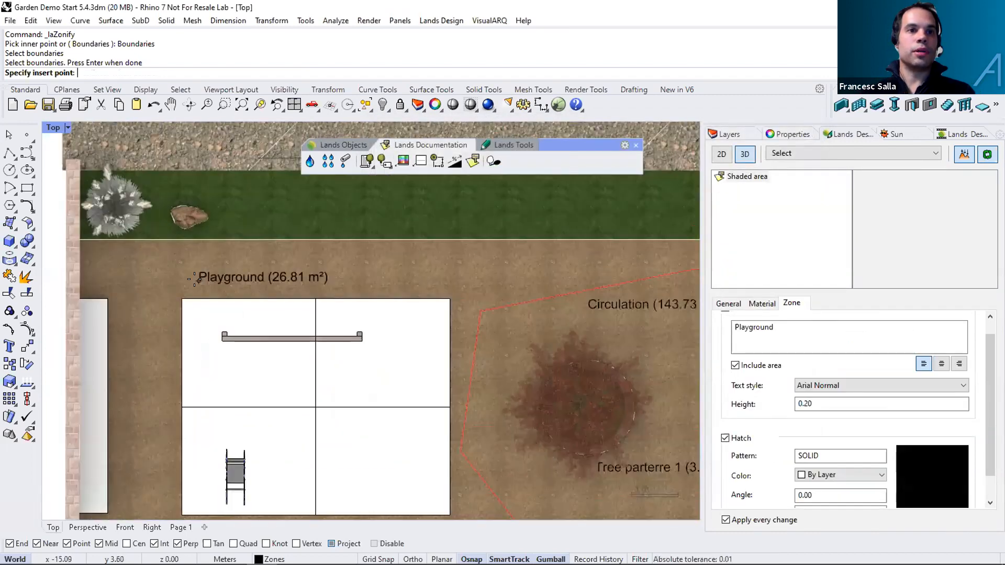
click(198, 309)
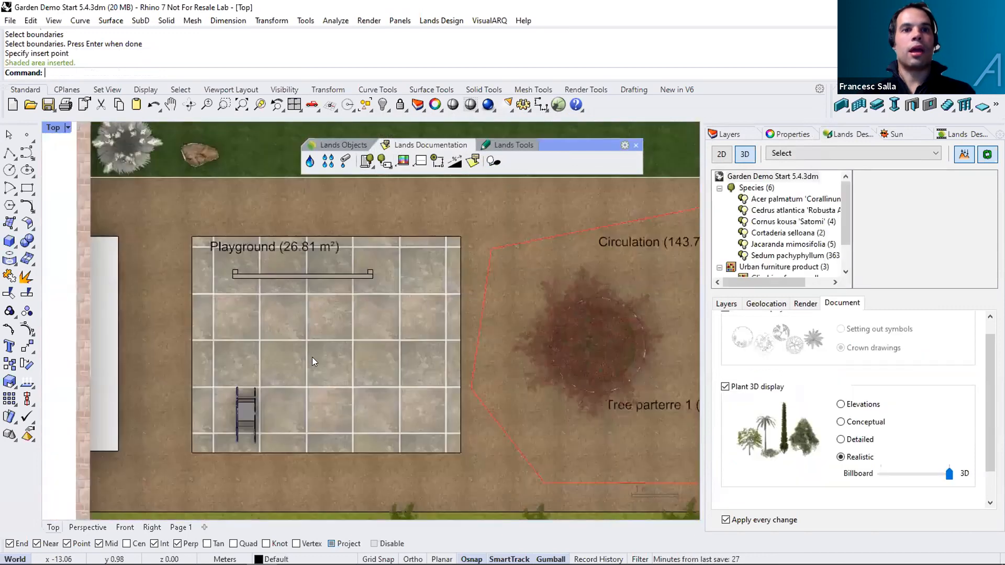
Set the playground zone's texture width to 1 and deselect the zone.
click(312, 358)
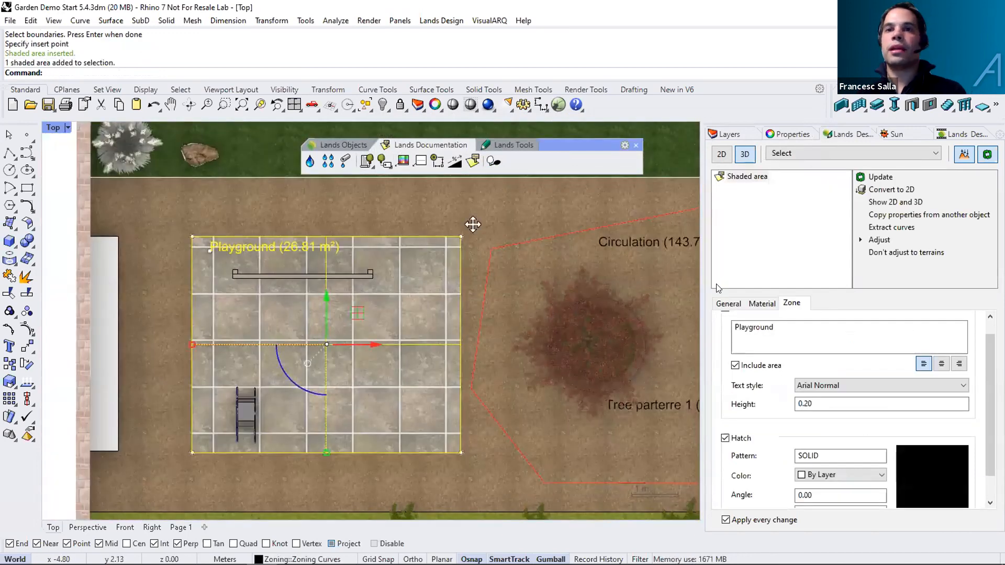
click(762, 303)
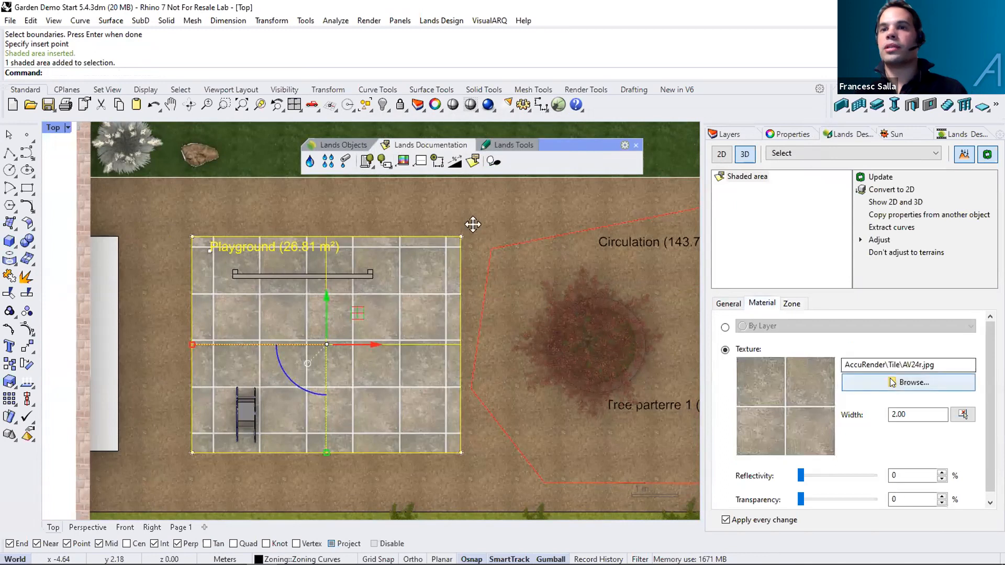
double_click(899, 415)
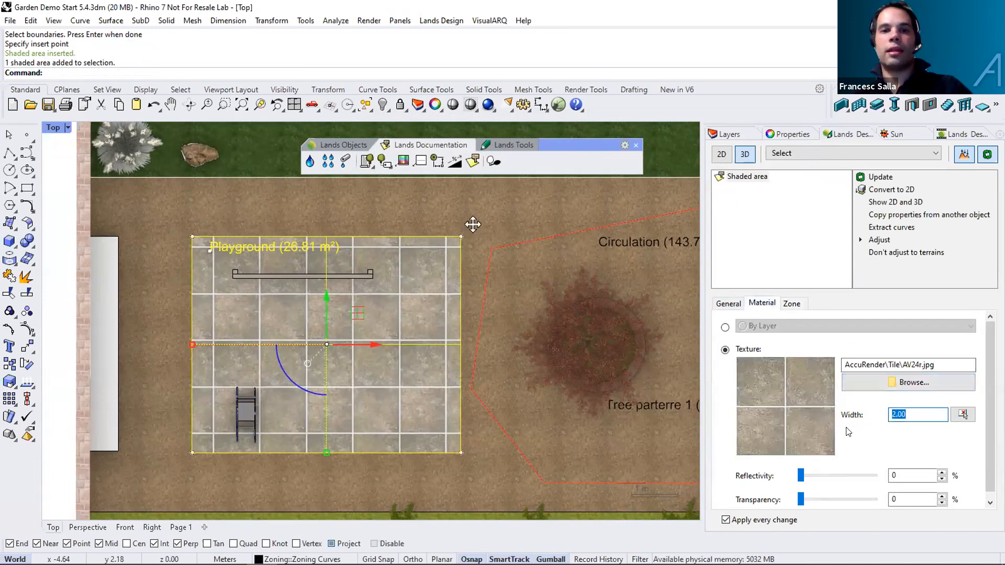
text(1)
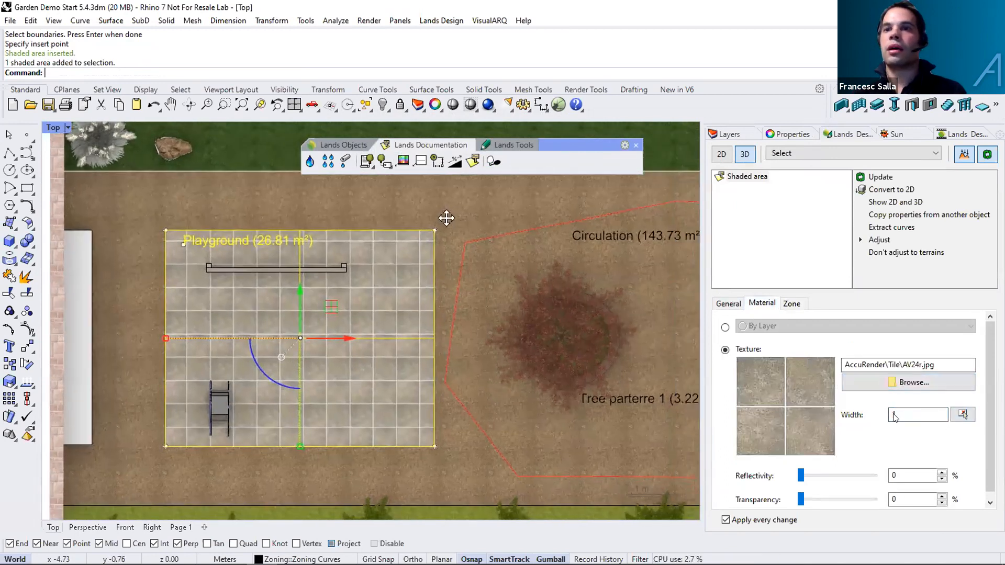
scroll(589, 364, down, 4)
key(Escape)
Select the terrain and set the path width of its earthmoving Path to 3.
right_drag(566, 362, 399, 361)
scroll(505, 362, down, 2)
right_drag(494, 256, 498, 342)
scroll(426, 364, down, 4)
click(477, 304)
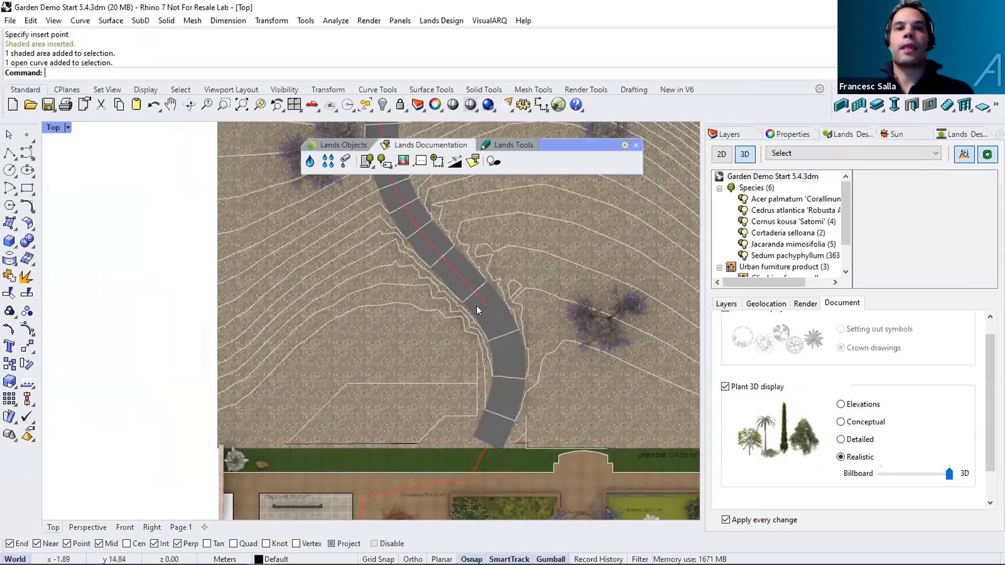
click(477, 338)
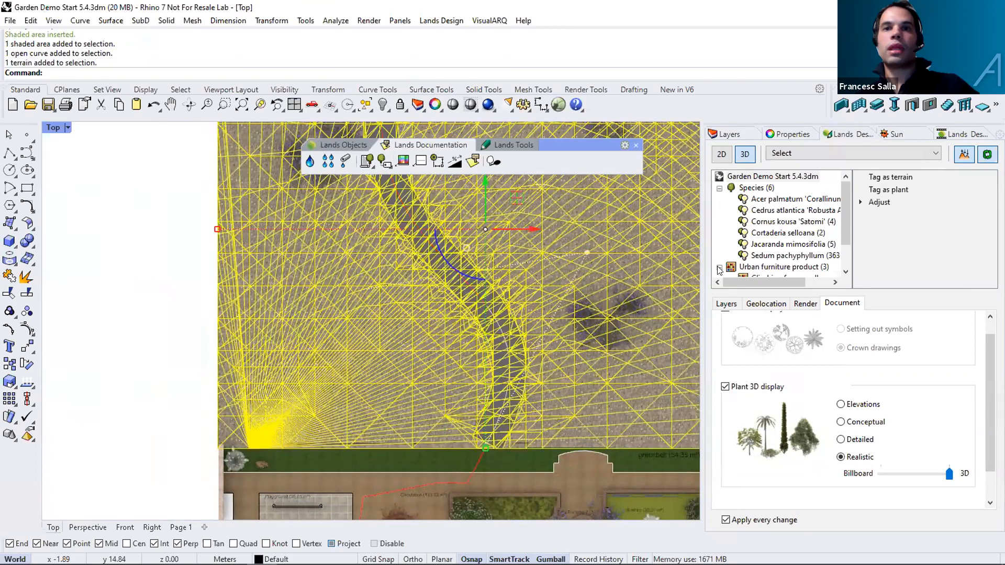
click(785, 304)
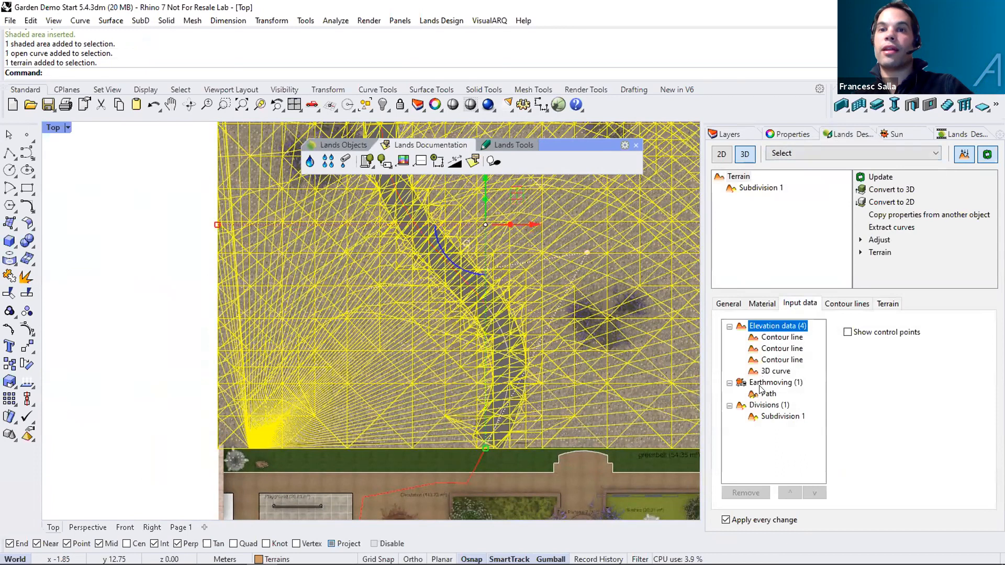
click(765, 396)
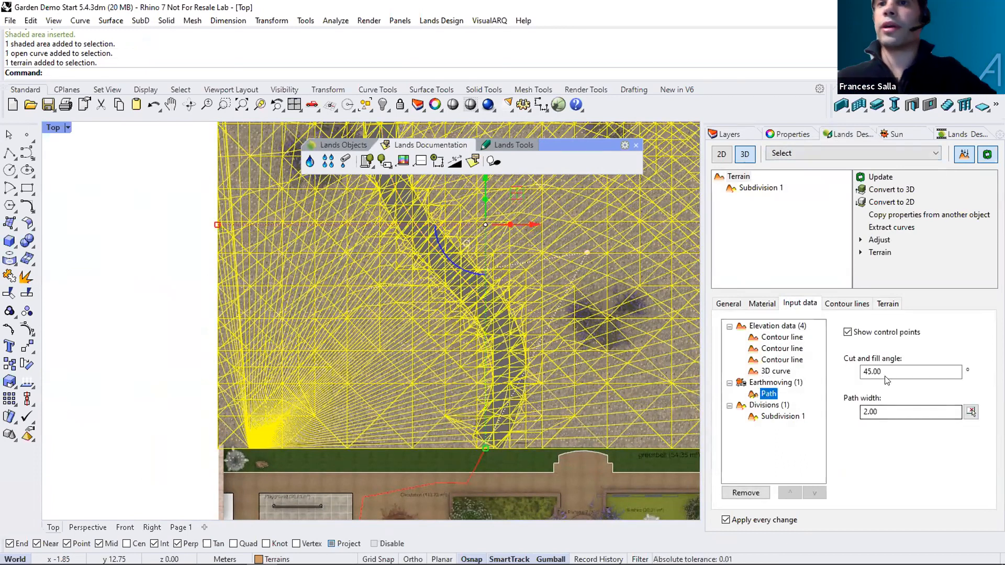
drag(885, 375, 839, 366)
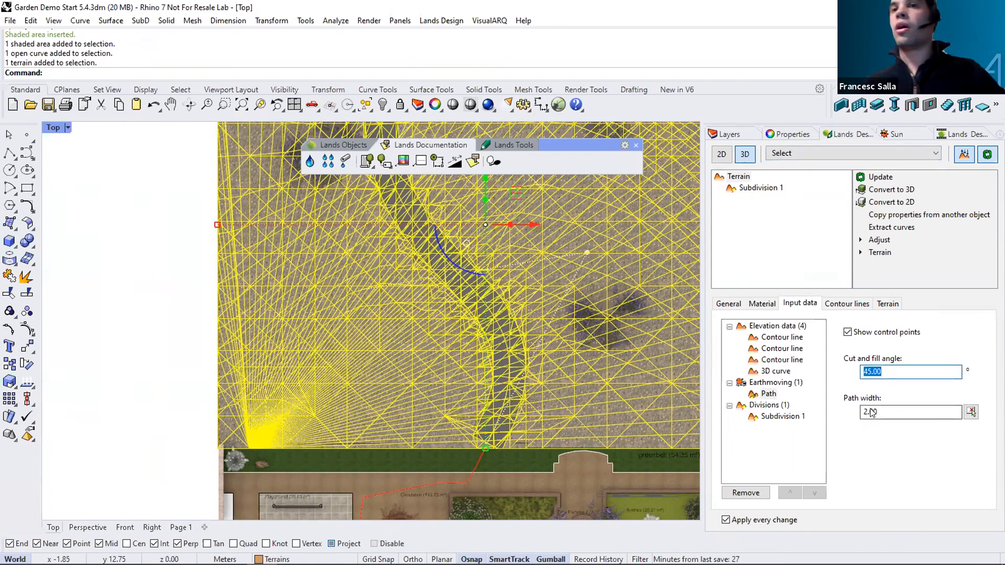
drag(879, 412, 858, 414)
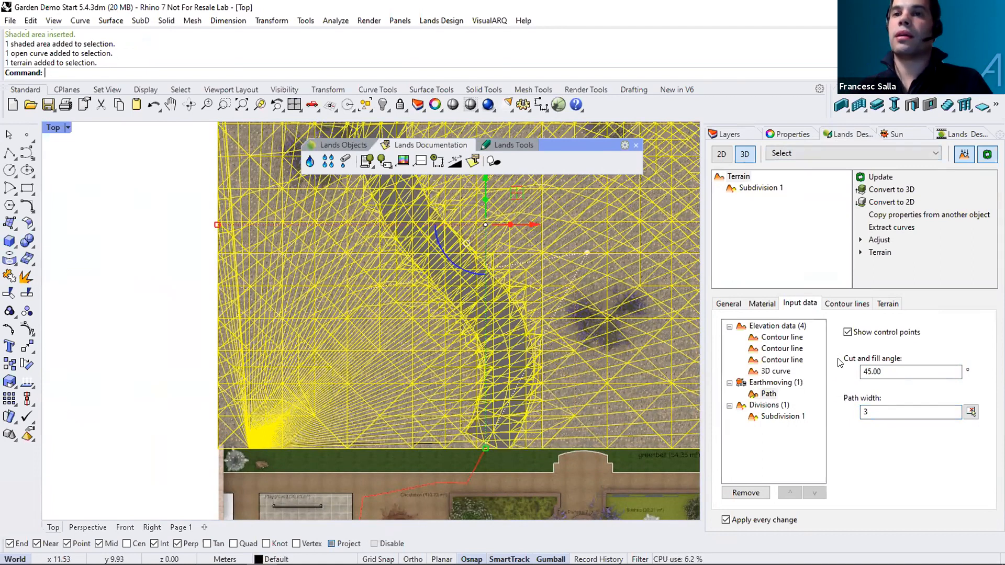
Enable the zone for the terrain's Subdivision 1 and set its hatch pattern to Grid60.
click(780, 416)
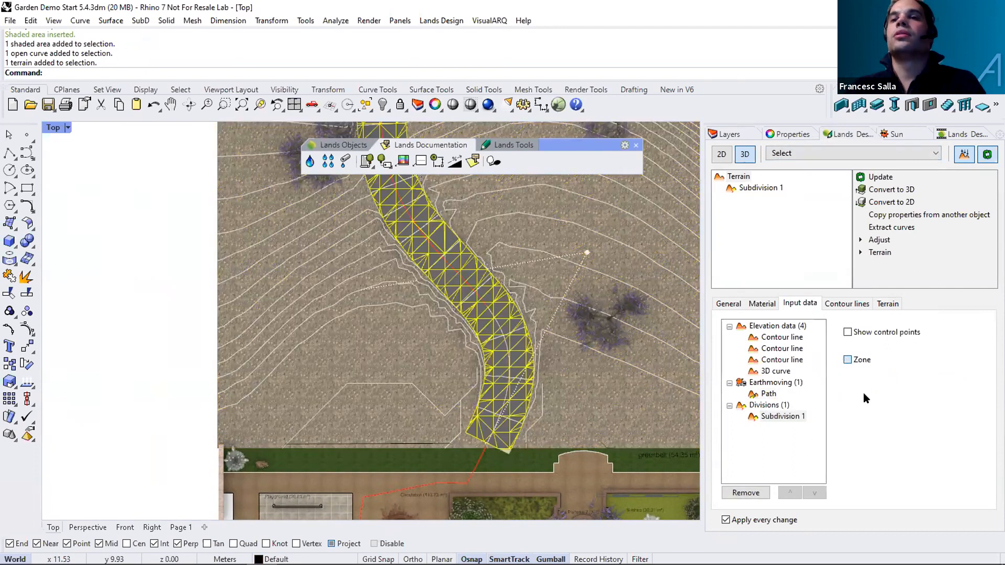
click(767, 187)
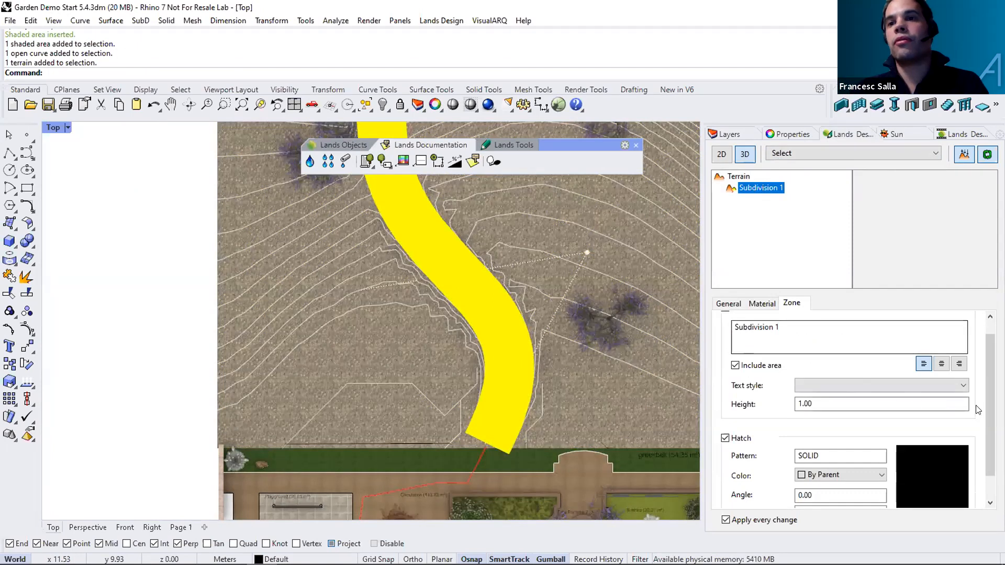
scroll(933, 474, down, 1)
click(930, 463)
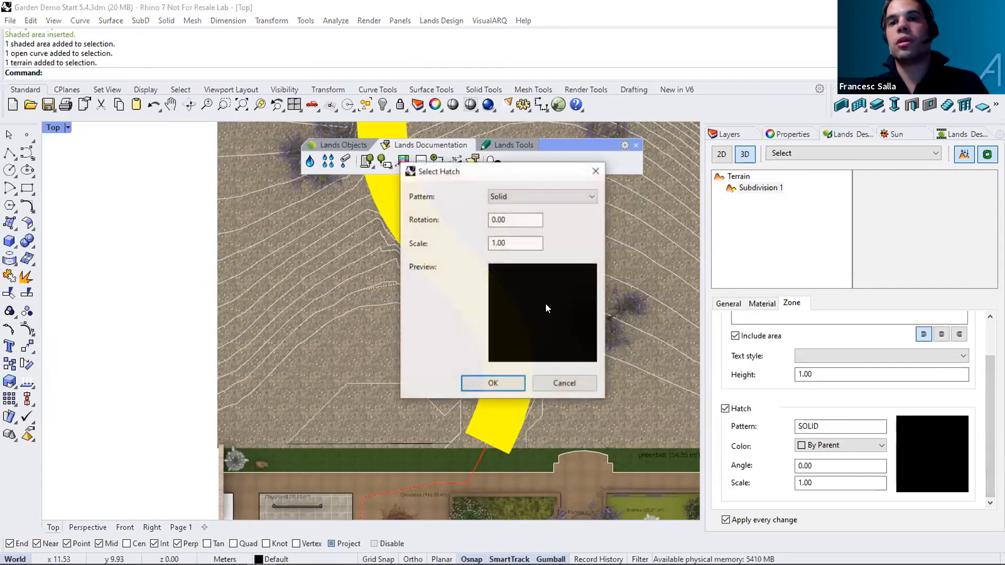
click(506, 195)
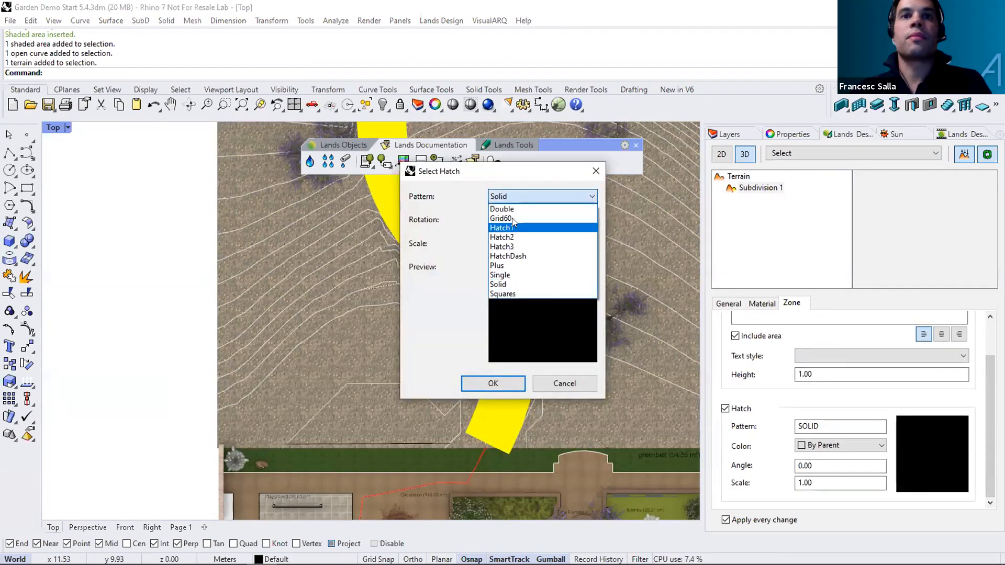
click(515, 229)
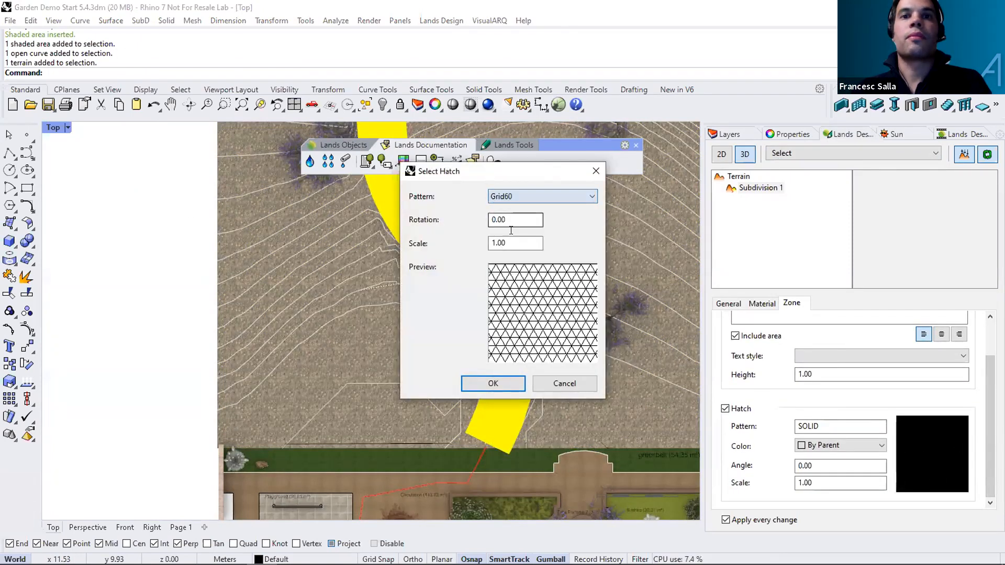
click(507, 384)
Switch the model to 2D display and deselect the terrain to inspect the path's hatch in plan.
click(722, 155)
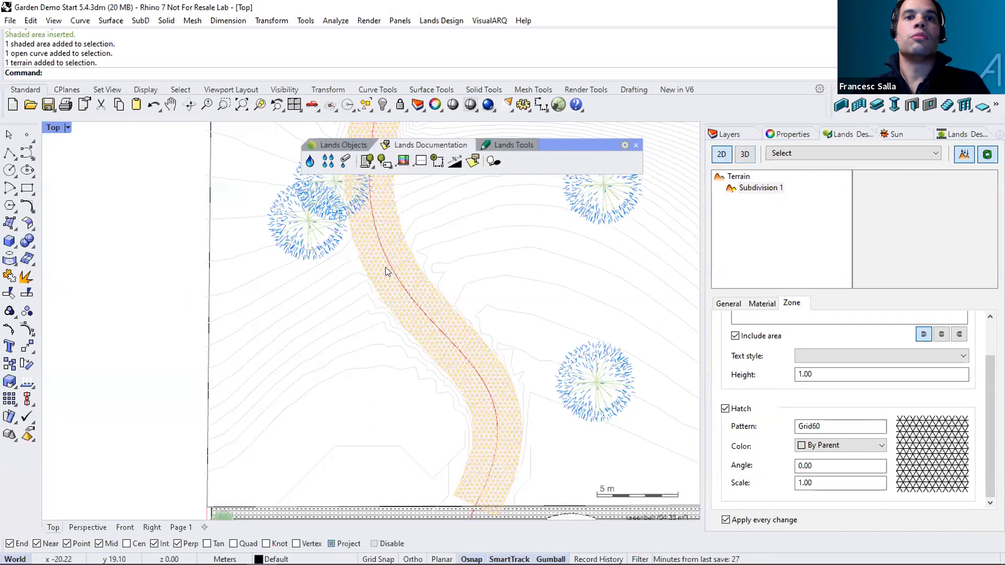
key(Escape)
scroll(469, 354, up, 2)
scroll(466, 359, up, 2)
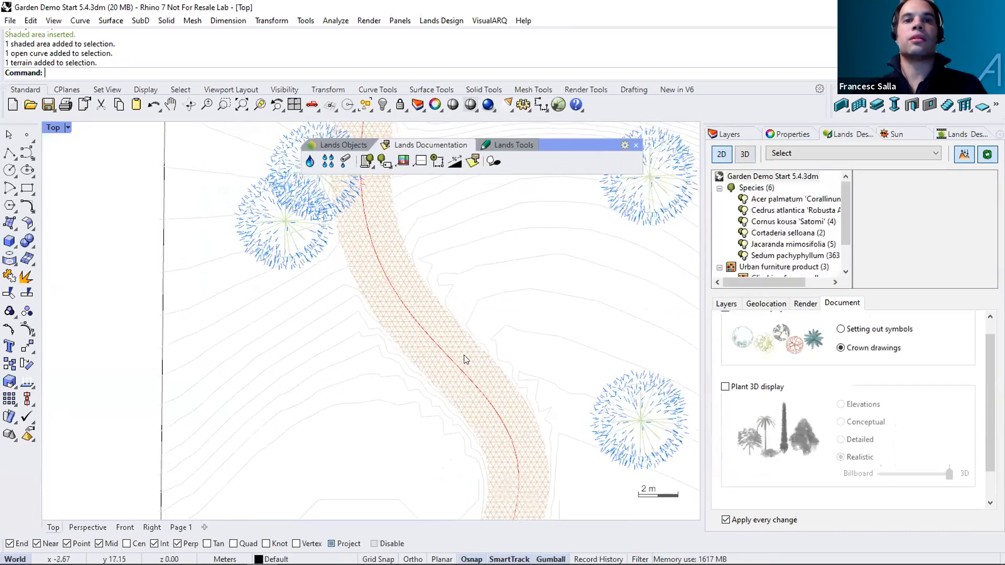
Select the terrain in plan and enable index contours every 5 contours for its contour lines.
scroll(465, 359, down, 4)
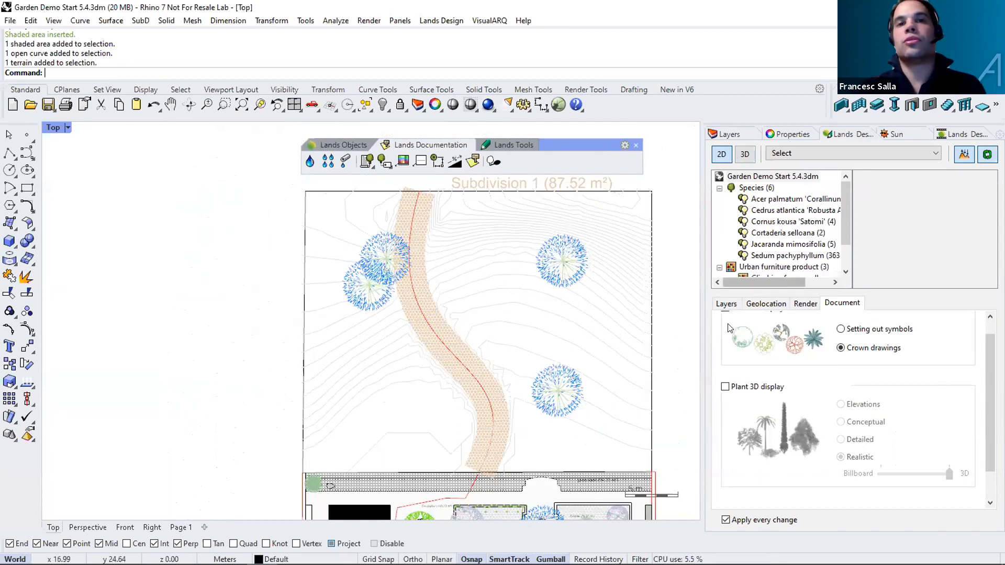
right_drag(655, 319, 634, 314)
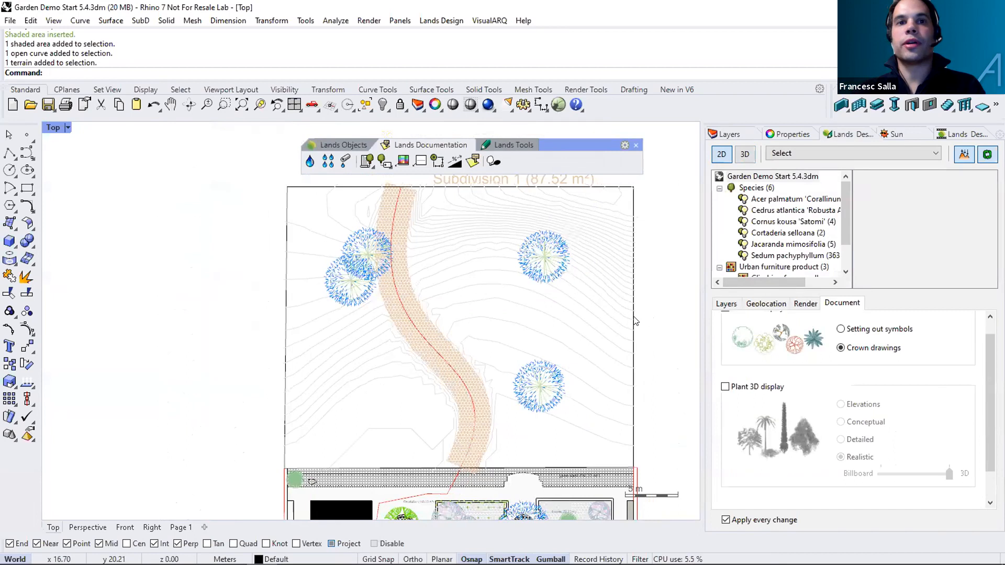
scroll(545, 324, up, 4)
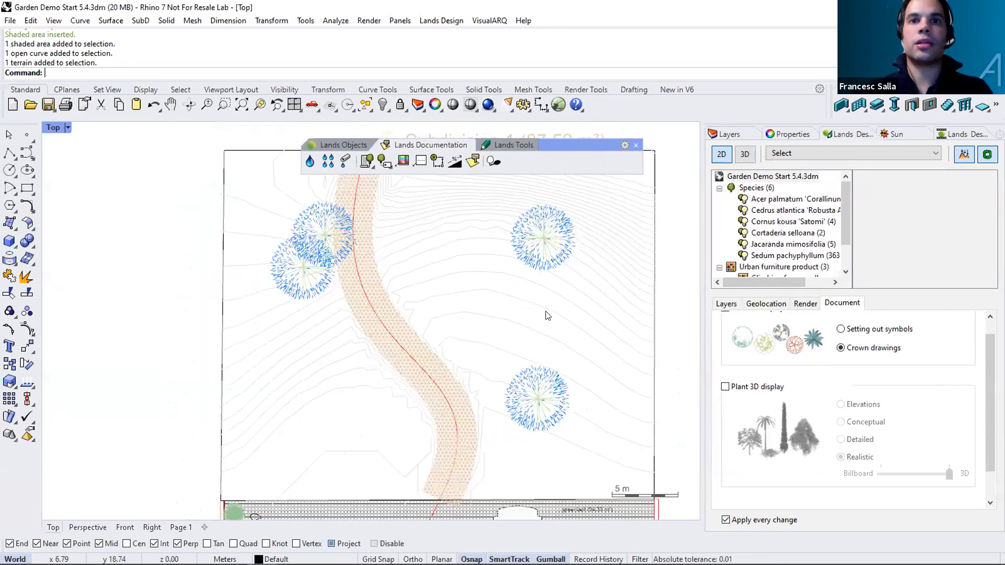
click(561, 294)
right_drag(562, 292, 553, 336)
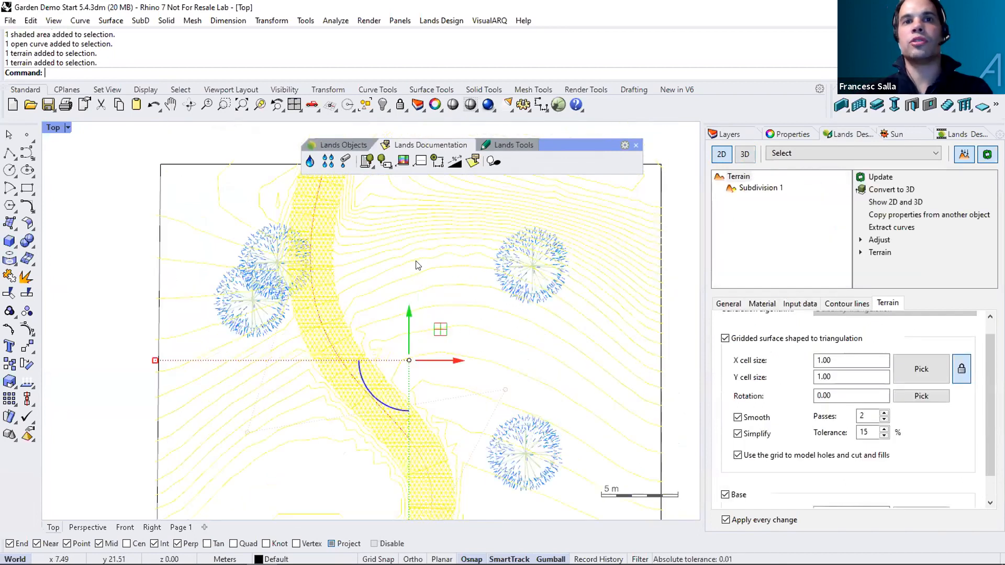
click(866, 303)
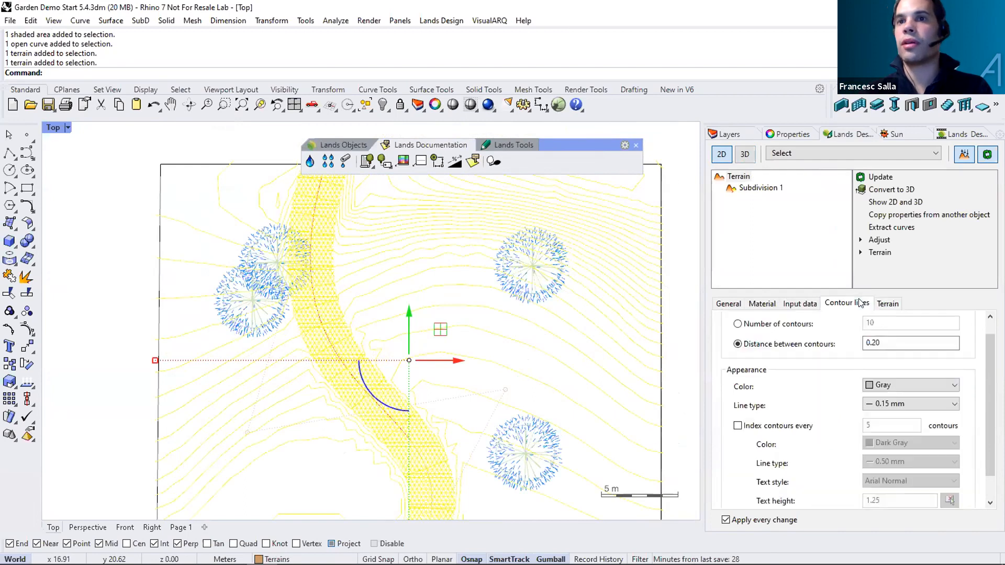
click(735, 424)
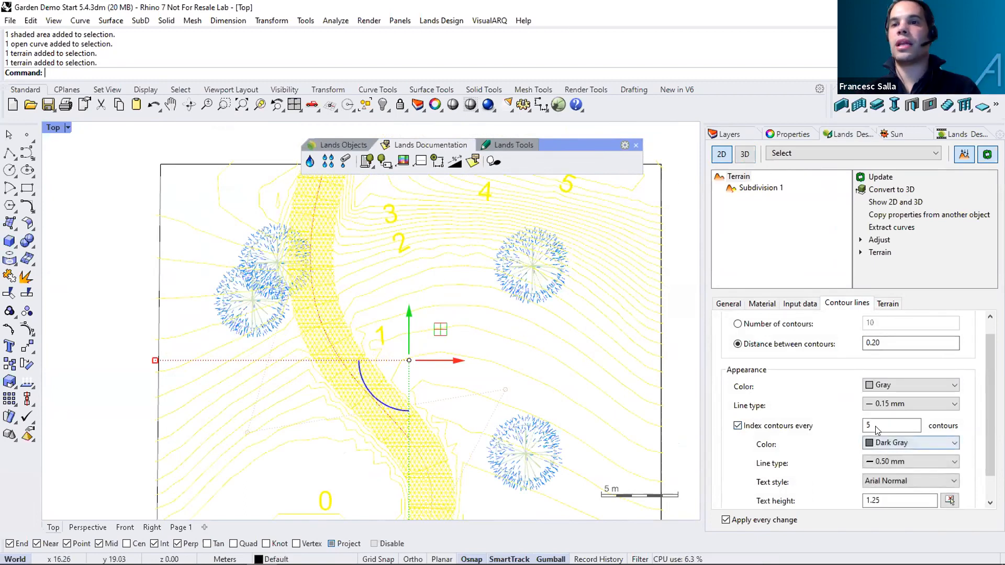
Set the index contours' text height to 0.5 and deselect the terrain to inspect the elevation labels in plan.
double_click(893, 501)
text(0.5)
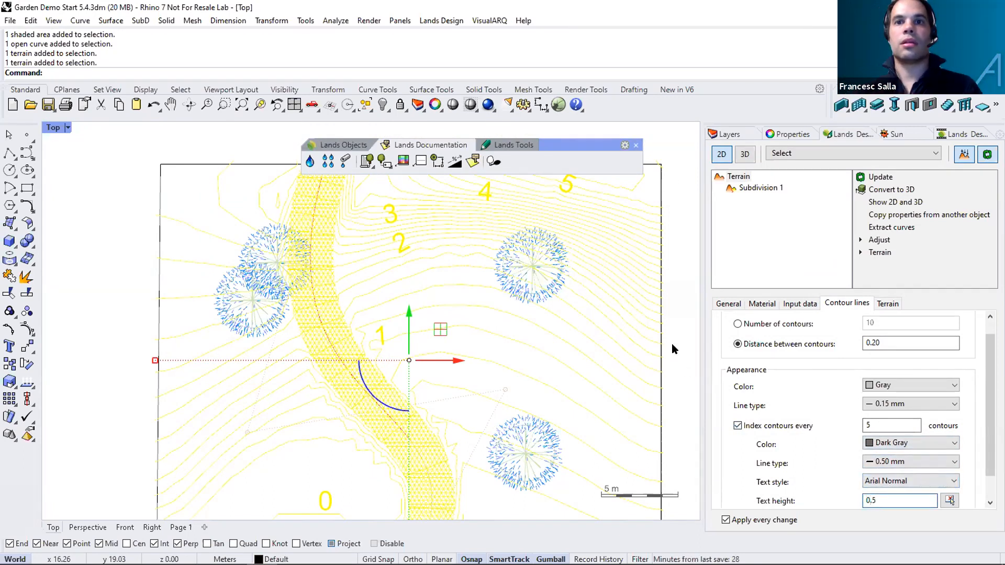
key(Return)
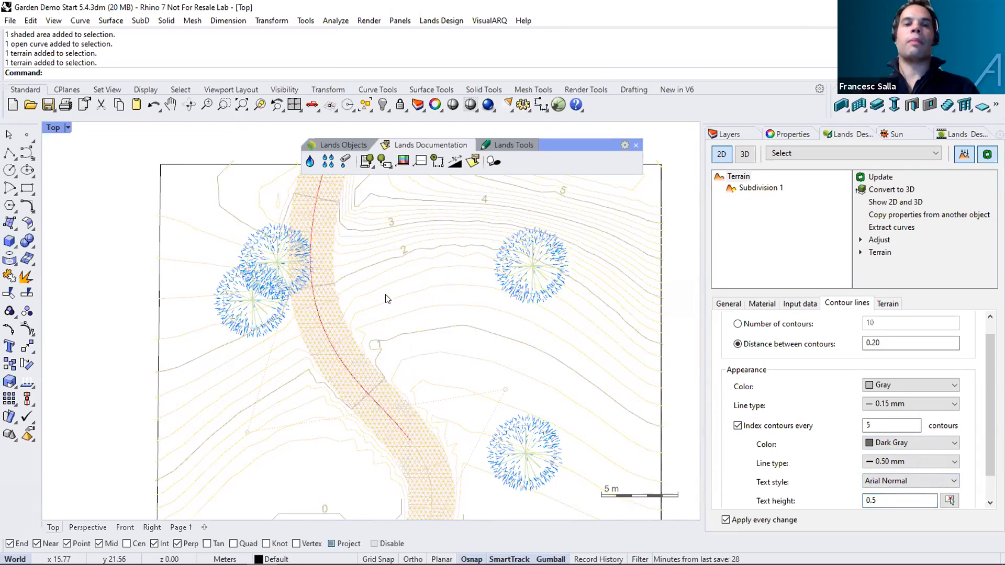
key(Escape)
key(Up)
key(Up)
key(Right)
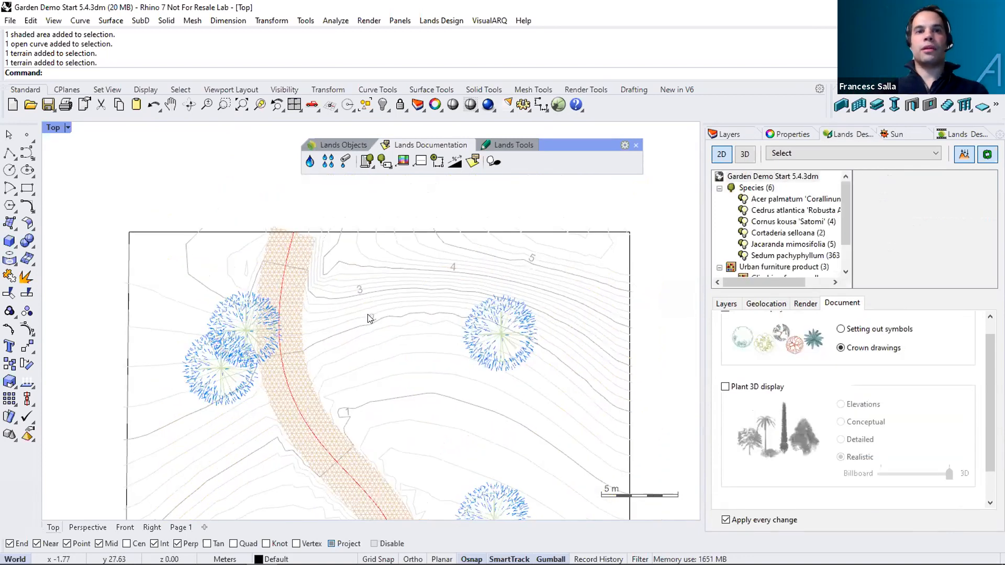
scroll(370, 319, up, 4)
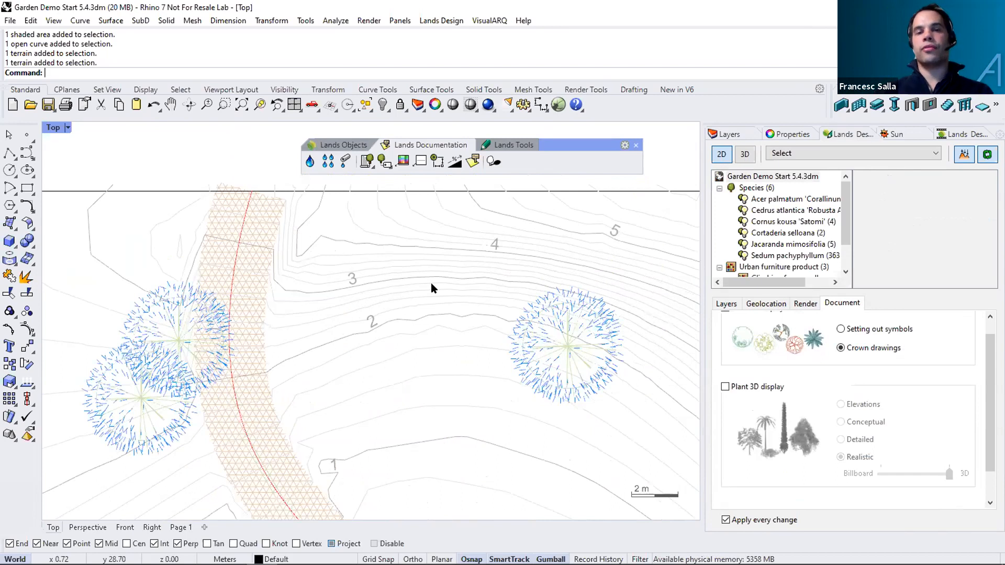
scroll(471, 293, down, 4)
scroll(471, 293, down, 2)
scroll(411, 315, up, 1)
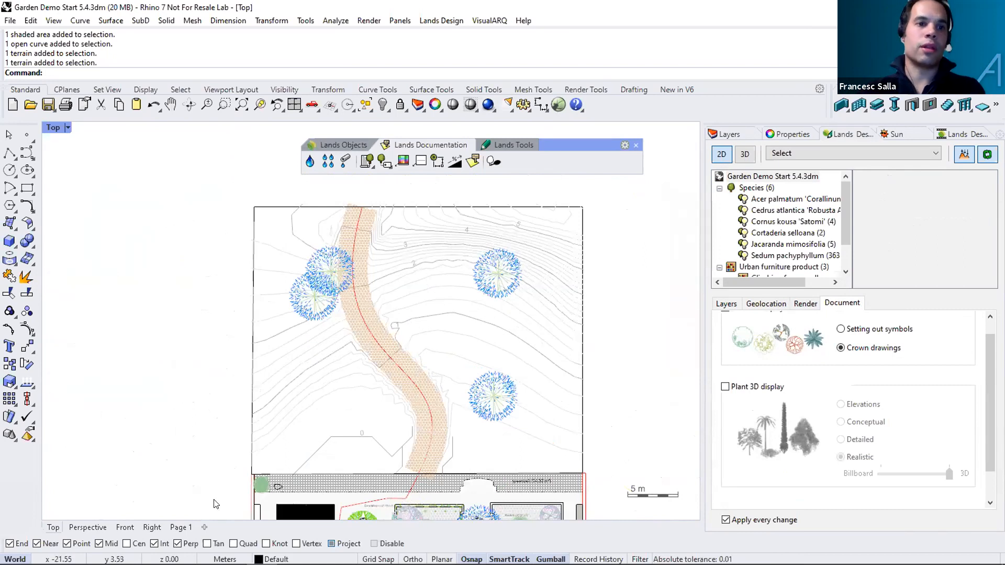
Switch the model to 3D display and view the terrain path up close in perspective.
click(743, 155)
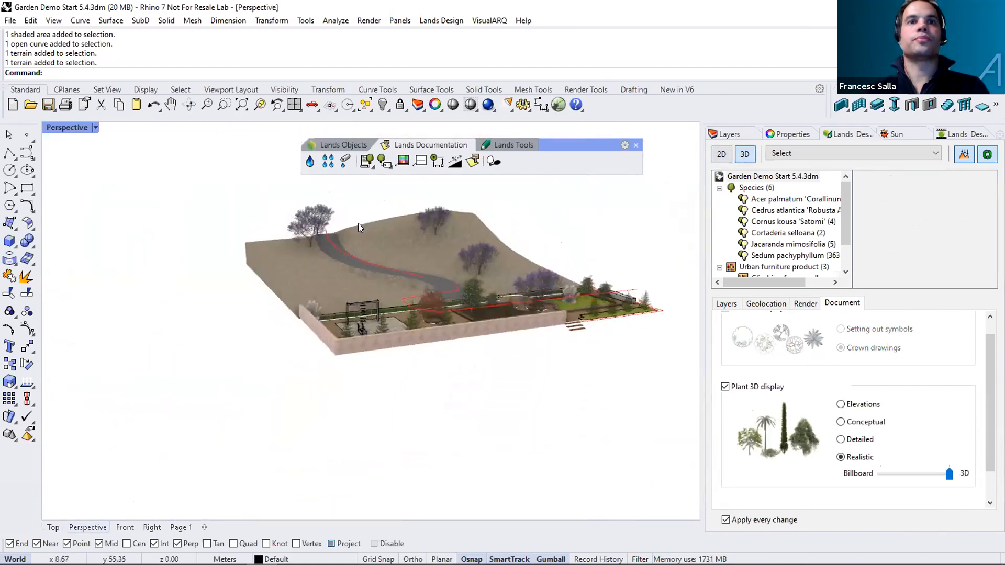
scroll(358, 223, up, 3)
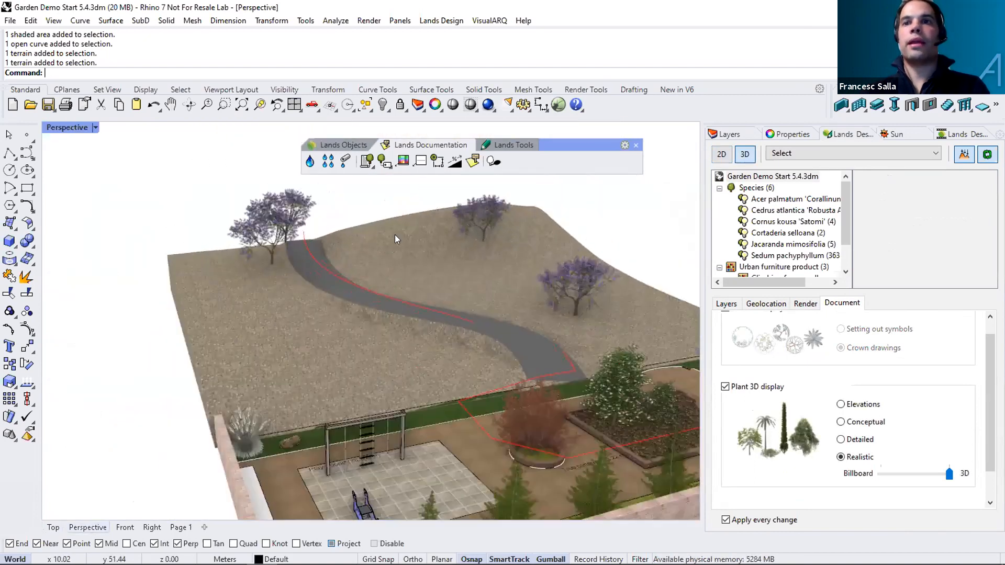
scroll(395, 236, up, 2)
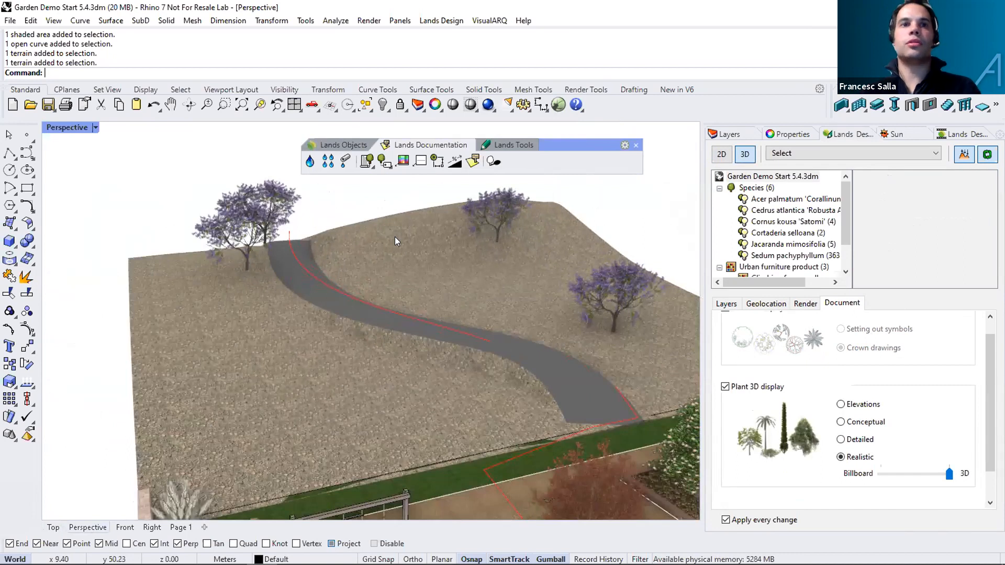
Bring up the terrain tools among the Lands Objects to review them, and dismiss them.
click(358, 146)
click(514, 165)
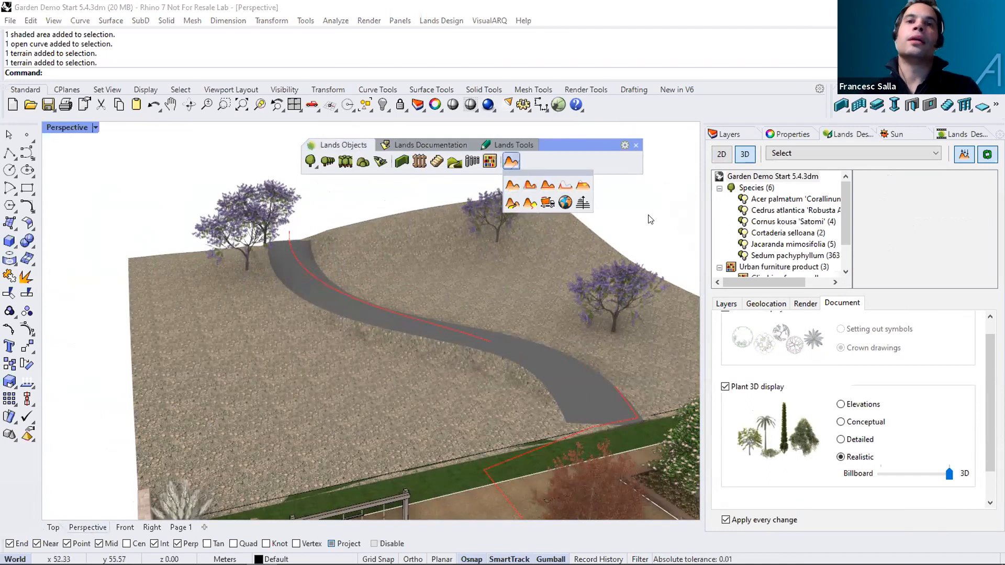
click(624, 202)
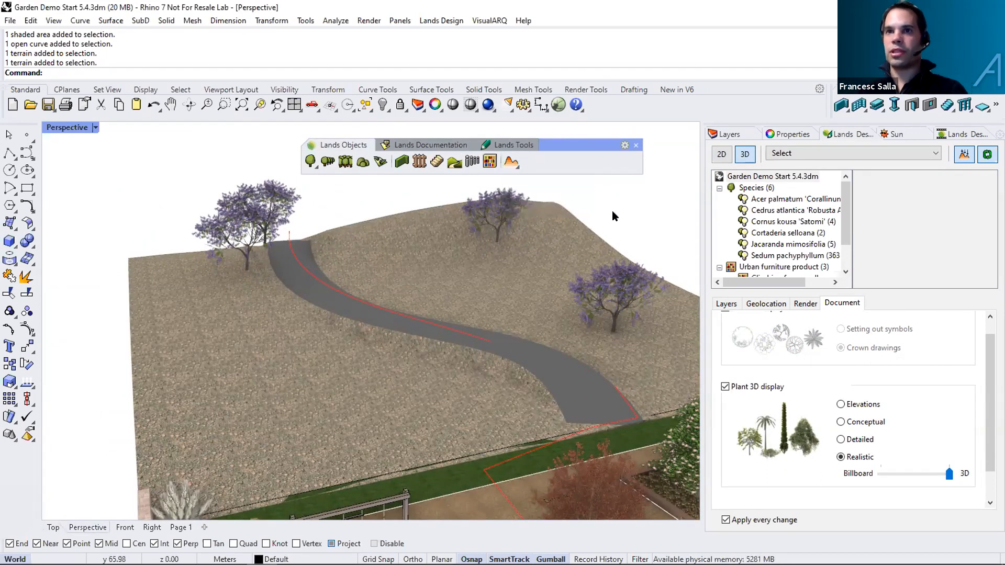
Show the layer list and select the Srf sublayer of Terrain data.
right_drag(530, 378, 499, 382)
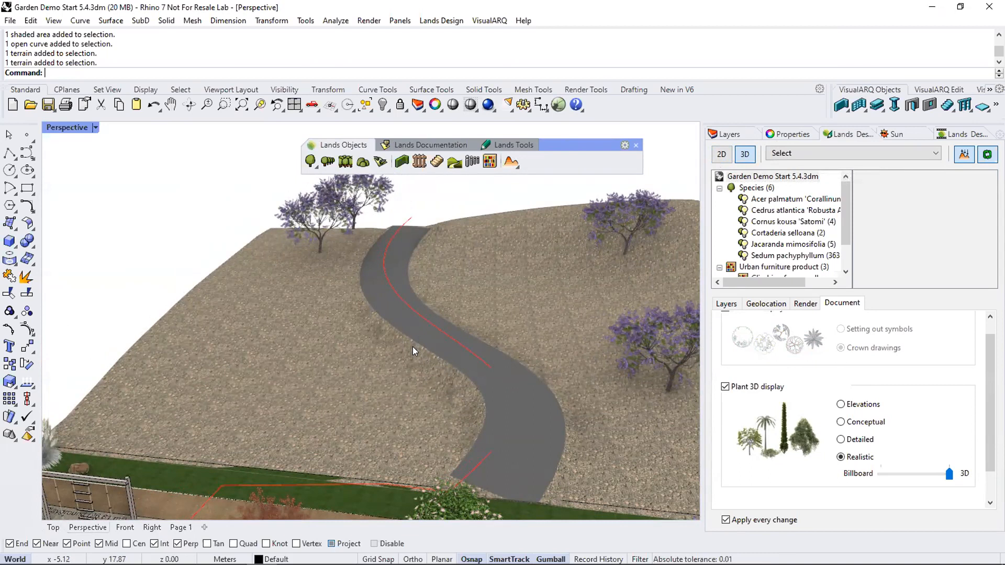
scroll(412, 347, down, 4)
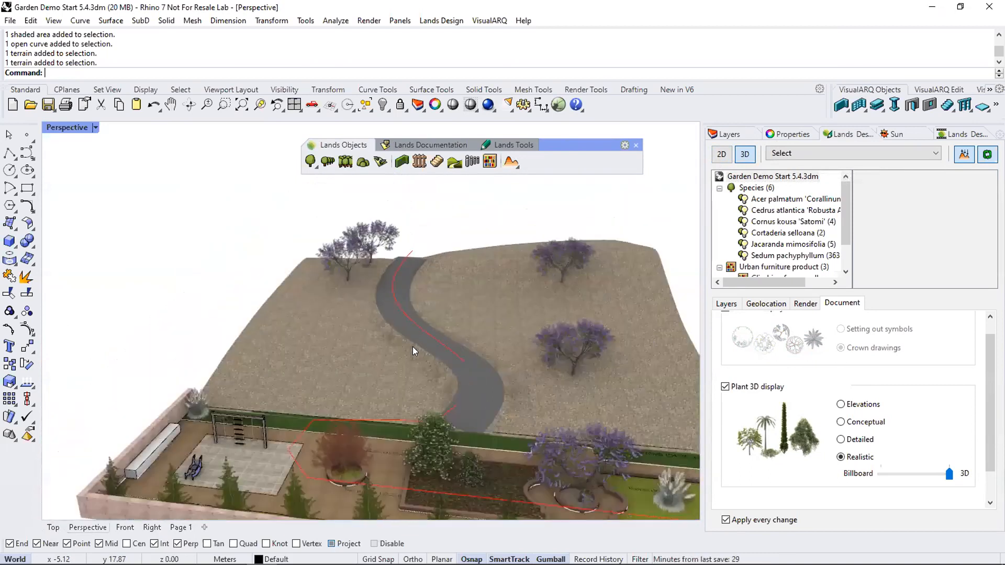
right_drag(415, 346, 519, 319)
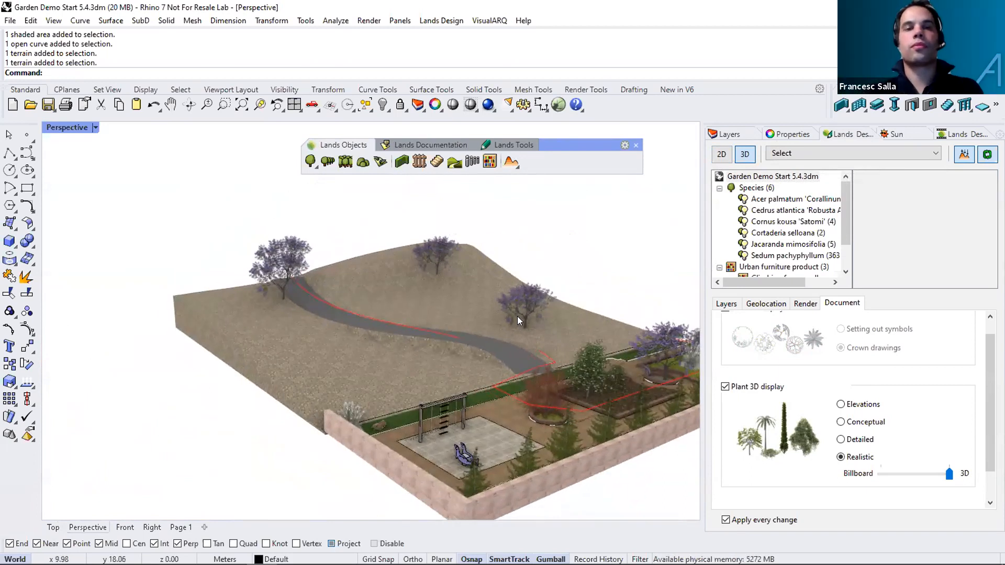
click(749, 133)
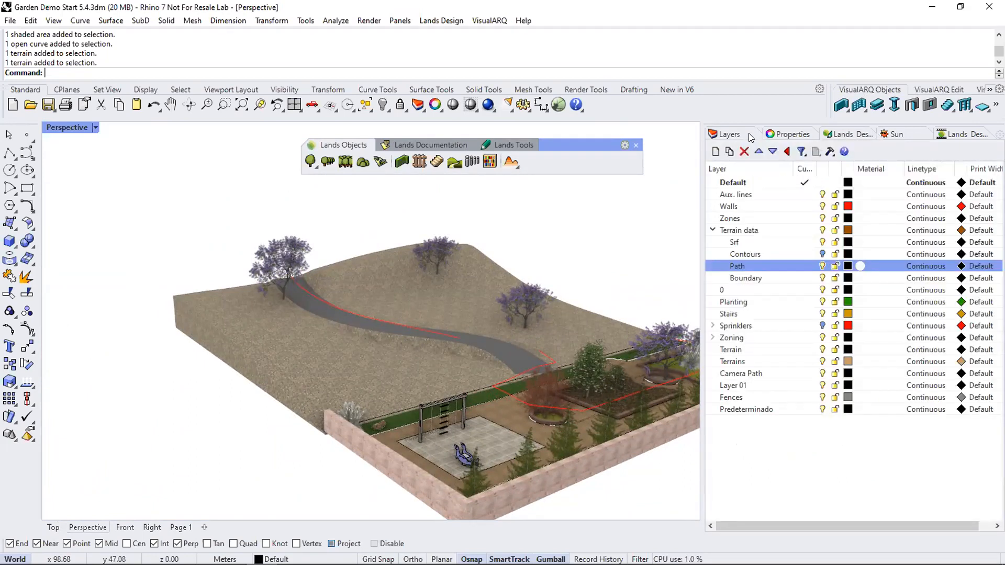
click(818, 242)
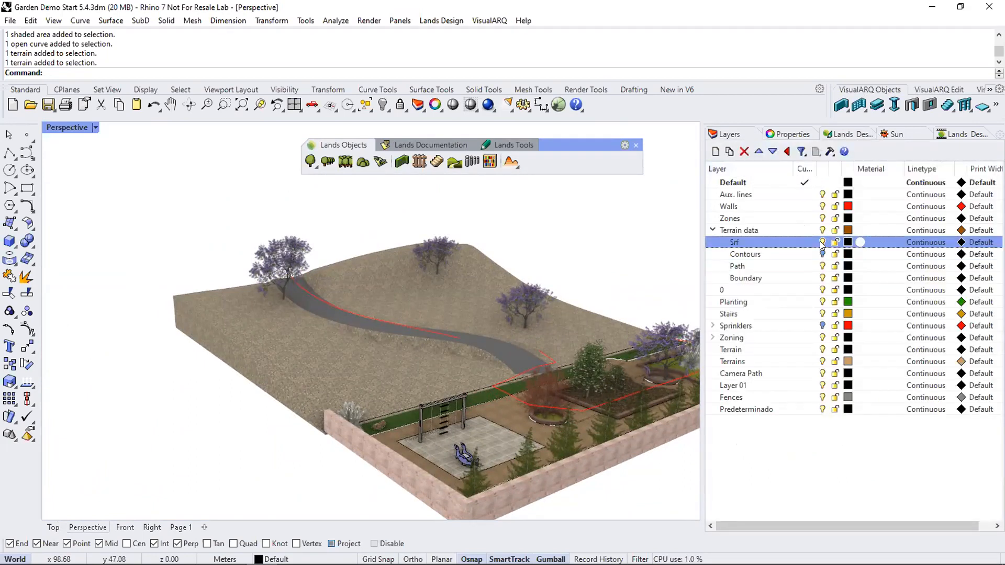
Start a corner-to-corner plane surface in the perspective view of the terrain.
right_drag(643, 239, 627, 262)
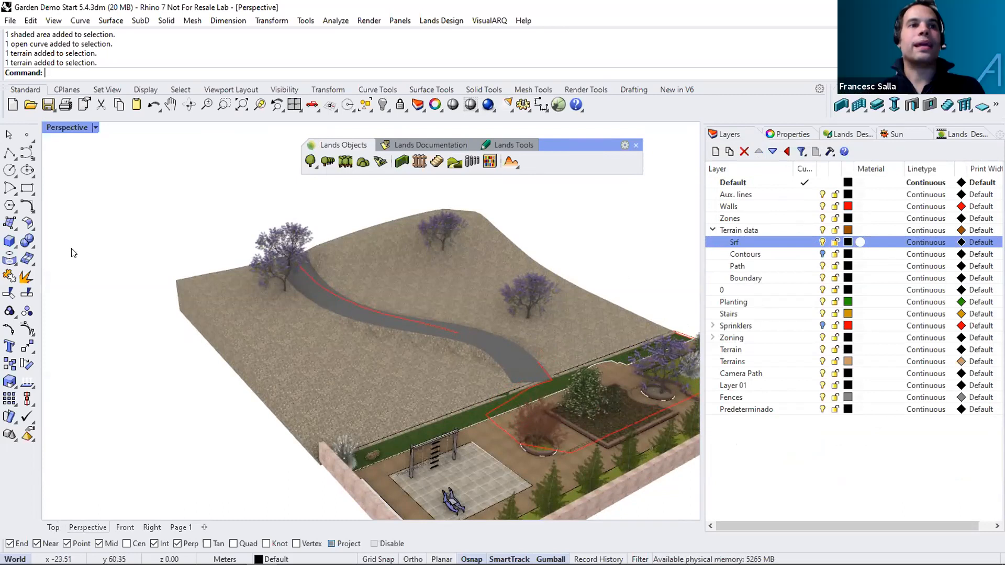
click(11, 225)
click(28, 230)
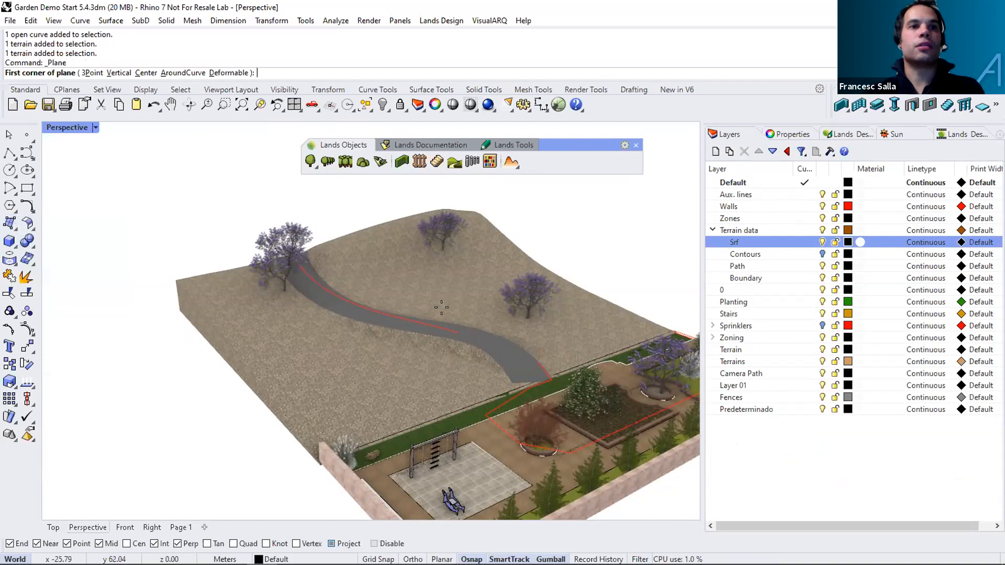
Create a rectangular plane surface by two corners in the empty area beside the garden terrain.
scroll(238, 358, down, 5)
scroll(238, 359, up, 4)
click(234, 358)
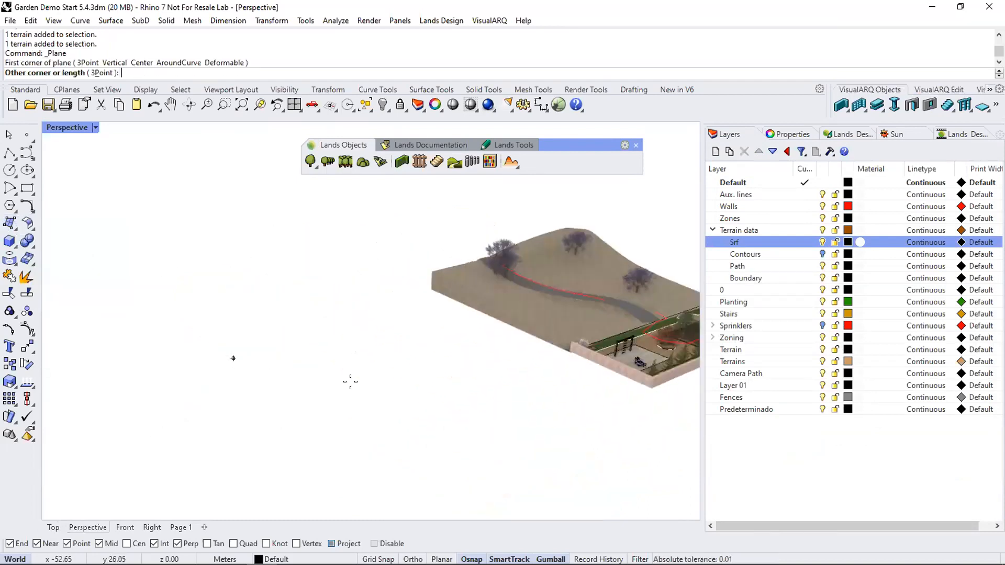
click(518, 390)
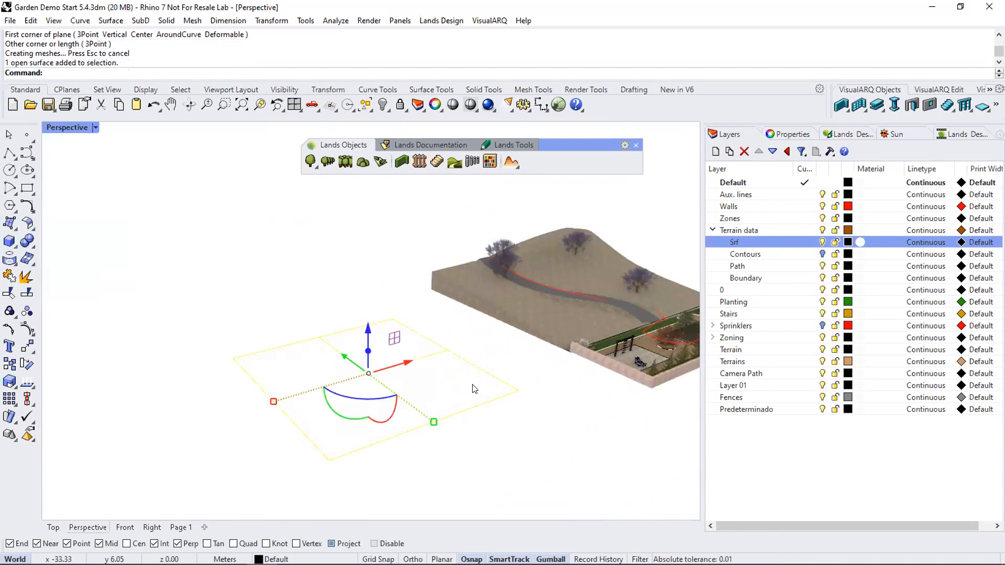
Rebuild the new plane surface to give it an editable grid of control points.
text(Rebuild)
key(Return)
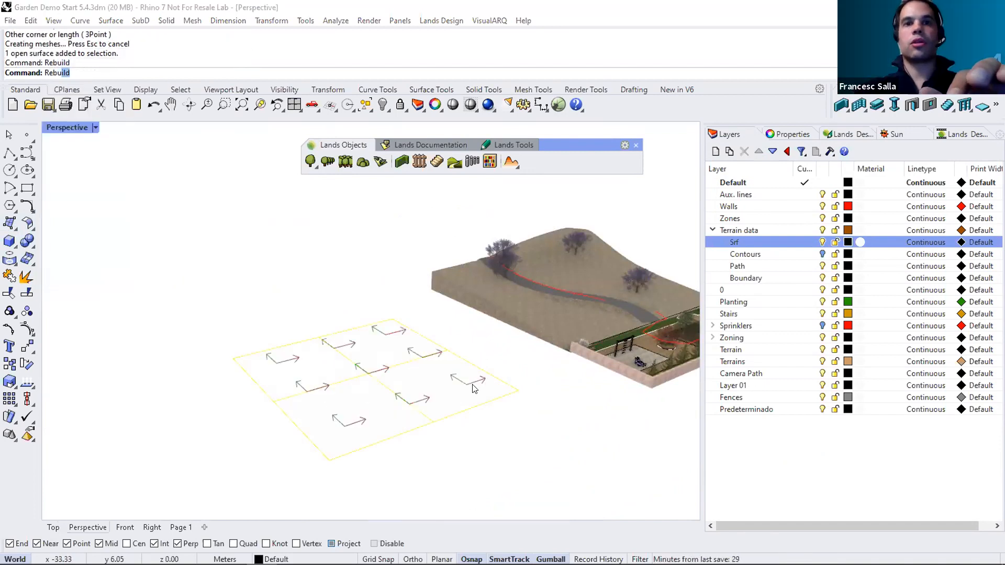
click(451, 390)
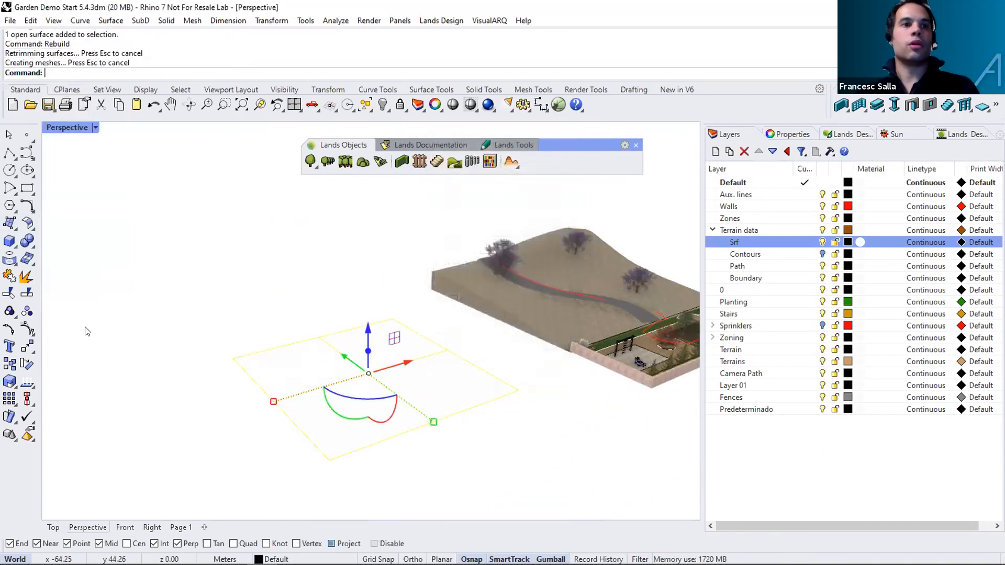
Show the rebuilt surface's control points and raise the group at one back corner to form a hill.
click(27, 328)
drag(233, 313, 337, 401)
drag(296, 335, 292, 275)
right_drag(253, 268, 325, 321)
key(Escape)
click(326, 325)
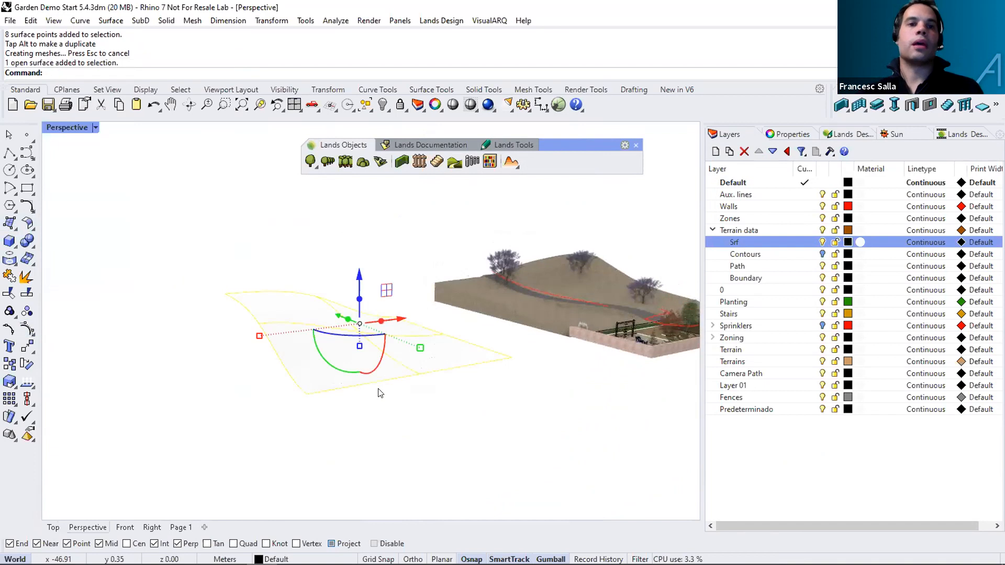
ctrl+drag(359, 298, 340, 387)
key(ctrl+z)
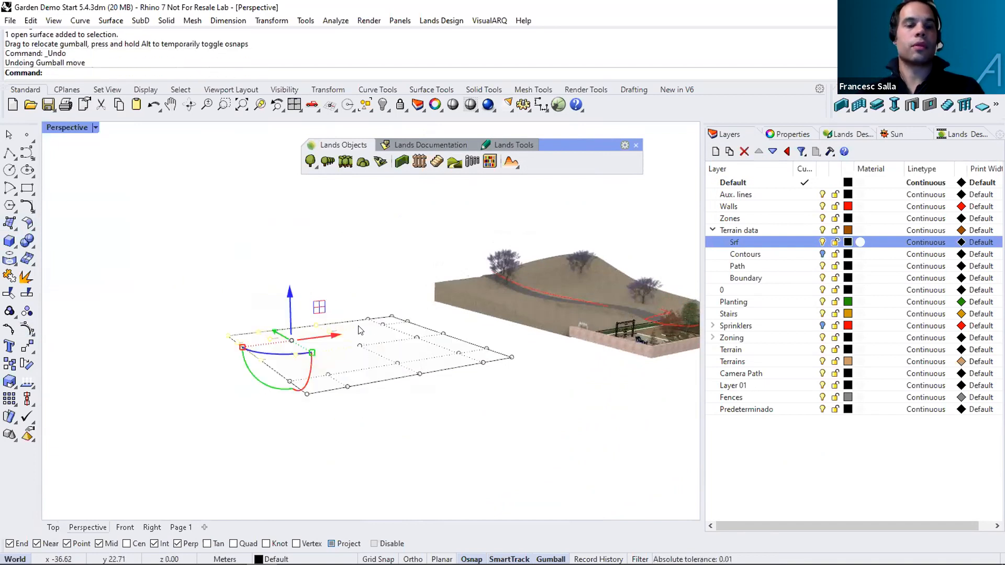
key(ctrl+y)
Extrude the hill surface downward about 15 m with ExtrudeSrf, using the Solid=Yes option.
click(330, 327)
text(Extr)
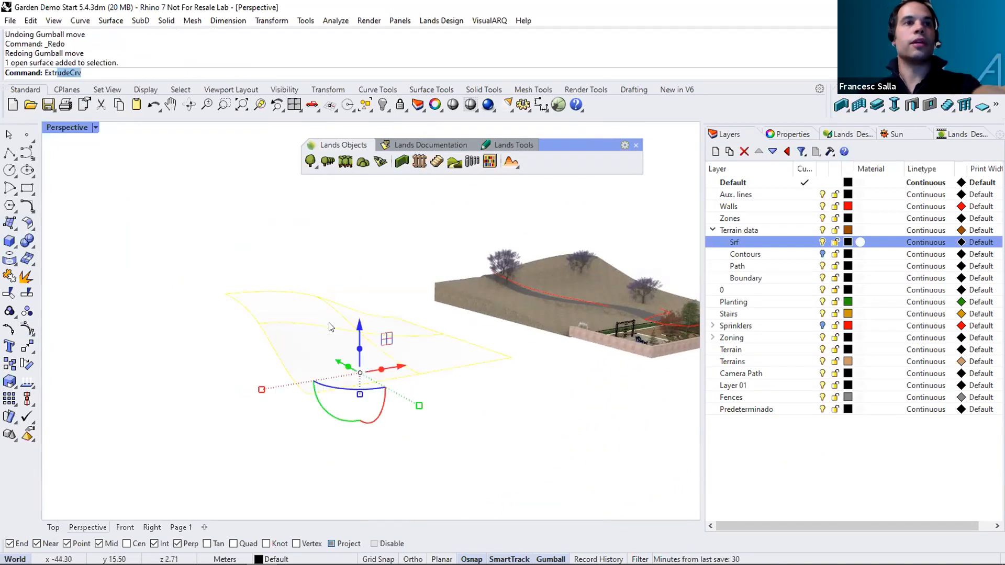
text(udeSrf)
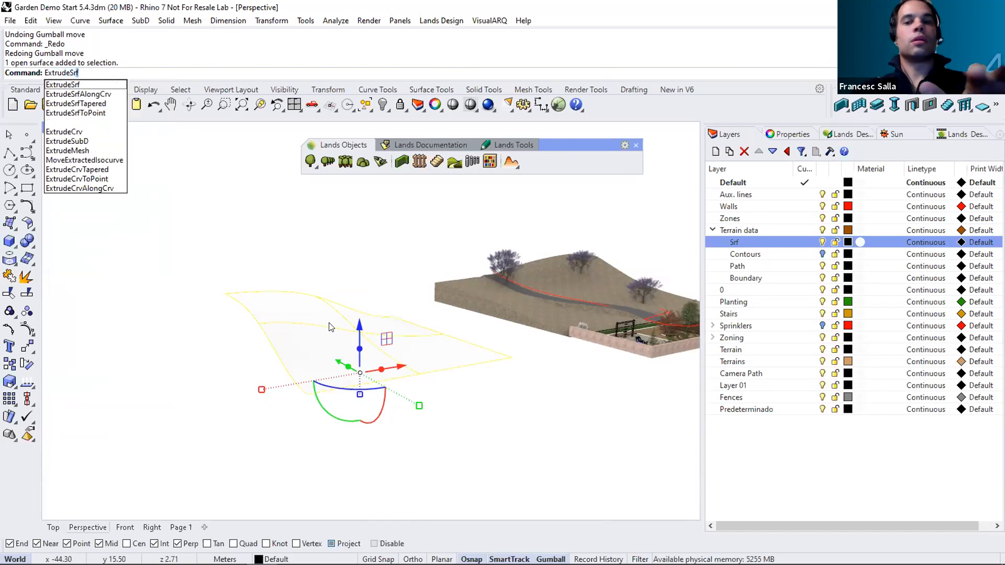
key(Return)
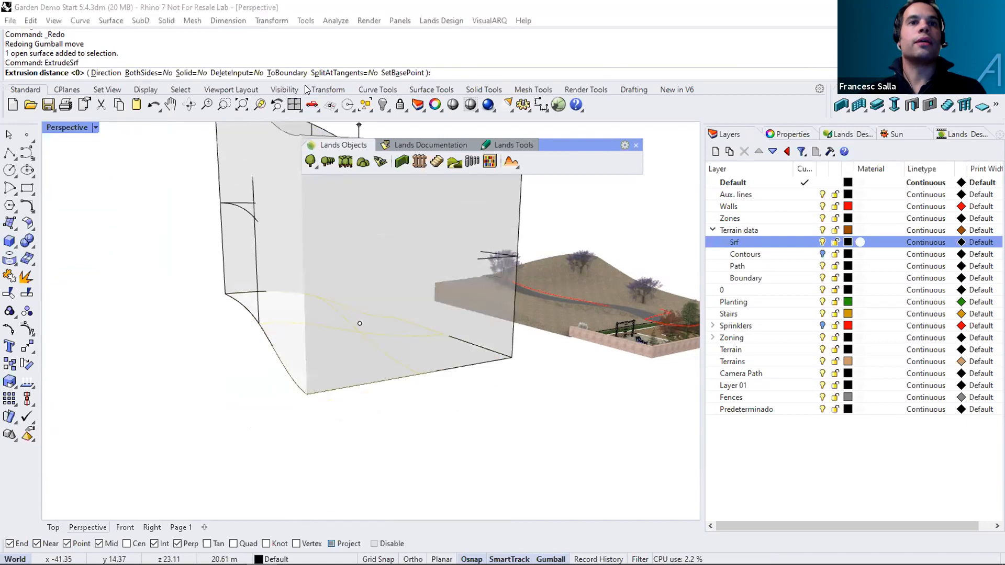
click(187, 73)
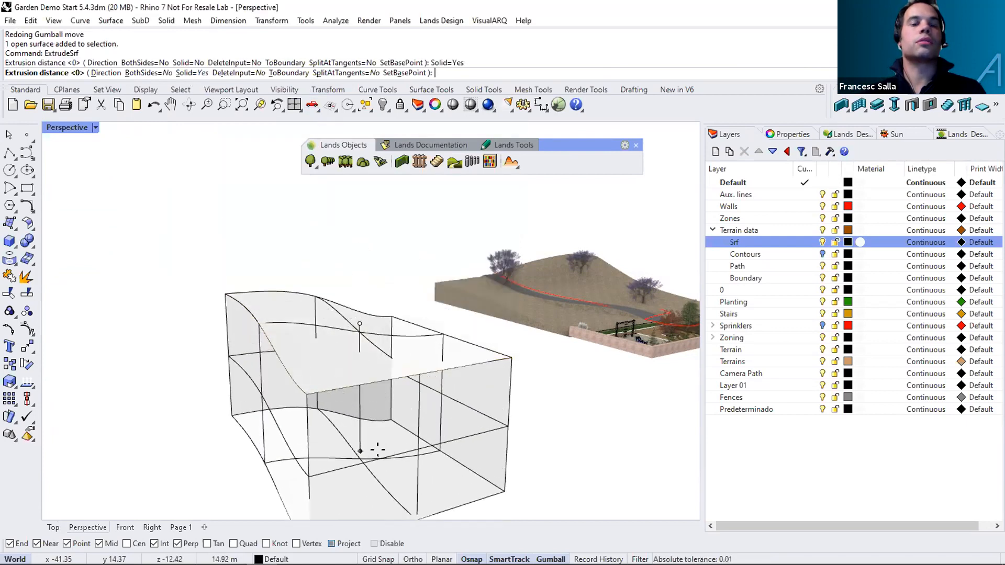
click(376, 446)
Draw a box around the extruded hill solid, larger than it in plan and extending downward past its underside.
scroll(415, 357, down, 2)
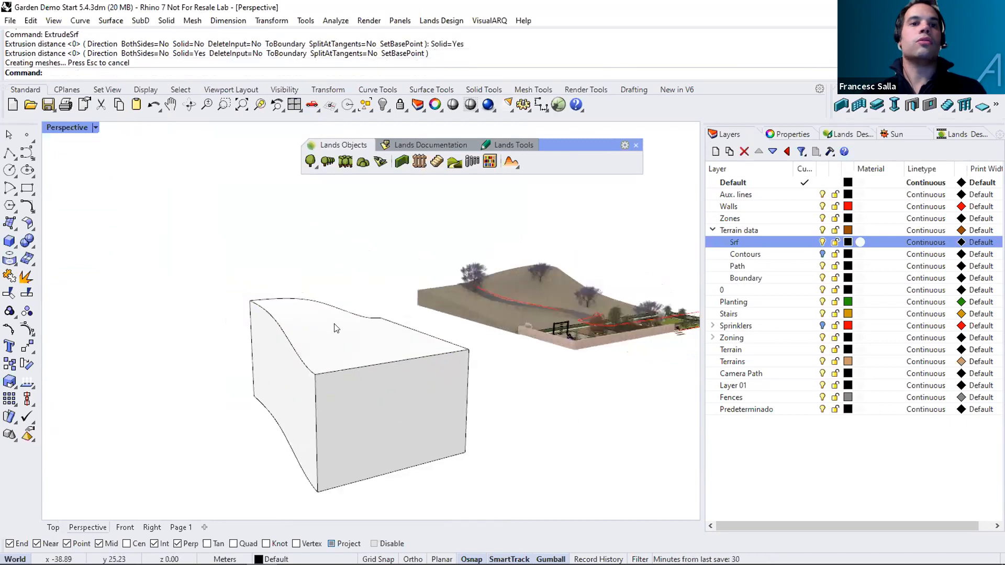
click(9, 241)
right_drag(403, 372, 285, 397)
click(237, 365)
click(433, 476)
right_drag(433, 475, 440, 453)
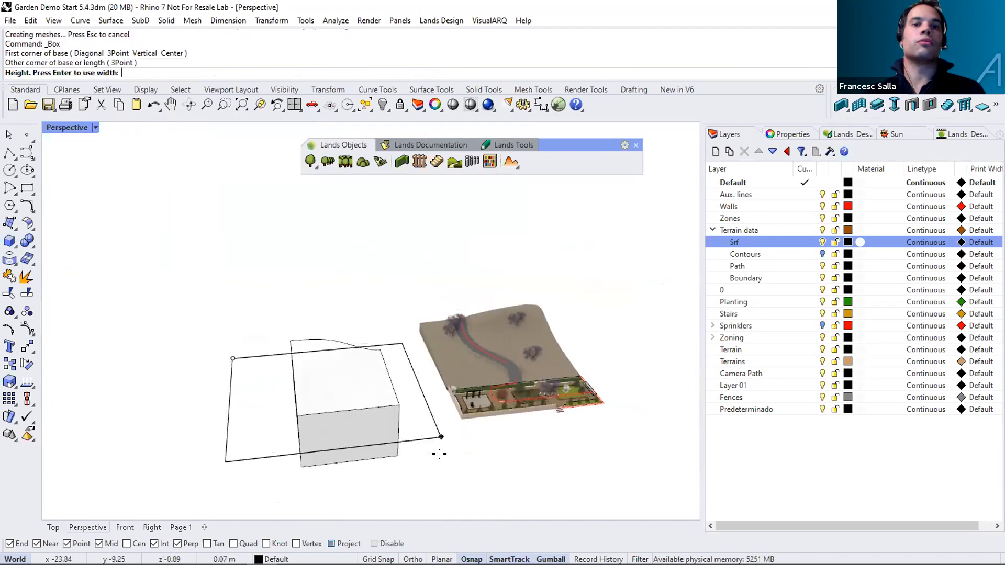
click(453, 492)
Lower the box slightly so its top face sits just below the front edge of the hill surface.
right_drag(453, 492, 319, 390)
scroll(319, 389, up, 3)
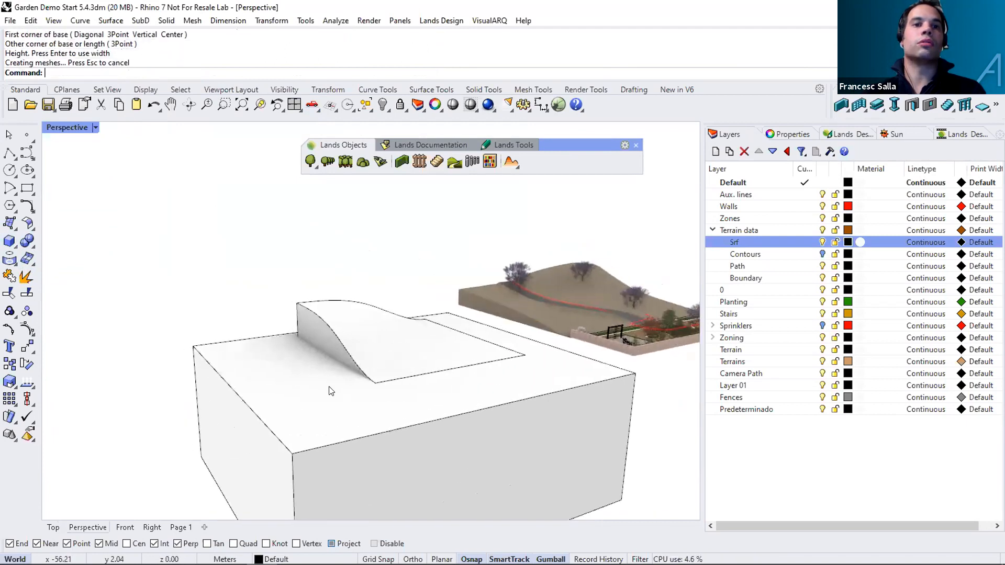
click(334, 344)
drag(397, 377, 399, 391)
click(268, 296)
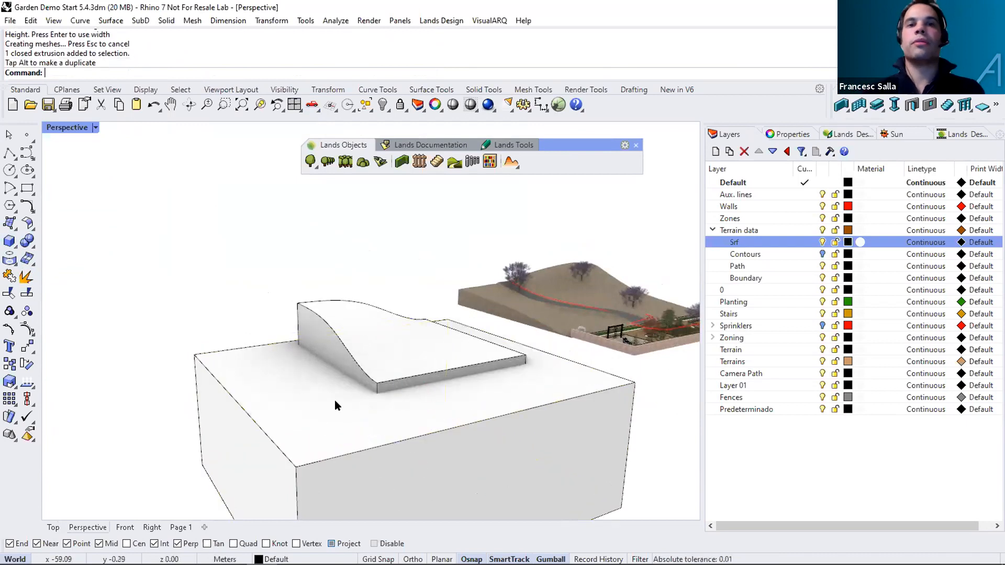
Subtract the box from the extruded hill solid with a Boolean difference to give it a flat base.
click(32, 243)
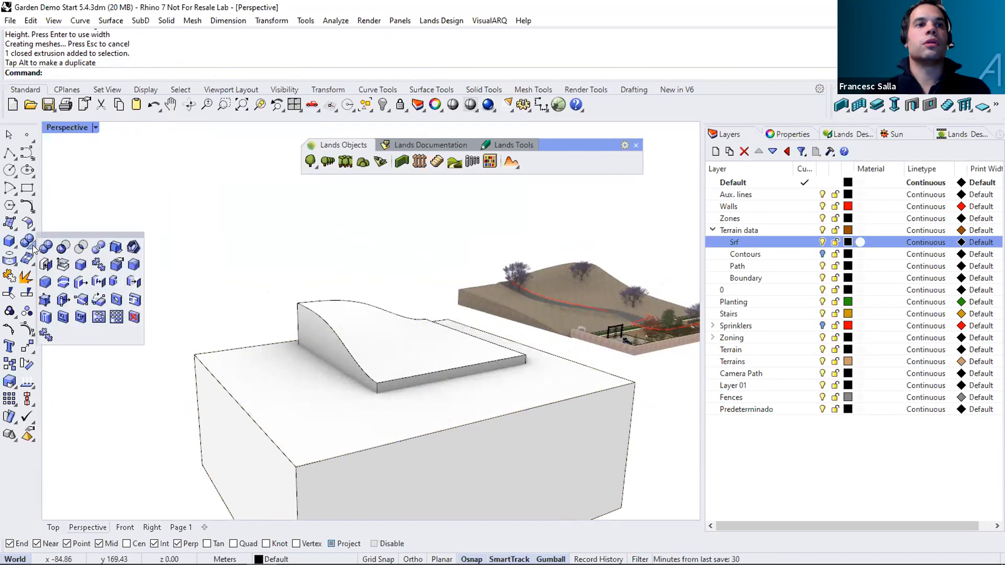
click(57, 252)
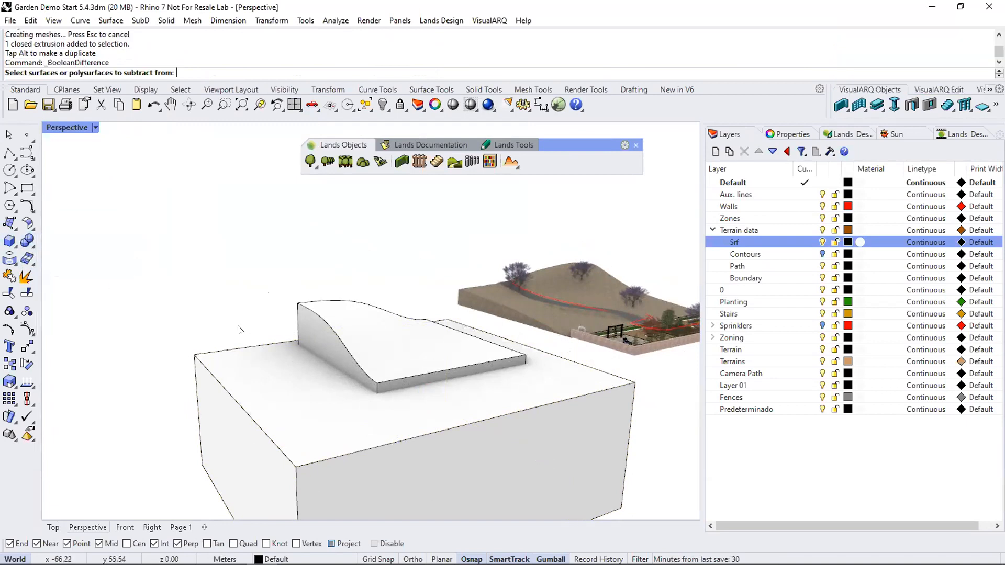
click(311, 321)
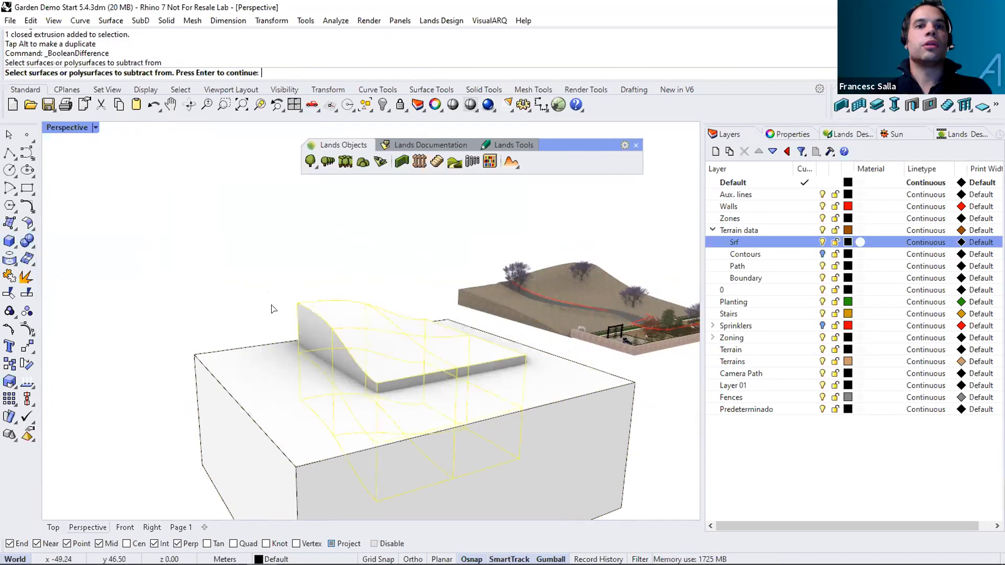
right_click(268, 304)
click(254, 421)
right_click(189, 292)
right_drag(292, 338, 283, 355)
Select the flat-based hill polysurface and move it away from the original open surface.
click(313, 347)
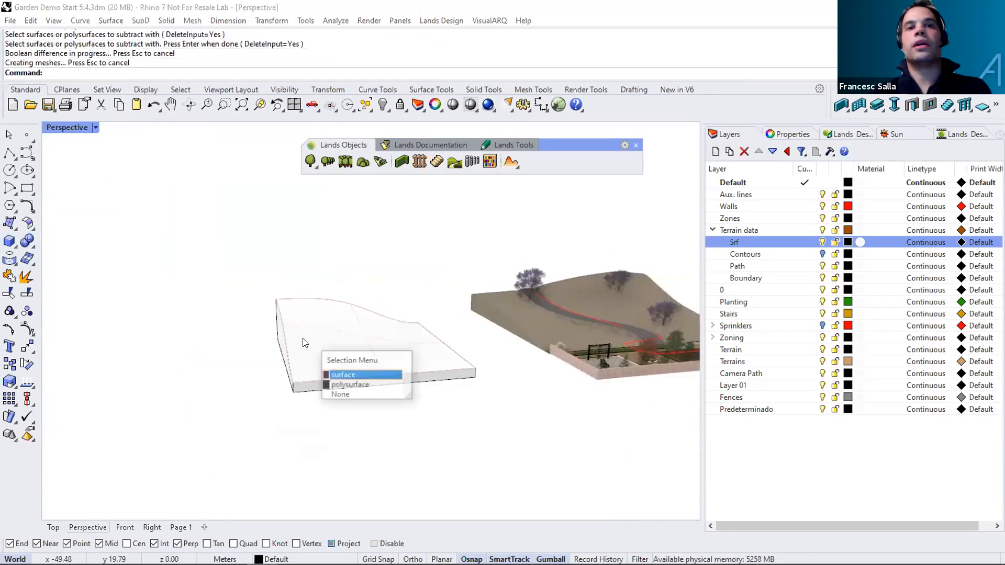
click(326, 384)
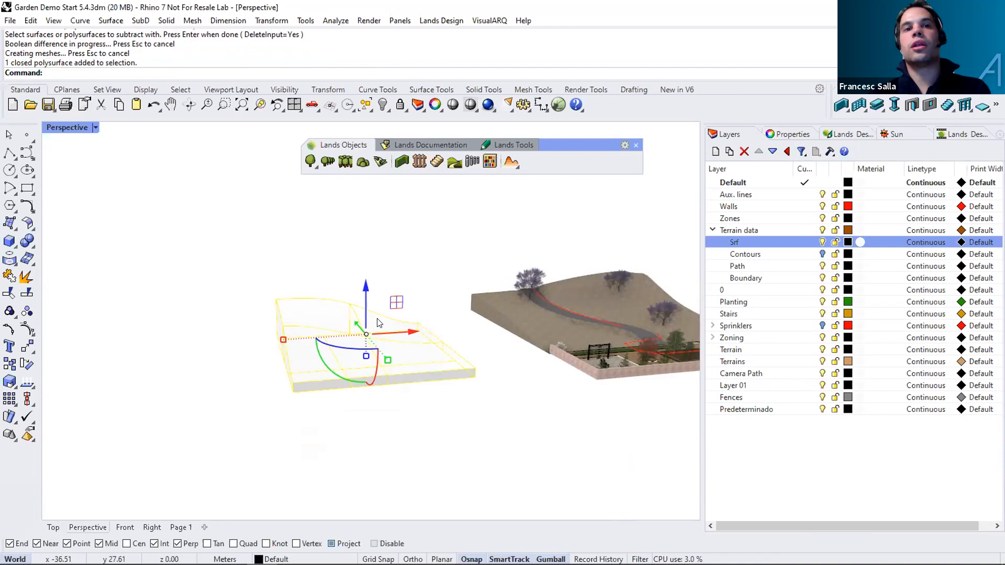
right_drag(378, 320, 364, 342)
drag(365, 346, 307, 245)
click(218, 371)
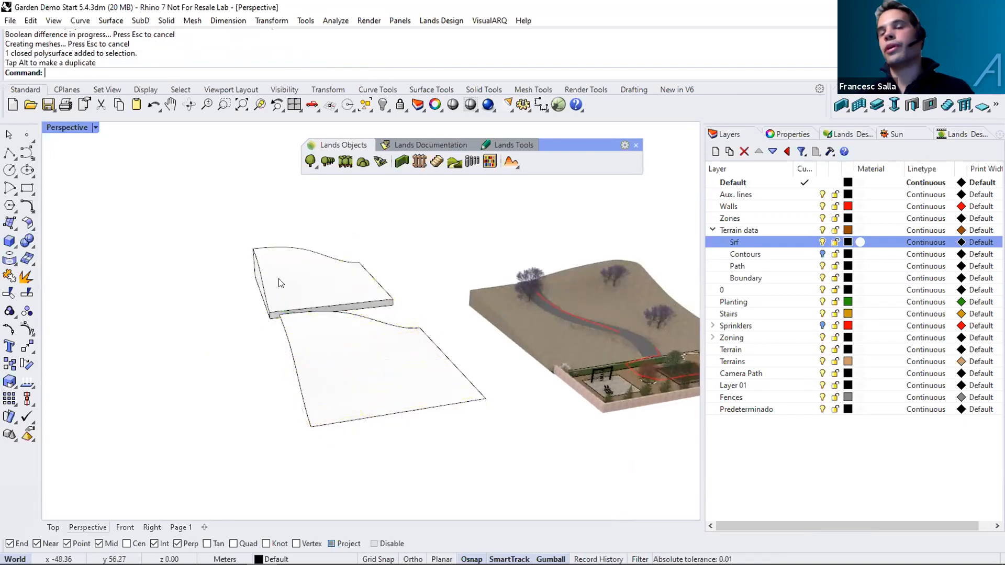
Delete the original open hill surface and move the hill solid back to roughly that spot.
click(324, 342)
key(Delete)
drag(324, 293, 403, 388)
key(Escape)
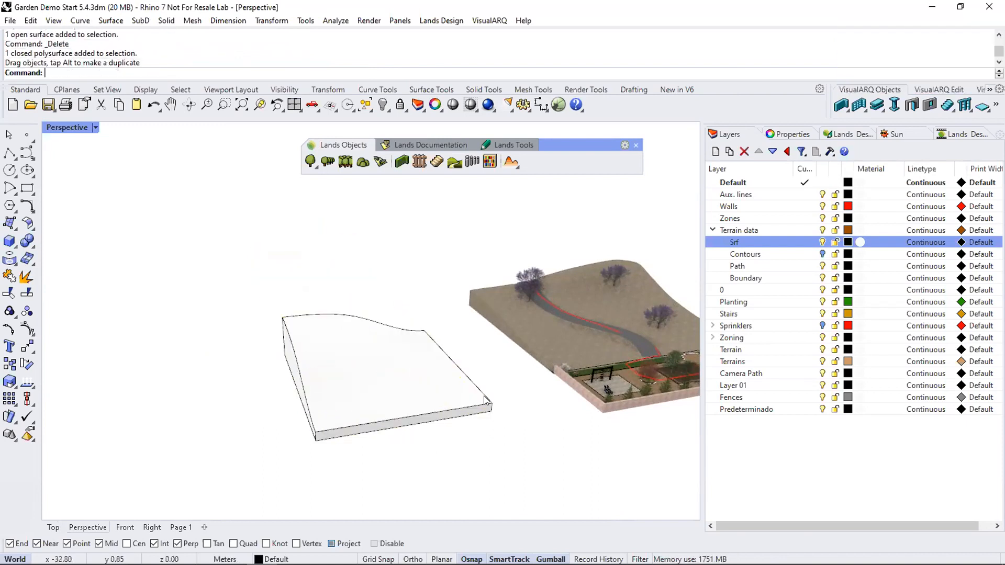
Select the textured garden terrain and open its object properties.
right_drag(500, 333, 420, 333)
click(419, 344)
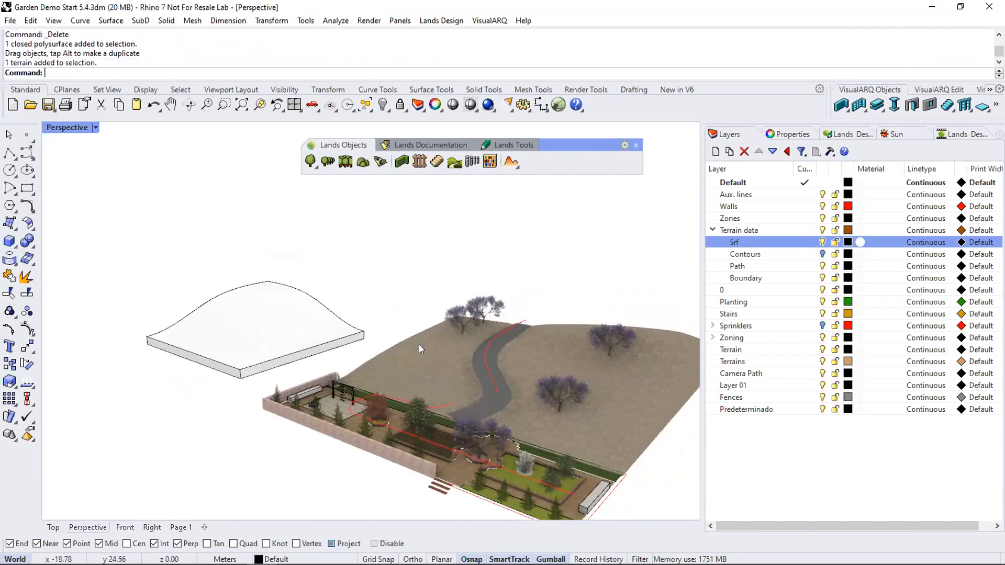
mouse_move(515, 403)
right_down()
mouse_move(523, 398)
mouse_move(512, 395)
right_up()
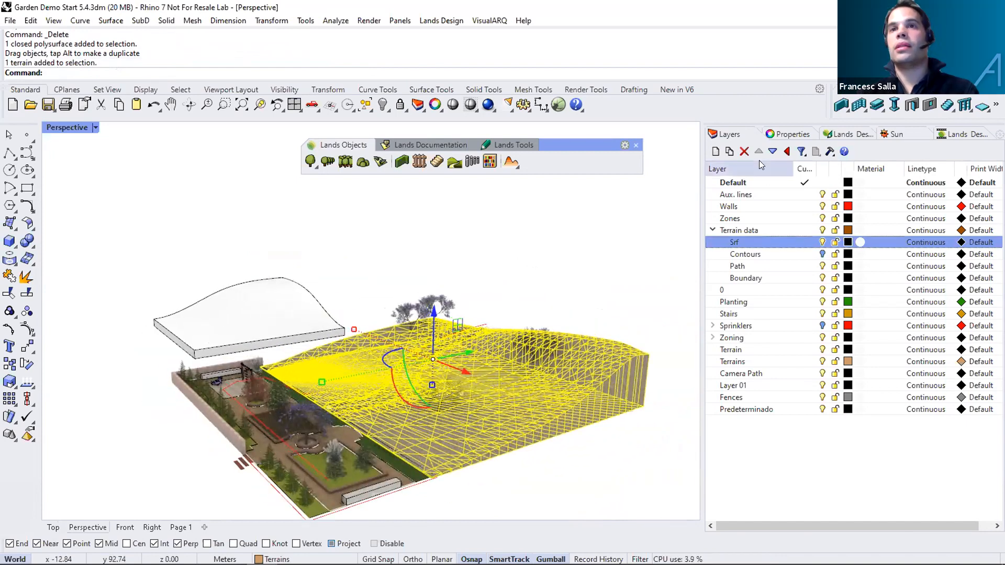
click(773, 136)
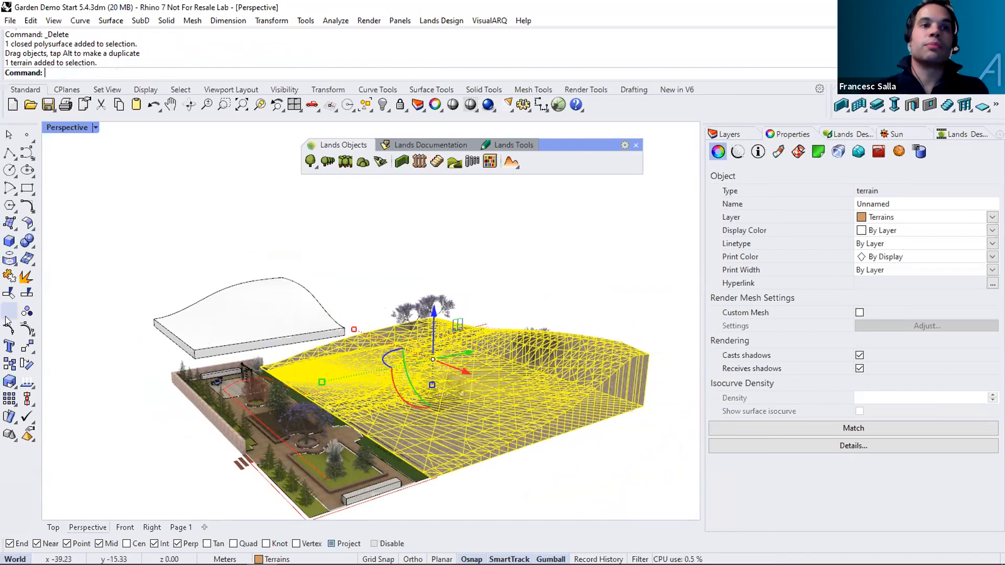
Copy the garden terrain to an empty area about 47 m away.
scroll(388, 320, down, 3)
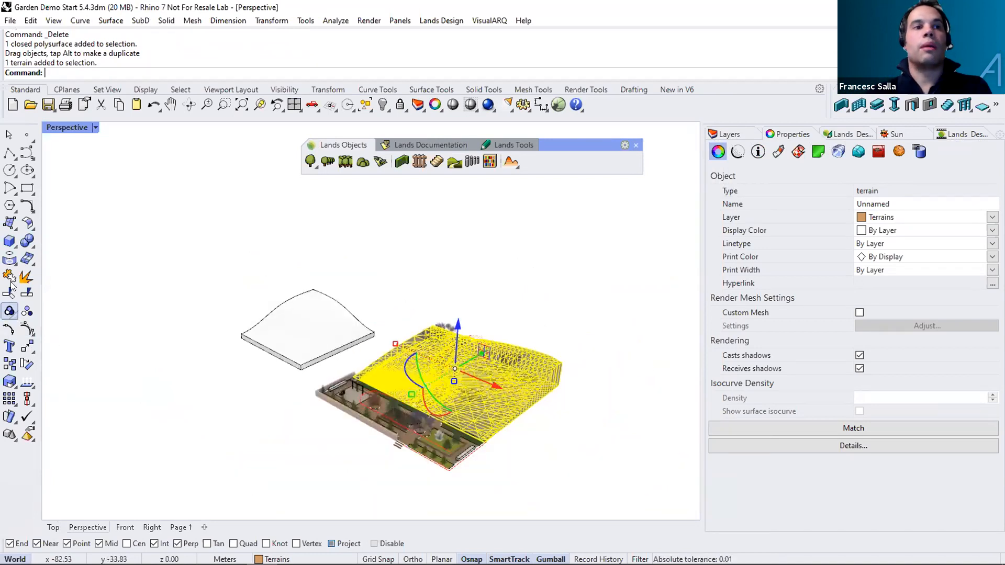
click(10, 364)
scroll(419, 405, down, 2)
click(425, 374)
click(529, 433)
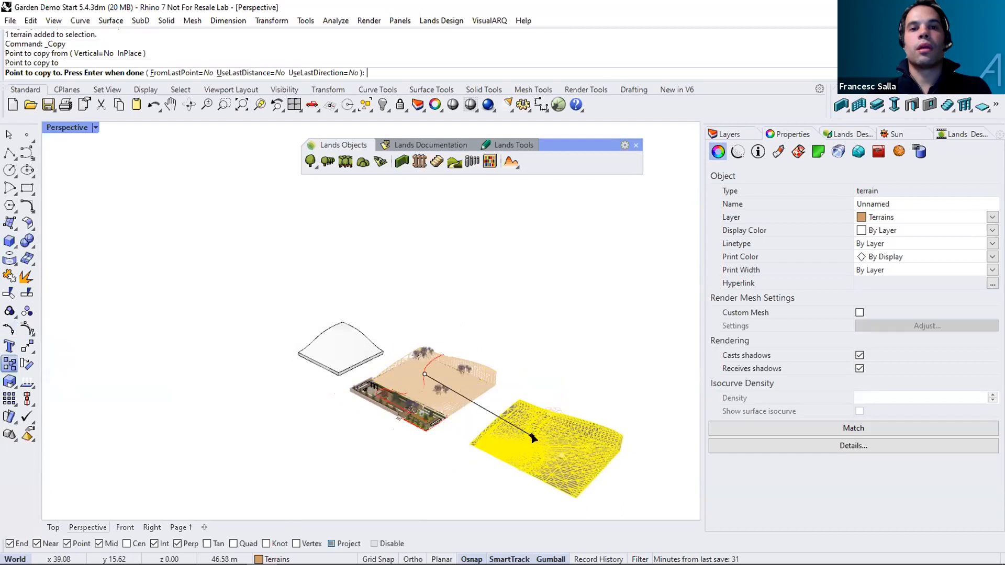
key(Return)
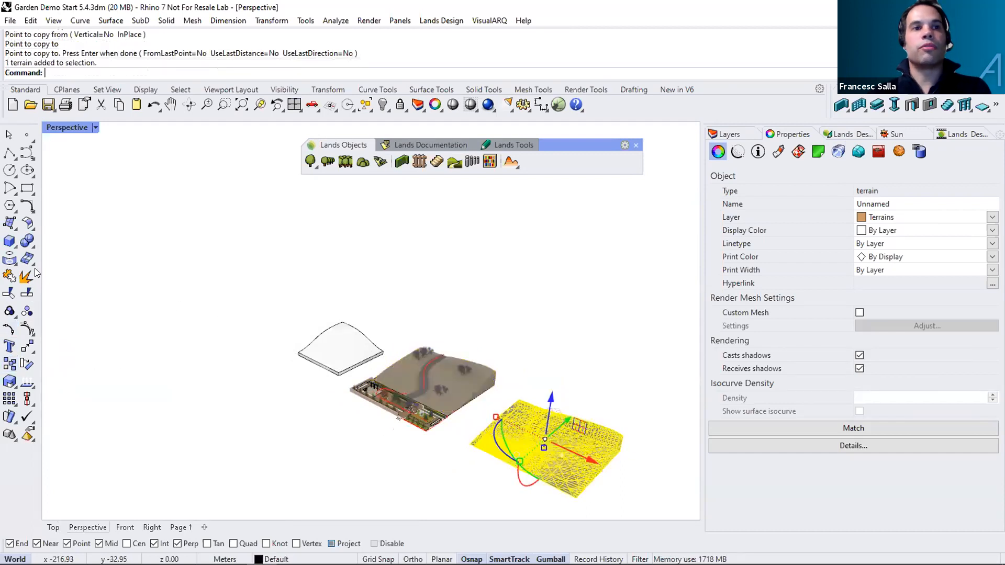
Explode the copied terrain into its component objects and deselect them.
click(26, 278)
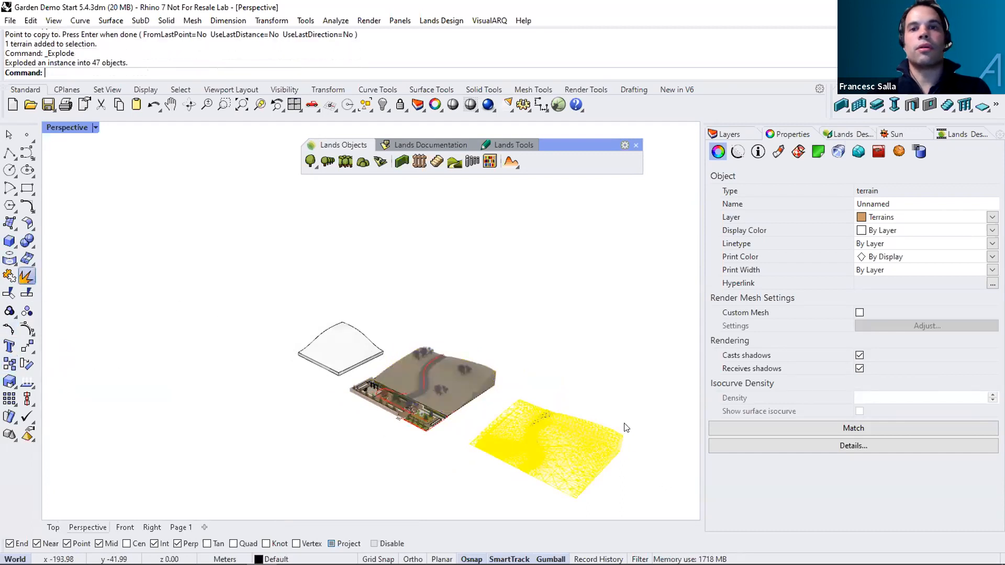
key(Escape)
scroll(620, 435, up, 3)
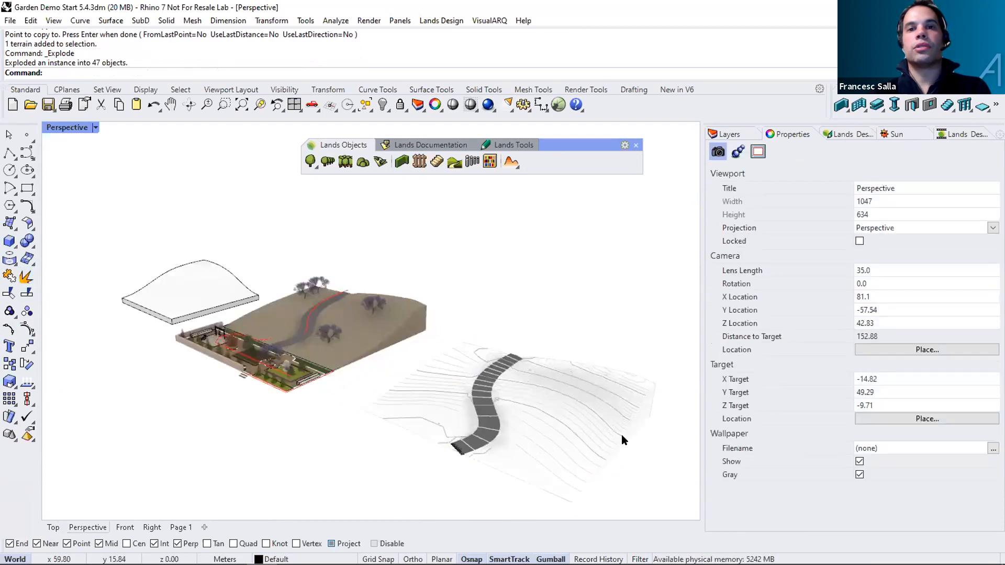
click(636, 424)
Select all pieces of the exploded terrain copy and join them.
right_drag(589, 408, 535, 242)
scroll(560, 260, down, 4)
click(535, 242)
mouse_move(529, 248)
mouse_down()
mouse_move(625, 353)
mouse_move(674, 384)
mouse_up()
click(10, 291)
right_drag(644, 390, 739, 253)
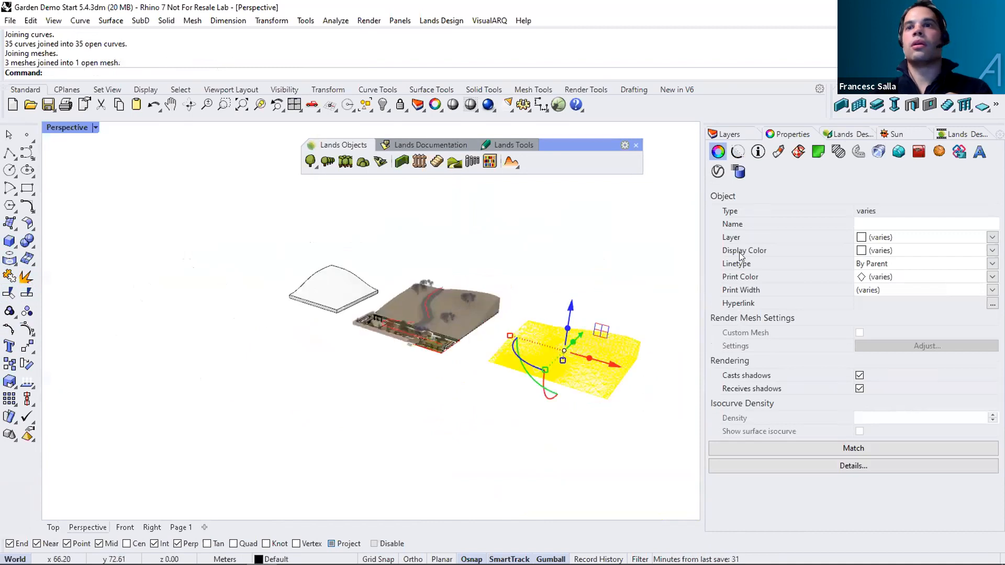
Select the joined terrain mesh and examine its object type and shape from several angles.
click(623, 229)
scroll(601, 399, up, 3)
click(603, 402)
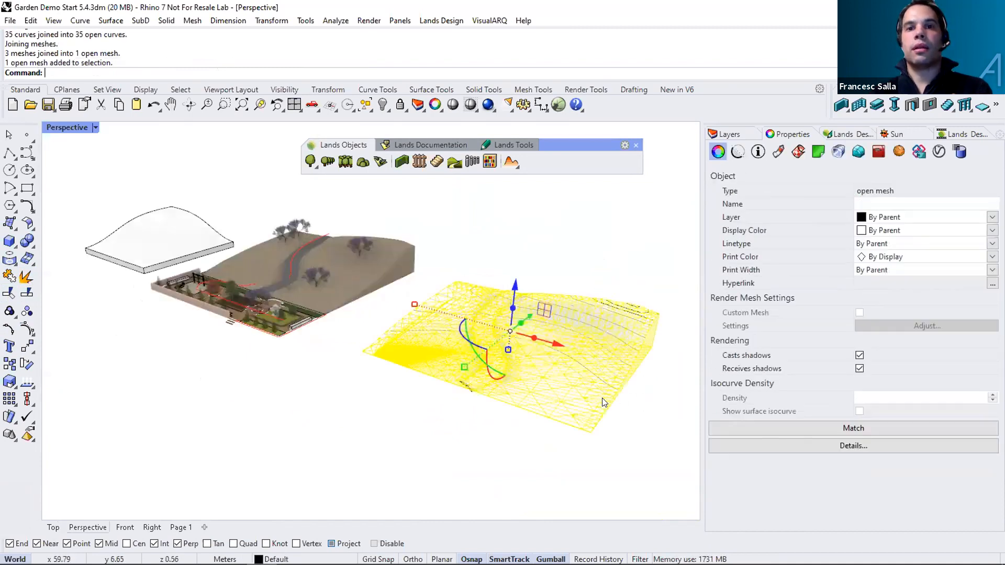
right_drag(624, 310, 545, 309)
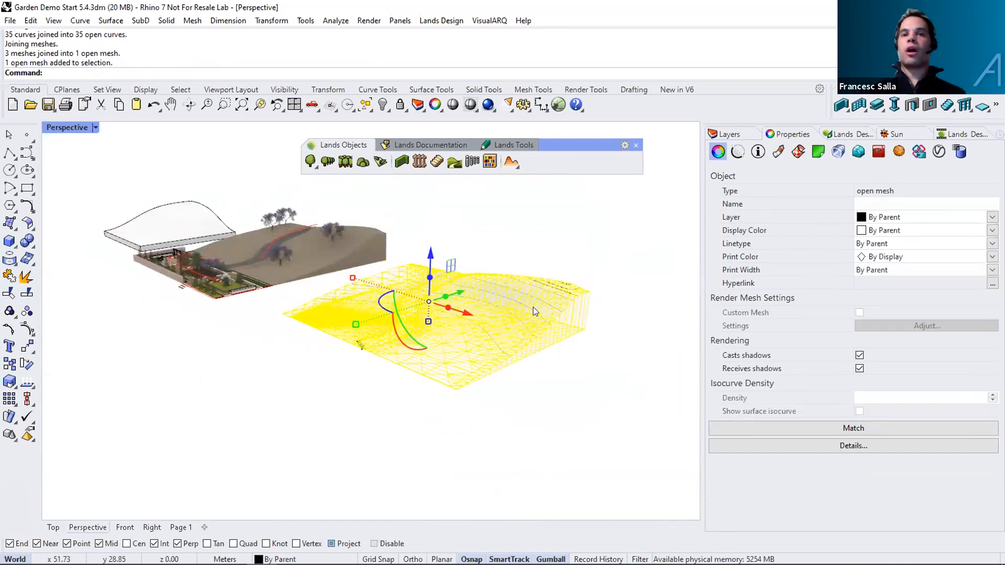
mouse_move(542, 294)
right_down()
mouse_move(552, 297)
mouse_move(539, 307)
right_up()
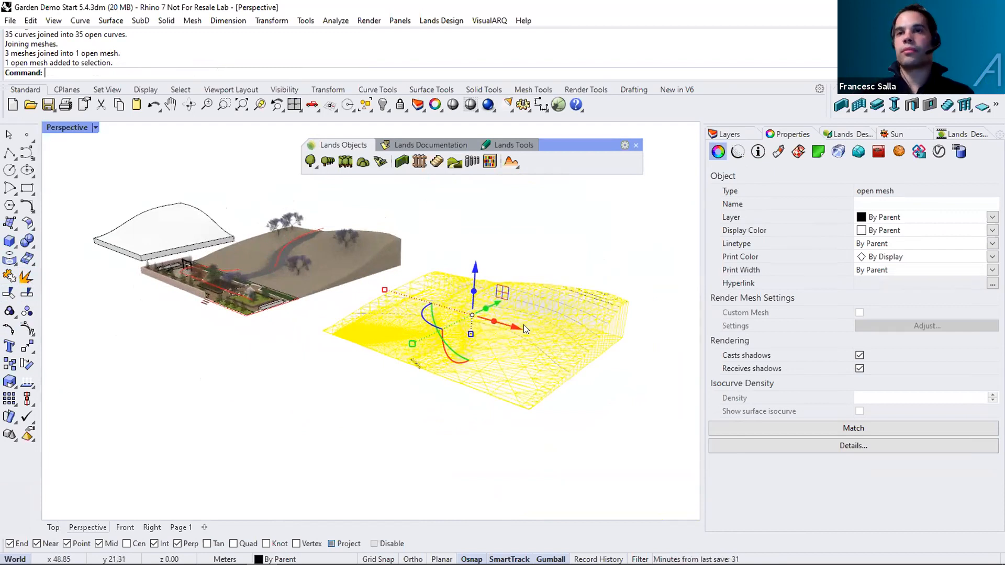
right_drag(335, 255, 402, 267)
click(457, 183)
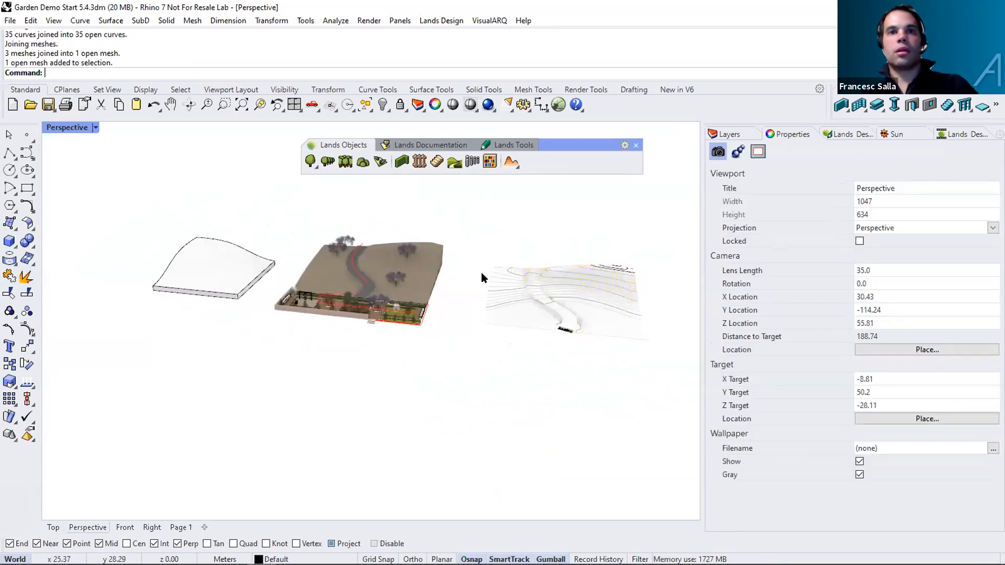
Delete all the exploded pieces of the terrain copy.
right_drag(534, 289, 440, 232)
mouse_move(406, 218)
mouse_down()
mouse_move(567, 413)
mouse_move(632, 450)
mouse_up()
key(Delete)
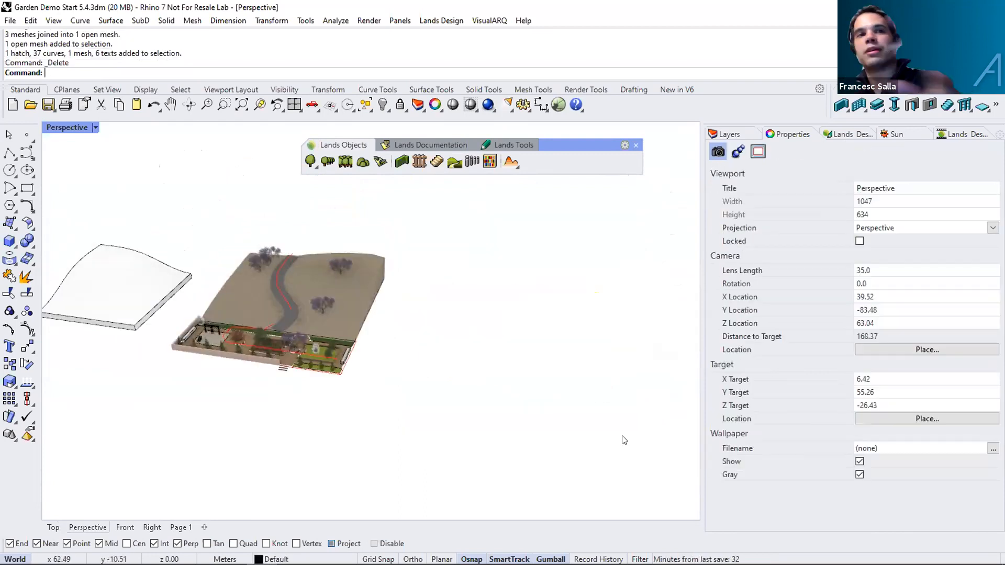
Move the two Jacaranda trees on the hill across the road beside the other Jacarandas and deselect them.
scroll(236, 263, up, 5)
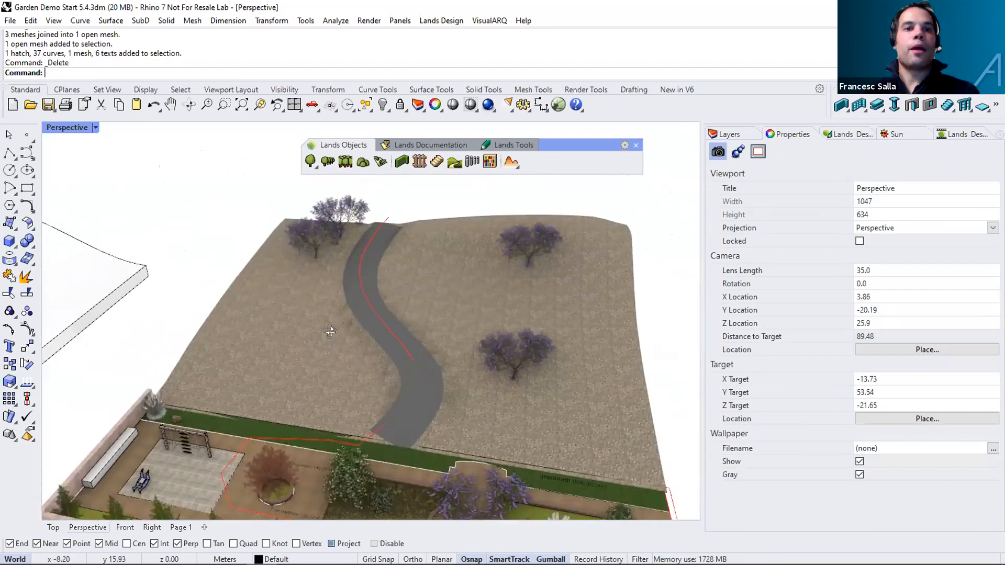
right_drag(331, 332, 331, 336)
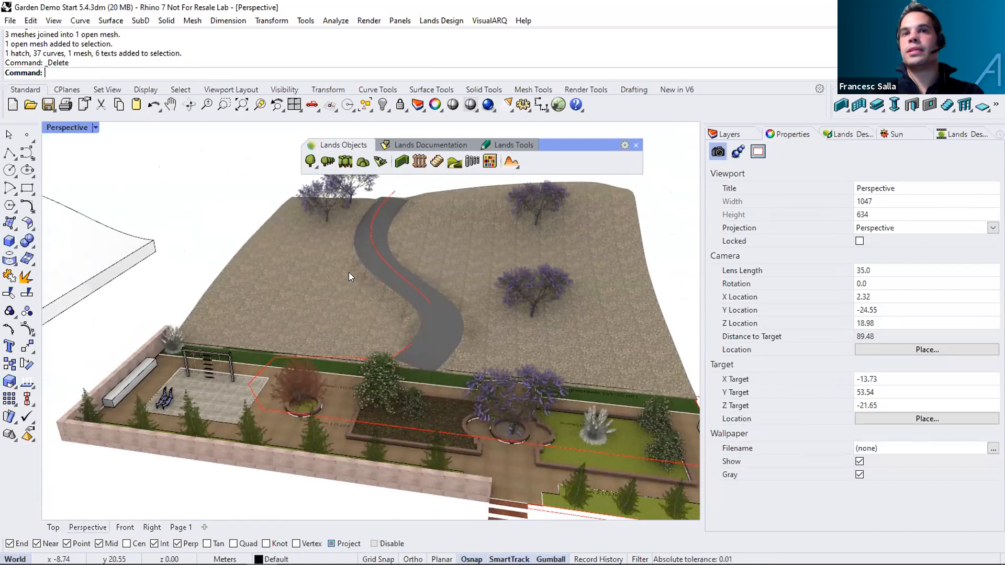
right_drag(356, 265, 598, 346)
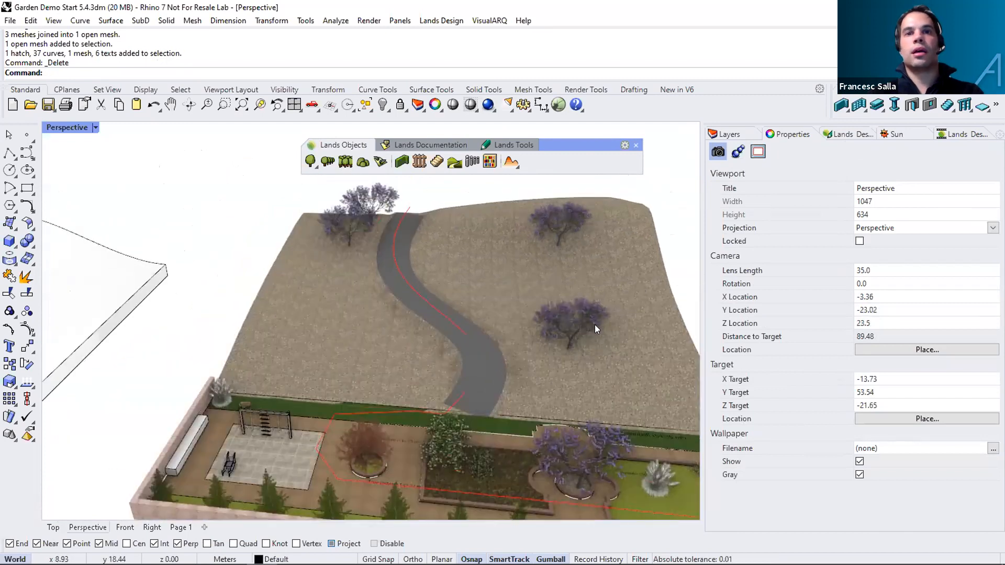
drag(595, 324, 396, 325)
drag(533, 230, 368, 328)
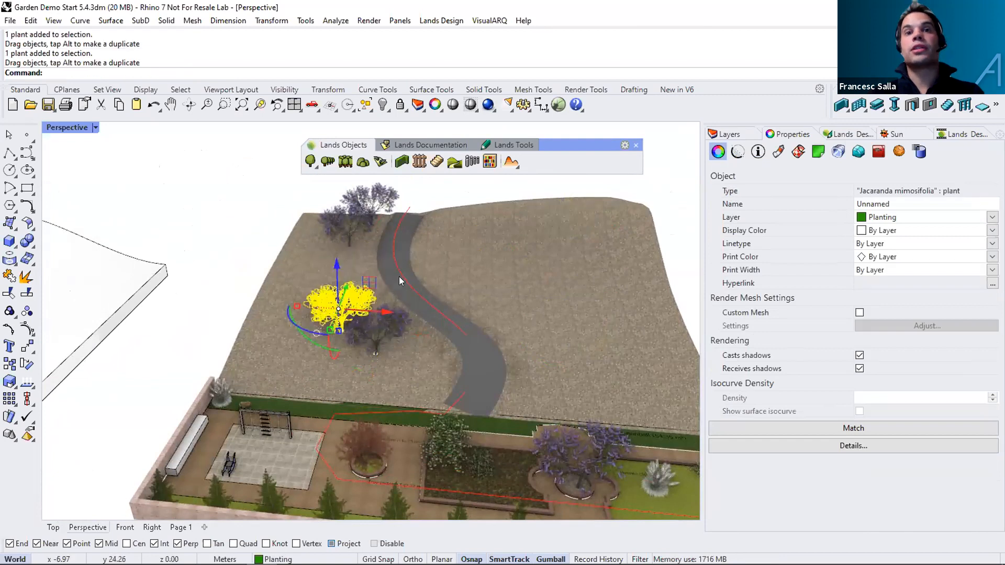
scroll(398, 277, down, 5)
right_drag(403, 266, 418, 310)
click(582, 281)
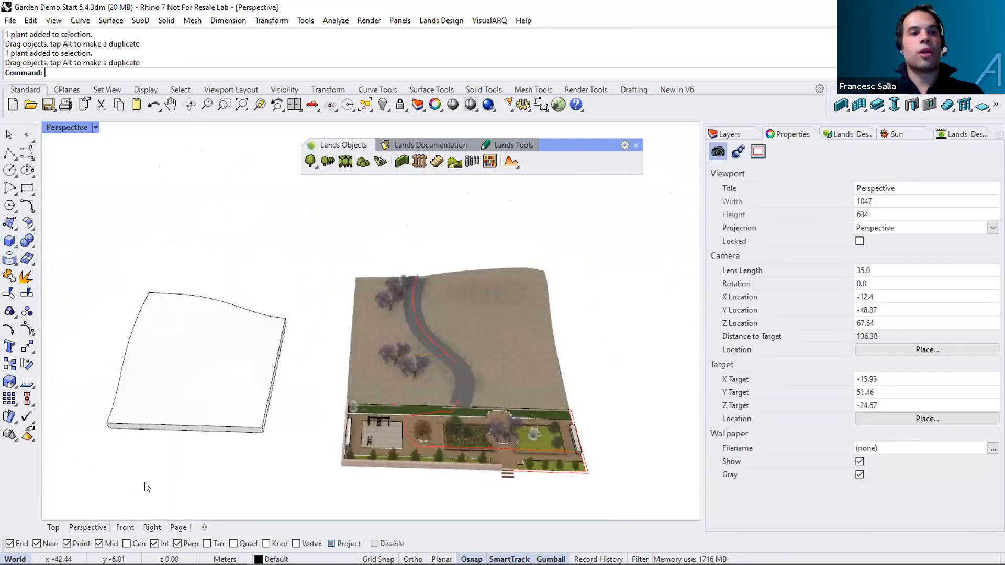
Start a forest in the Top view with Acer platanoides 'Crimson King' at 4.71 crown diameter and 7.20 height.
click(54, 527)
scroll(403, 366, up, 3)
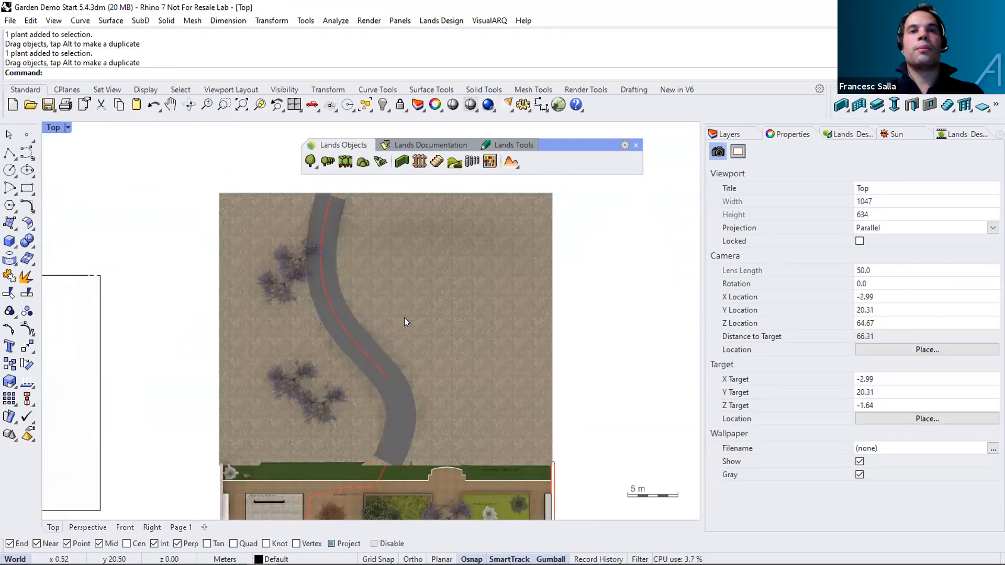
click(344, 161)
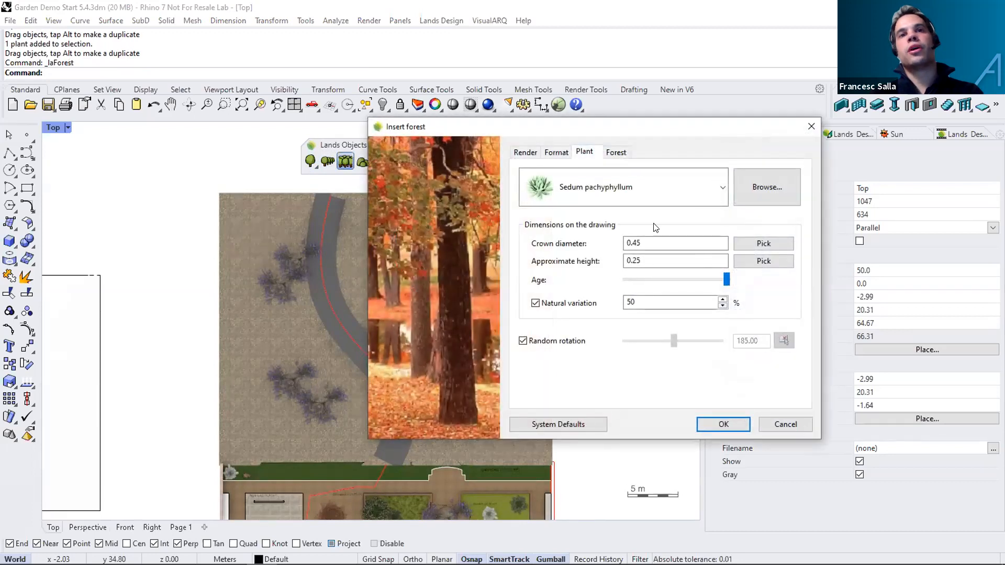
click(722, 189)
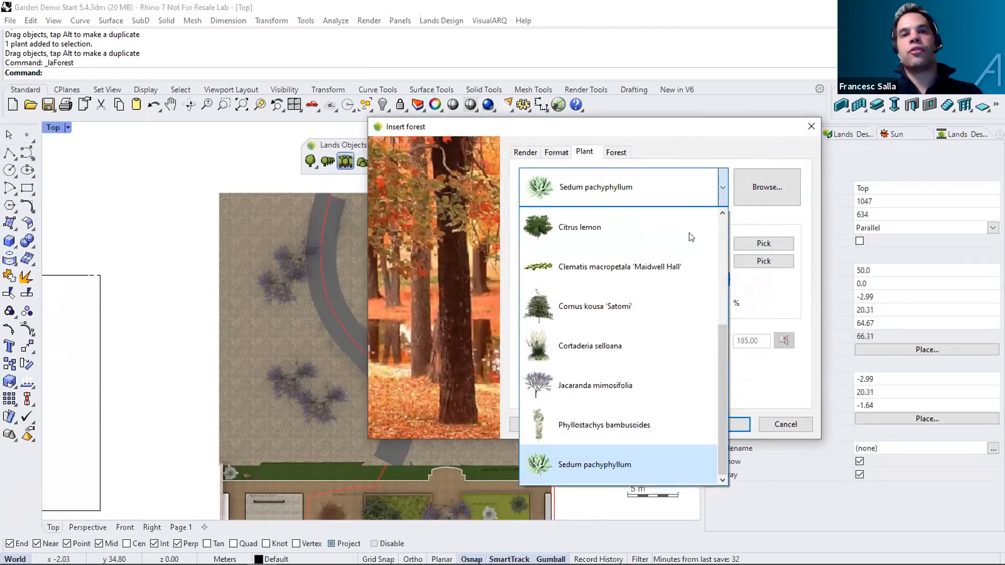
scroll(672, 261, up, 3)
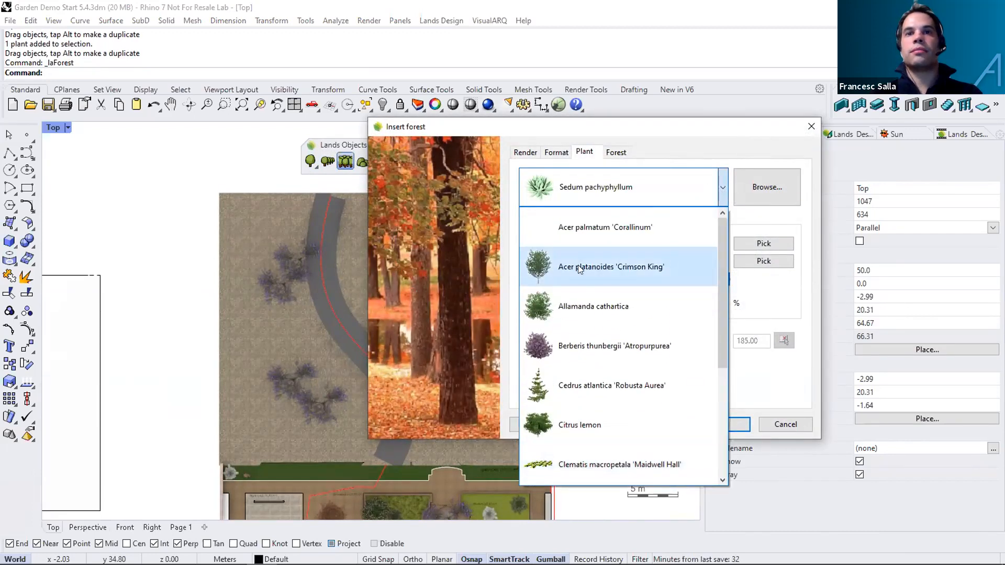
click(580, 268)
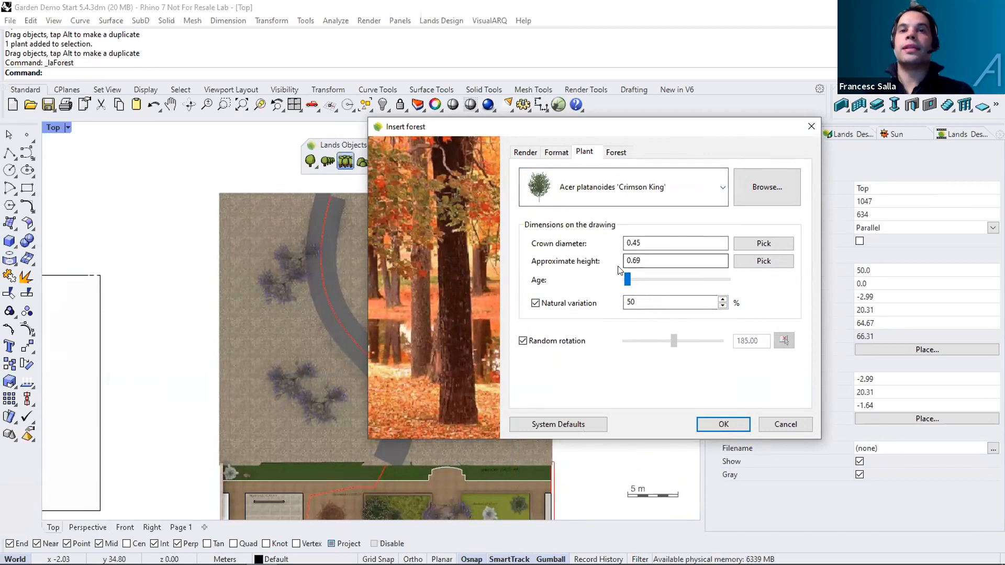
drag(628, 276, 673, 280)
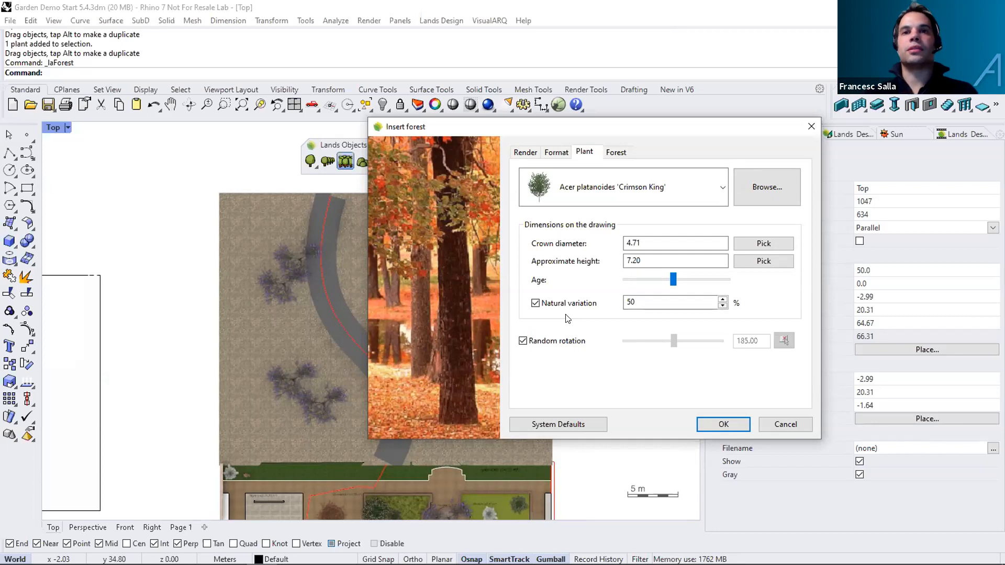
Define the forest by 30 units with a minimum distance of 2.00 and accept the settings.
click(603, 156)
click(629, 195)
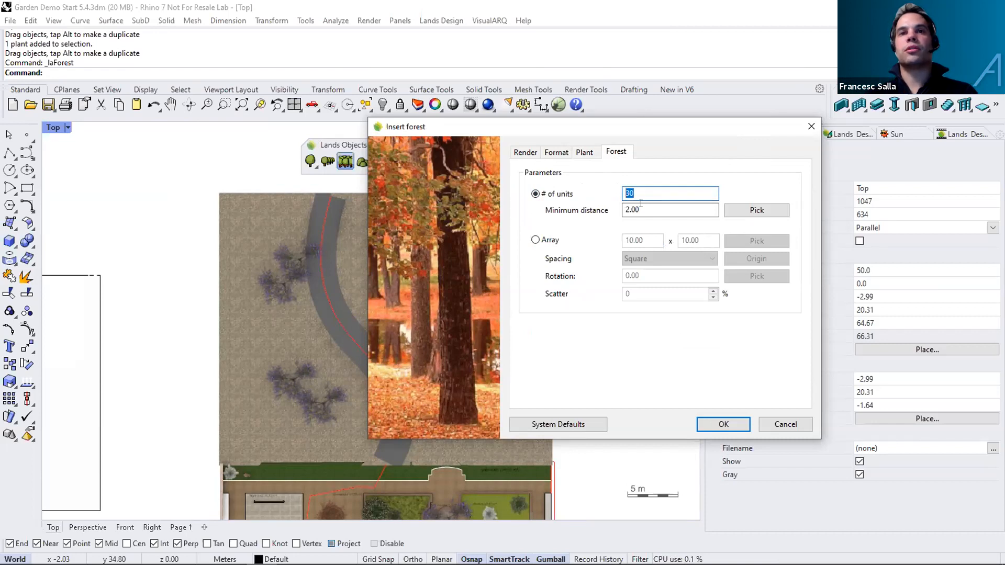
key(Tab)
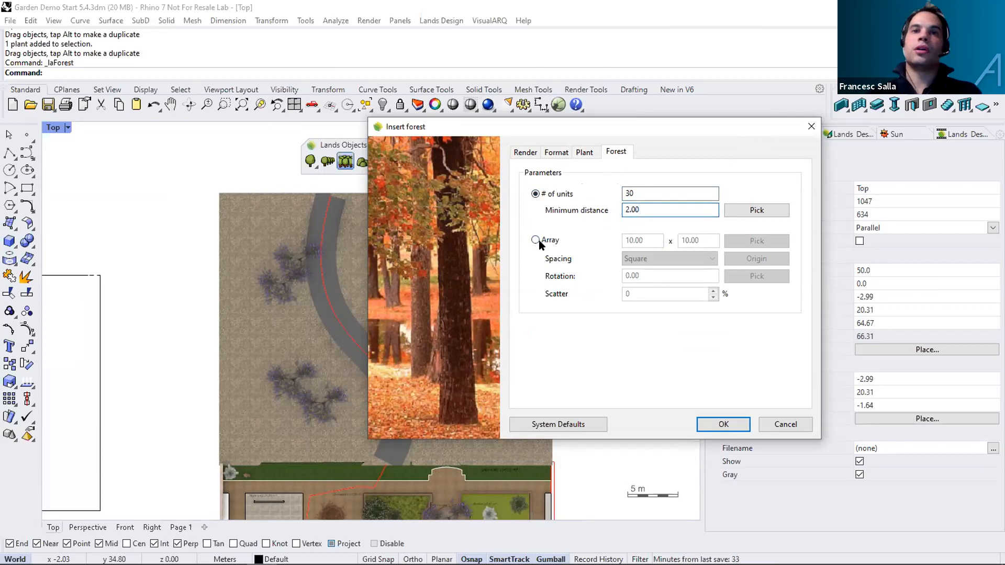
click(716, 422)
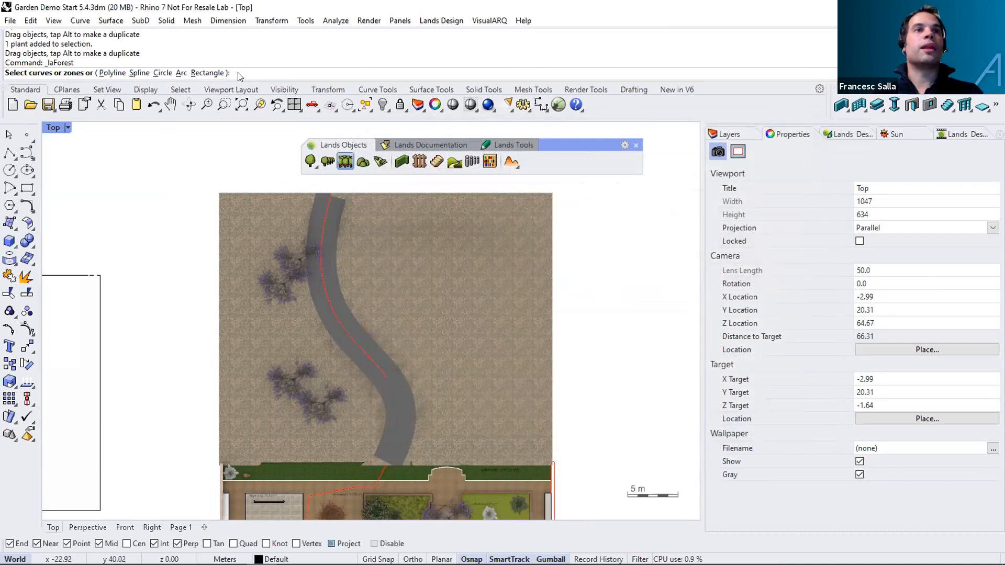
Outline the forest area with a polyline covering the terrain between the curved road and the opposite edge, and insert the trees.
click(111, 72)
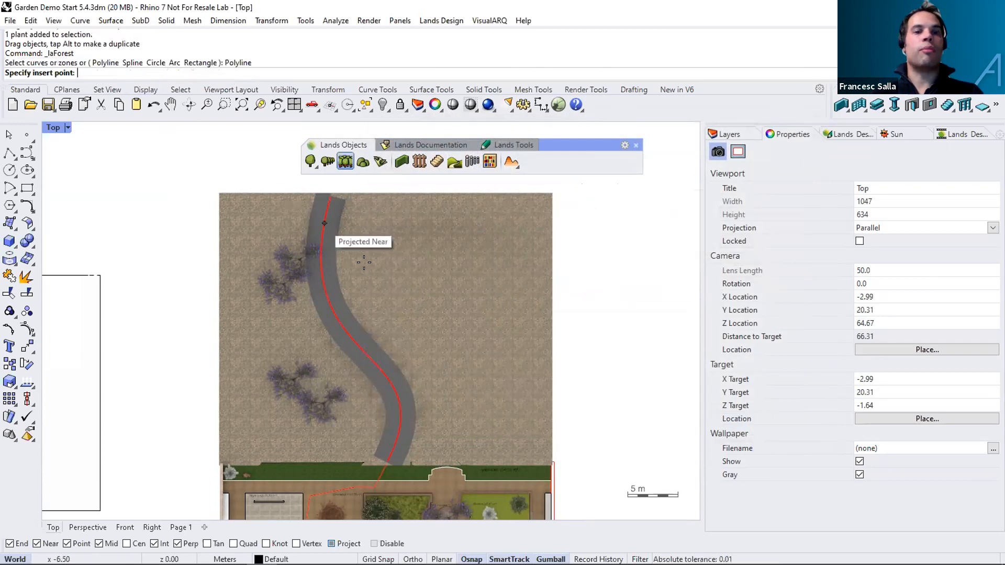
click(544, 456)
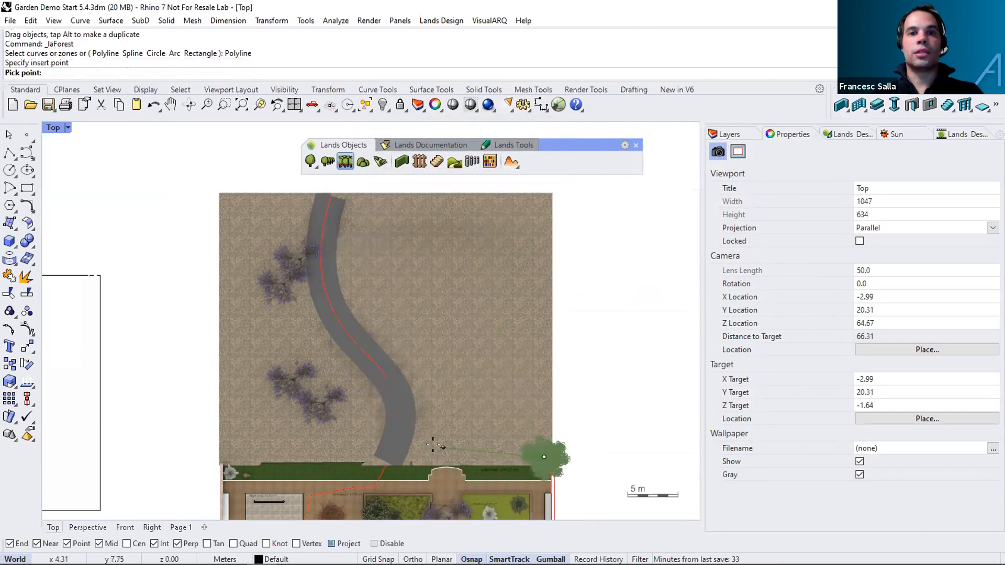
click(421, 451)
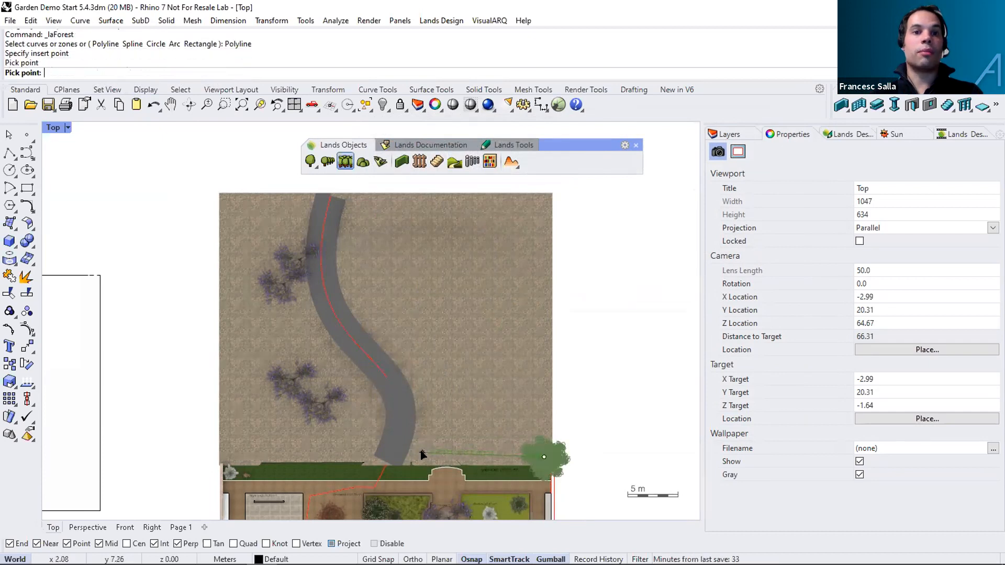
click(439, 395)
click(352, 293)
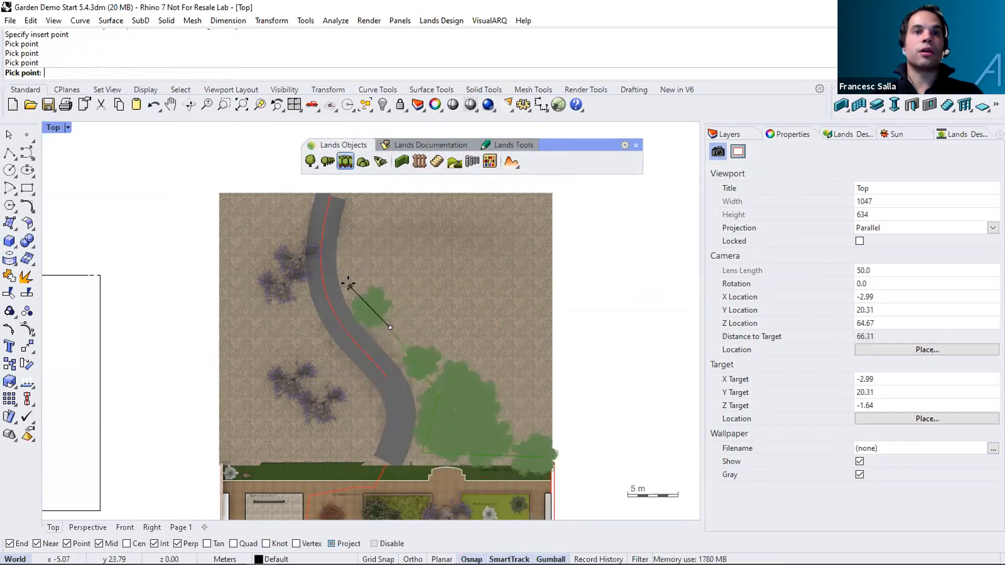
click(360, 206)
click(542, 206)
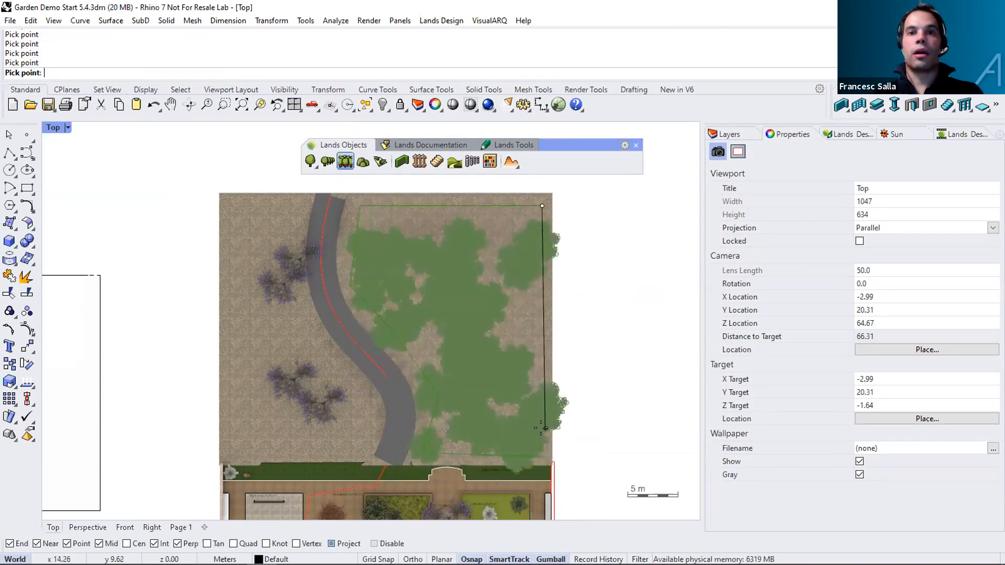
click(523, 395)
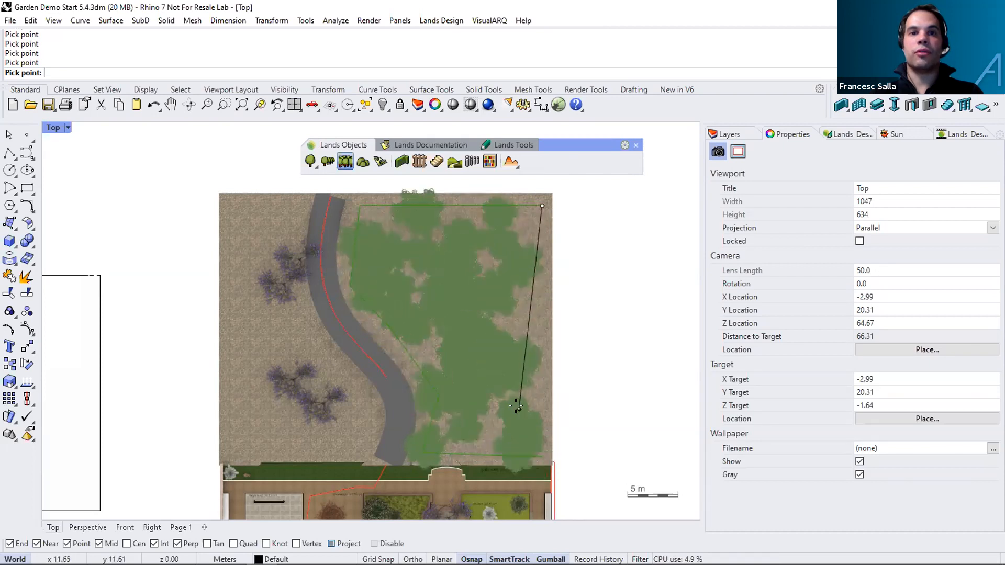
key(Return)
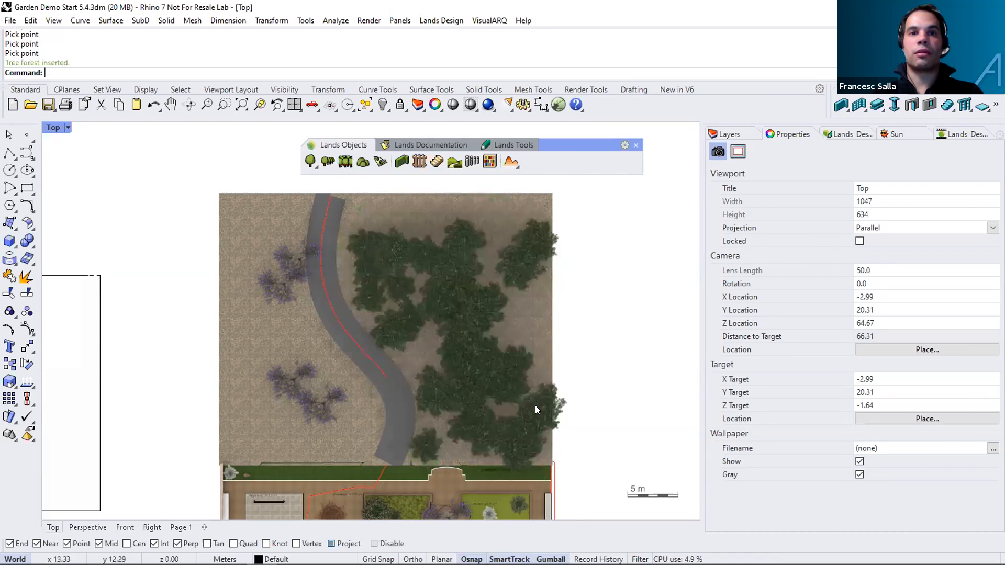
Check the new forest by selecting it, deselect it, and show its Lands Design edit parameters with the available actions.
click(453, 316)
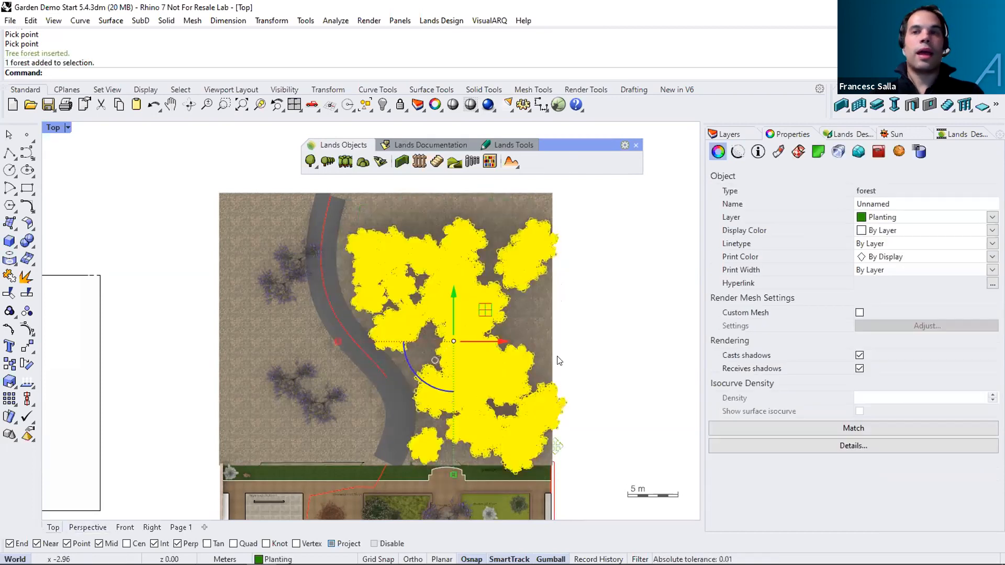
click(615, 311)
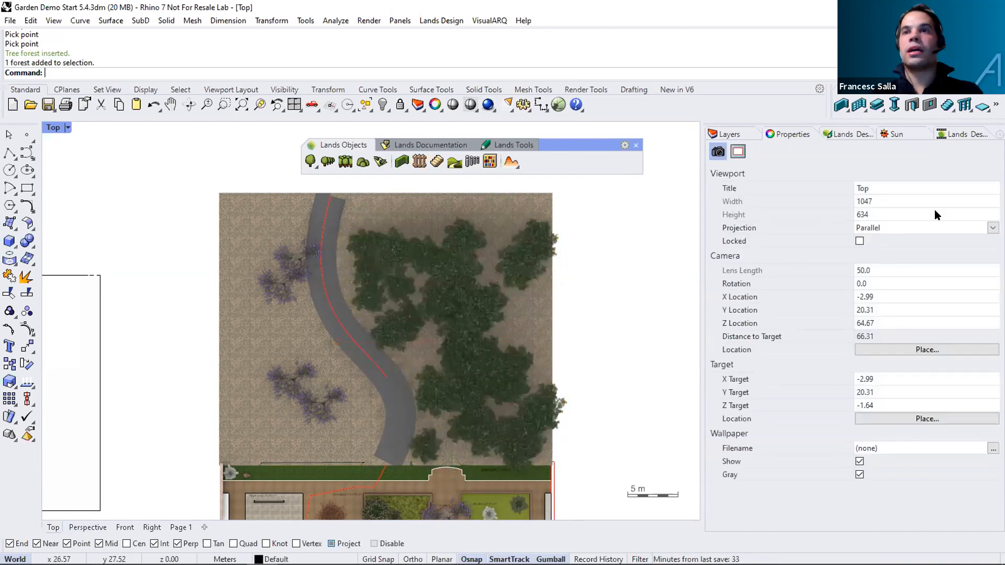
click(850, 135)
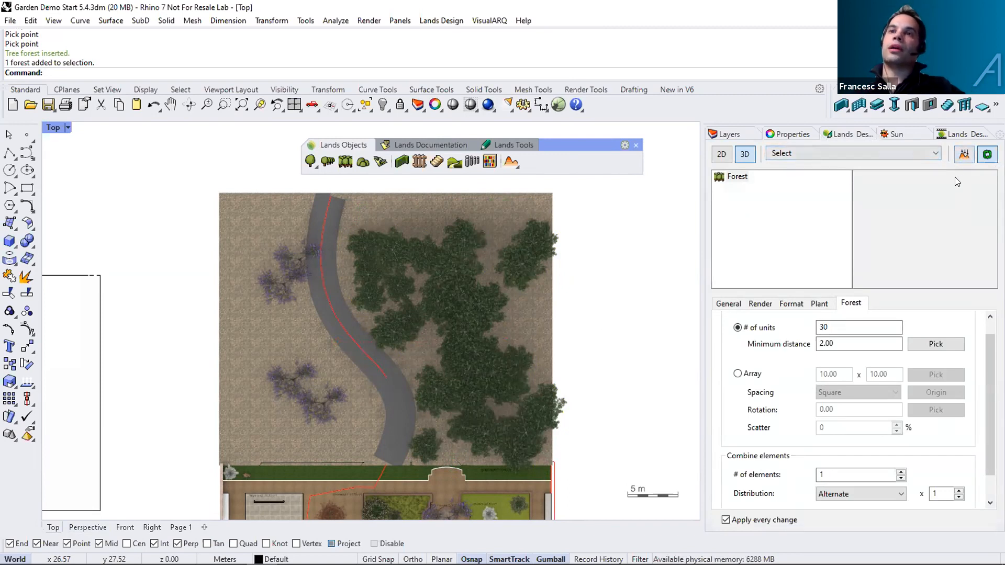
click(963, 155)
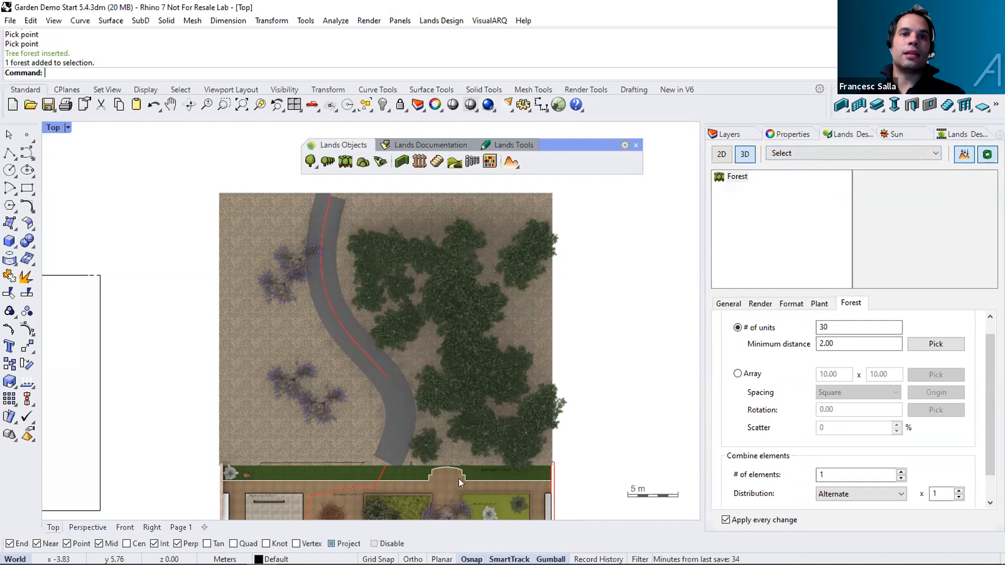
Select the forest in the Perspective view and redistribute its trees three times.
click(87, 528)
right_drag(458, 388, 593, 207)
scroll(595, 201, up, 8)
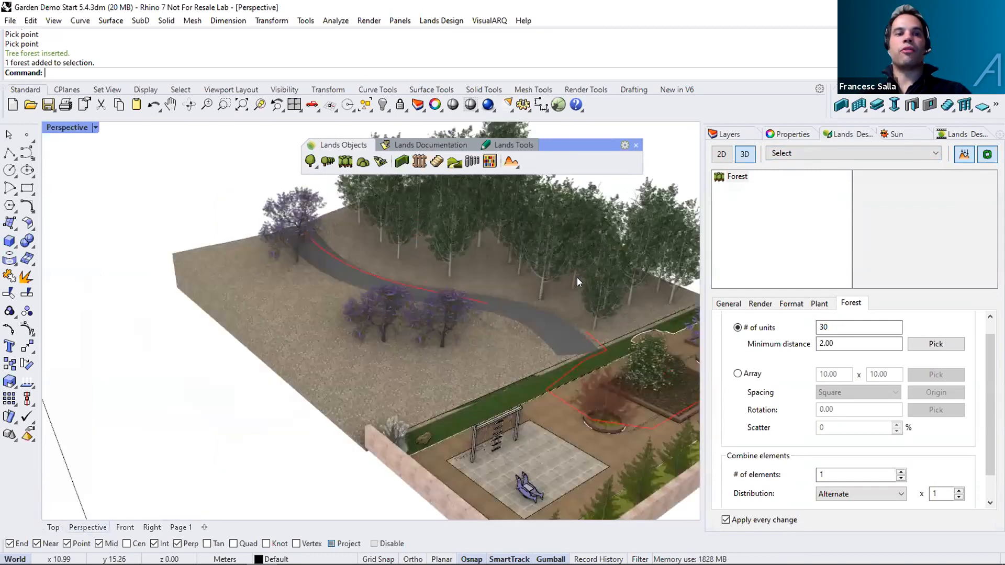
right_drag(558, 310, 558, 376)
click(562, 381)
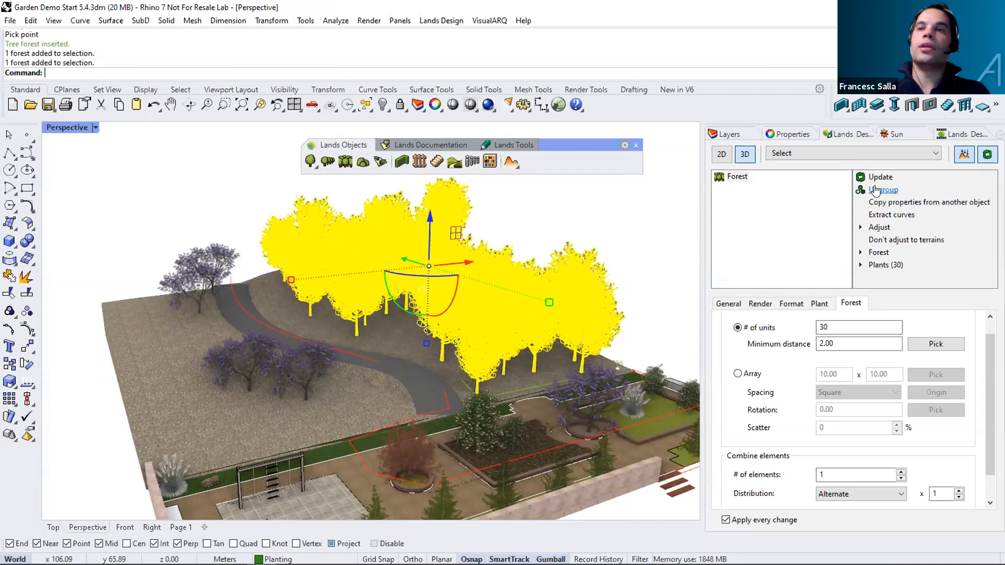
click(879, 254)
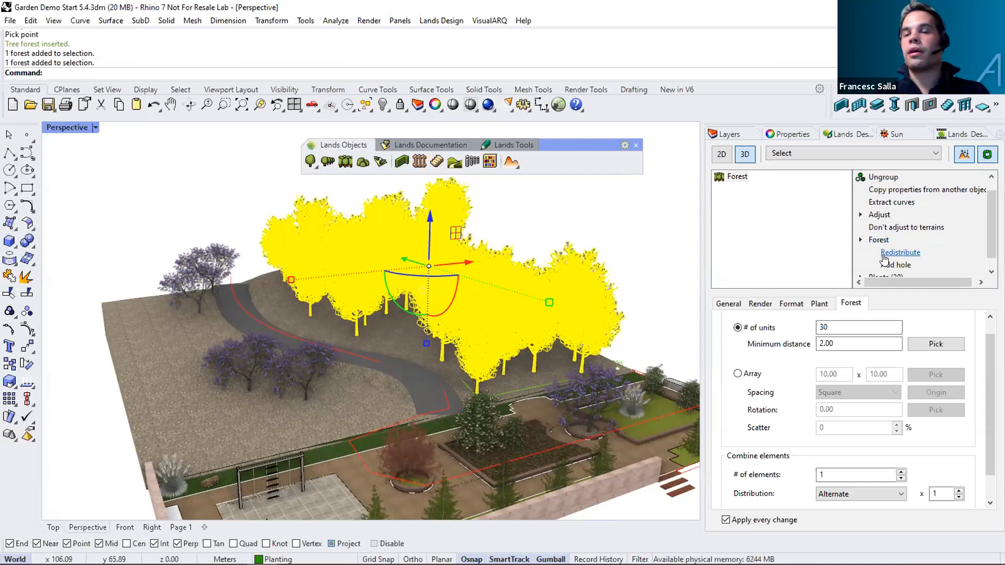
click(901, 257)
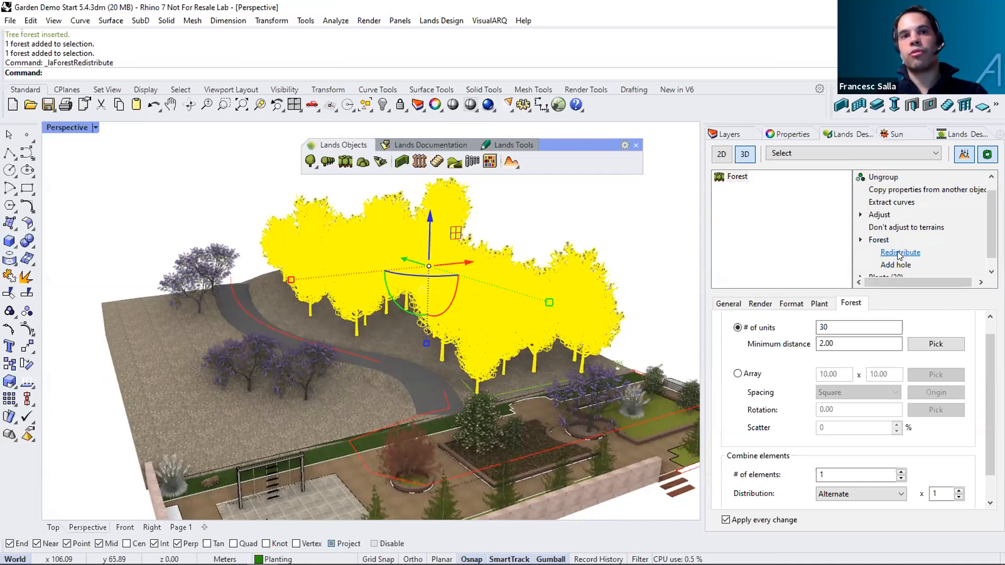
click(900, 253)
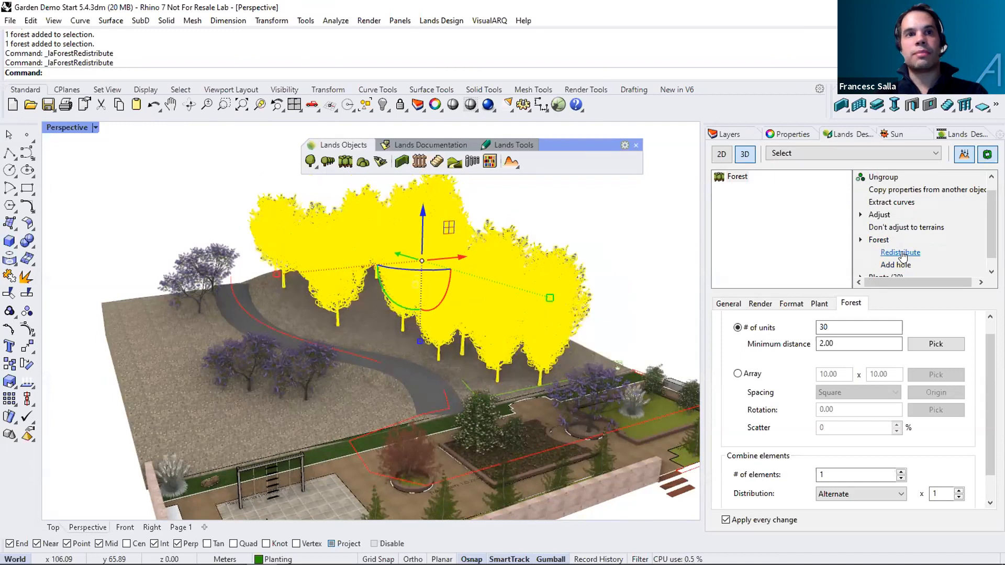
click(900, 253)
mouse_move(569, 285)
right_down()
mouse_move(549, 301)
mouse_move(572, 288)
mouse_move(574, 270)
right_up()
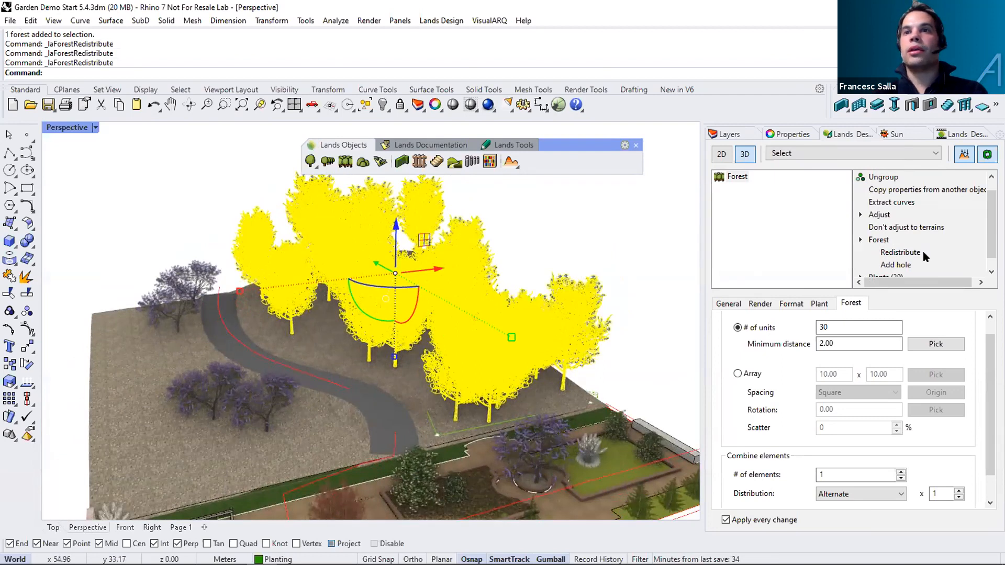
Set the forest's number of units to 25.
scroll(886, 268, down, 1)
drag(836, 328, 812, 330)
text(25)
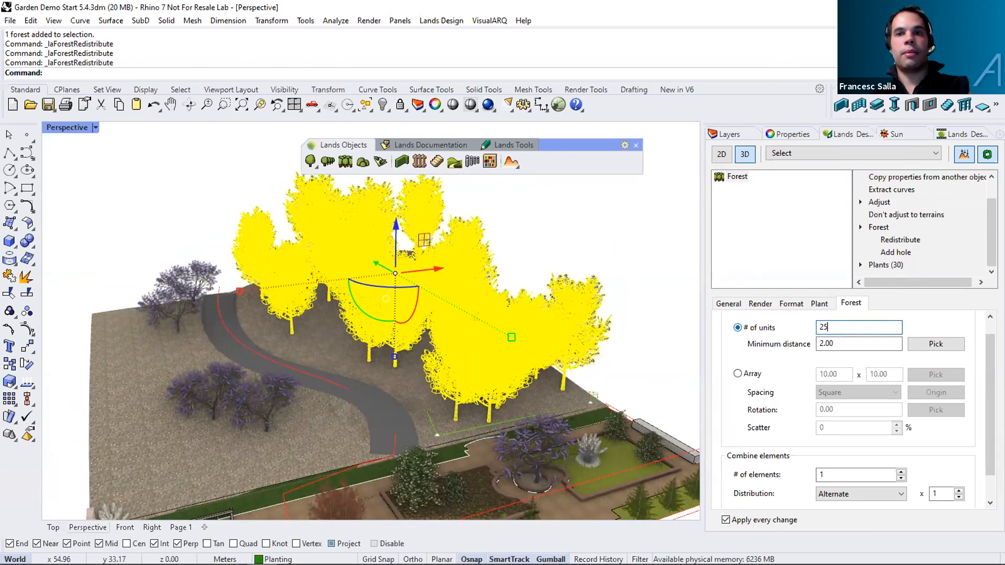
key(Return)
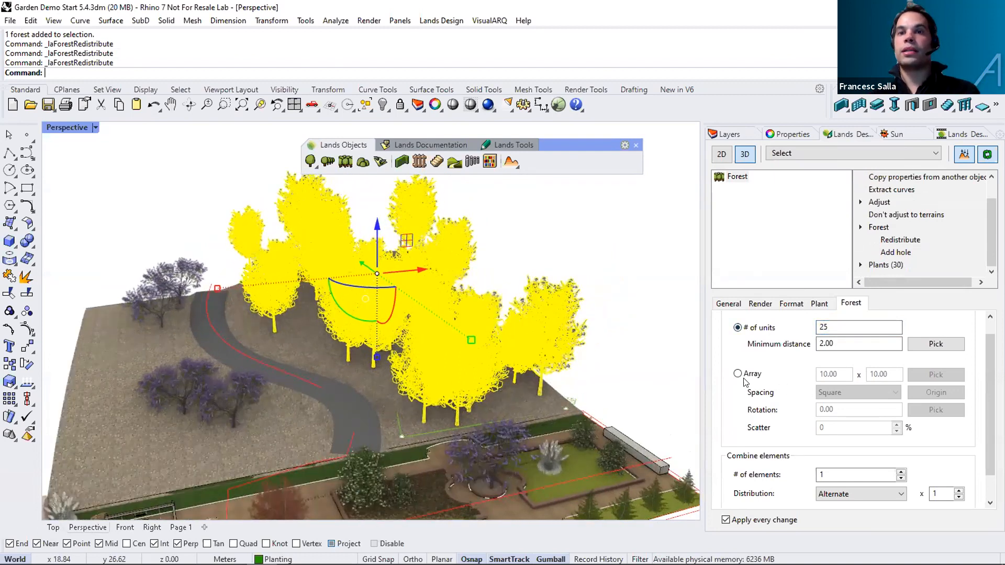
Switch the forest to a square array with a spacing of 5.00.
click(738, 374)
double_click(834, 375)
text(5)
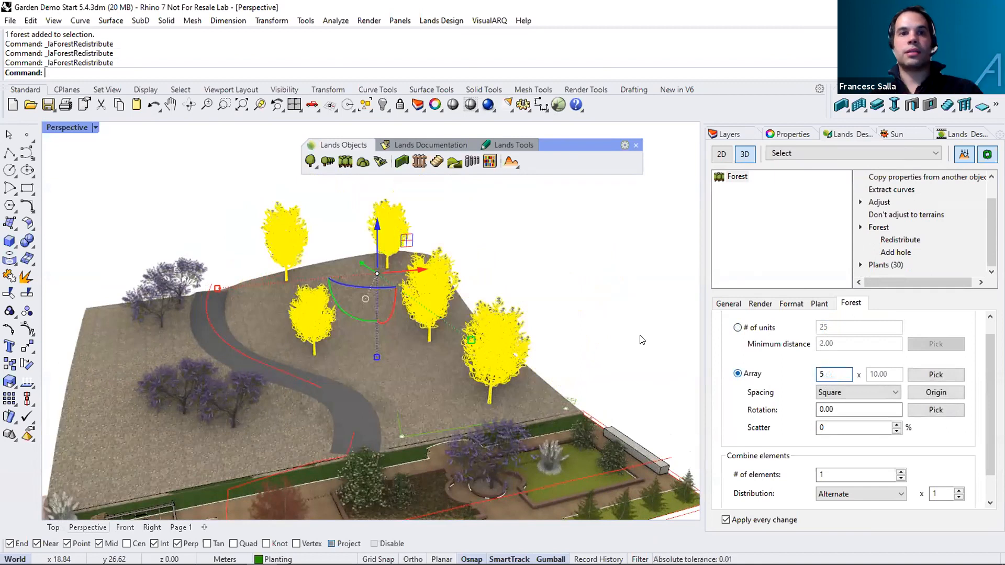
key(Return)
right_drag(595, 330, 577, 279)
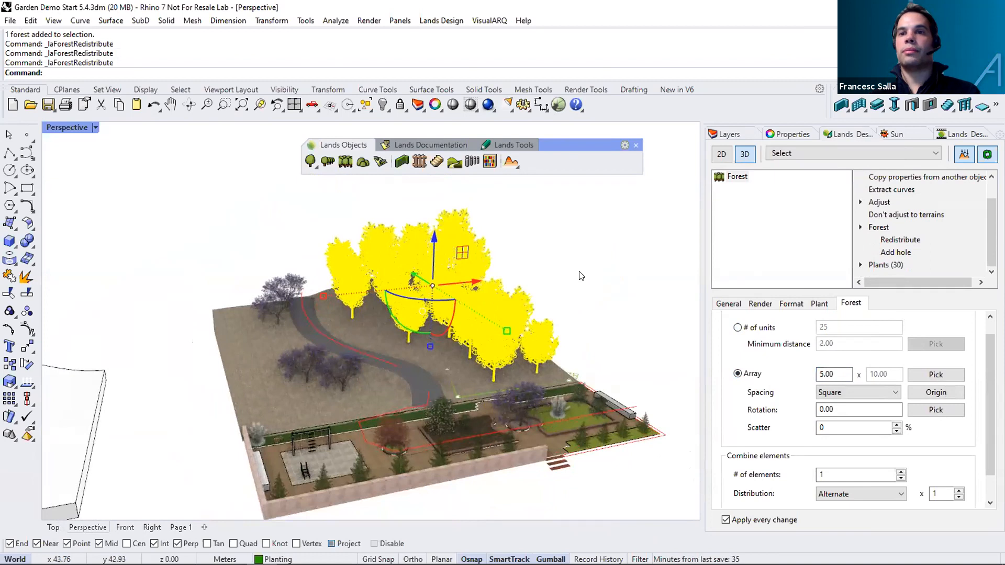
Set the forest's number of combined elements to 2 and change the second element's species to Cedrus atlantica 'Robusta Aurea'.
click(900, 471)
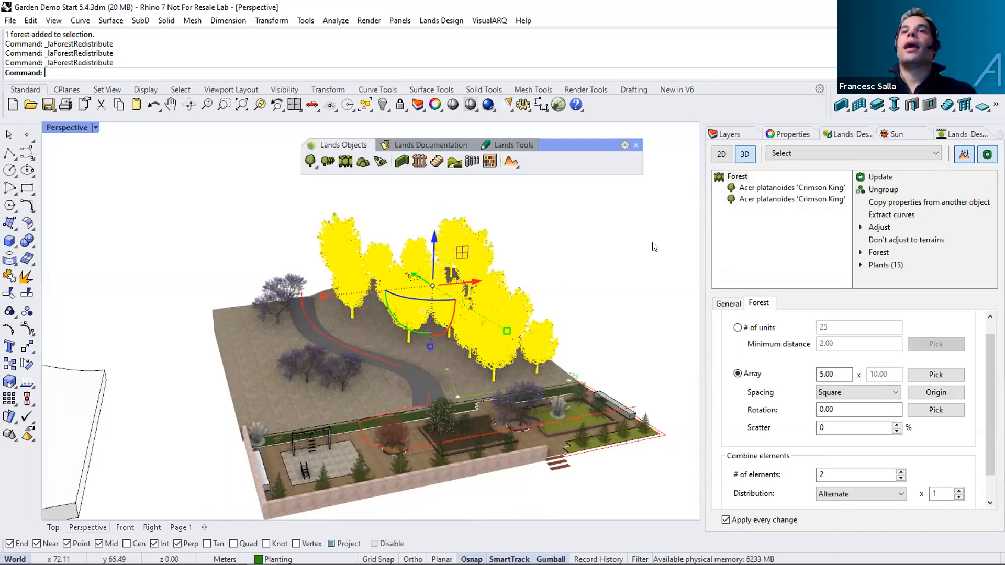
click(759, 189)
click(751, 200)
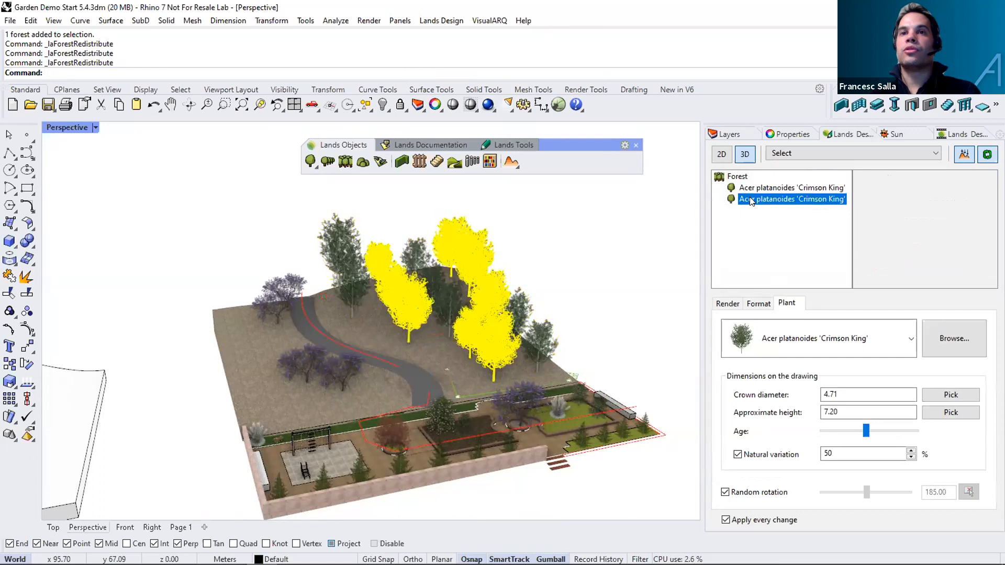
click(759, 190)
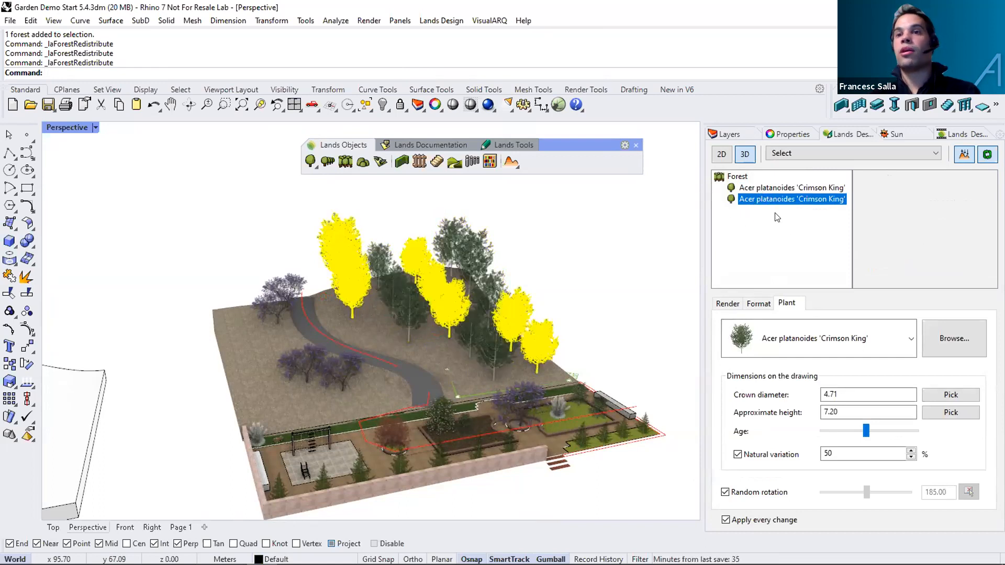
click(911, 340)
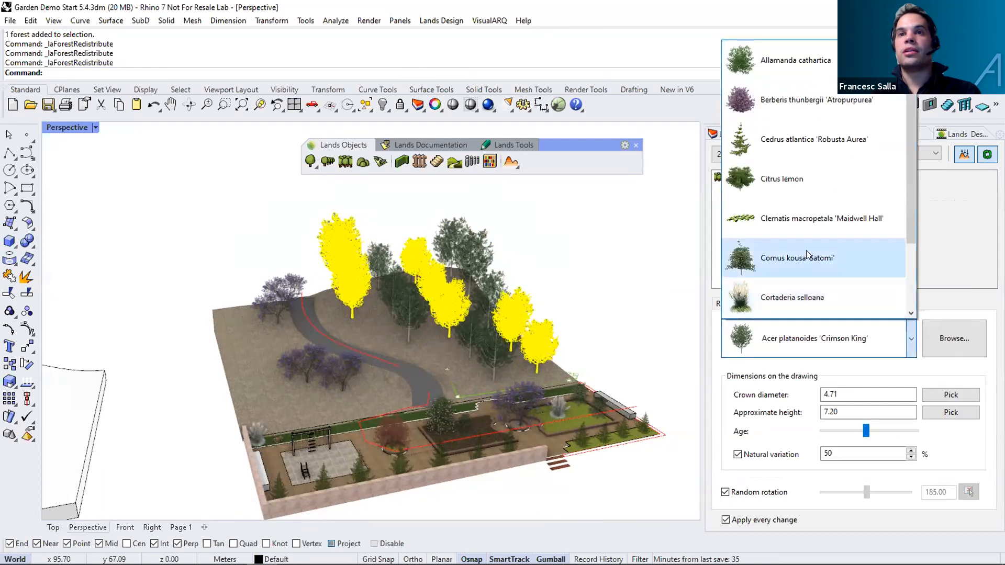
click(787, 147)
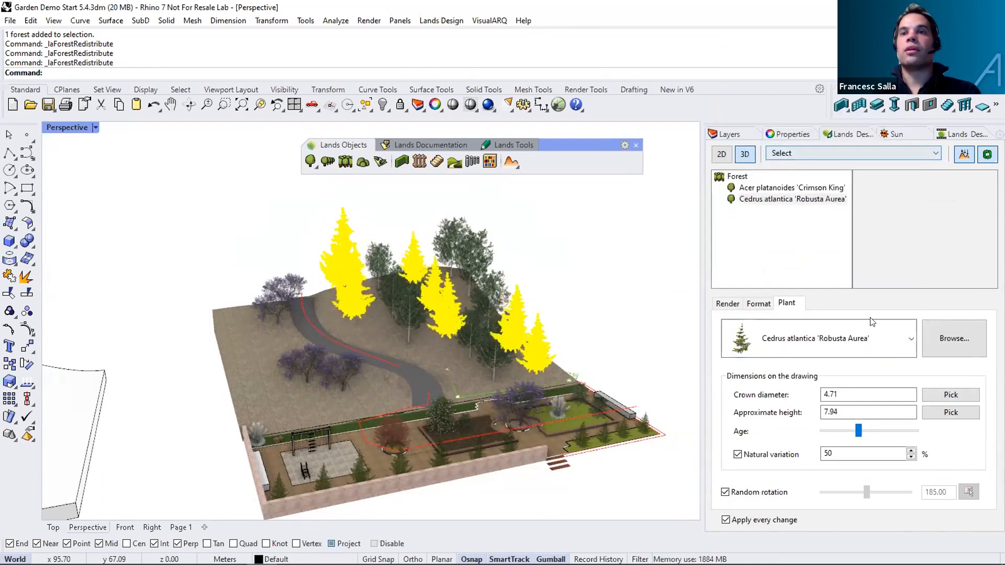
Adjust the age of the Cedrus element to a crown diameter of 6.17 and height of 10.40, and check the mixed forest.
click(869, 431)
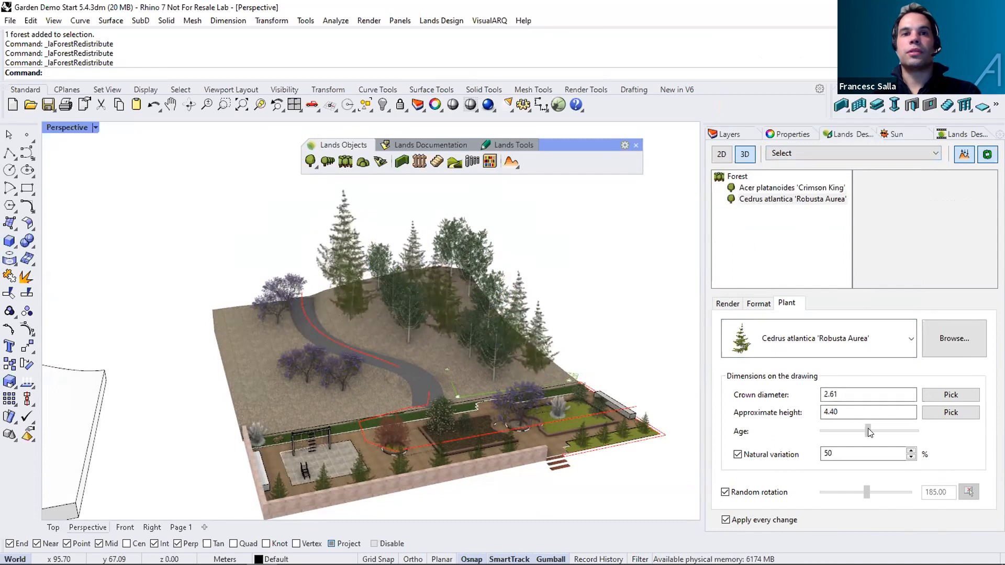
drag(871, 430, 870, 431)
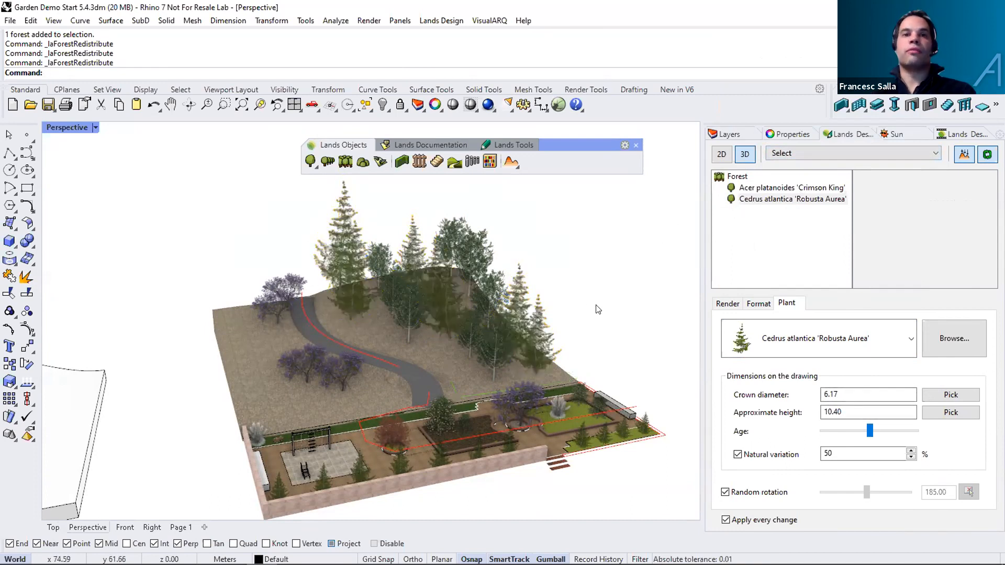
click(559, 311)
right_drag(559, 310, 516, 282)
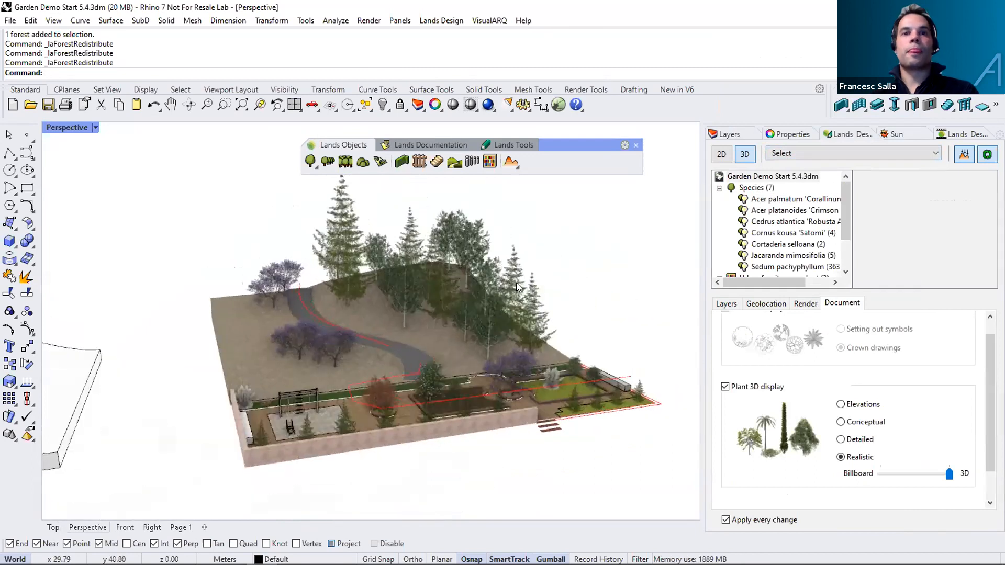
click(516, 283)
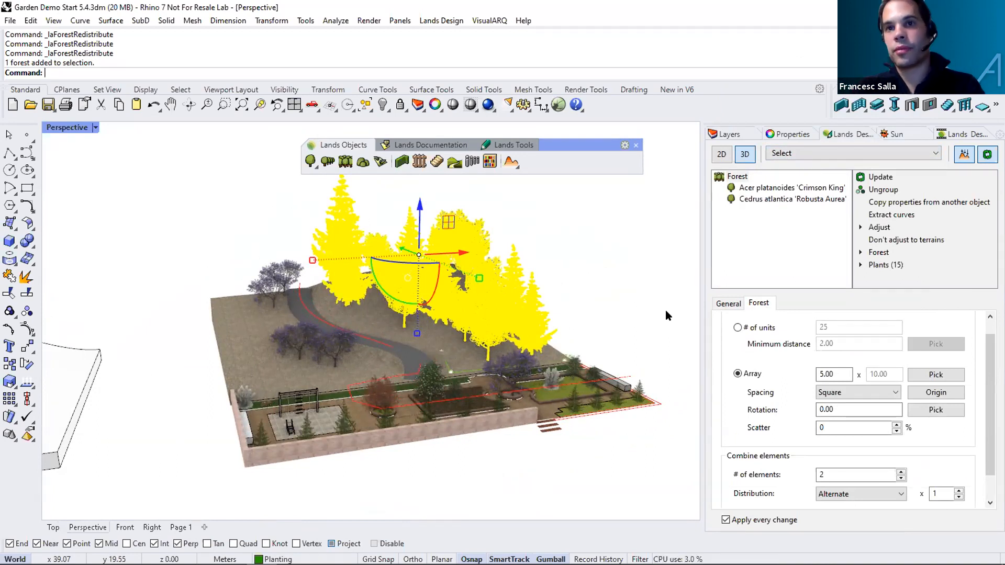
click(569, 279)
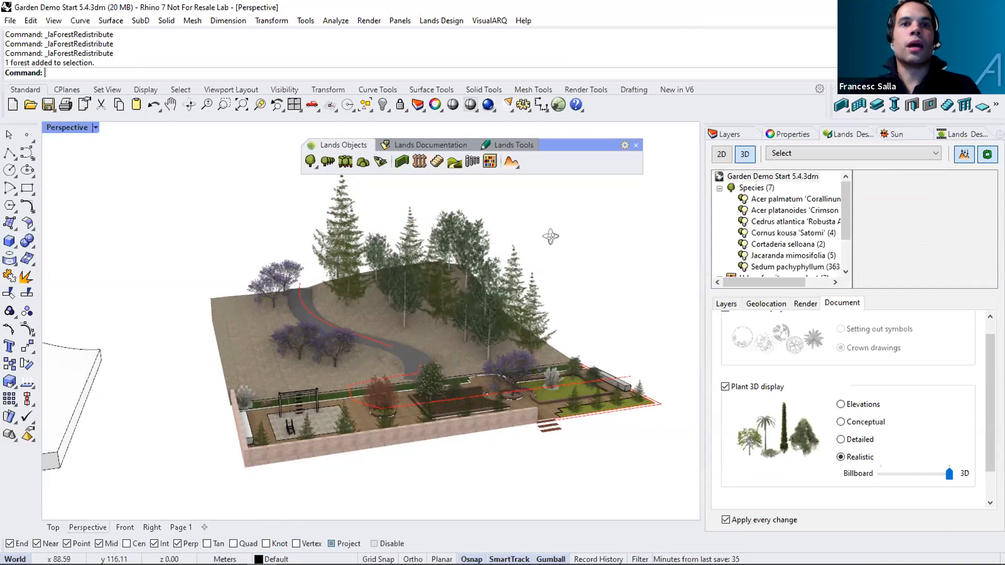
right_drag(547, 233, 271, 399)
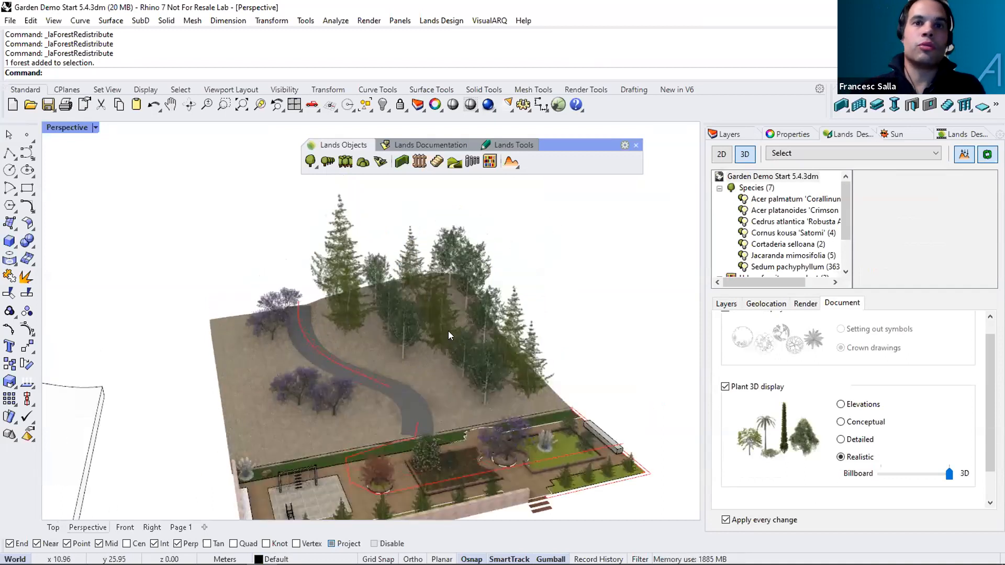
Switch to the Top view and examine the forest's boundary in plan, leaving nothing selected.
click(53, 527)
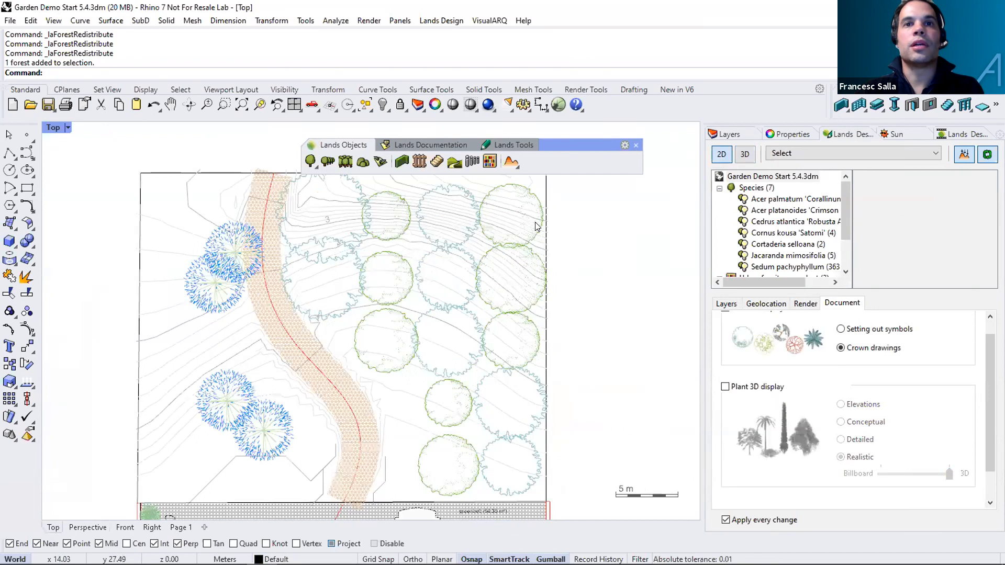
scroll(535, 235, up, 5)
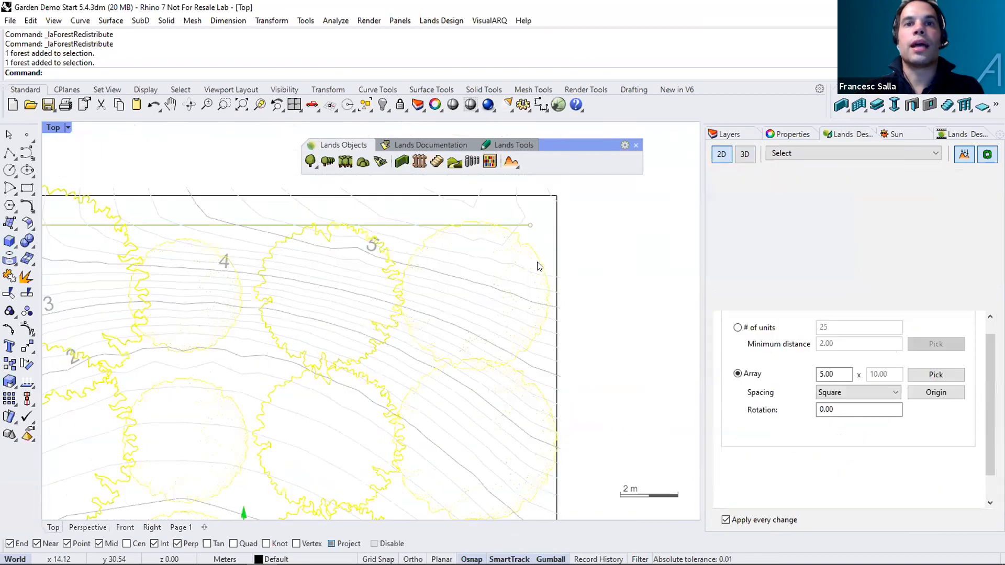
scroll(535, 265, down, 3)
scroll(528, 270, down, 4)
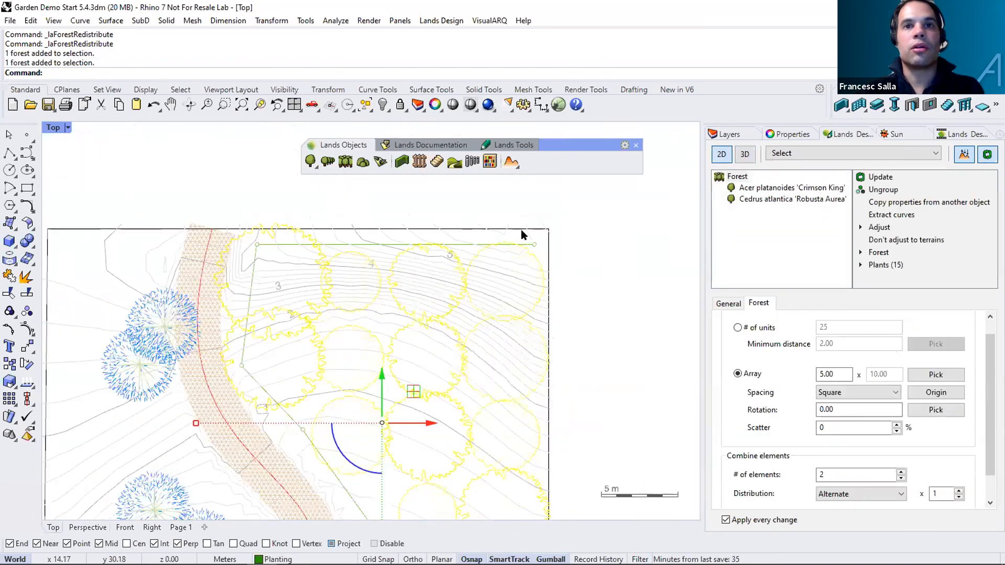
drag(293, 237, 282, 231)
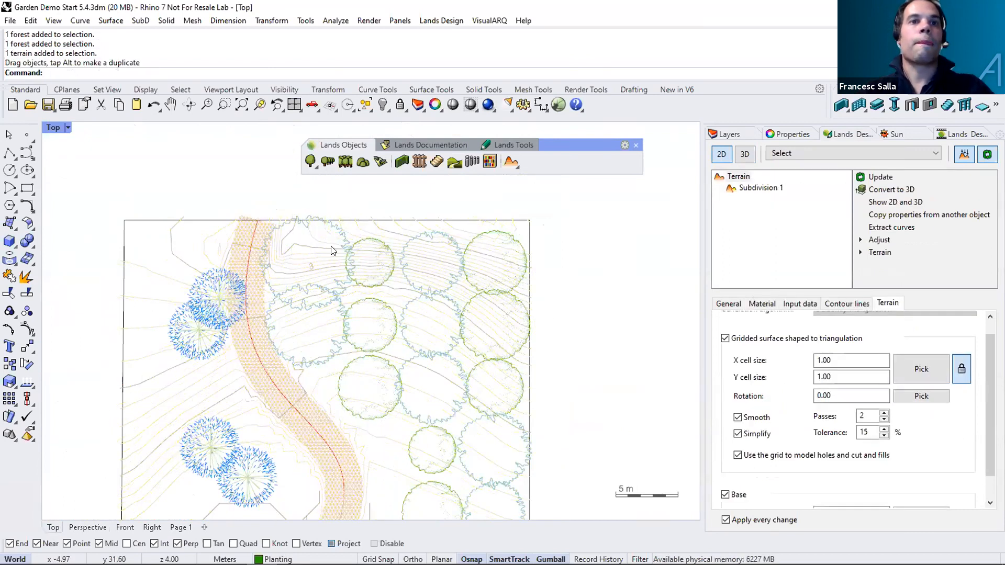
key(Escape)
Select the forest and move its upper path-side boundary corner horizontally away from the path.
scroll(342, 227, up, 5)
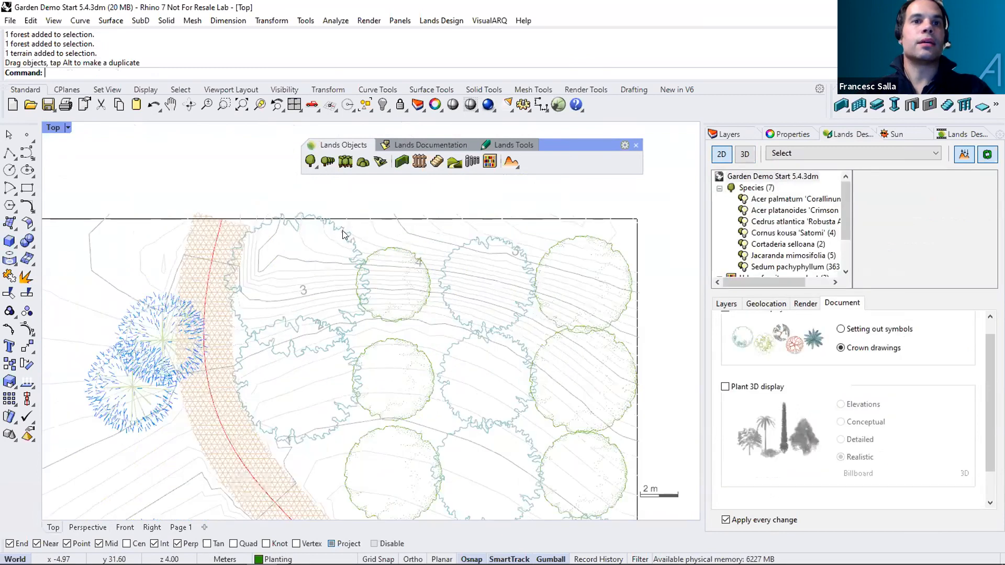
scroll(286, 266, up, 4)
click(229, 252)
click(228, 253)
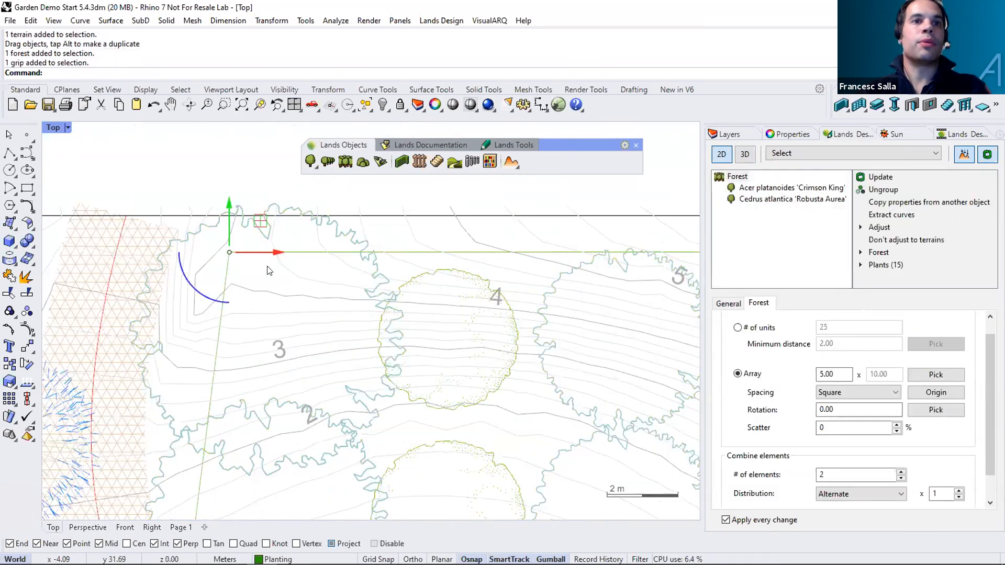
scroll(277, 267, down, 4)
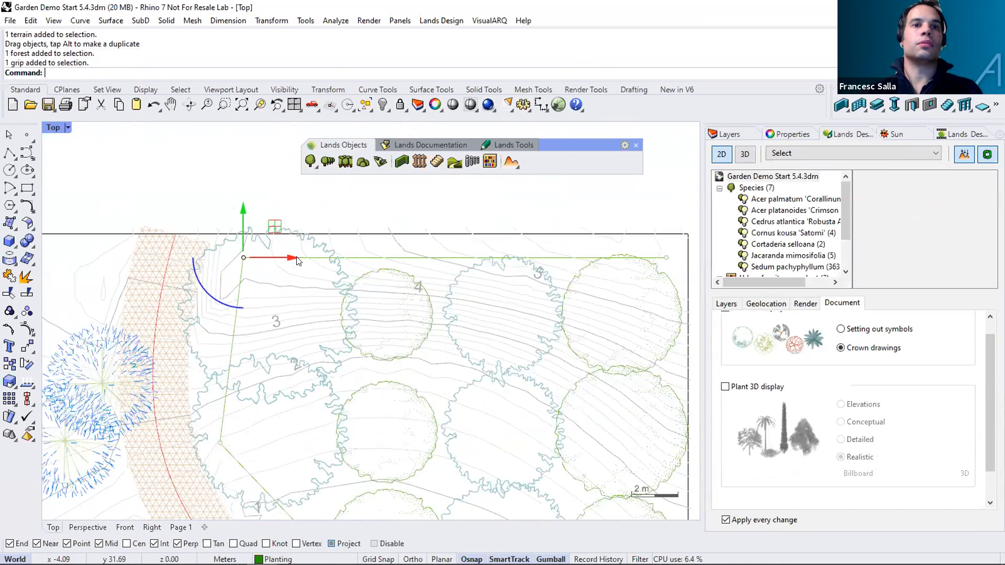
drag(315, 261, 355, 266)
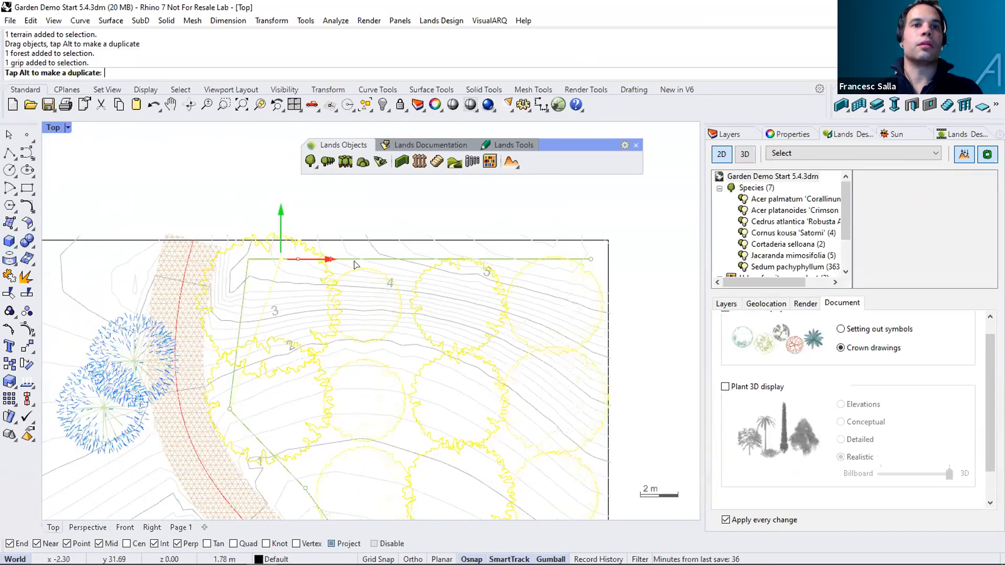
drag(492, 291, 491, 287)
scroll(492, 287, down, 3)
right_drag(466, 250, 474, 106)
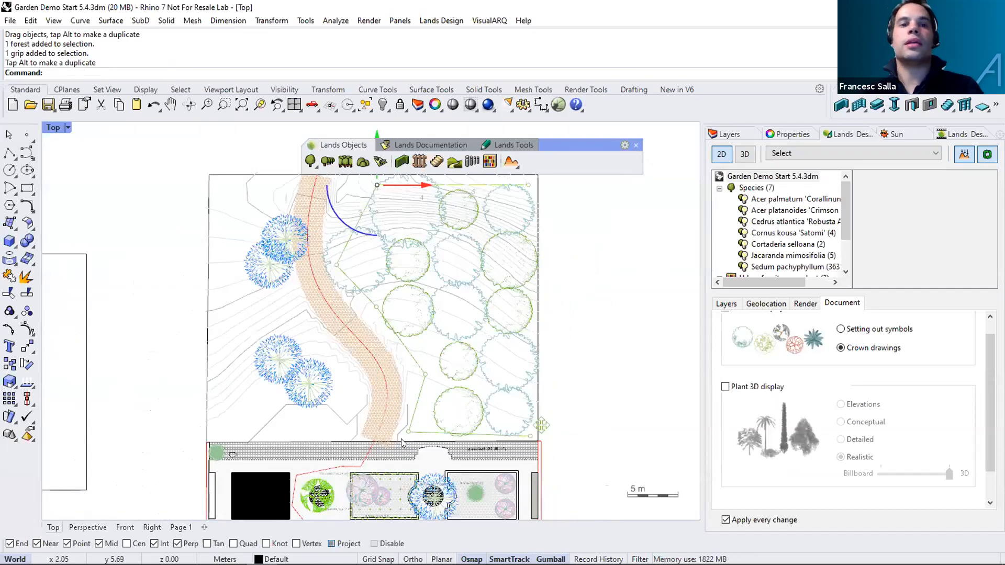
Move the forest's lower path-side boundary corner slightly away from the path and deselect it.
scroll(409, 426, up, 4)
drag(411, 419, 440, 425)
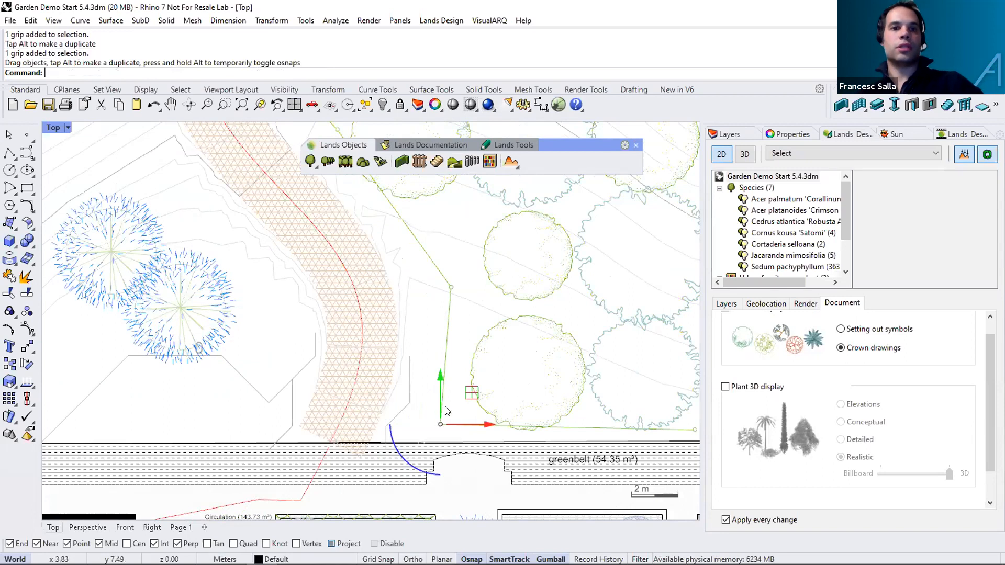
key(Escape)
scroll(408, 345, down, 3)
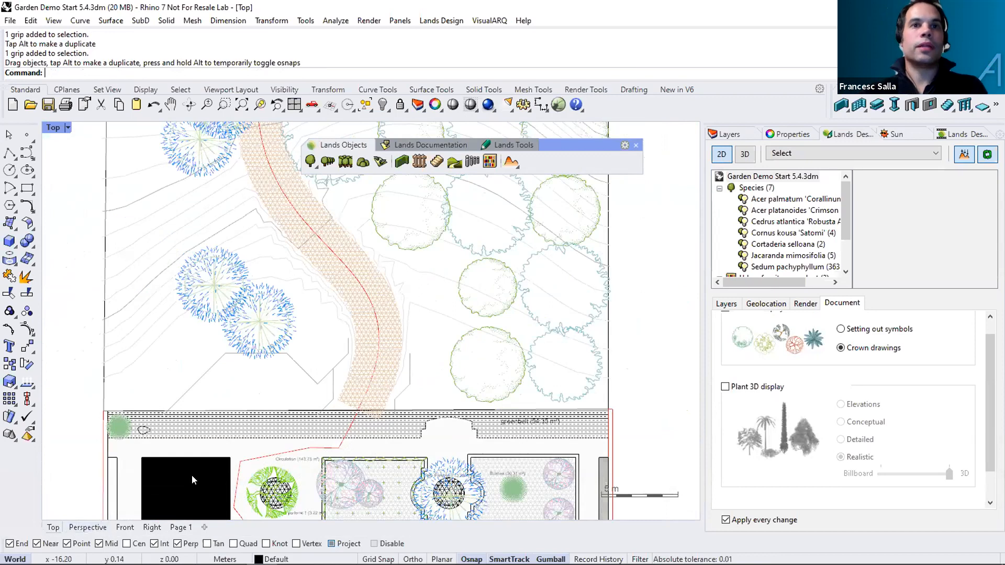
Start a new groundcover with the species Aptenia cordifolia chosen from the plant database.
right_drag(380, 181, 423, 206)
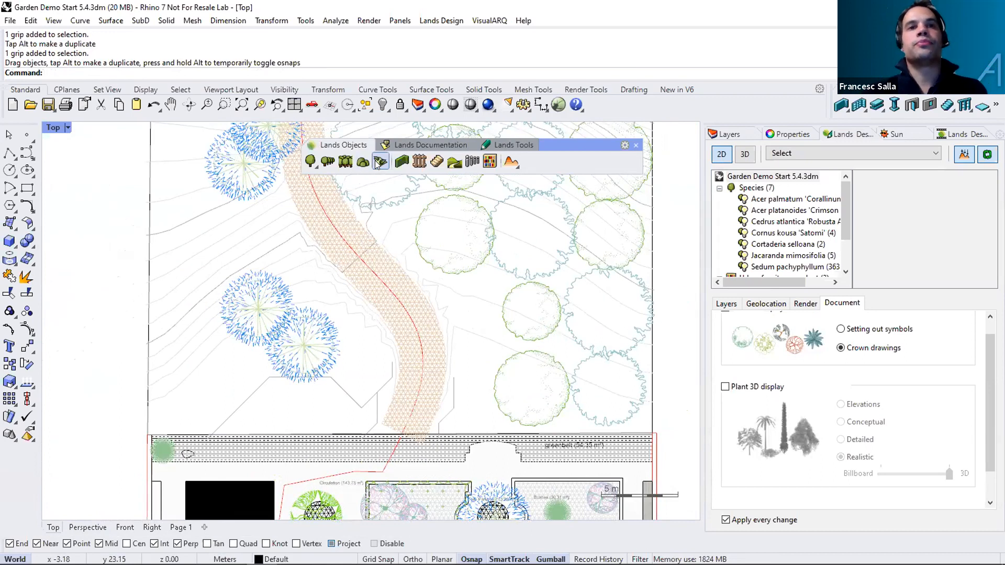
click(378, 163)
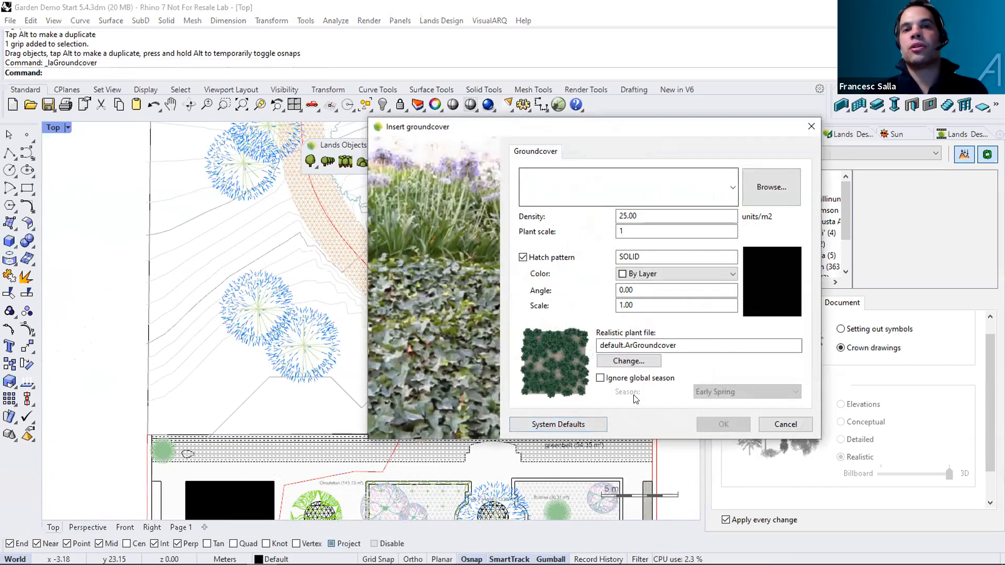
click(774, 188)
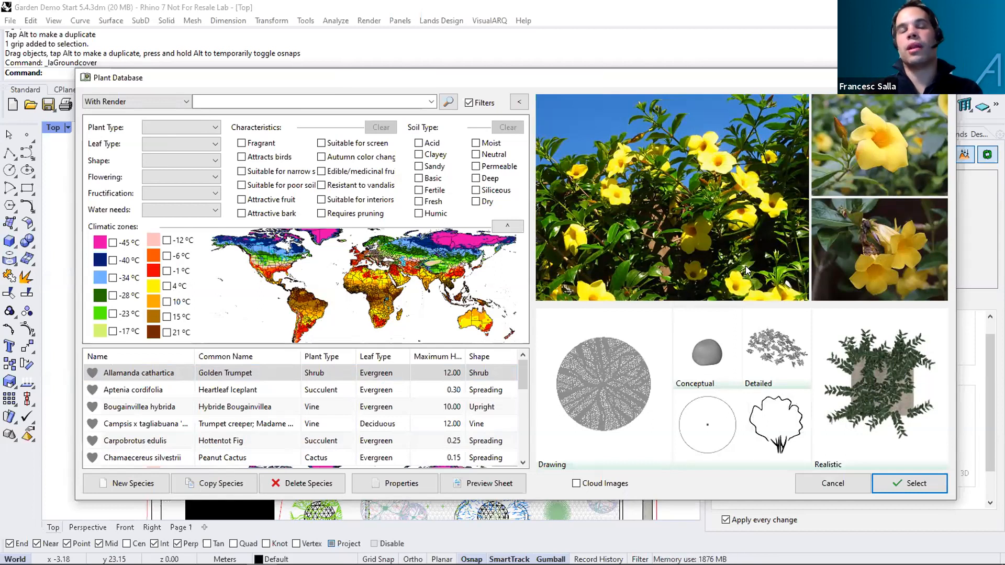
click(238, 390)
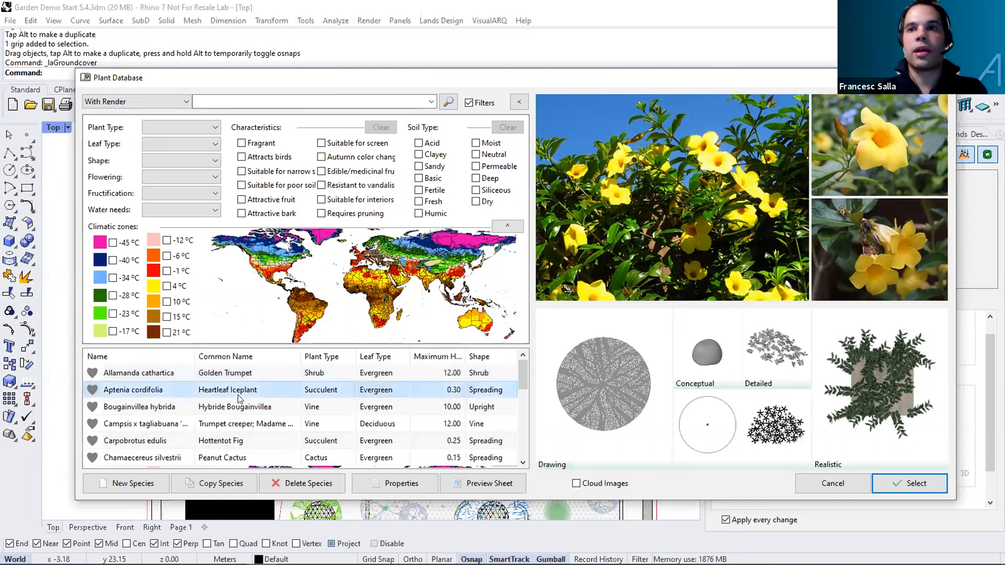
click(903, 482)
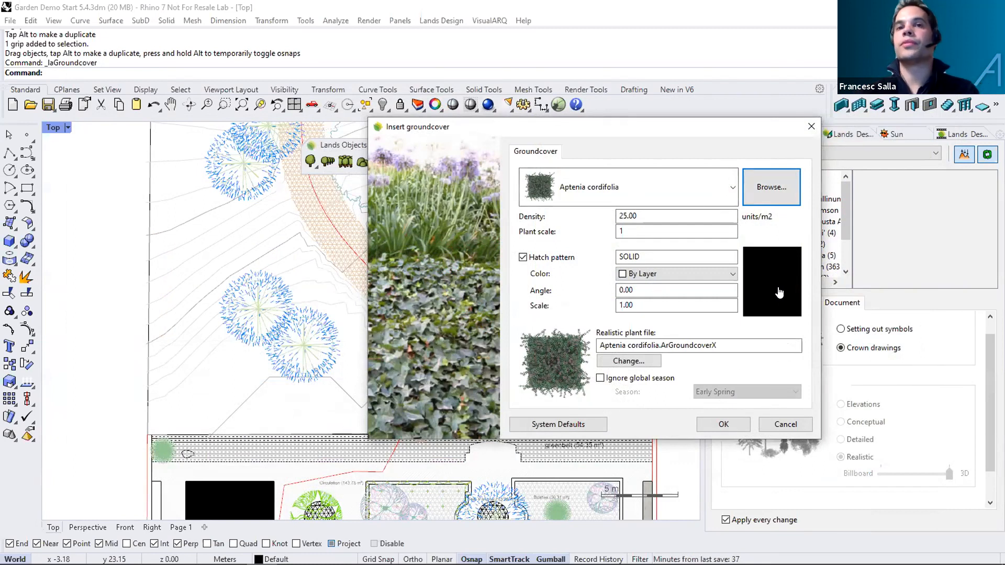
click(737, 422)
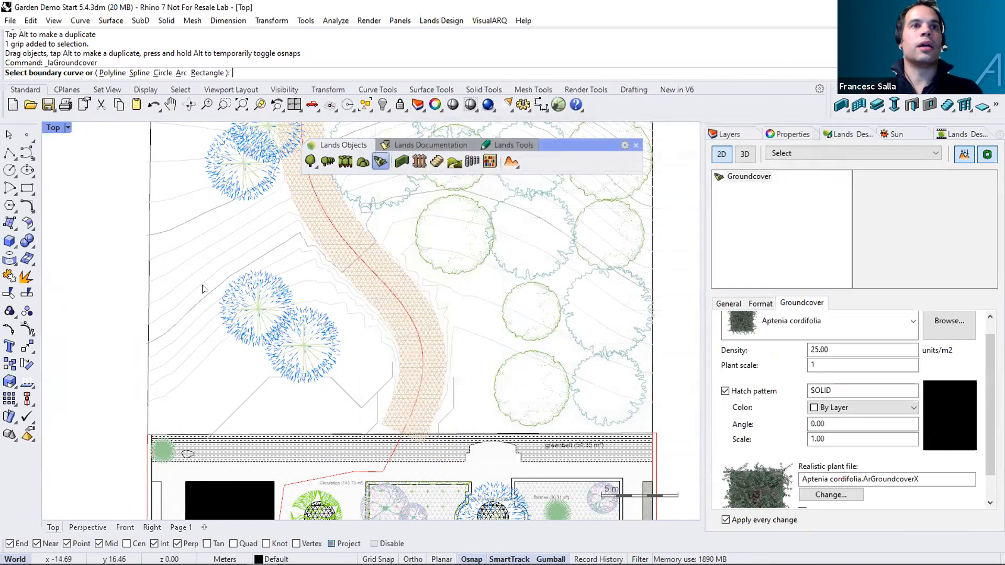
Insert the groundcover with a tall rectangular boundary on the terrain across the path from the forest.
click(206, 73)
click(158, 418)
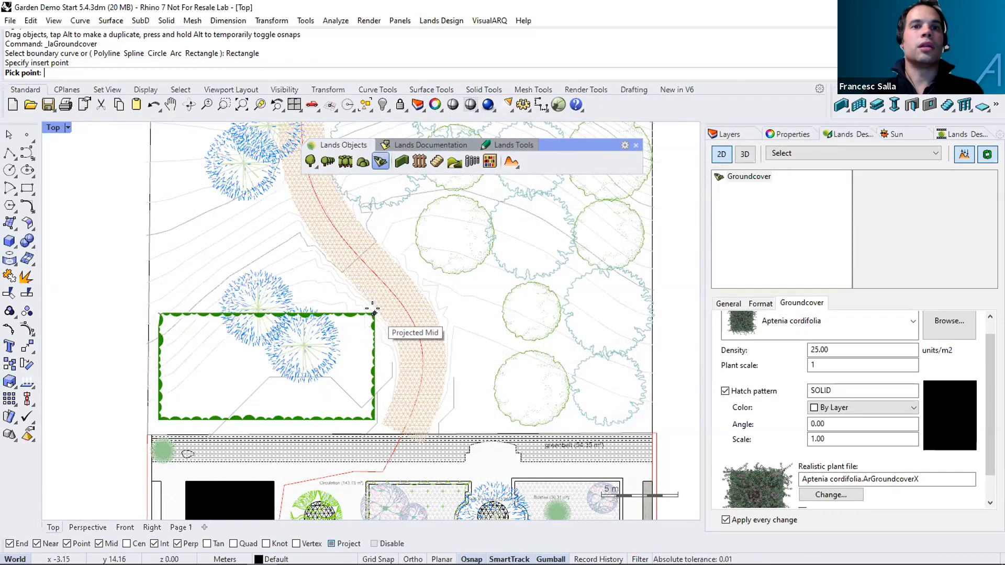
click(281, 203)
click(258, 348)
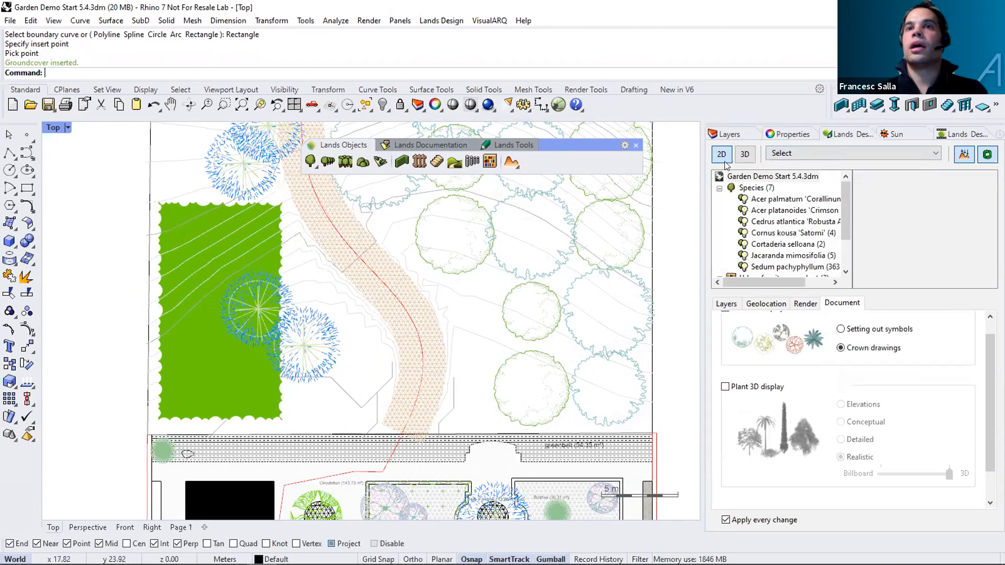
Inspect the new groundcover up close in the Perspective view and select it to show its edit parameters.
click(95, 526)
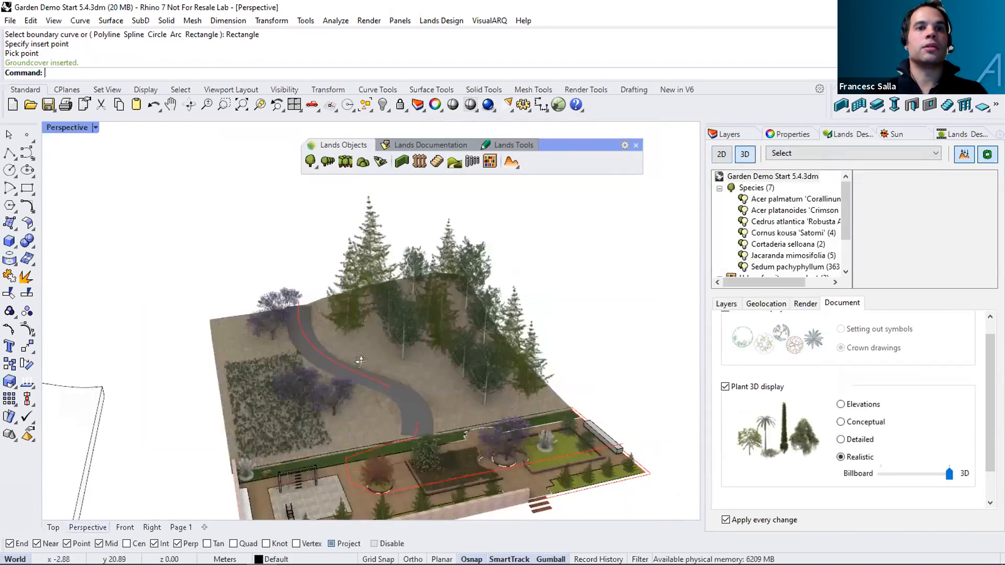
right_drag(355, 356, 392, 333)
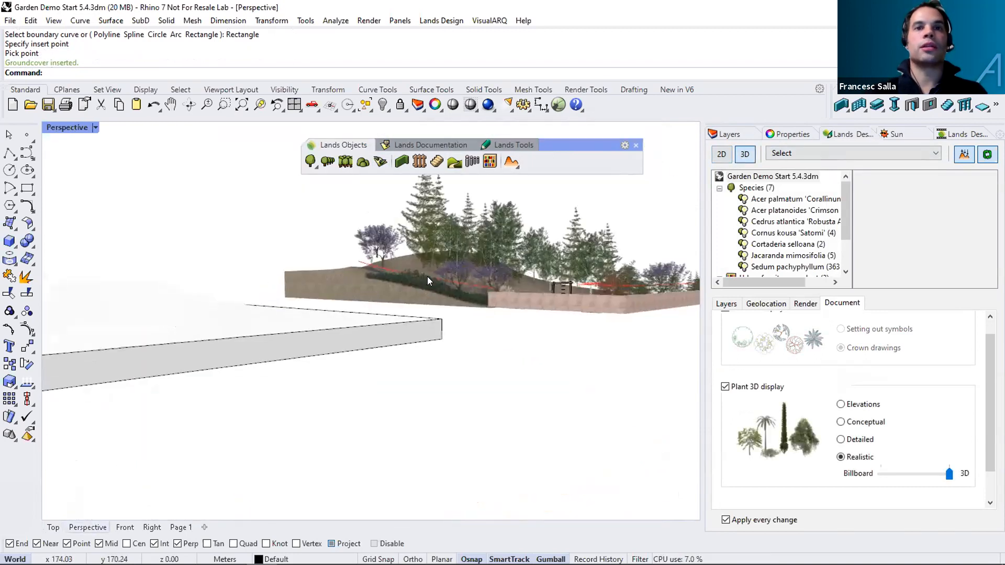
scroll(427, 276, up, 6)
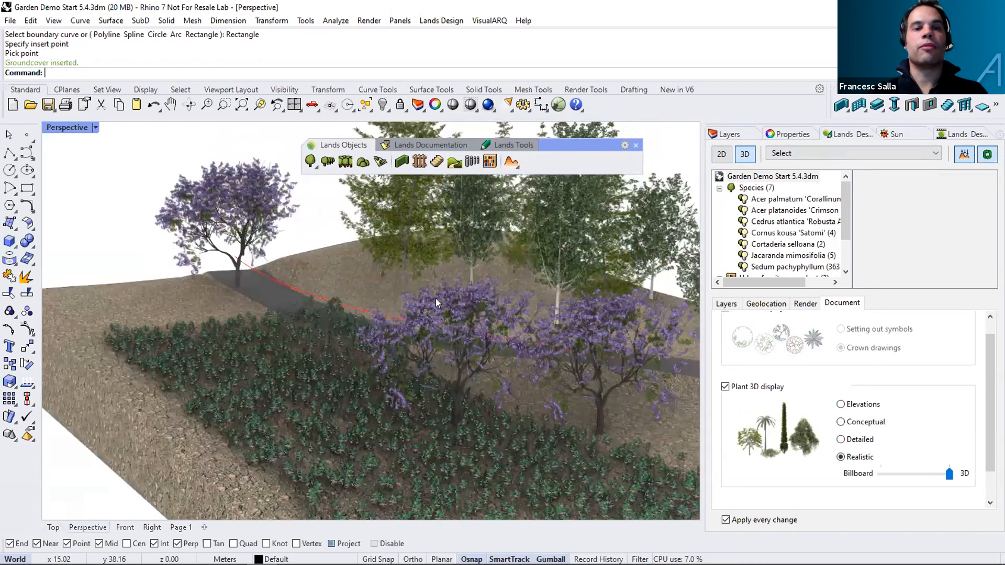
right_drag(433, 343, 192, 417)
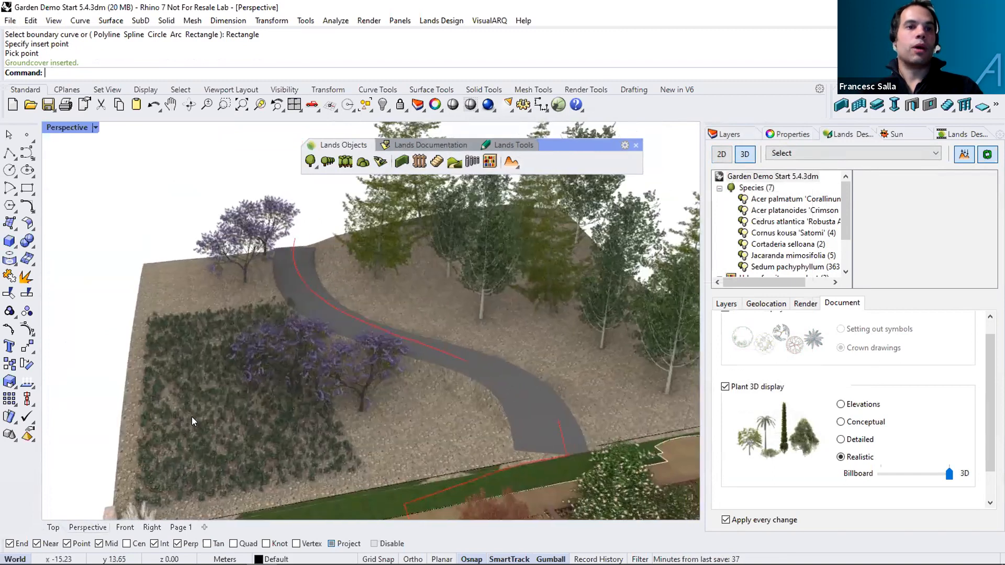
click(191, 417)
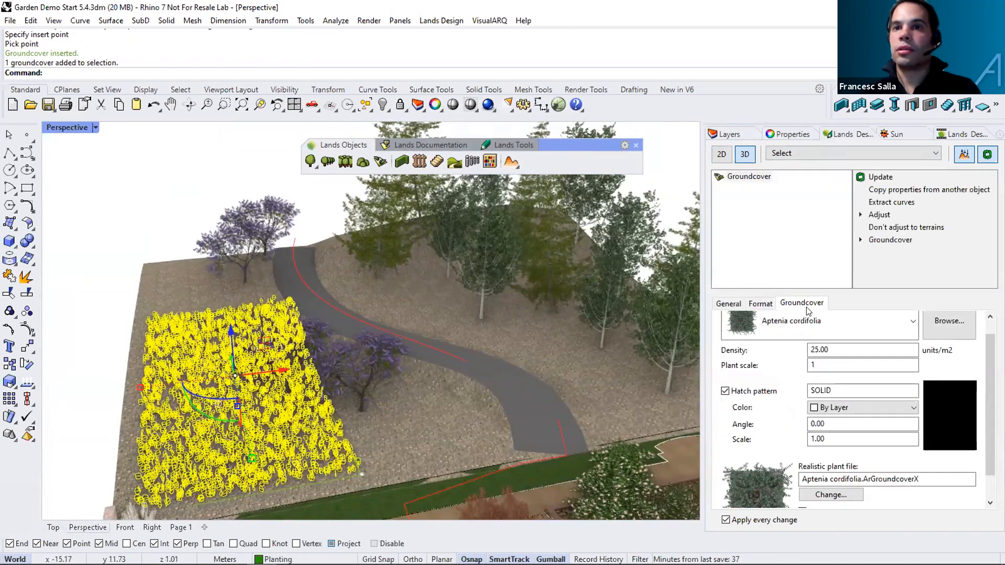
Set the Aptenia cordifolia groundcover's plant scale to 0.5 and deselect it.
drag(843, 367, 790, 371)
click(835, 386)
key(BackSpace)
text(0.5)
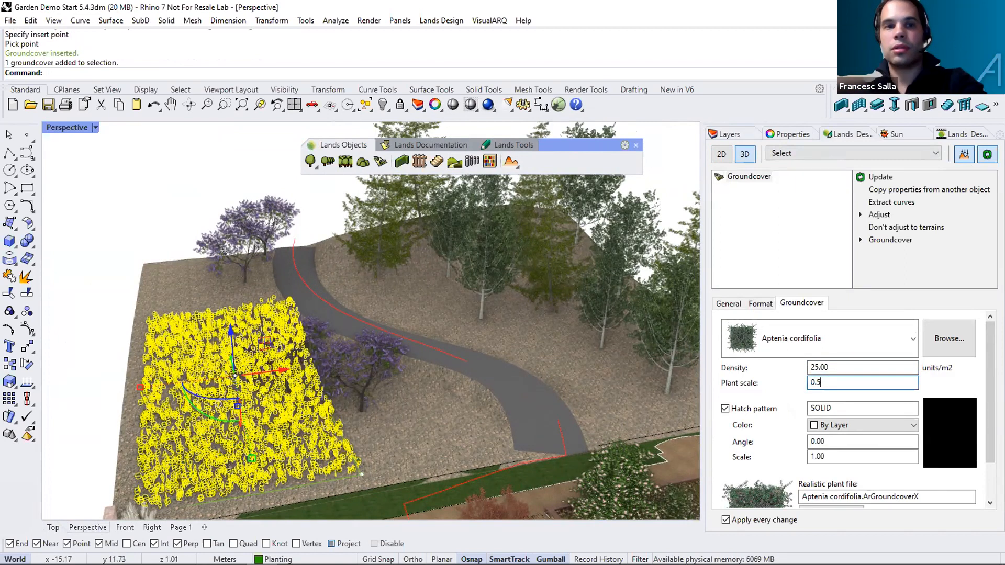
key(Return)
key(Escape)
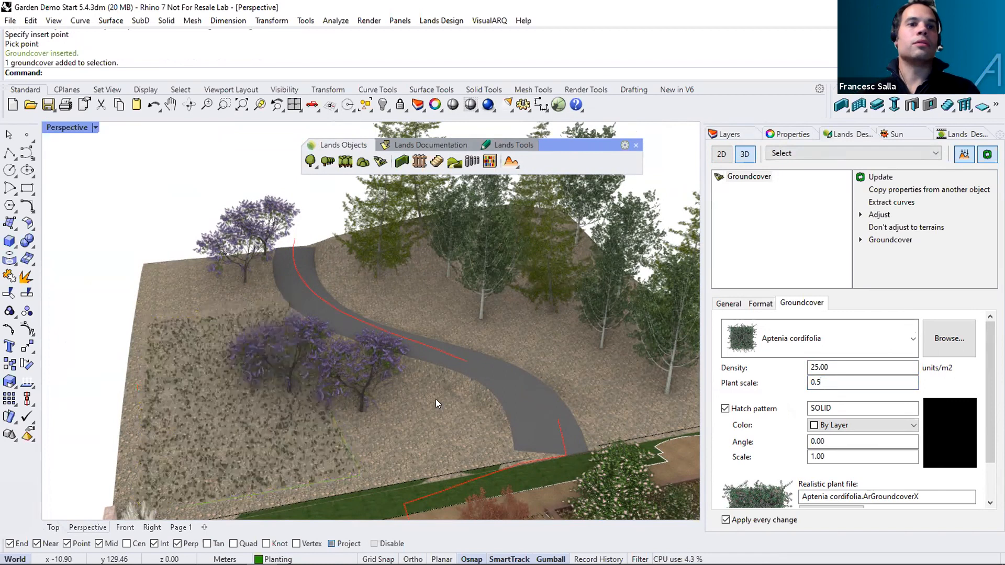
Isolate the garden wall behind the playground bench together with the bench, then clear the selection.
right_drag(228, 382, 251, 378)
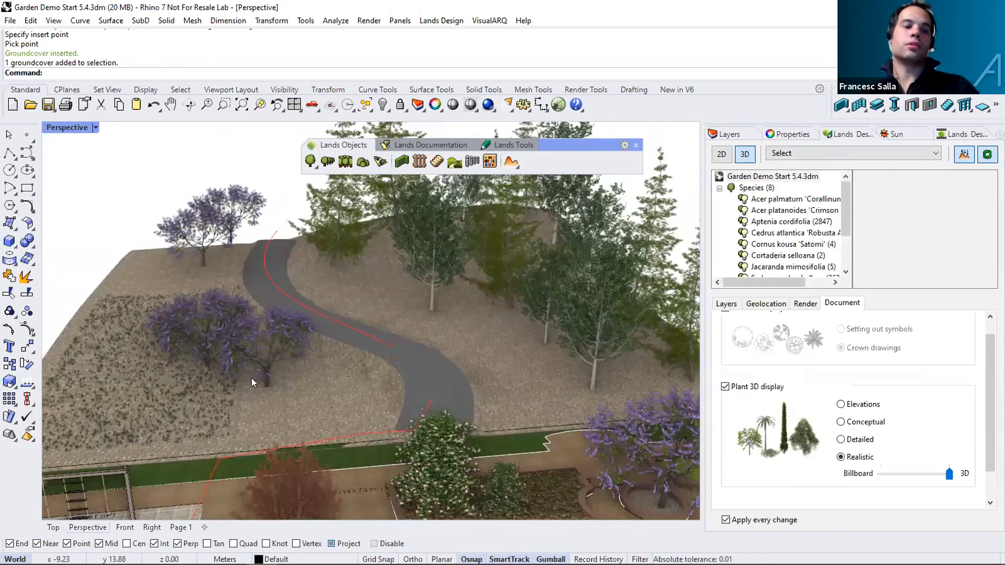
right_drag(316, 379, 351, 359)
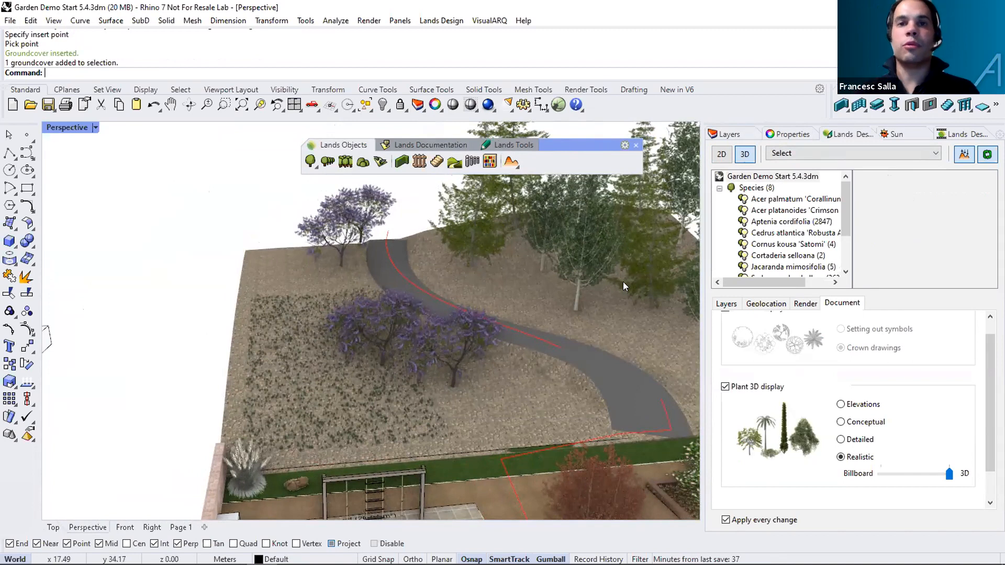
scroll(596, 276, down, 8)
right_drag(553, 374, 493, 375)
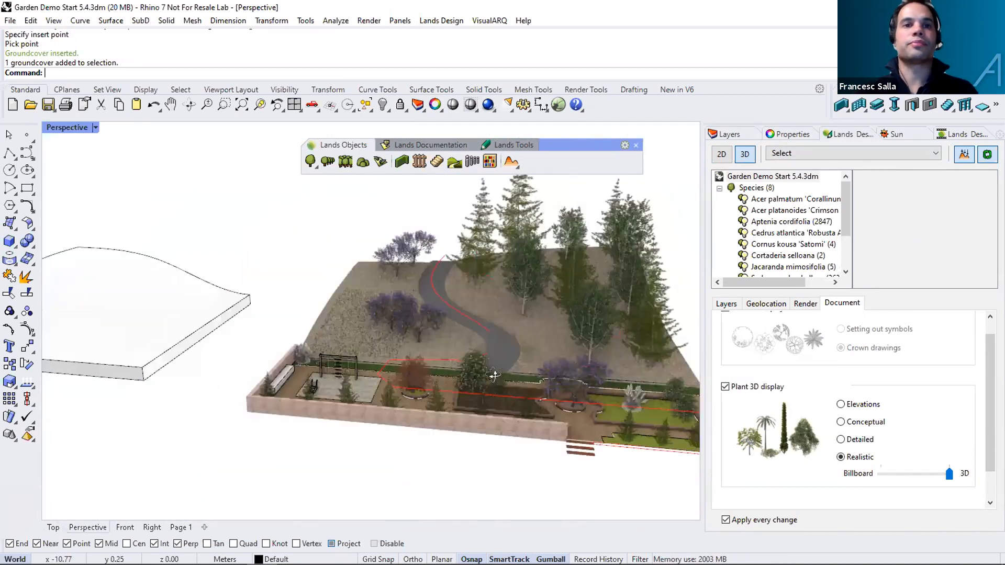
scroll(157, 372, up, 2)
scroll(259, 375, up, 3)
scroll(297, 378, up, 3)
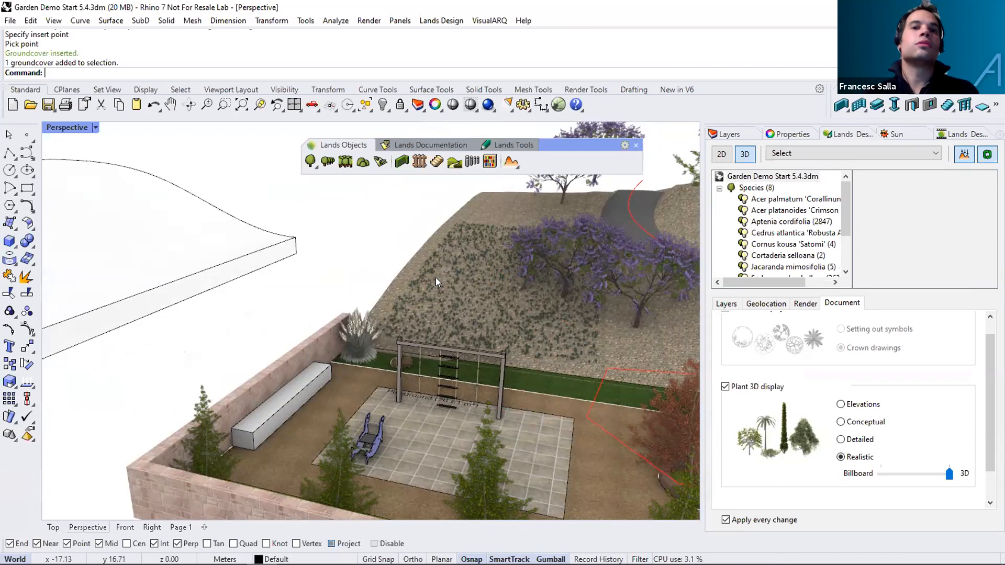
click(307, 345)
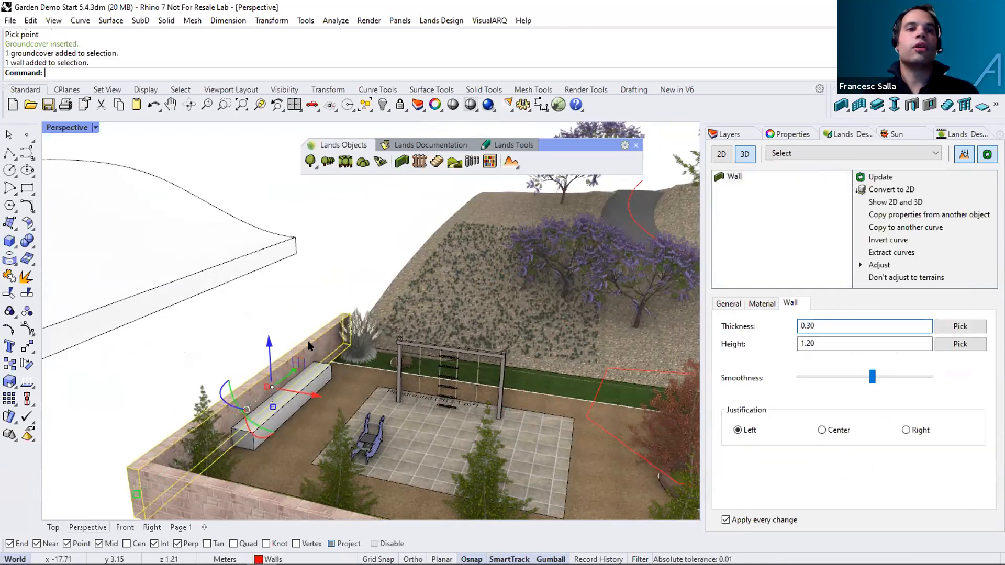
shift+click(325, 375)
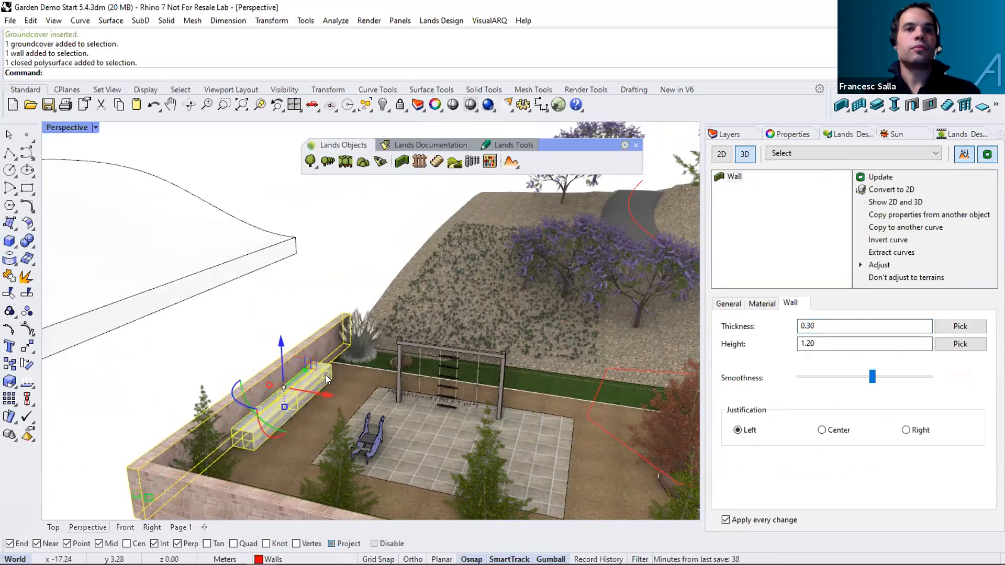
click(386, 108)
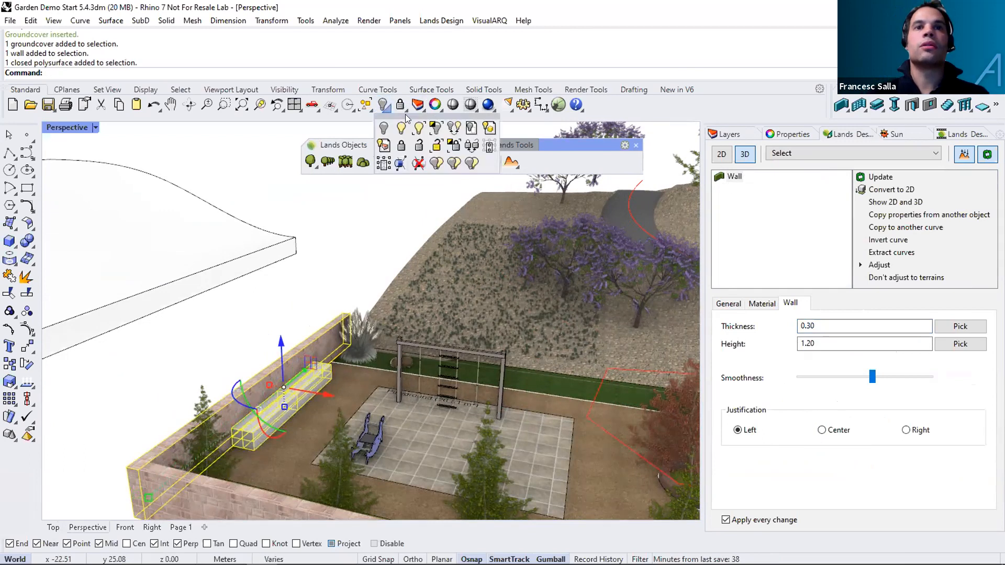
click(418, 127)
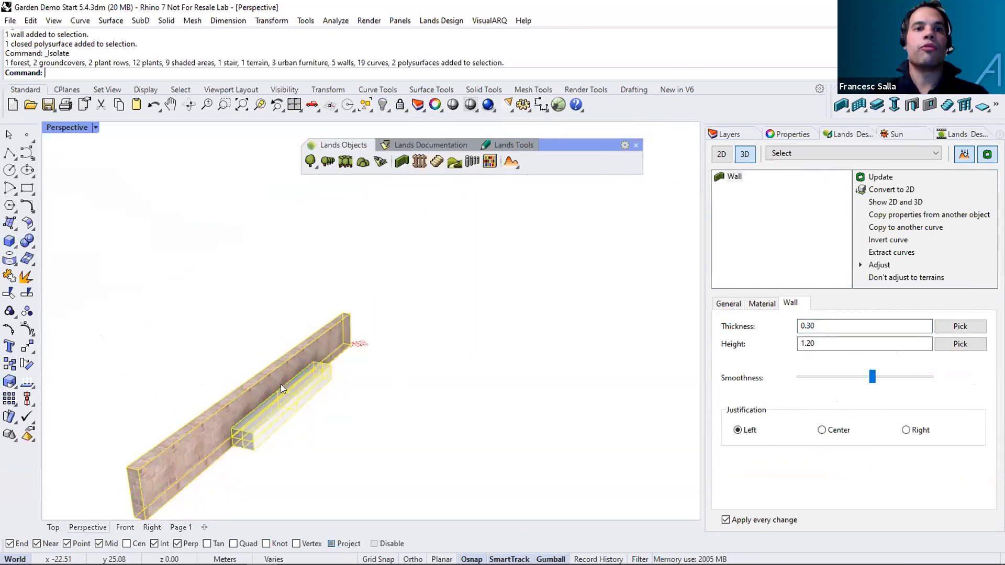
right_drag(245, 430, 357, 368)
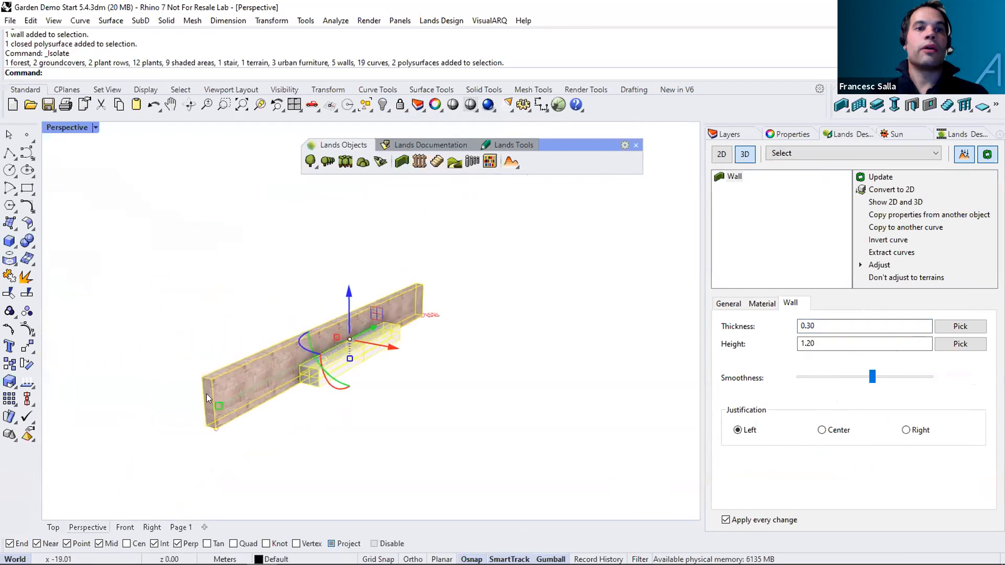
click(432, 254)
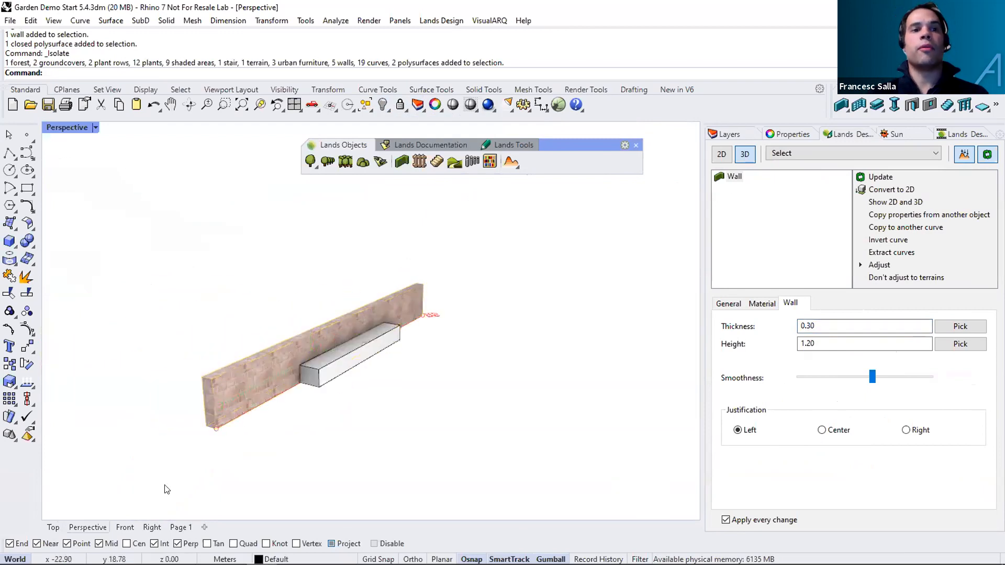
In the Right view, enable Vertex snapping and trace the wall's elevation with a rectangle from its upper to its opposite lower corner.
click(152, 527)
scroll(207, 414, up, 5)
scroll(203, 412, up, 2)
right_drag(203, 411, 259, 410)
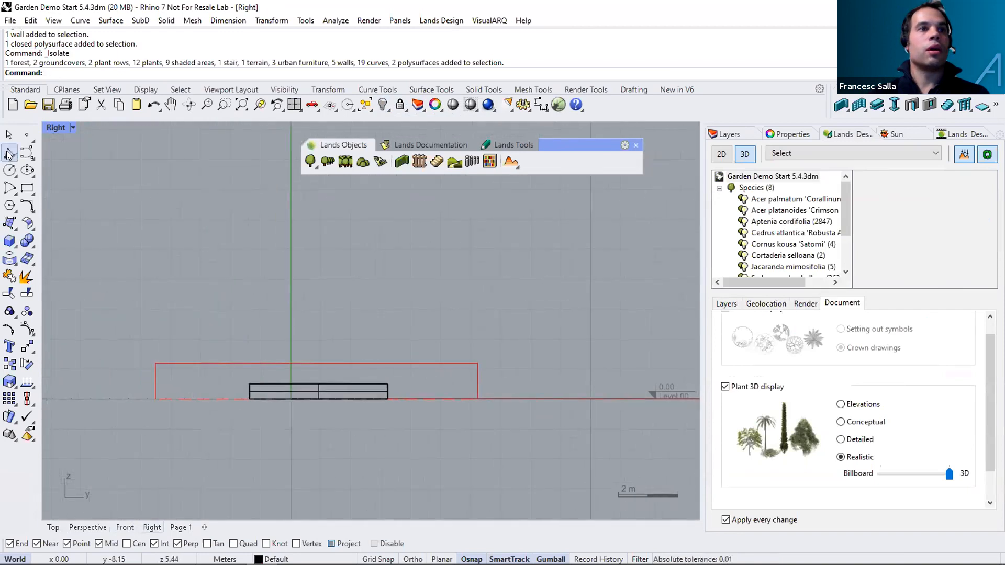
click(9, 153)
scroll(167, 341, up, 4)
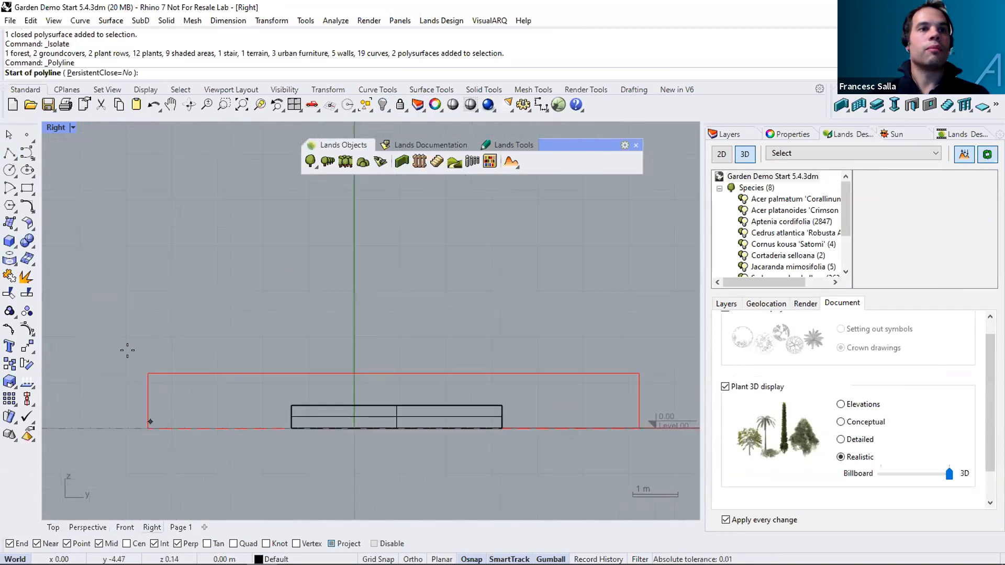
click(27, 188)
click(296, 543)
click(143, 381)
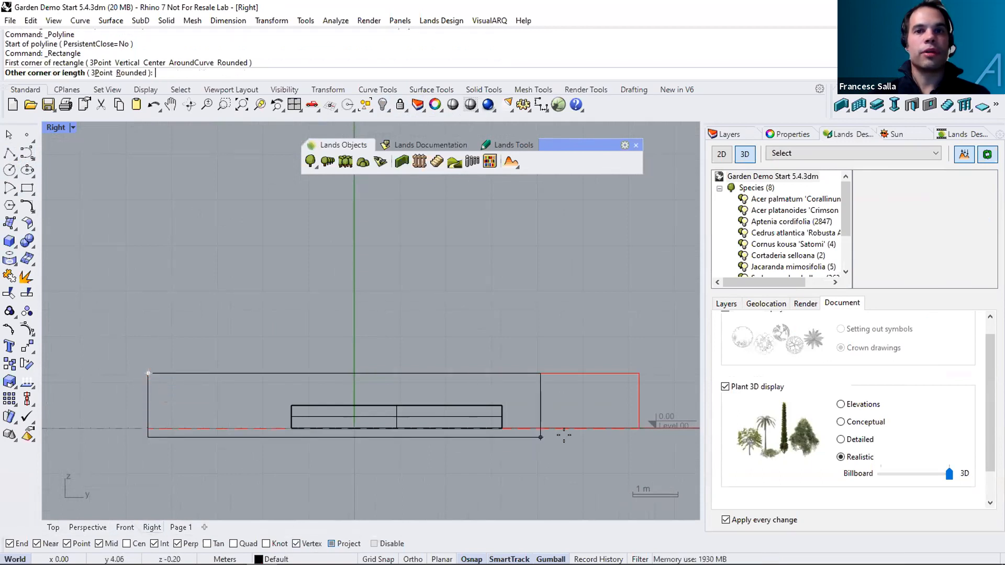
click(633, 427)
Move the traced rectangle onto the wall's inner face on the bench side and show all hidden objects again.
click(634, 410)
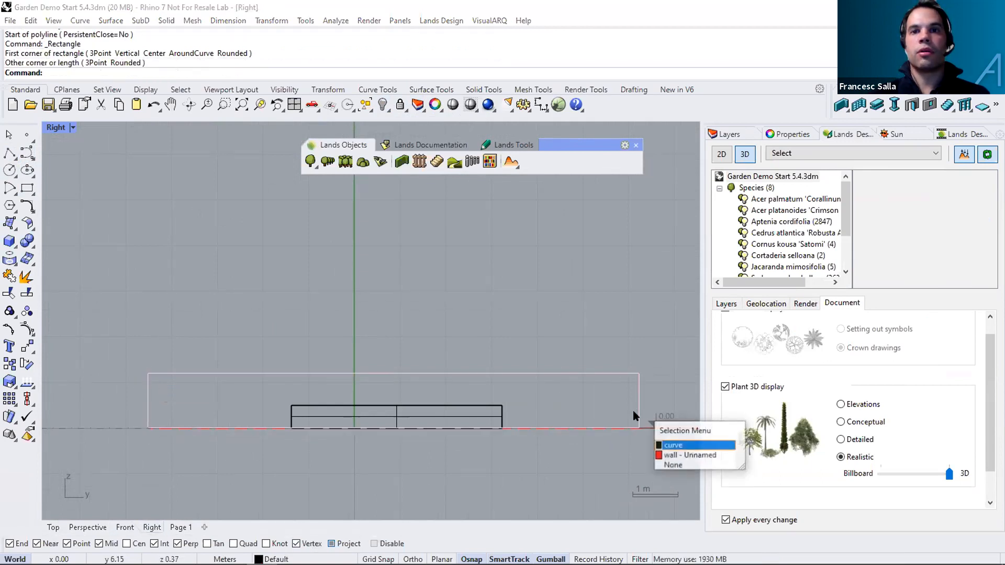
key(Return)
click(78, 527)
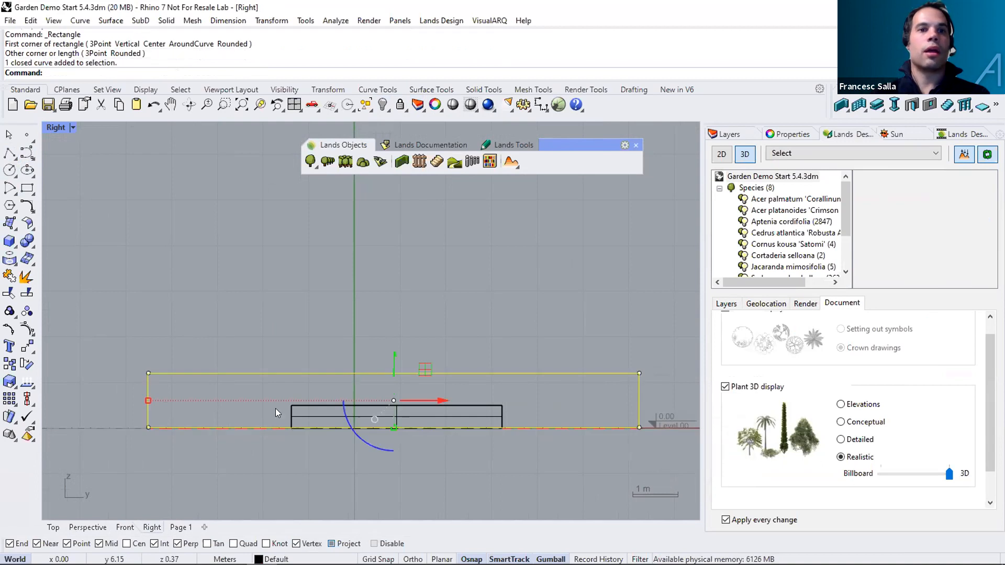
scroll(334, 345, down, 5)
scroll(334, 346, up, 3)
drag(510, 426, 374, 414)
scroll(303, 406, up, 5)
scroll(354, 383, down, 5)
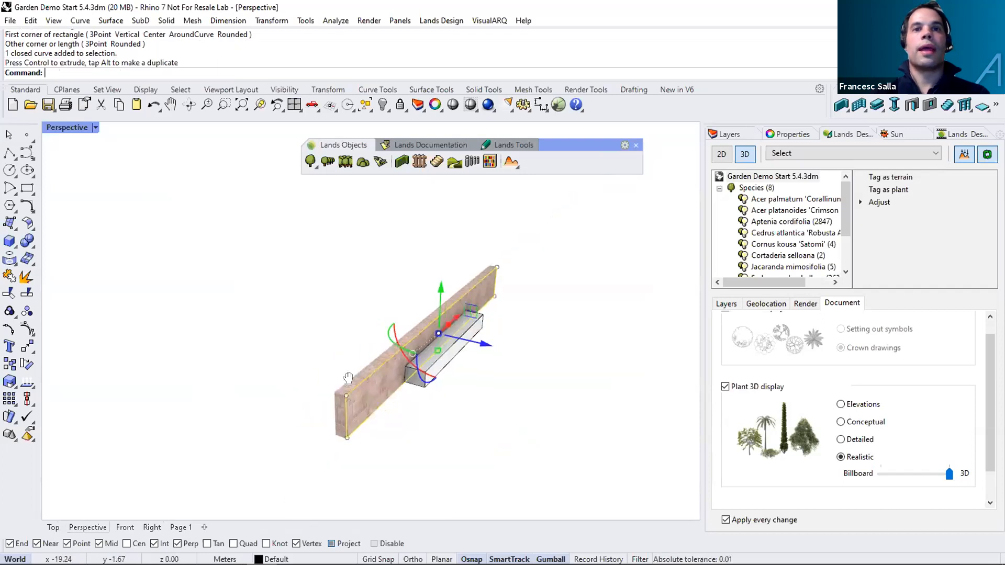
key(Escape)
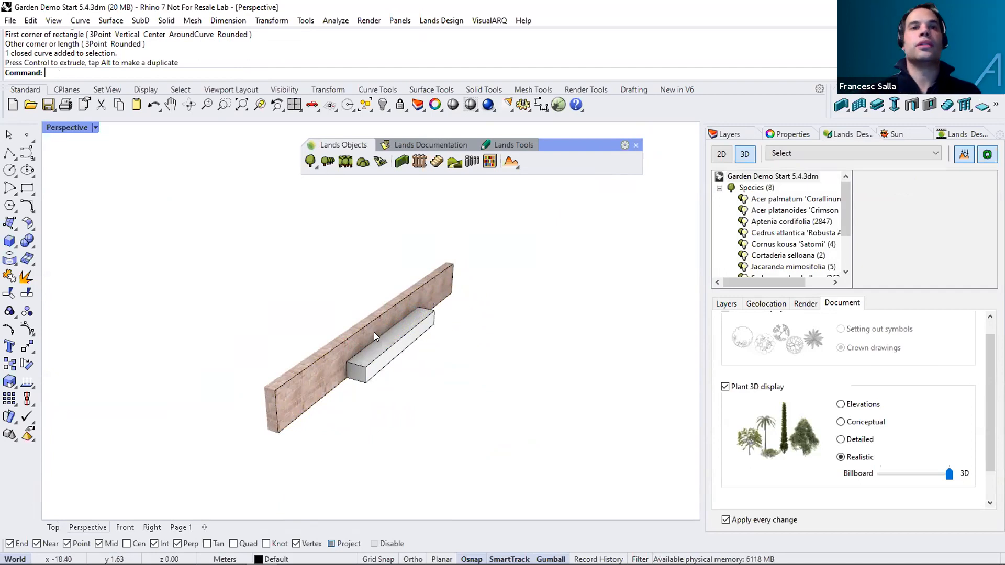
click(383, 105)
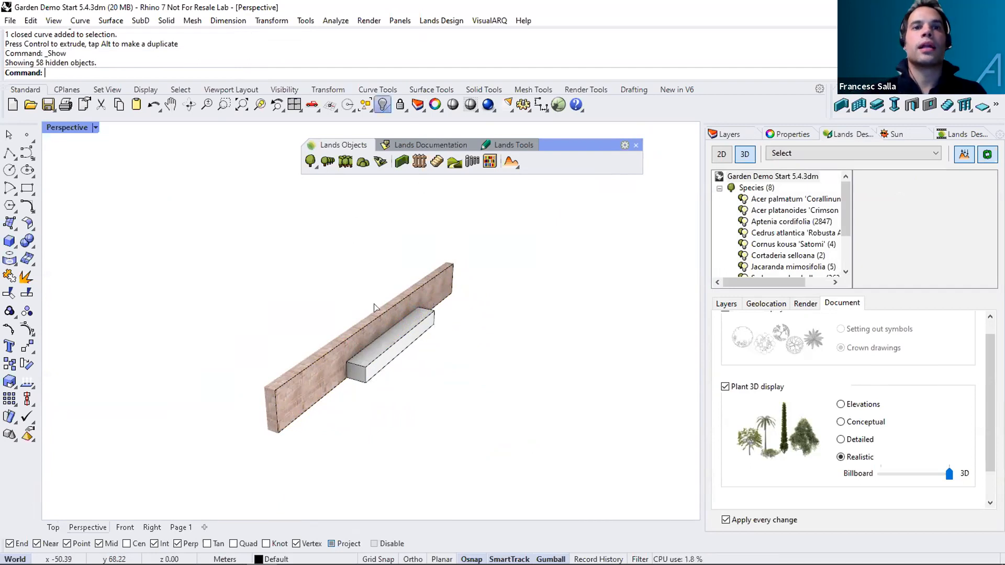
Insert a Clematis macropetala 'Maidwell Hall' groundcover using the vertical rectangle on the wall's inner face as its boundary.
click(377, 163)
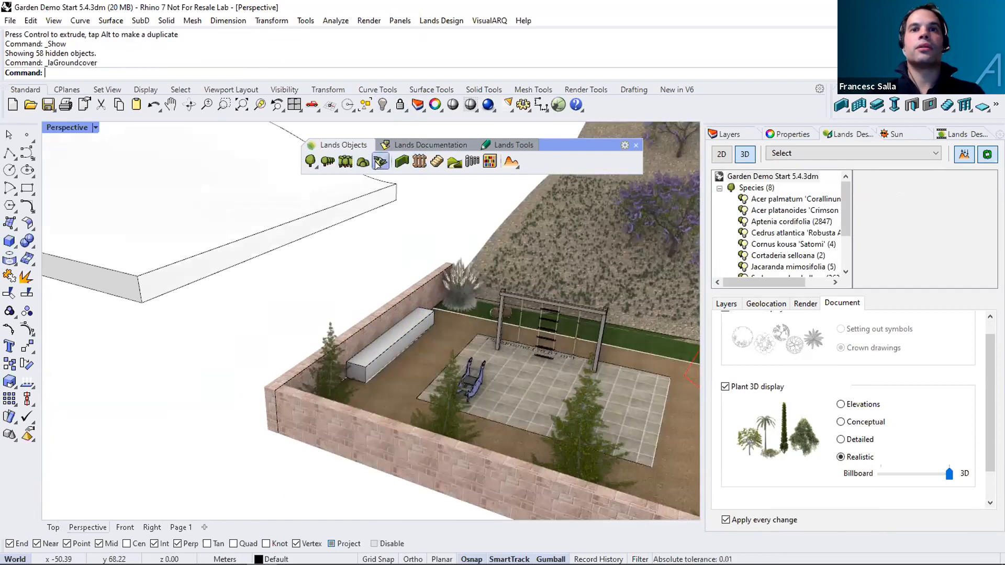
click(732, 188)
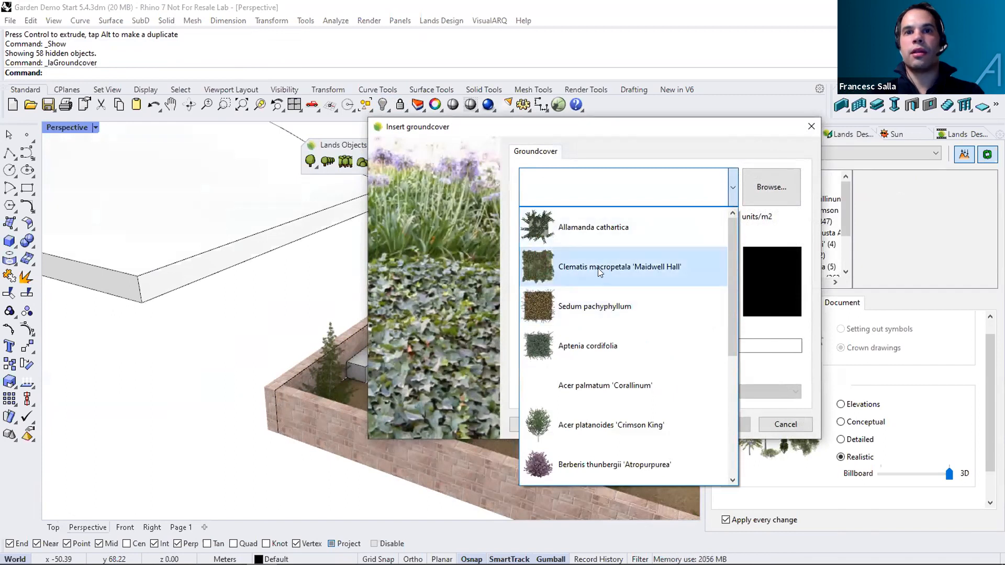
click(597, 268)
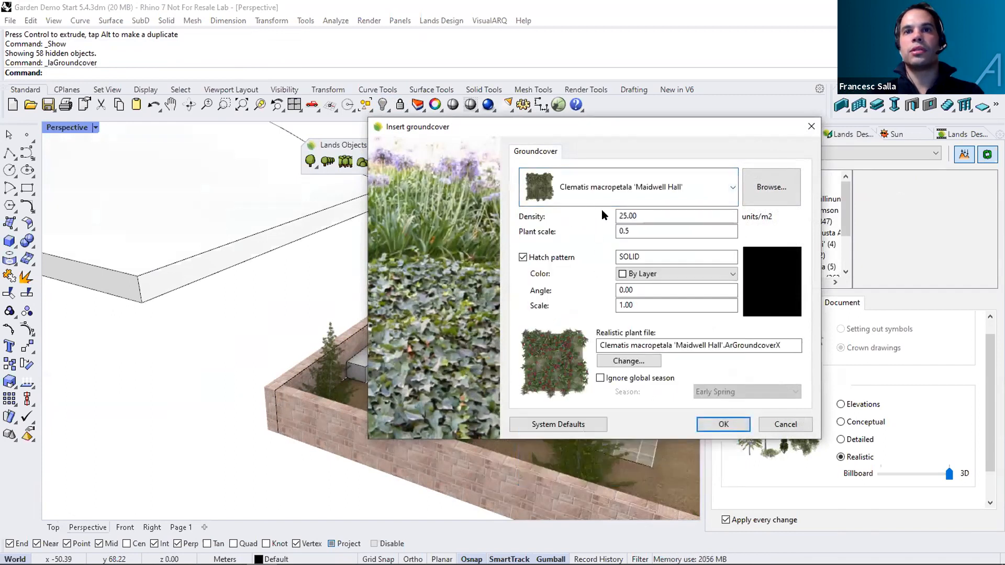
click(724, 193)
click(724, 194)
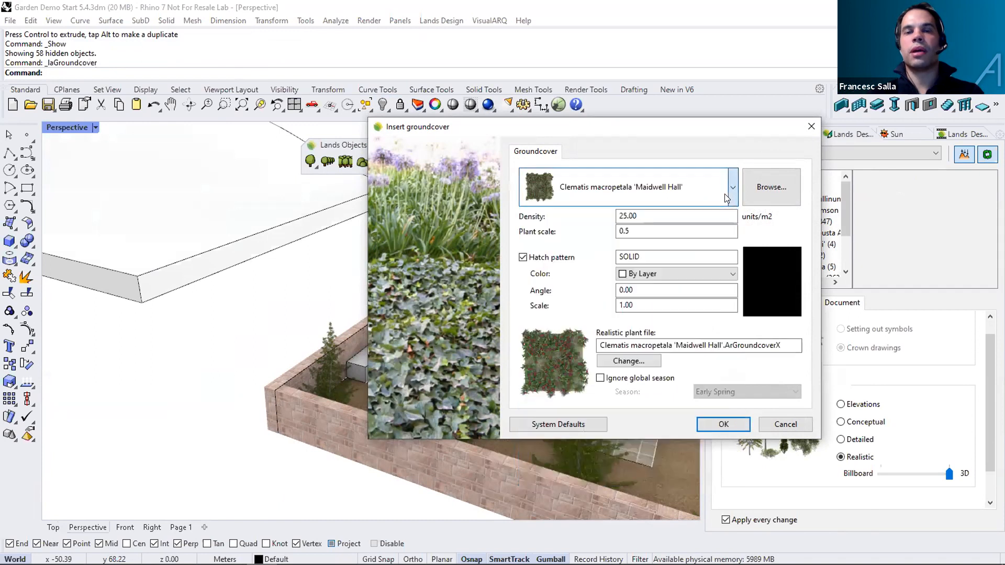
click(710, 424)
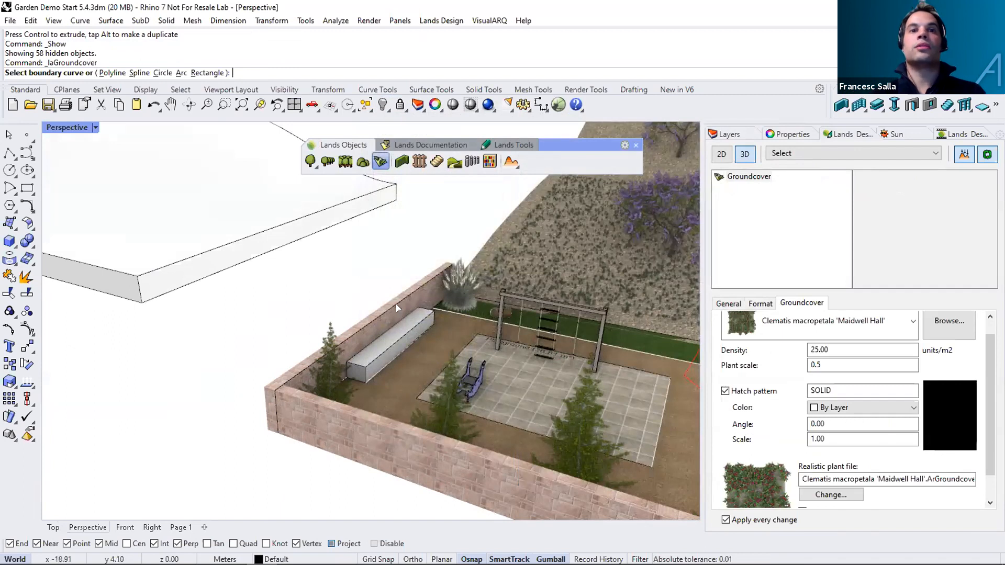
click(396, 303)
key(Return)
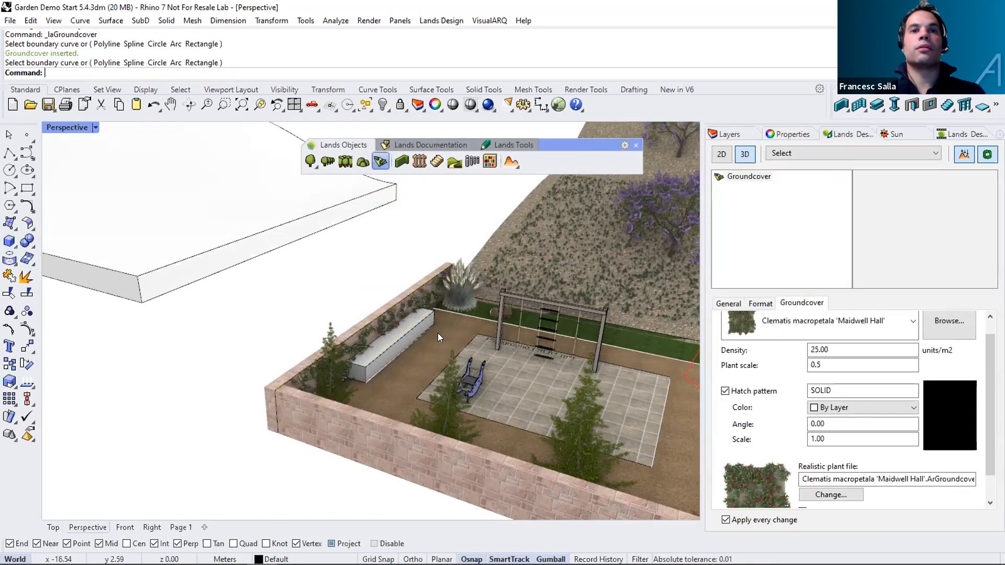
Set the wall groundcover's density to 75 units/m2, deselect it and view the planted wall from several angles.
scroll(402, 321, up, 2)
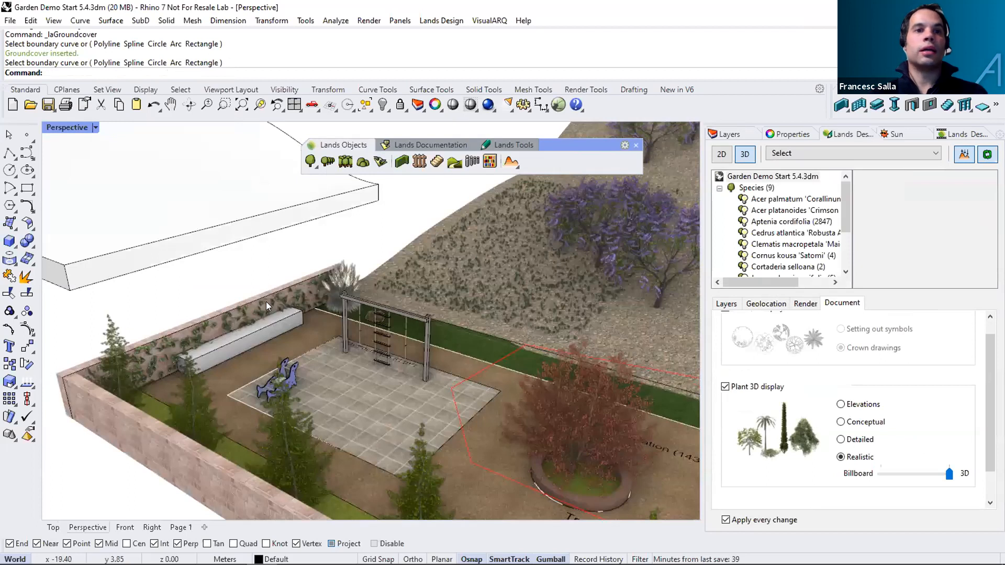
scroll(269, 275, up, 1)
scroll(269, 276, up, 3)
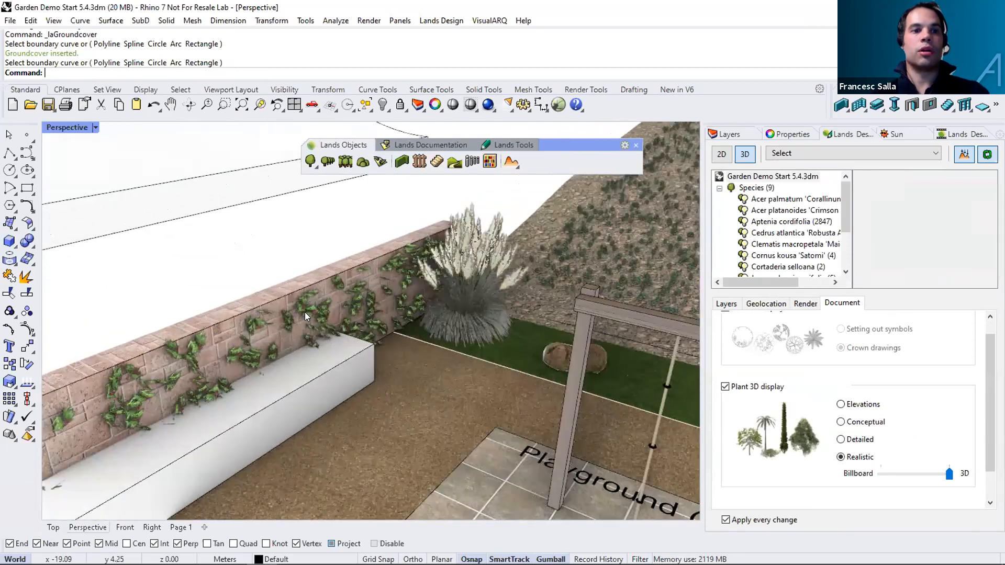
click(317, 312)
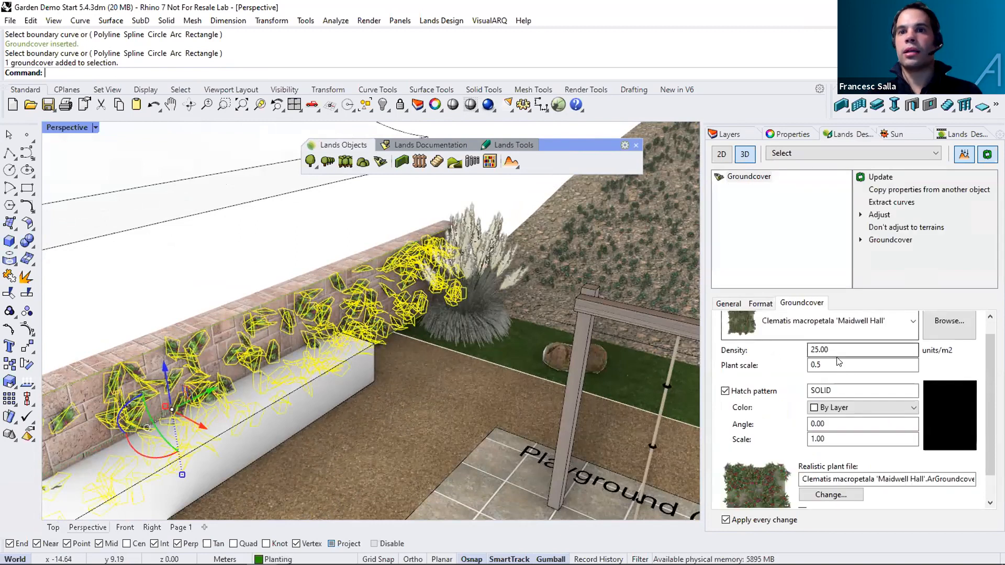
double_click(838, 350)
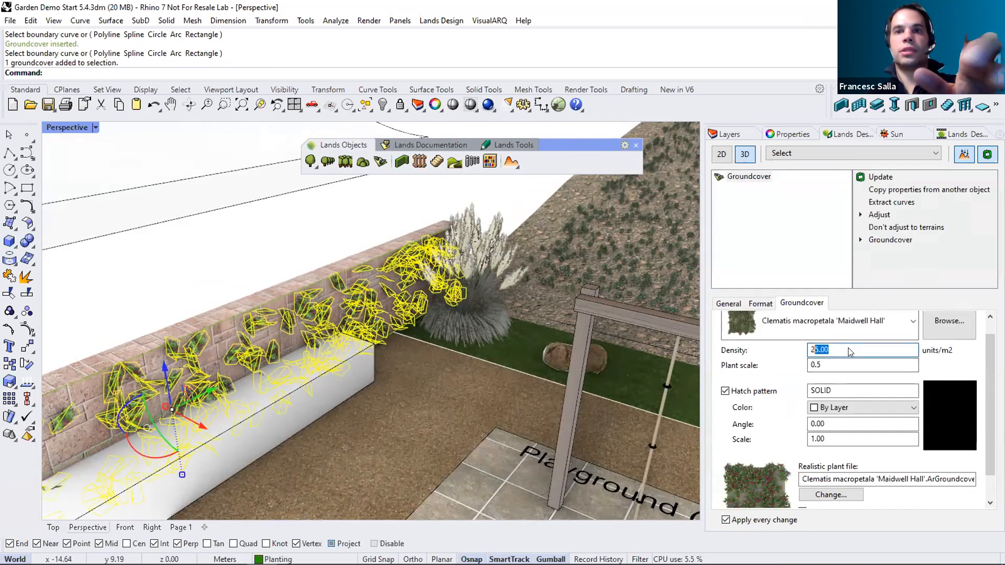
text(75)
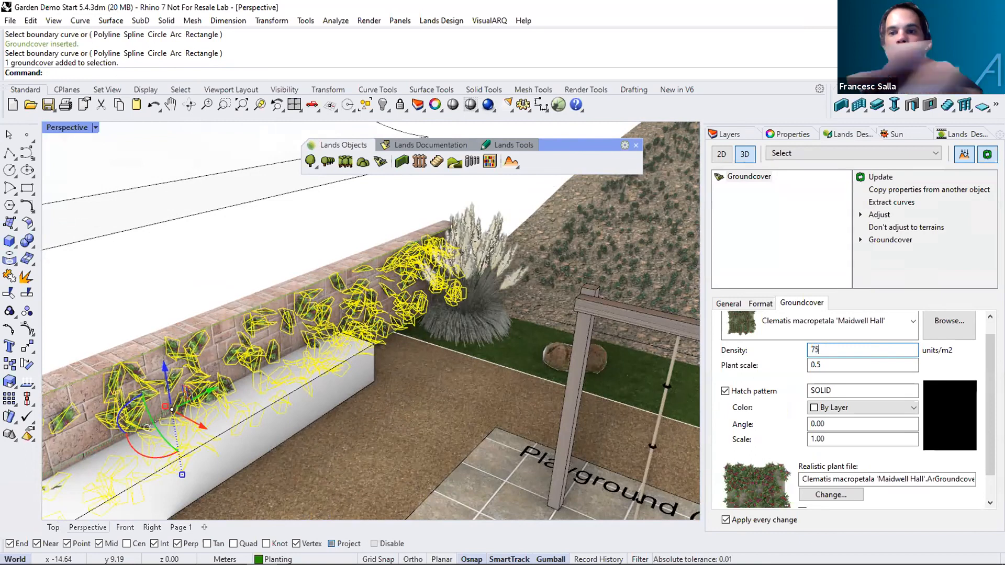
key(Return)
click(297, 257)
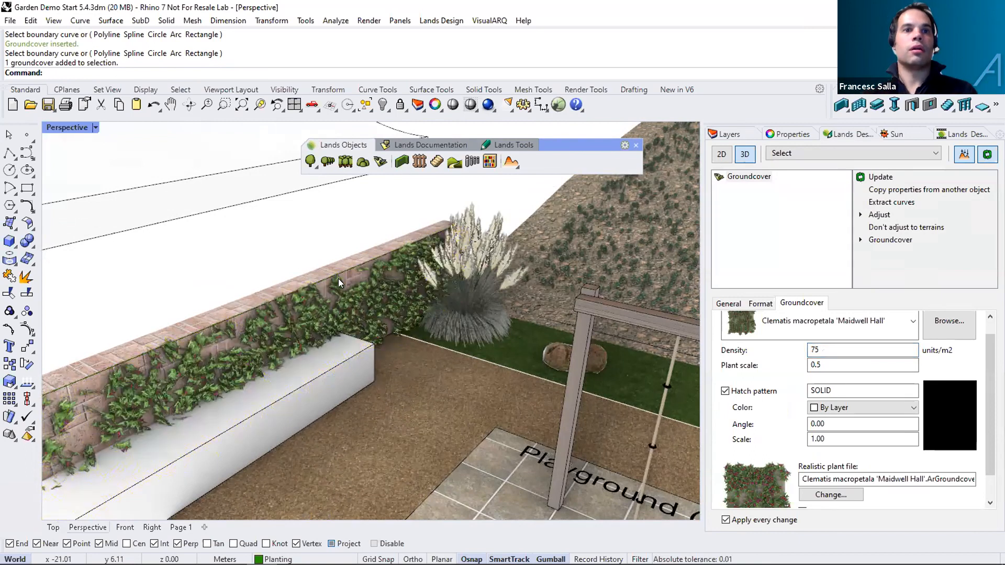
scroll(346, 291, down, 10)
scroll(343, 295, up, 5)
right_drag(342, 295, 397, 242)
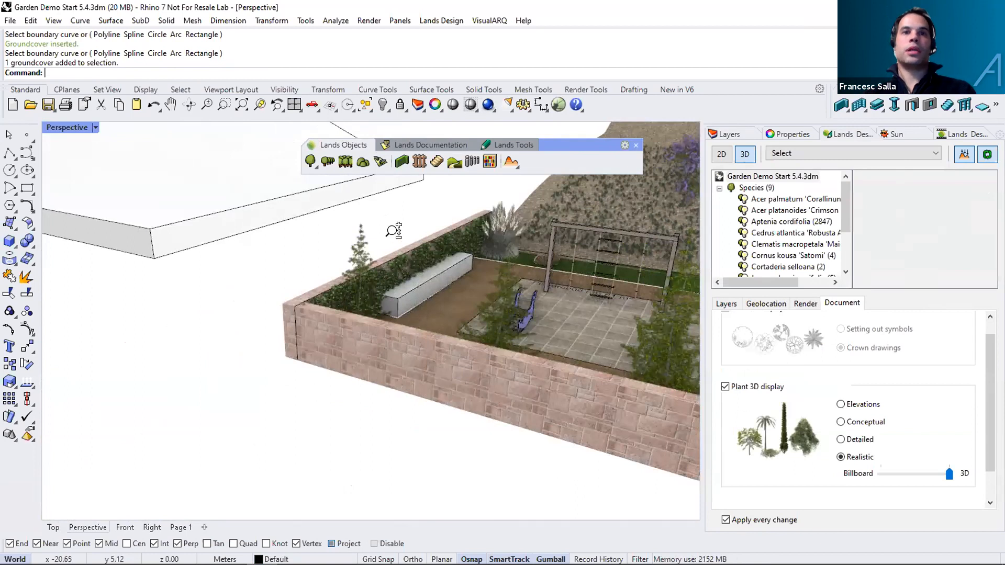
scroll(395, 261, up, 5)
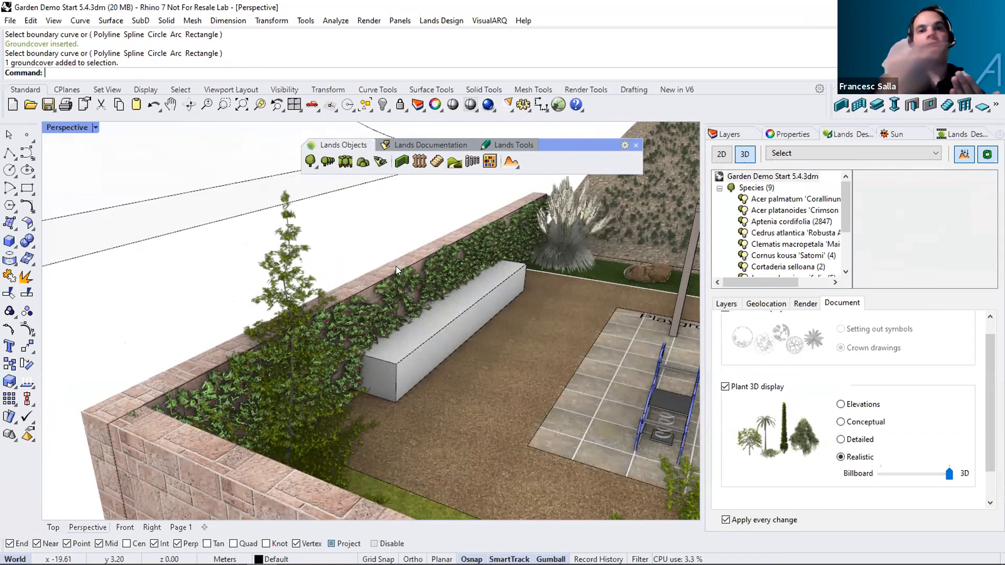
right_drag(431, 311, 403, 272)
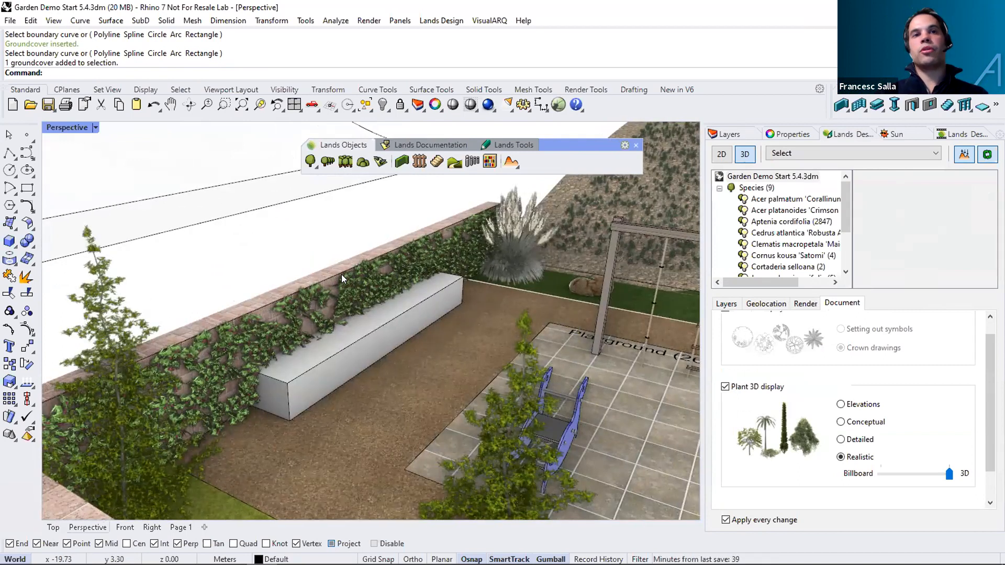
click(326, 279)
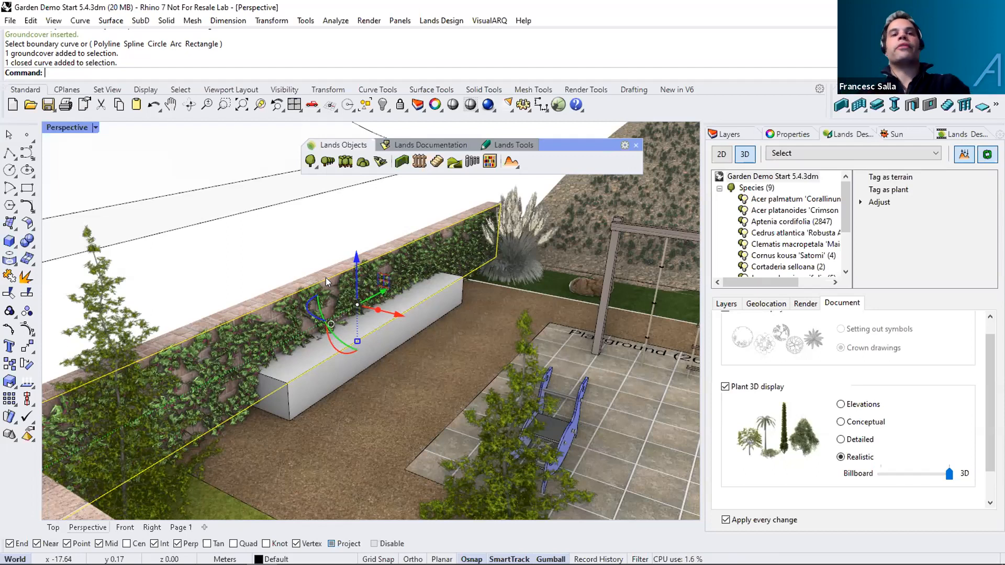
click(323, 261)
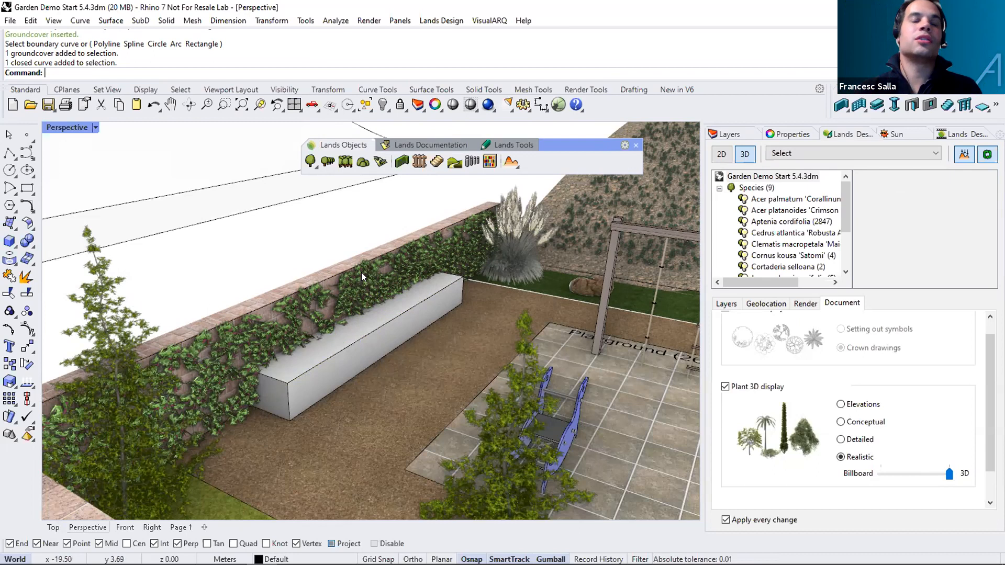
Delete the triangulated terrain surface that overlaps the planted hillside with the path.
scroll(326, 292, down, 5)
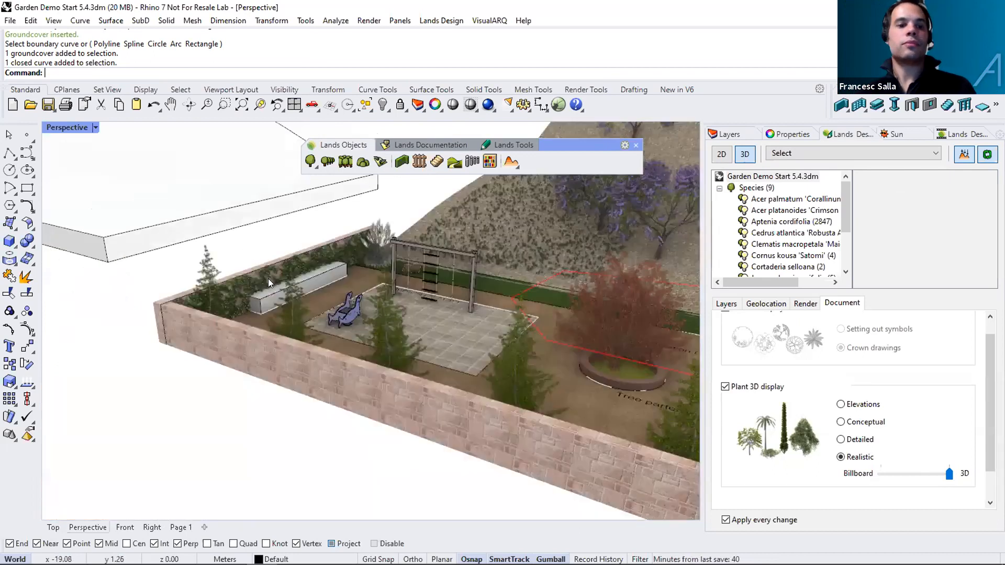
scroll(268, 279, down, 3)
shift+right_drag(310, 300, 323, 296)
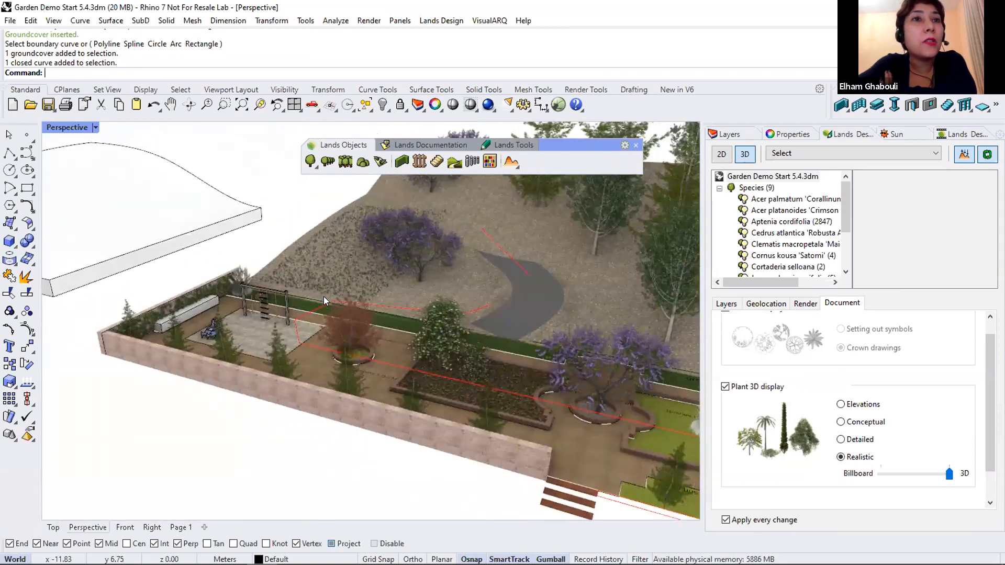
scroll(323, 296, down, 5)
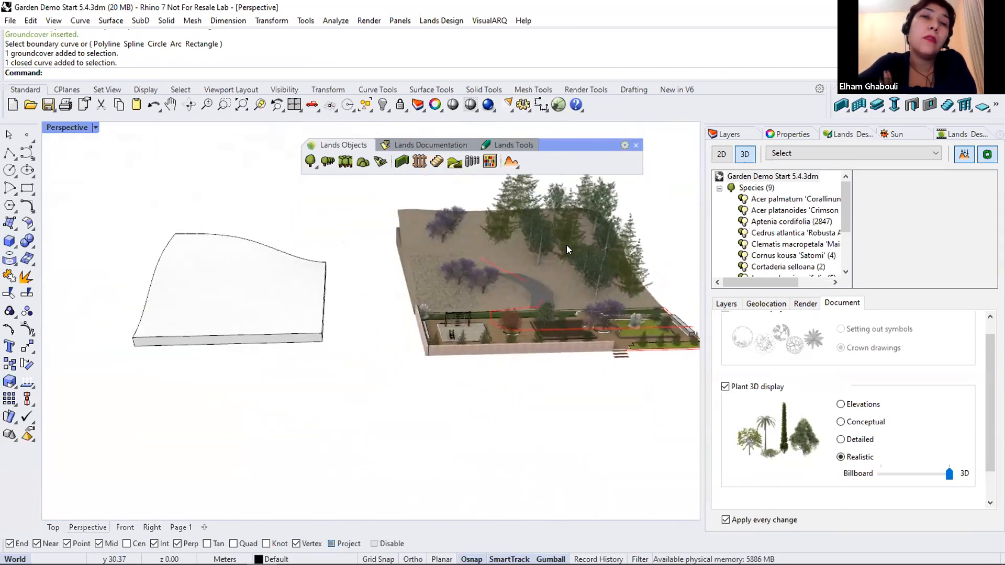
scroll(564, 261, up, 4)
right_drag(576, 262, 600, 262)
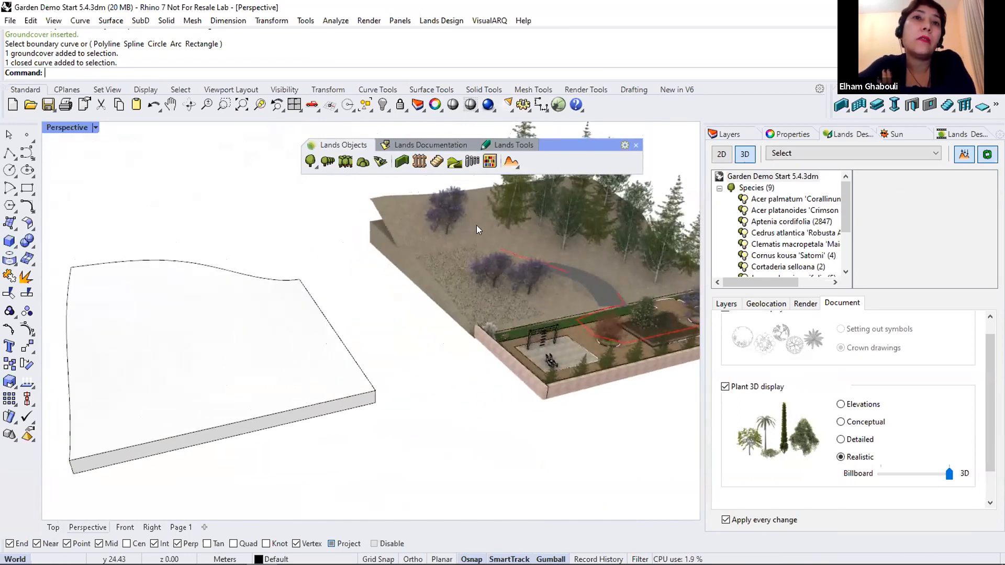
click(389, 199)
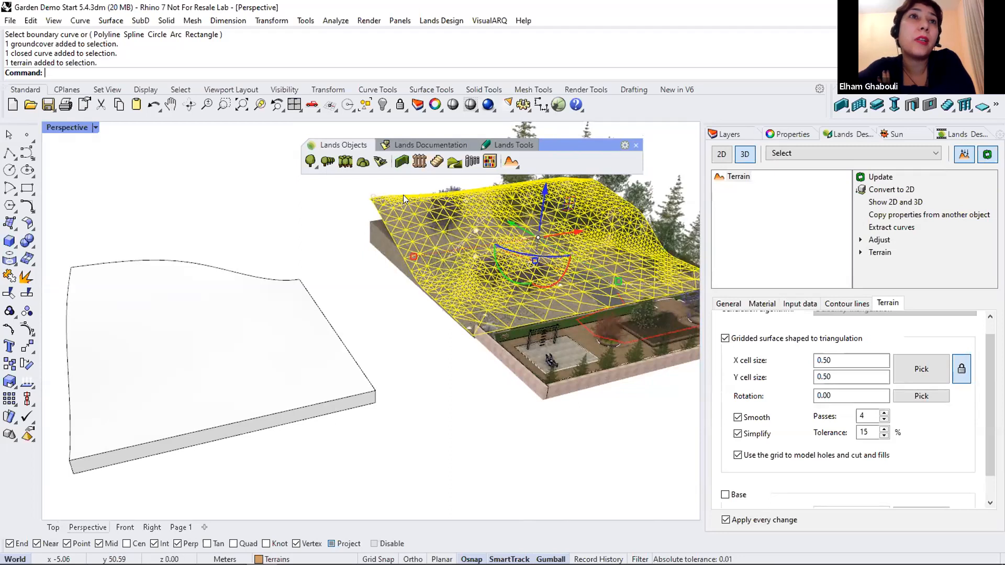
key(Delete)
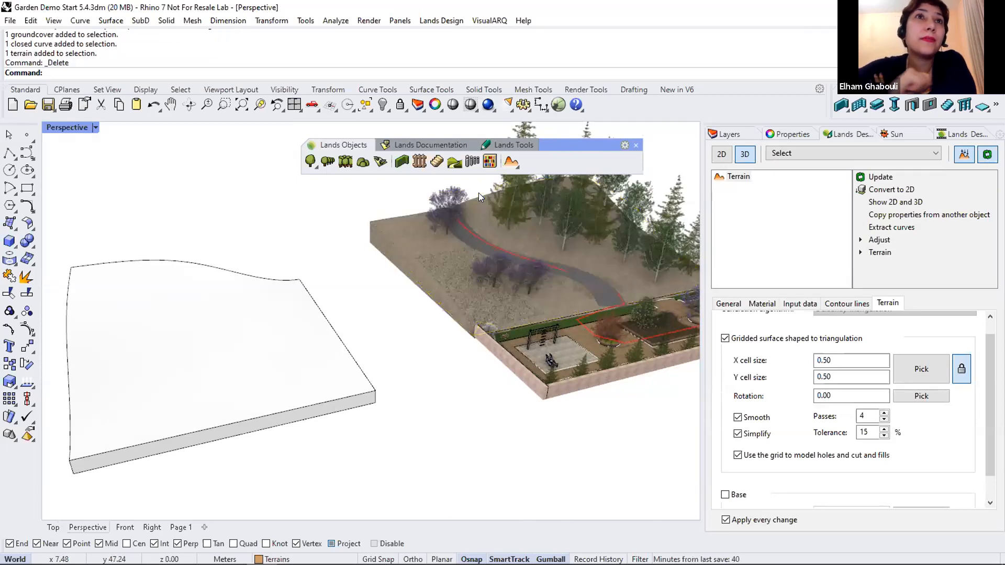
right_drag(505, 276, 538, 281)
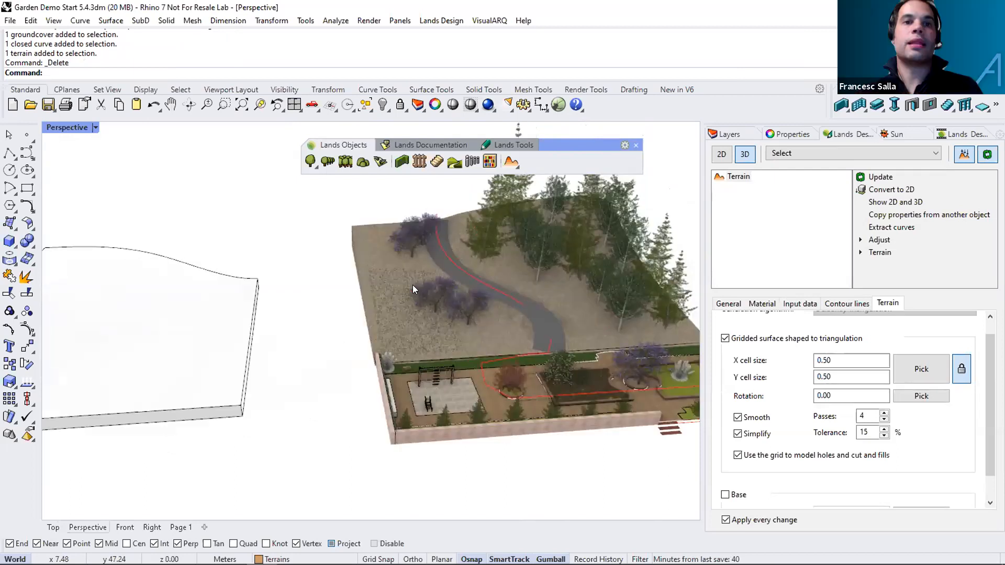
Set up a new forest of Adiantum capillus-veneris from the plants with render for vertical garden, using its Vertical realistic display.
scroll(332, 326, up, 5)
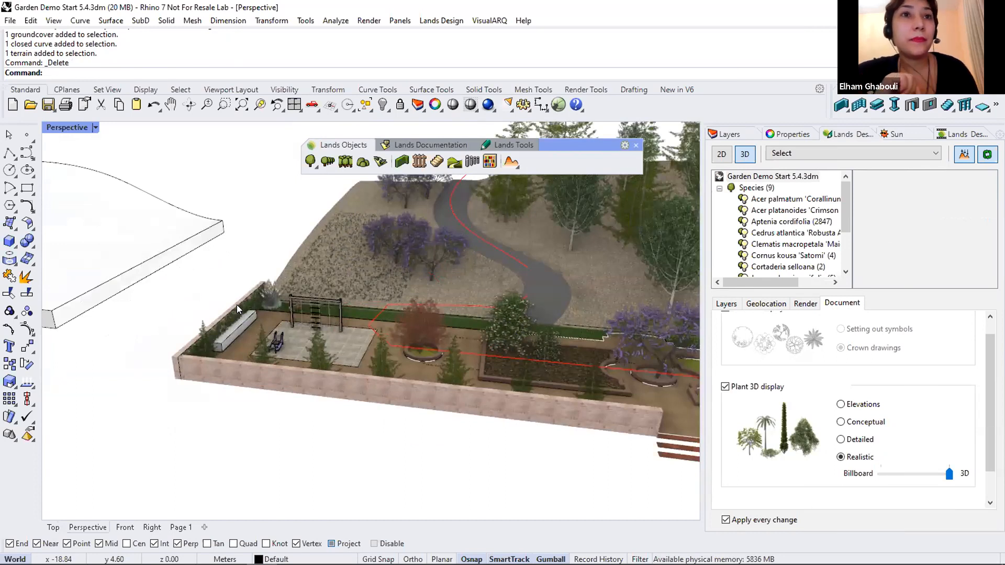
scroll(216, 316, up, 2)
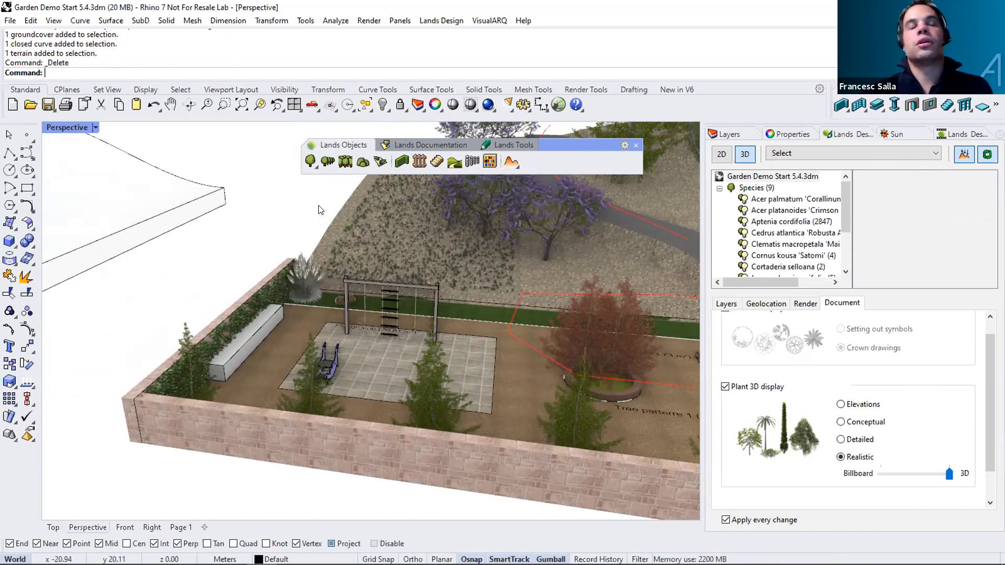
click(347, 163)
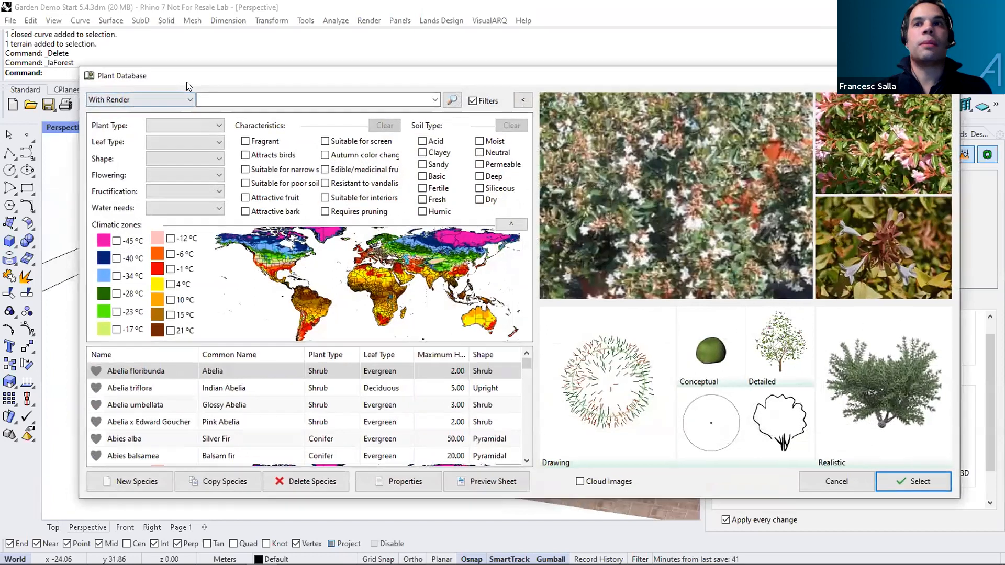
click(188, 99)
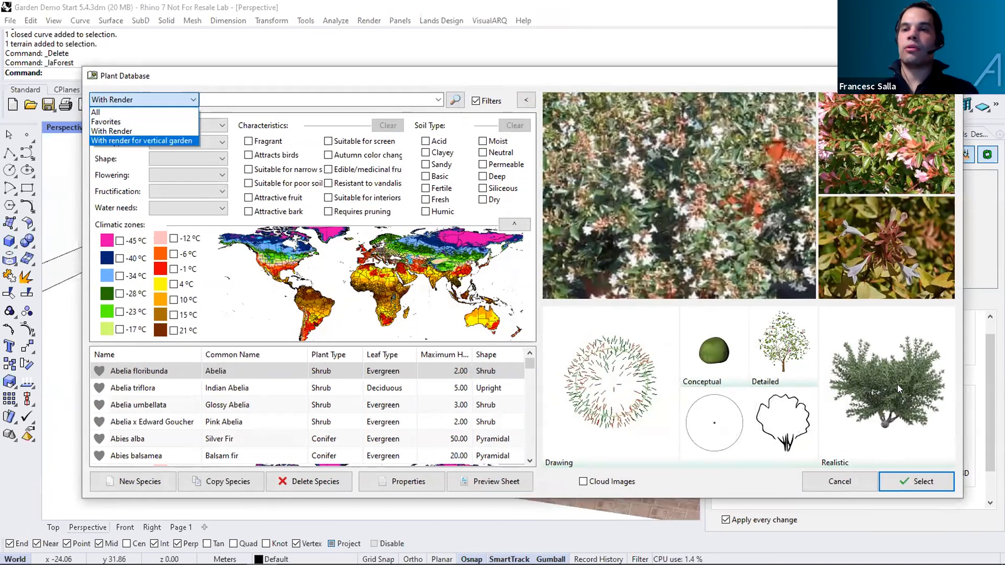
click(127, 140)
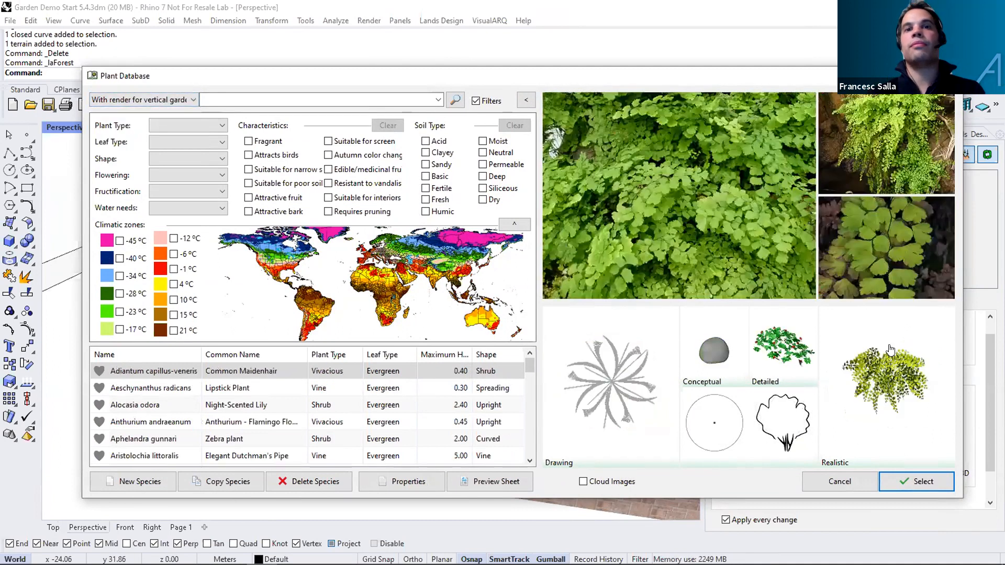
click(915, 481)
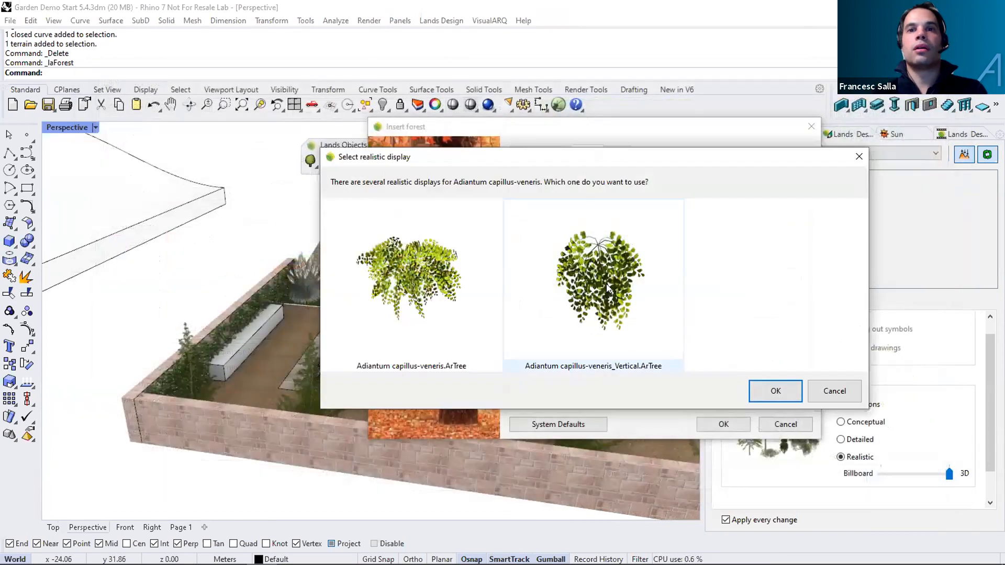
click(528, 239)
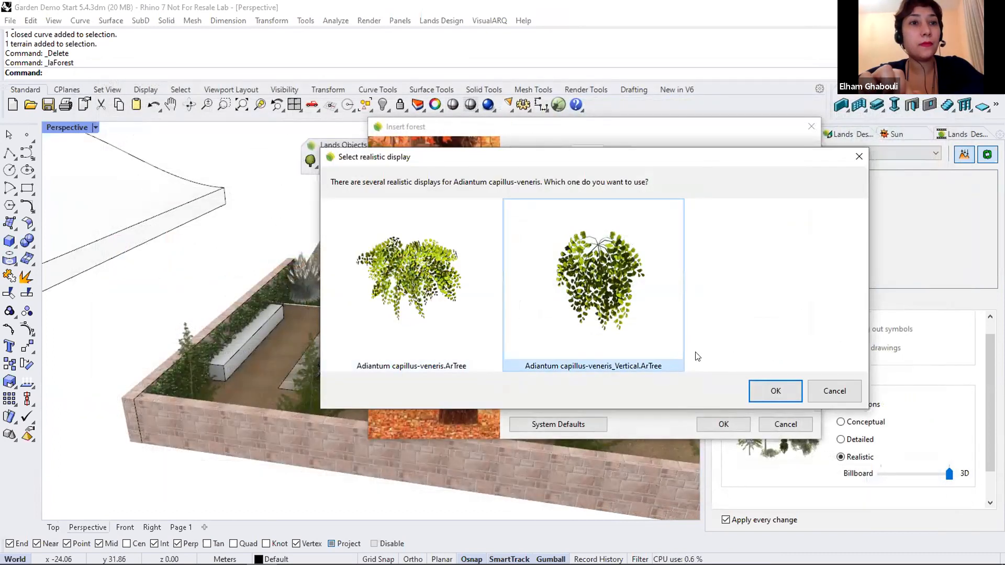
click(774, 390)
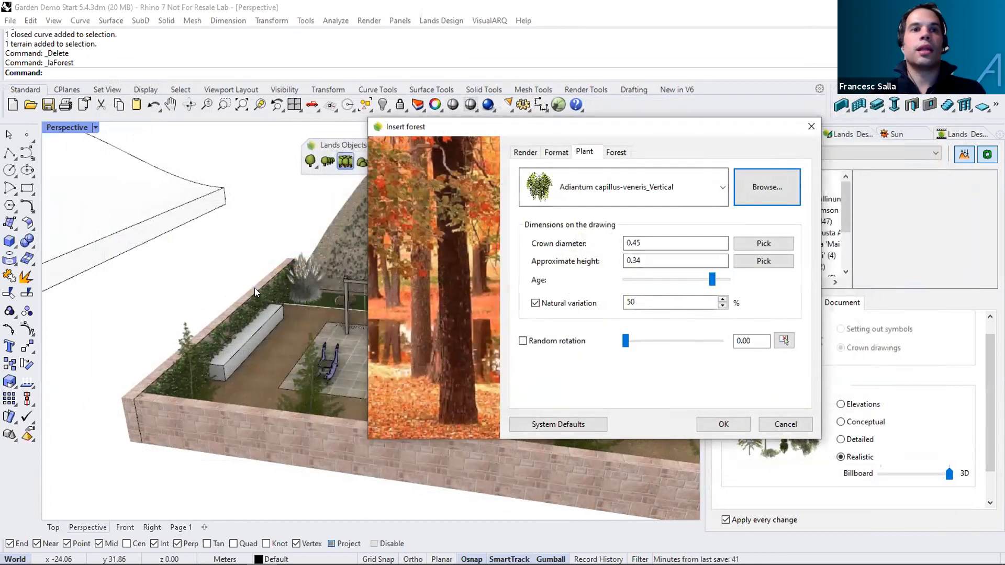
click(724, 421)
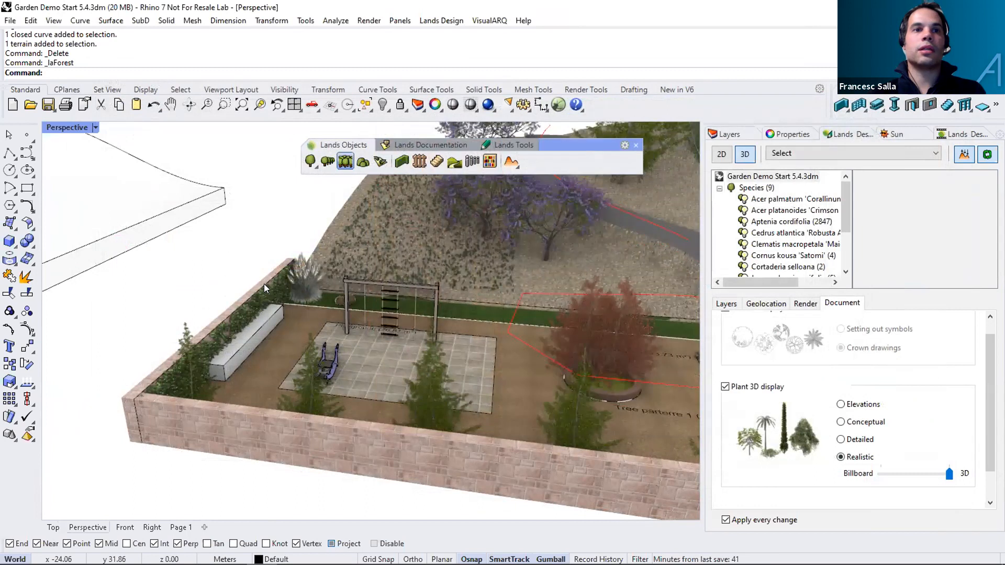
Insert the forest using the vertical rectangle on the wall's inner face as its boundary, excluding the existing groundcover.
click(263, 285)
scroll(261, 281, up, 3)
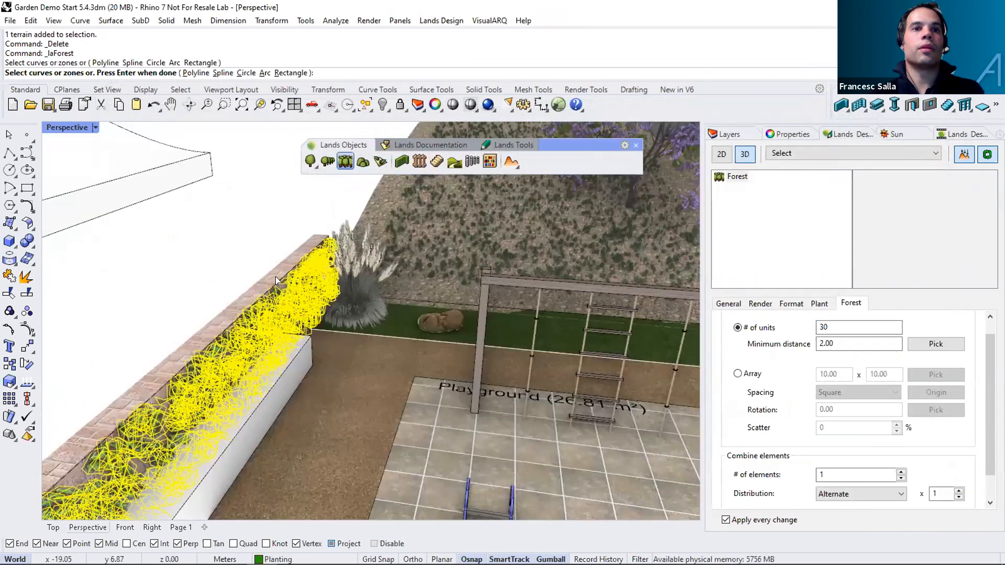
ctrl+click(278, 301)
click(277, 281)
ctrl+click(278, 281)
click(277, 281)
key(Return)
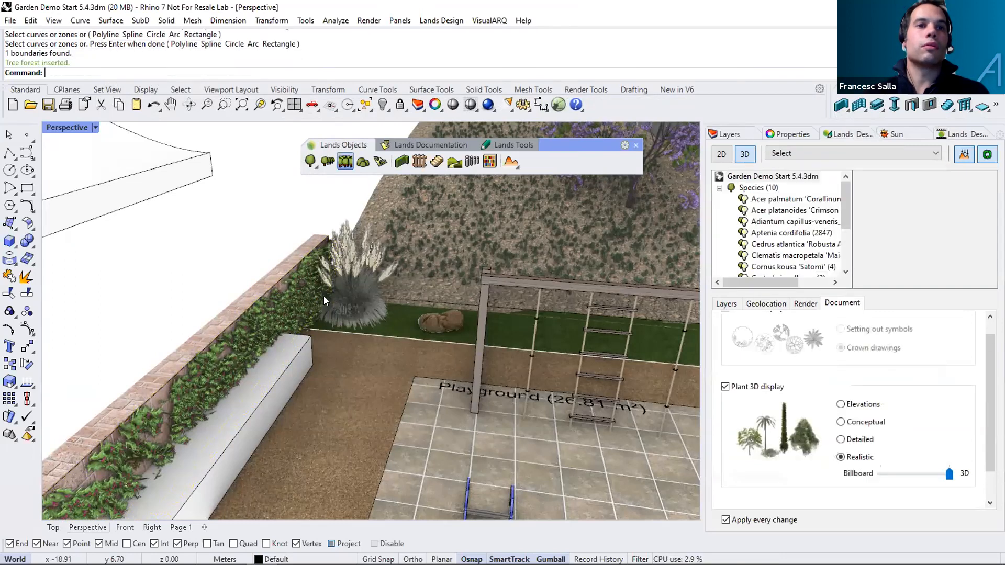
Hide the Clematis groundcover on the wall behind the bench.
right_drag(342, 303, 336, 302)
scroll(336, 301, down, 3)
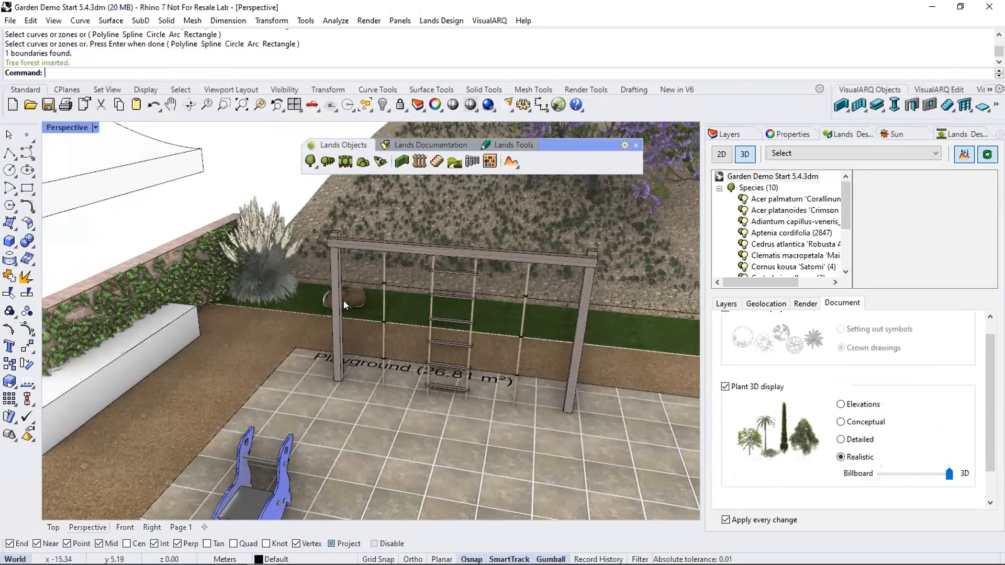
scroll(309, 300, down, 4)
scroll(271, 299, up, 3)
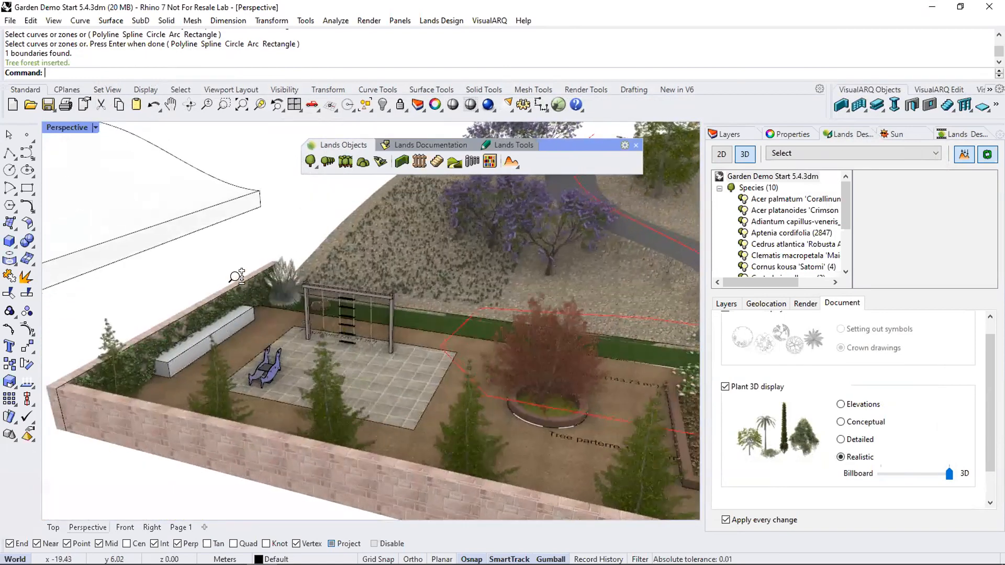
click(256, 295)
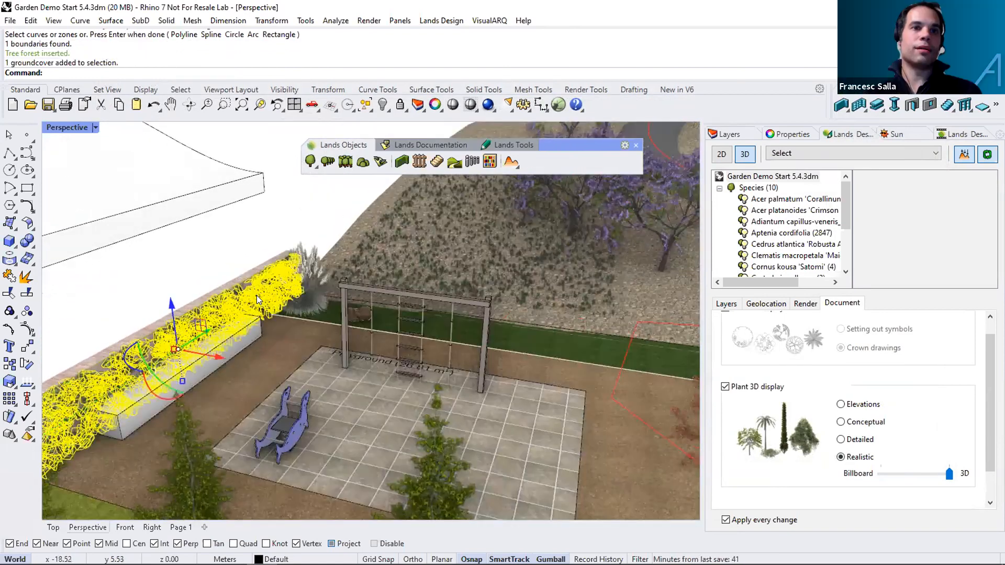
click(383, 104)
Increase the age of the wall forest's Adiantum plants and set the forest's minimum distance to 0.5.
click(126, 364)
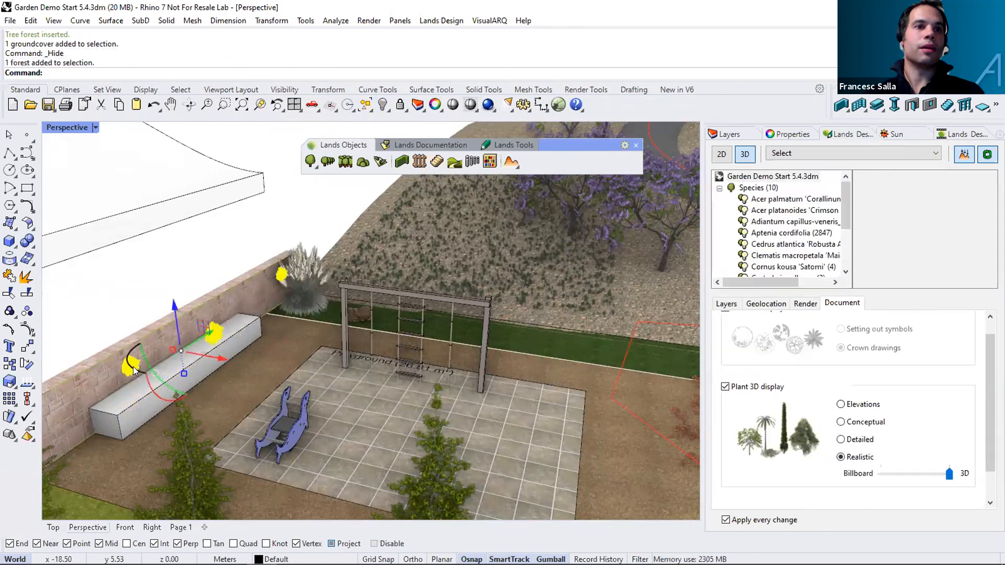
right_drag(295, 345, 617, 370)
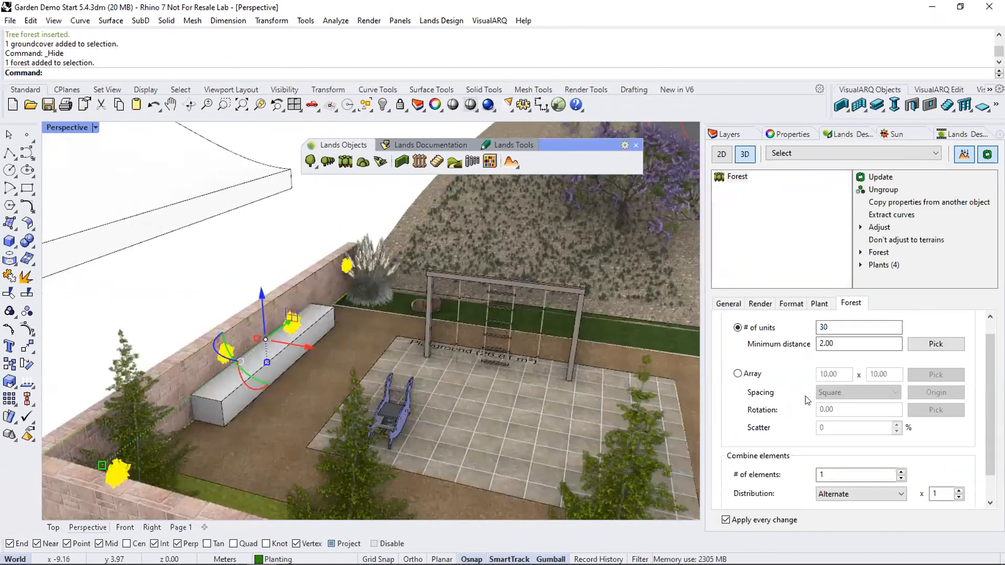
click(819, 304)
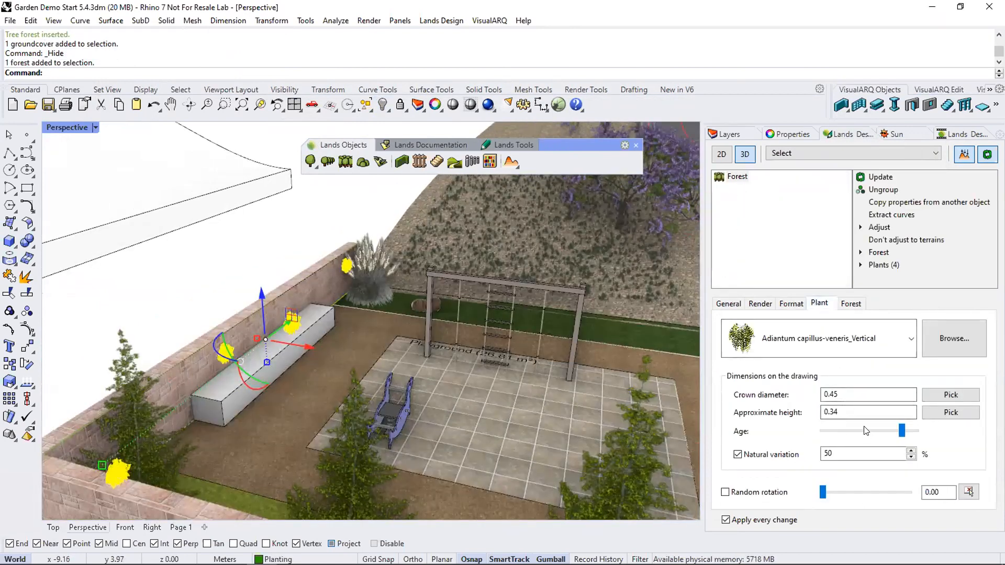
drag(902, 433, 936, 440)
click(851, 304)
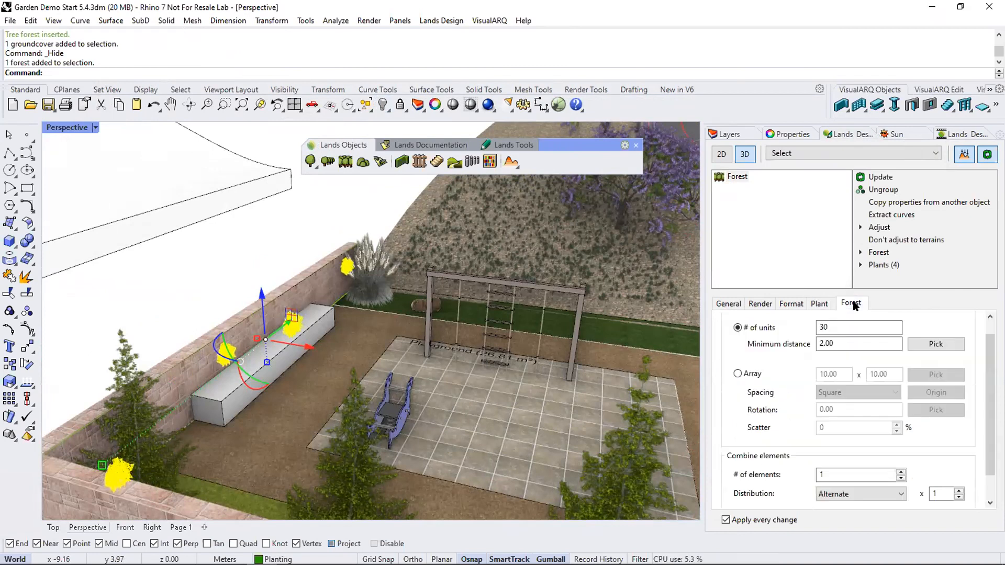
double_click(841, 341)
text(0.5)
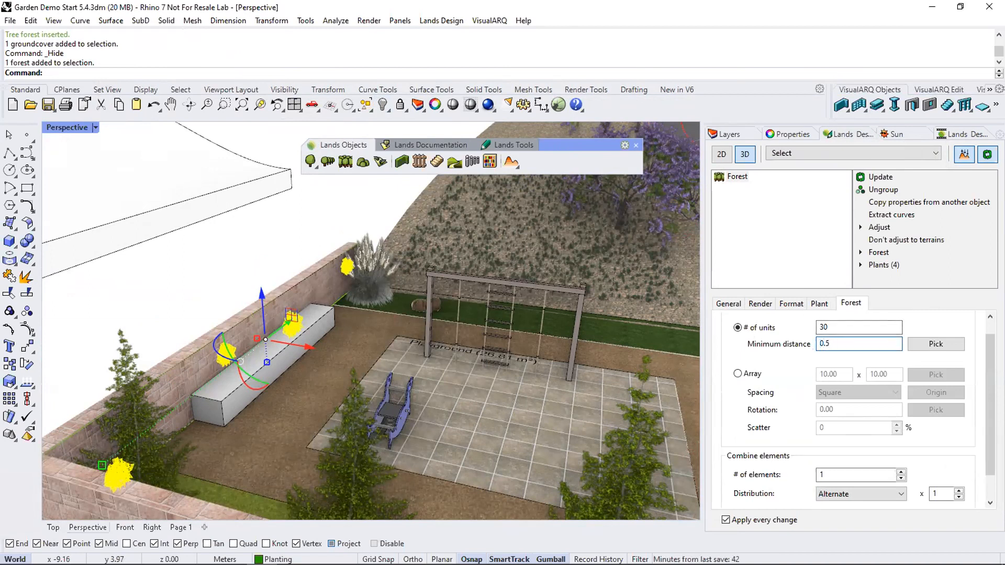
key(Return)
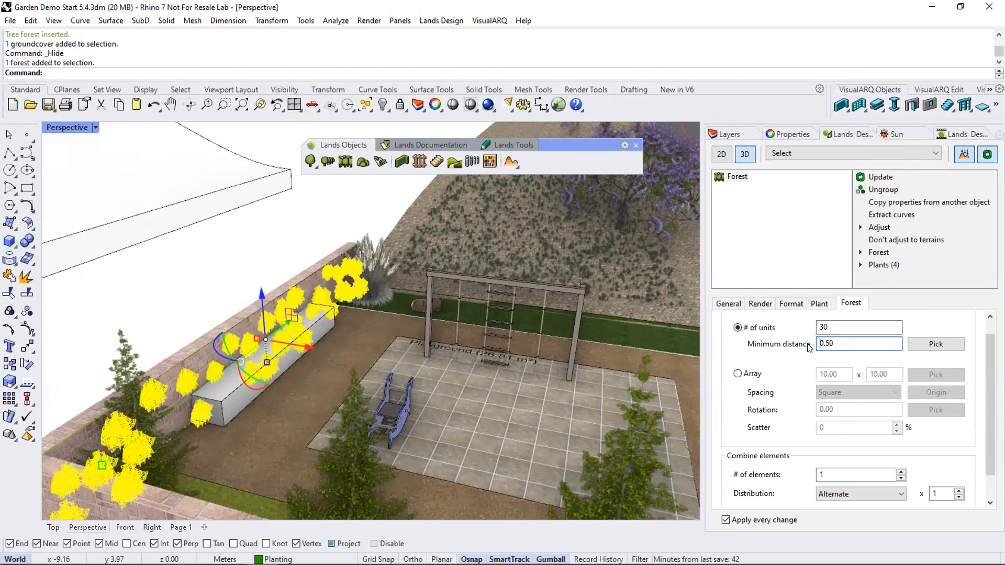
click(330, 219)
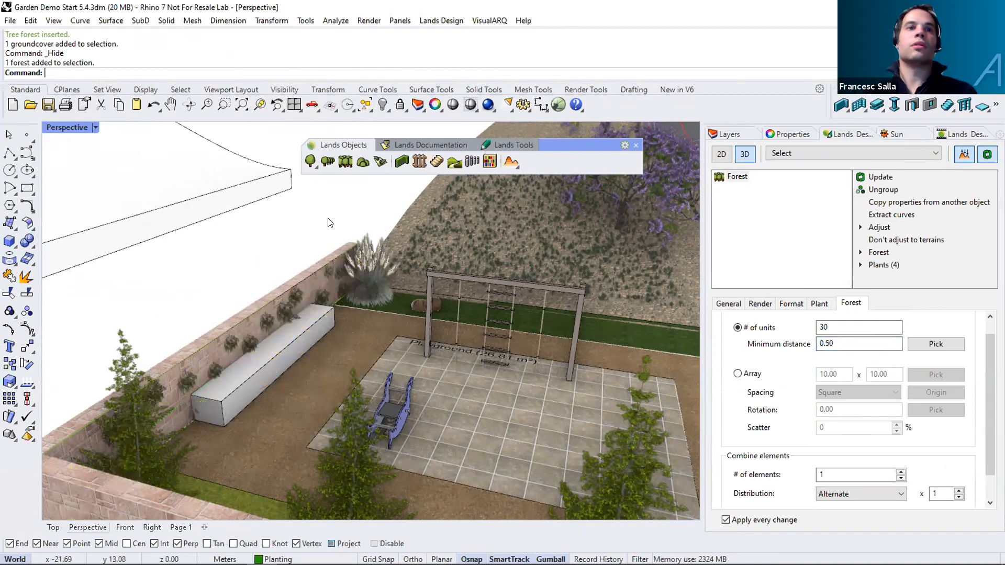
Reduce the wall forest's minimum distance between plants to 0.1.
click(278, 307)
click(836, 345)
double_click(832, 343)
text(1)
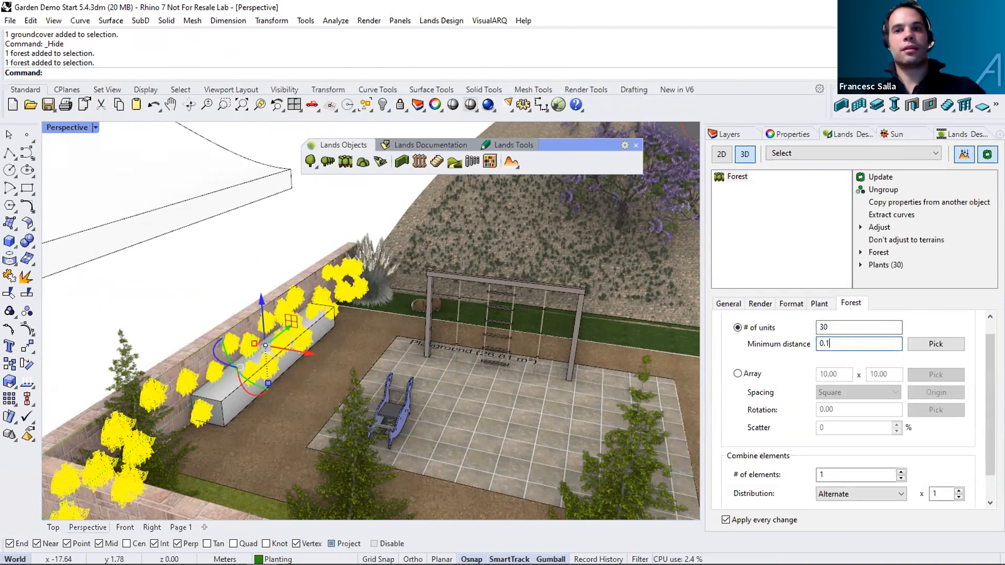
key(Return)
mouse_move(512, 338)
right_down()
mouse_move(503, 342)
mouse_move(513, 333)
right_up()
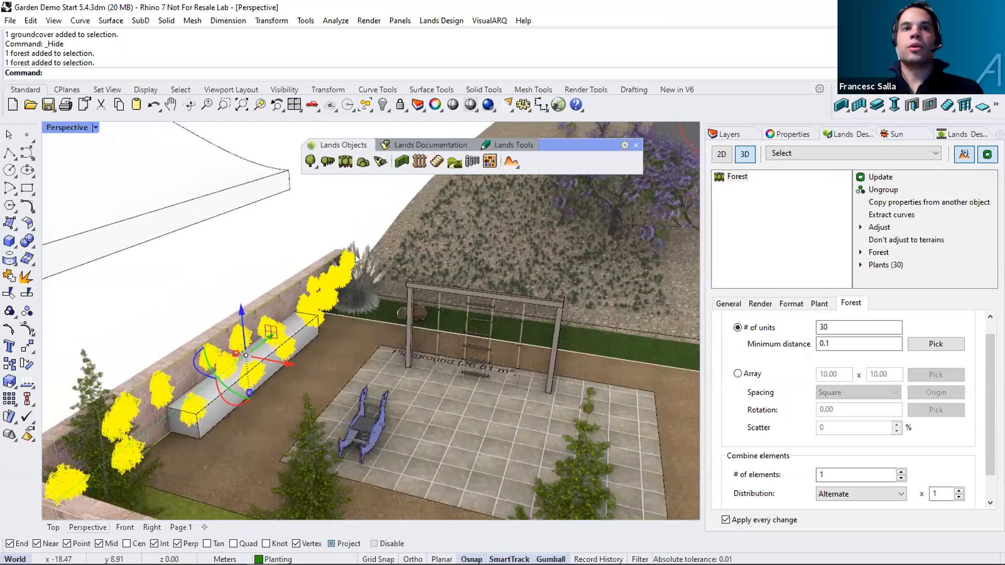
Show the hidden wall groundcover again and view the whole garden with its planted wall.
right_click(381, 106)
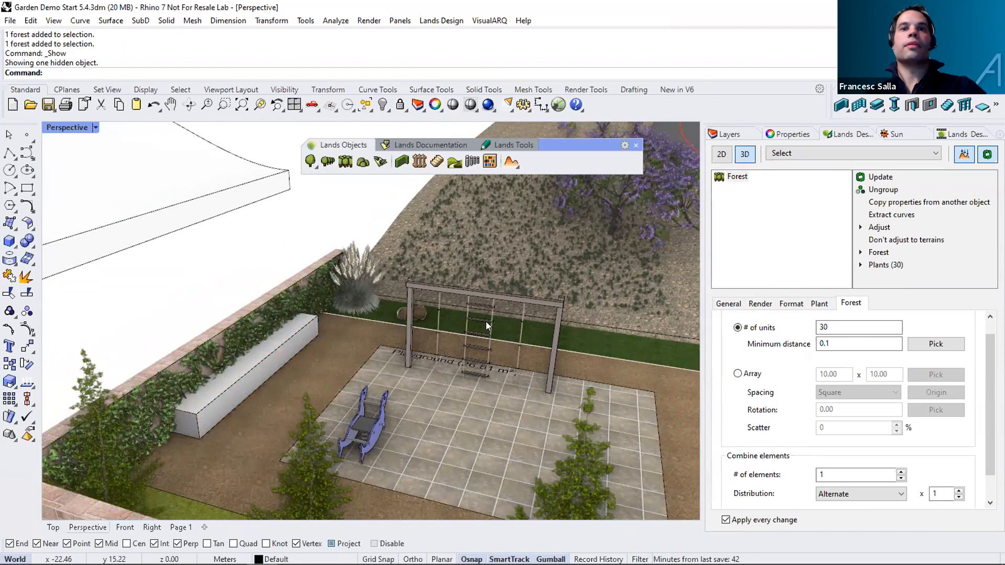
scroll(392, 312, down, 10)
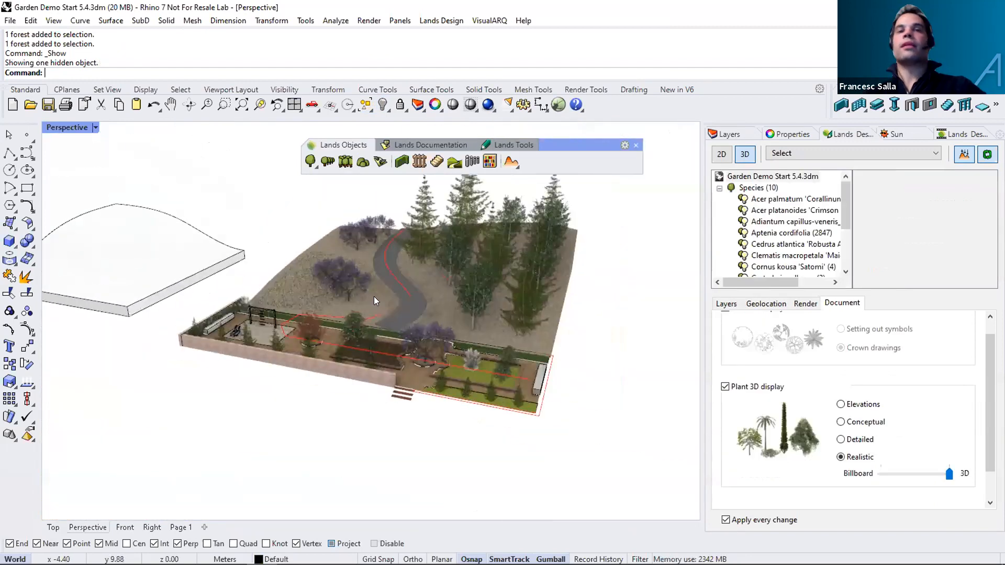
scroll(234, 332, up, 3)
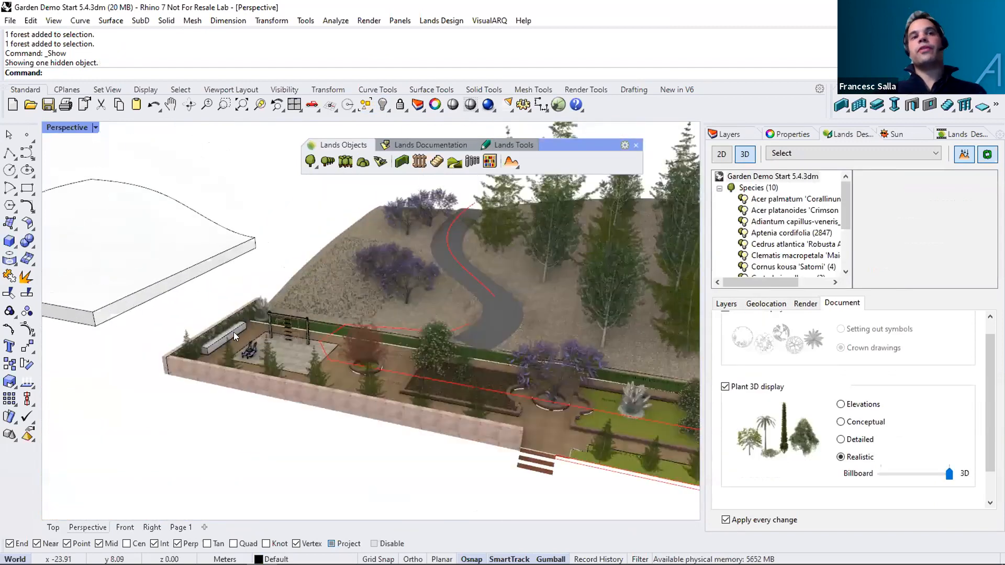
scroll(233, 332, up, 2)
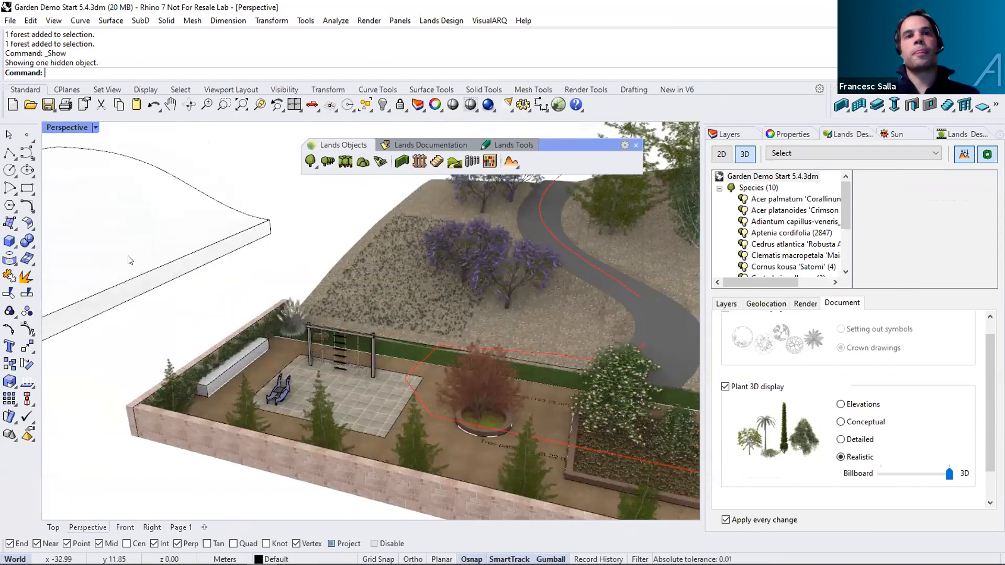
shift+right_drag(319, 317, 333, 295)
scroll(267, 301, down, 5)
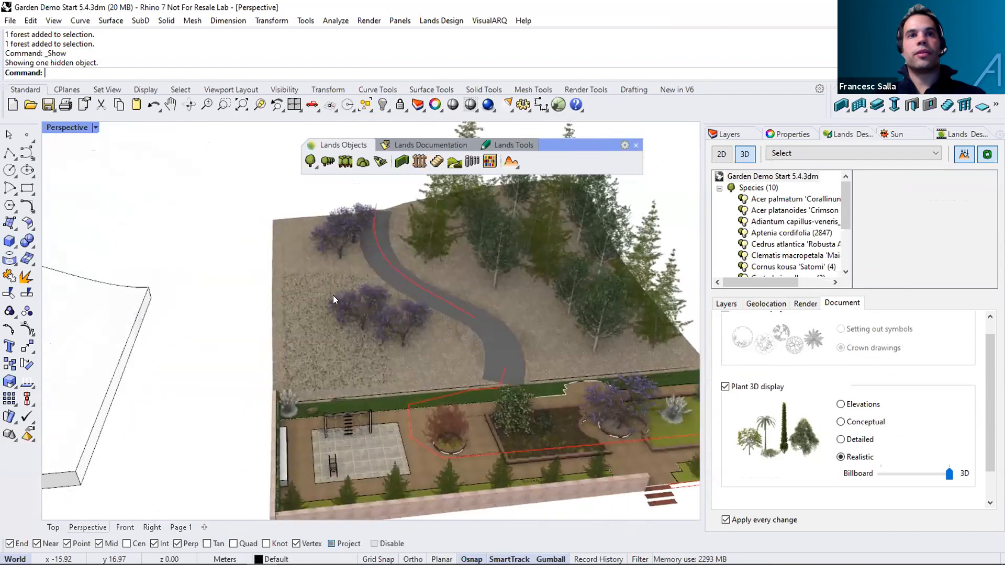
mouse_move(537, 286)
right_down()
mouse_move(524, 282)
mouse_move(534, 274)
right_up()
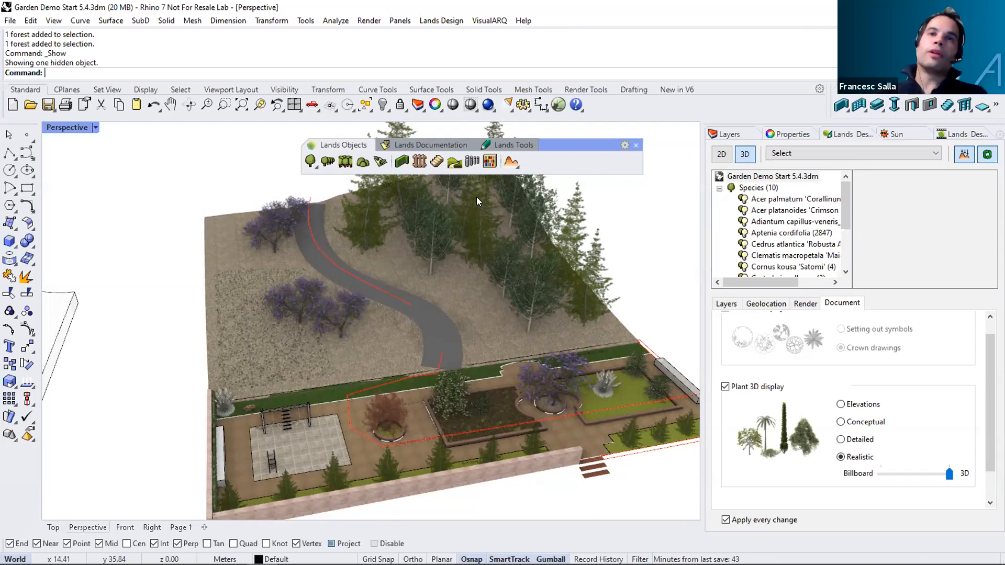
click(453, 145)
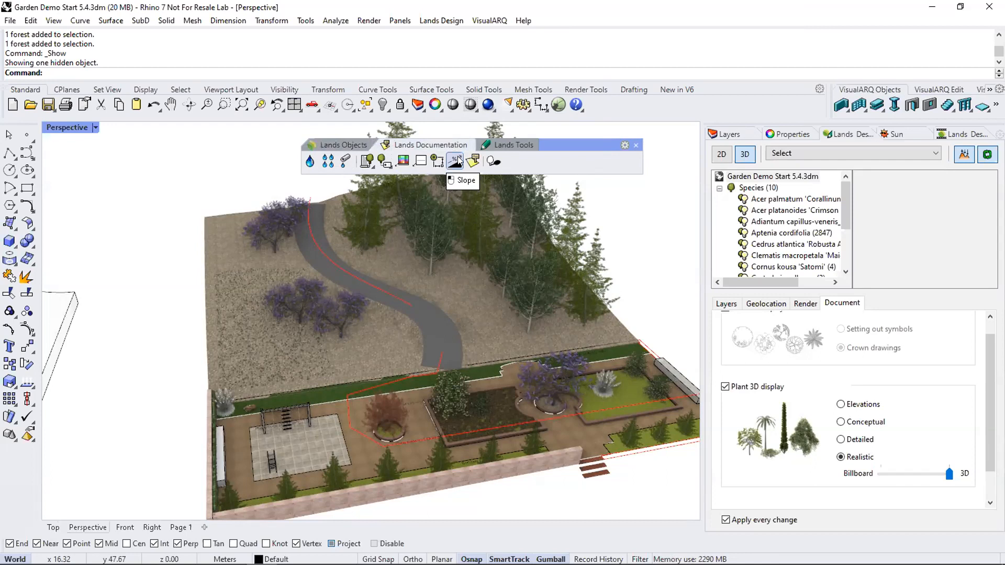
click(457, 161)
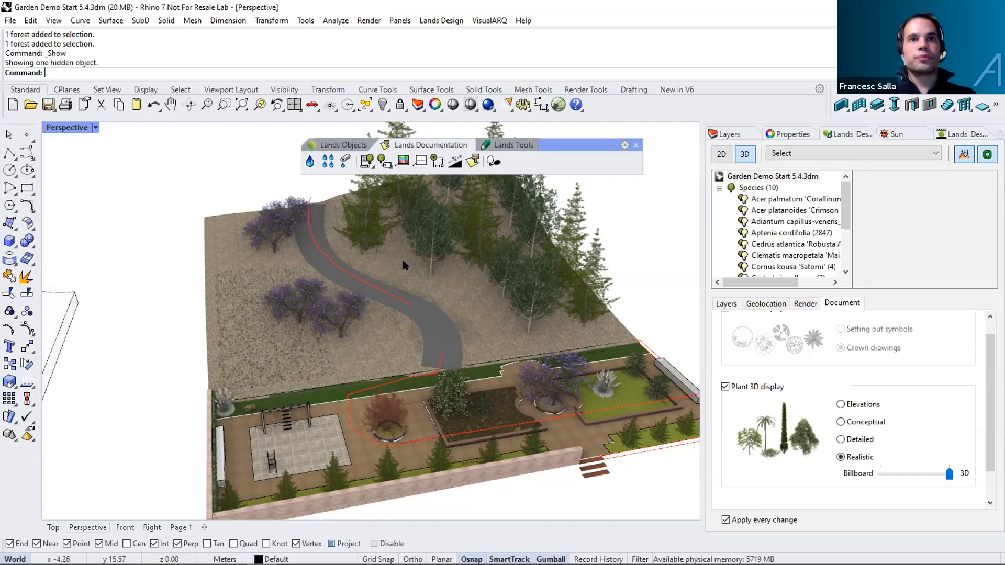
Start a new Lands wall with 0.20 m thickness, 2.00 m height and left justification.
click(364, 146)
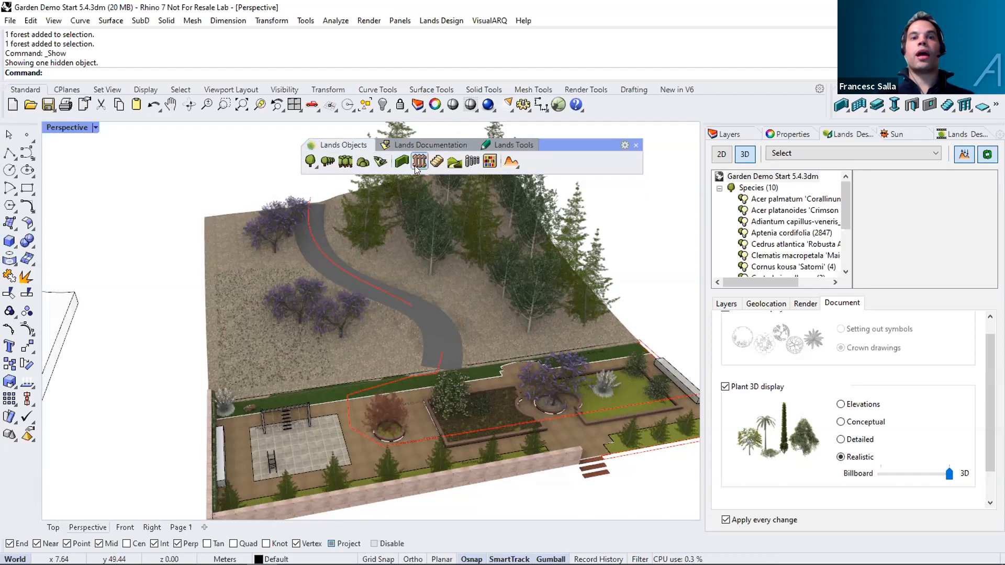
click(400, 164)
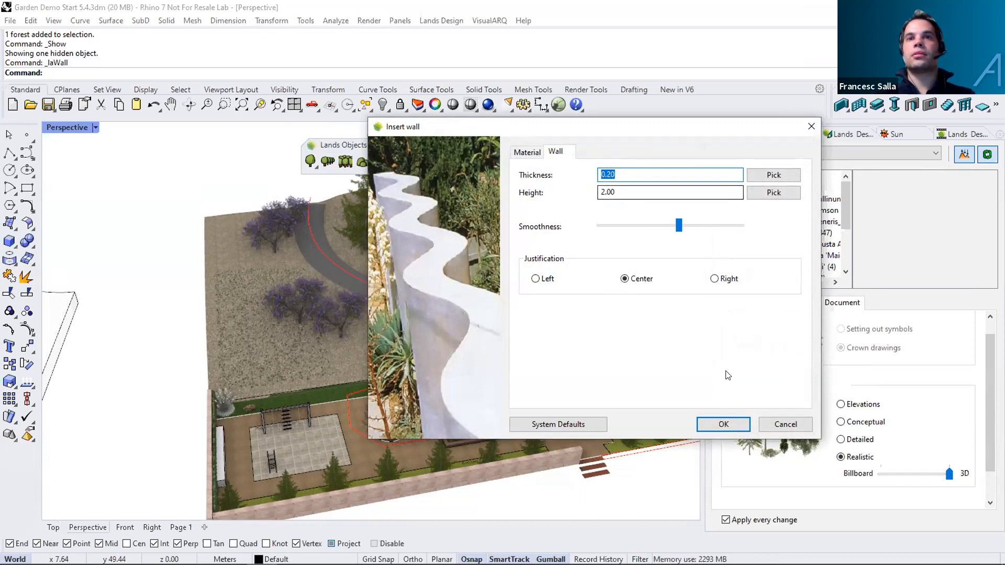
click(531, 279)
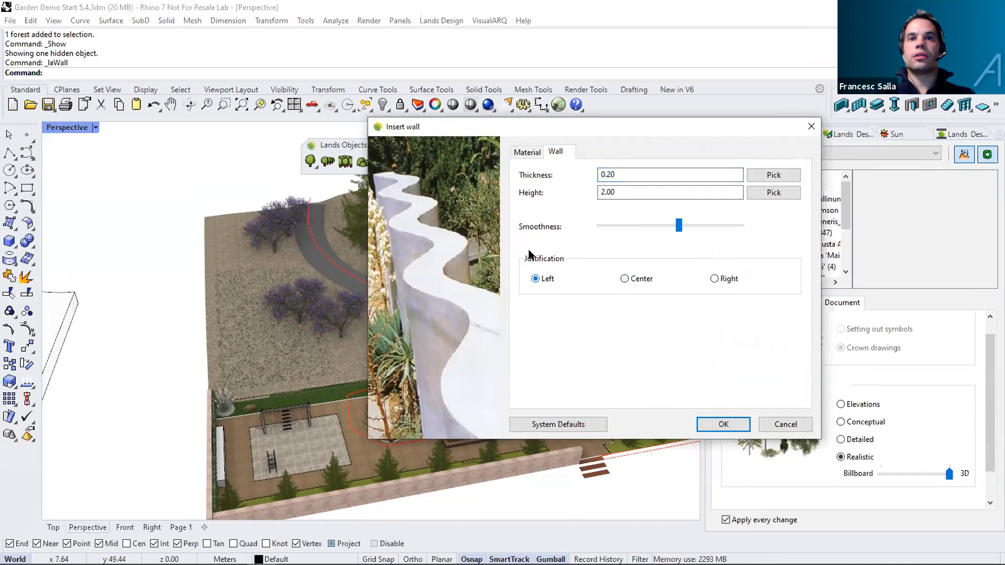
click(527, 152)
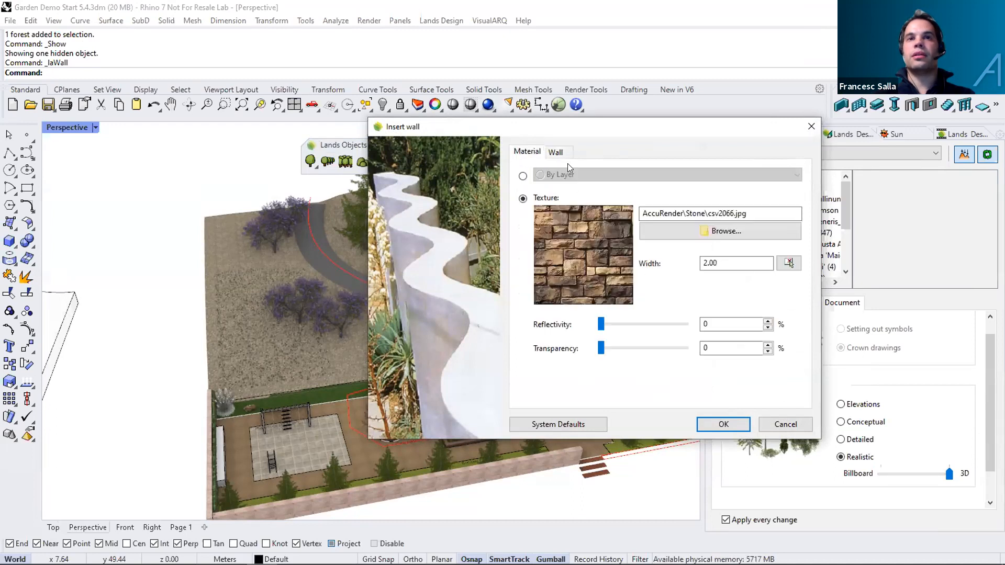
click(556, 152)
click(723, 424)
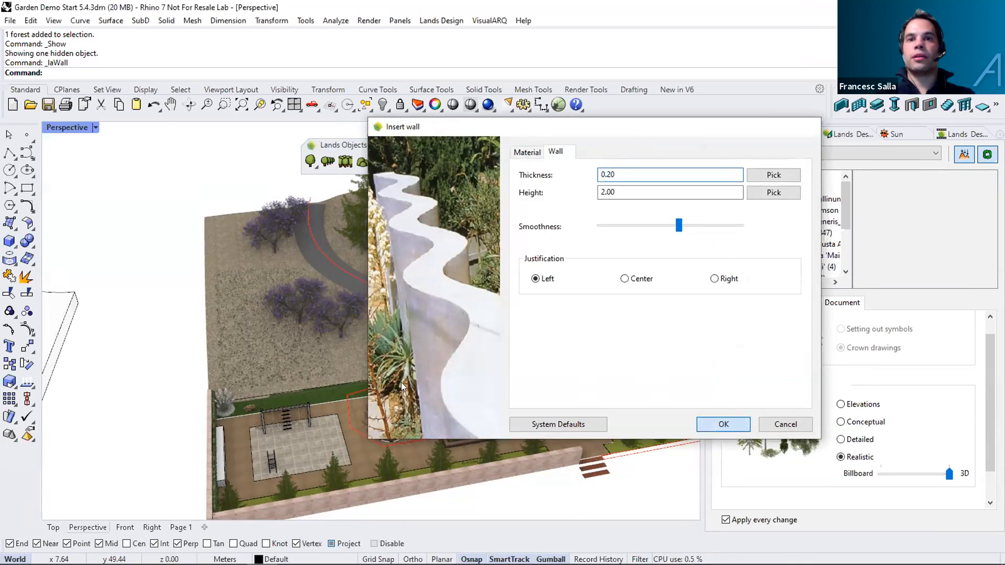
Draw the wall as a polyline from the entrance steps to the outer front corner and along the side behind the bench to the greenbelt.
scroll(314, 368, down, 2)
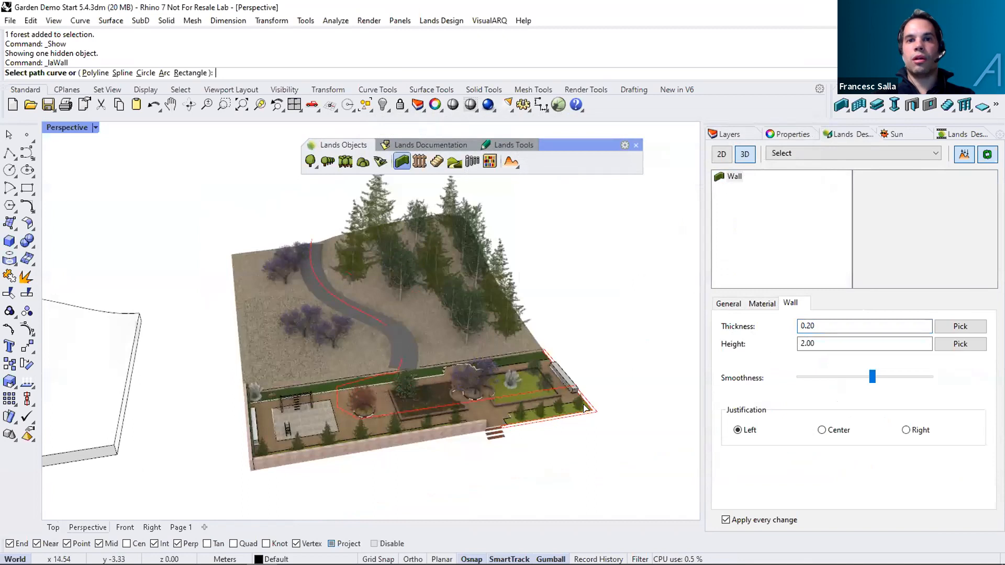
scroll(582, 407, up, 3)
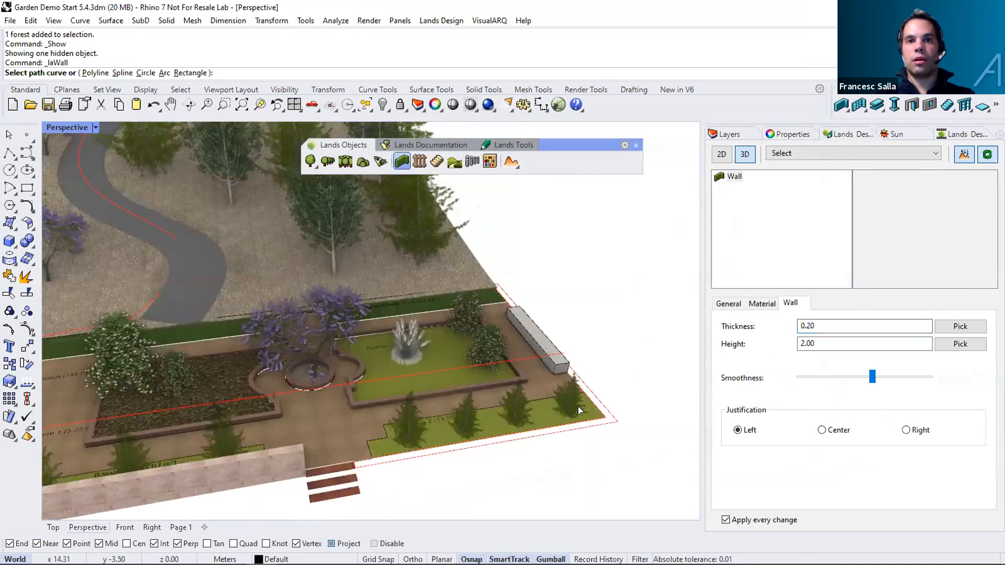
click(99, 73)
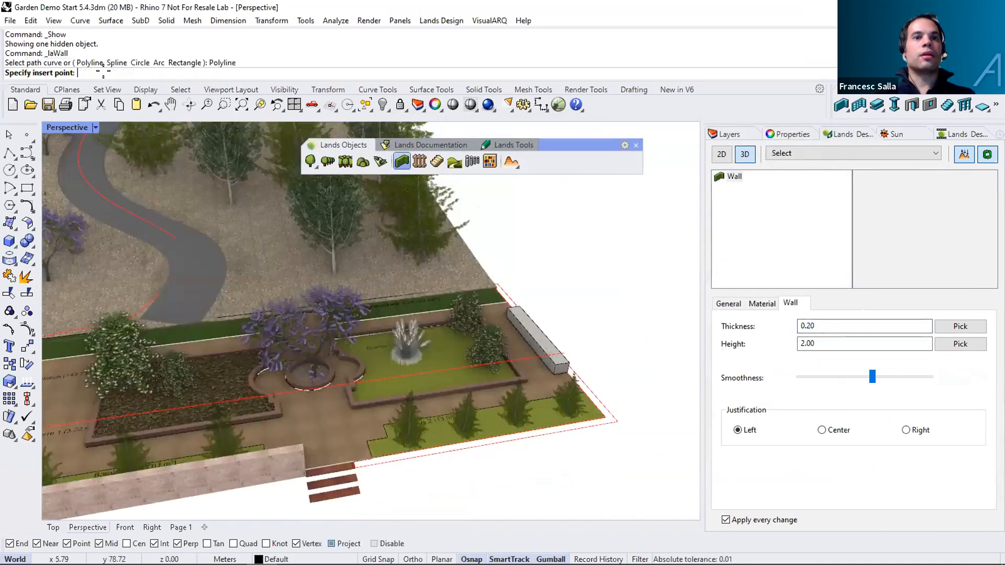
click(348, 460)
scroll(621, 414, up, 3)
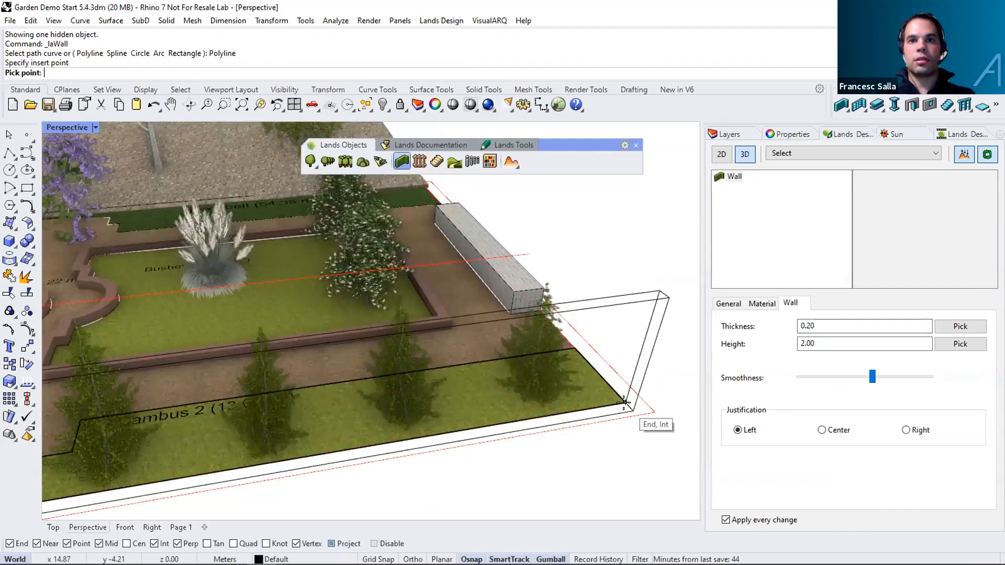
click(624, 403)
right_drag(572, 419, 418, 416)
scroll(572, 420, down, 4)
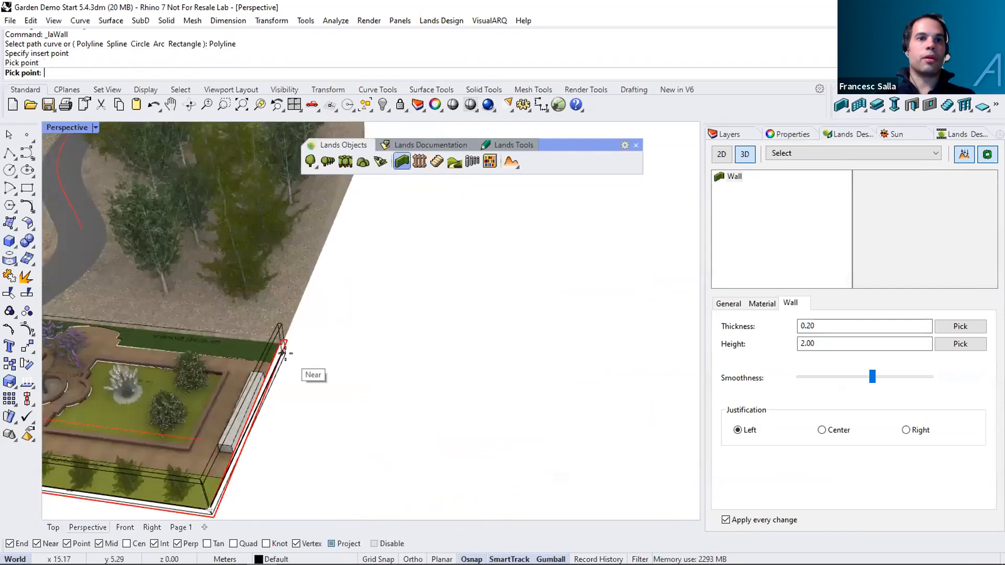
scroll(282, 353, up, 8)
click(254, 312)
right_click(255, 315)
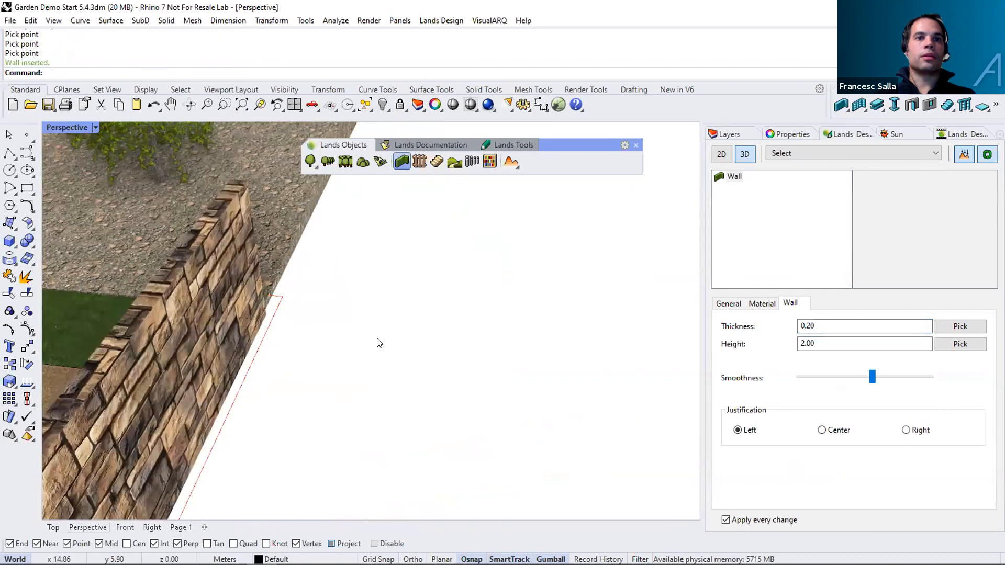
Set the new stone wall's height to 3 m and copy the properties of the existing pink front wall to it.
scroll(386, 354, down, 6)
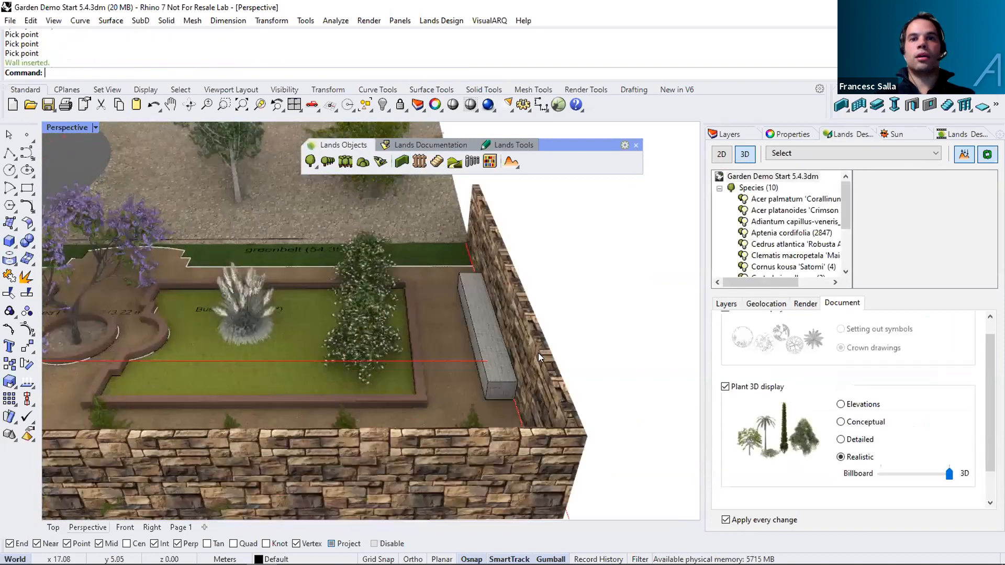
click(382, 463)
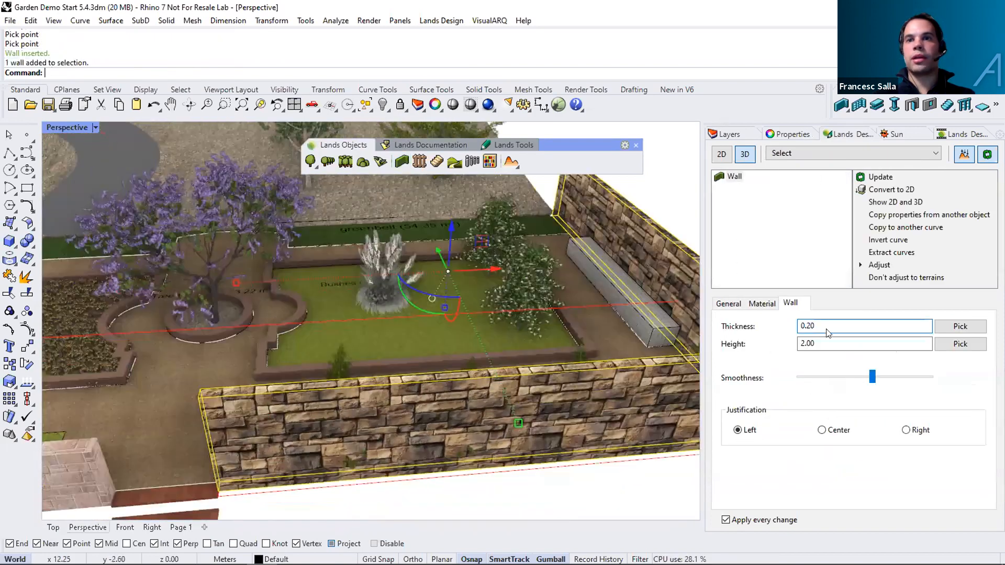
click(812, 345)
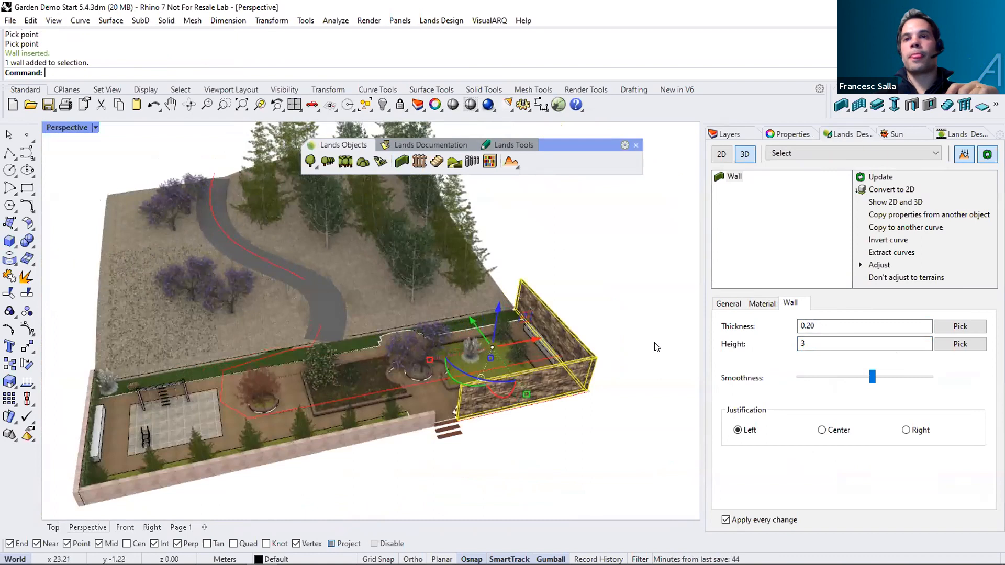
click(897, 218)
click(383, 422)
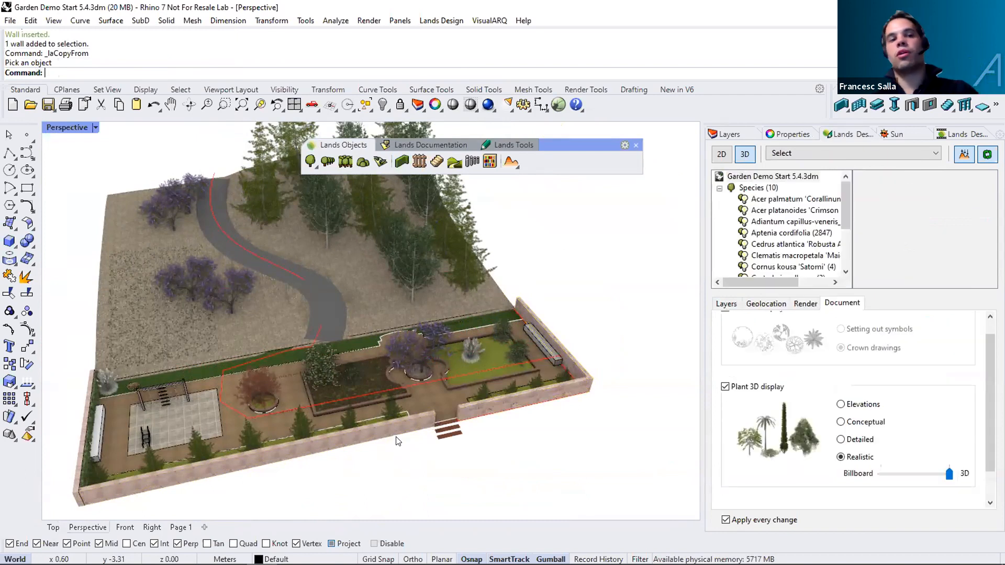
scroll(489, 408, up, 10)
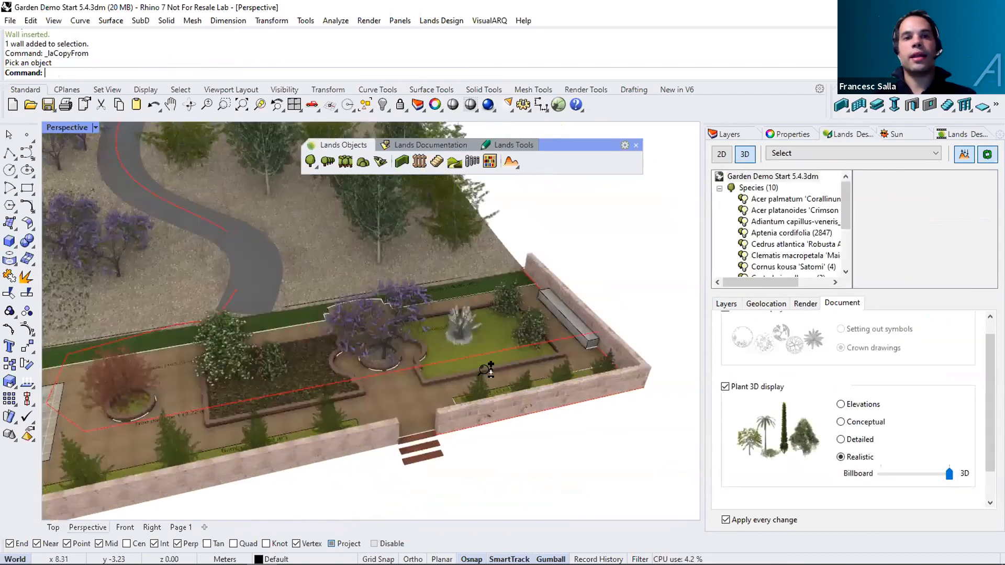
scroll(458, 406, down, 5)
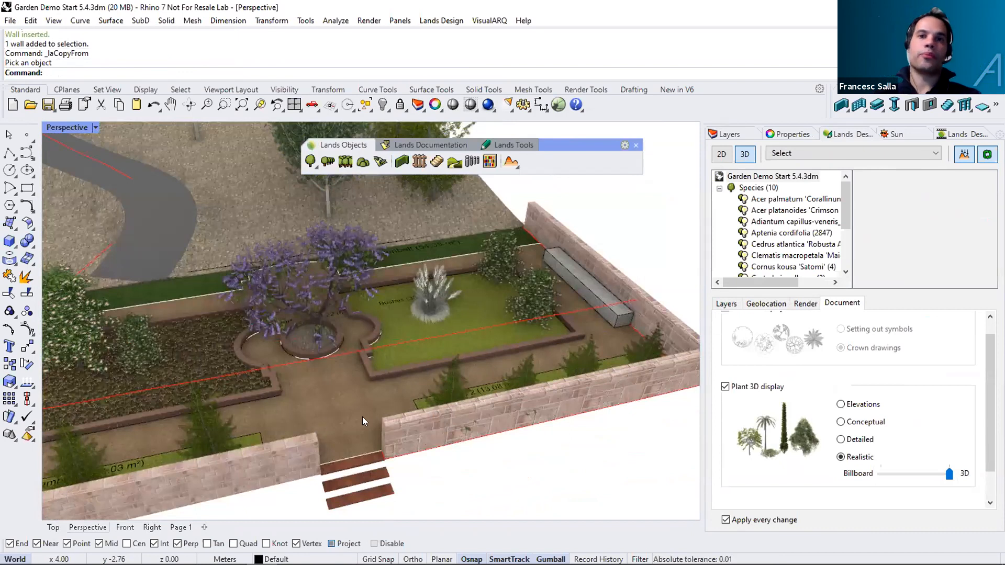
scroll(468, 405, down, 5)
shift+right_drag(375, 388, 423, 372)
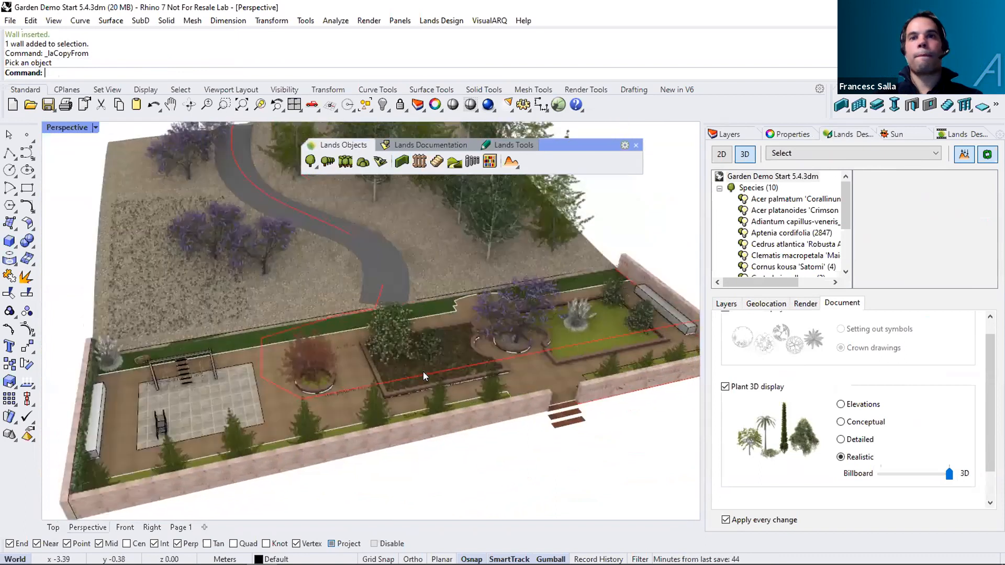
Start a row of blocks and browse the block library's Fountains, Games, People, Stones, Urban Furniture and commercial products categories.
click(472, 161)
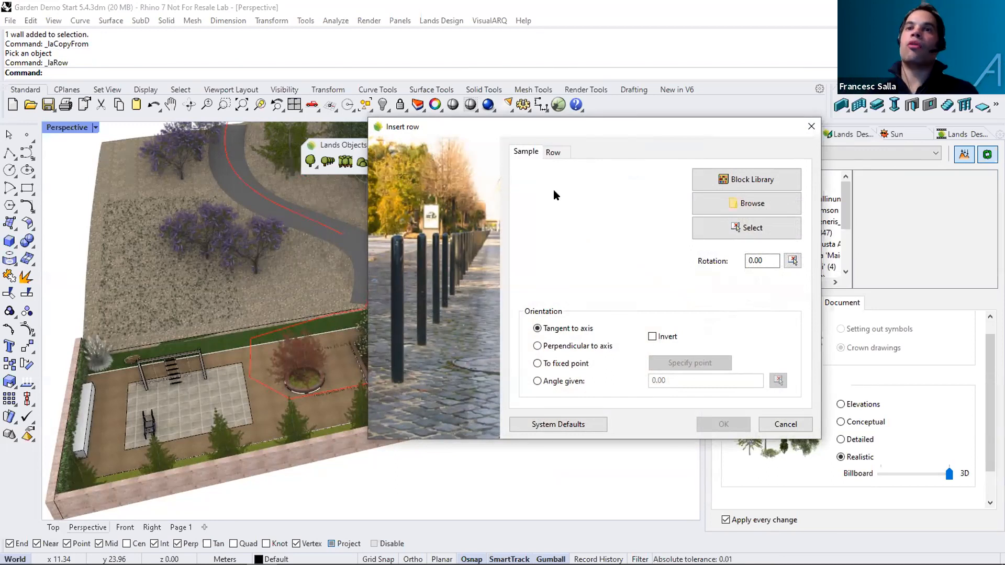
click(747, 180)
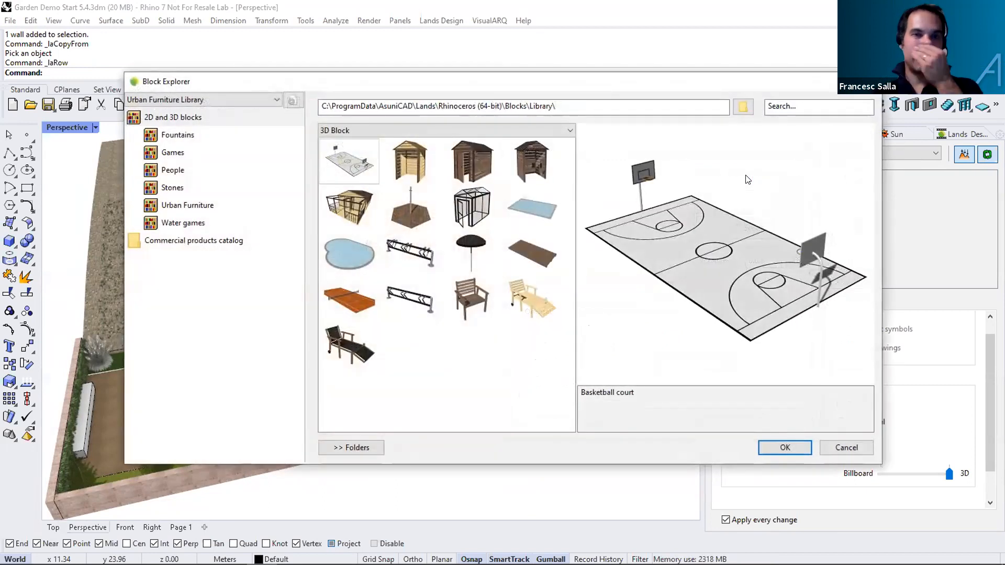
click(179, 138)
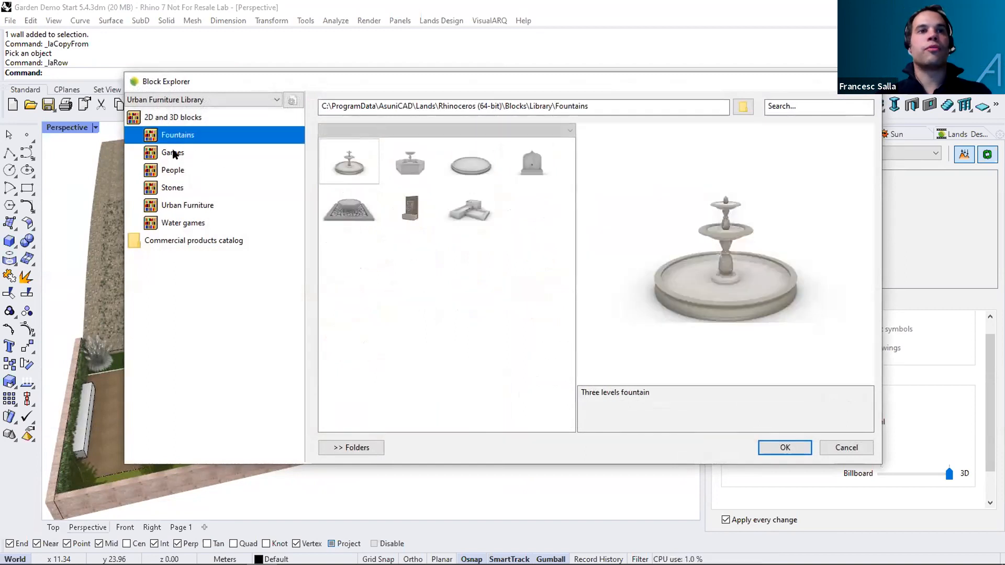
click(175, 153)
click(173, 171)
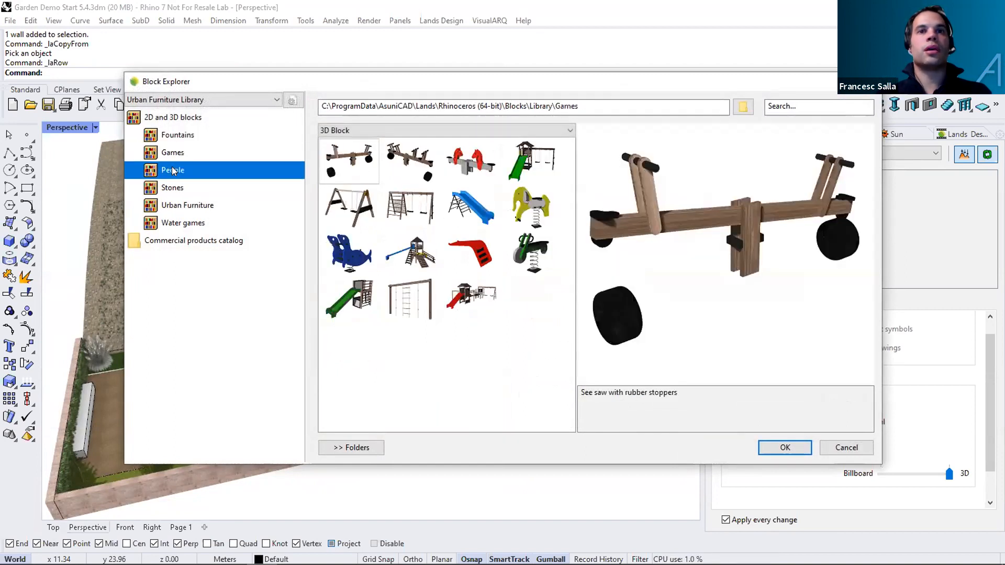
click(174, 188)
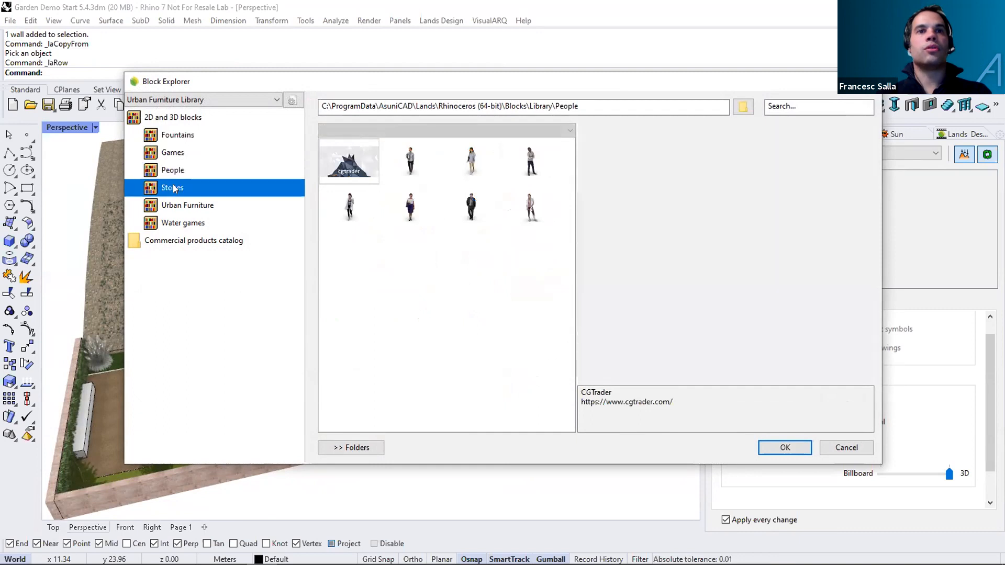
click(177, 203)
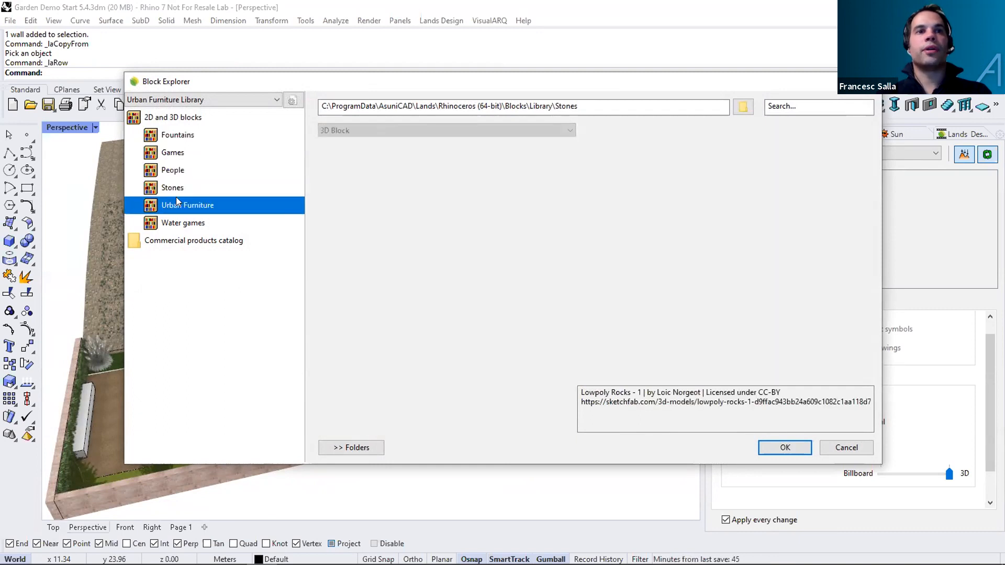
click(180, 240)
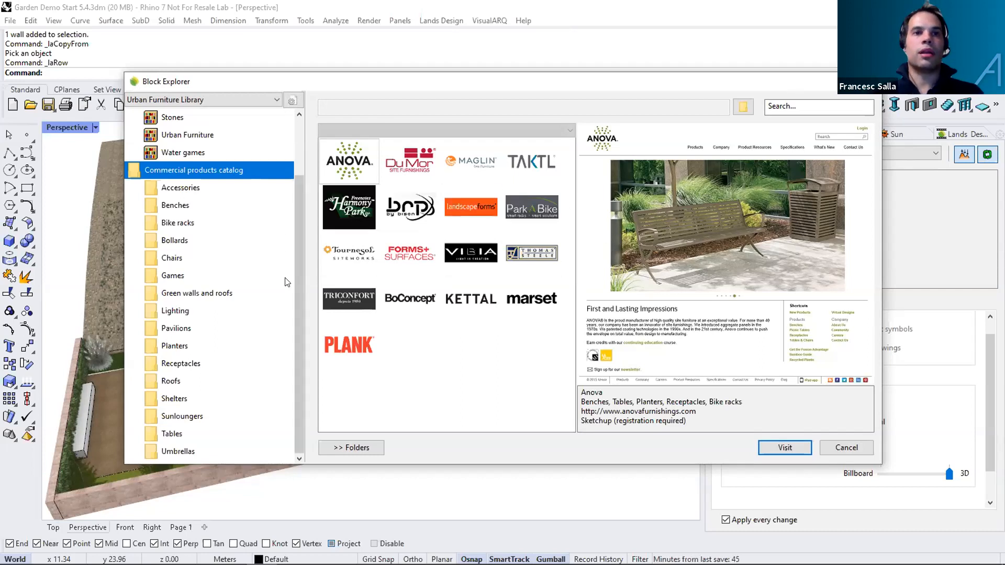
scroll(285, 216, up, 2)
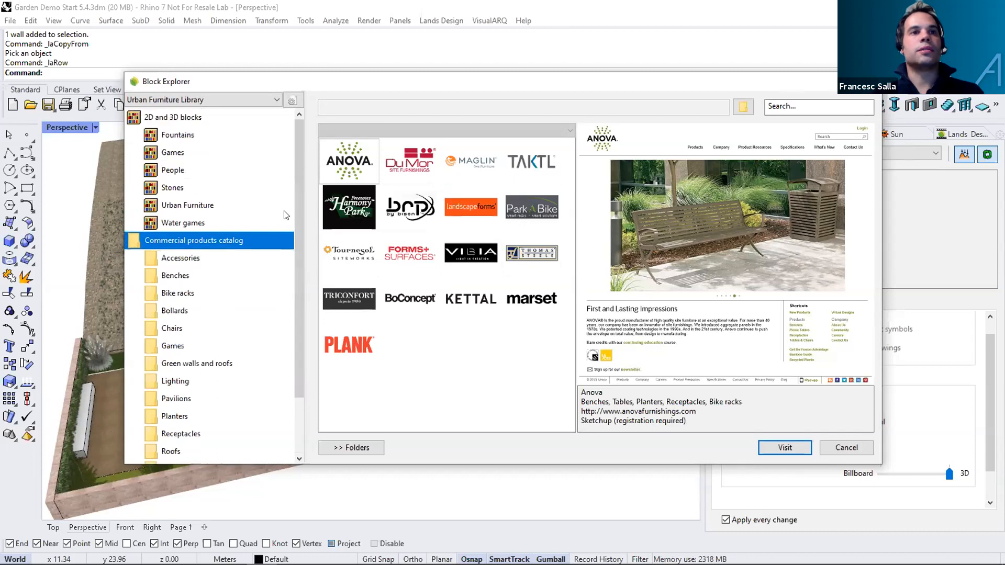
Choose the single-head street lamp with a curved arm from Urban Furniture as the row's sample block.
click(197, 204)
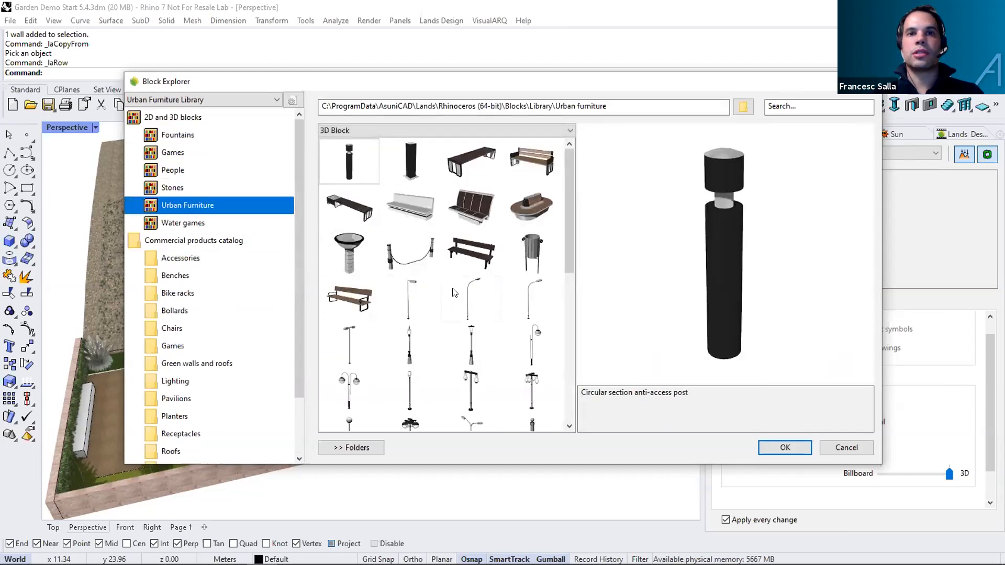
click(454, 292)
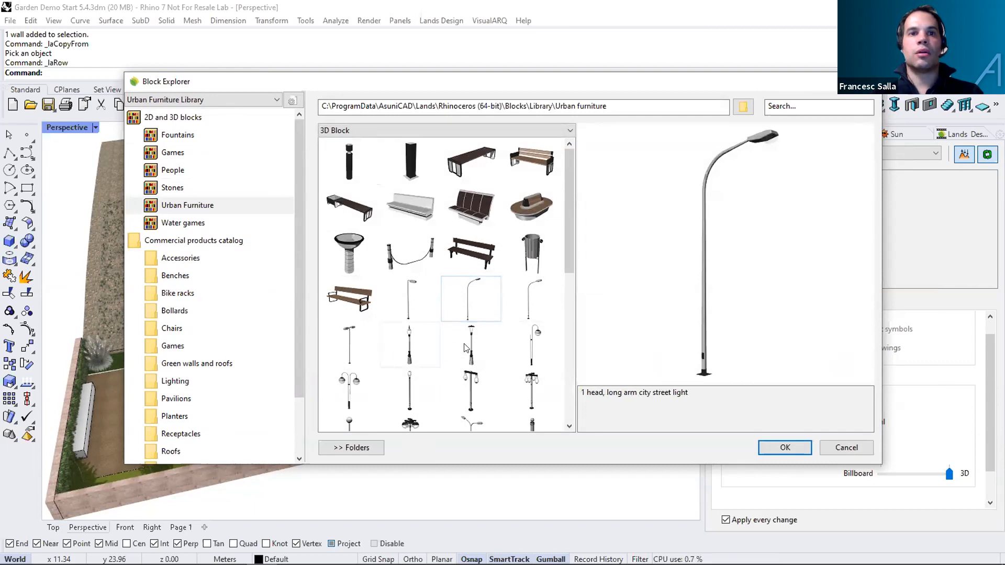
click(516, 346)
click(783, 447)
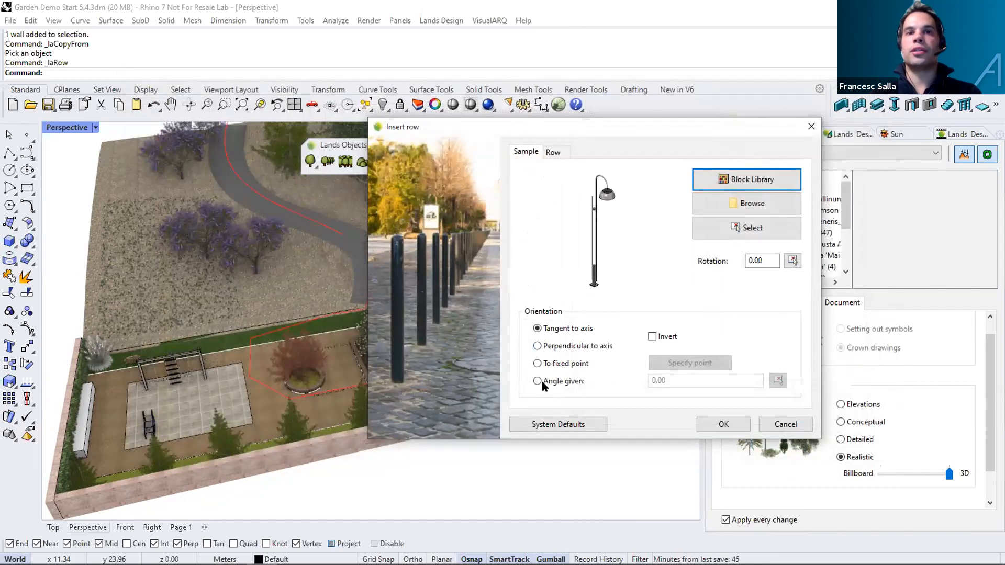
Set the lamp row to 5 units and insert it along the red curve that runs through the garden.
click(553, 152)
click(536, 192)
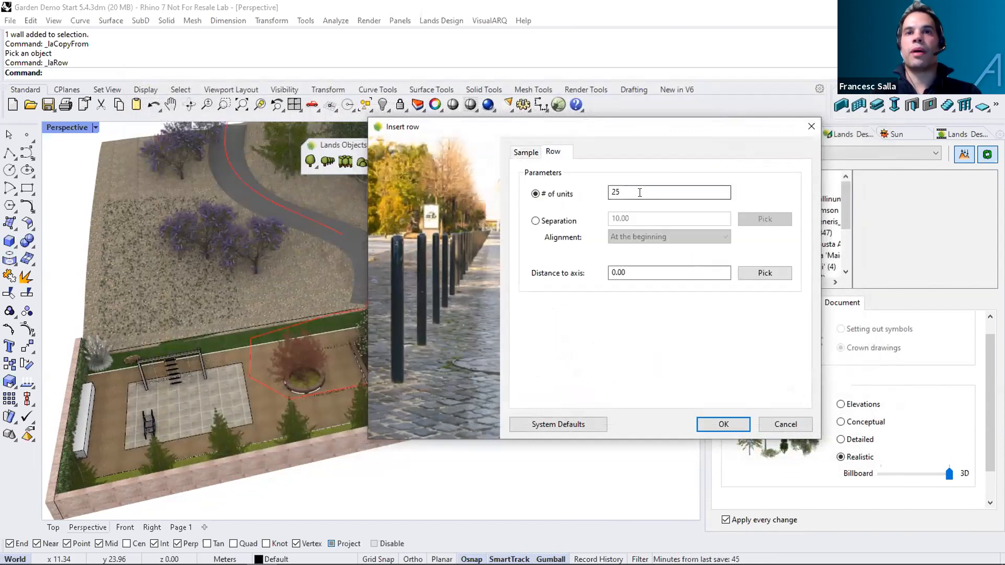
text(5)
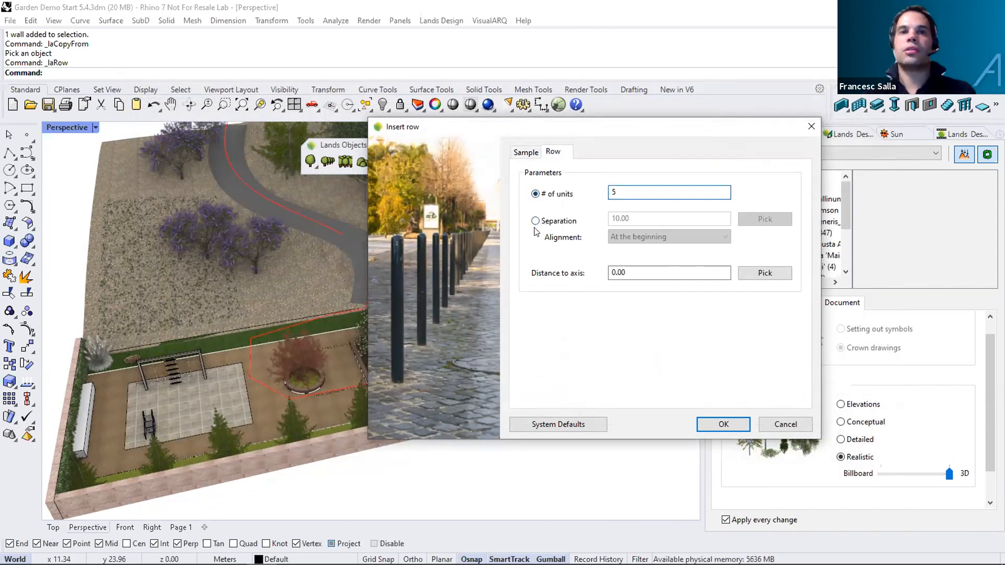
click(709, 423)
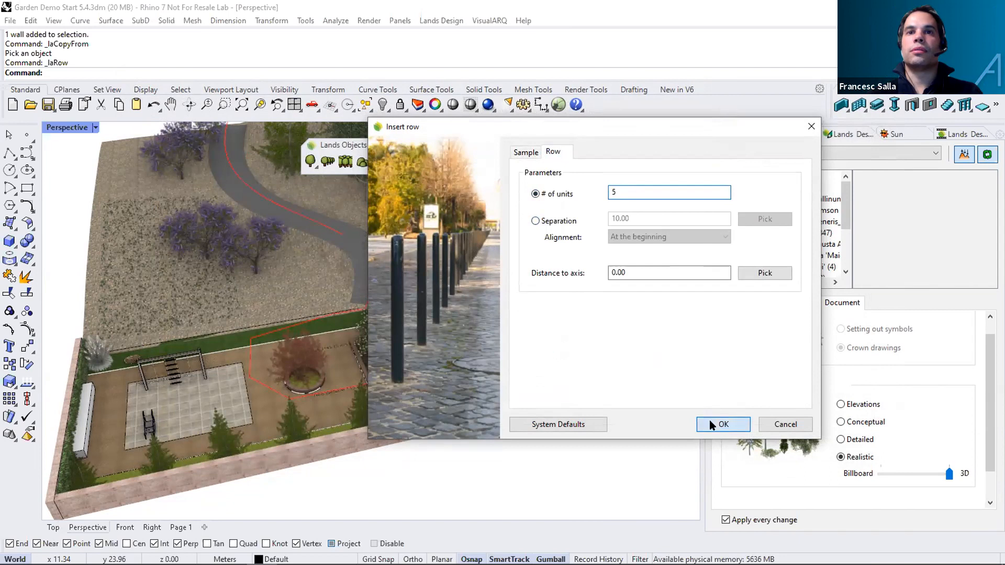
click(372, 288)
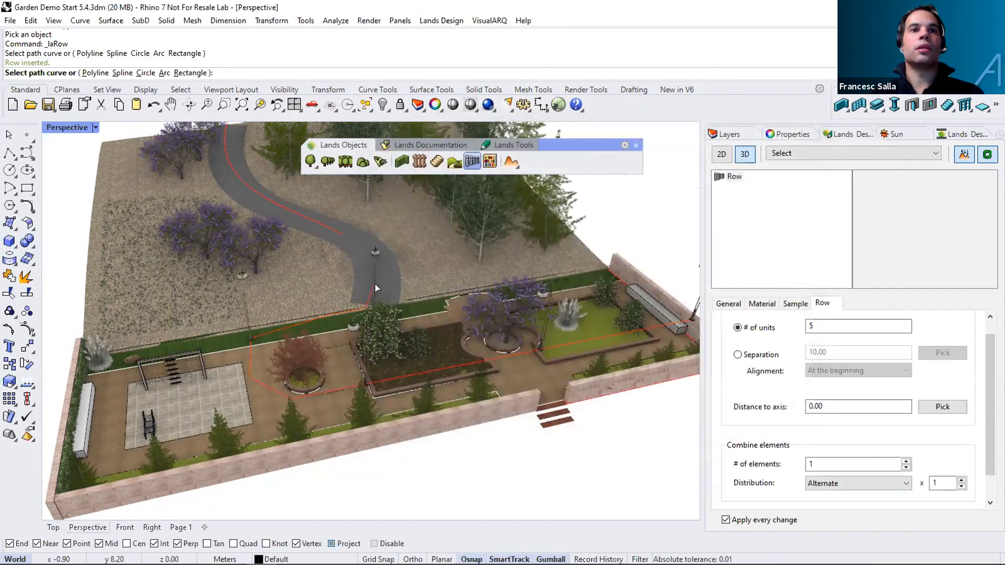
Insert another lamp row along the centre curve of the winding road and delete the row placed on the garden curve.
scroll(387, 262, up, 5)
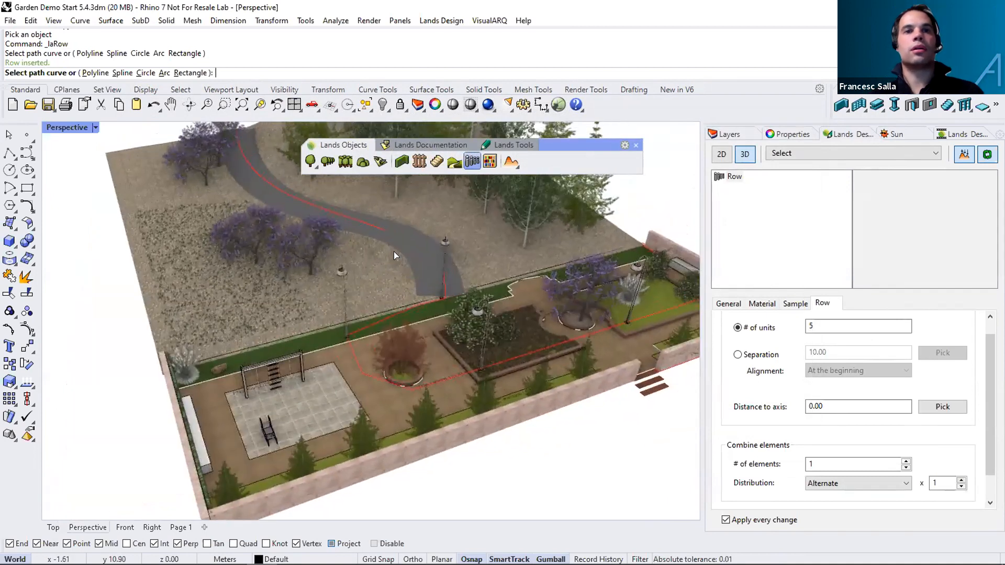
click(327, 210)
scroll(283, 192, up, 3)
click(282, 188)
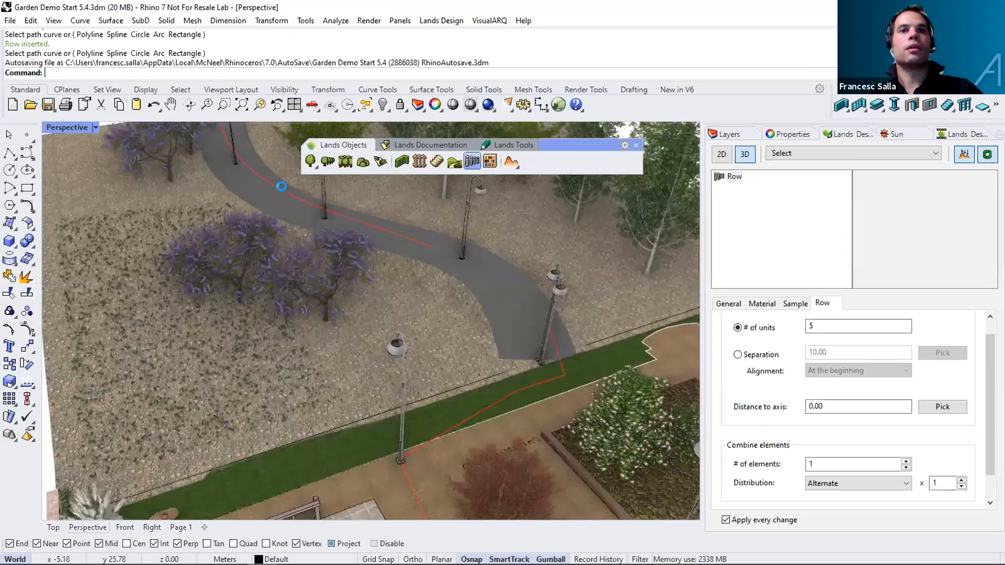
click(398, 350)
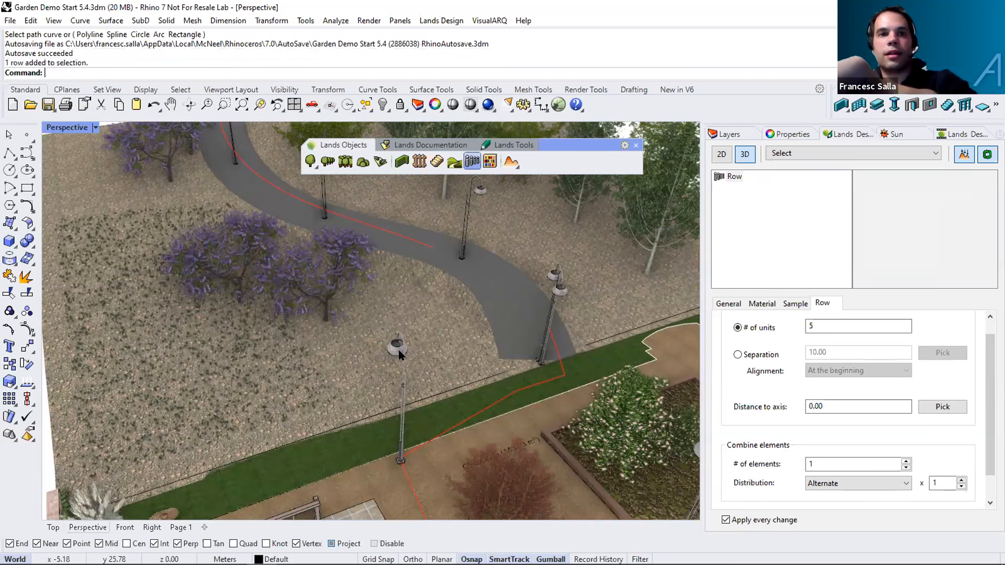
key(Delete)
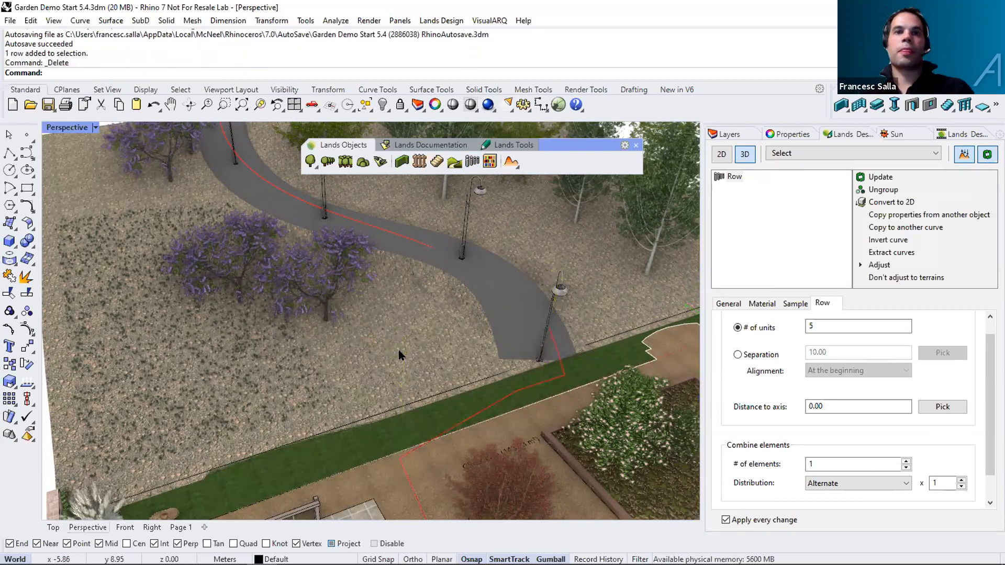
Offset the road's street lamp row from its path by setting its distance to axis to 2.
scroll(439, 303, down, 9)
right_drag(420, 294, 352, 197)
scroll(397, 255, up, 3)
scroll(394, 266, up, 2)
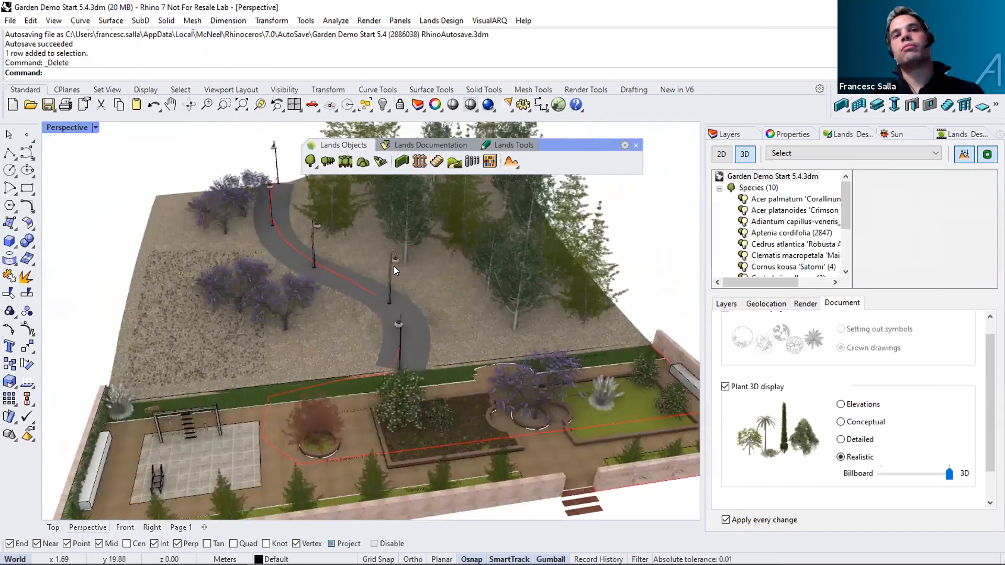
click(389, 264)
mouse_move(425, 305)
right_down()
mouse_move(434, 305)
mouse_move(425, 304)
right_up()
scroll(393, 317, up, 1)
scroll(345, 335, up, 3)
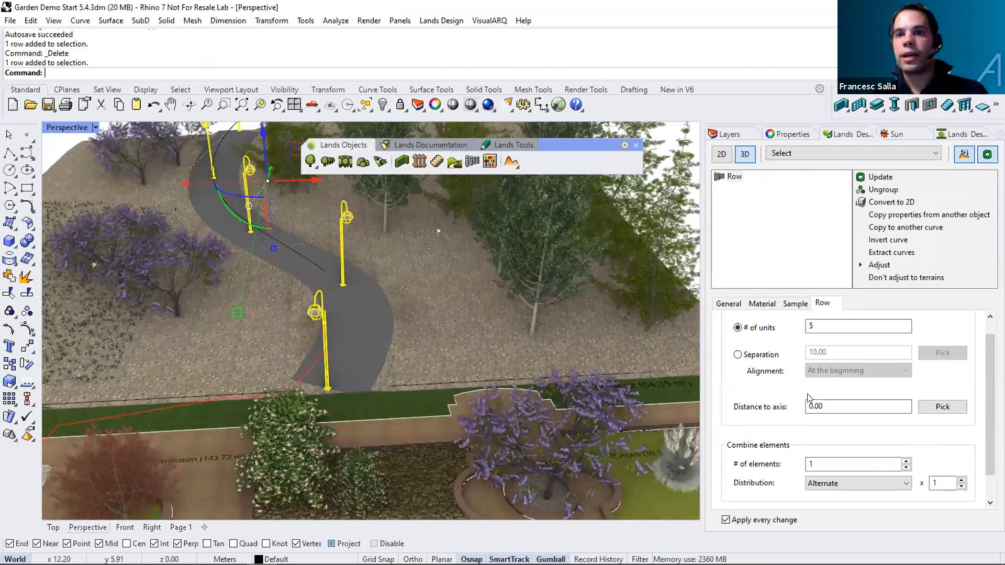
drag(828, 406, 813, 403)
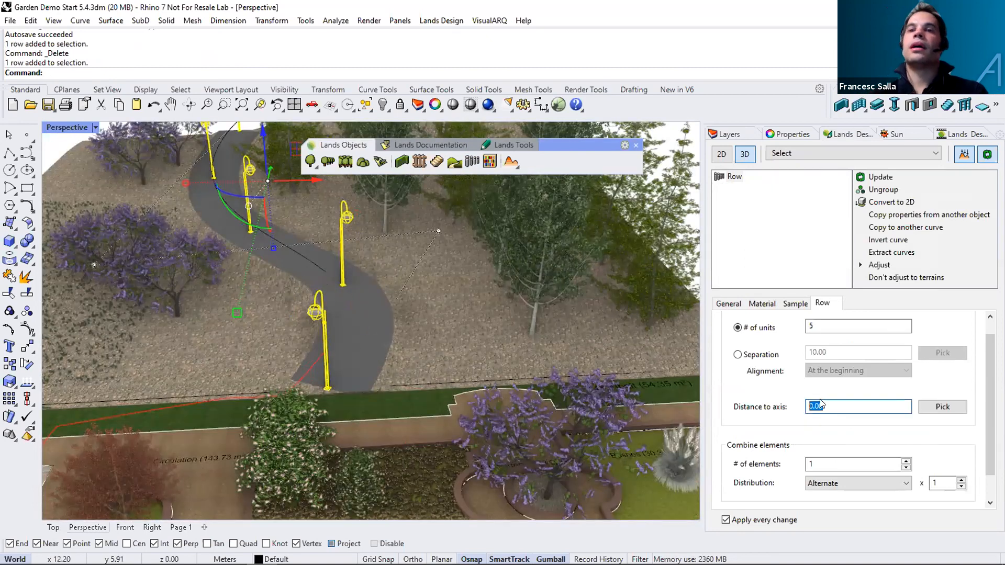
drag(824, 406, 806, 408)
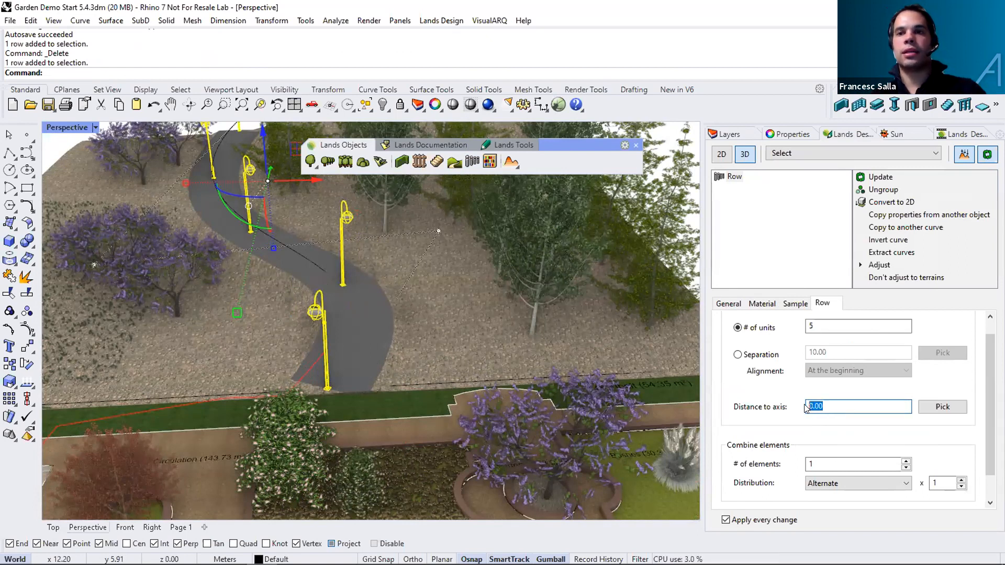
text(2)
key(Return)
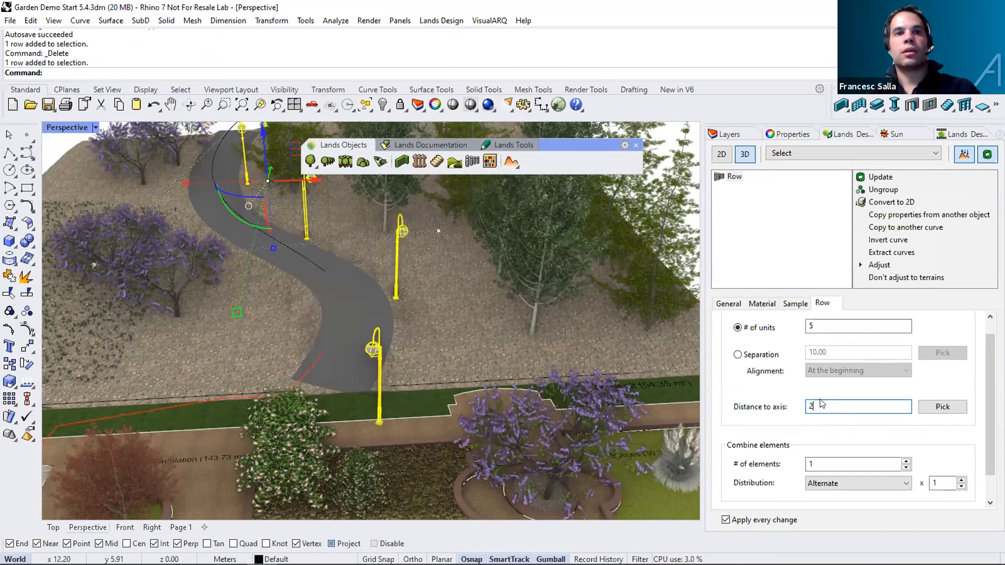
Orient the street lamps perpendicular to the axis and invert them so their heads face the road.
scroll(499, 378, down, 4)
right_drag(455, 347, 416, 382)
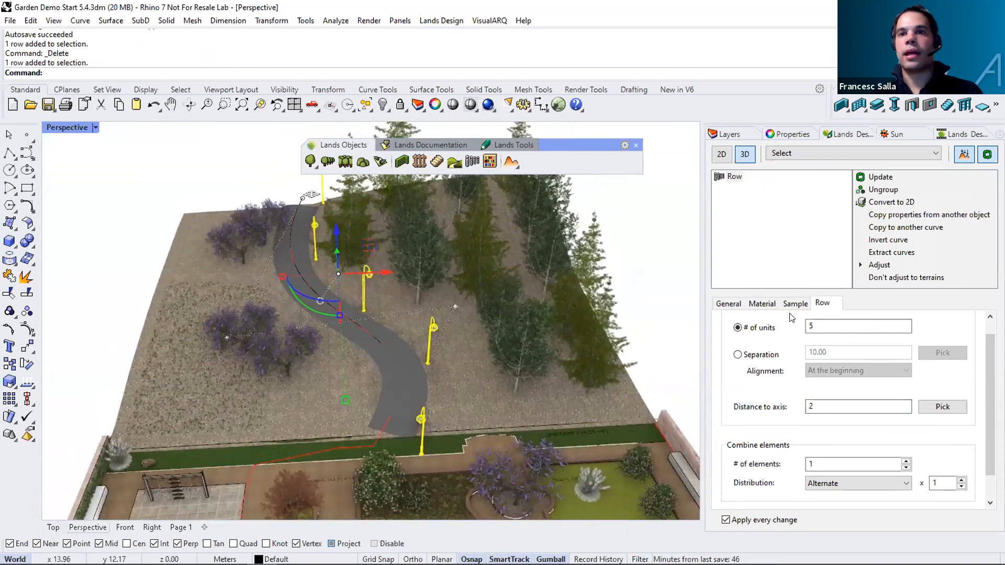
click(795, 303)
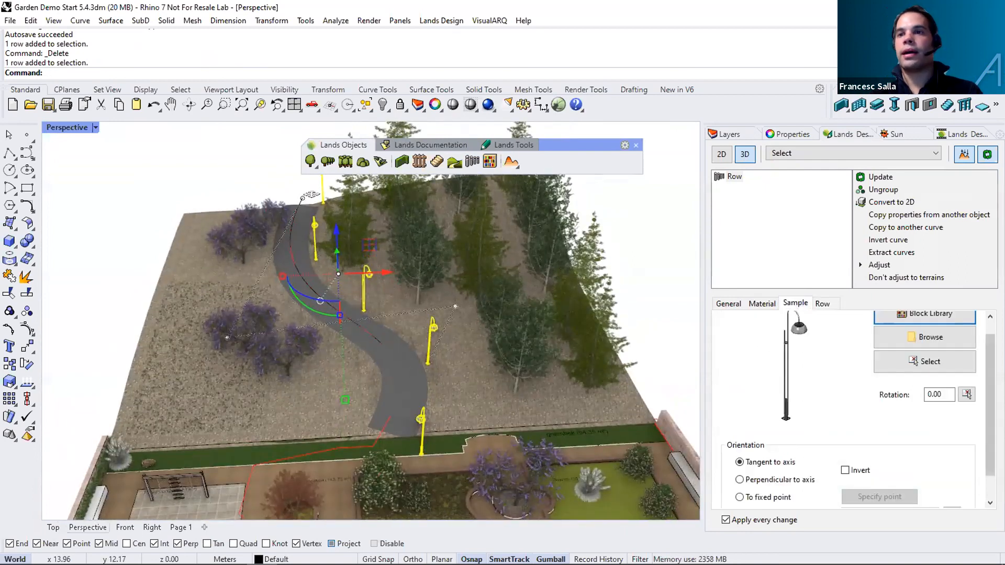
scroll(842, 439, down, 1)
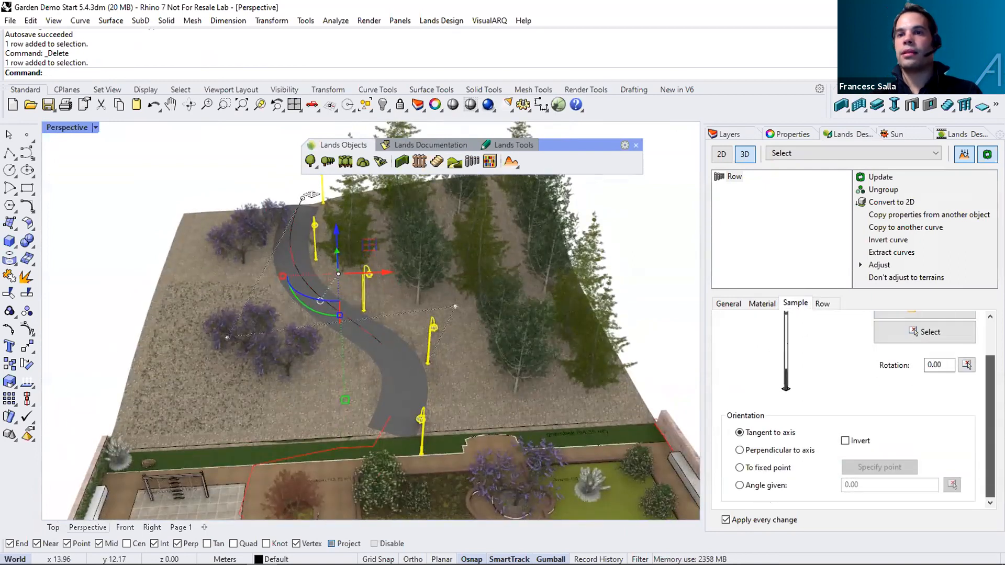
click(739, 450)
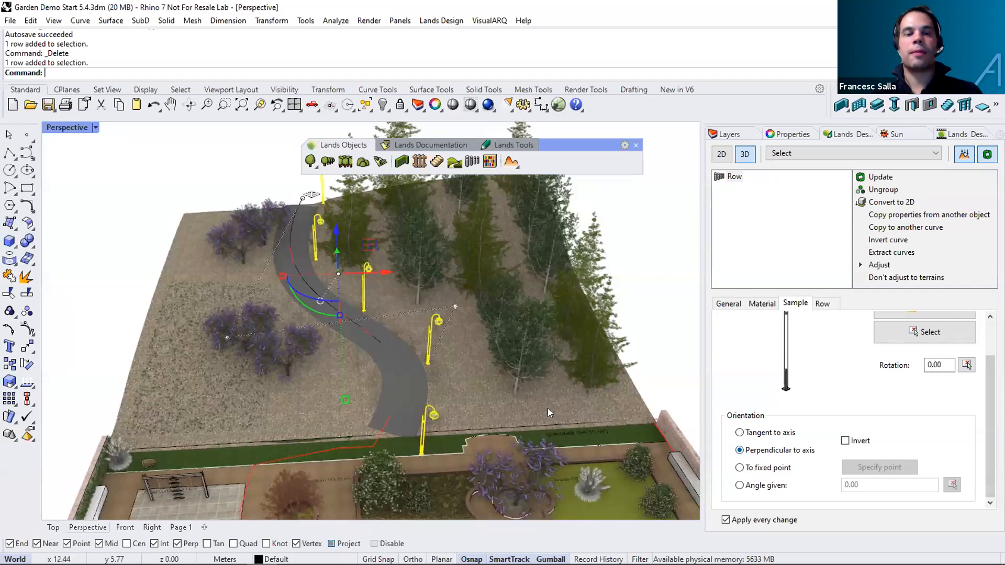
scroll(428, 345, up, 2)
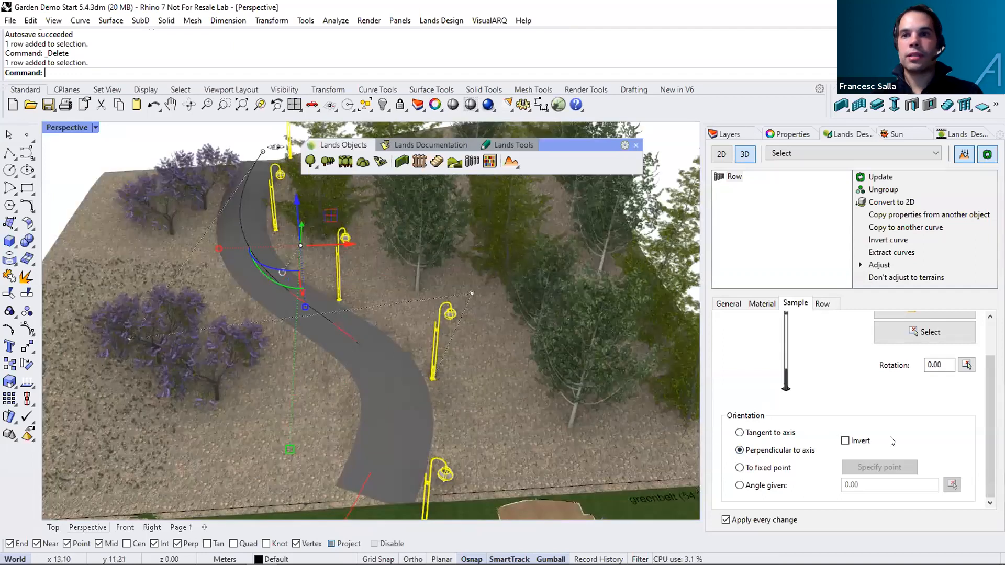
click(845, 441)
right_drag(406, 282, 289, 307)
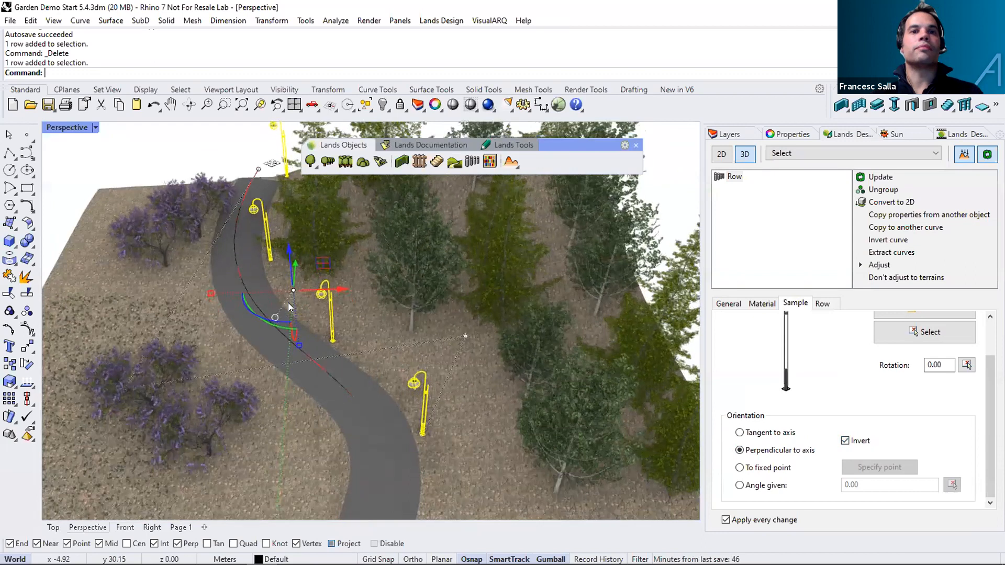
Space the lamp row by separation instead of number of units, trying 8 and 10.
scroll(289, 307, down, 4)
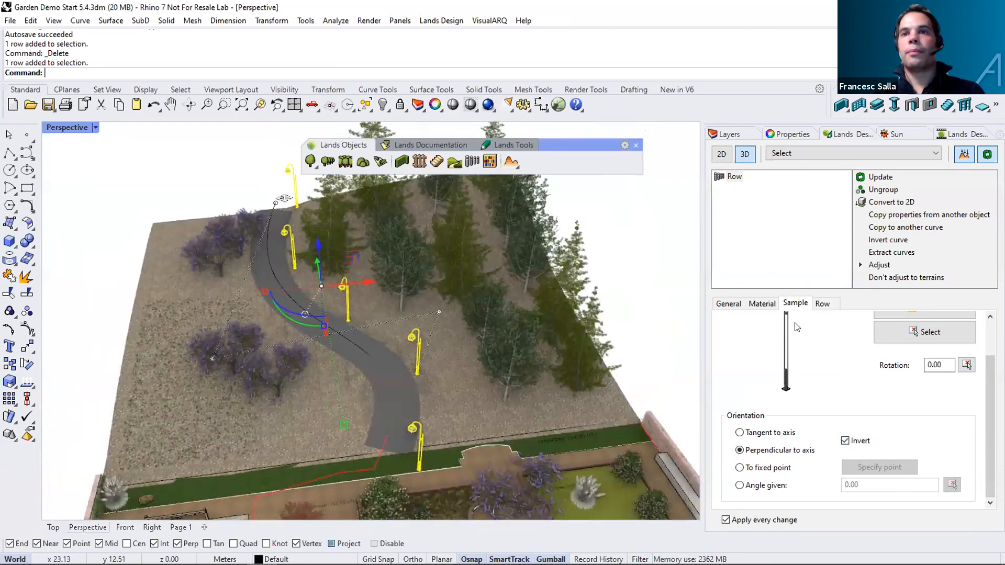
click(823, 303)
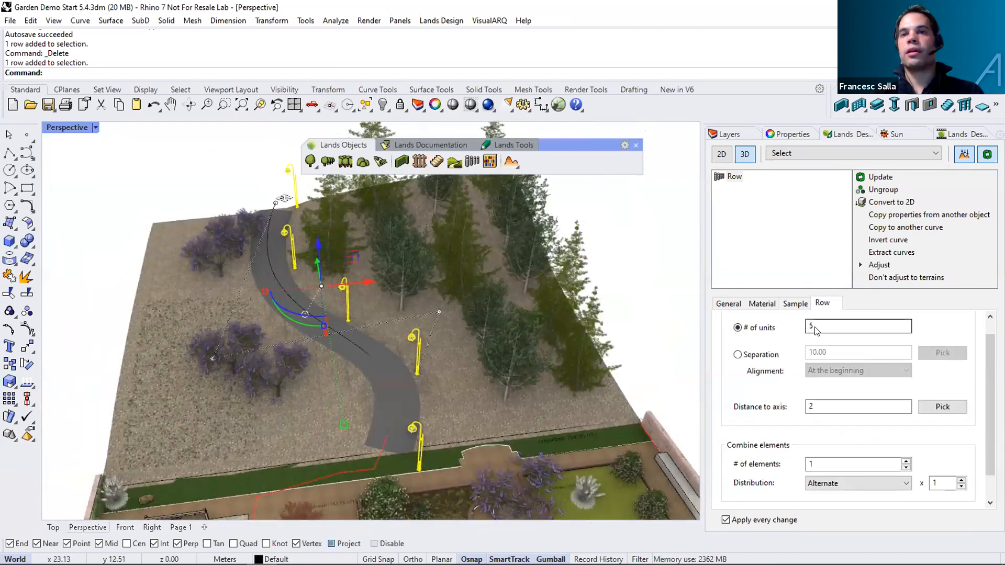
click(738, 355)
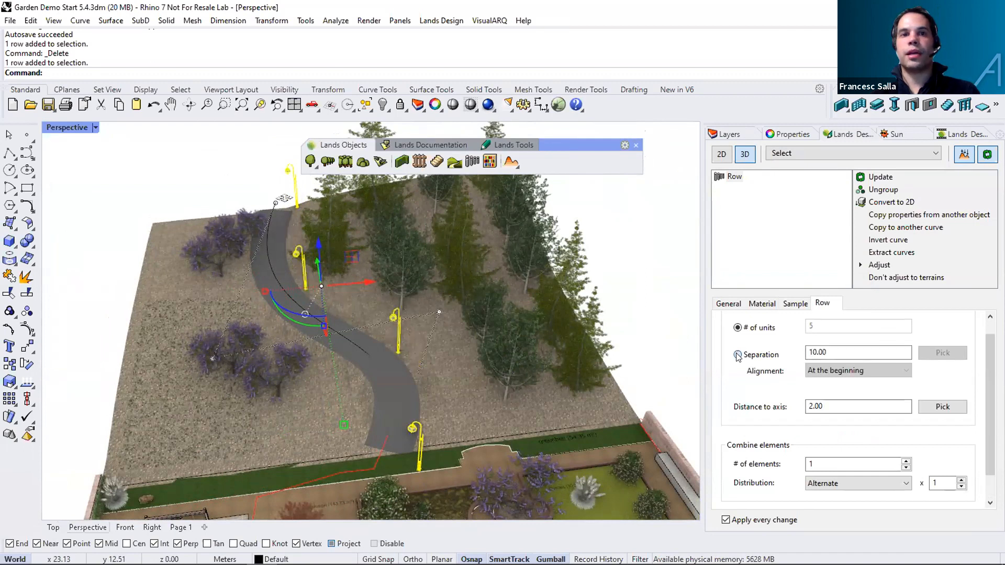
text(8)
right_drag(552, 342, 524, 337)
double_click(808, 354)
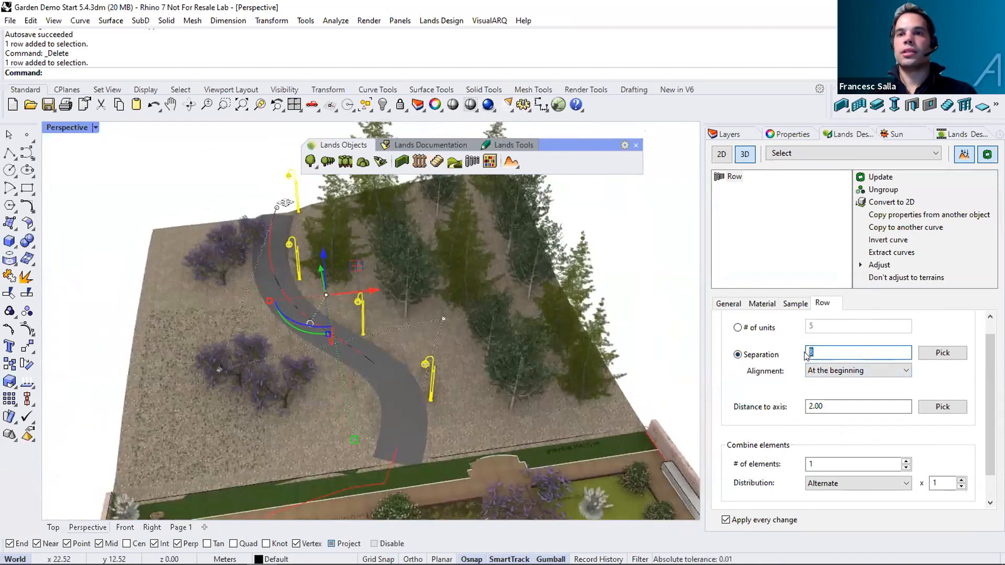
text(10)
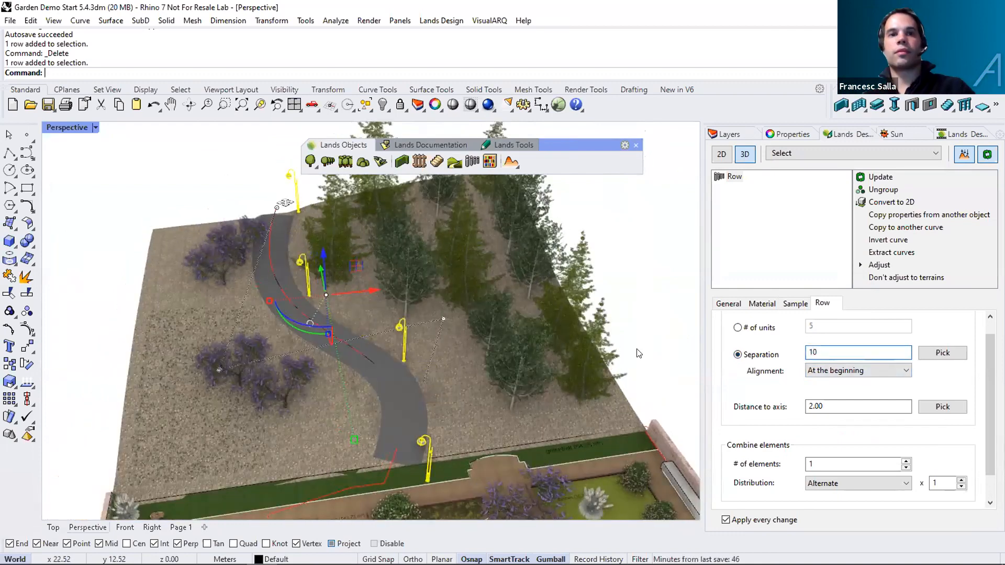
Set the lamp row's separation to 9 and its alignment to Centered.
double_click(810, 352)
text(9)
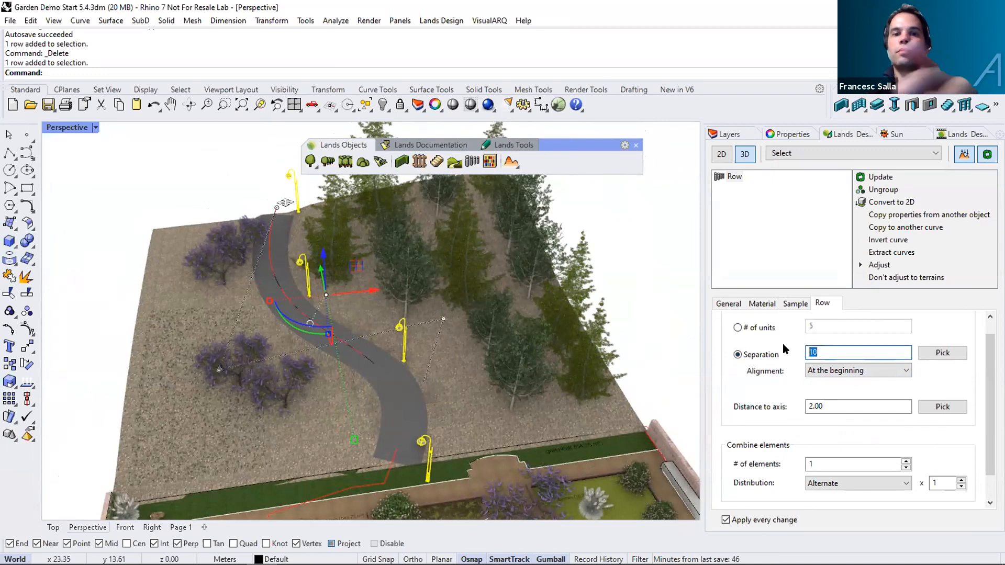
click(846, 371)
click(834, 392)
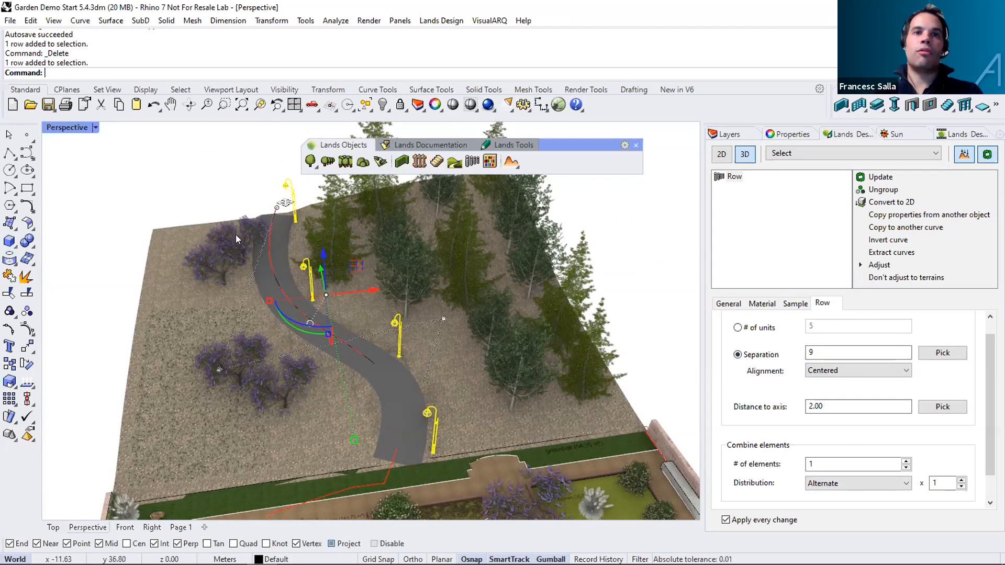
Show the row's sample block settings and draw a truncated cone on the empty ground beside the terrain.
click(794, 303)
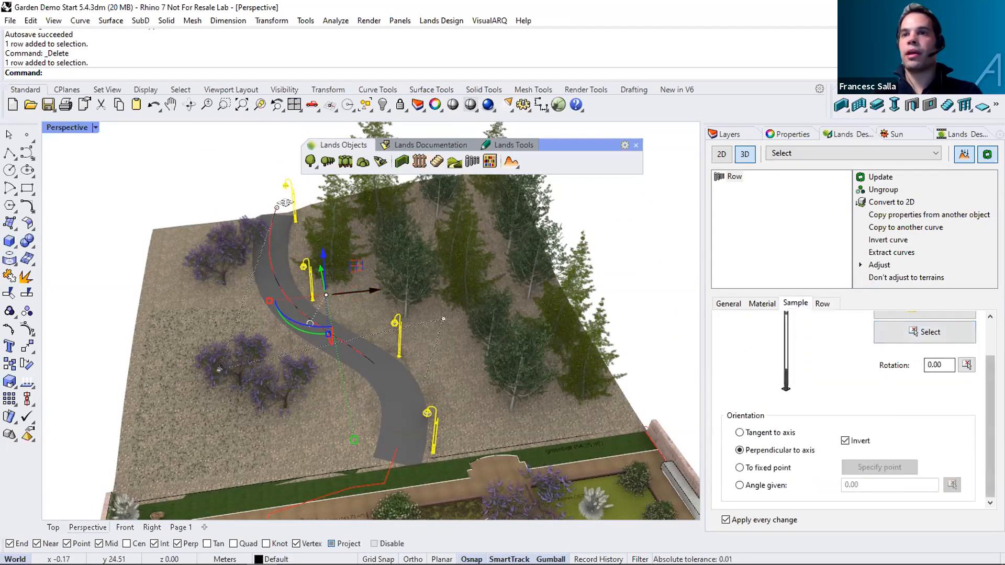
scroll(936, 347, up, 2)
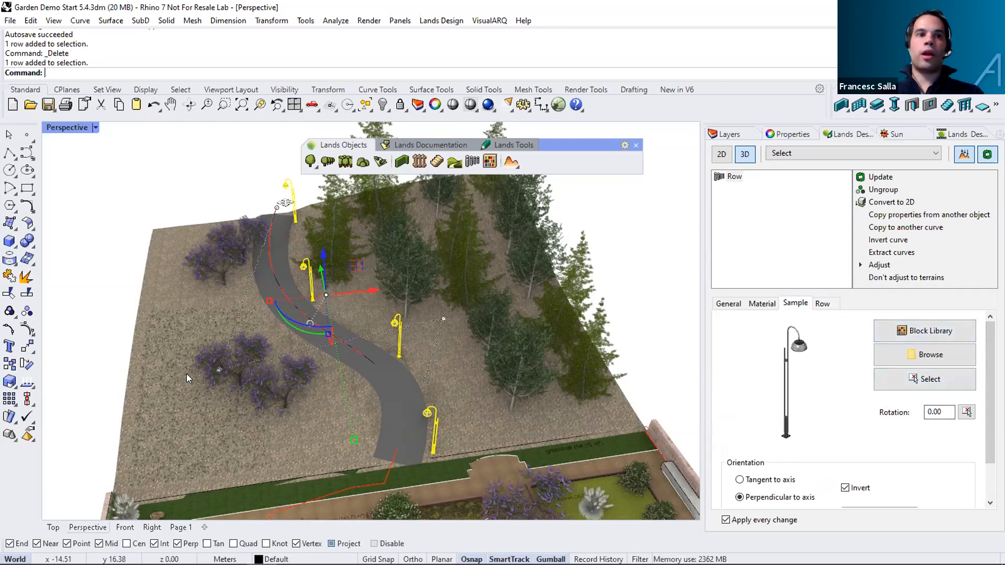
click(9, 254)
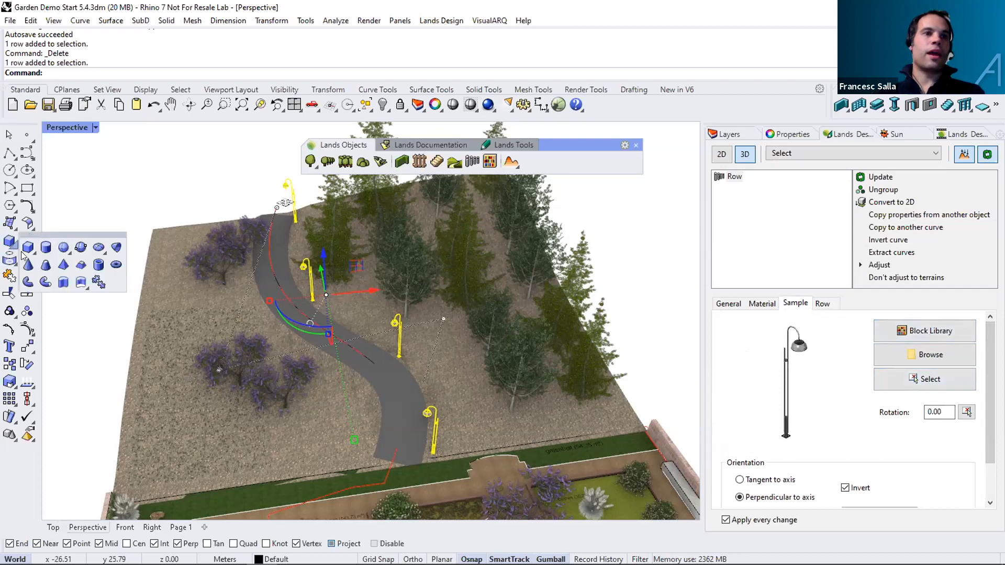
click(36, 264)
click(89, 356)
key(Return)
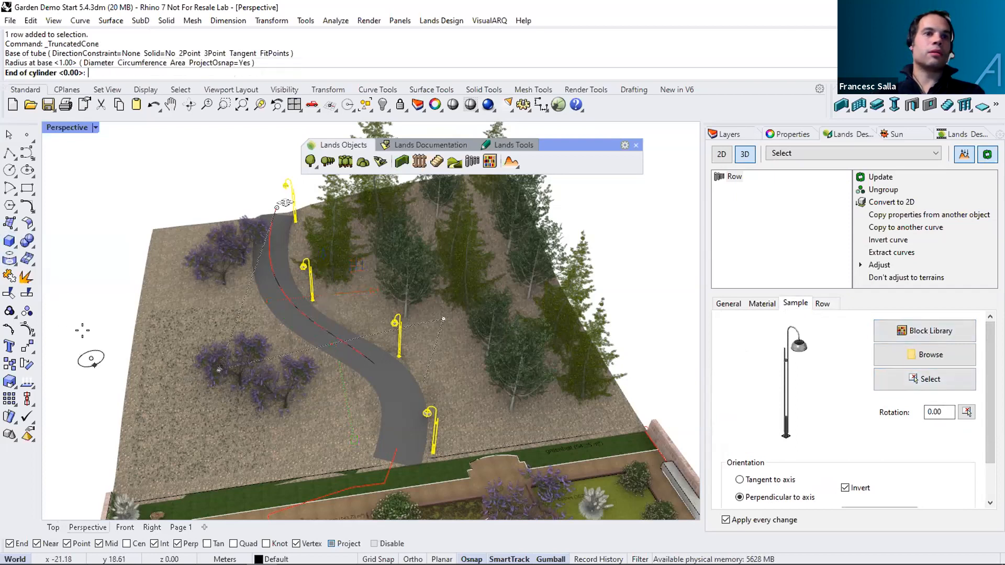
click(82, 302)
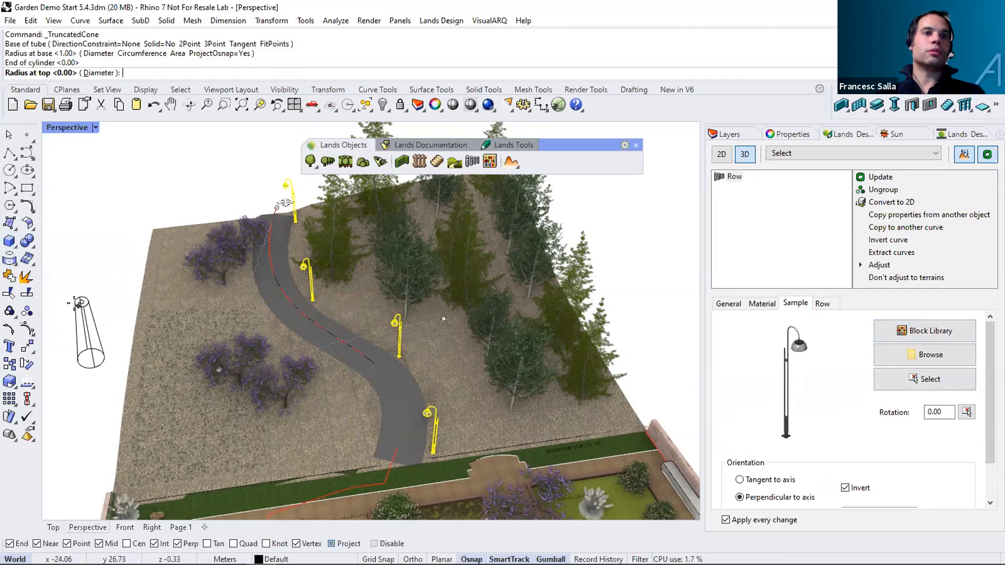
click(82, 302)
Draw a second, wider-based truncated cone next to the first one beside the terrain.
right_drag(135, 313, 44, 260)
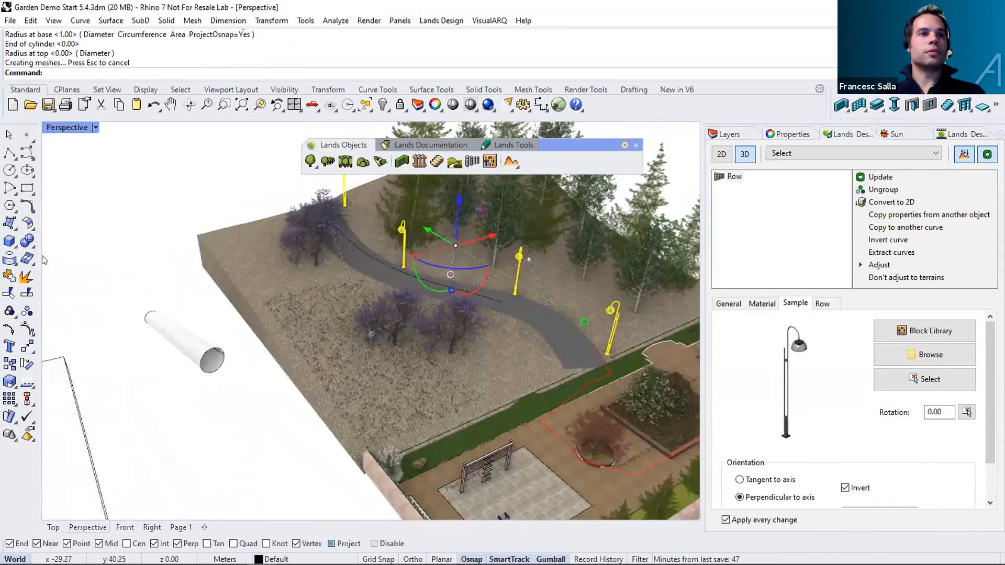
click(21, 247)
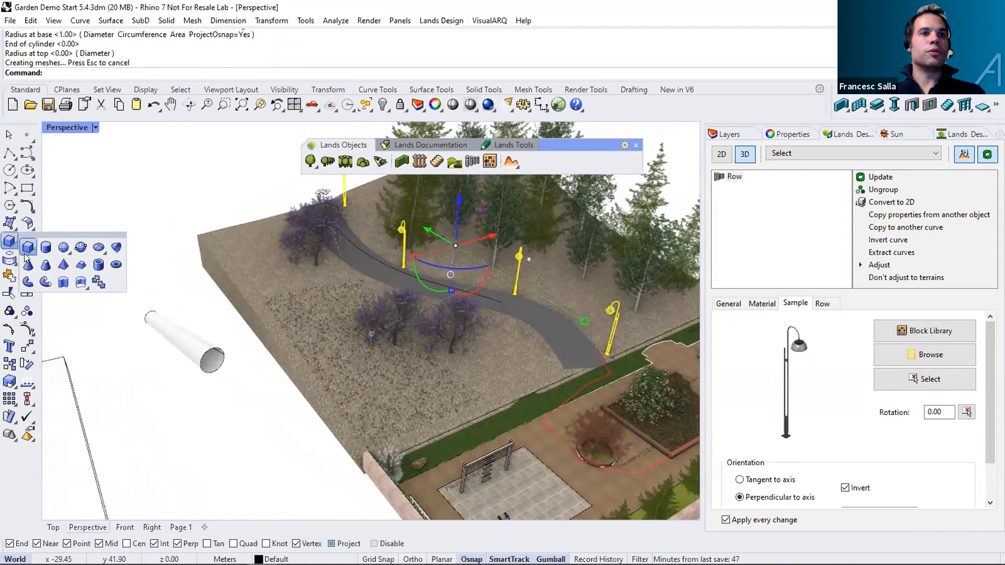
click(45, 264)
click(242, 399)
click(248, 412)
click(225, 303)
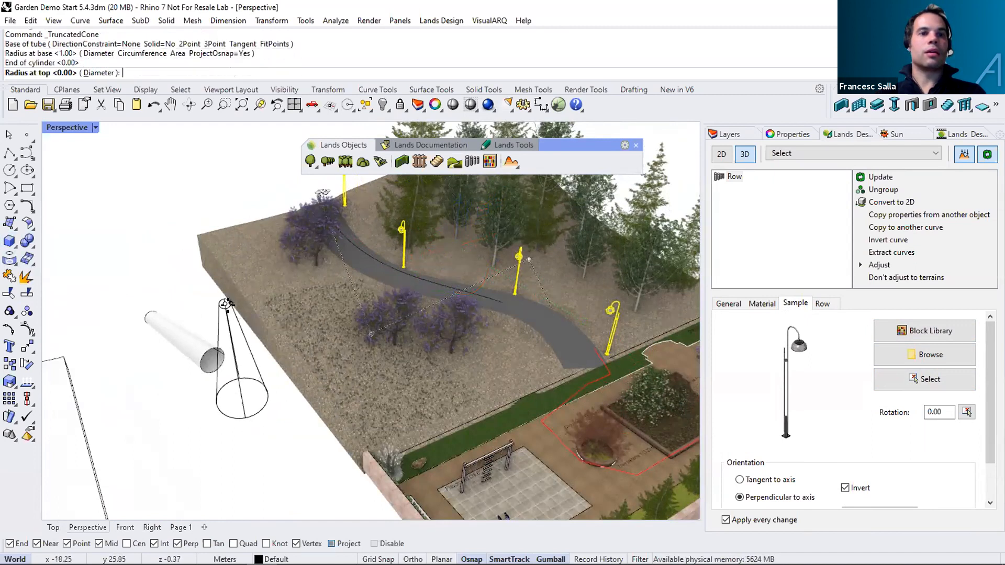
click(229, 305)
Delete both truncated cones beside the terrain.
mouse_move(299, 322)
right_down()
mouse_move(321, 323)
mouse_move(344, 400)
mouse_move(380, 431)
right_up()
mouse_move(406, 440)
mouse_down()
mouse_move(345, 378)
mouse_move(357, 378)
mouse_up()
key(Delete)
right_drag(467, 363, 361, 369)
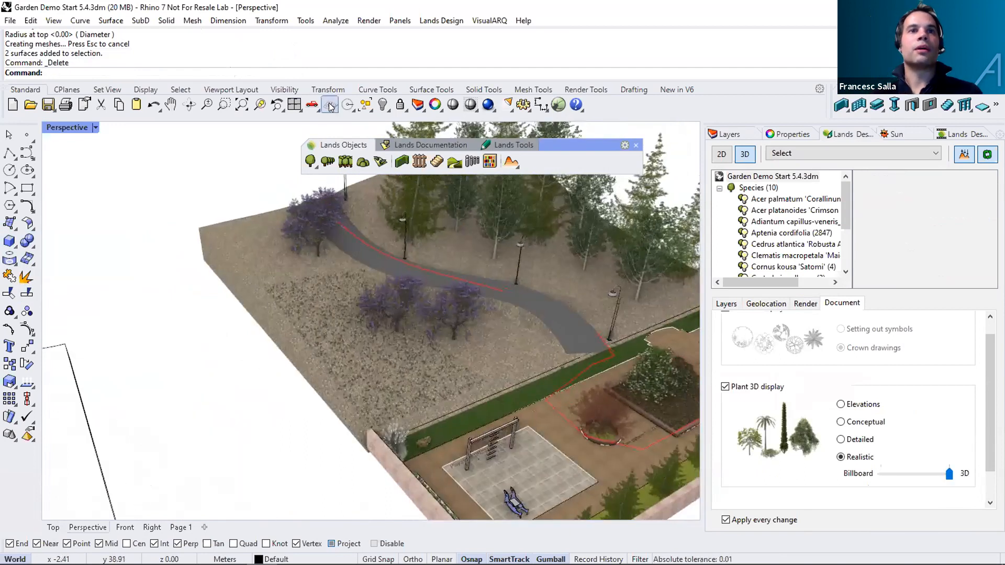
Reset the perspective view's construction plane to World Top.
click(331, 105)
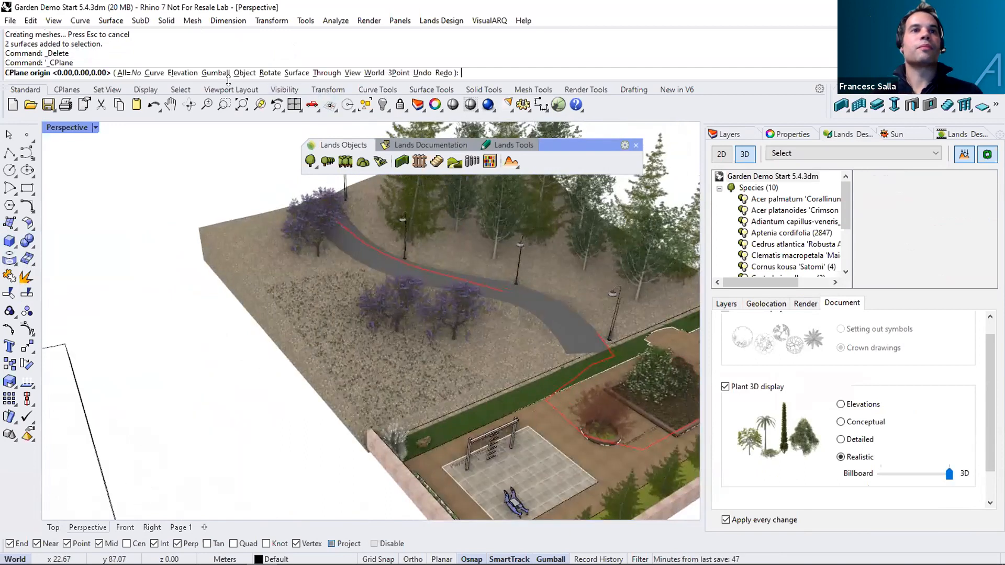
click(374, 72)
click(201, 73)
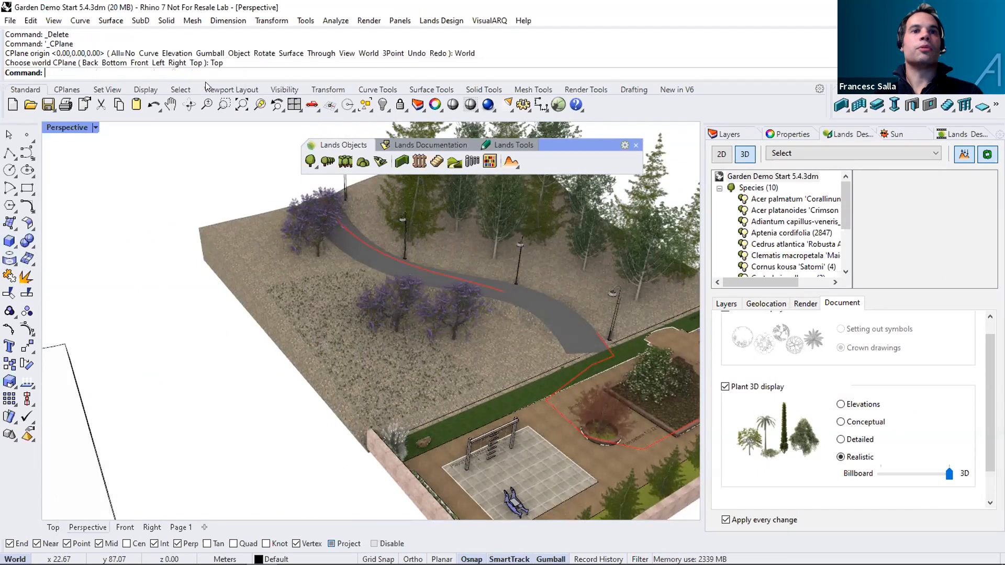
Draw a tall truncated cone with a tiny top radius on the empty ground beside the terrain.
click(15, 248)
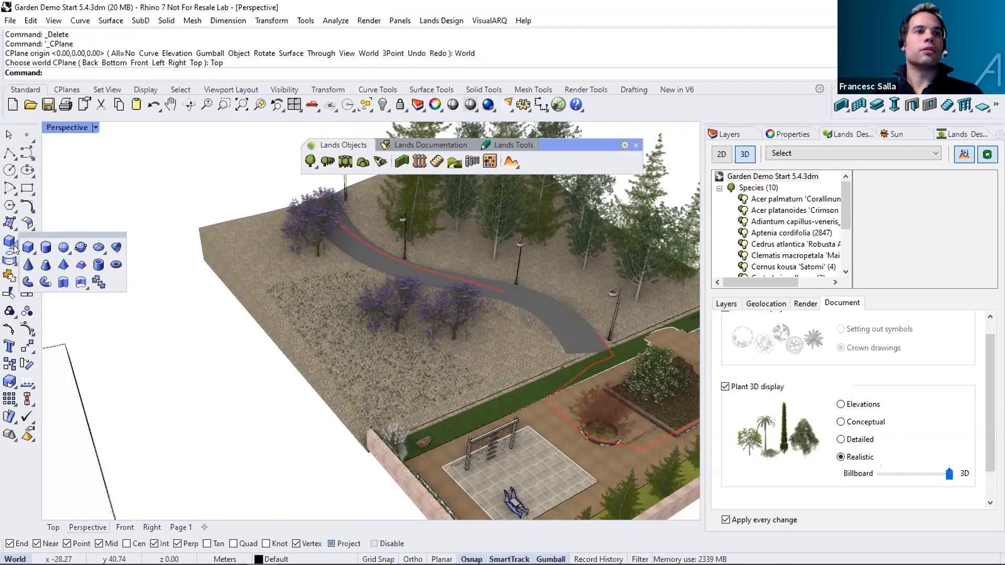
click(44, 259)
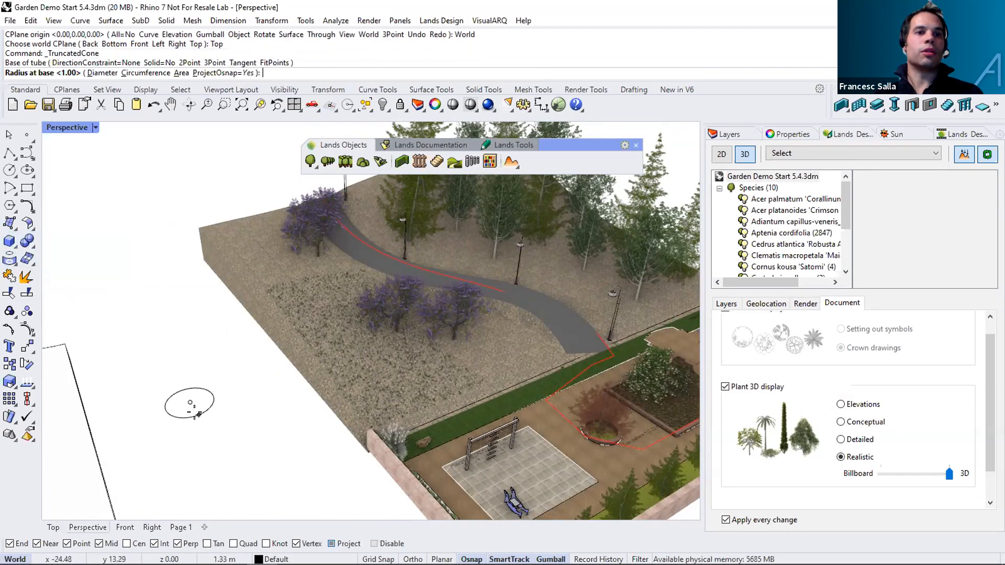
click(212, 410)
click(152, 301)
click(152, 300)
mouse_move(211, 336)
right_down()
mouse_move(371, 328)
mouse_move(430, 313)
mouse_move(395, 332)
mouse_move(240, 354)
right_up()
scroll(245, 336, down, 7)
scroll(241, 353, up, 3)
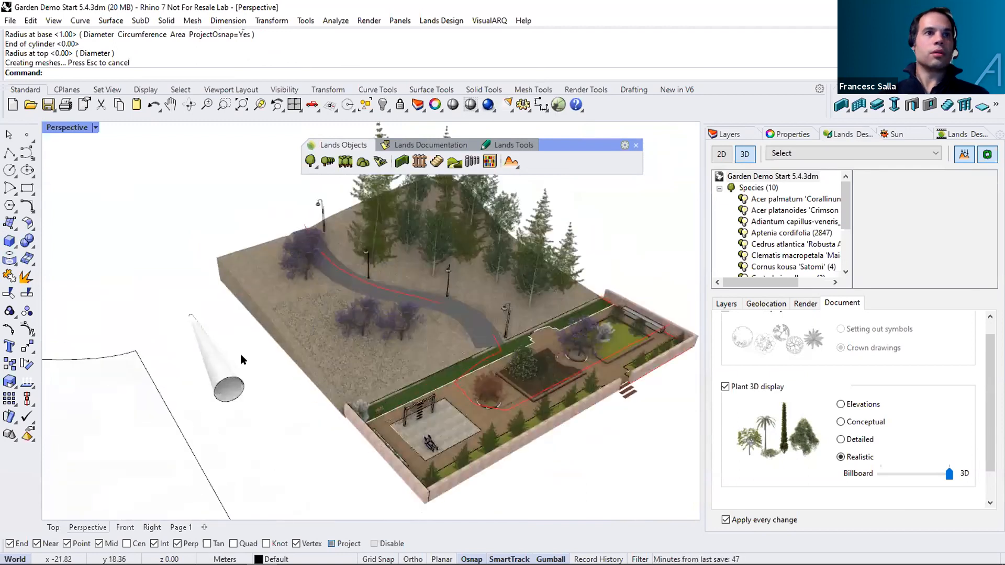
scroll(240, 354, up, 2)
right_click(236, 365)
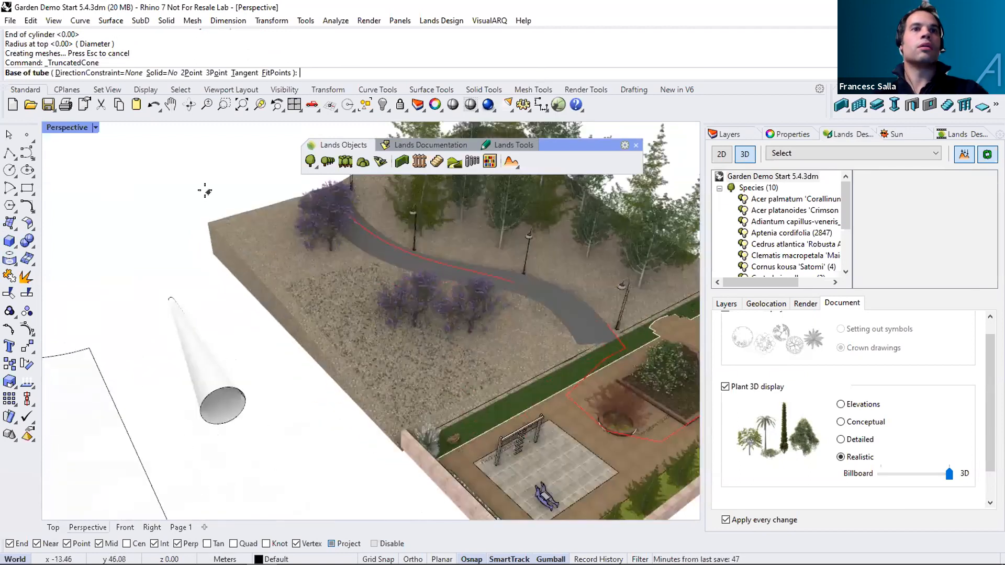
key(Escape)
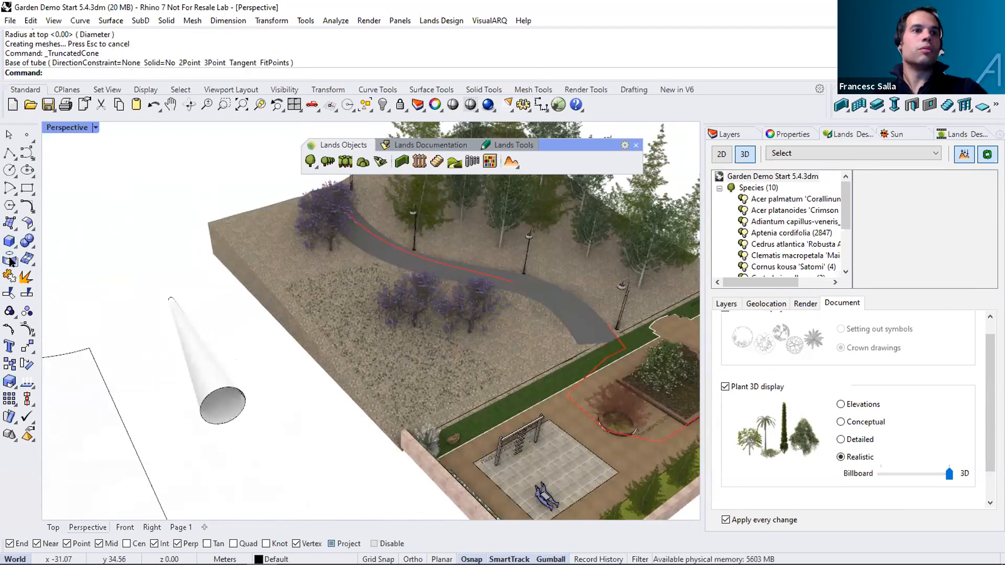
Draw a thin upright box on the ground between the truncated cone and the terrain.
click(9, 240)
click(328, 454)
click(318, 436)
click(314, 413)
right_drag(314, 413, 280, 411)
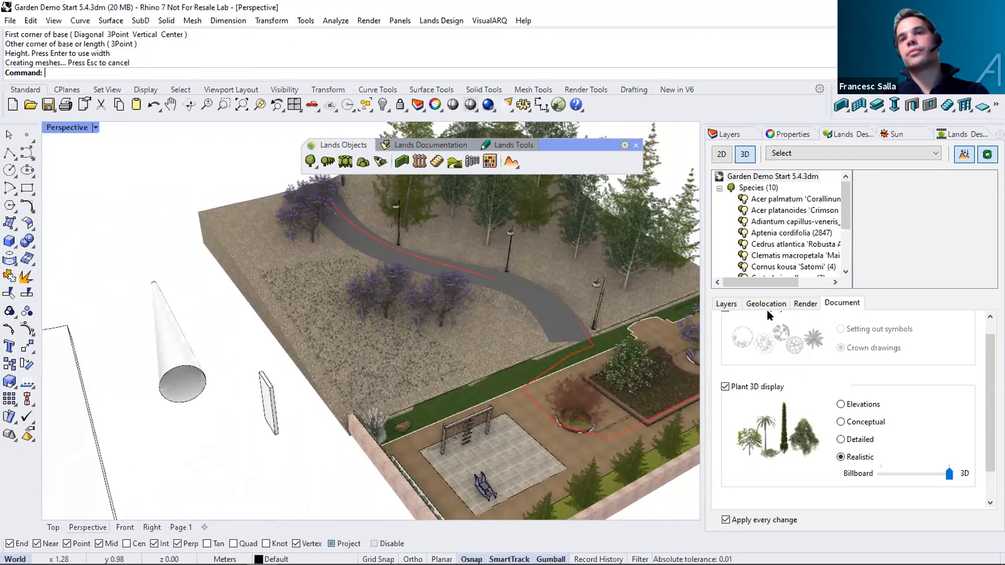
Replace the street lamp row's sample block with the thin box drawn beside the terrain.
click(504, 235)
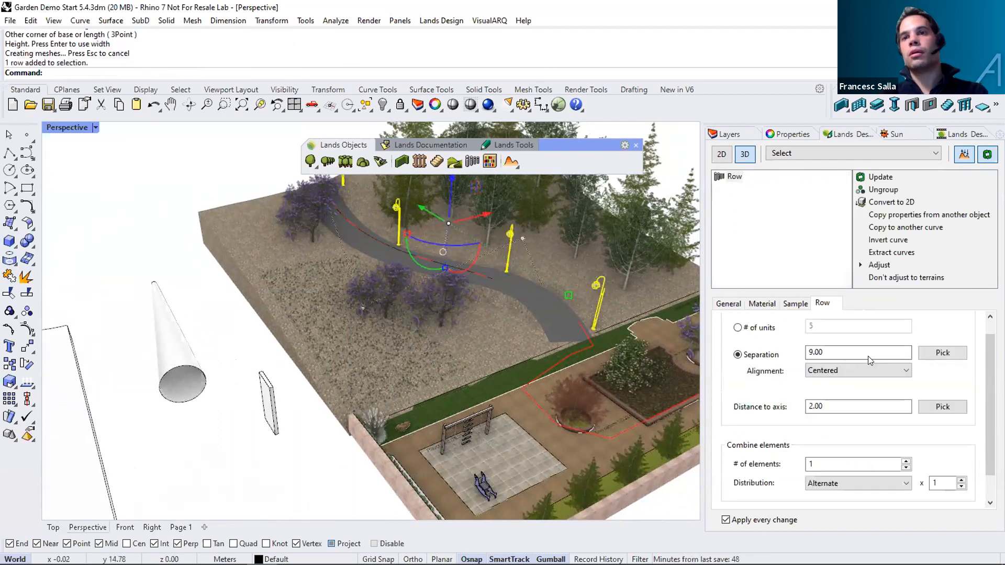
click(804, 305)
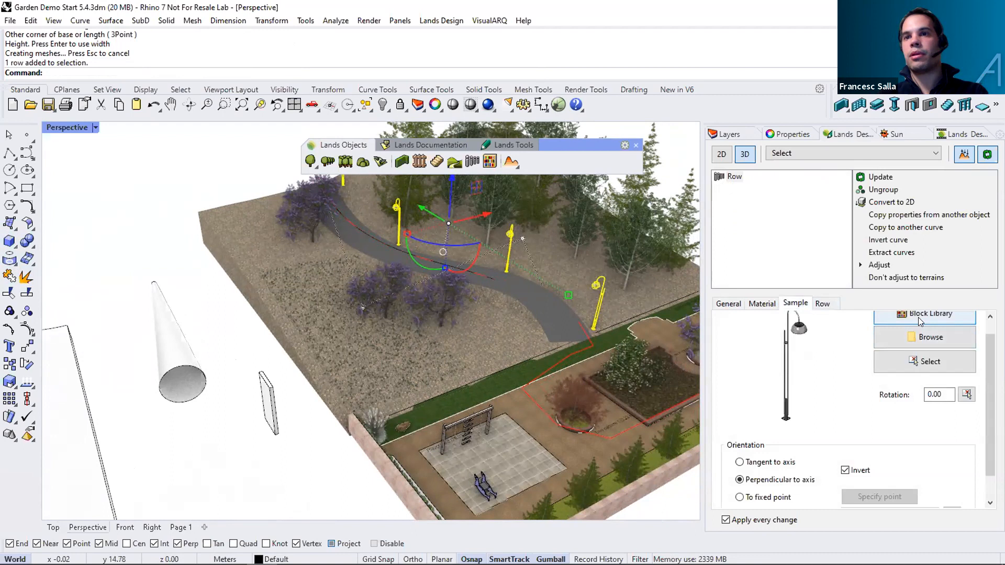
click(924, 361)
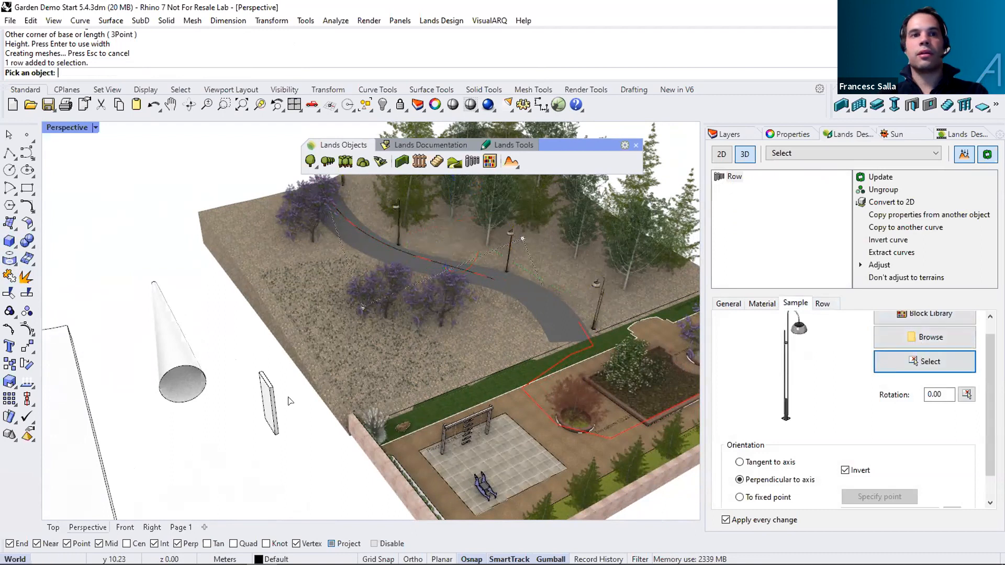
click(284, 408)
right_drag(544, 338, 458, 346)
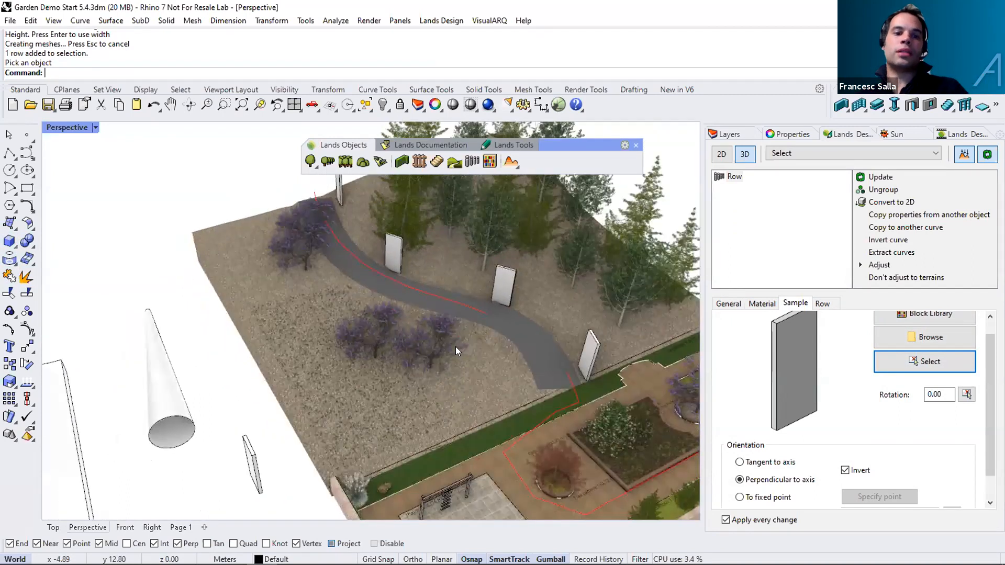
Undo the row's block replacement and delete the thin box and the truncated cone beside the terrain.
key(ctrl+z)
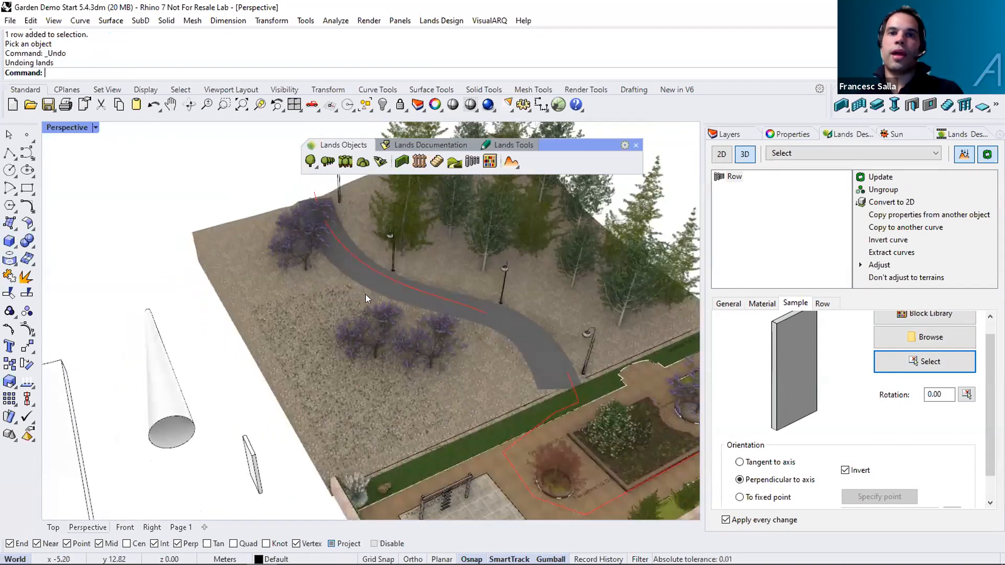
drag(270, 487, 169, 449)
key(Delete)
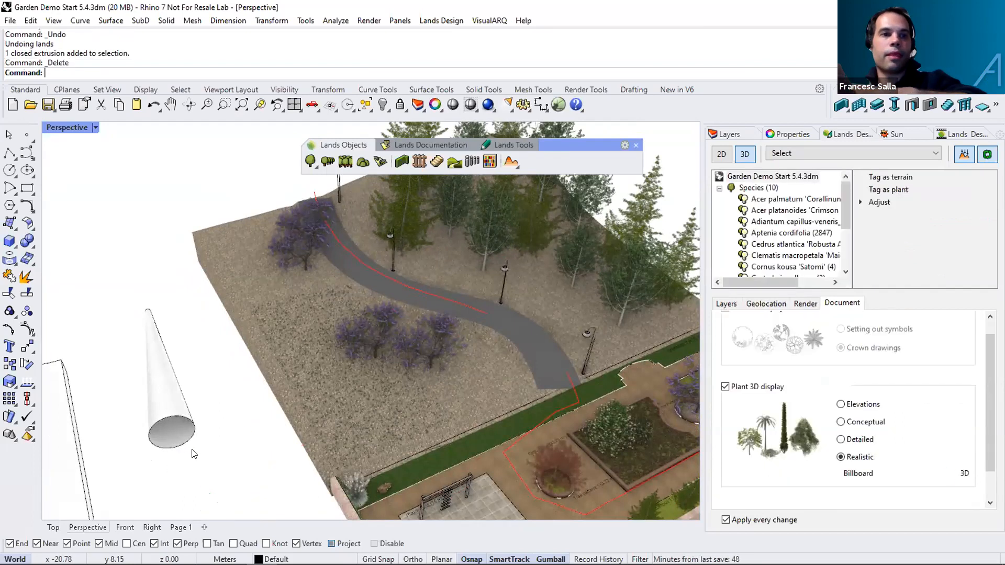
click(163, 408)
key(Delete)
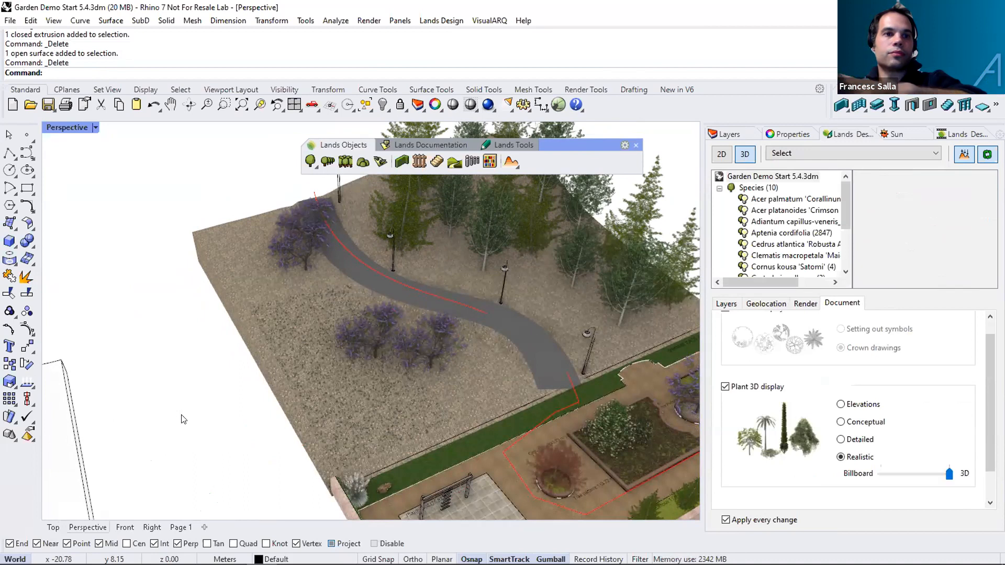
key(Delete)
Insert a plant list of the document's species on the empty ground beside the forest.
scroll(204, 398, down, 4)
right_drag(210, 396, 317, 302)
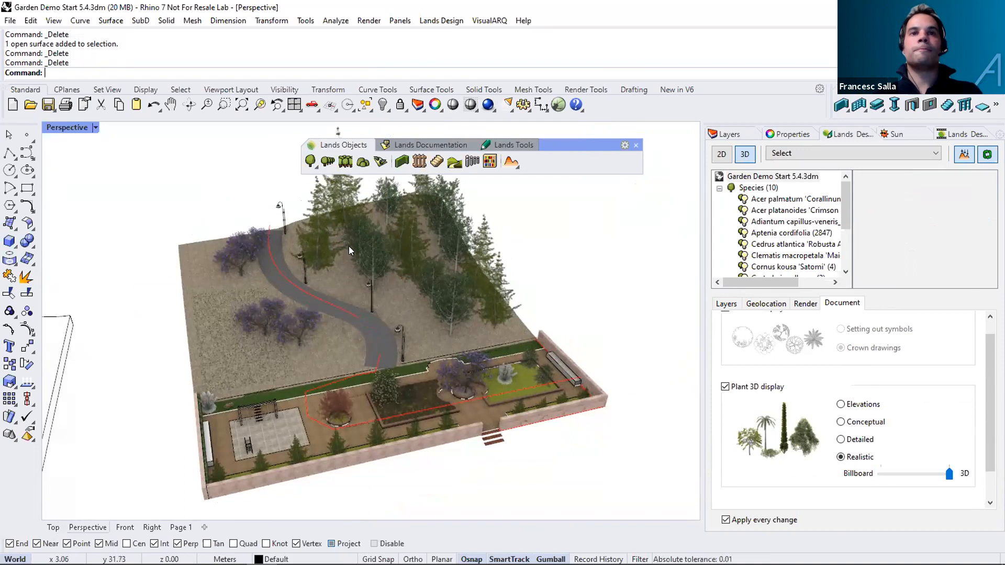
click(436, 145)
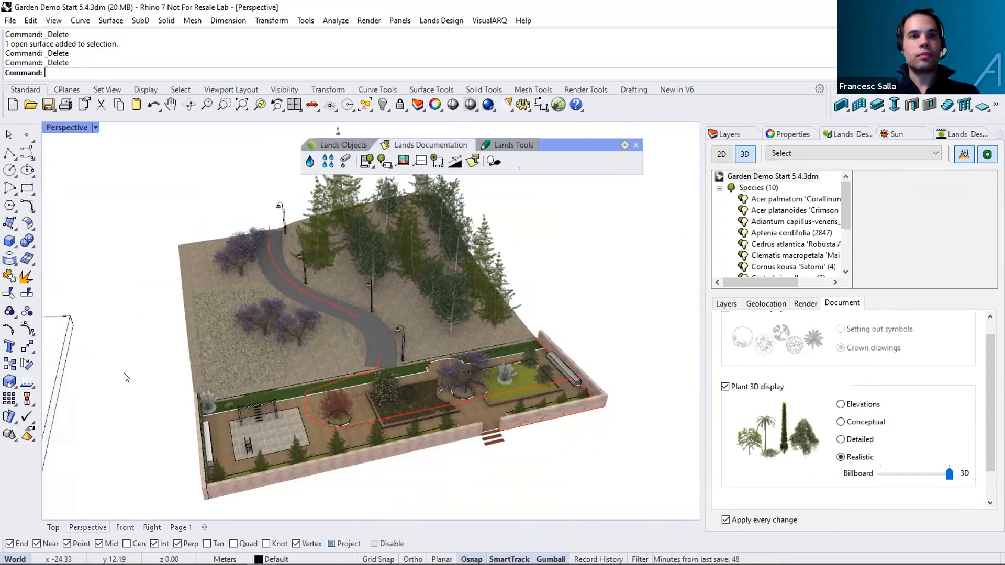
right_drag(312, 268, 398, 262)
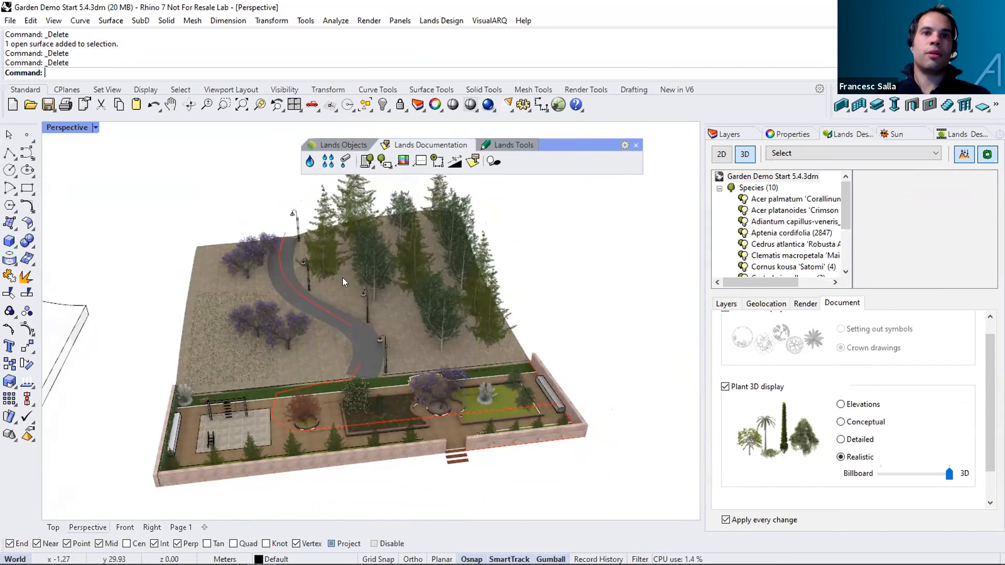
right_drag(445, 267, 387, 183)
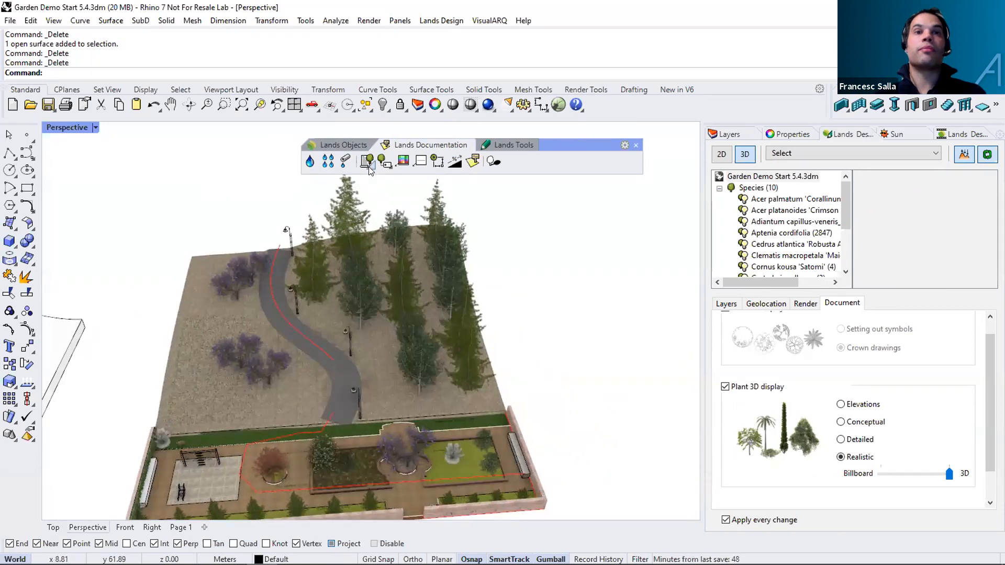
click(367, 161)
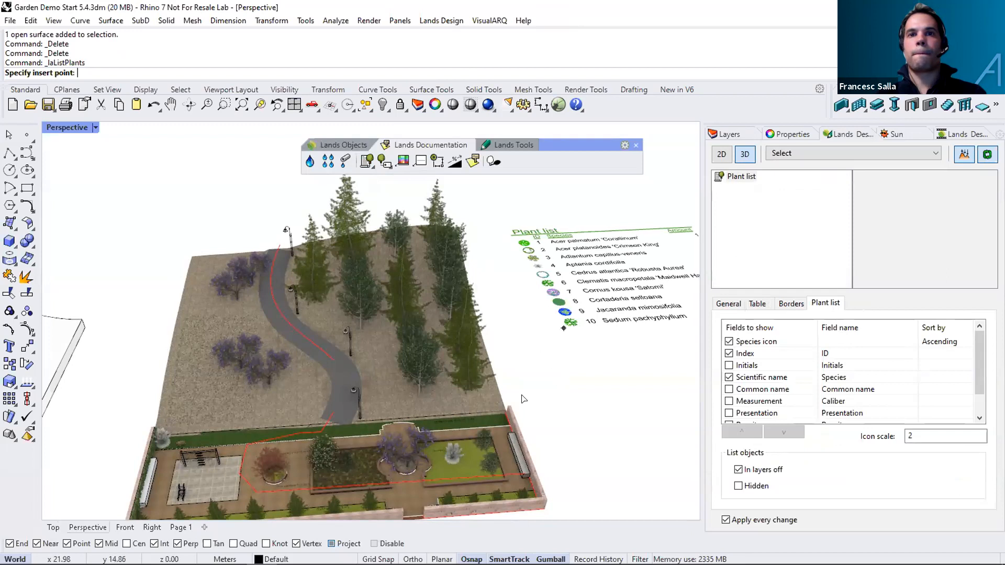
click(528, 369)
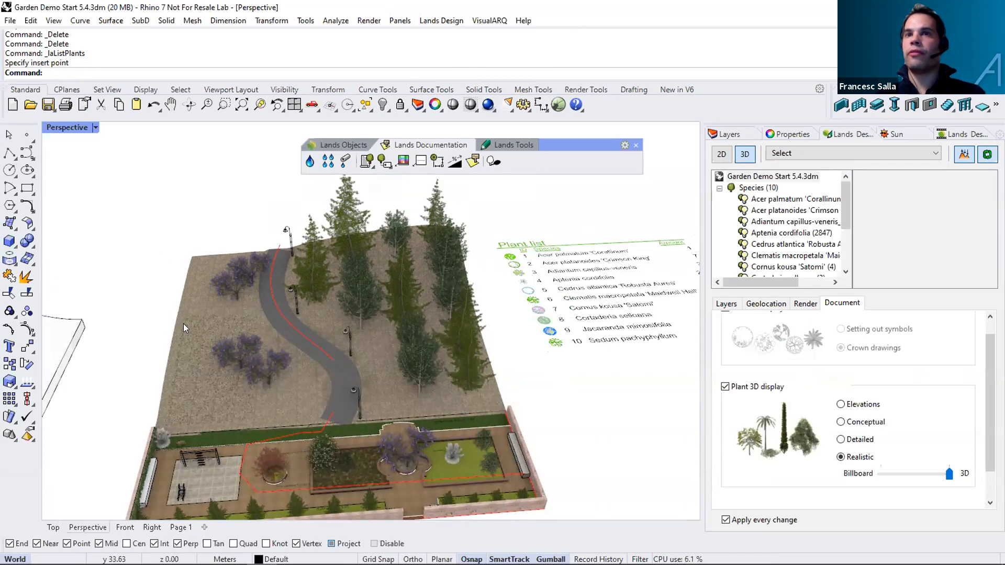
scroll(167, 293, down, 3)
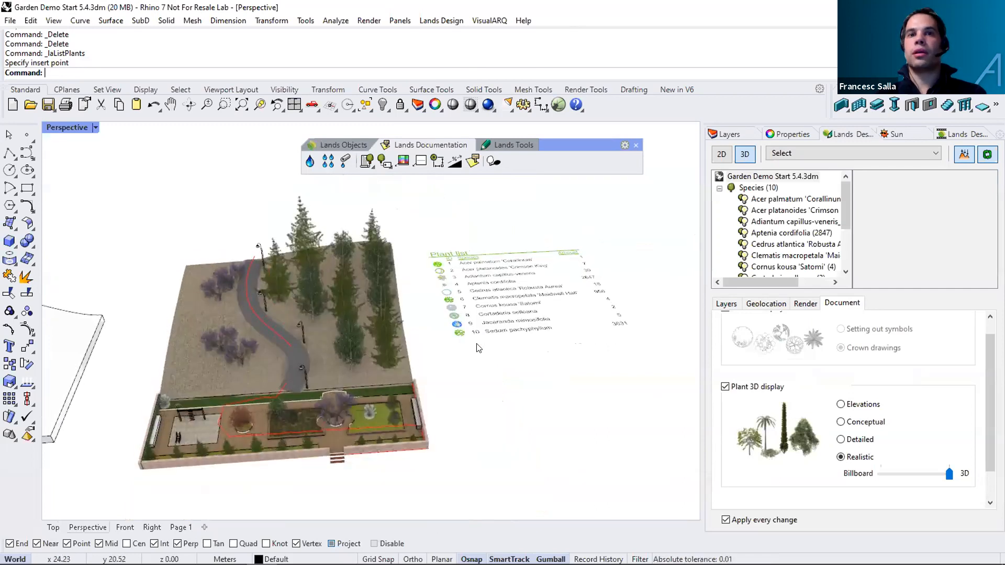
scroll(460, 277, up, 5)
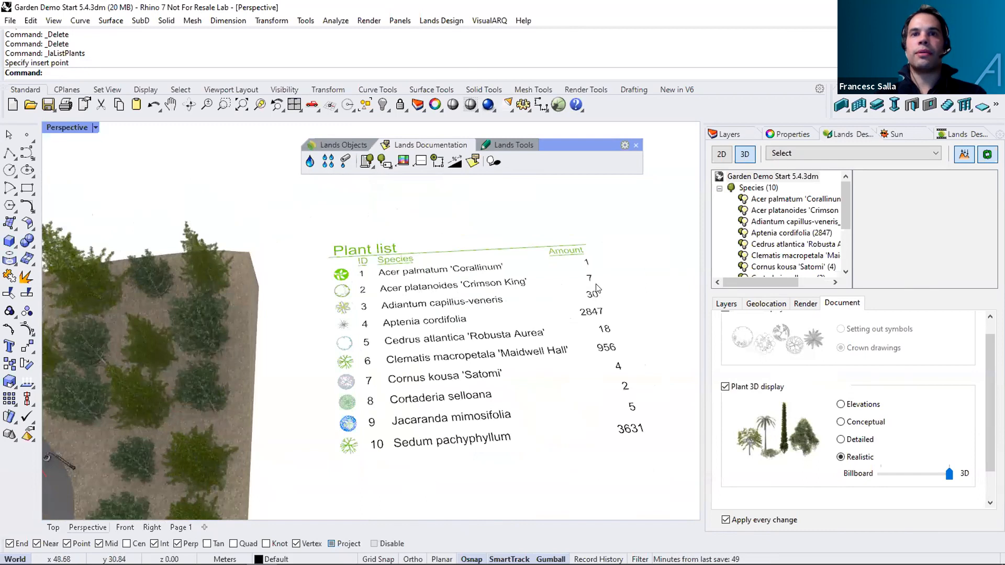
Set the array spacing of the forest behind the road to 4.
click(206, 322)
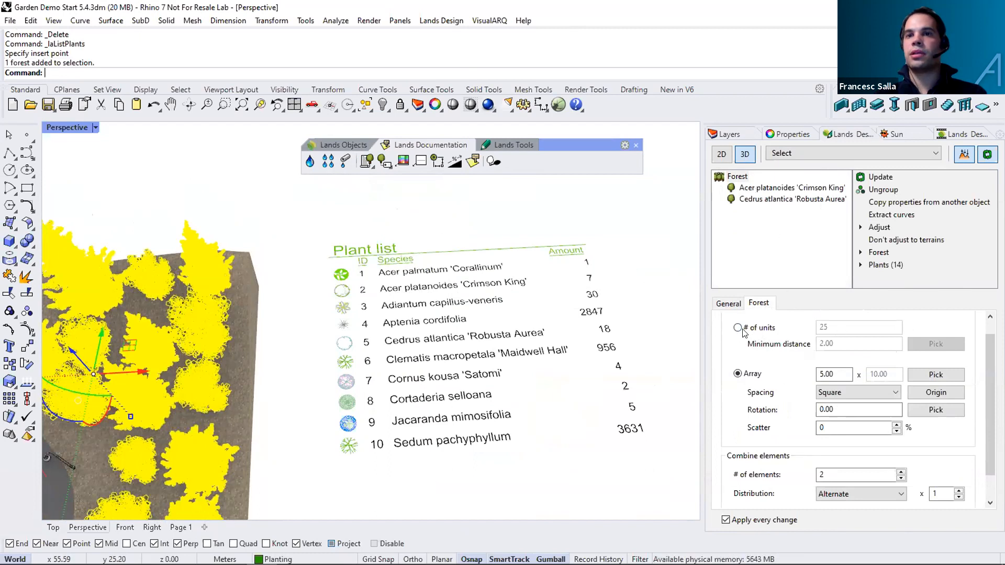
click(832, 374)
text(4)
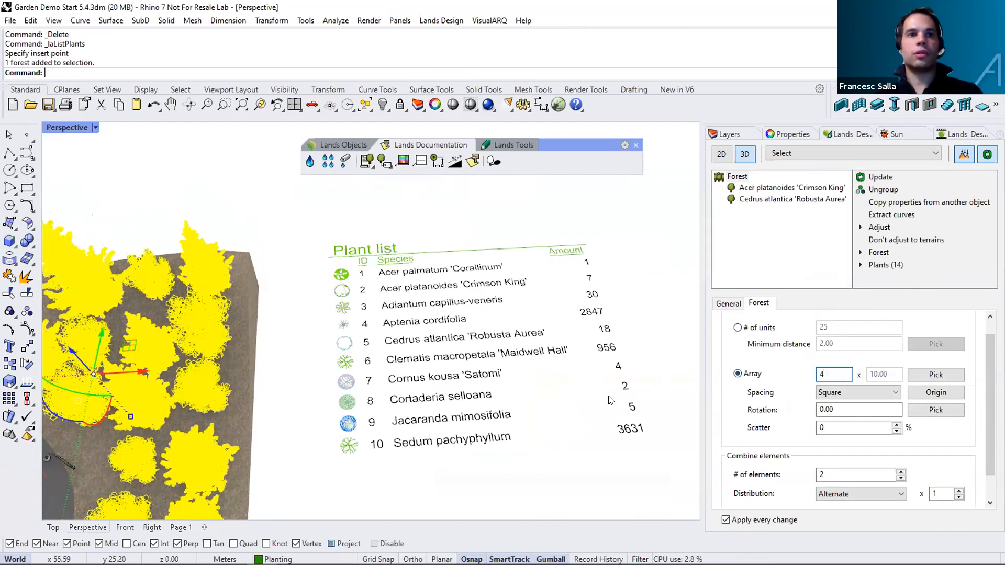
key(Return)
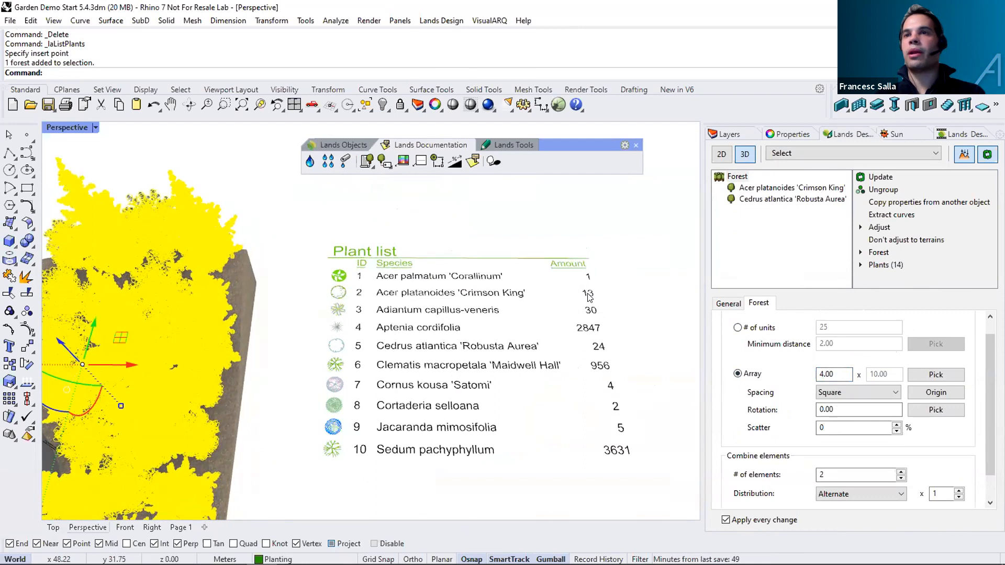
scroll(542, 322, down, 5)
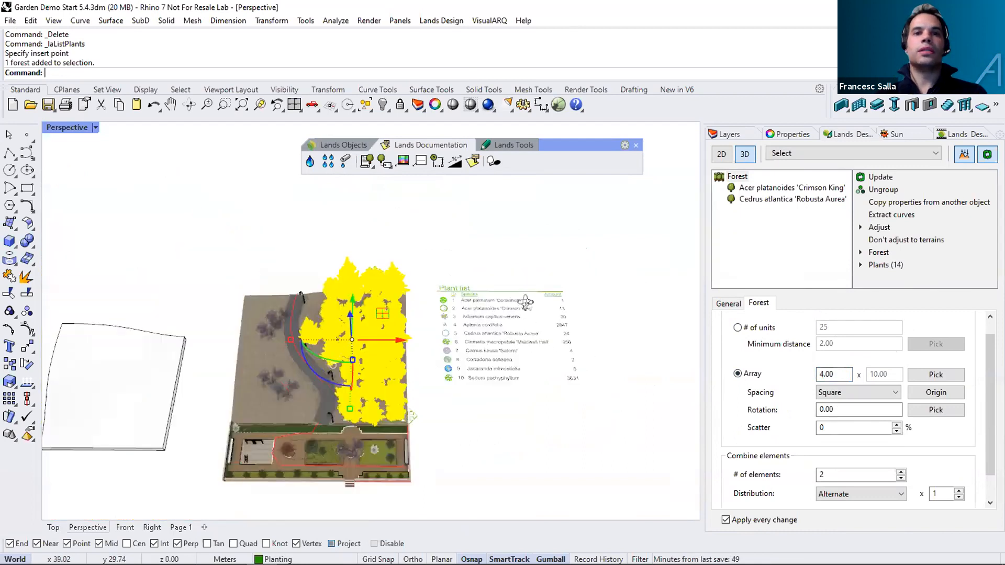
Add the Density field to the columns shown in the plant list.
click(488, 303)
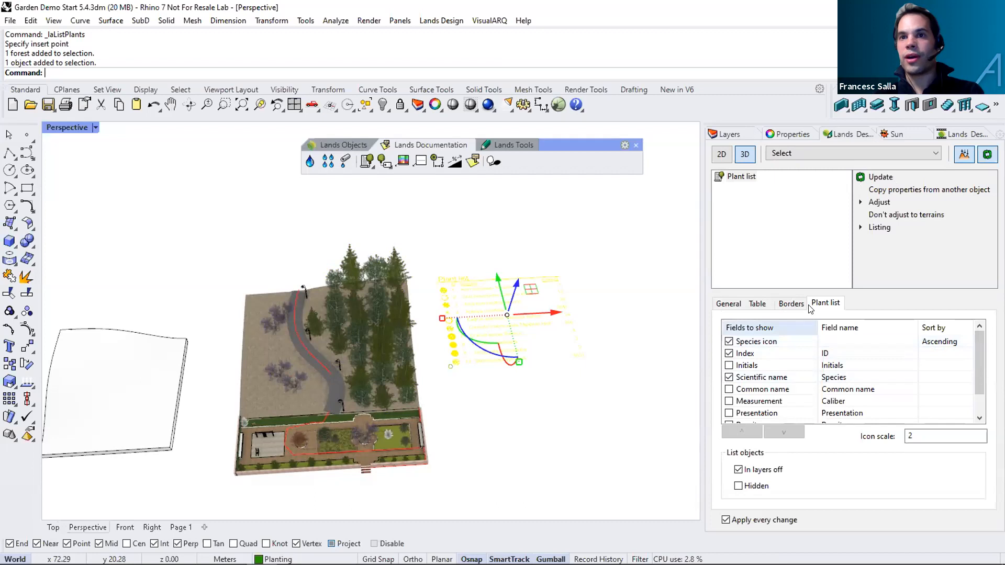
scroll(973, 356, down, 1)
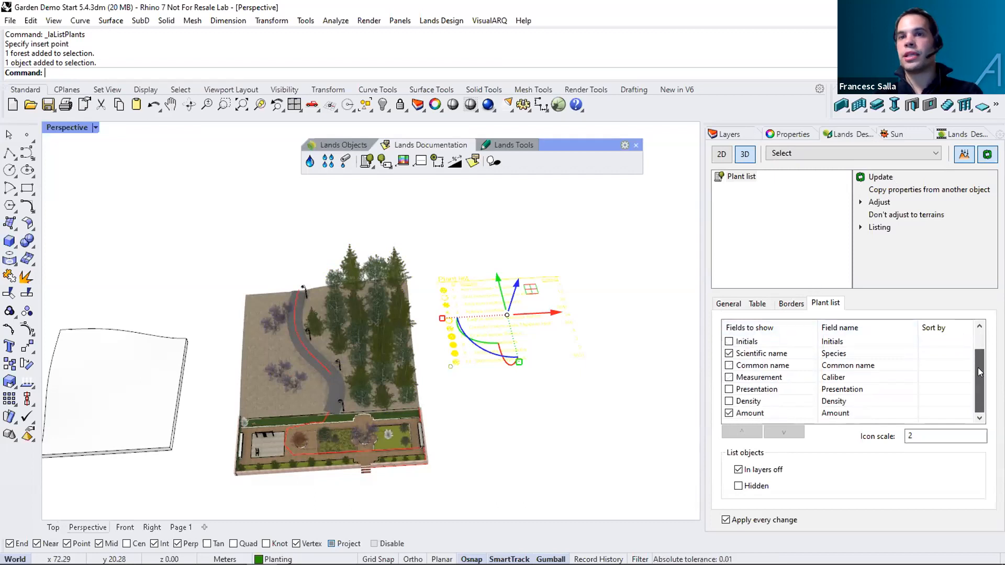
click(728, 402)
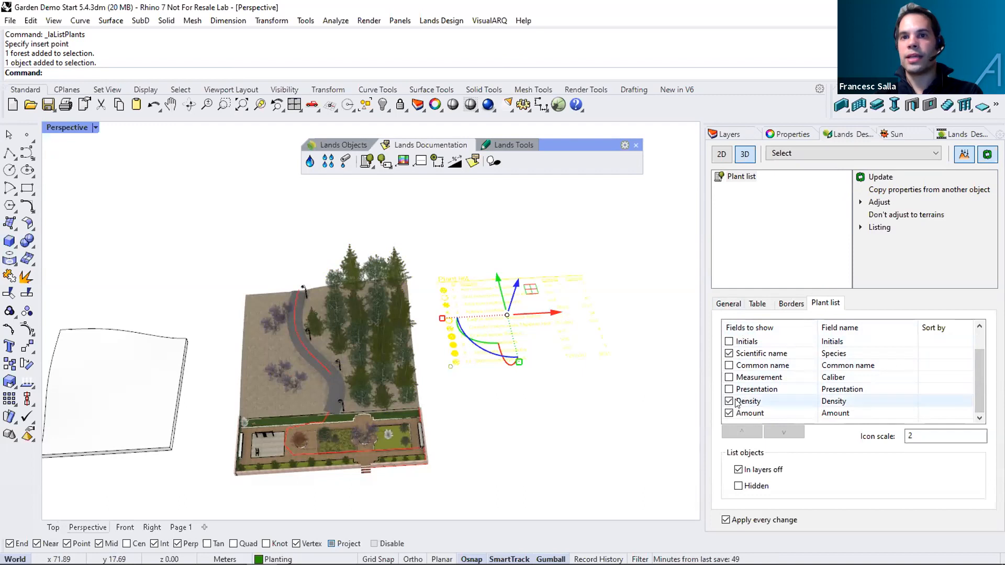
click(618, 393)
scroll(568, 311, up, 4)
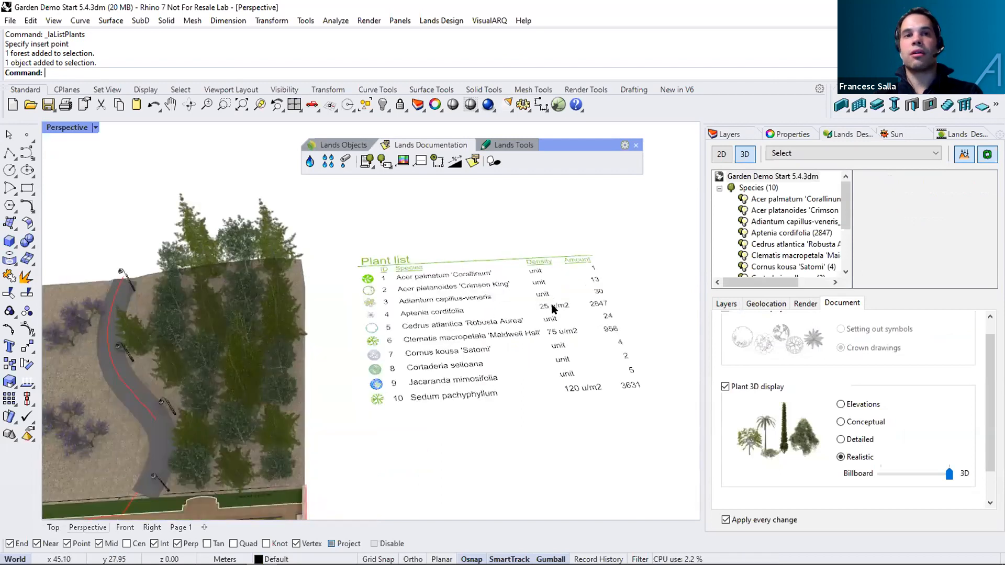
Review which fields are available to show in the plant list.
click(629, 380)
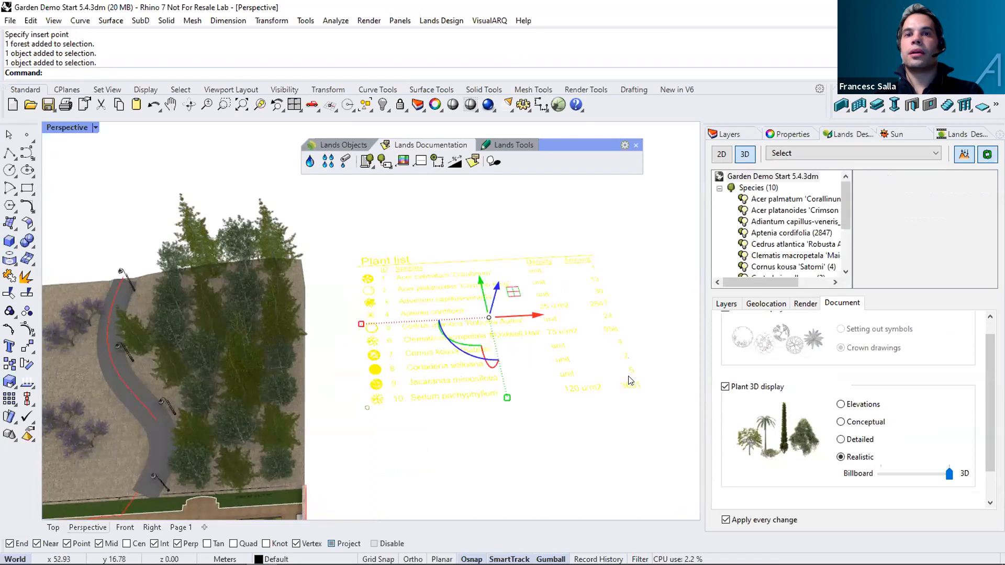
scroll(931, 403, down, 2)
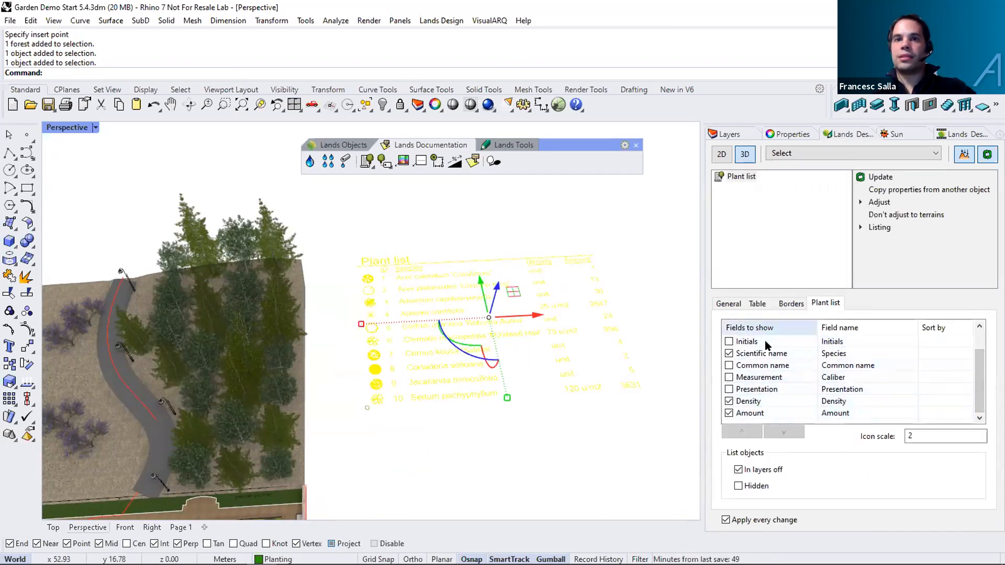
scroll(894, 422, up, 2)
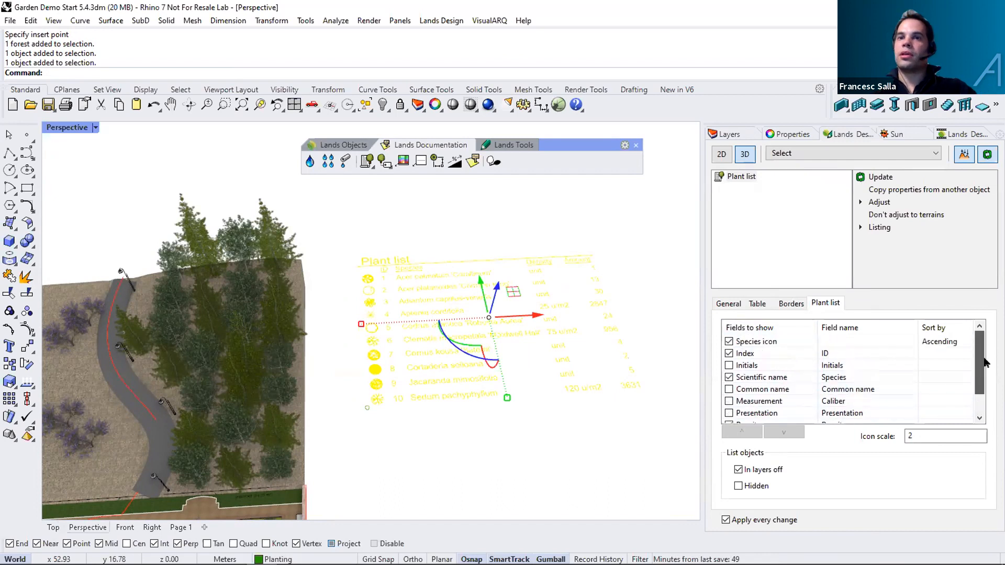
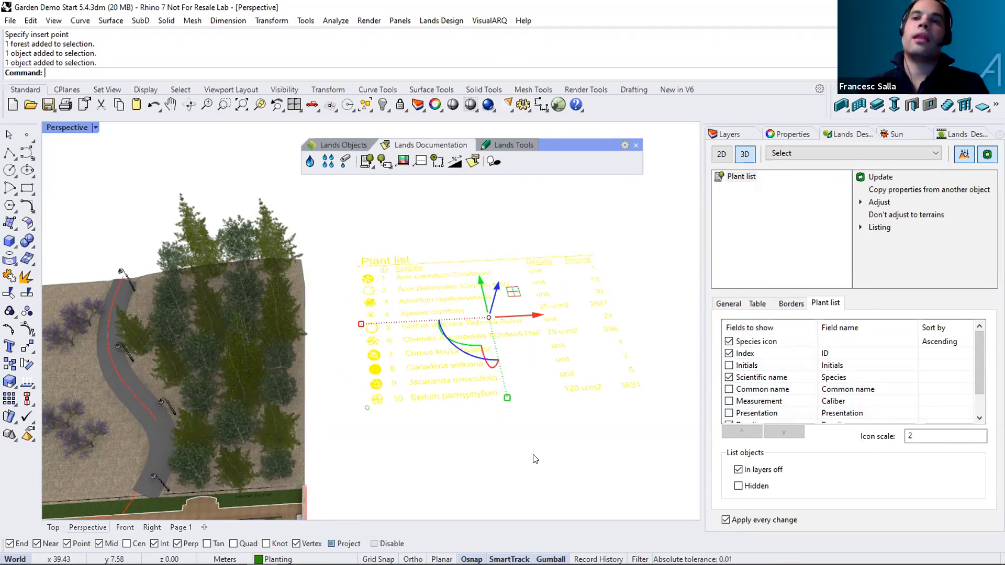
Add a custom document parameter named Cost in the General category with the Currency data type.
key(Escape)
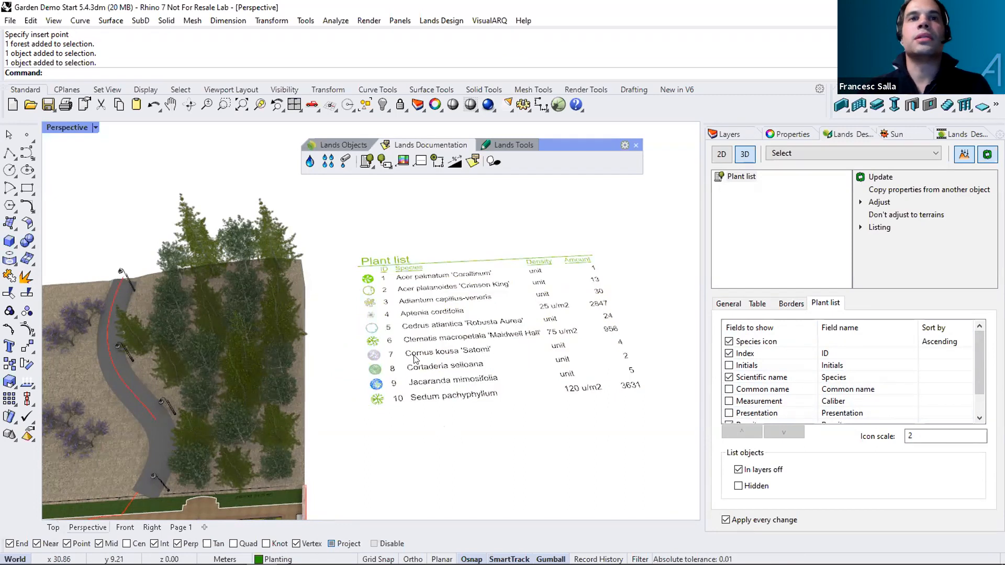
click(305, 20)
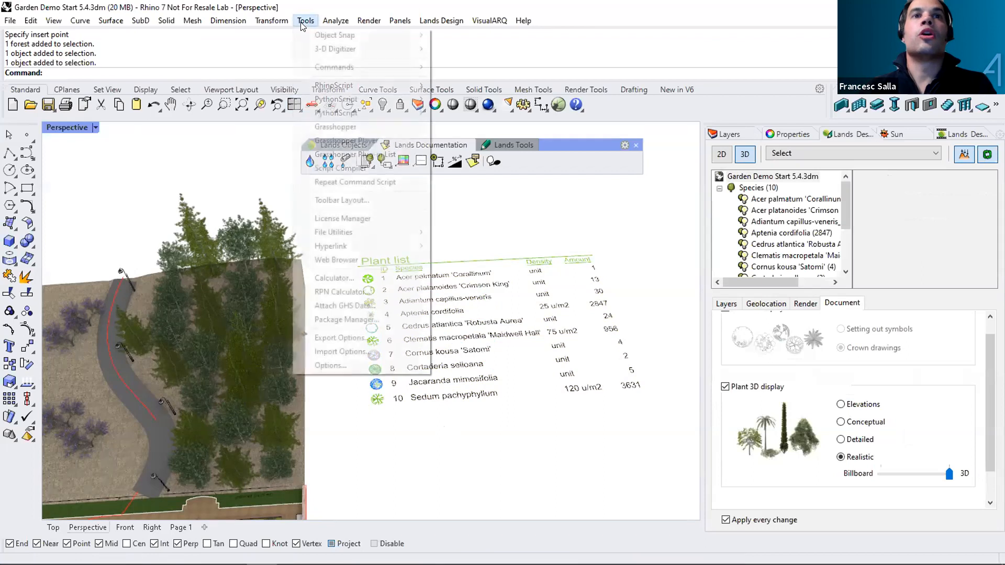
click(330, 365)
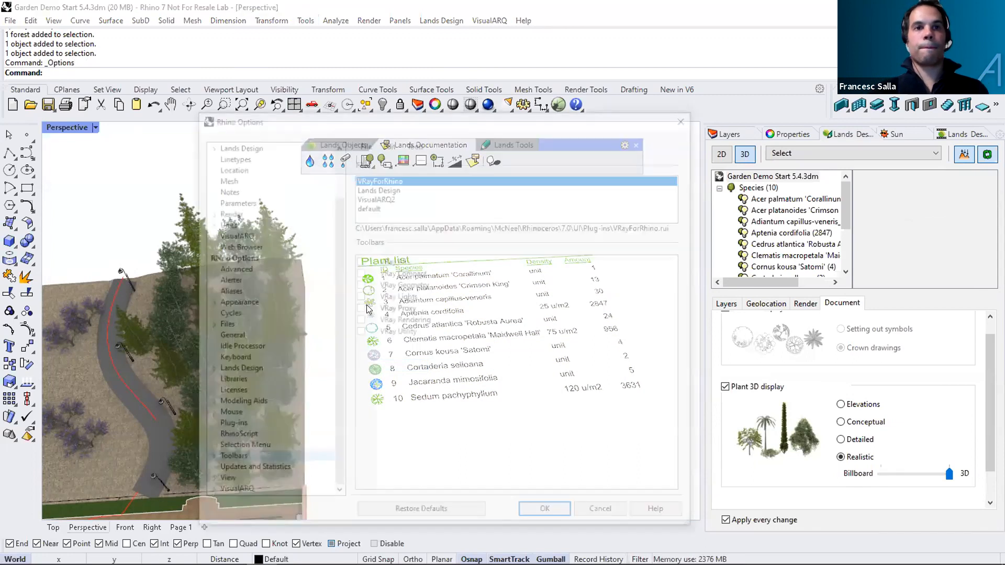
scroll(288, 177, up, 5)
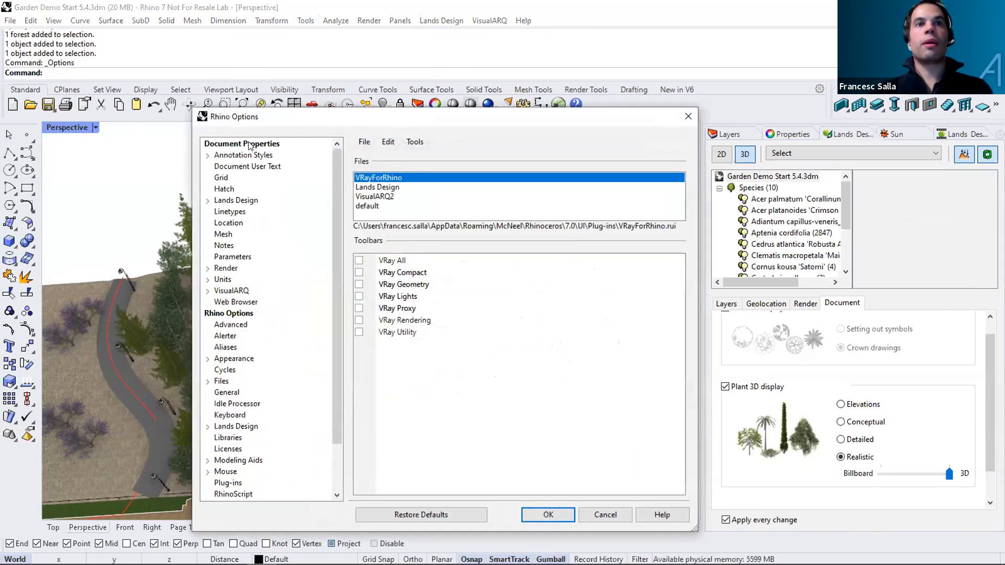
click(233, 257)
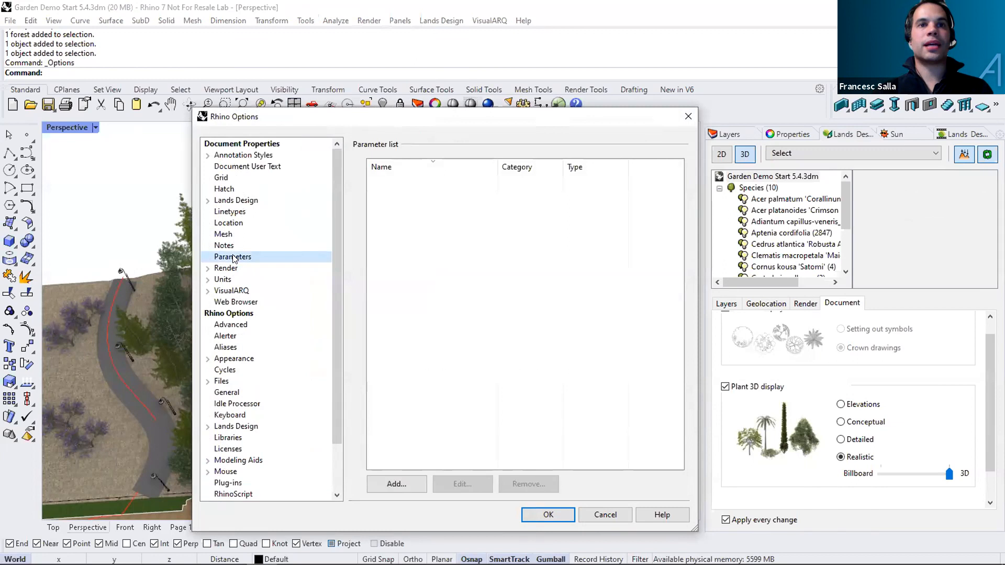
click(398, 483)
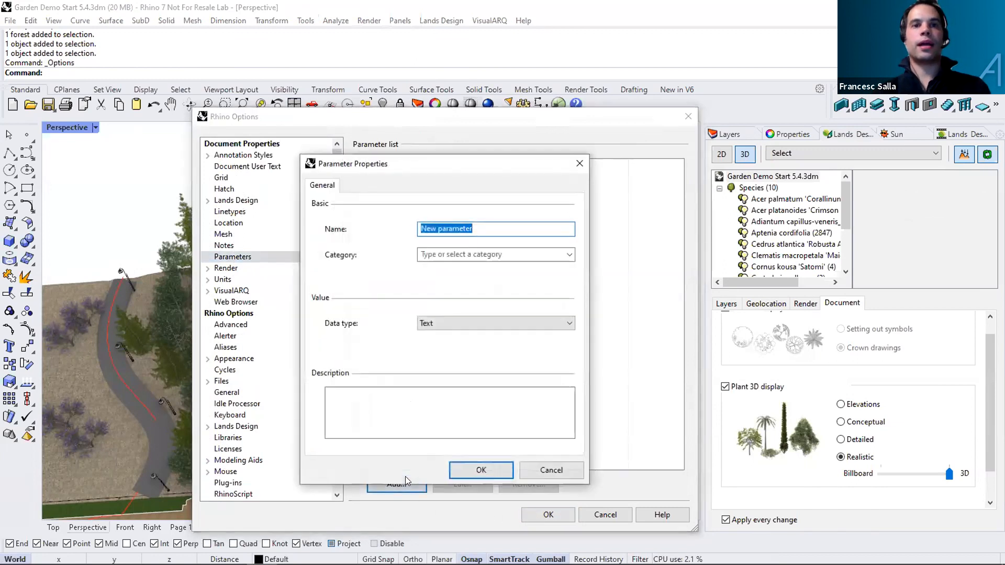
text(Cost)
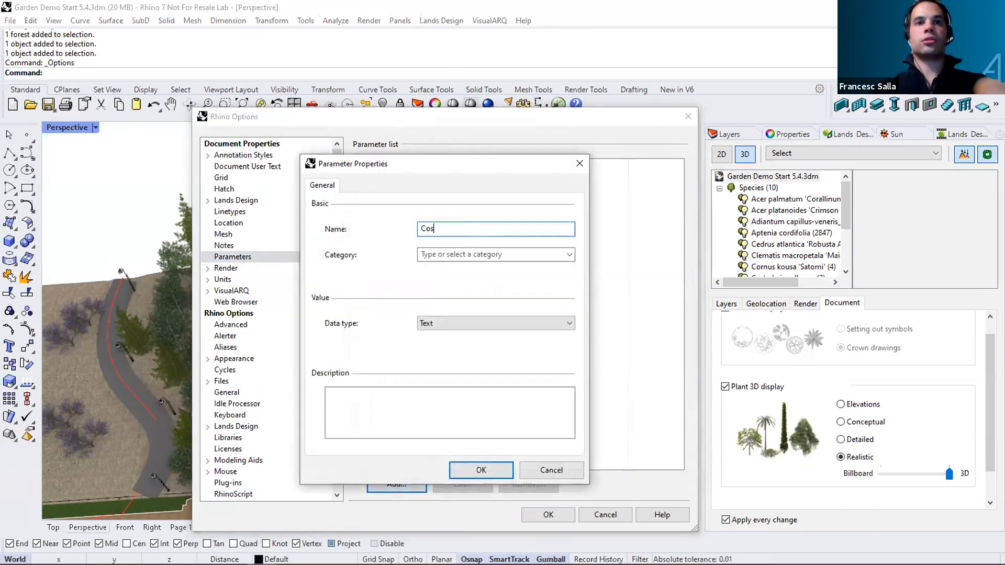
click(568, 255)
click(437, 267)
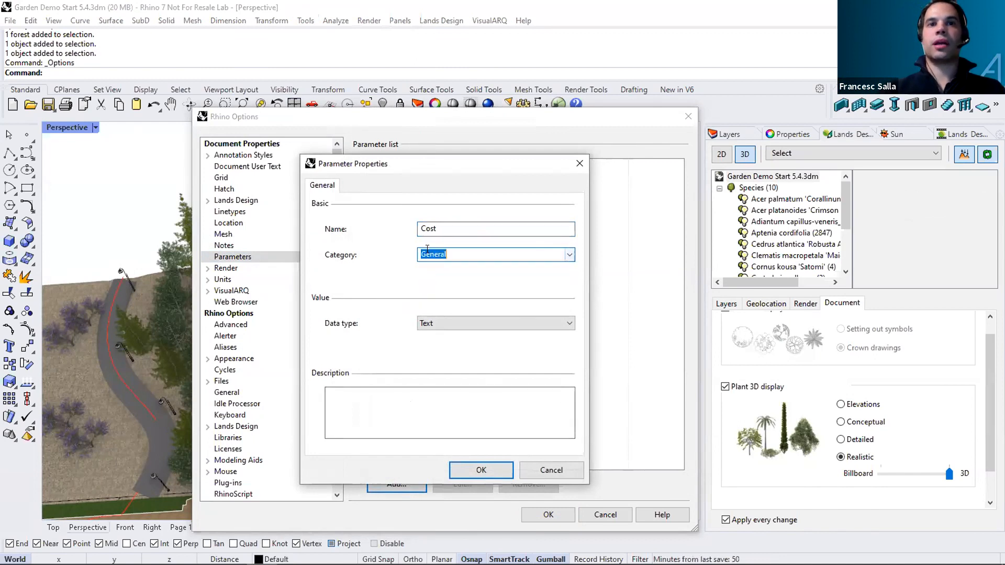
click(438, 324)
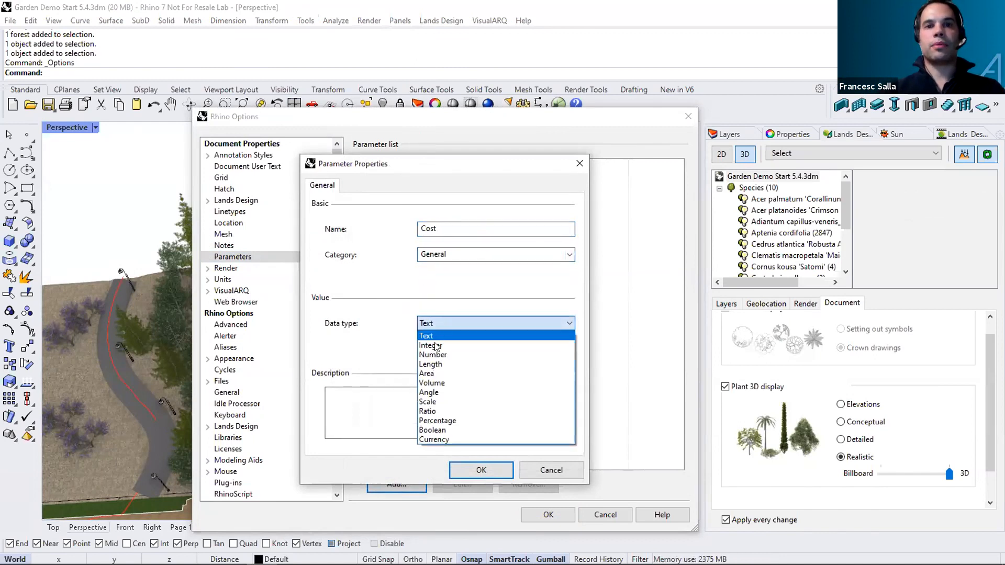
click(426, 439)
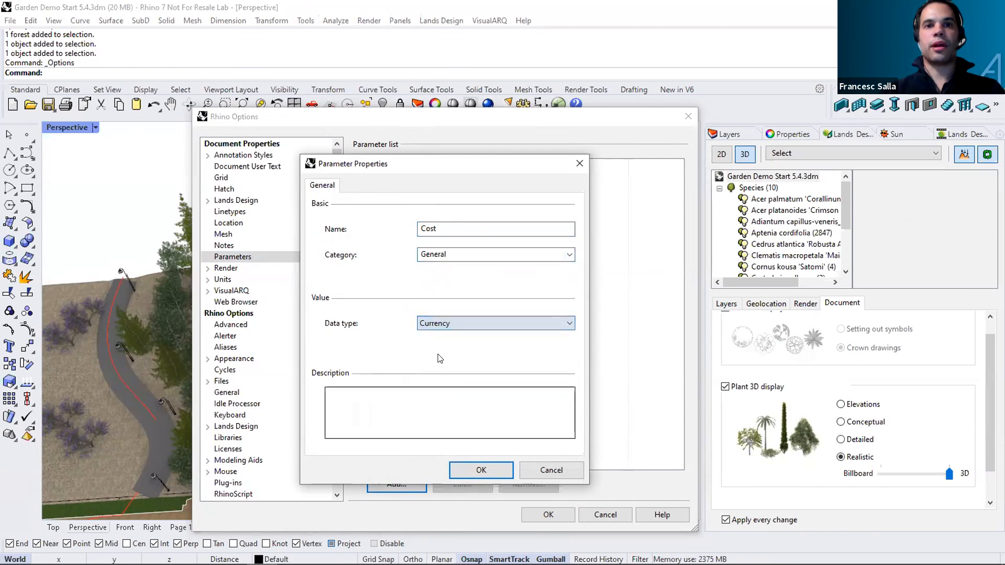
click(478, 470)
click(542, 521)
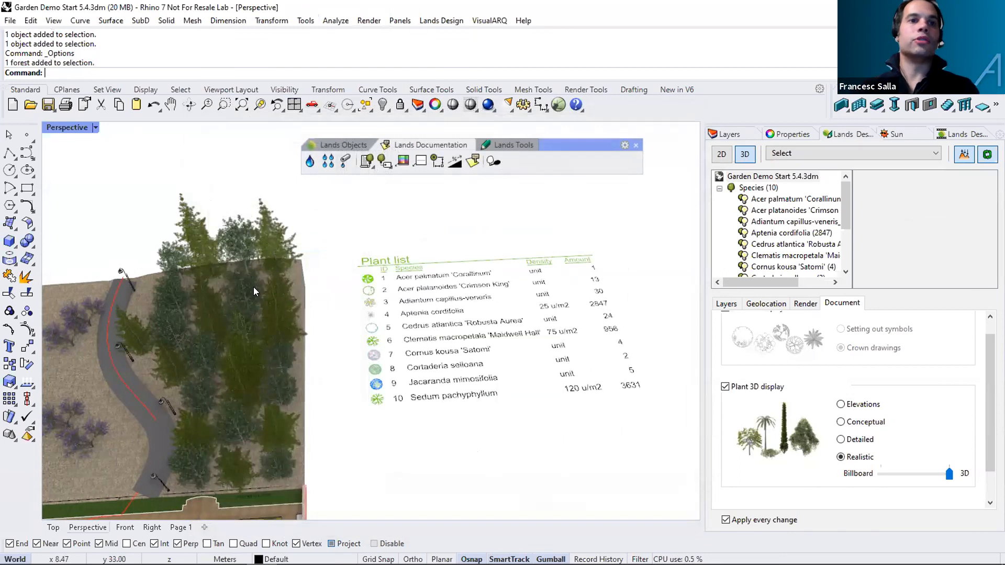
Set the Cost parameter of the forest beside the curved path to 3000.
click(253, 287)
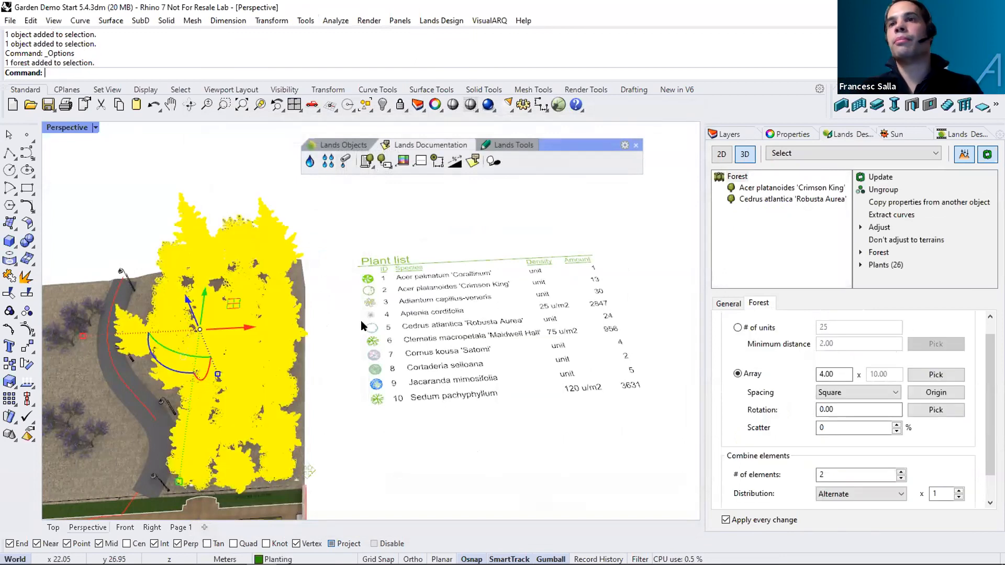
click(781, 134)
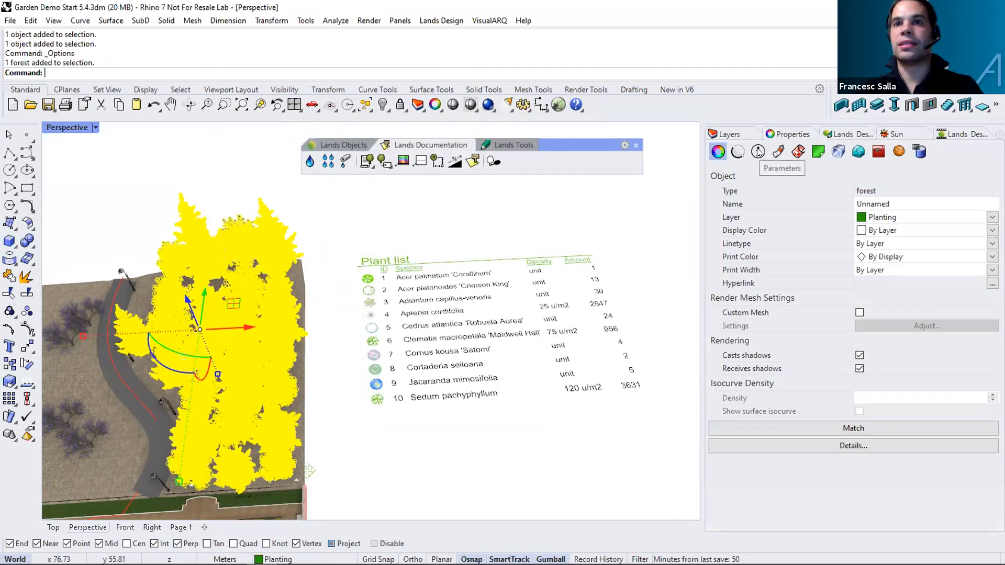
click(759, 151)
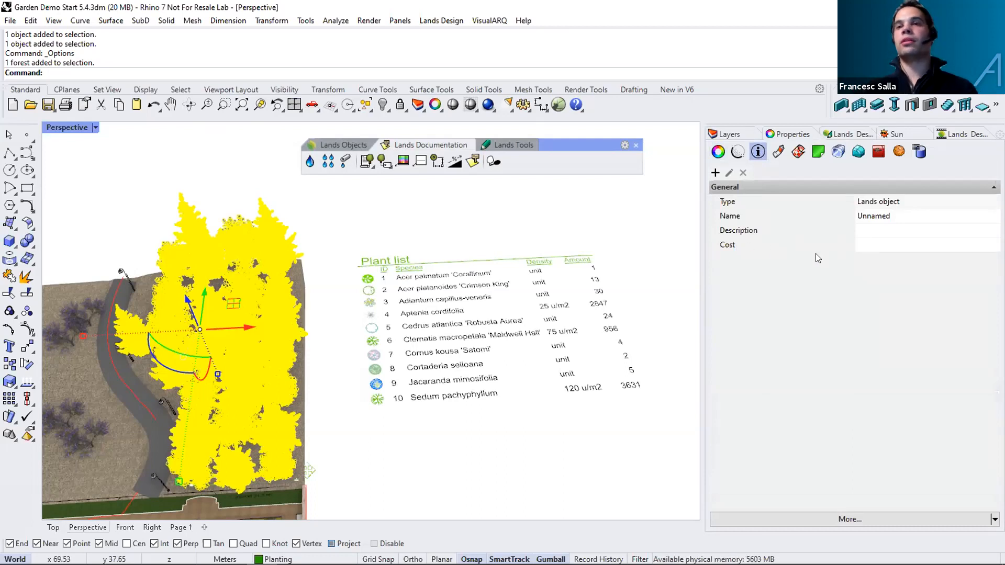
text(3000)
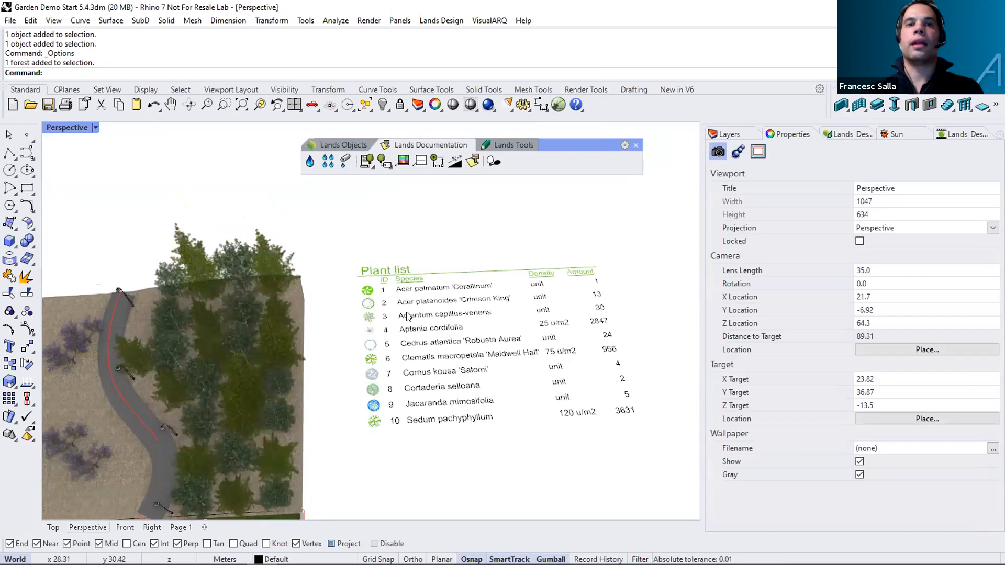
Add the Cost field to the columns shown in the plant list and inspect the updated table.
click(386, 259)
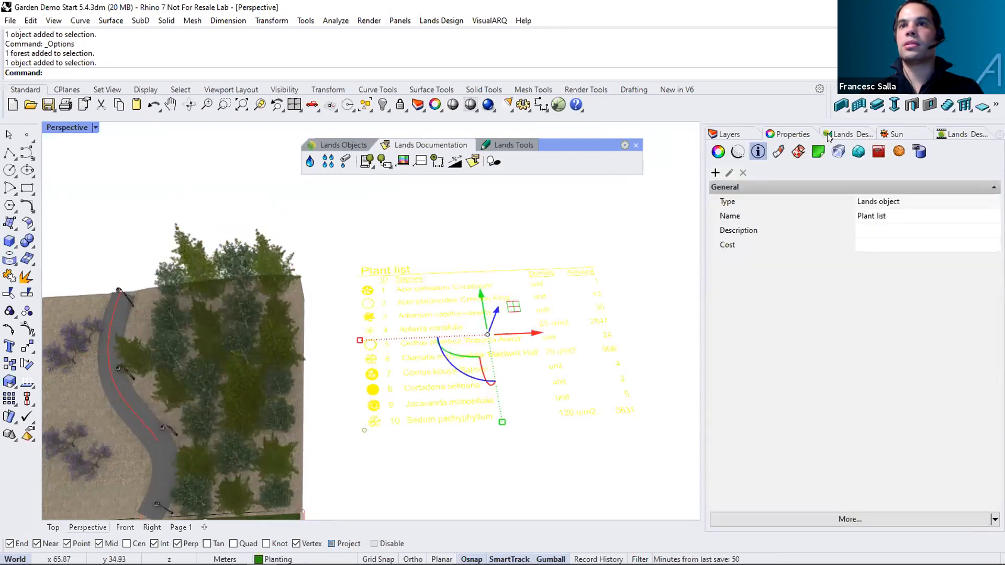
click(833, 136)
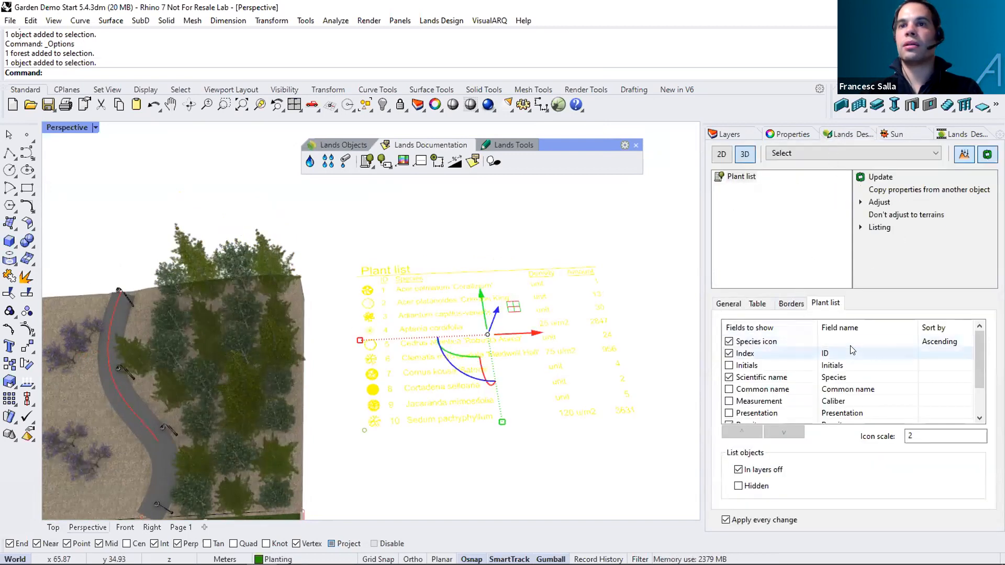
scroll(850, 346, down, 1)
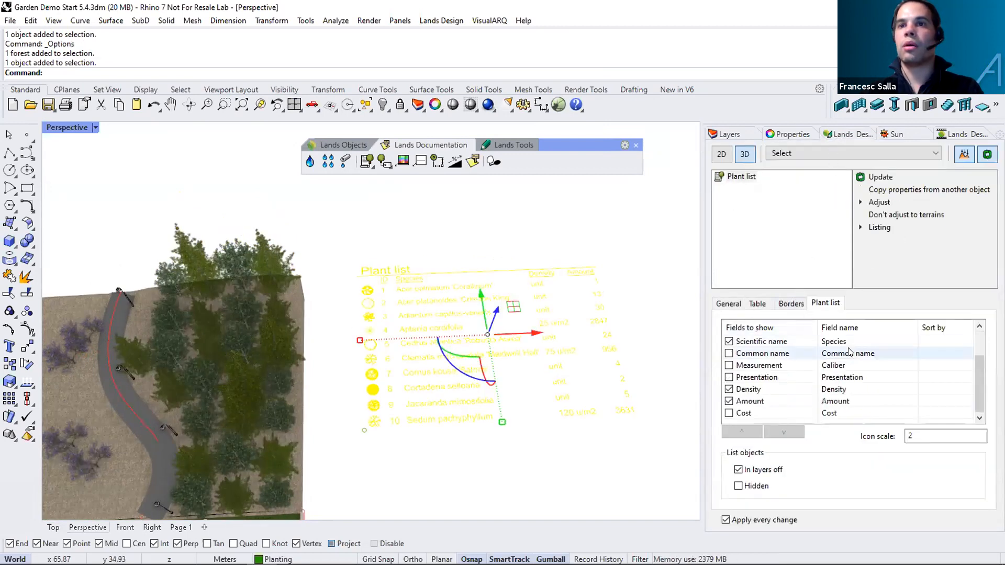
click(728, 414)
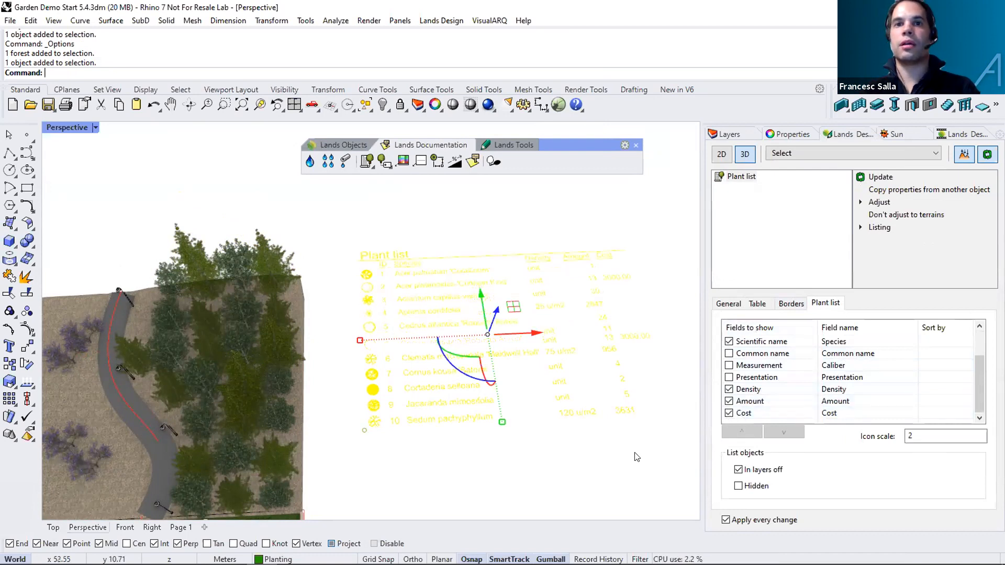
click(639, 418)
scroll(617, 288, up, 3)
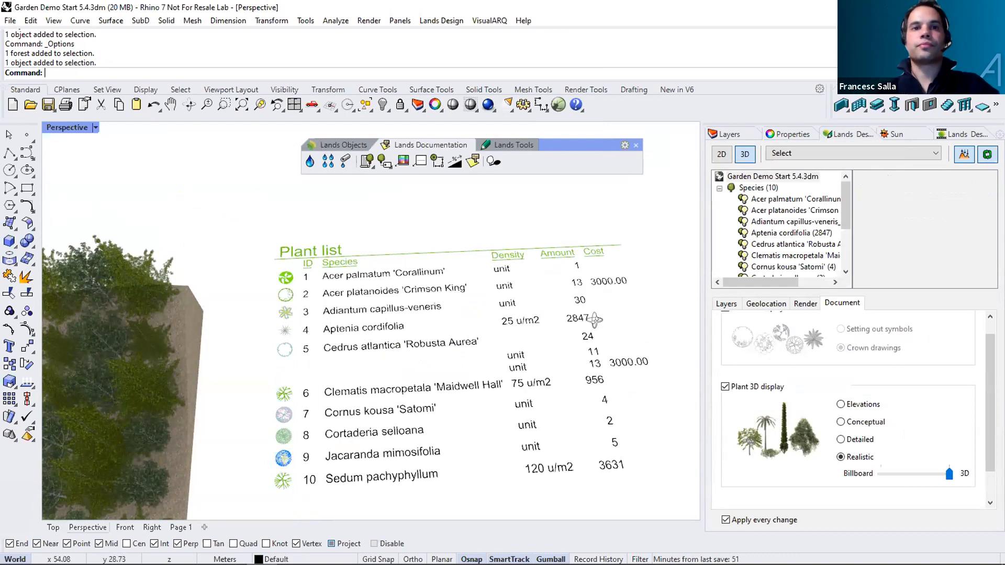
scroll(601, 298, down, 2)
scroll(601, 297, down, 5)
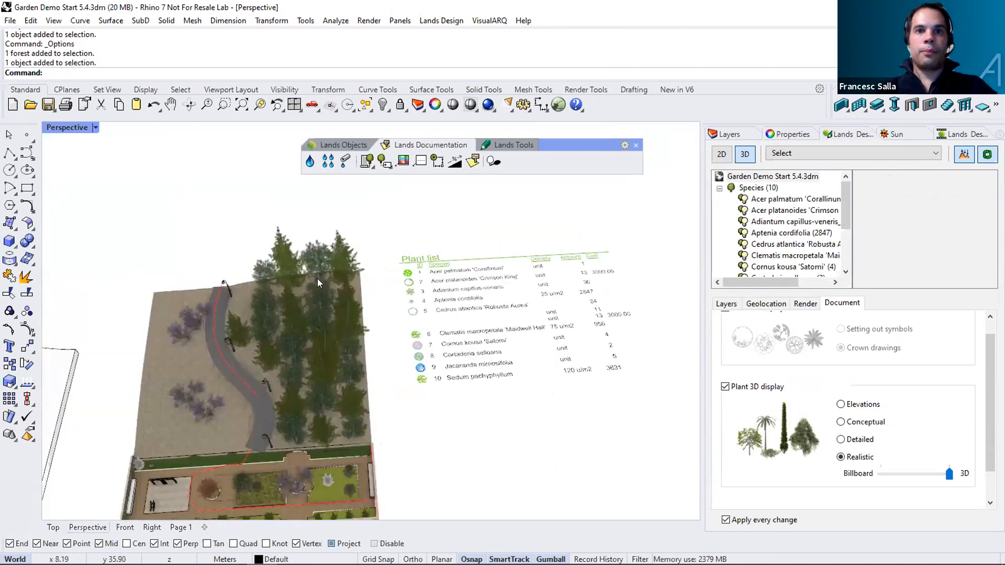
Examine the plant list's export preview and the file formats it can be saved in, without exporting anything.
scroll(432, 345, down, 2)
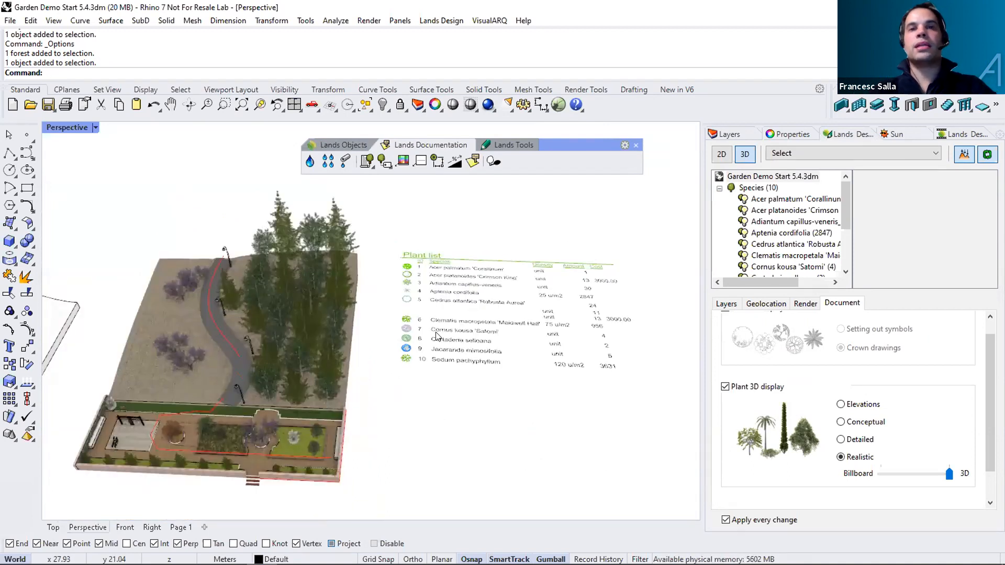
click(446, 269)
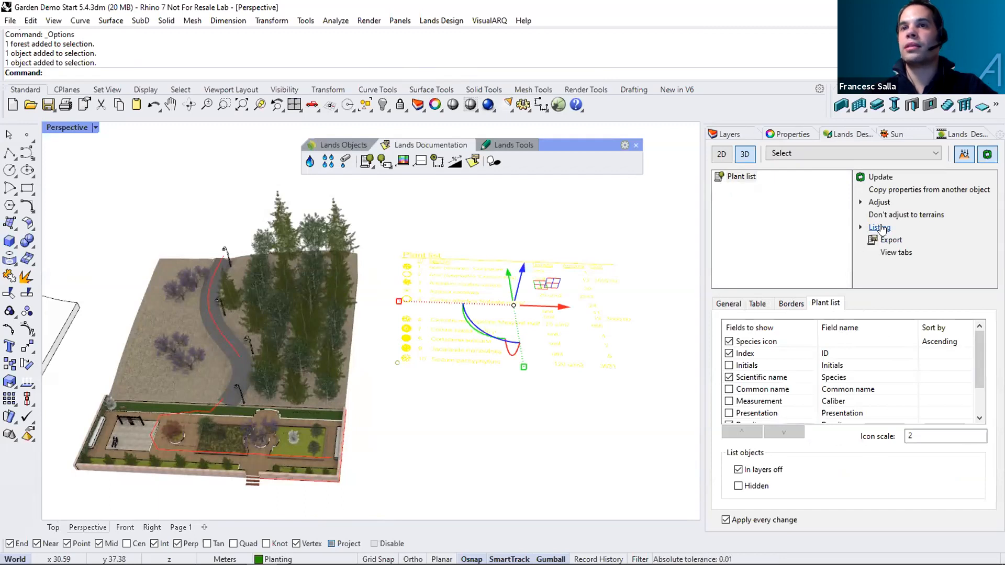
click(890, 241)
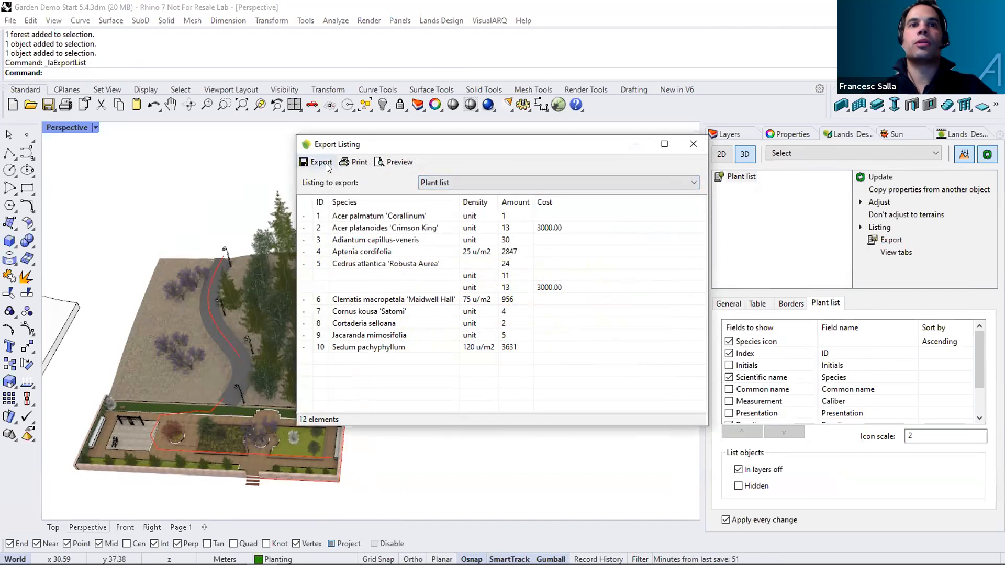
click(323, 163)
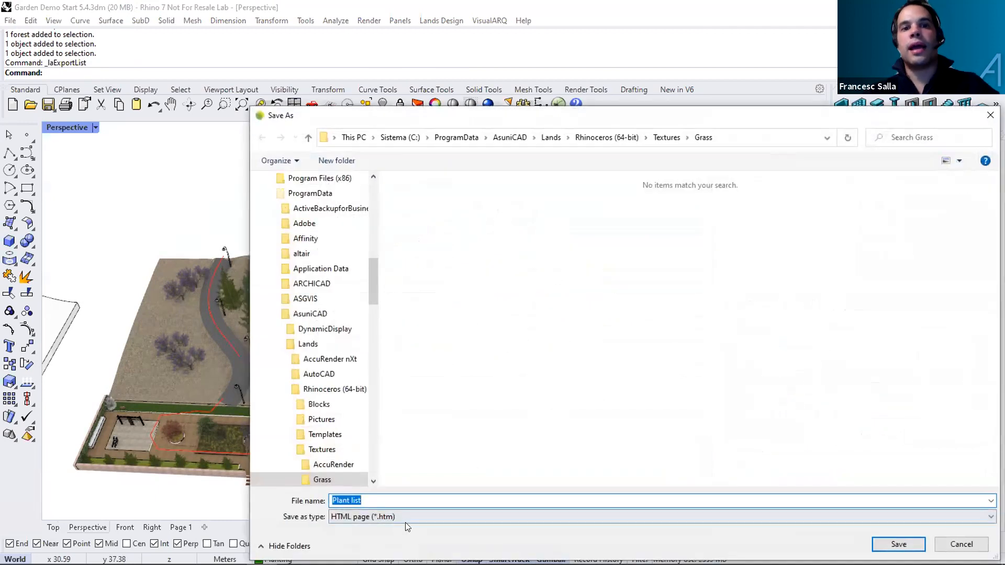
click(418, 514)
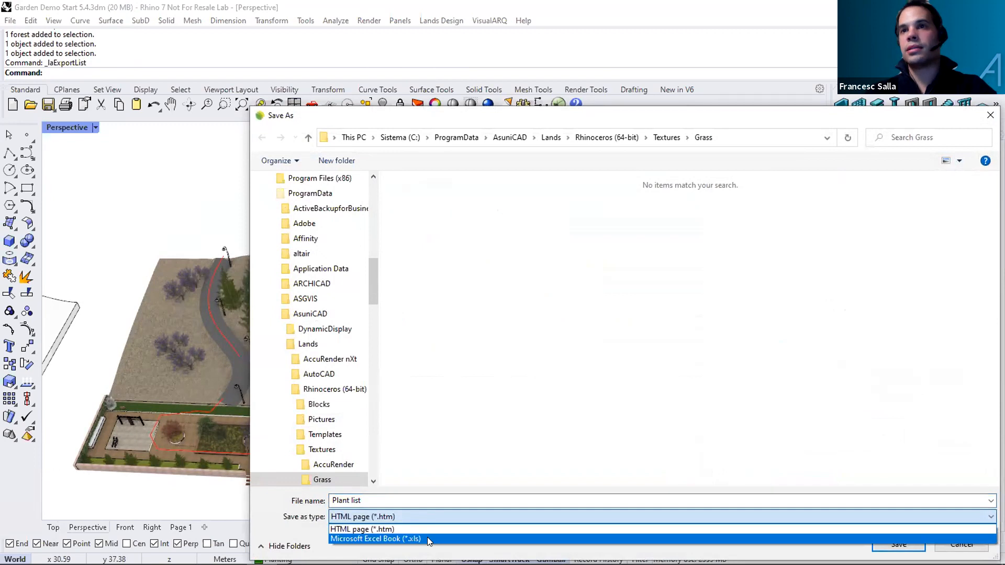
click(437, 527)
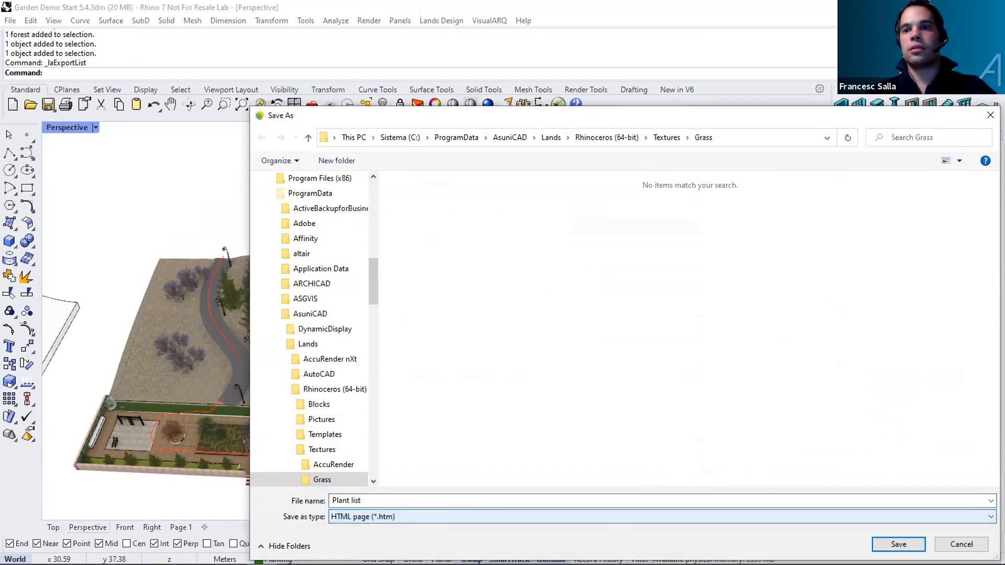
click(952, 543)
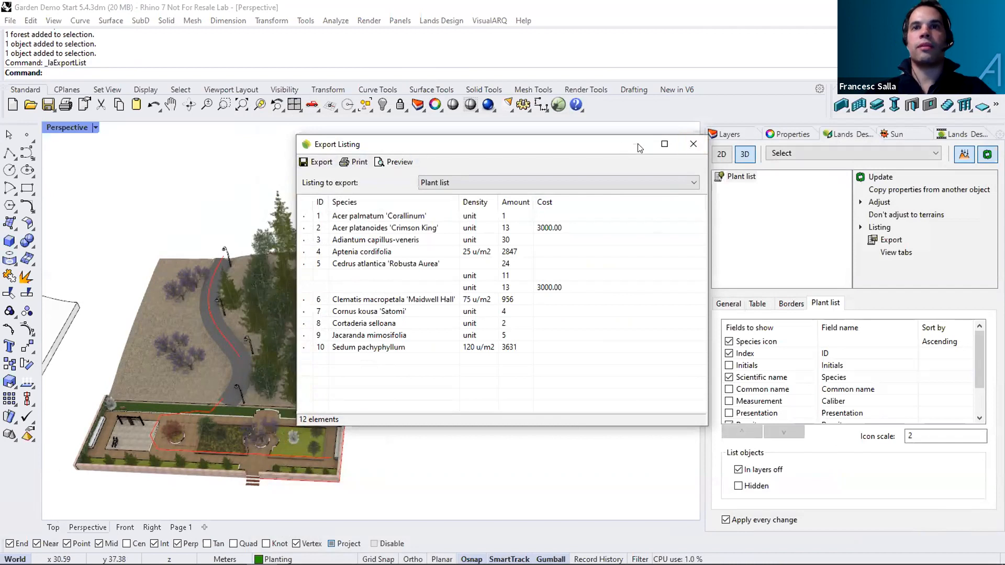
click(693, 144)
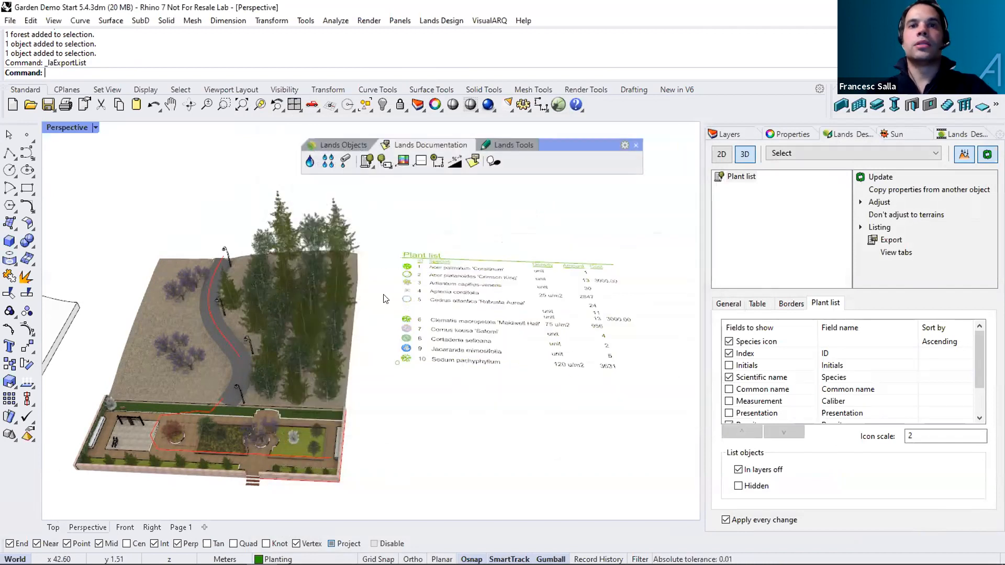
click(350, 210)
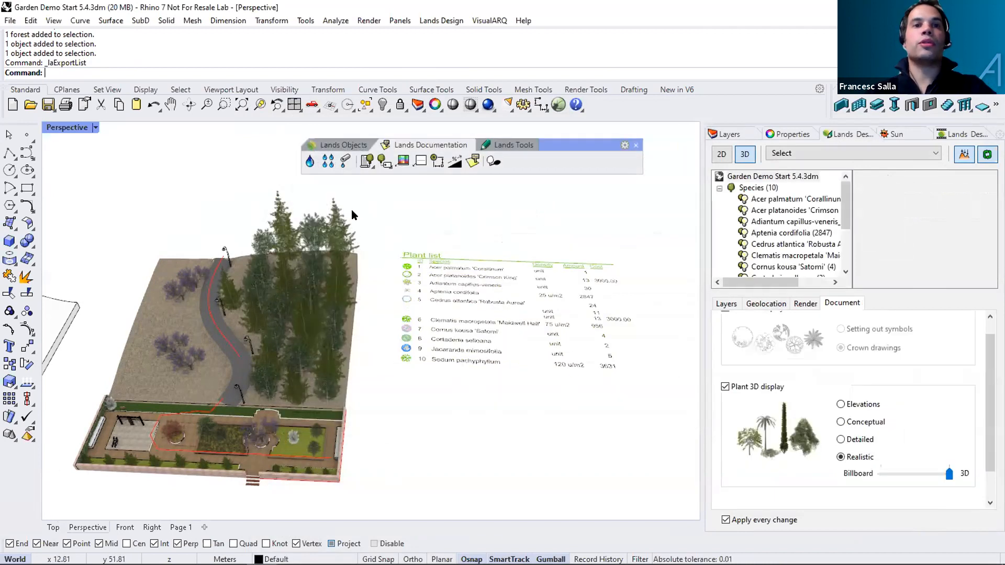
Insert an urban furniture list directly below the plant list.
click(371, 167)
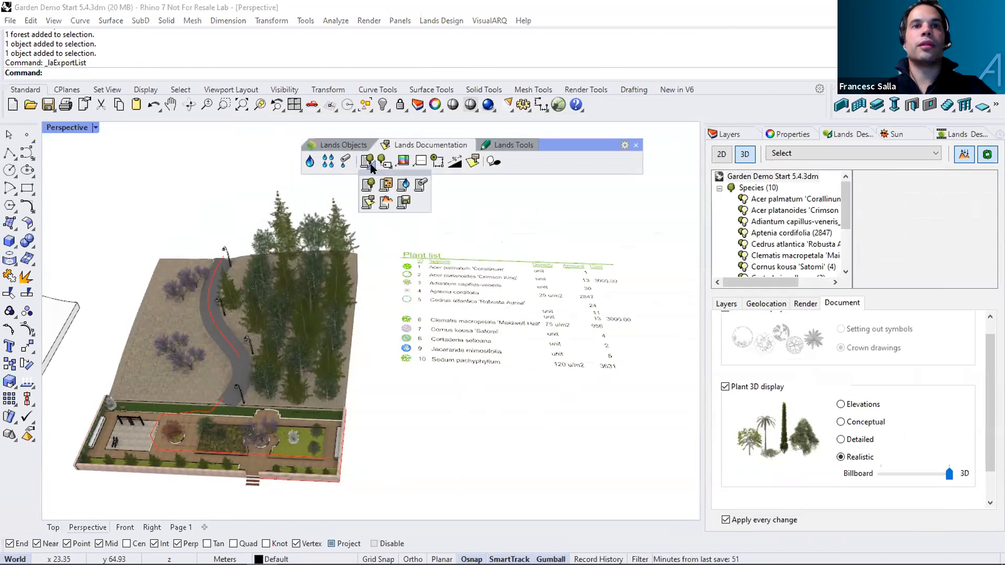
click(386, 185)
click(398, 388)
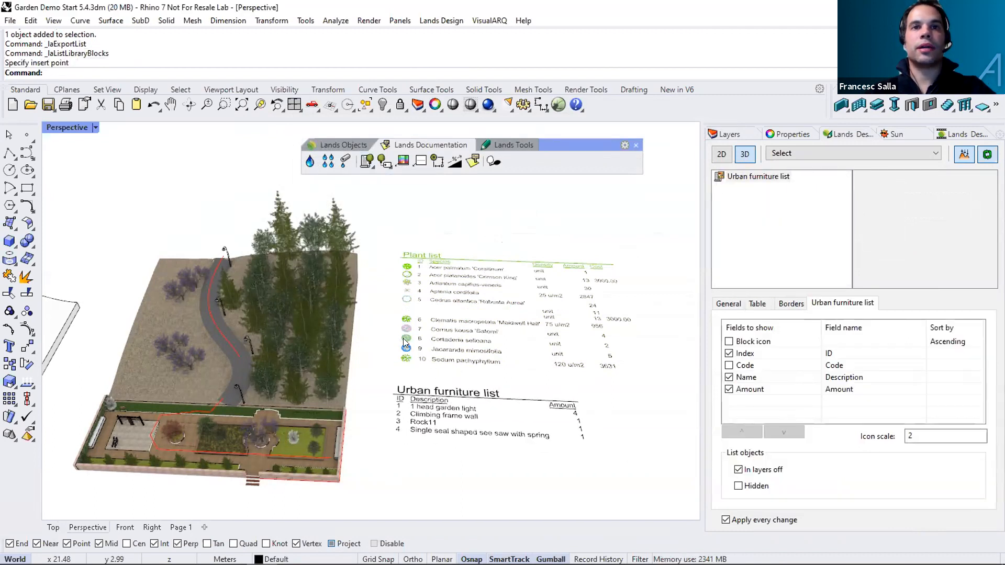
Insert a zoning list above the plant list.
click(371, 167)
click(369, 203)
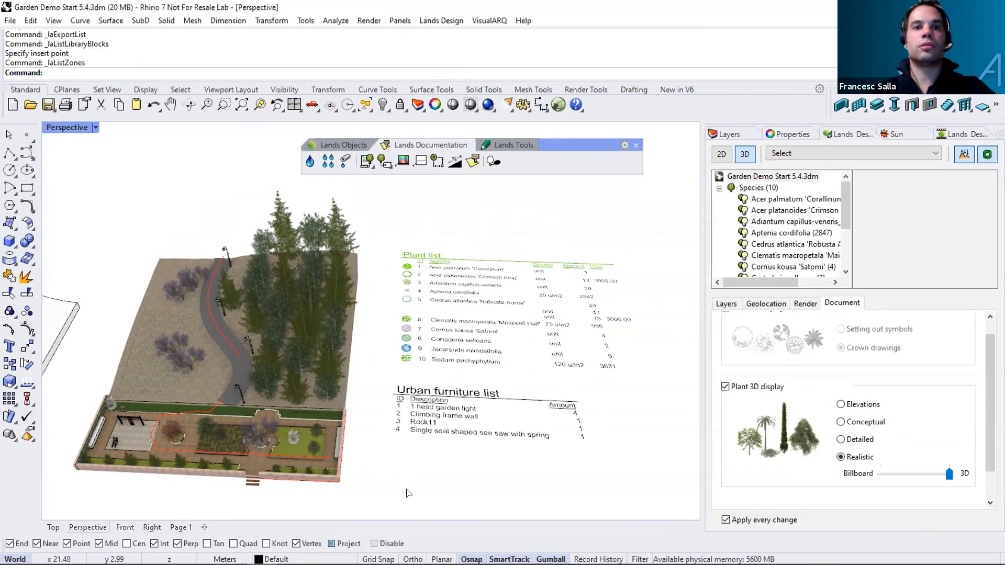
click(388, 187)
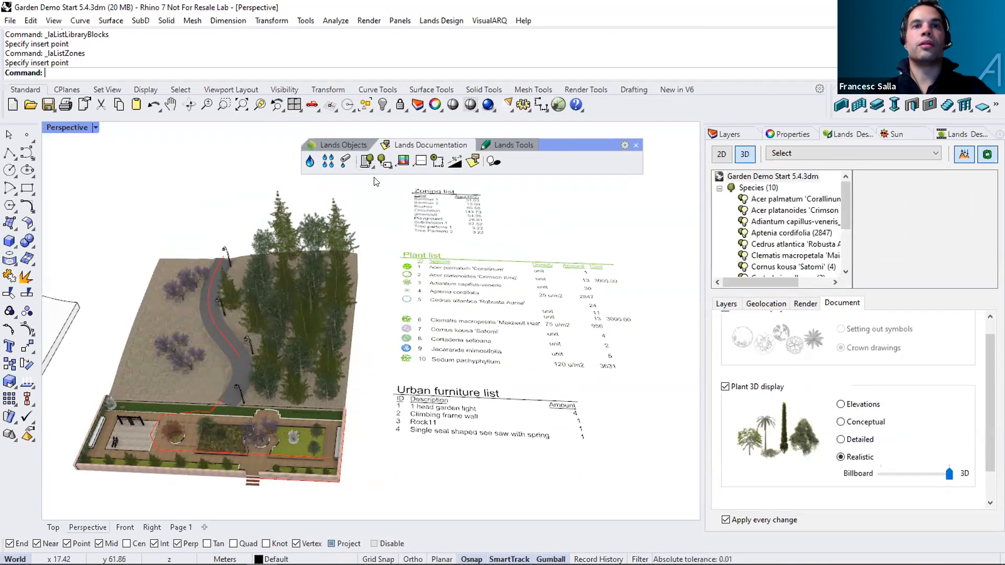
Insert a terrain list below the urban furniture list and look over its area, fill and dig volume columns.
click(369, 165)
click(386, 202)
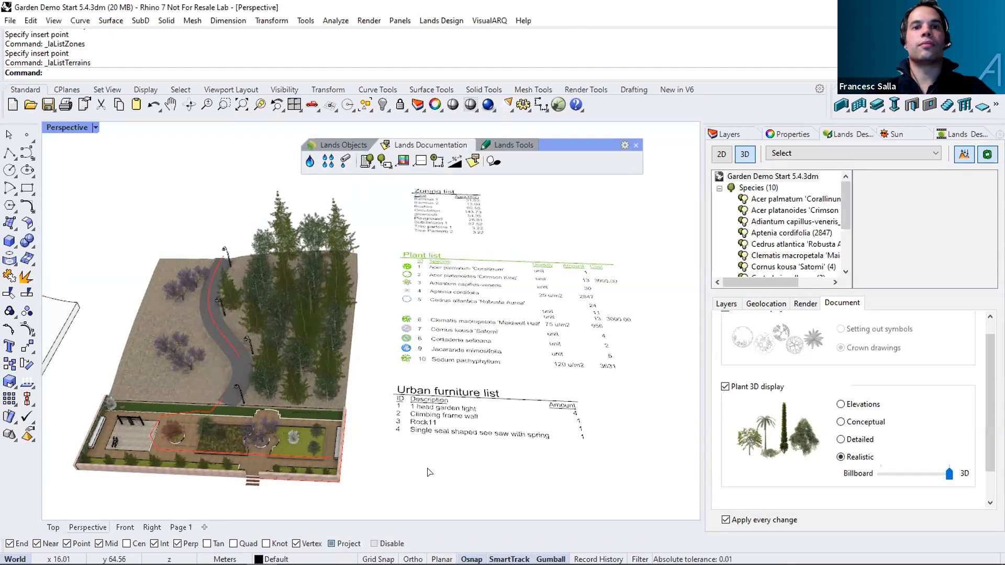
click(403, 458)
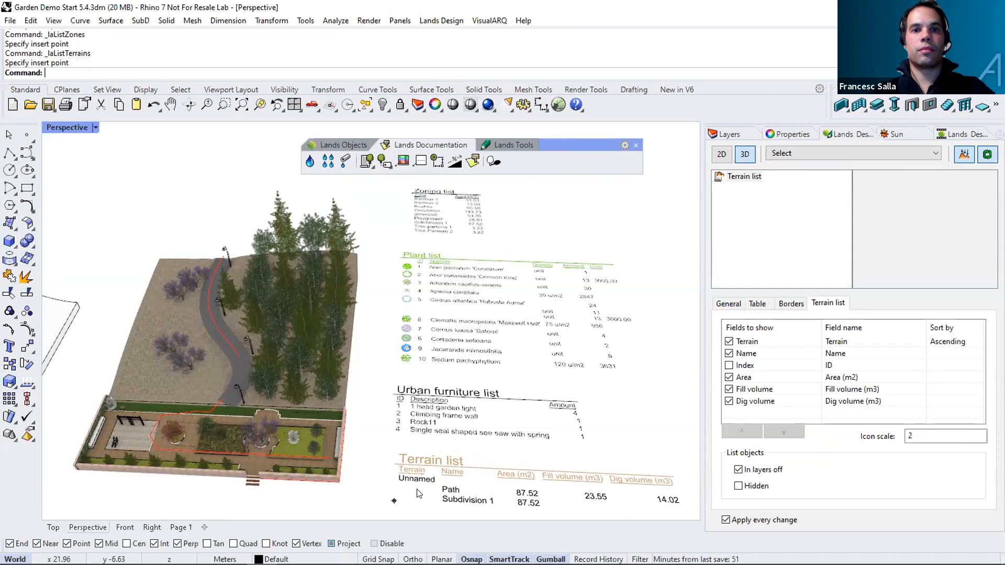
scroll(552, 464, up, 4)
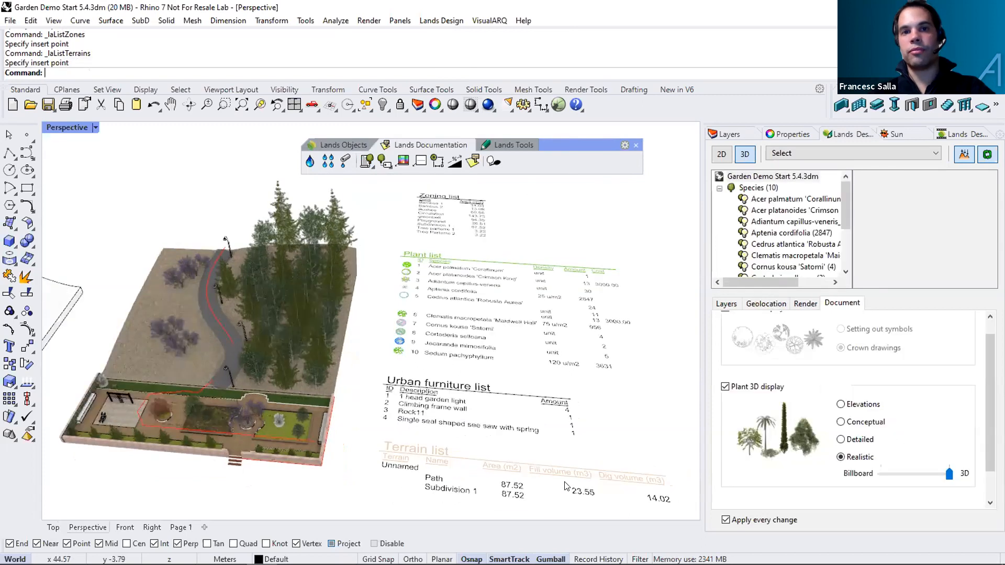
right_drag(552, 464, 559, 482)
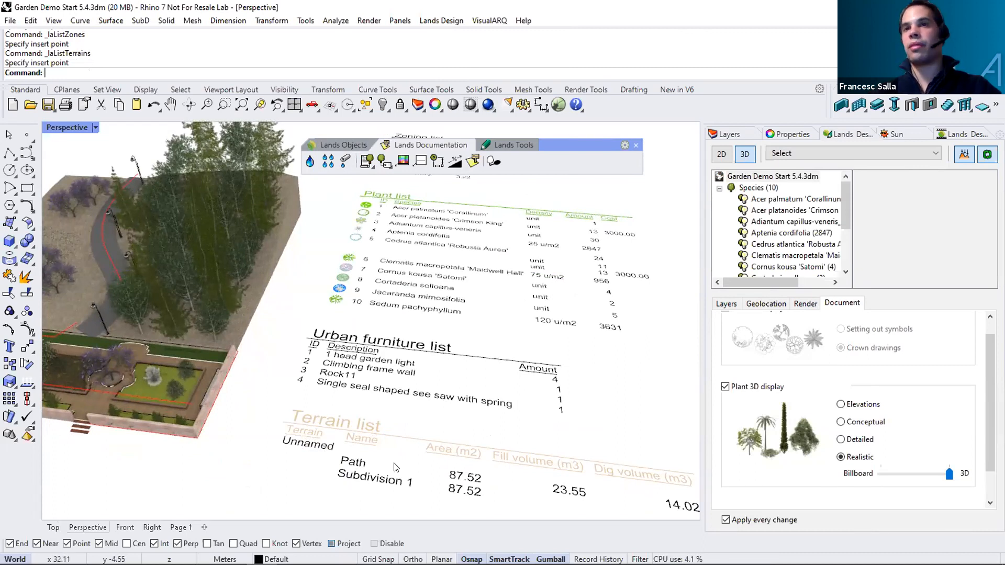
right_drag(396, 466, 413, 420)
scroll(412, 420, down, 2)
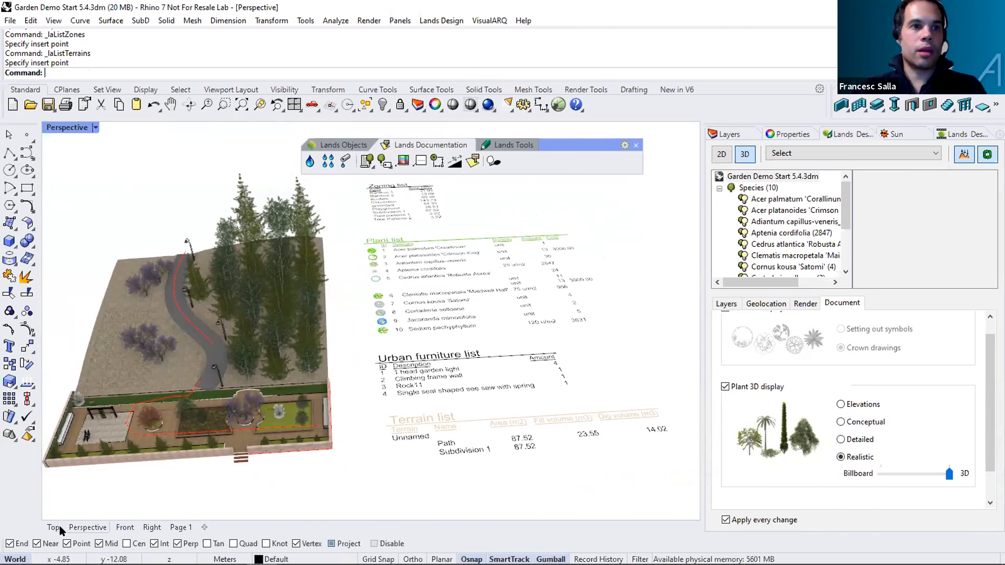
In the Top view with 2D display, add a plant label below the Cedrus atlantica row right of the garden's entrance steps.
click(721, 154)
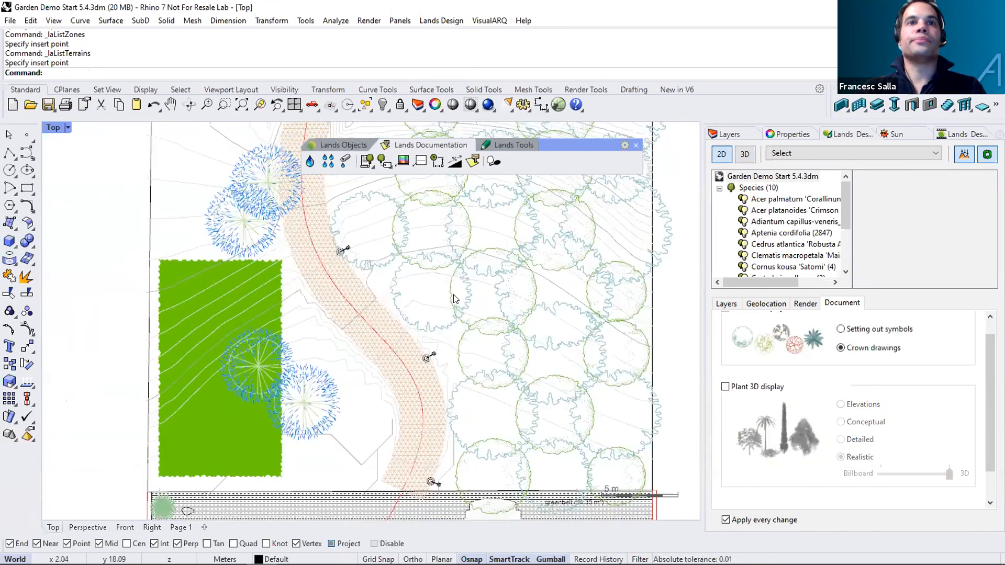
click(385, 161)
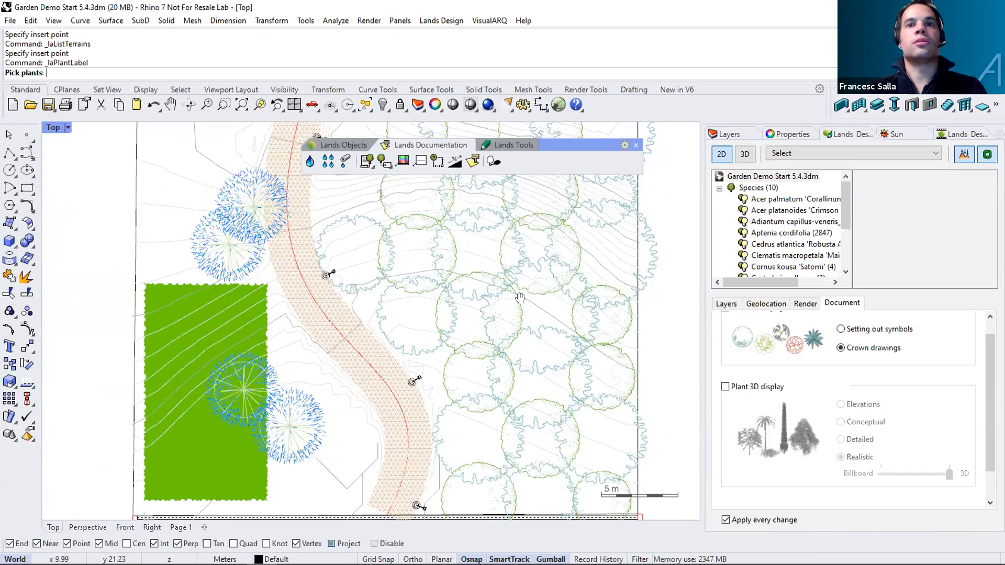
right_drag(402, 246, 507, 252)
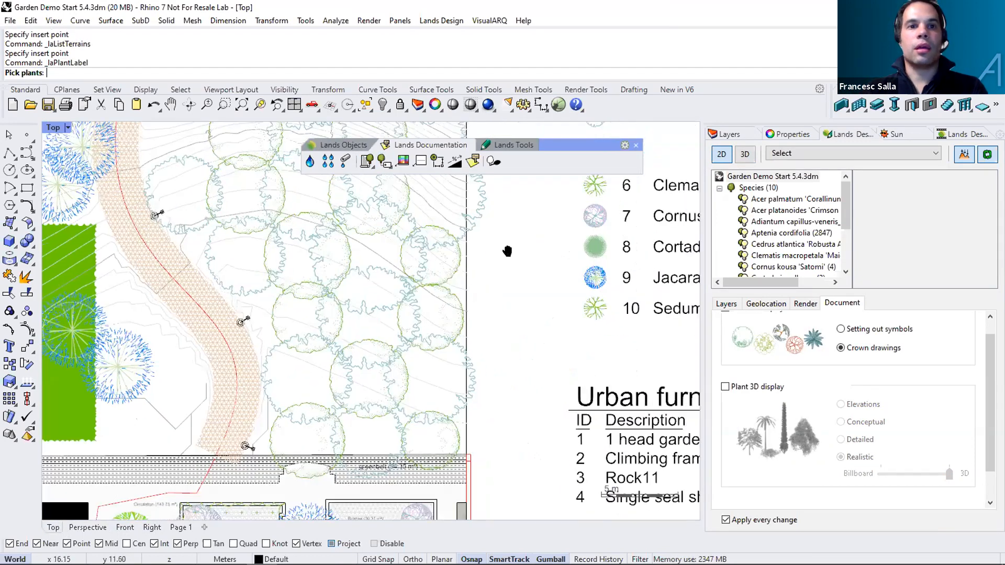
right_drag(486, 391, 508, 285)
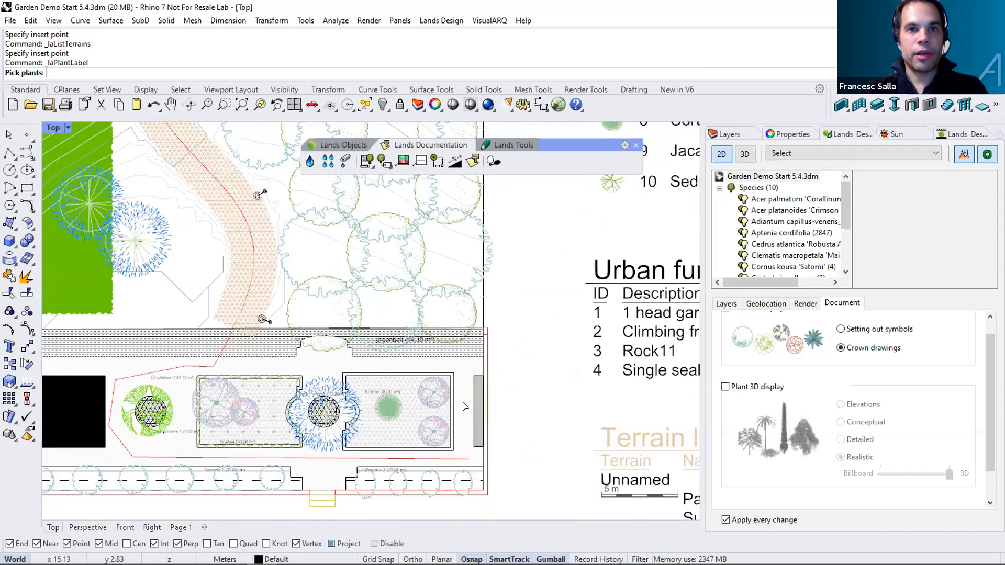
scroll(445, 388, up, 2)
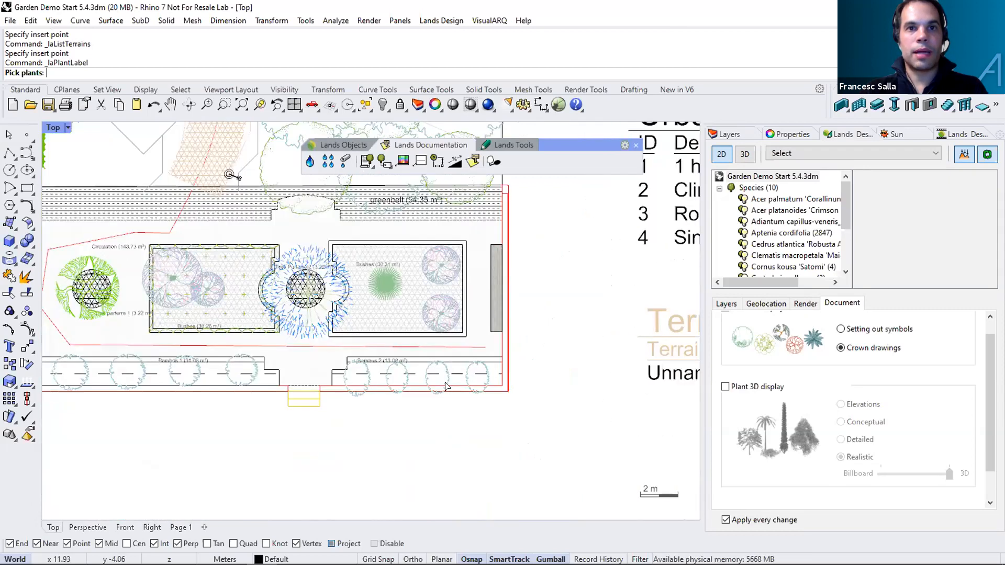
click(454, 410)
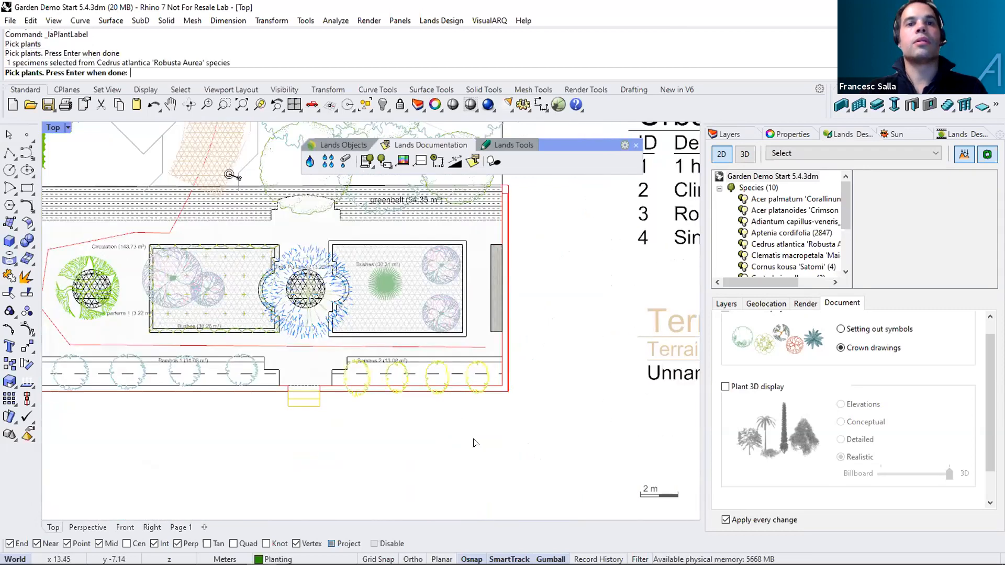
key(Return)
click(453, 422)
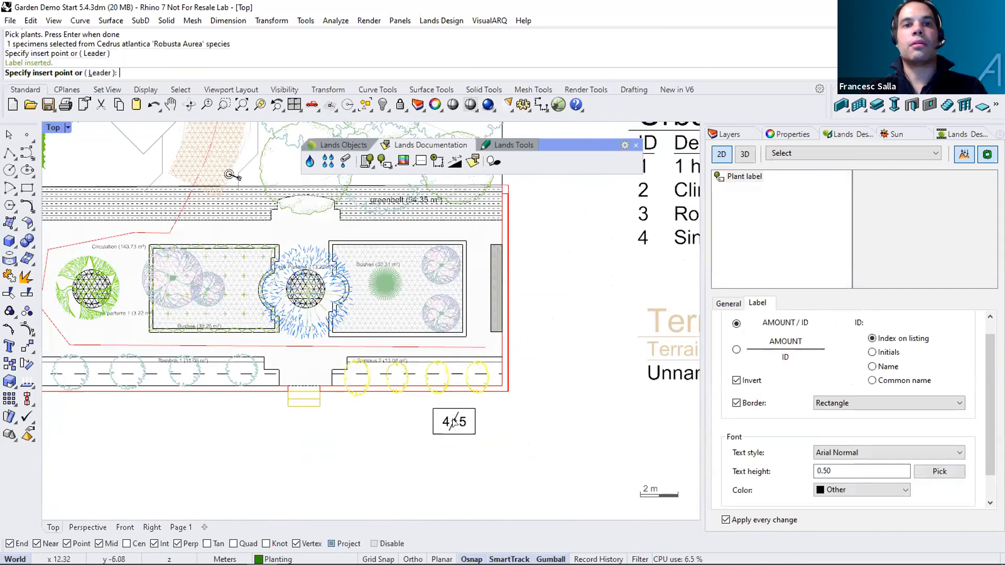
key(Return)
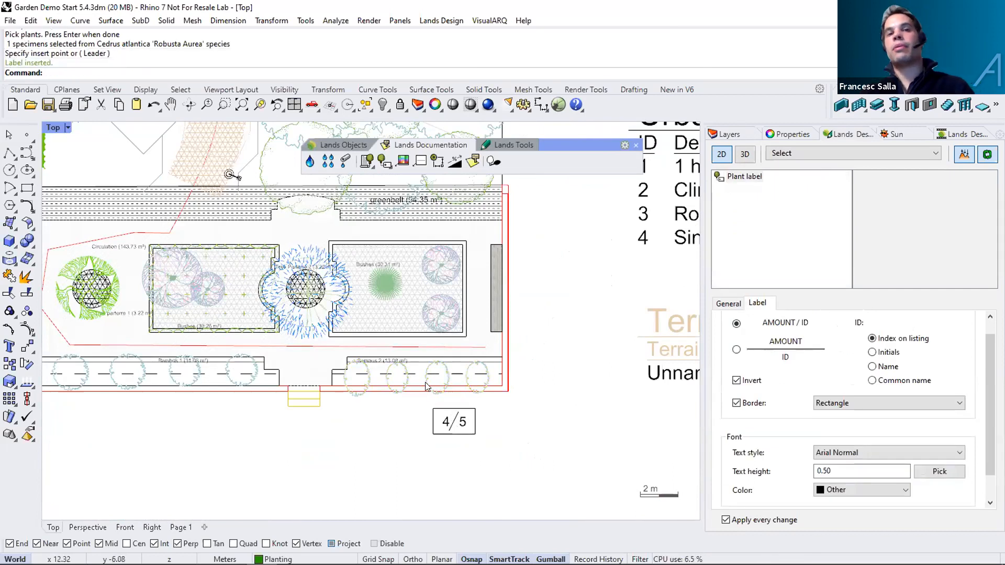
Set the ID shown in the new plant label to Initials.
click(457, 417)
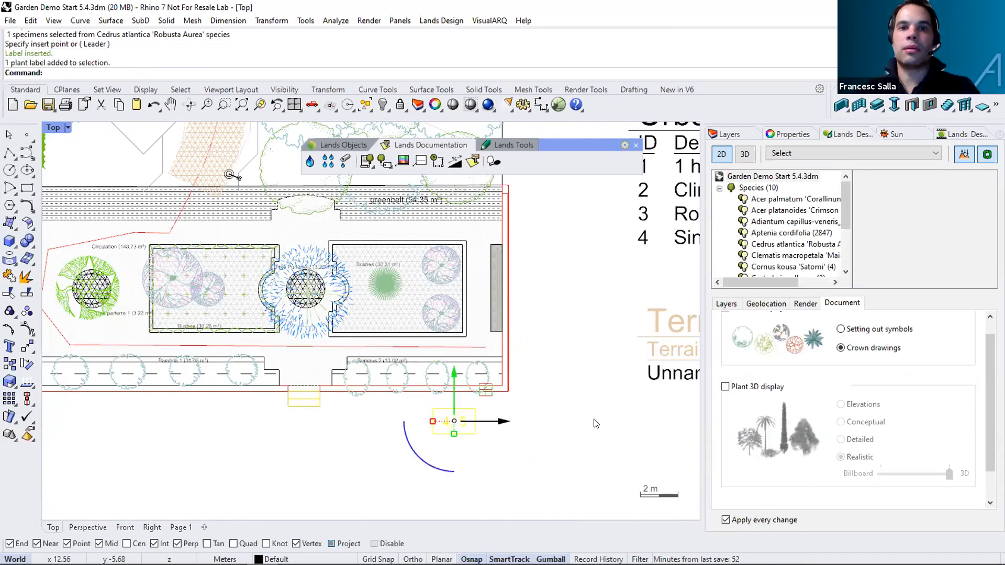
click(871, 353)
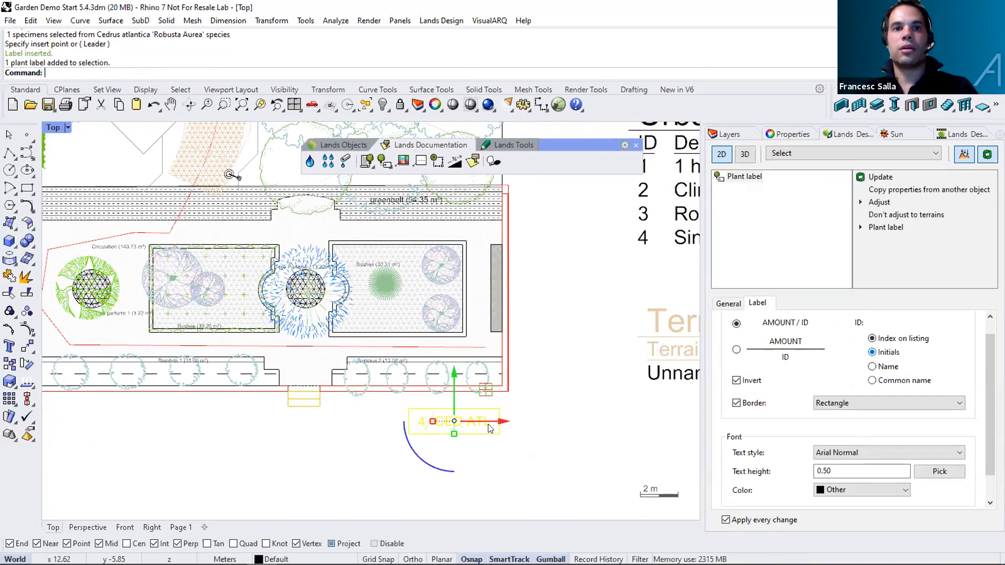
key(Escape)
Define the labelled Cedrus atlantica row by number of units instead of separation, with 5 units.
click(446, 389)
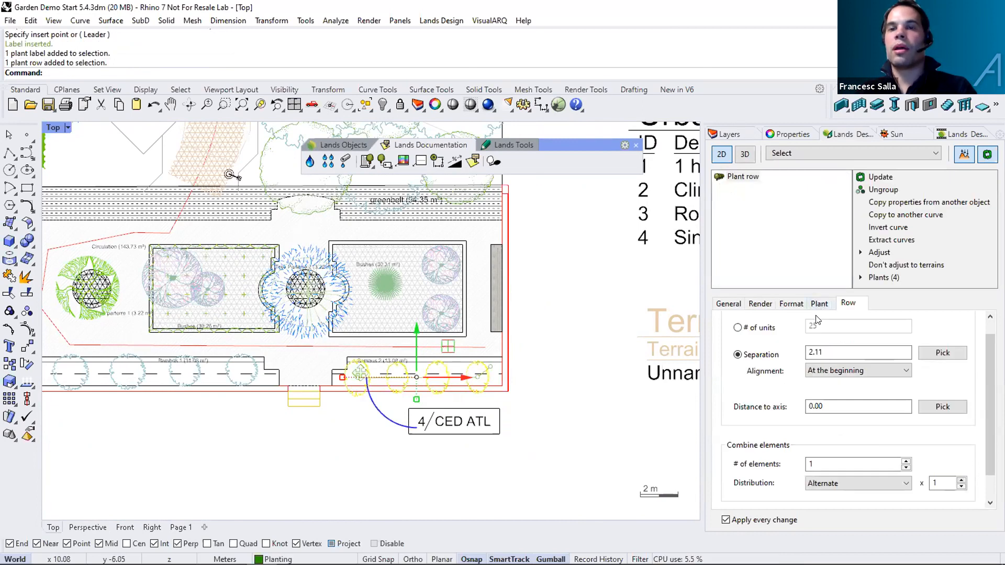
click(739, 327)
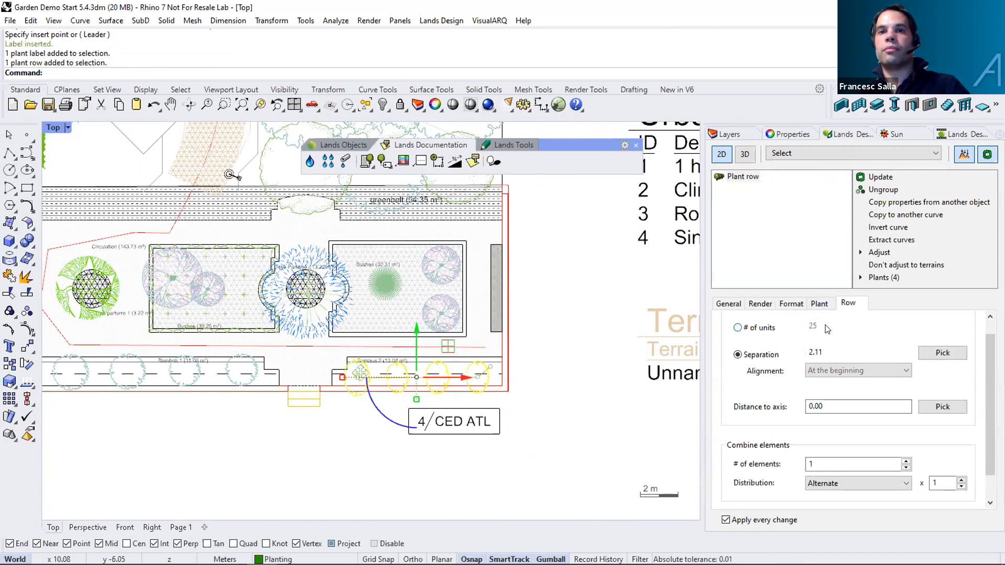
double_click(812, 326)
text(5)
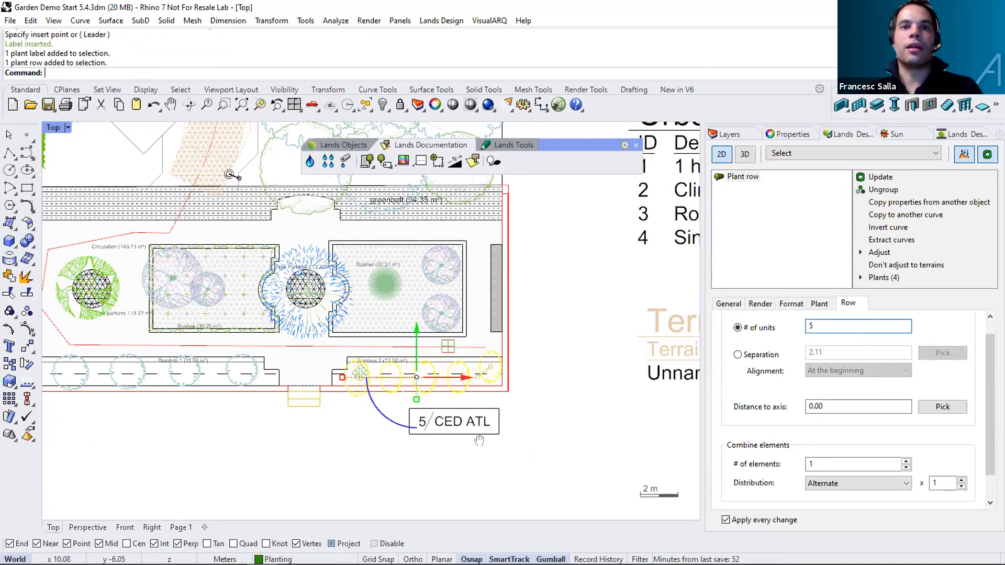
right_drag(429, 427, 414, 426)
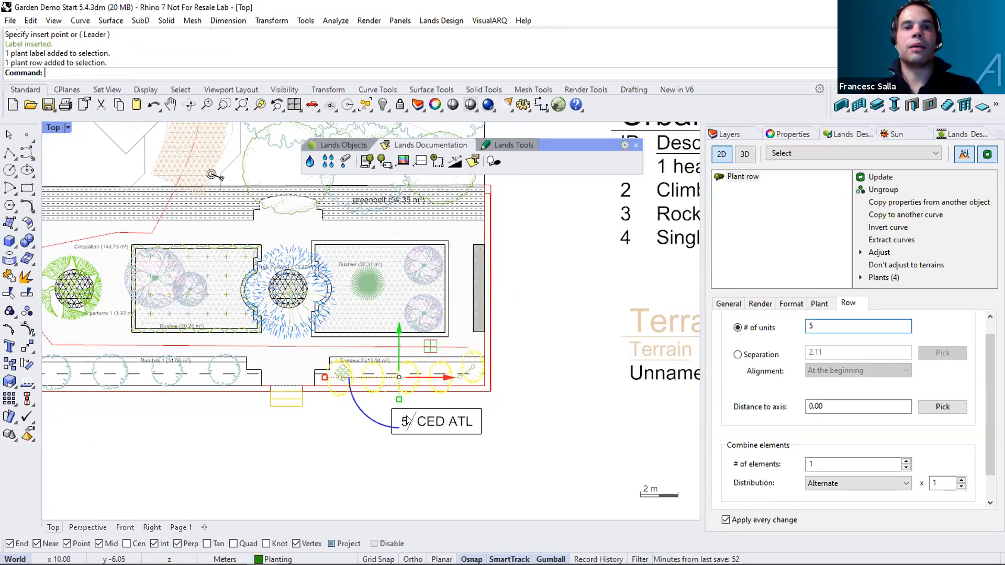
click(556, 432)
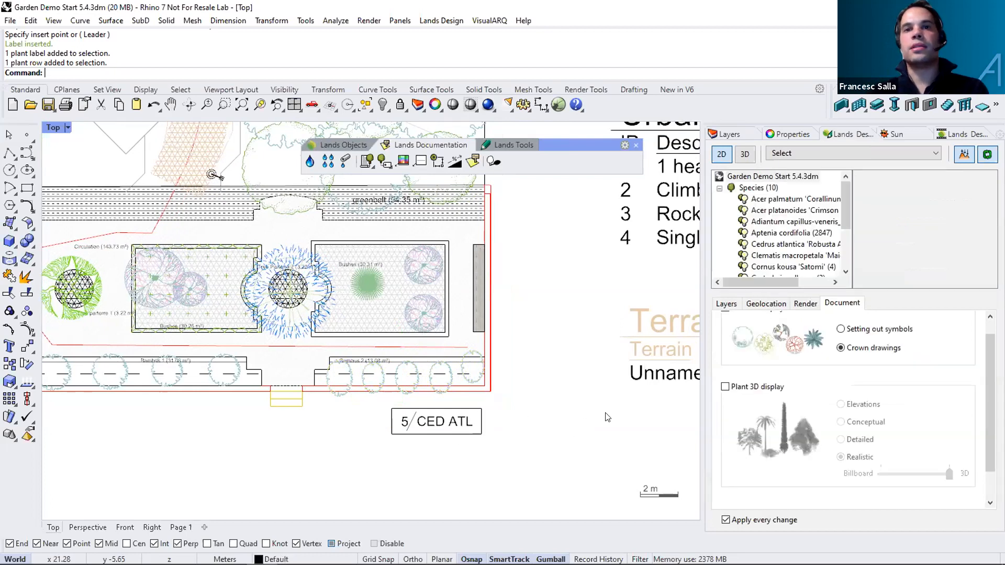
Insert a plant photo for the Cedrus atlantica row left of the entrance steps, using the whole-tree picture, and place it below the row.
scroll(544, 406, down, 2)
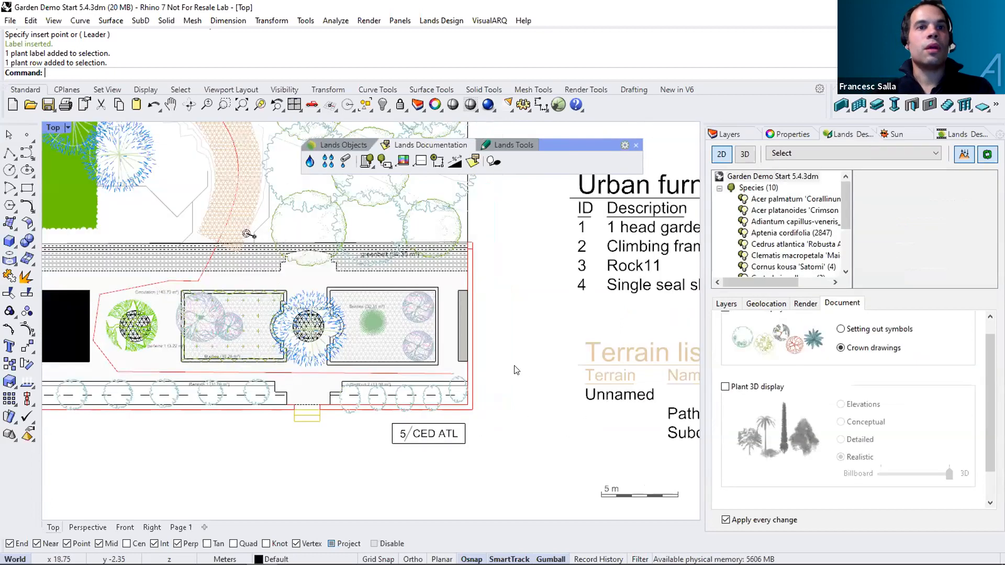
click(403, 161)
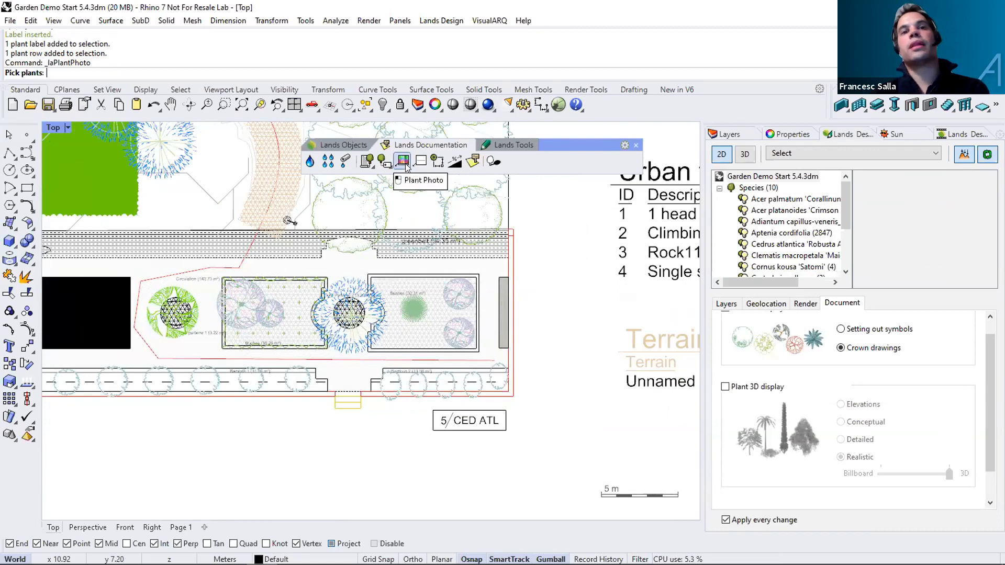
click(304, 387)
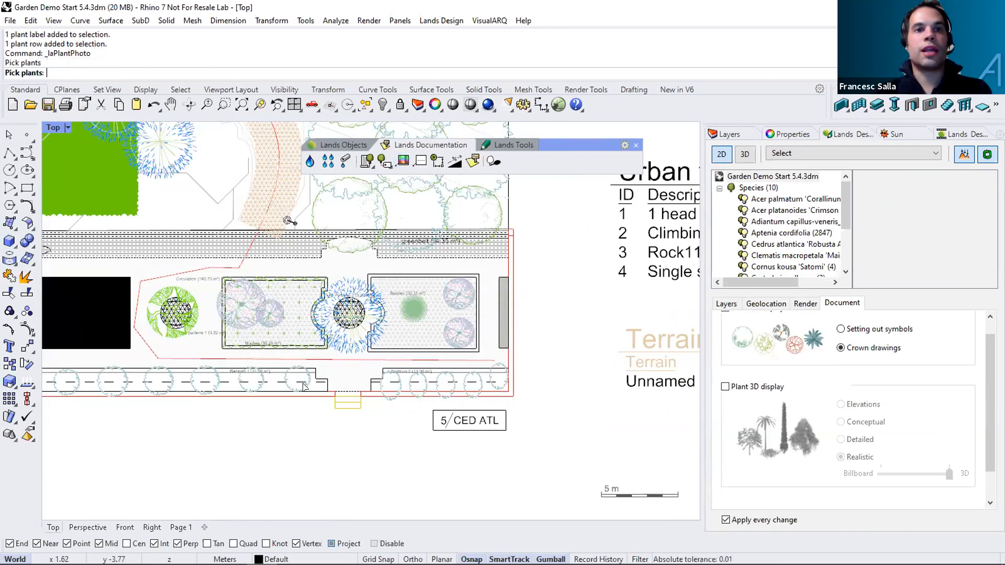
key(Return)
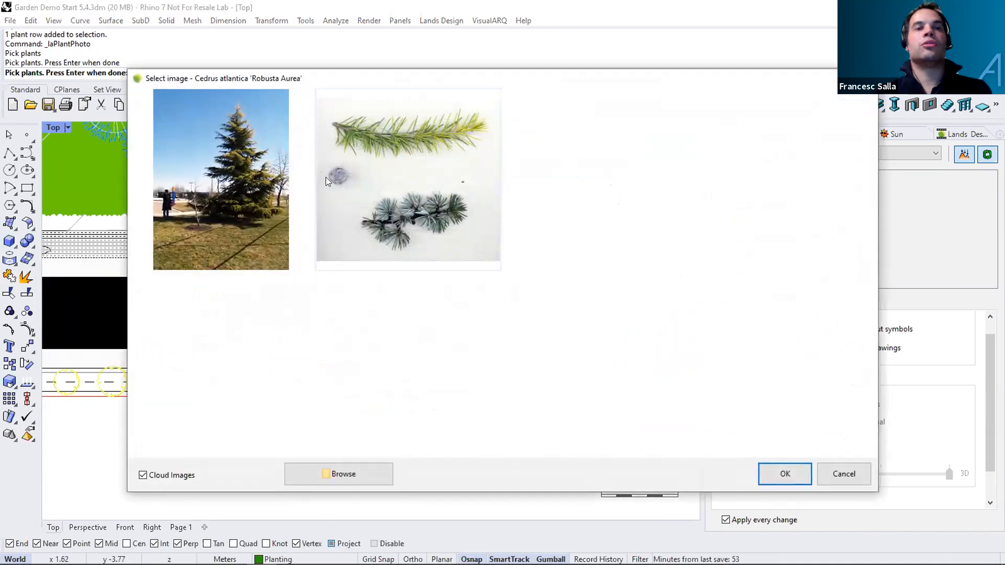
click(265, 188)
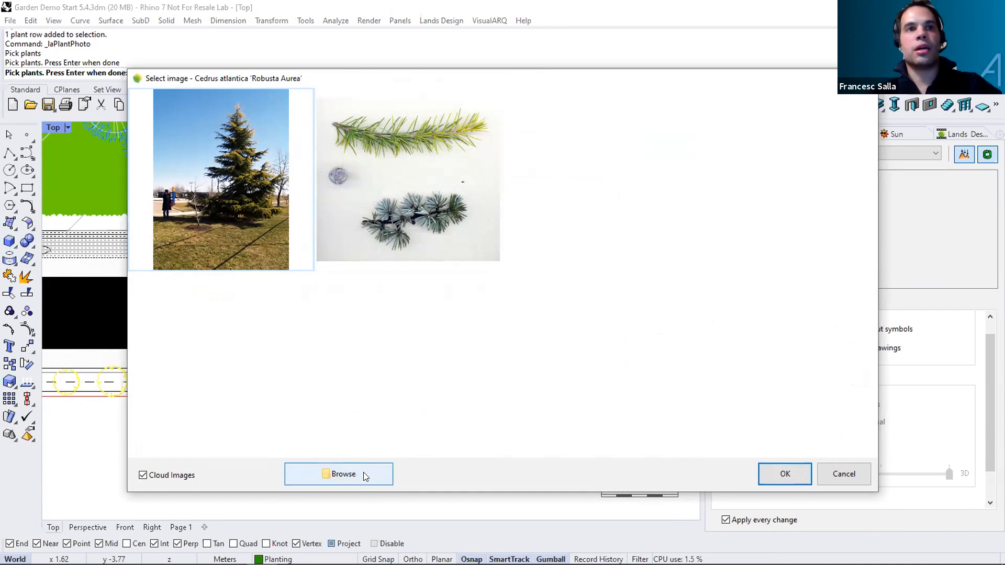
click(784, 473)
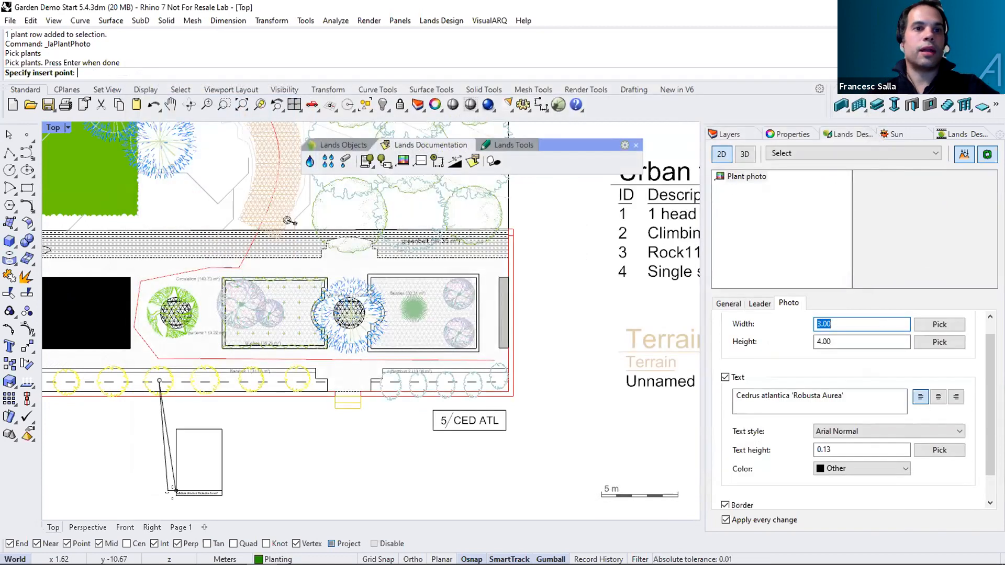
click(177, 497)
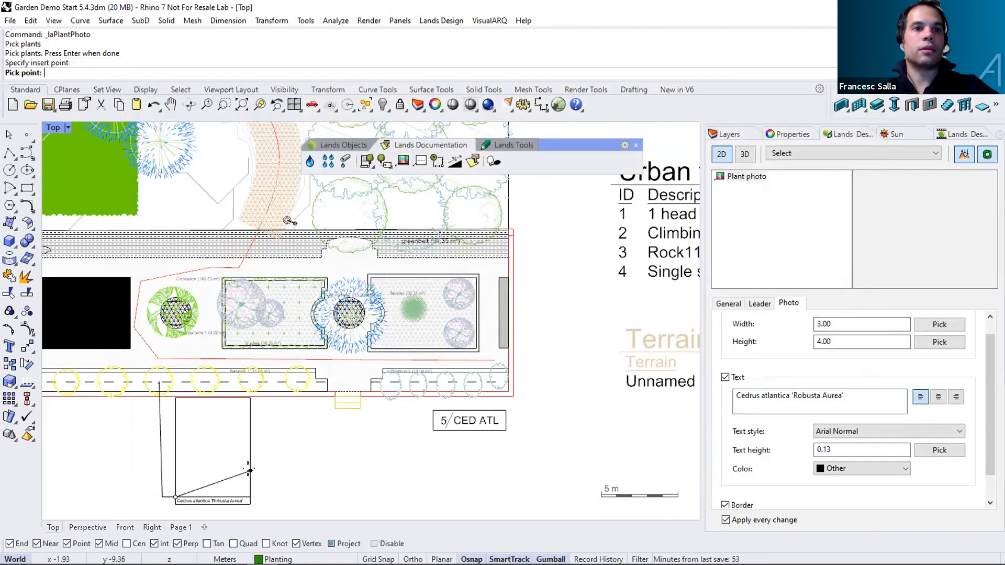
click(240, 482)
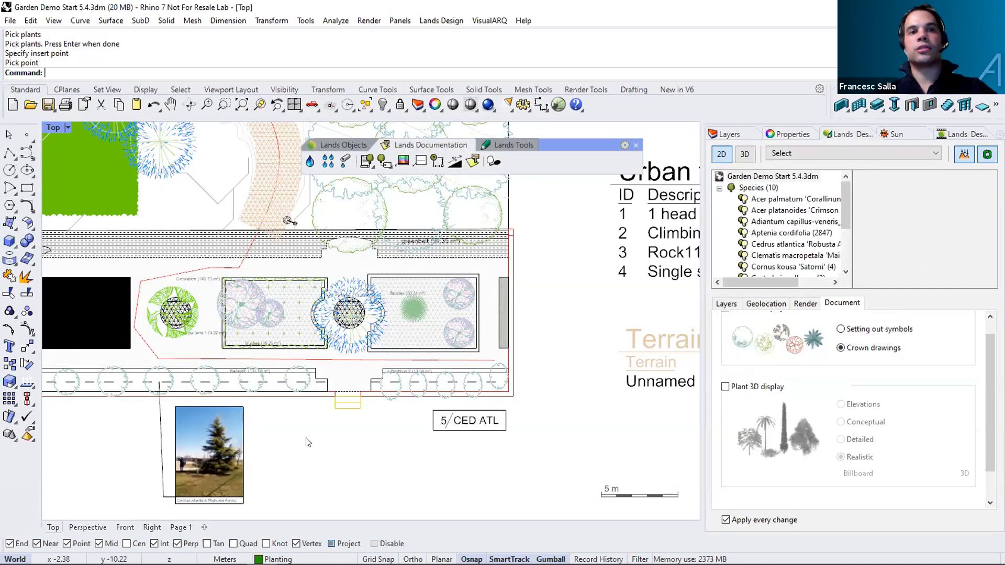
Draw a straight slope label with the polyline option, running uphill through the trees to near the terrain's upper right corner.
right_drag(267, 451, 307, 442)
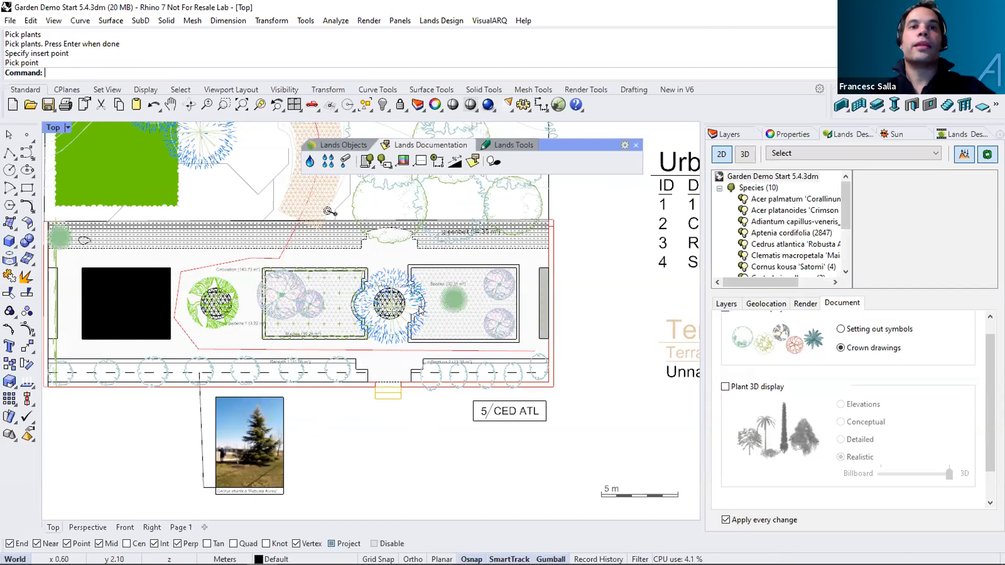
right_drag(416, 216, 505, 359)
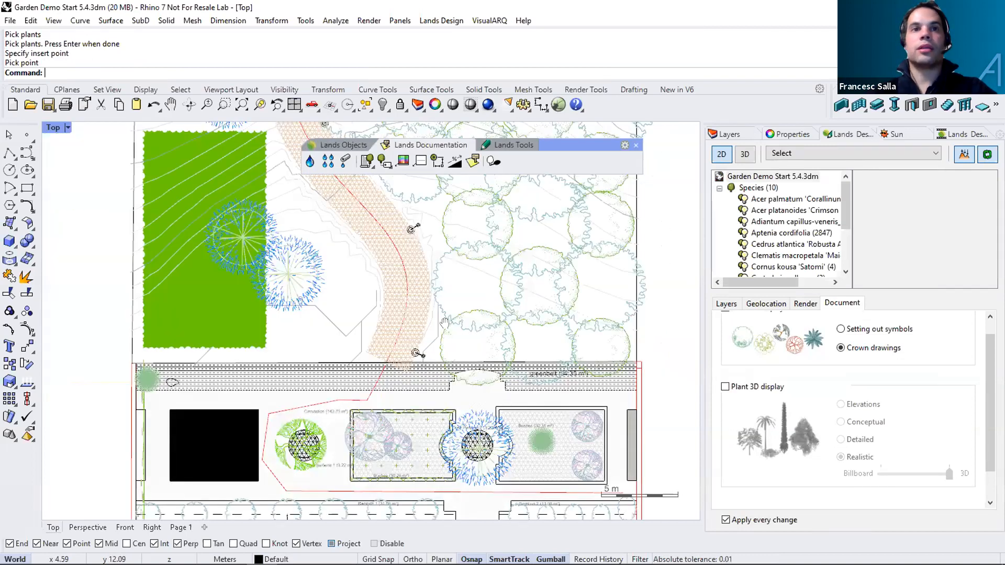
right_drag(365, 264, 389, 389)
click(453, 163)
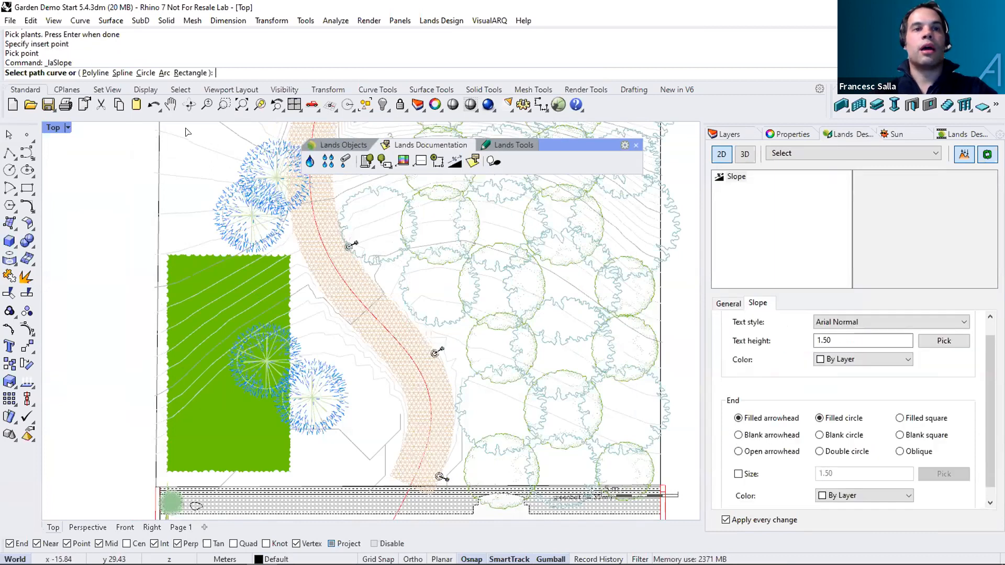
click(89, 73)
right_drag(409, 268, 453, 381)
right_drag(492, 265, 370, 356)
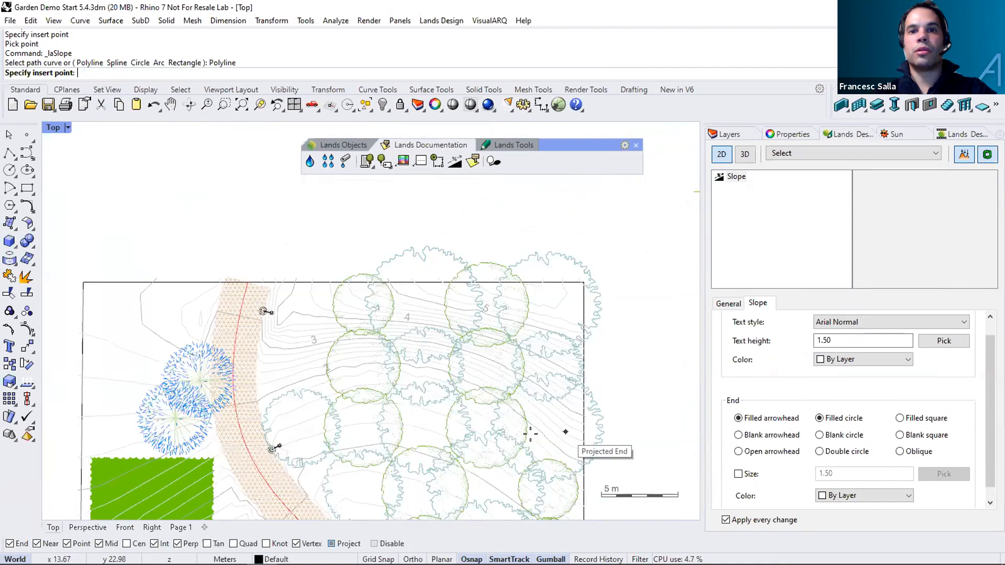
click(515, 458)
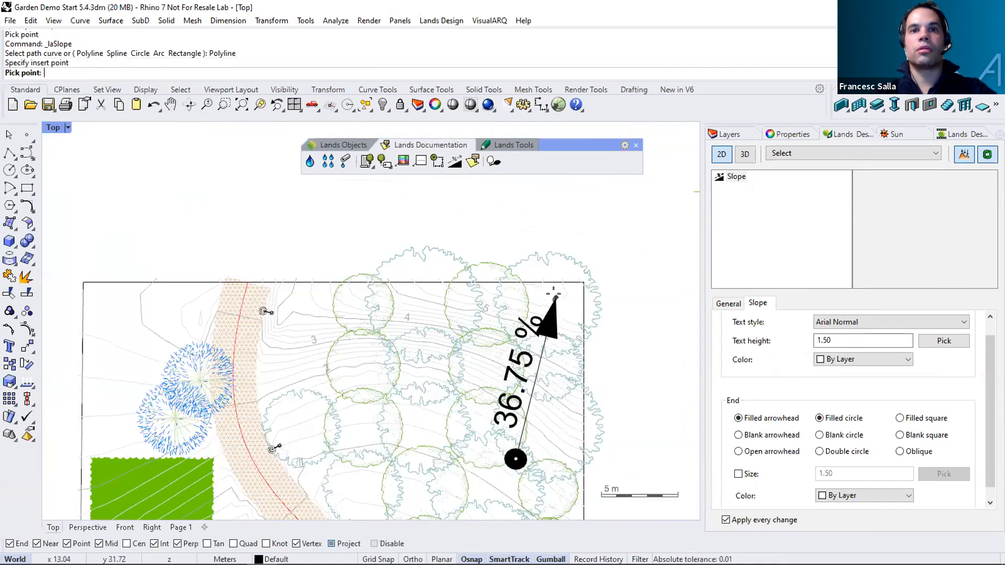
click(553, 294)
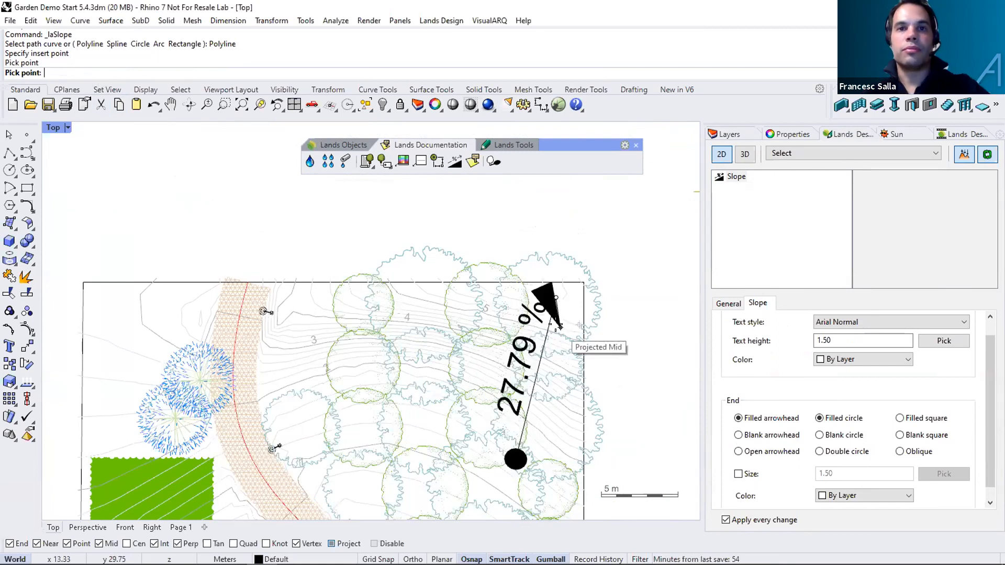
key(Return)
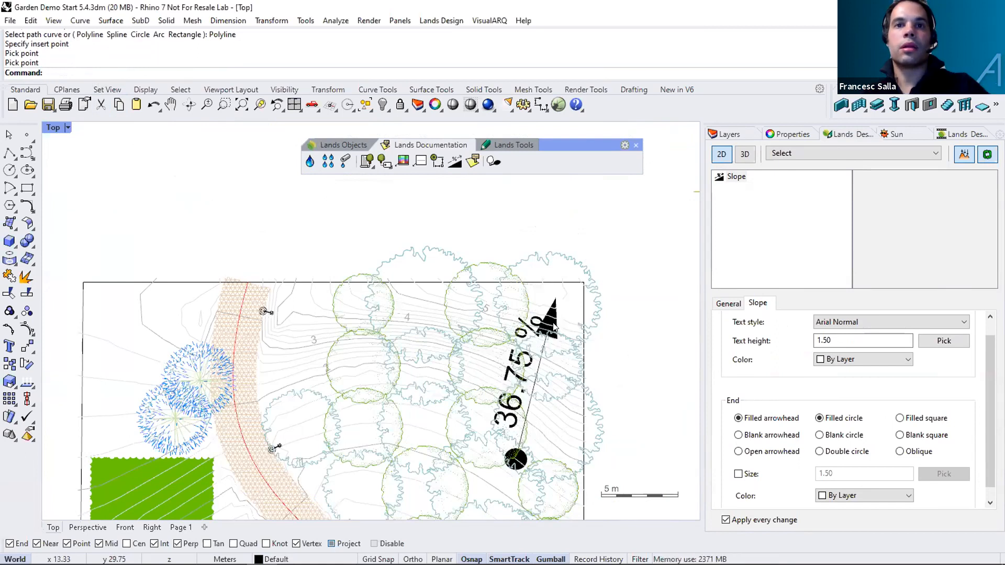
Enable a custom size for the end symbols of the straight slope label and set it to 0.5.
scroll(557, 314, up, 5)
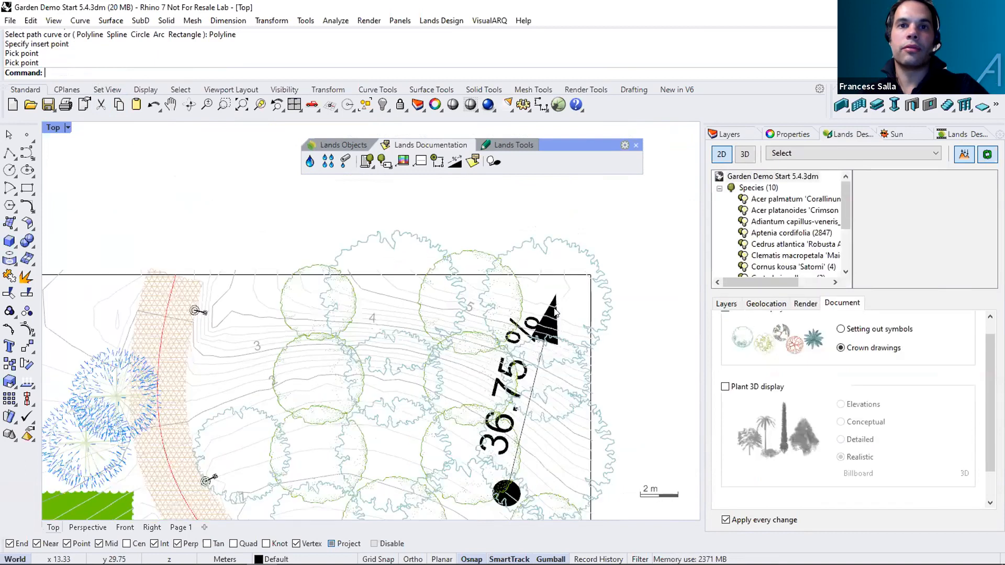
click(564, 317)
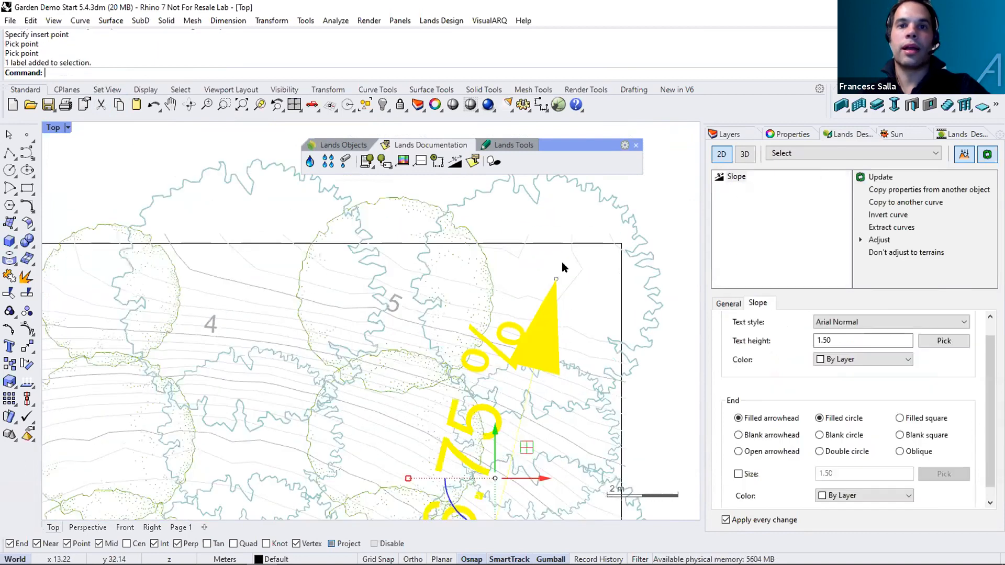
scroll(561, 265, down, 2)
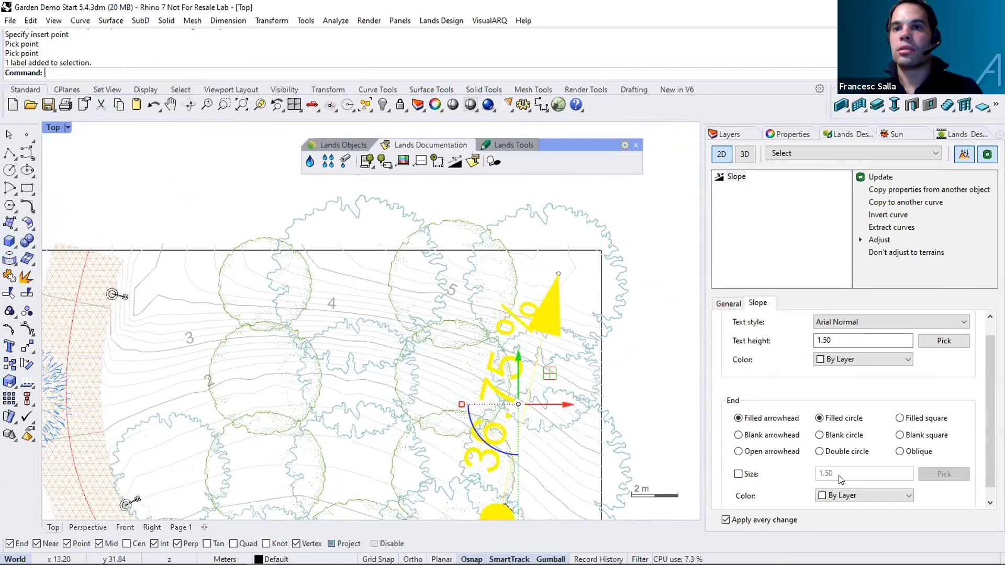
scroll(865, 456, down, 1)
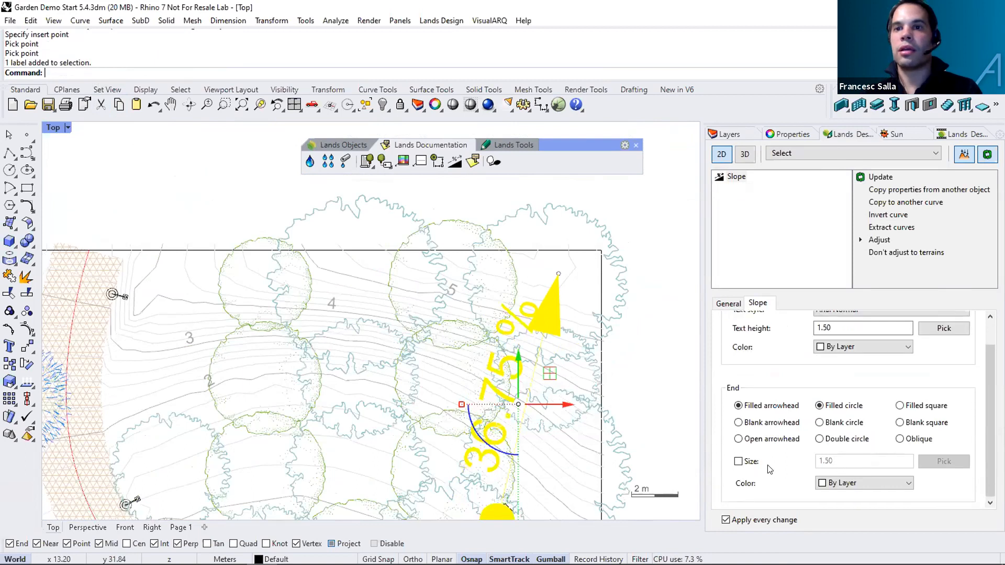
click(738, 462)
drag(843, 464, 806, 467)
text(0.)
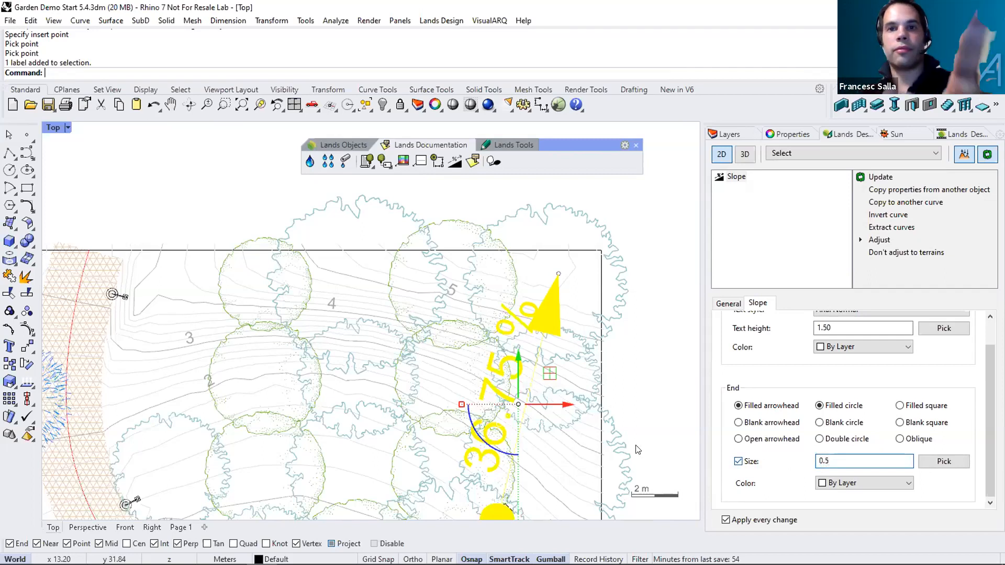
right_drag(644, 408, 628, 399)
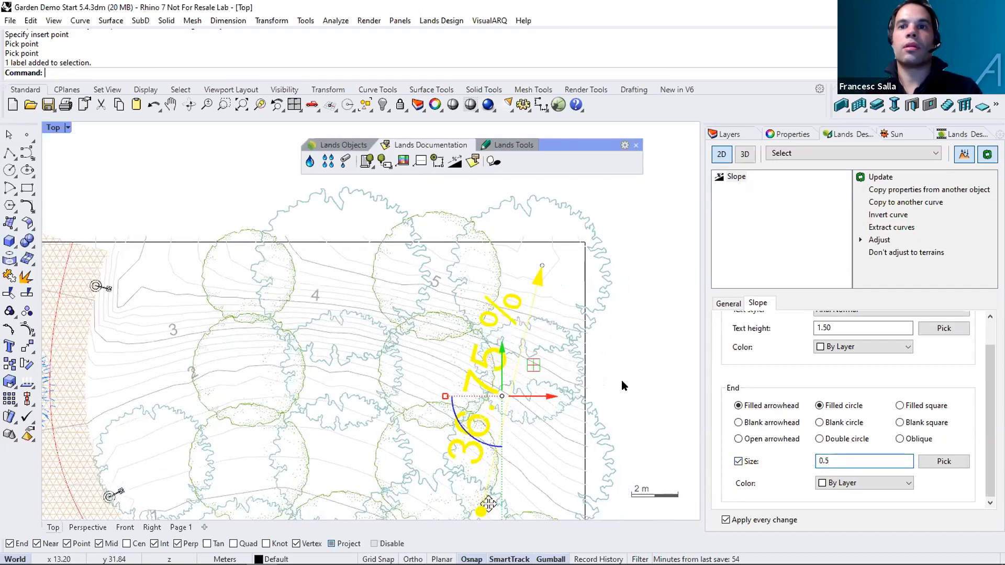
Set the text height of the straight slope label to 0.5 and deselect the label.
click(838, 328)
text(0)
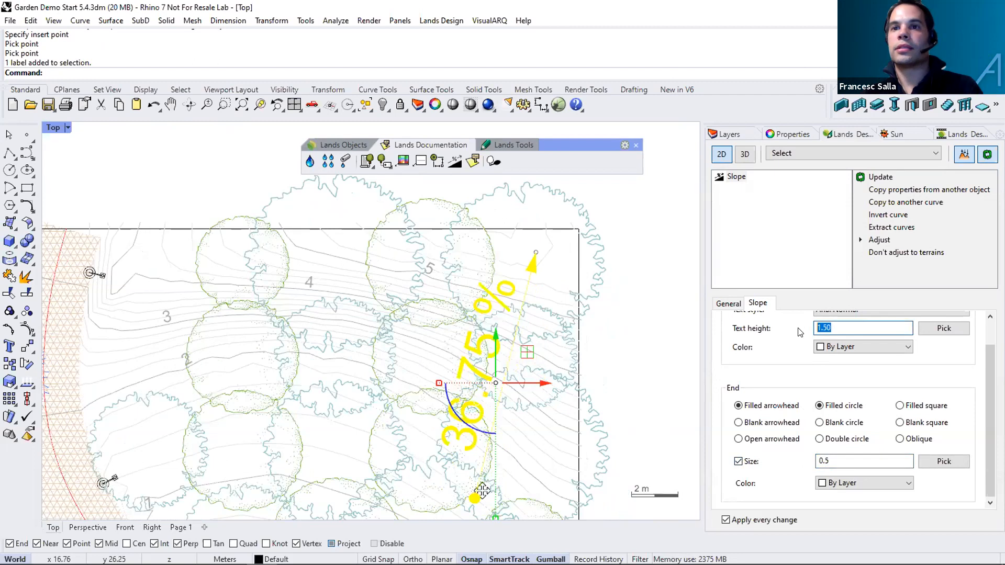
text(.5)
key(Return)
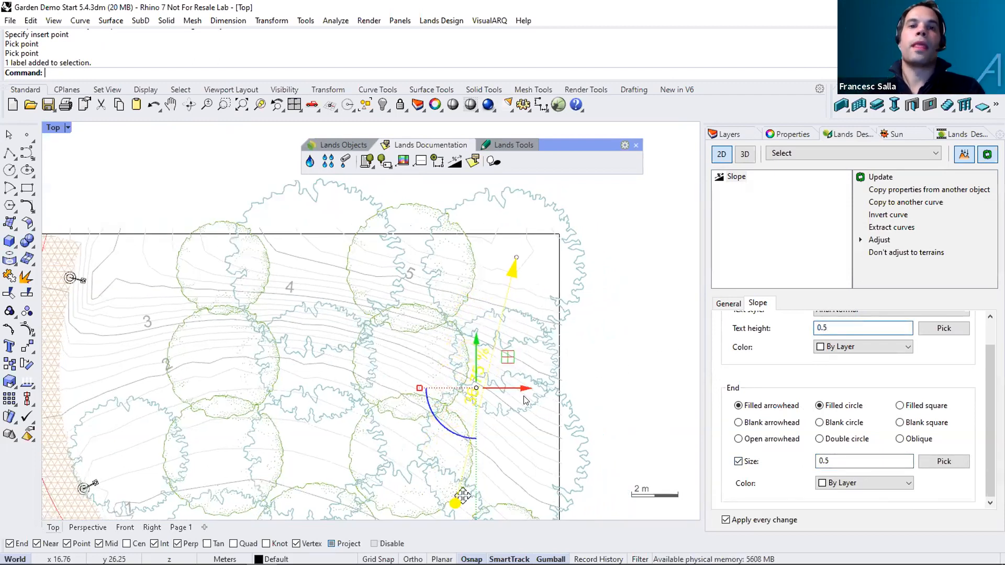
key(Escape)
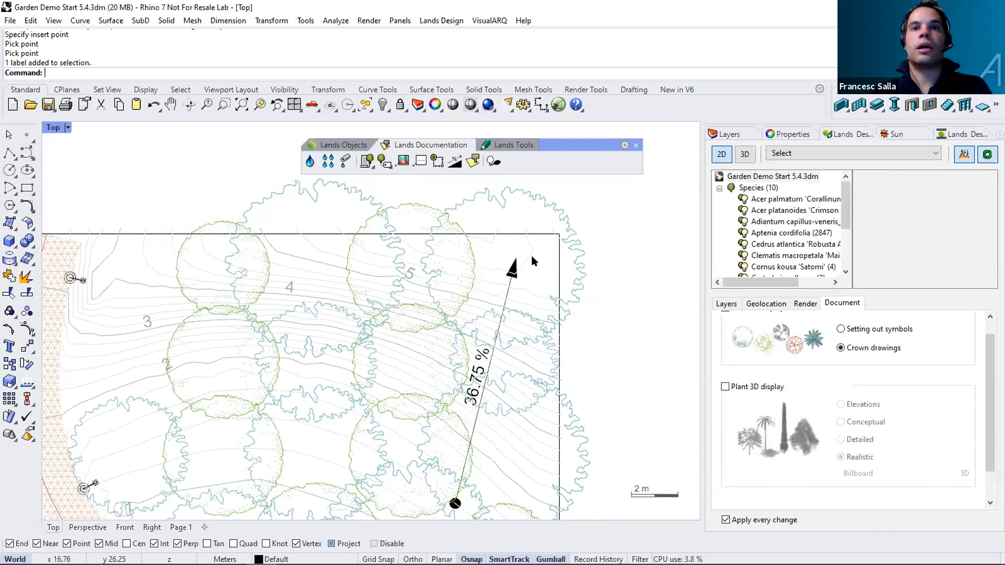
Add a slope label along the centre curve of the winding garden path and check it over the path's full length.
right_drag(531, 257, 577, 220)
scroll(226, 267, down, 2)
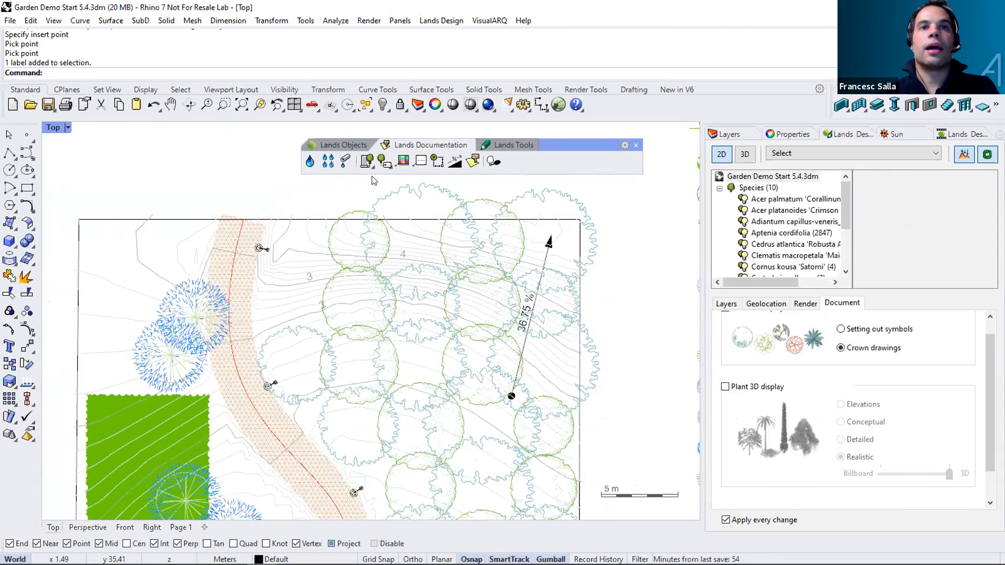
click(454, 161)
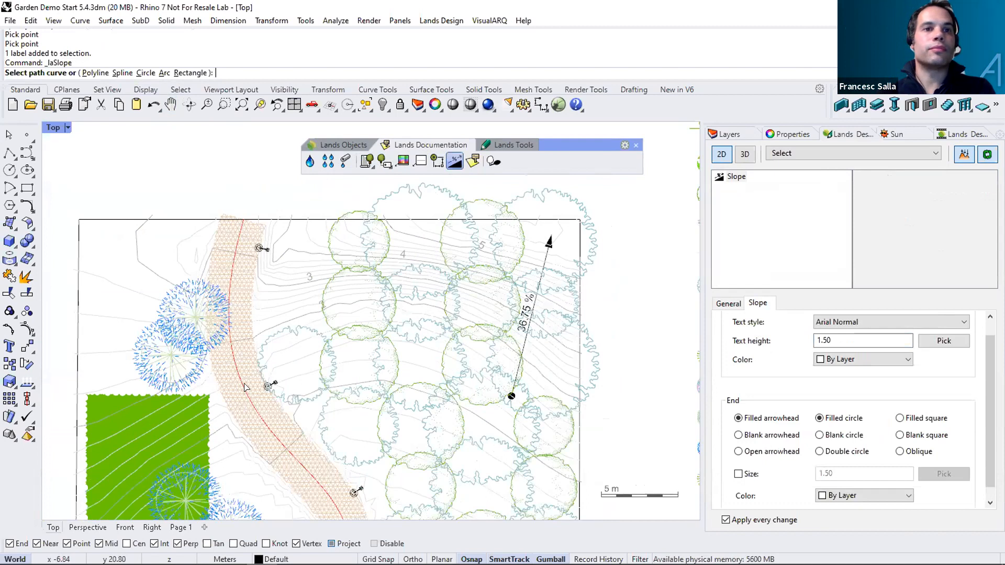
scroll(245, 387, up, 4)
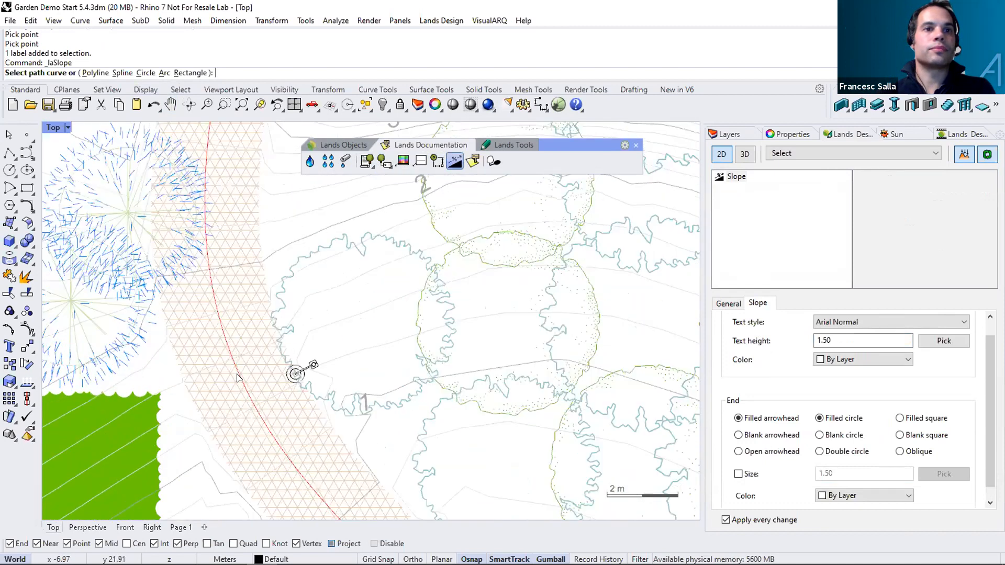
scroll(238, 378, up, 3)
click(240, 376)
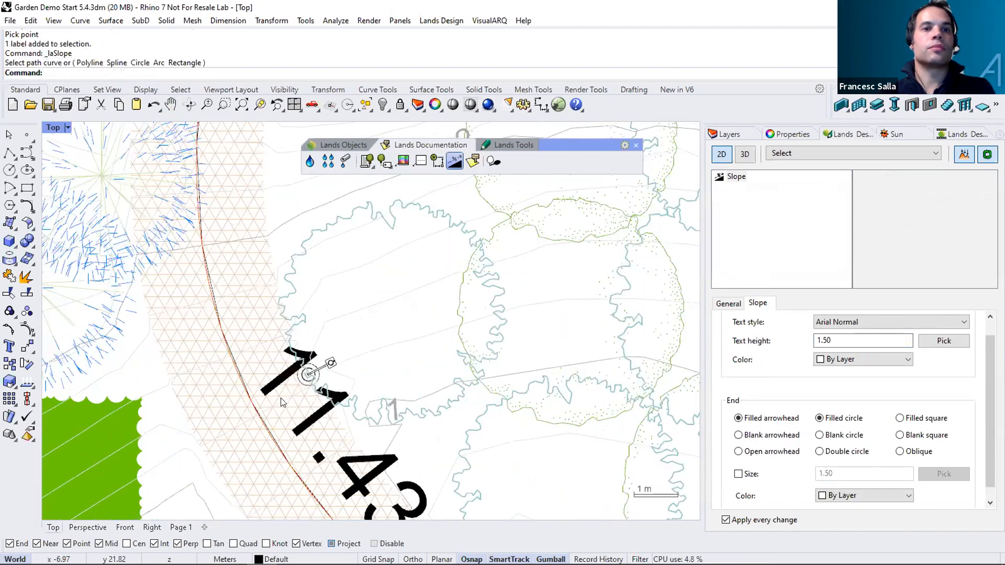
right_click(254, 343)
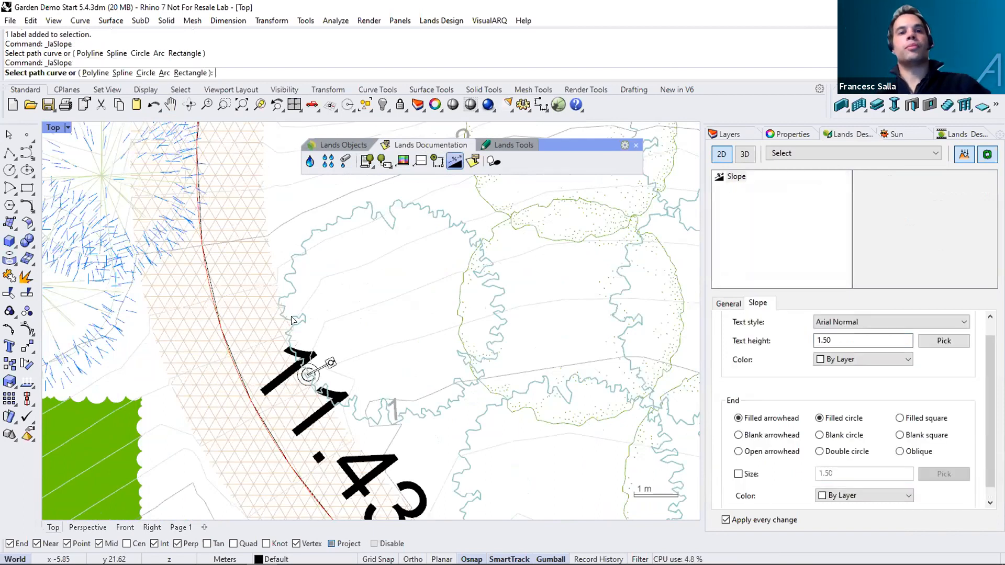
scroll(301, 335, down, 4)
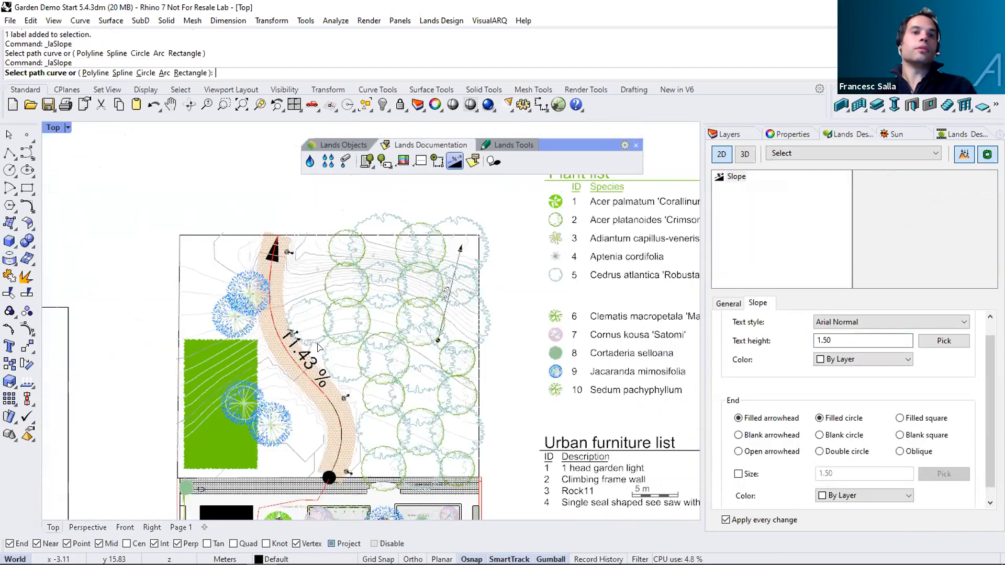
right_drag(319, 348, 314, 325)
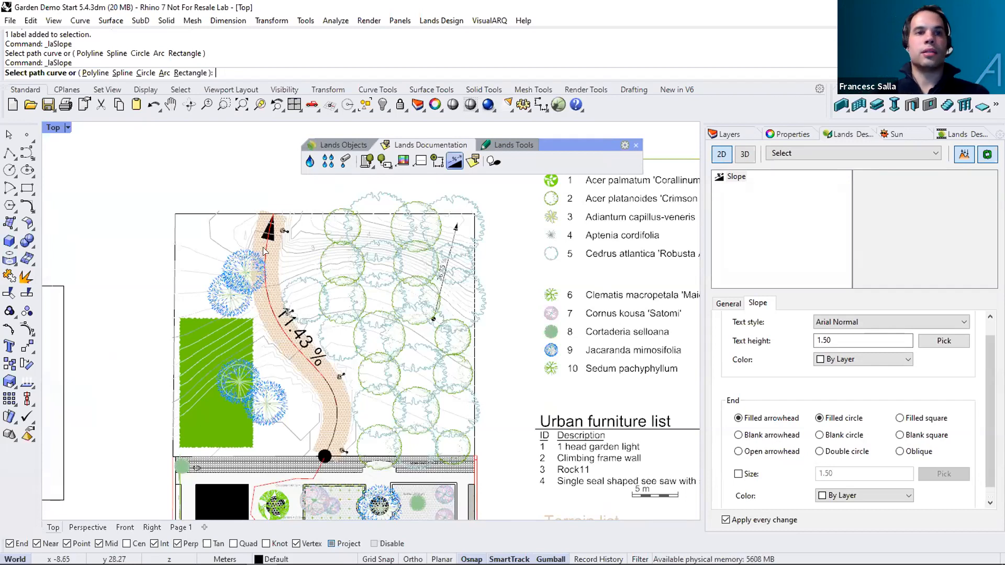
Move the upper end of the straight slope label along the terrain's upper edge towards the winding path.
scroll(267, 222, up, 2)
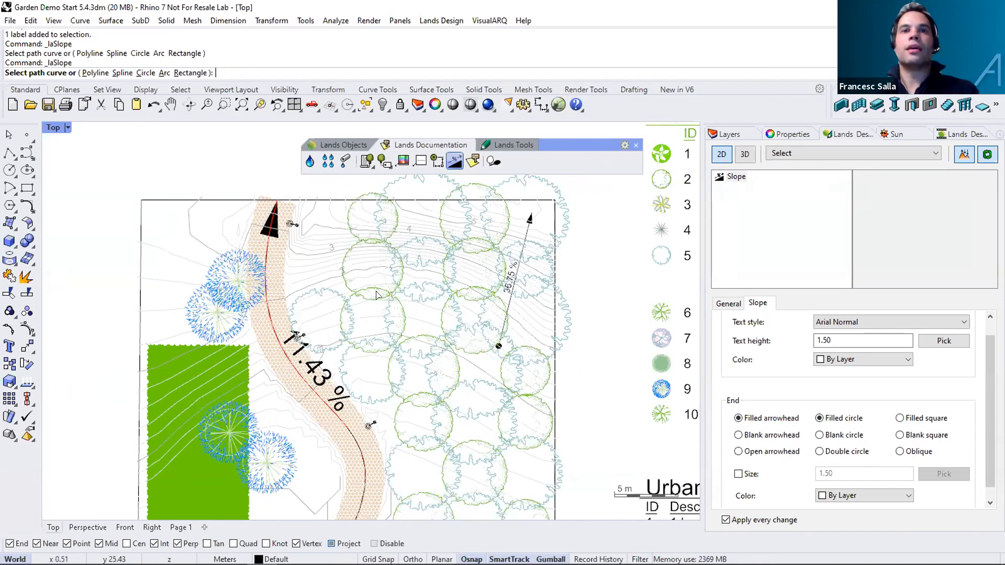
scroll(539, 229, up, 3)
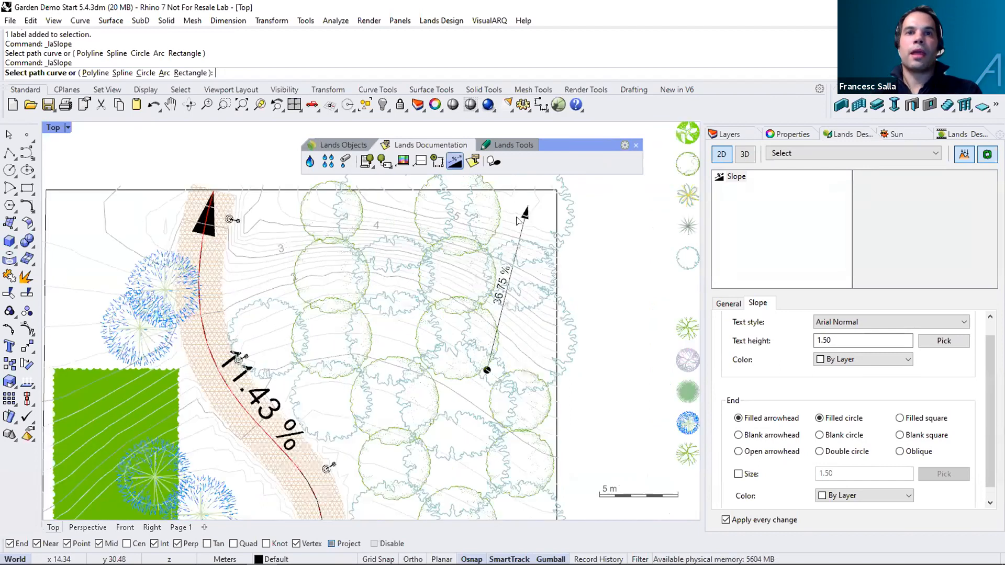
click(535, 205)
click(525, 239)
right_drag(521, 206, 503, 235)
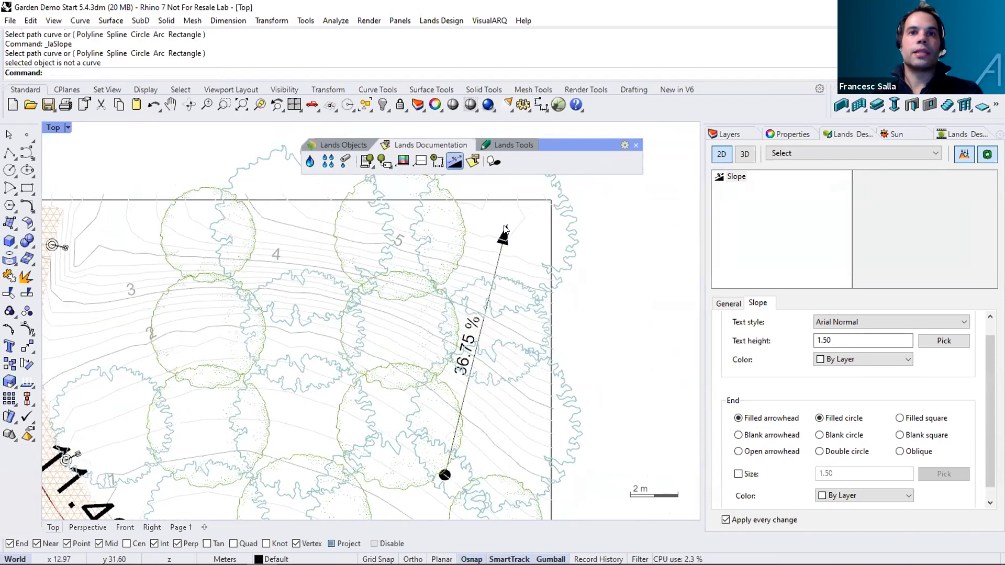
click(518, 238)
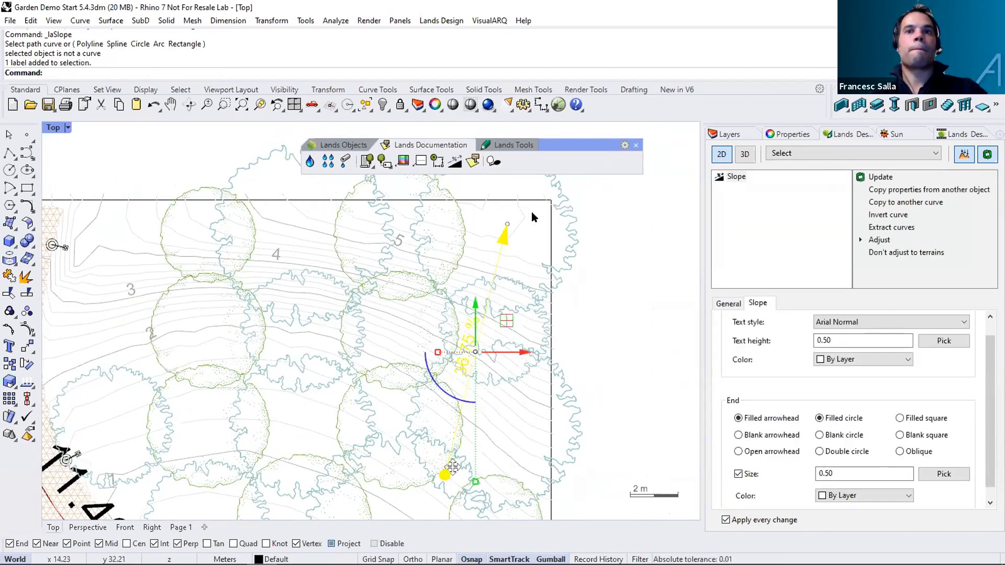
click(507, 224)
drag(507, 224, 369, 258)
drag(401, 367, 399, 365)
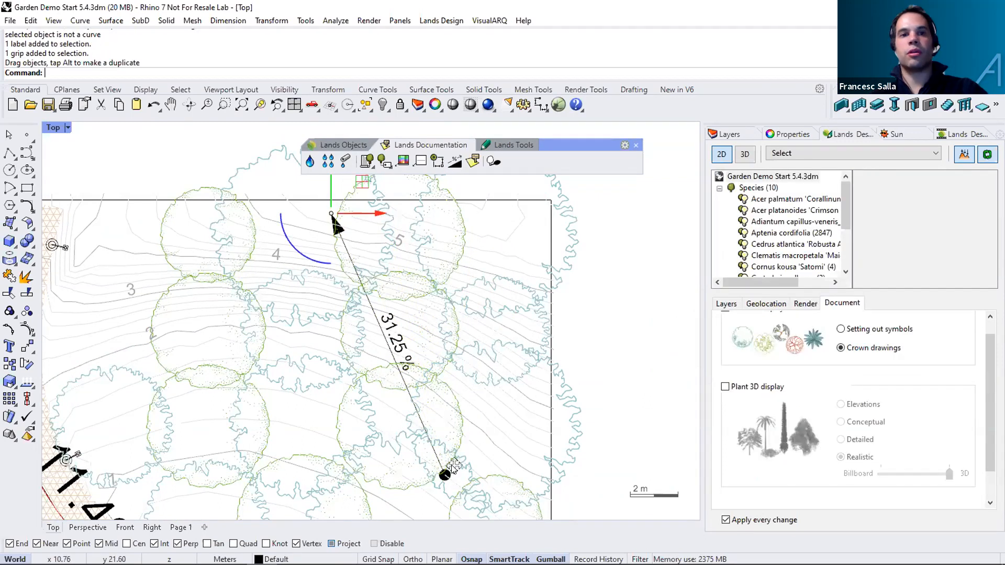
click(375, 466)
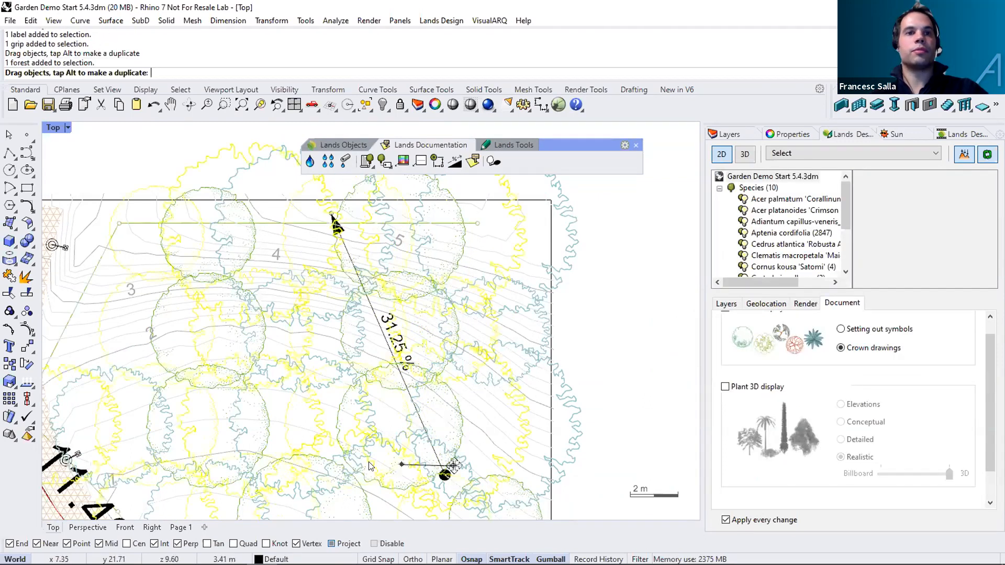
drag(369, 466, 370, 465)
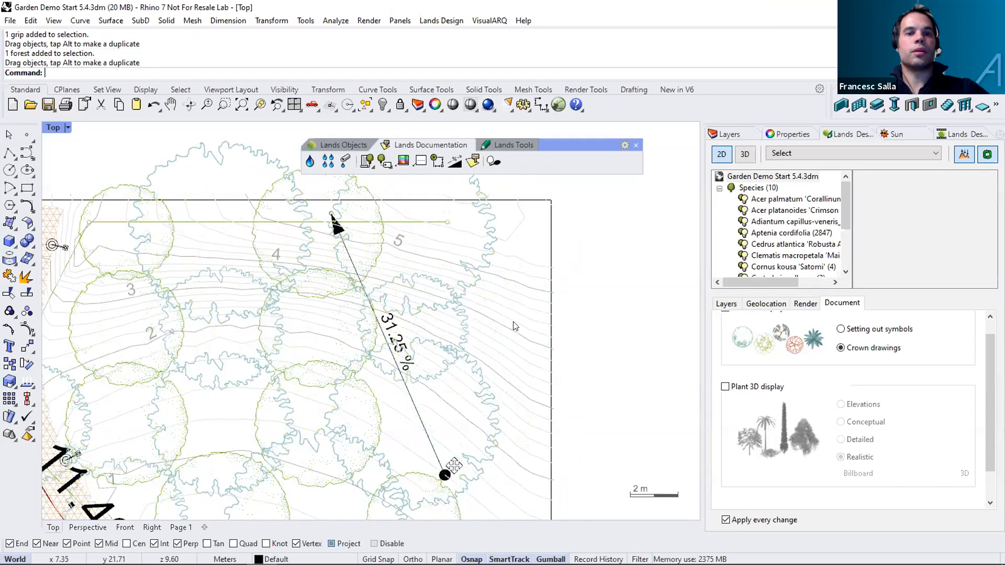
key(ctrl+z)
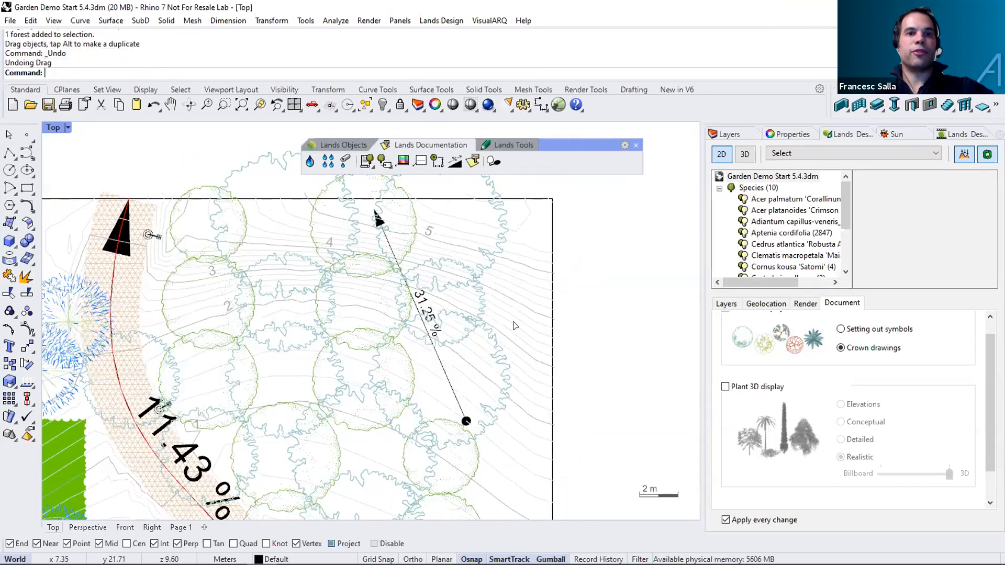
click(513, 326)
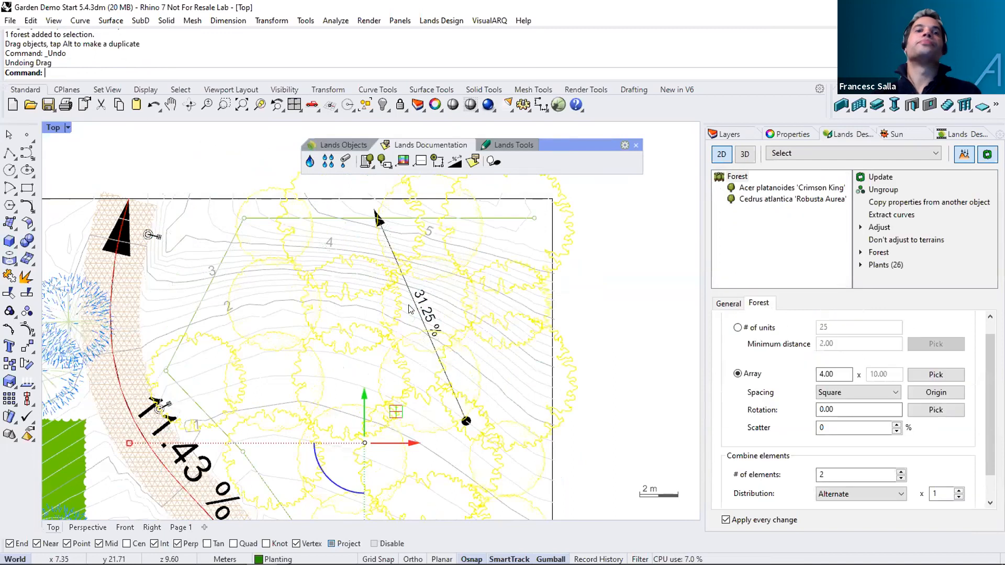
Set the text height of the slope label along the winding garden path to 0.5 and deselect the label.
scroll(207, 379, down, 4)
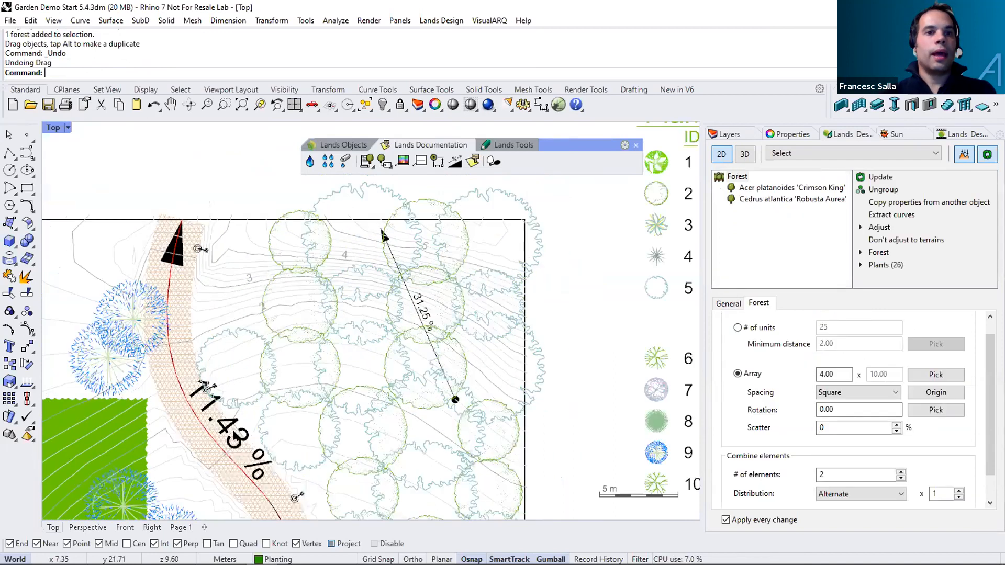
scroll(263, 404, up, 1)
scroll(278, 401, up, 4)
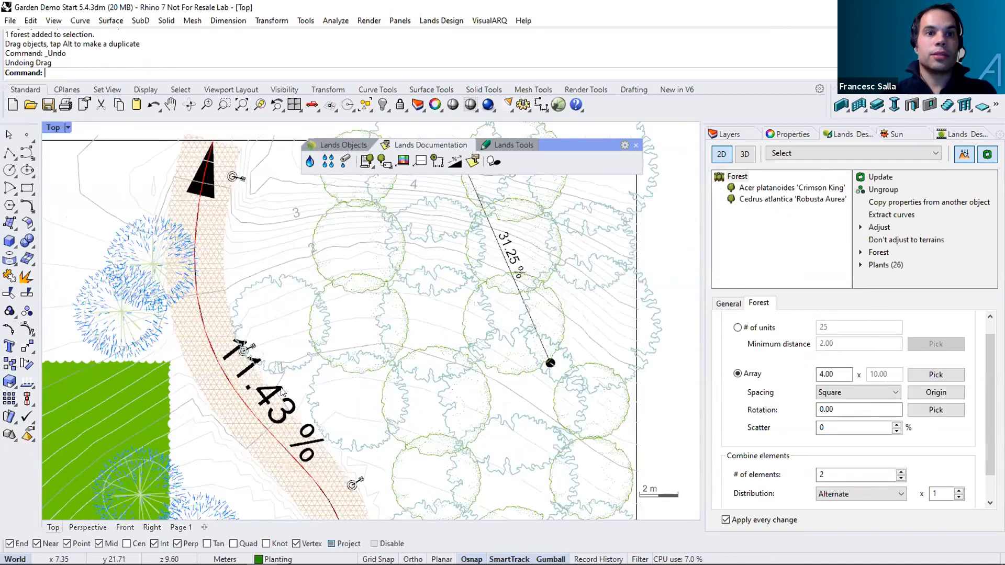
click(318, 417)
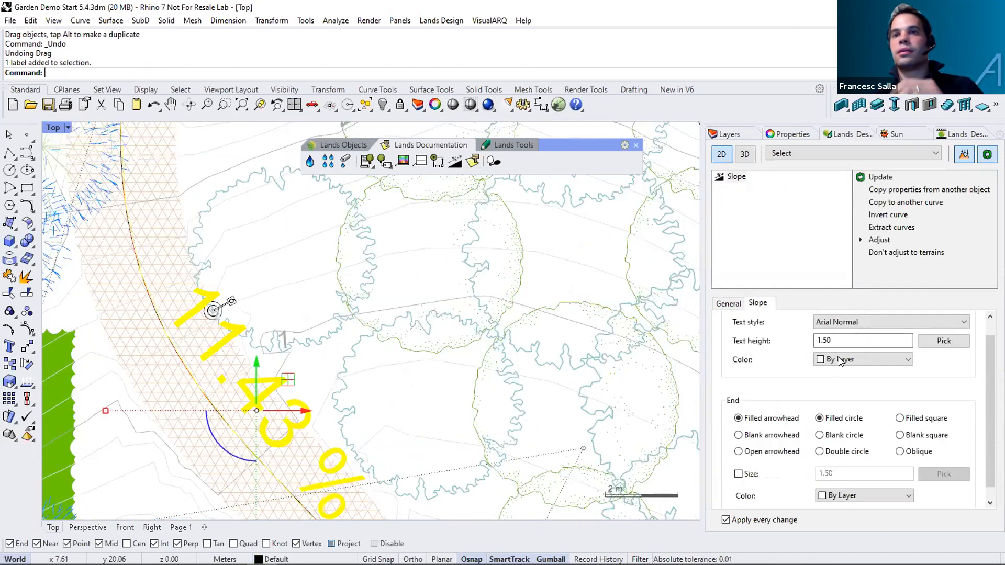
double_click(837, 341)
text(.)
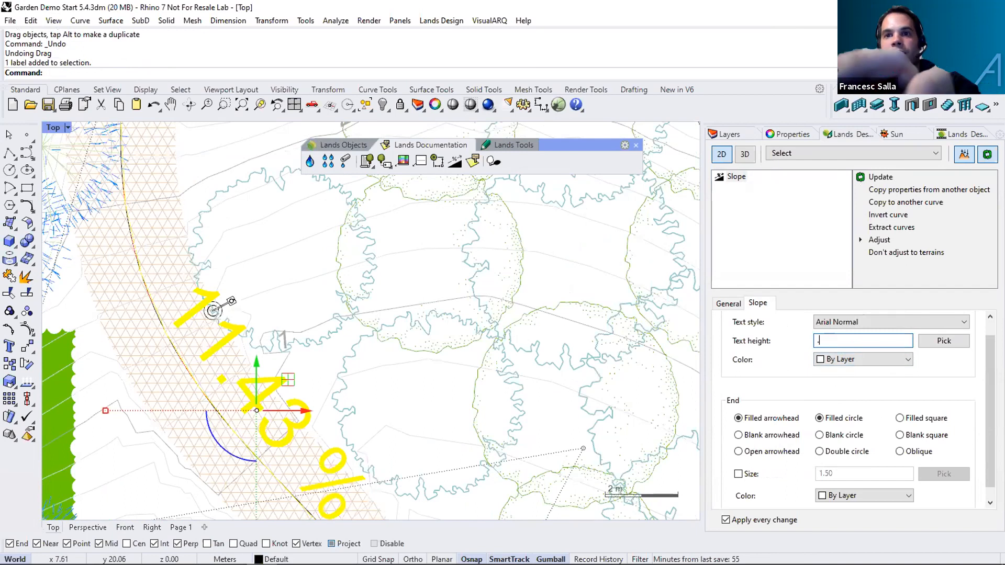
text(5)
key(Tab)
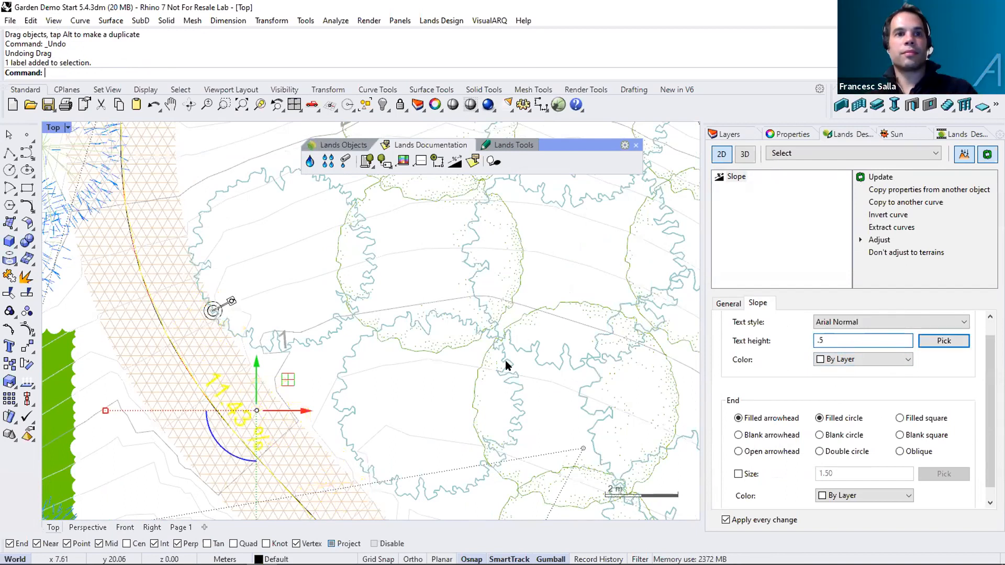
scroll(455, 360, down, 1)
scroll(419, 282, down, 1)
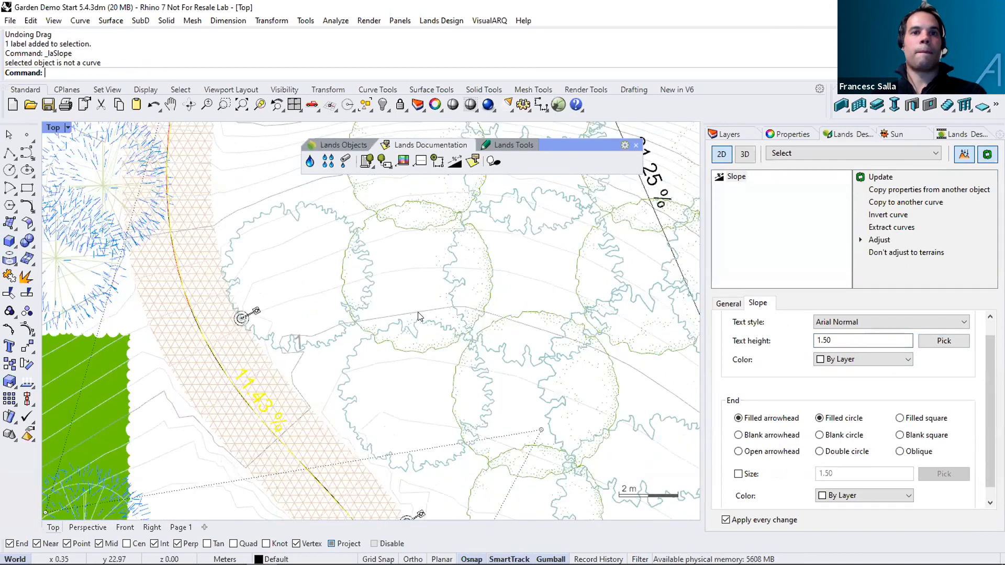
scroll(418, 312, down, 3)
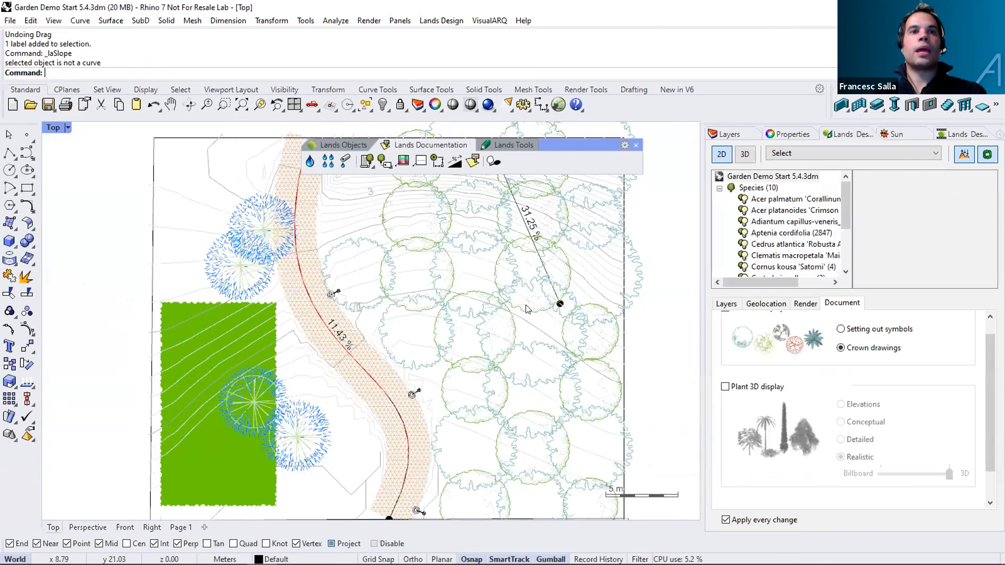
right_drag(417, 322, 366, 243)
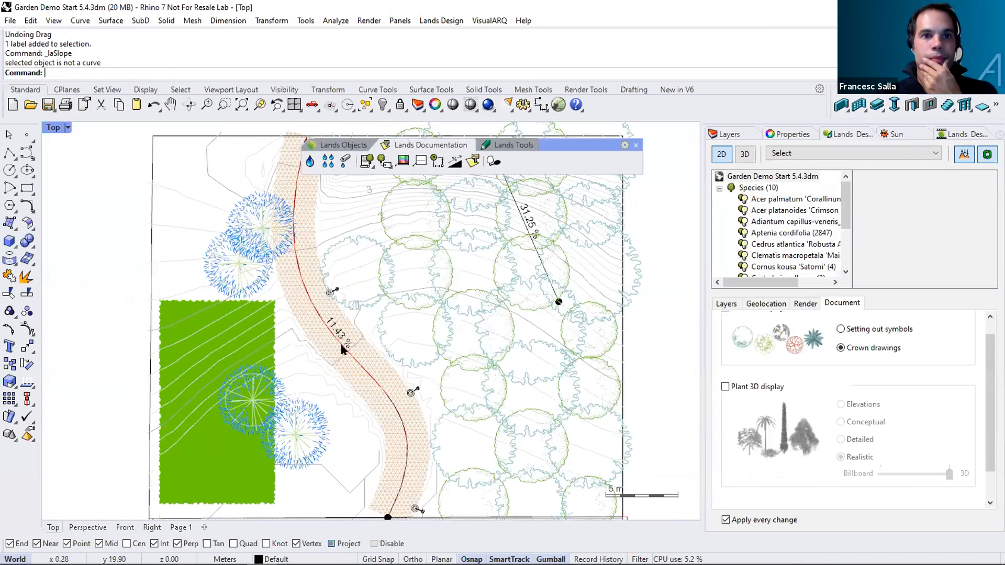
Start a Lands dimension and place a new coordinate origin at the lower left corner of the garden plot.
click(437, 164)
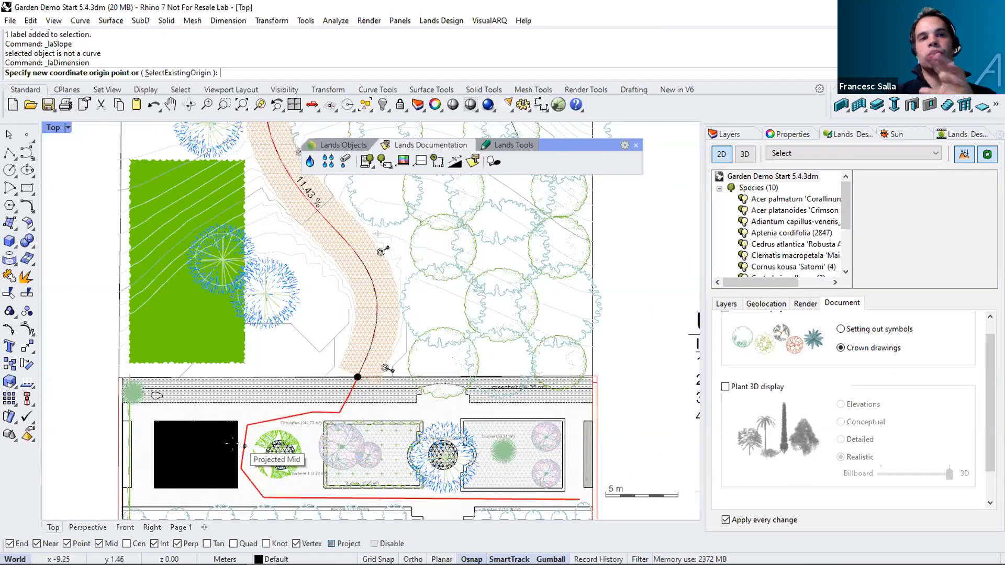
right_drag(279, 356, 290, 340)
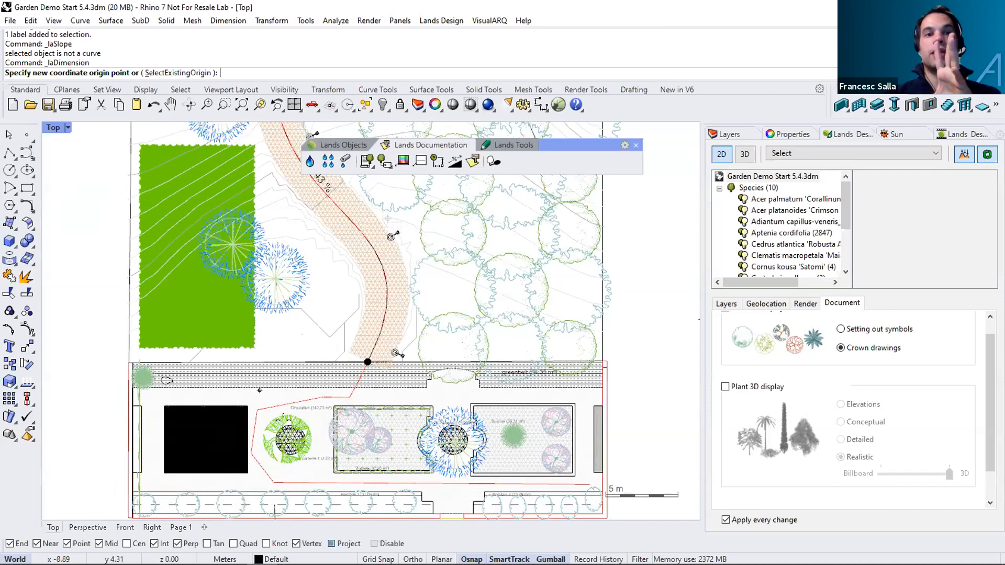
right_drag(259, 390, 292, 345)
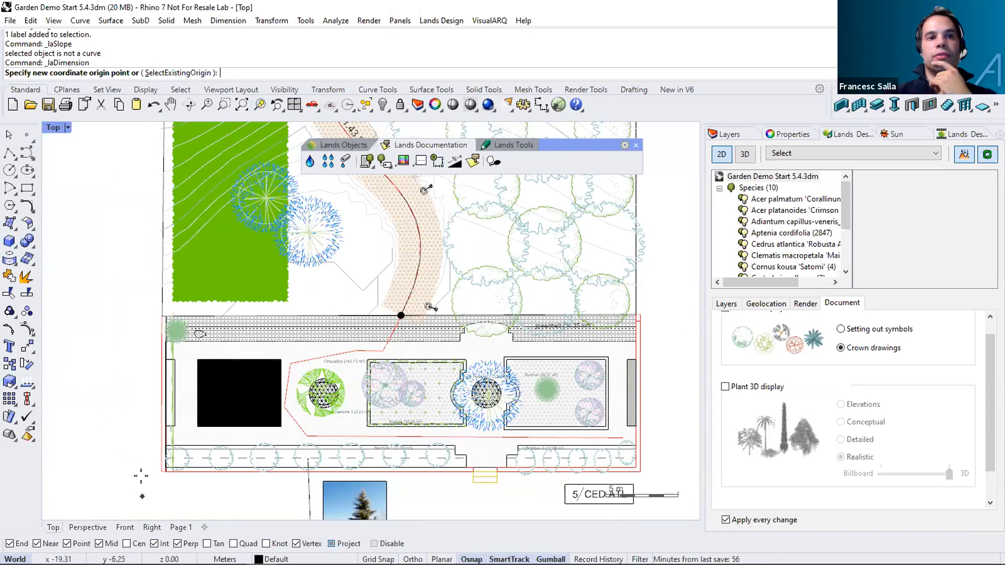
scroll(142, 476, up, 2)
scroll(159, 462, up, 2)
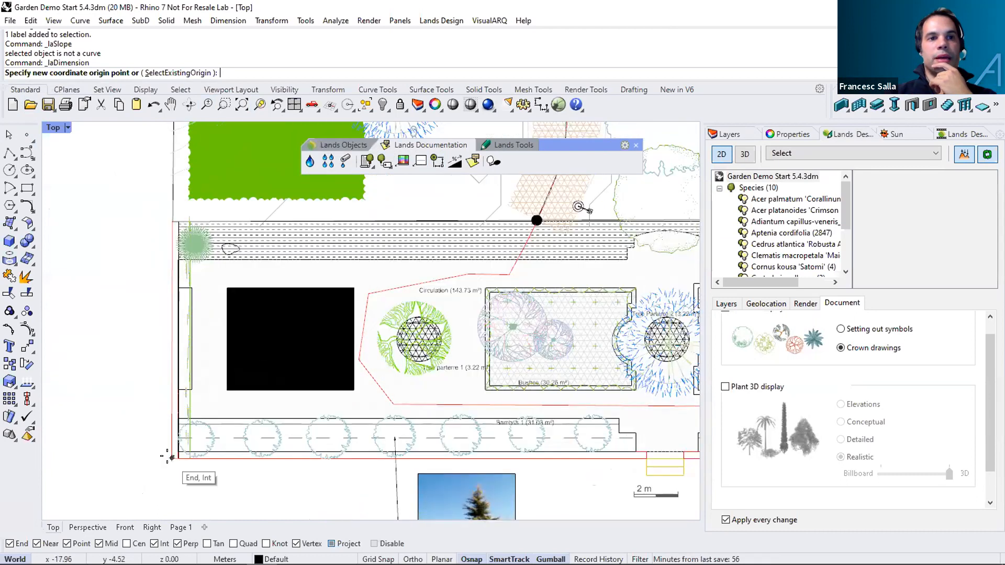
click(168, 459)
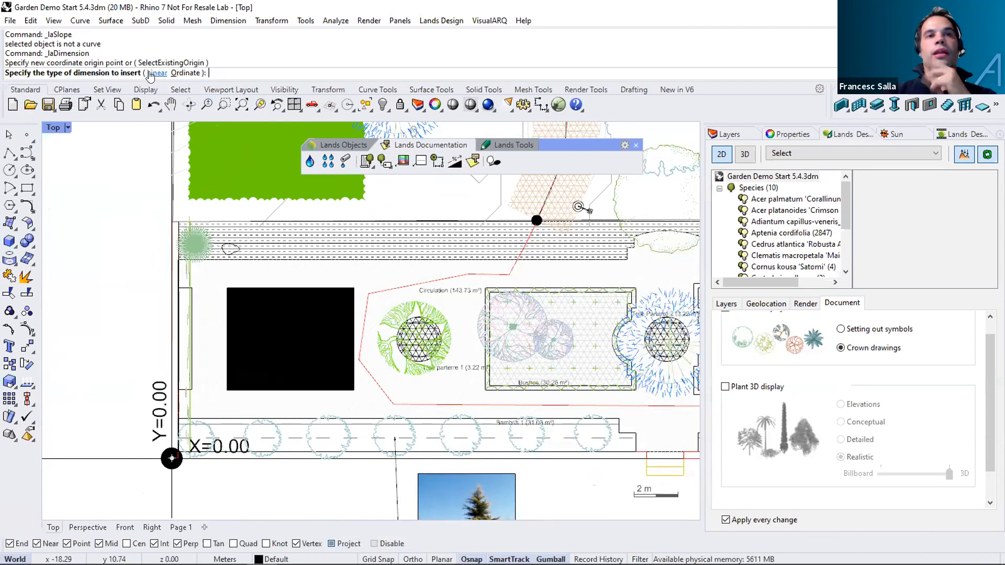
Insert an ordinate dimension for the single green plant on the round parterre beside the black rectangle.
click(185, 73)
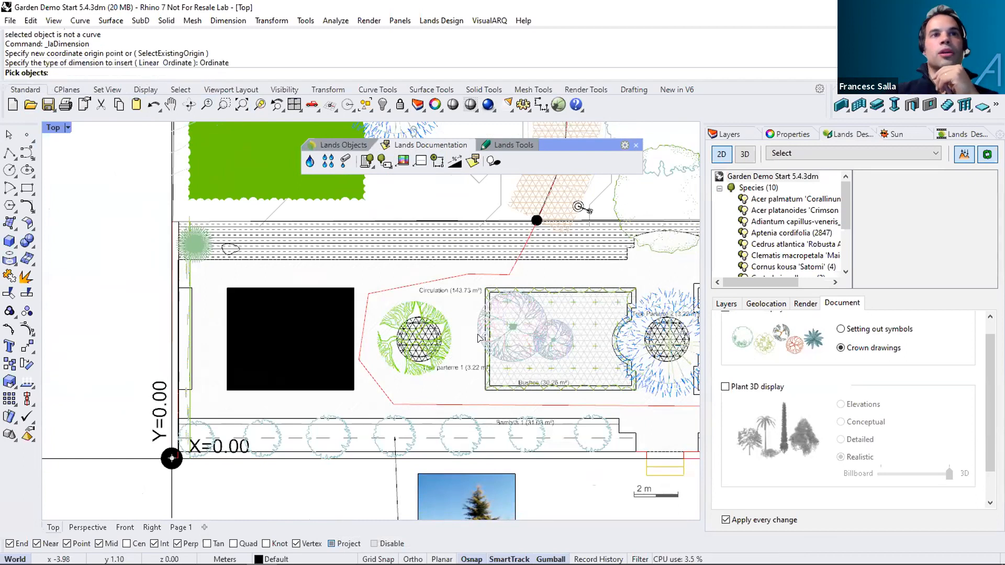
click(446, 351)
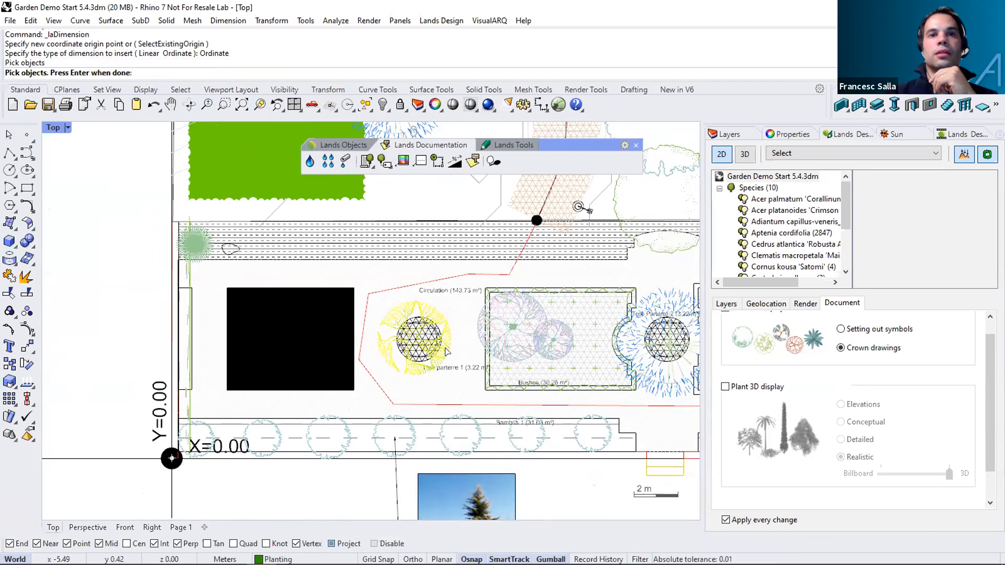
key(Return)
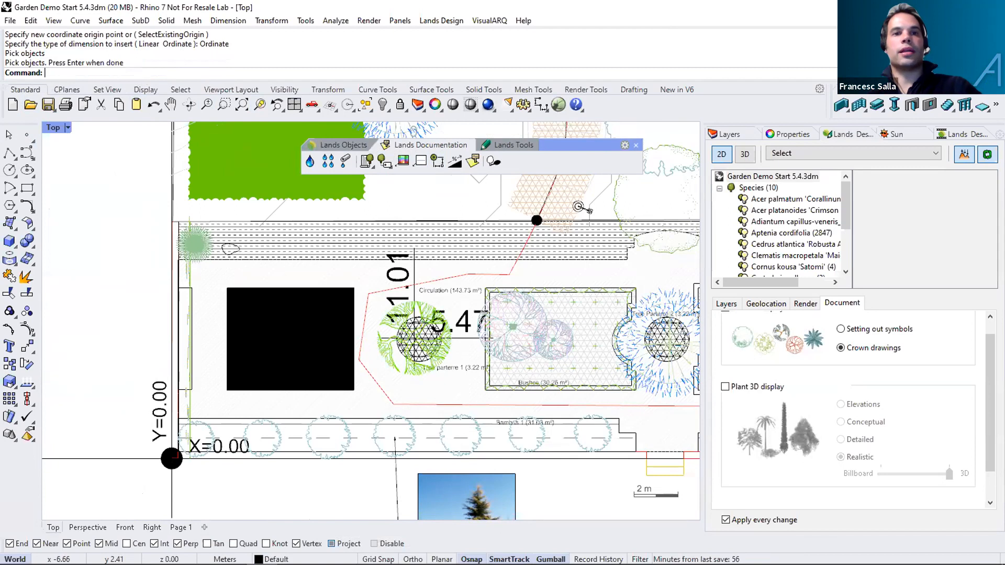
Move the dimensioned plant down to the lower hedge, across to the black rectangle and back onto its round parterre.
click(438, 358)
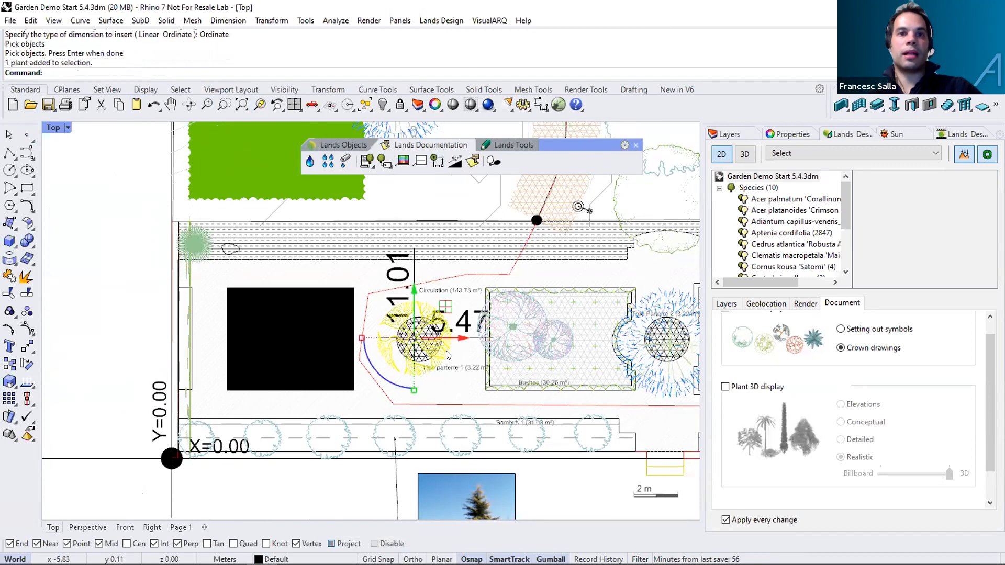
drag(421, 346, 420, 355)
drag(456, 418, 473, 436)
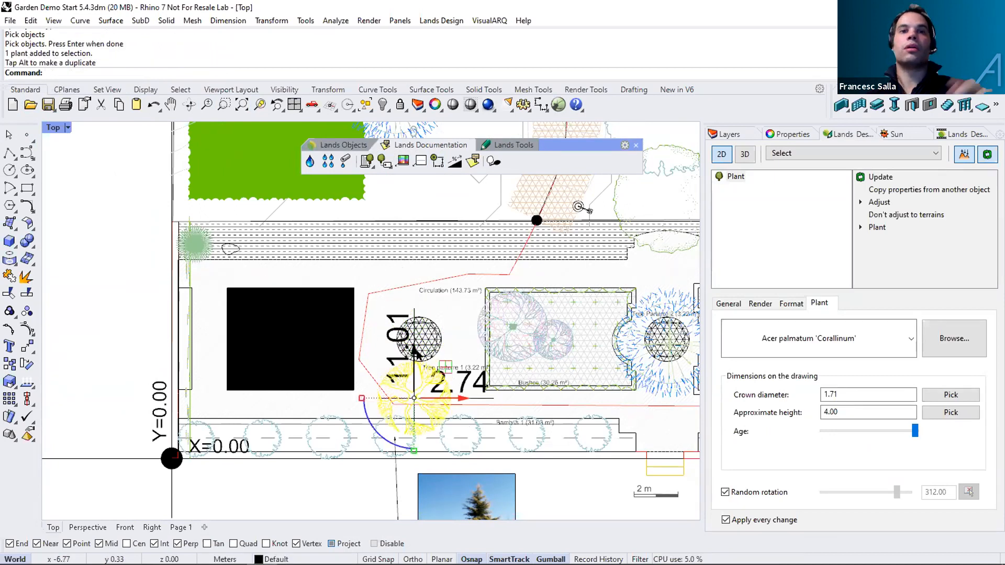
mouse_move(421, 399)
mouse_down()
mouse_move(427, 420)
mouse_move(423, 395)
mouse_up()
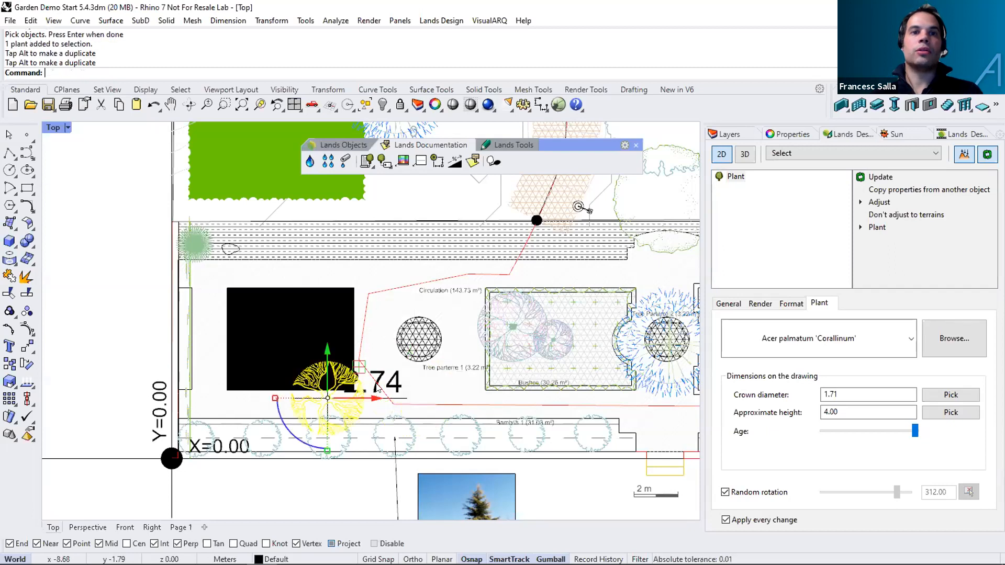
drag(361, 367, 414, 349)
drag(449, 321, 449, 318)
Change both the abscissa and ordinate axes of the coordinate origin to finite segments.
click(173, 472)
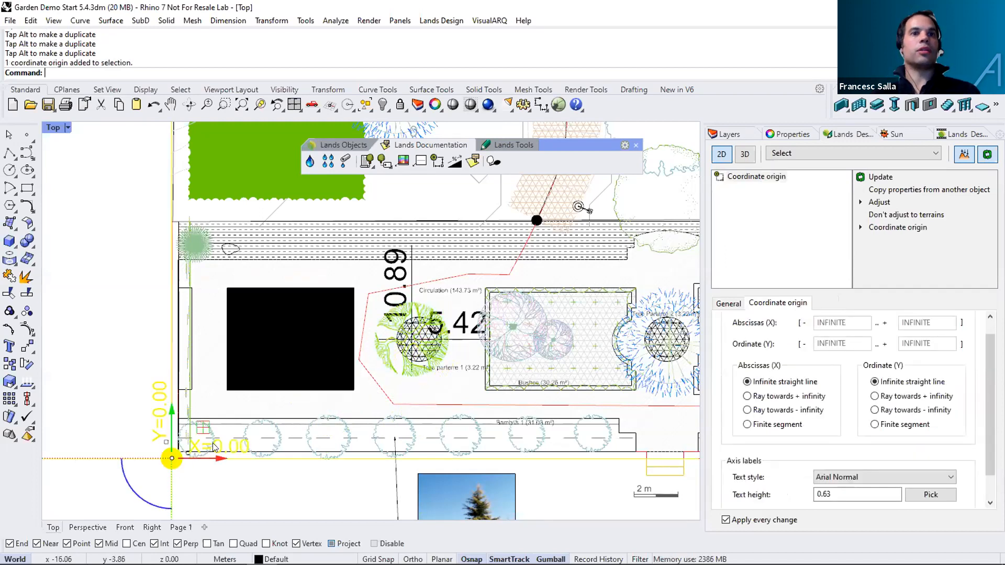
scroll(214, 447, down, 2)
click(746, 382)
click(746, 423)
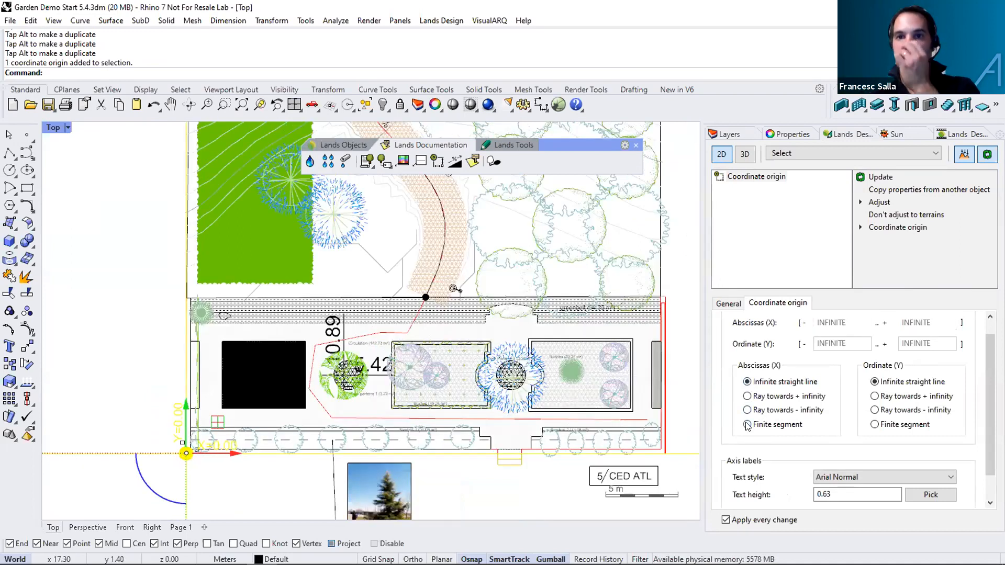
click(875, 424)
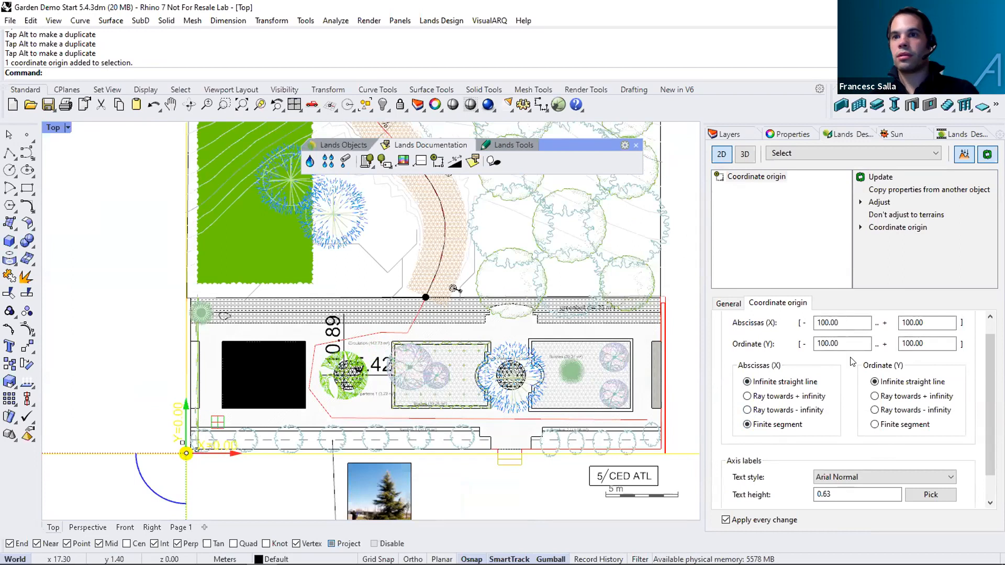
Set the negative and positive limits of both coordinate origin axes to 1 and deselect the origin.
double_click(854, 326)
text(1)
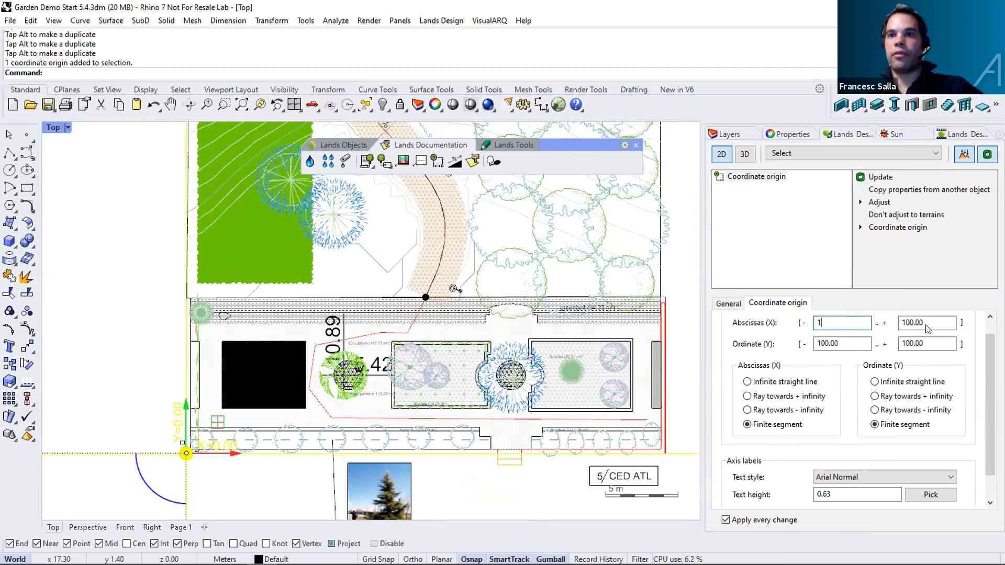
click(936, 324)
drag(936, 324, 889, 322)
text(1)
click(831, 346)
double_click(837, 343)
text(1)
drag(936, 344, 886, 342)
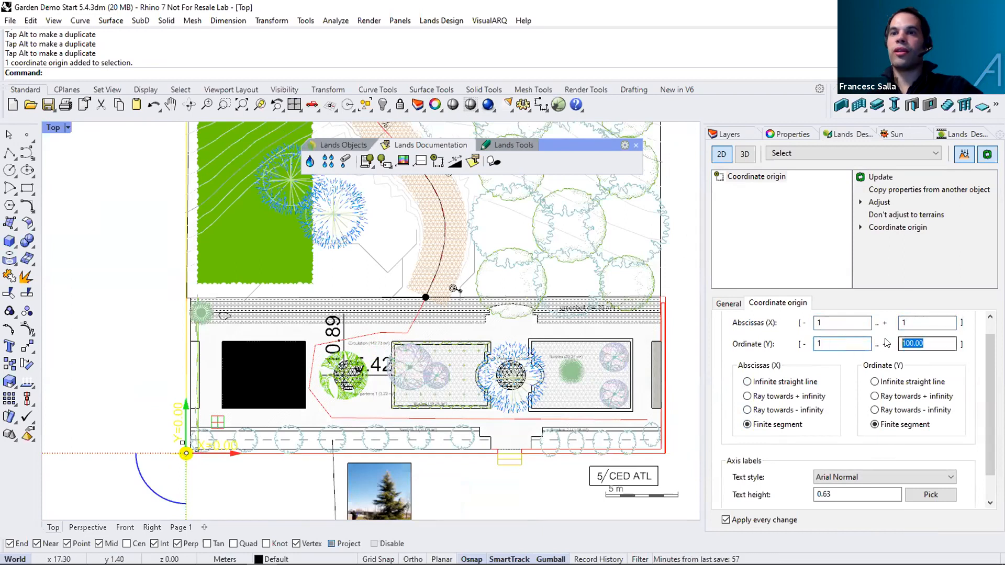
text(1)
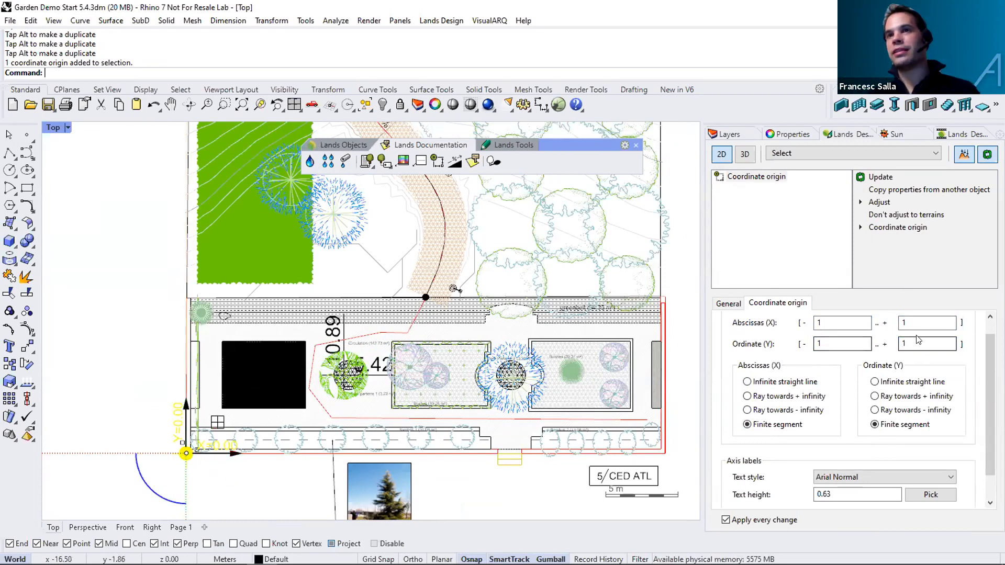
click(149, 356)
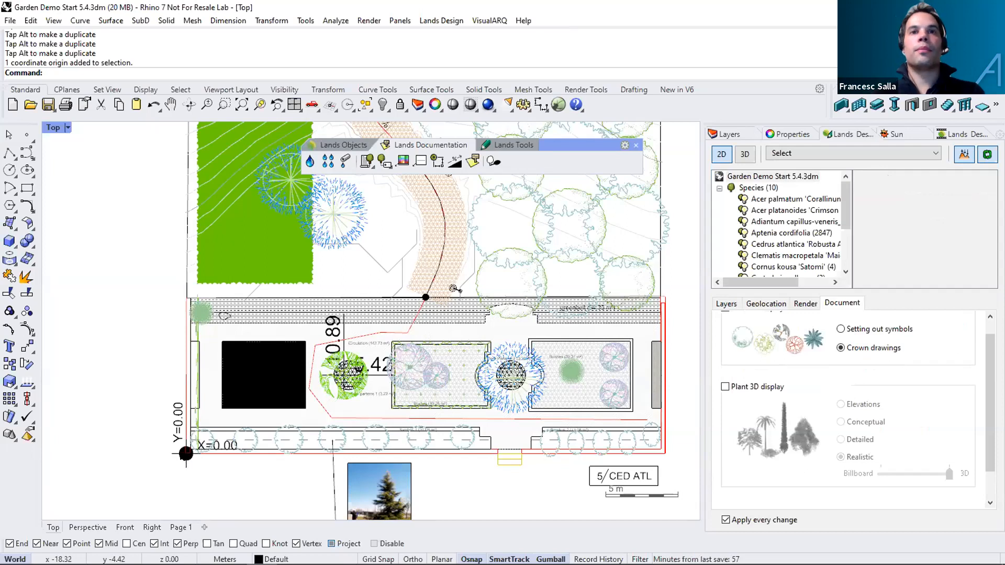
Generate plant shadows for all plants in the garden plan.
right_drag(382, 314, 355, 393)
scroll(478, 161, down, 1)
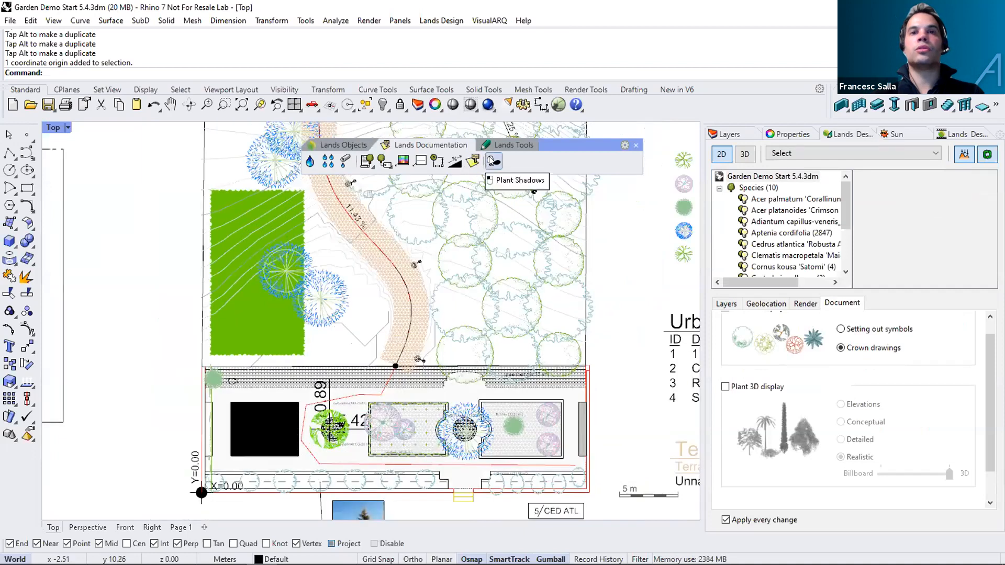
click(493, 161)
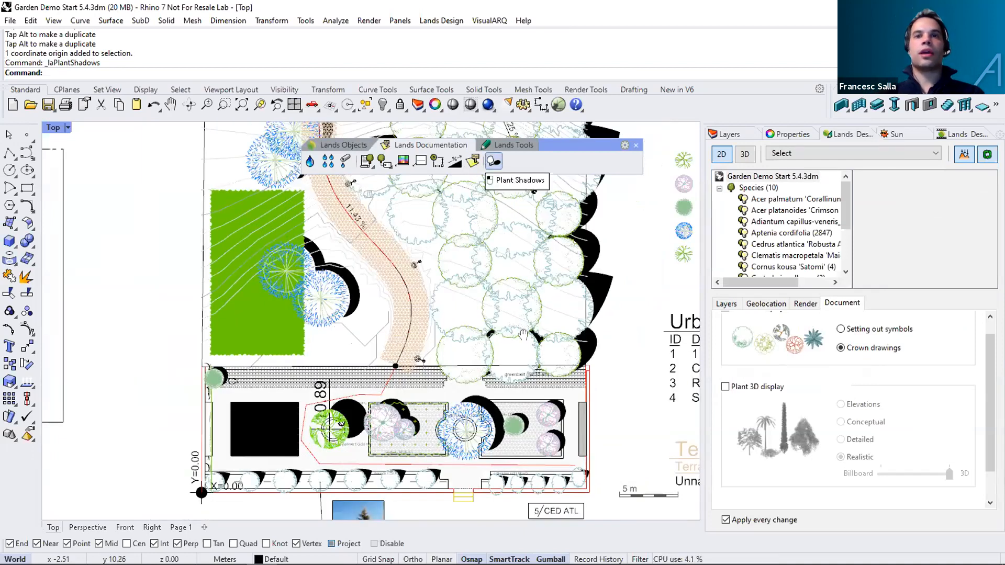
right_drag(514, 362, 508, 357)
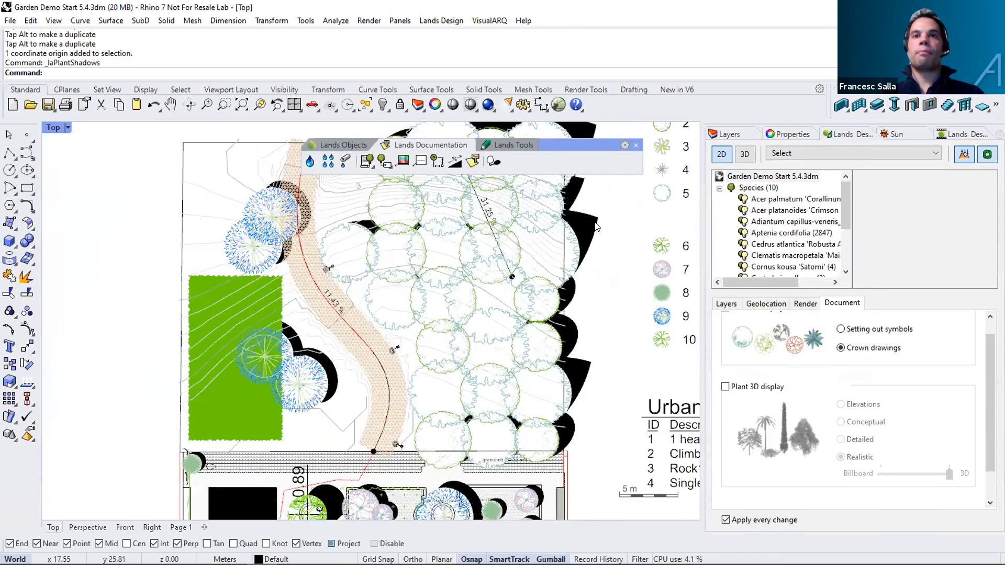
Select the plant shadows and set their sun direction close to west and the sun height to about a third of its range.
click(595, 227)
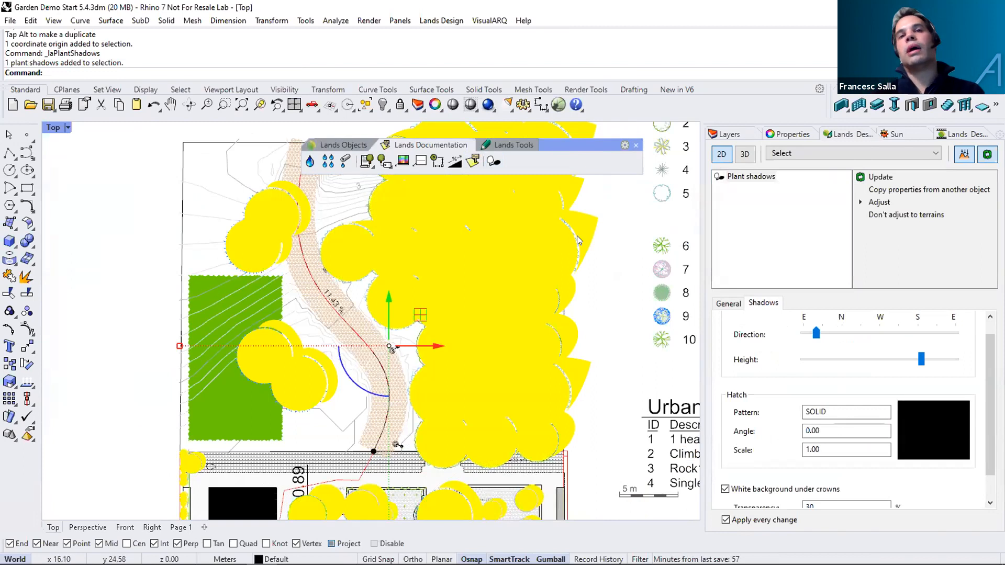
drag(816, 333, 876, 337)
drag(921, 359, 855, 360)
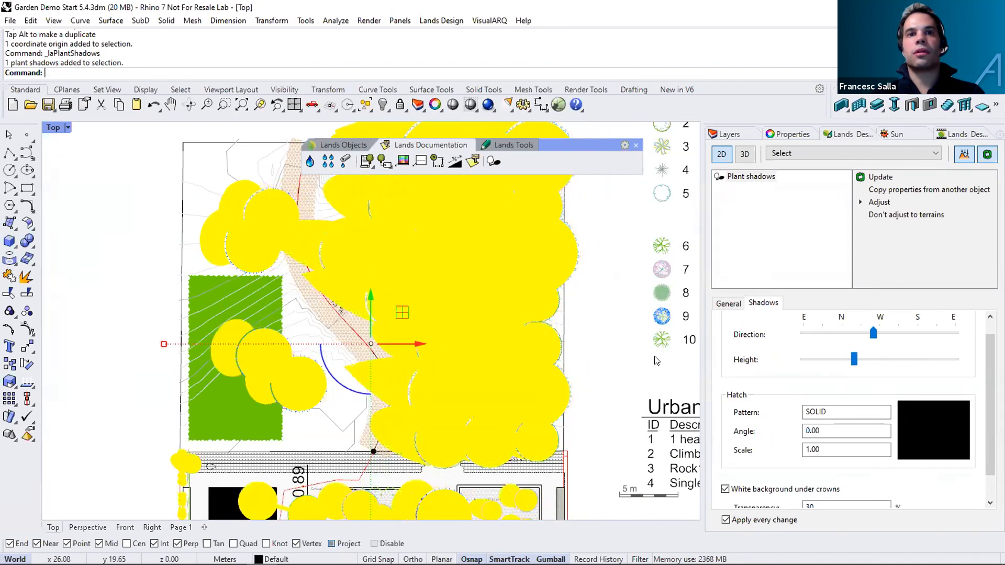
Change the plant shadows' hatch to the Single pattern with a scale of 0.2 and deselect them.
click(920, 421)
click(585, 197)
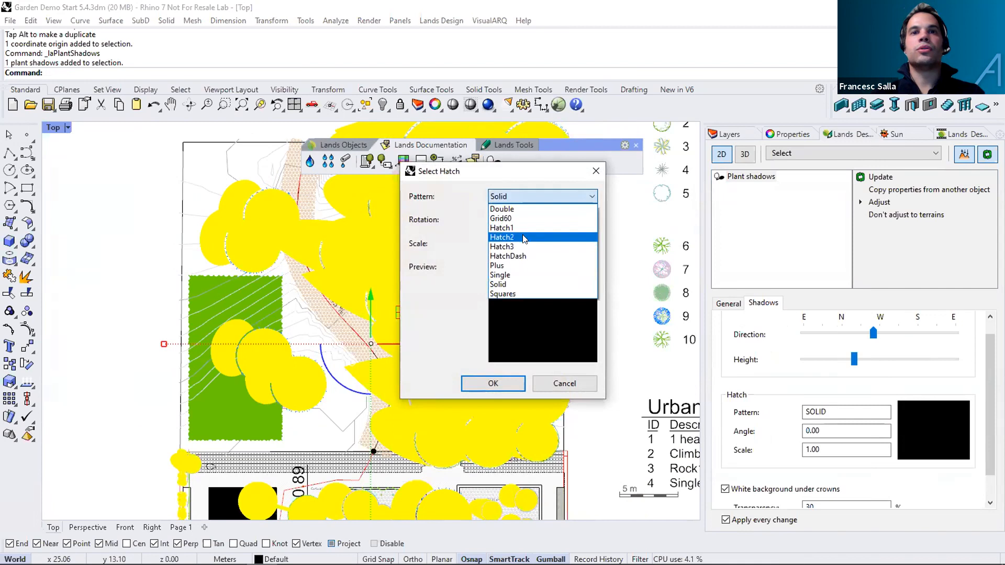
click(517, 275)
drag(516, 241, 451, 241)
text(')
key(BackSpace)
text(0.2)
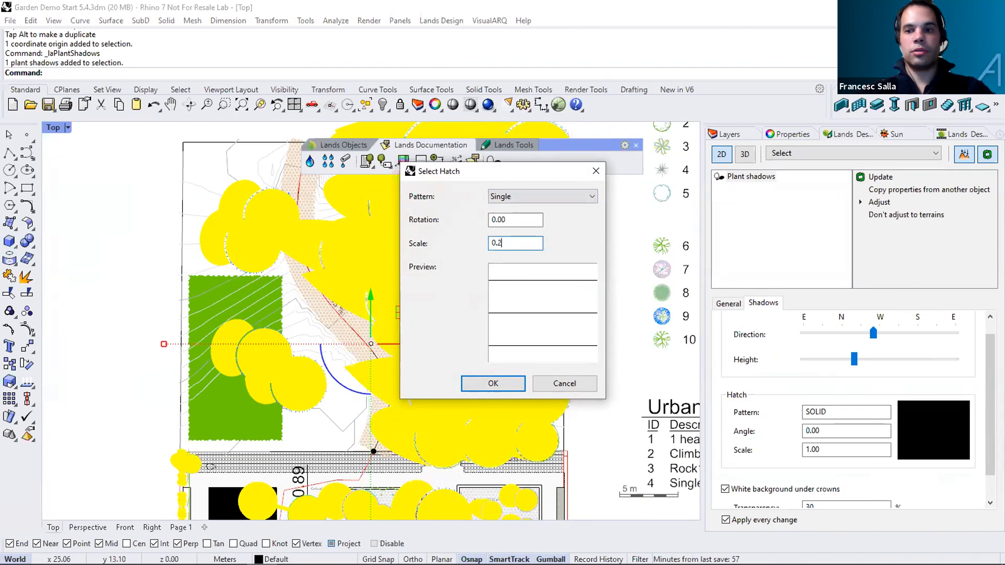
key(Return)
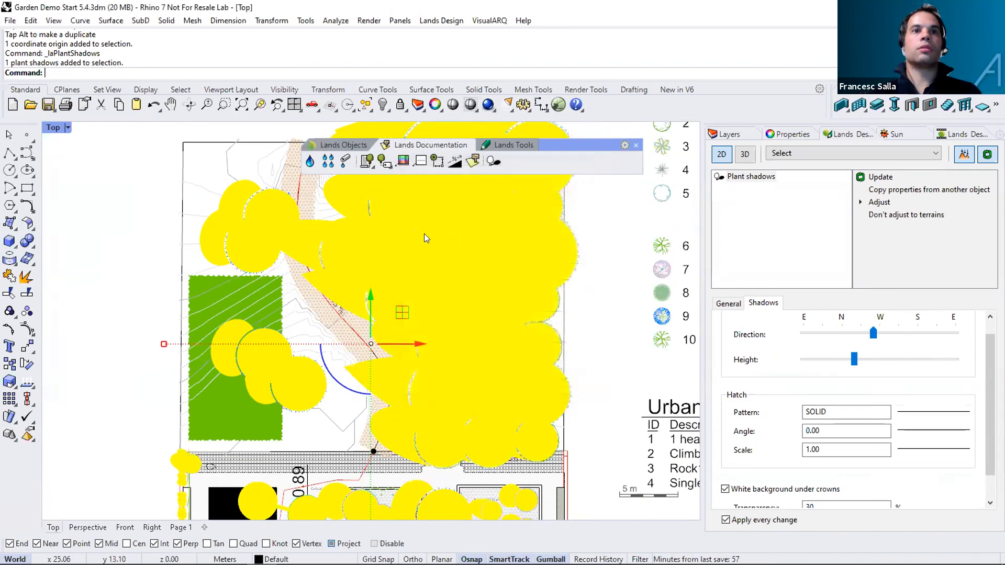
key(Escape)
right_drag(365, 269, 346, 341)
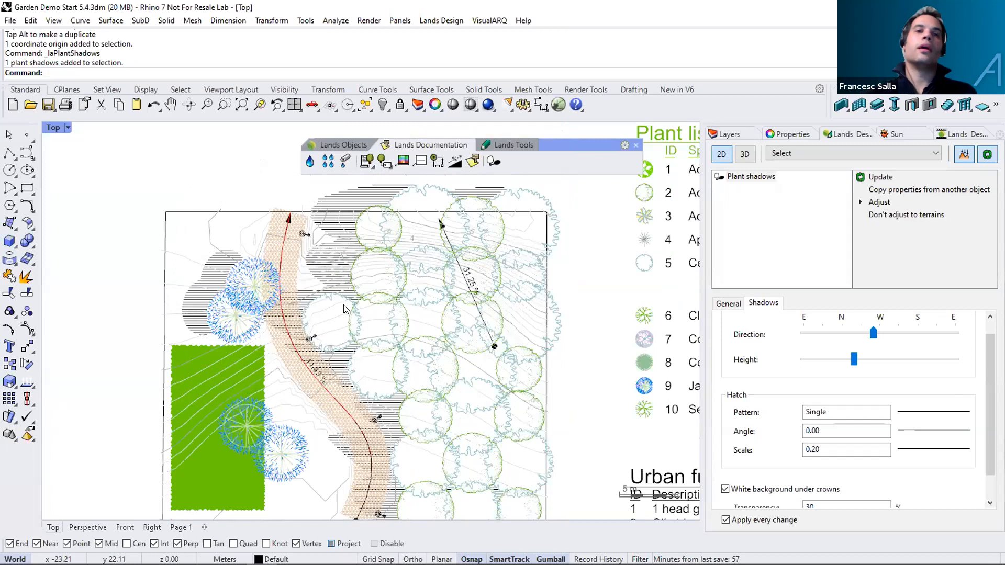
Select the plant shadows again and set their hatch rotation to 45.
click(388, 186)
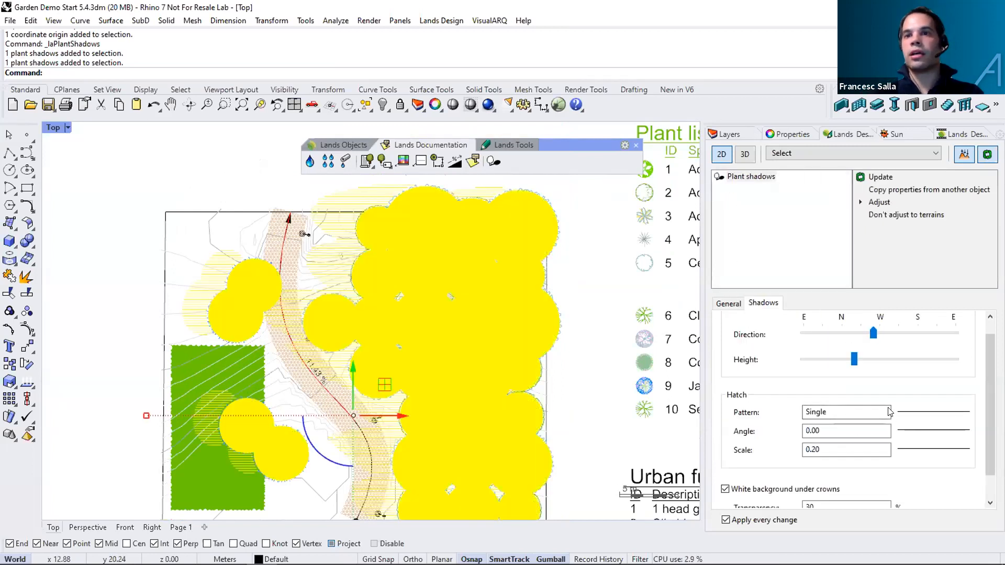
scroll(820, 442, down, 1)
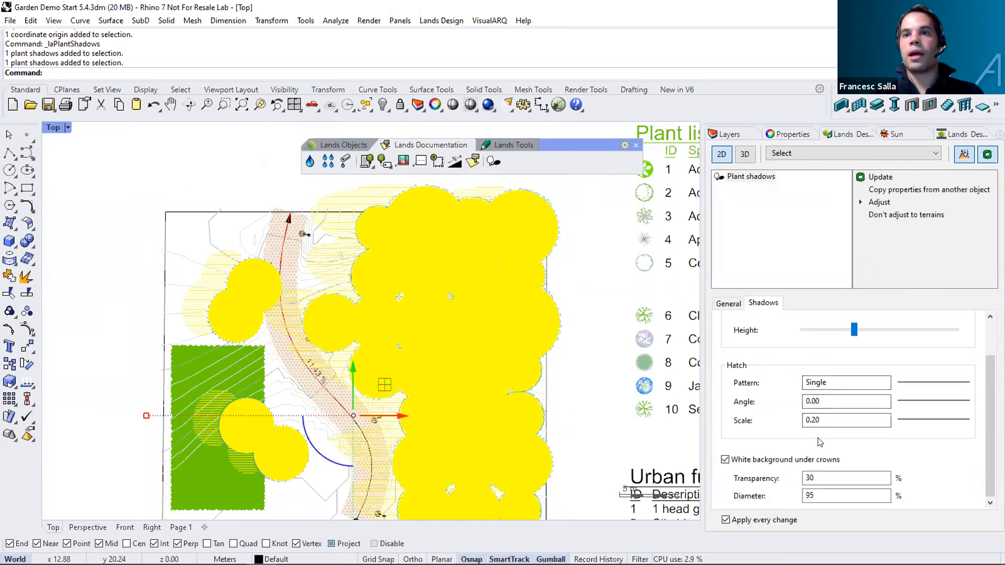
scroll(820, 442, up, 2)
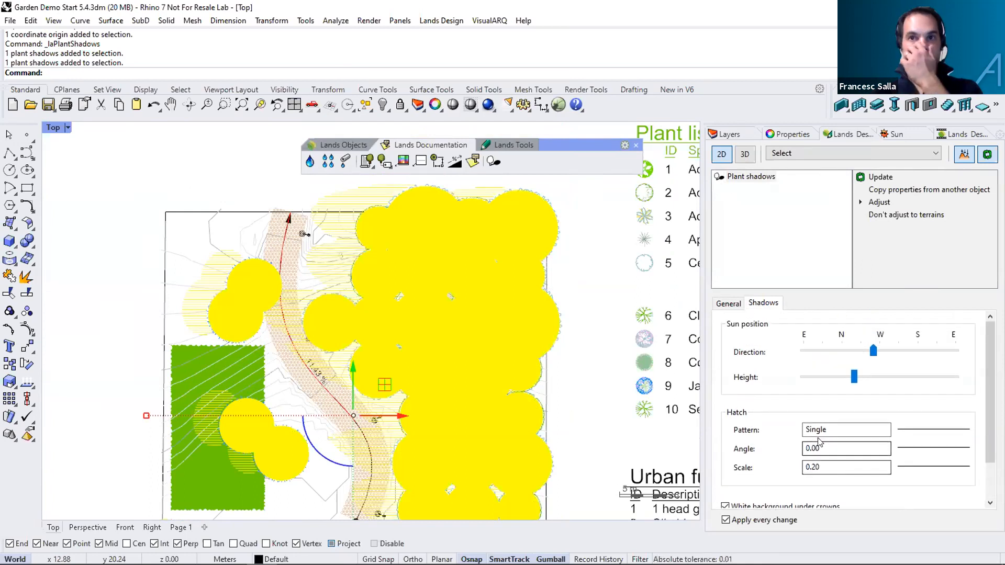
click(939, 451)
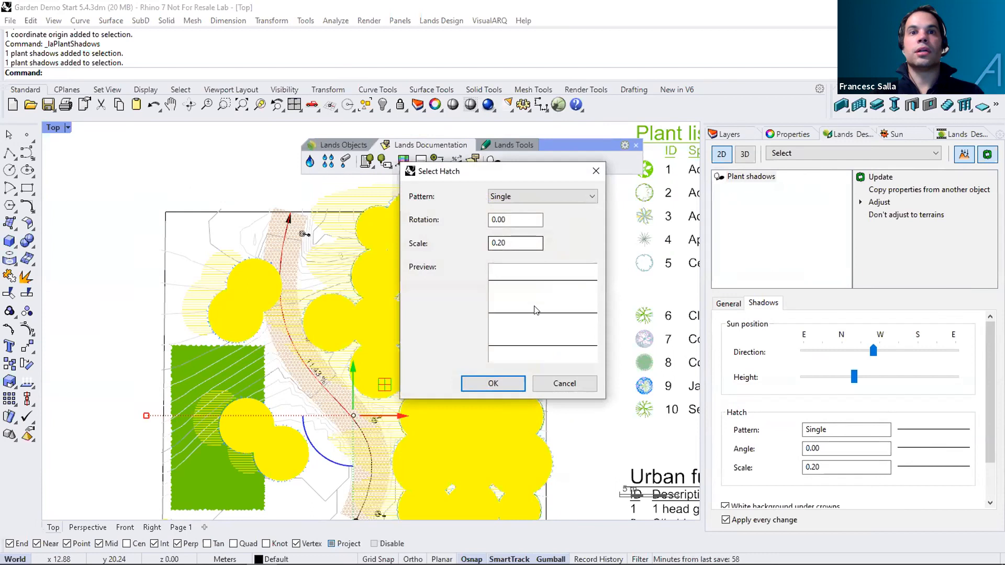
click(512, 219)
double_click(512, 220)
text(45)
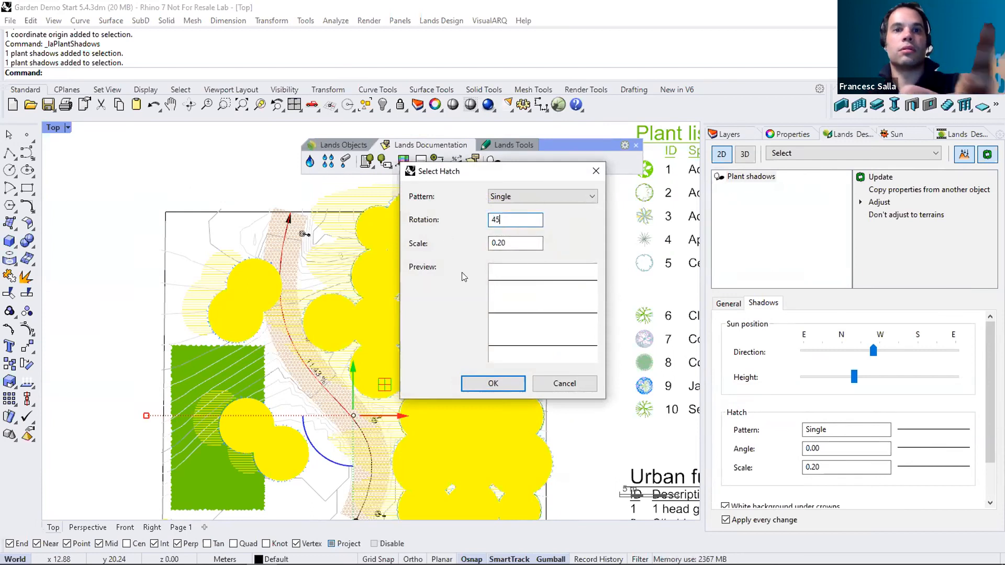
click(483, 381)
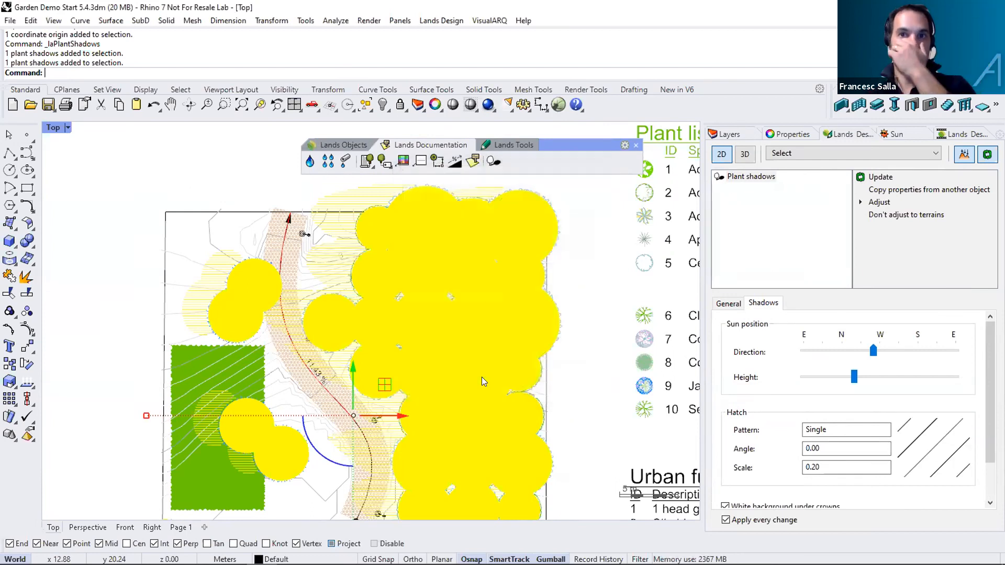
Change the plant shadows' color to Gray and deselect them.
click(728, 303)
click(824, 345)
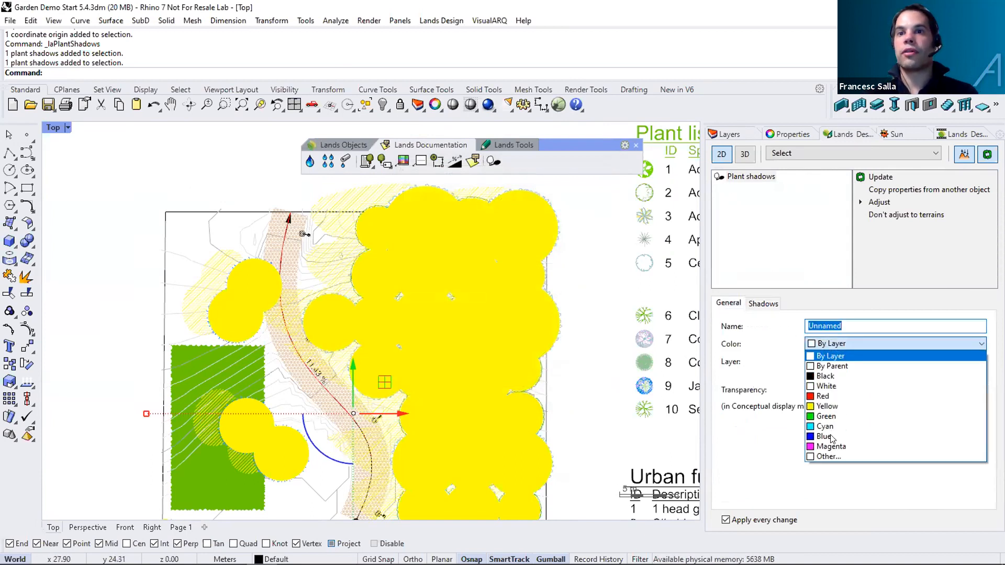
click(831, 459)
click(370, 204)
click(393, 340)
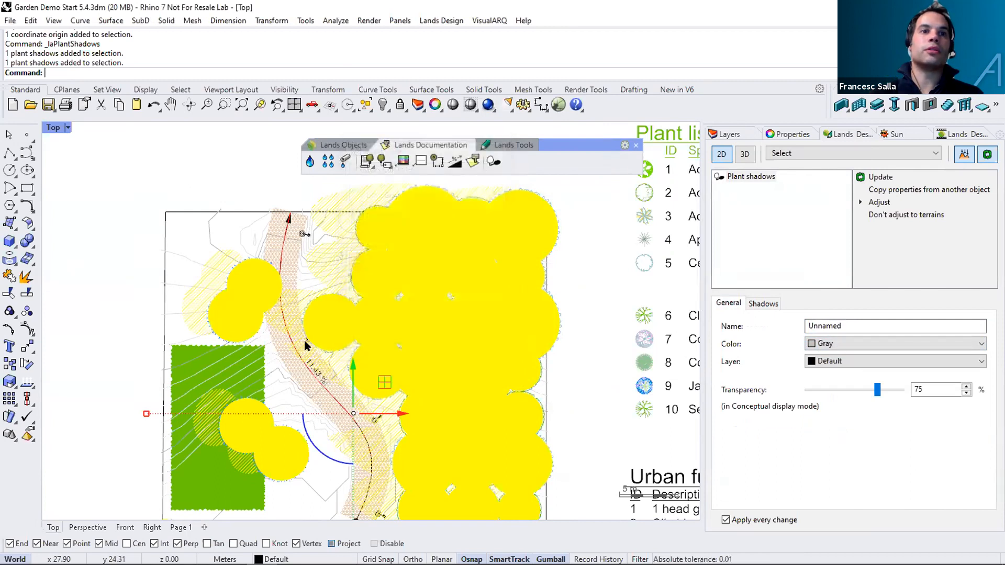
click(370, 360)
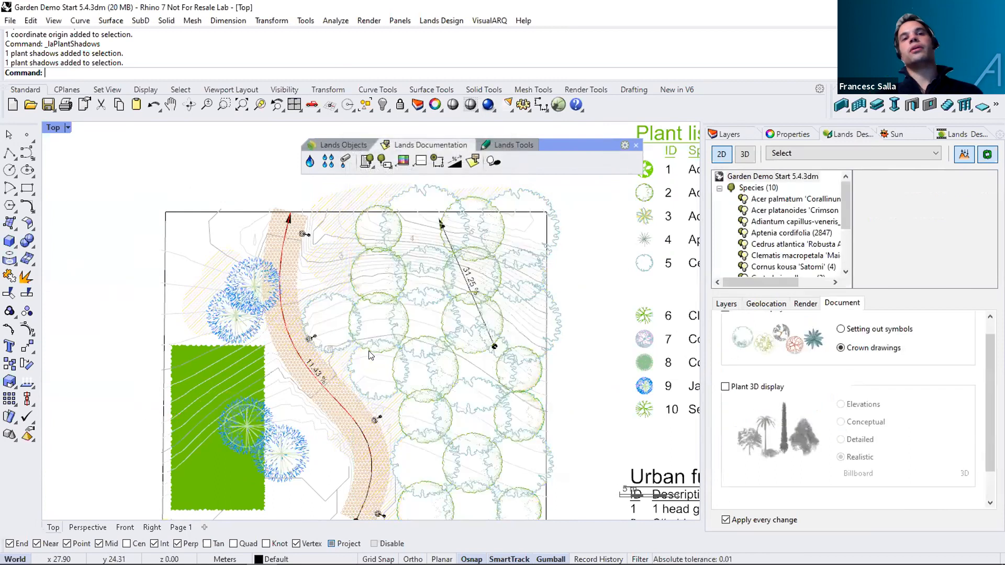
Turn on the sun with the top view in realistic display and show its position, date, time and location settings.
scroll(385, 338, down, 2)
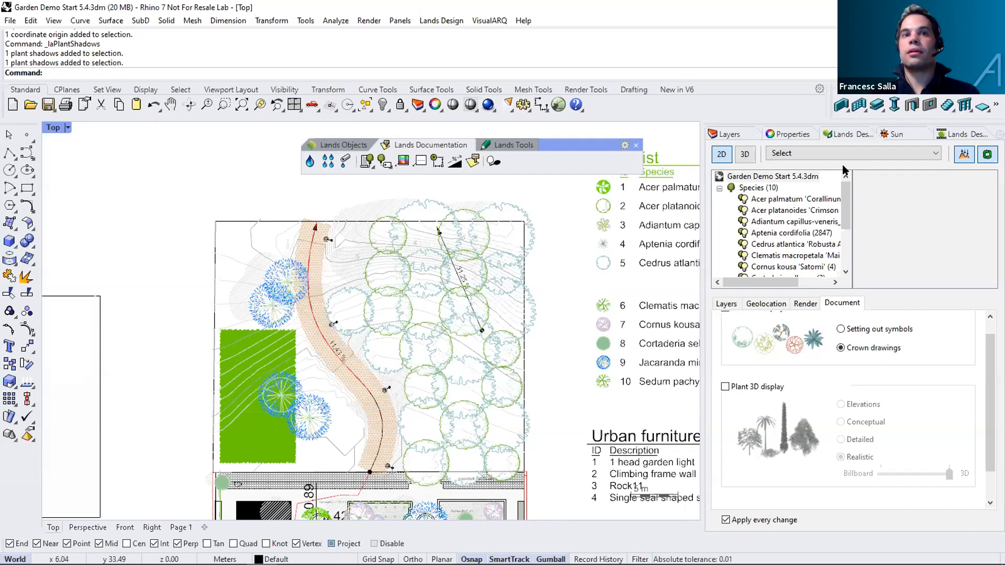
click(894, 134)
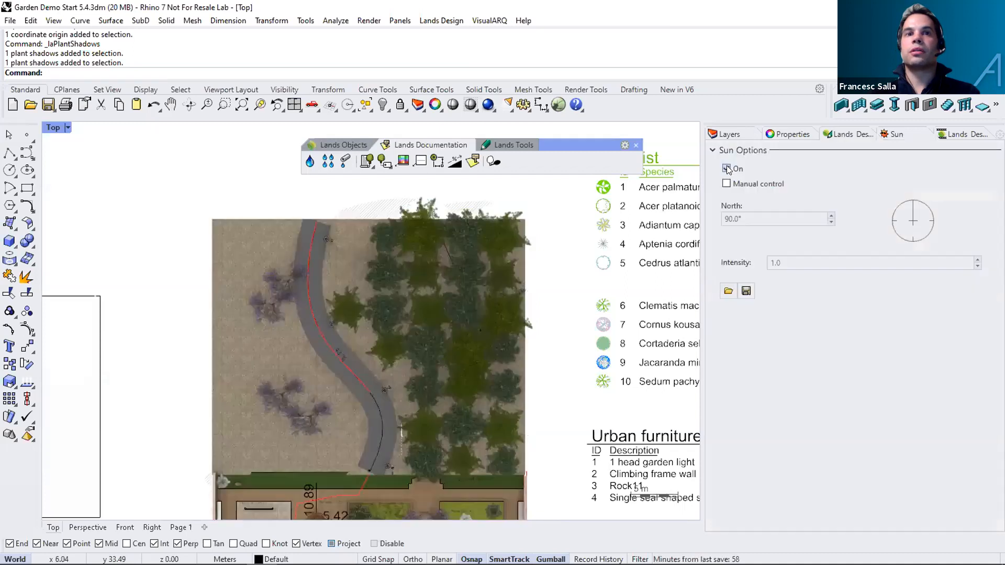
click(727, 168)
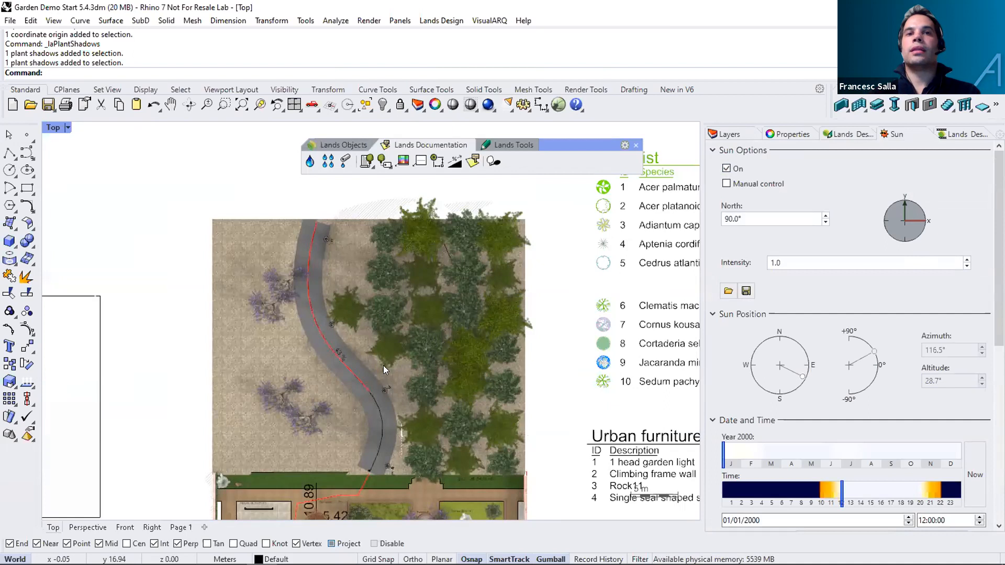
scroll(853, 340, down, 2)
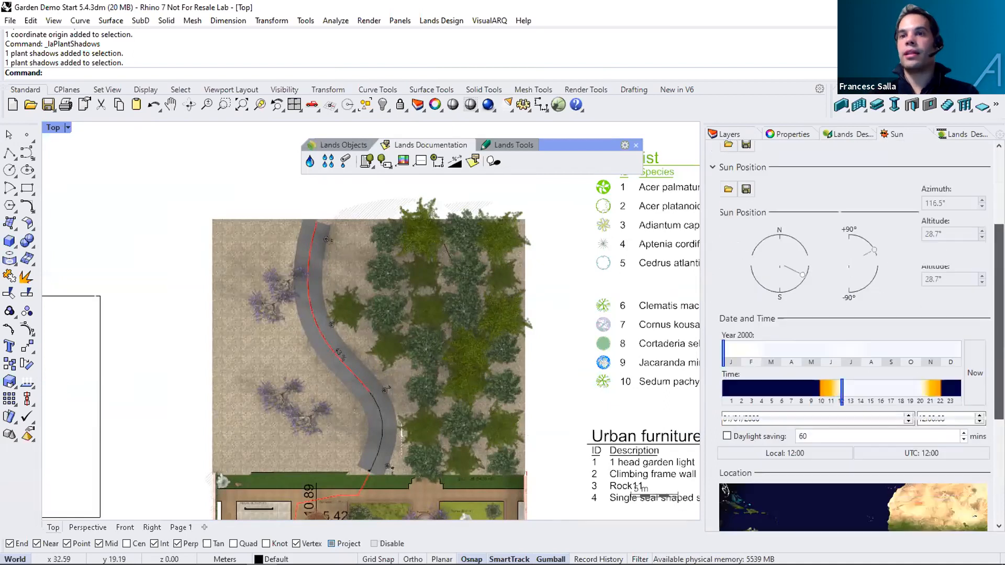
scroll(853, 366, down, 2)
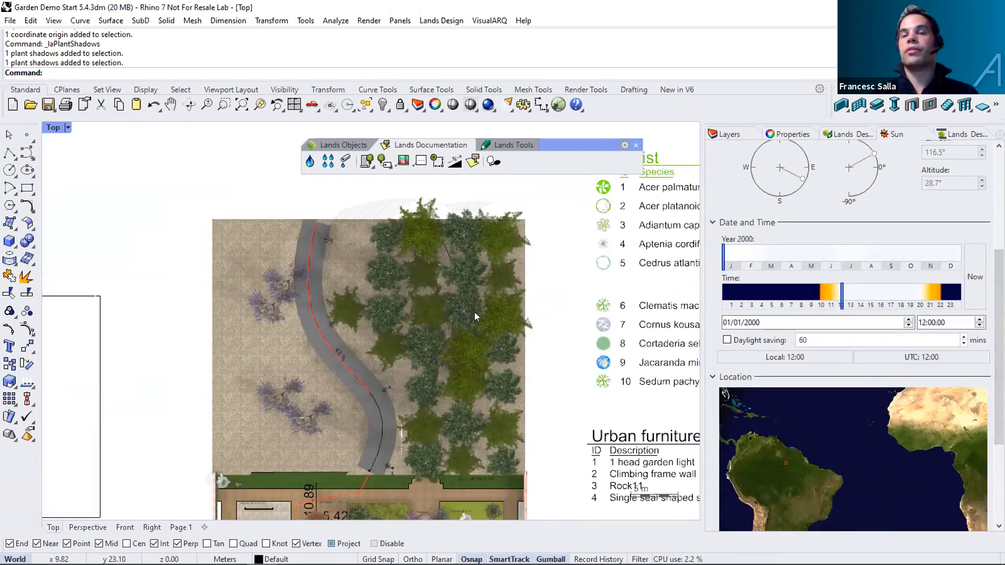
drag(998, 367, 999, 343)
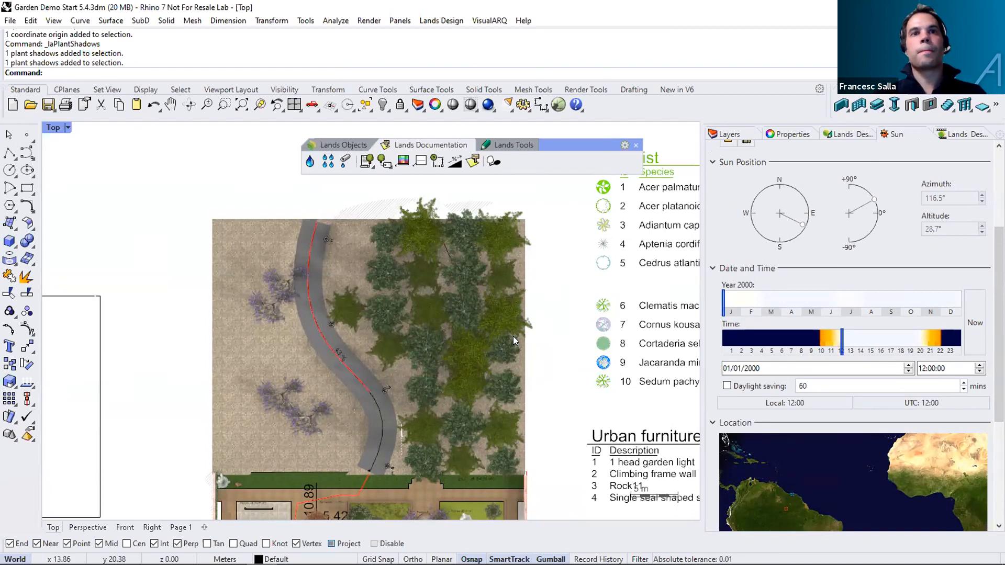
click(508, 147)
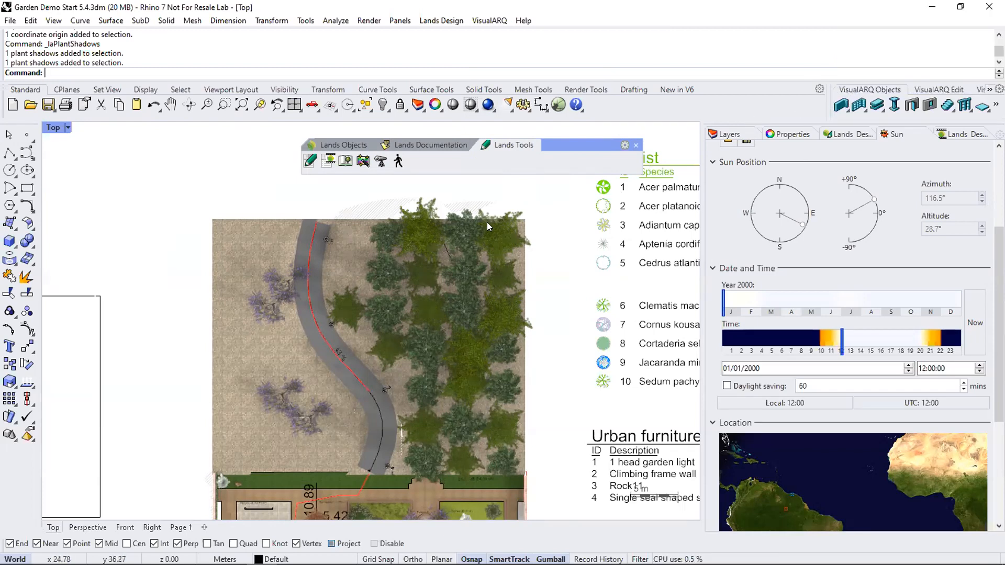
click(375, 209)
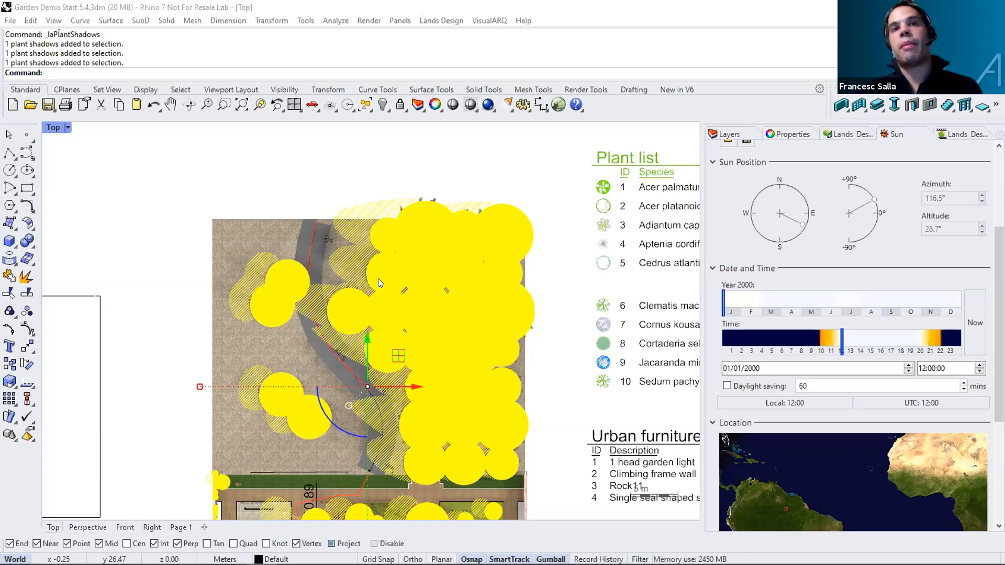
middle_click(493, 167)
key(Delete)
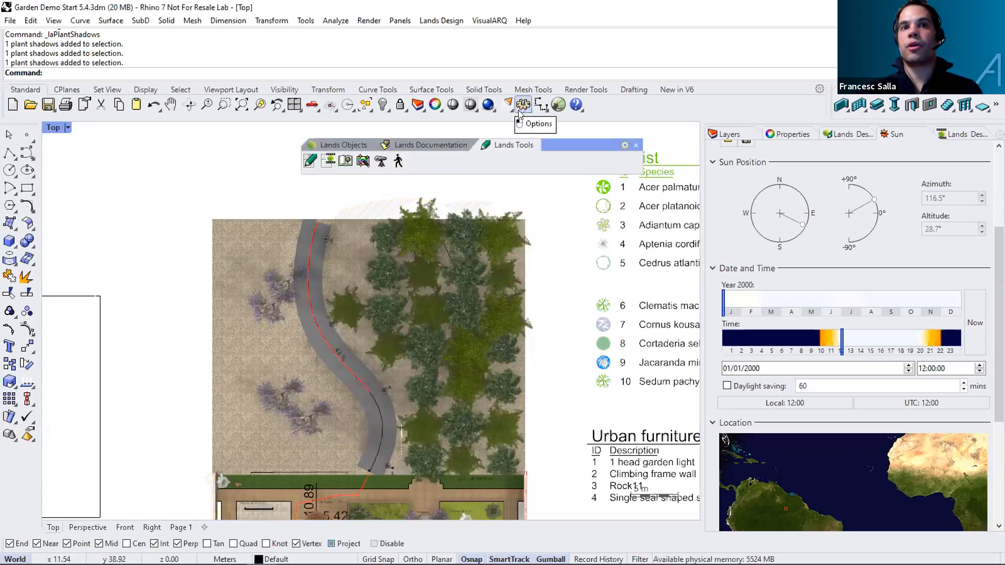
click(9, 21)
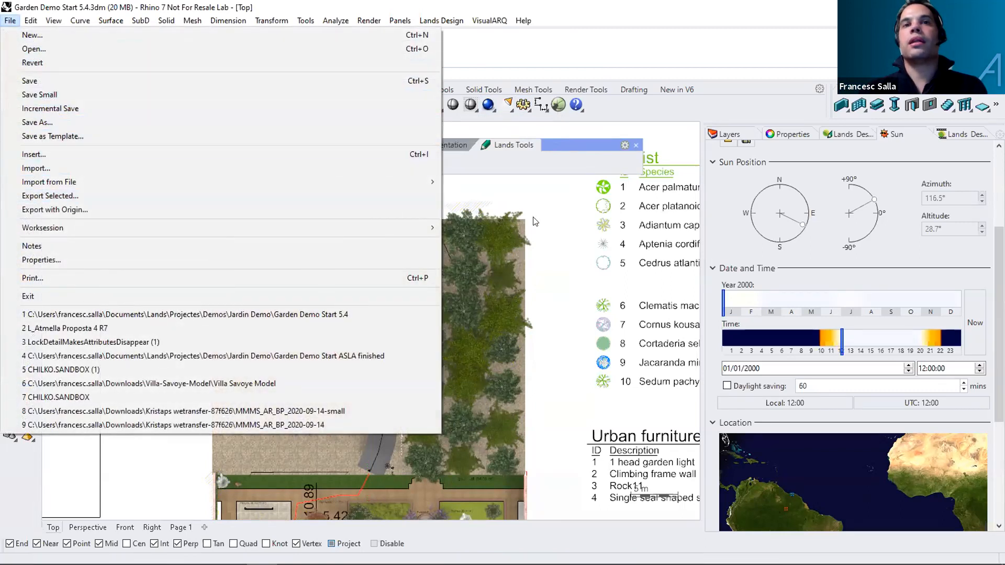
mouse_move(236, 183)
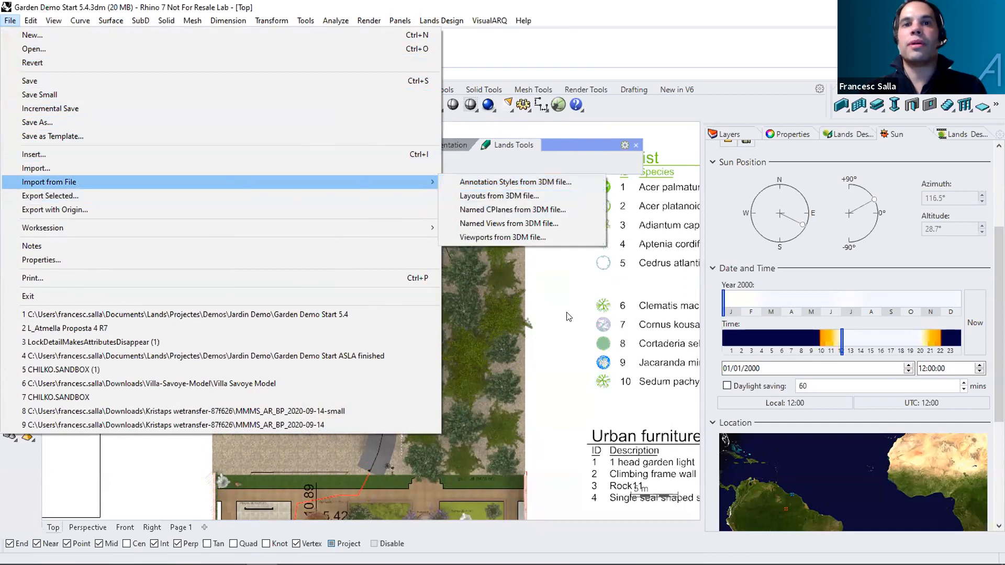
click(541, 299)
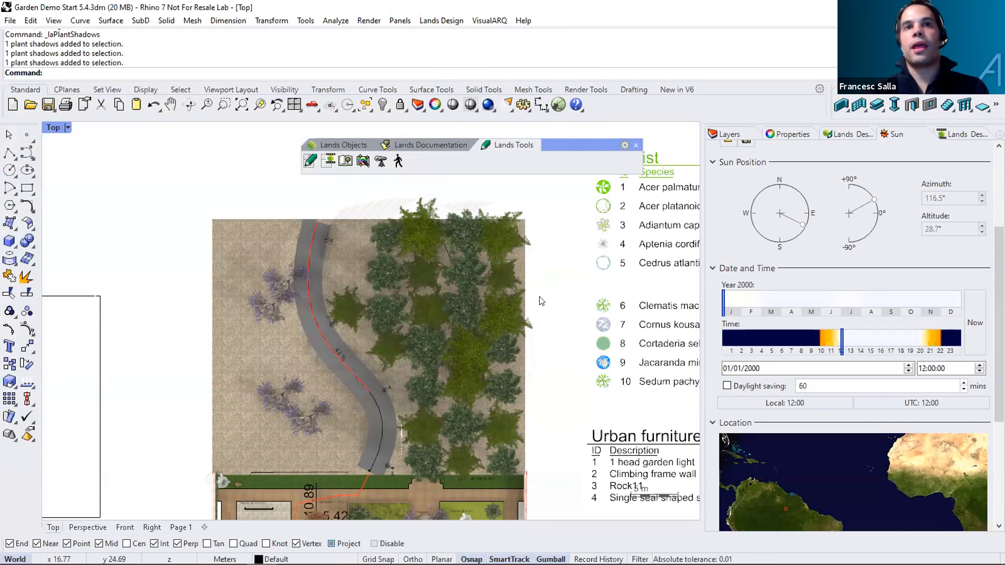
click(363, 147)
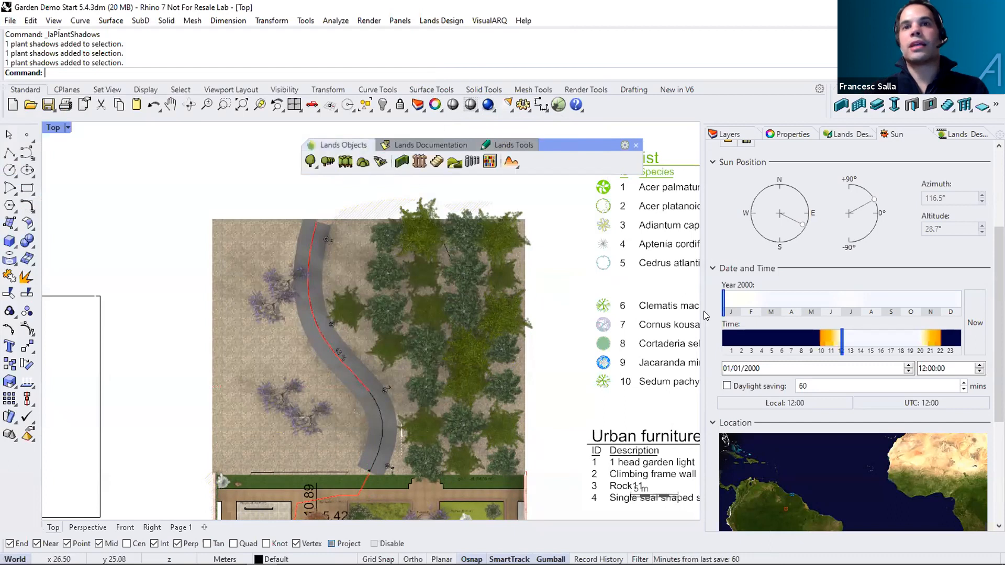
Examine the species definition of Adiantum capillus-veneris, including its 2D symbol, drawing, elevation and 3D shapes.
click(823, 135)
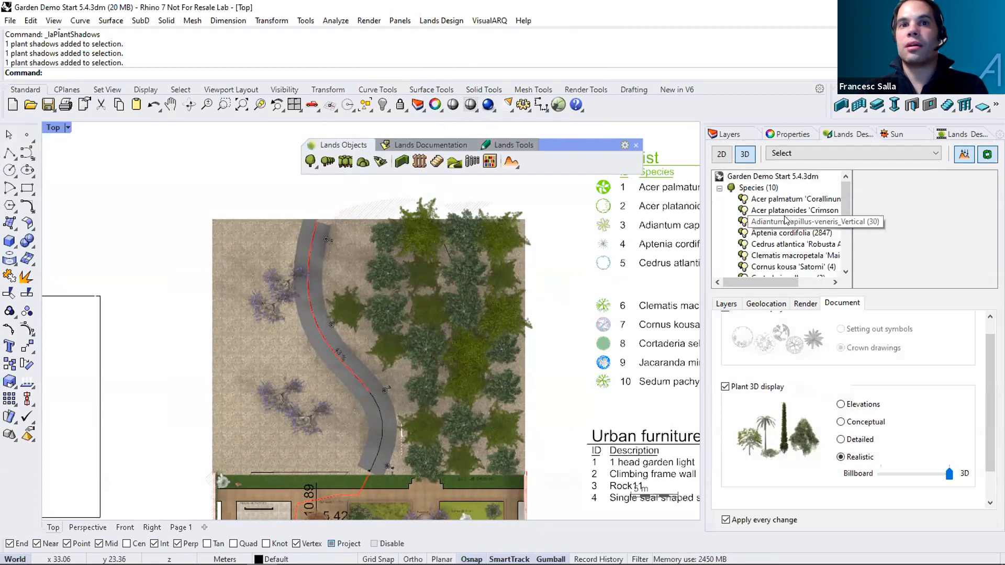
click(793, 221)
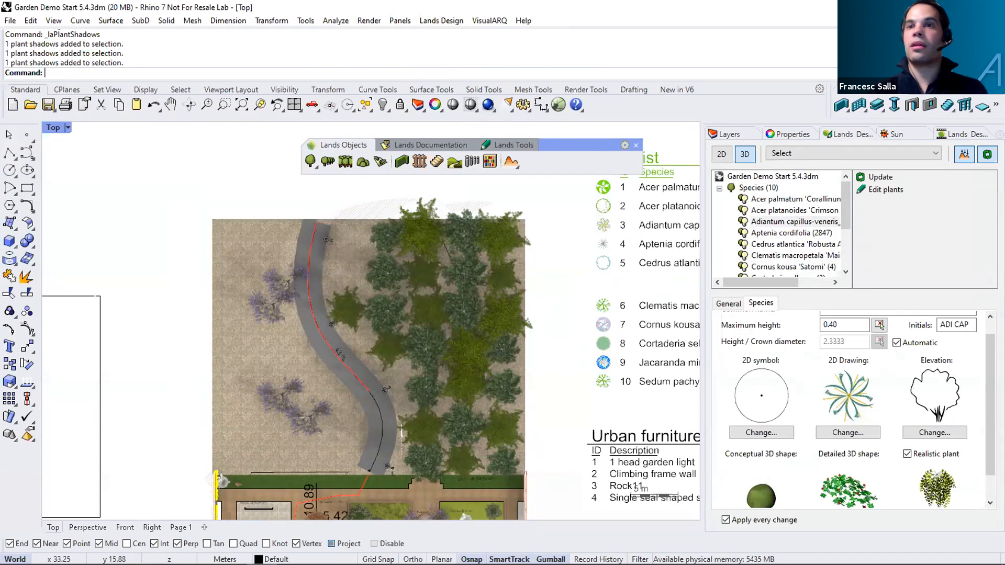
scroll(913, 467, down, 1)
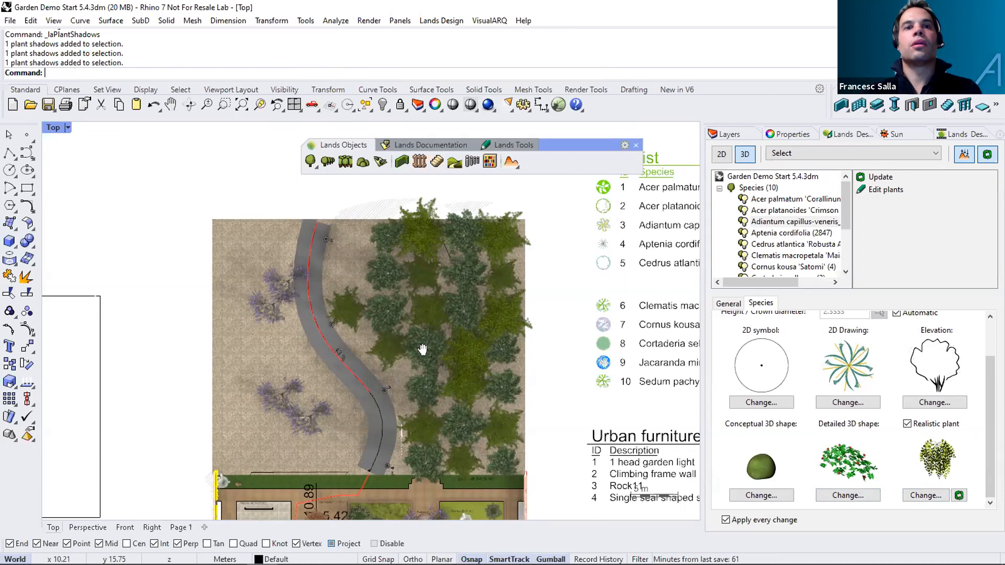
right_drag(422, 349, 351, 305)
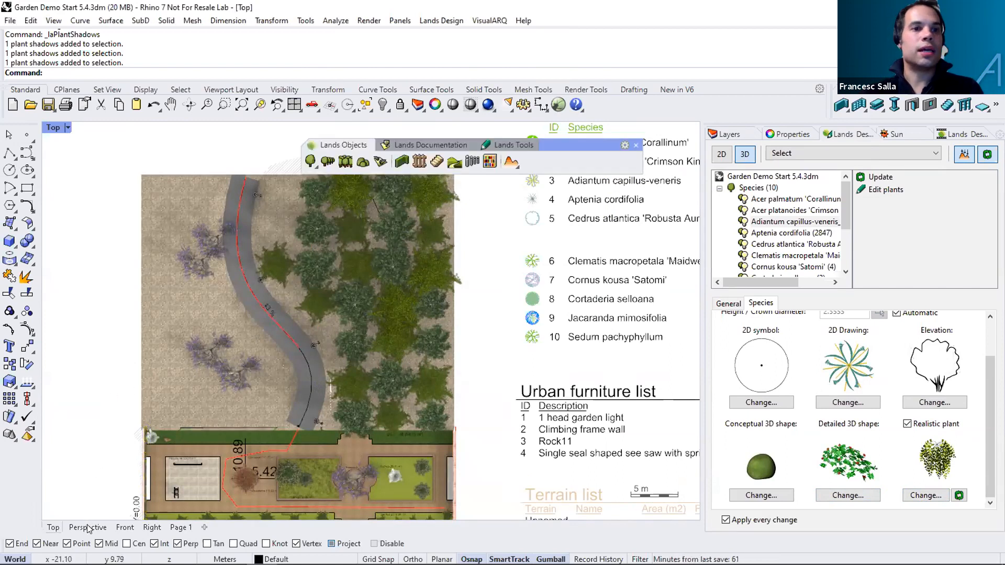
Leave the species definition and view the whole garden in perspective, checking it against the top view.
key(Escape)
key(ctrl+F4)
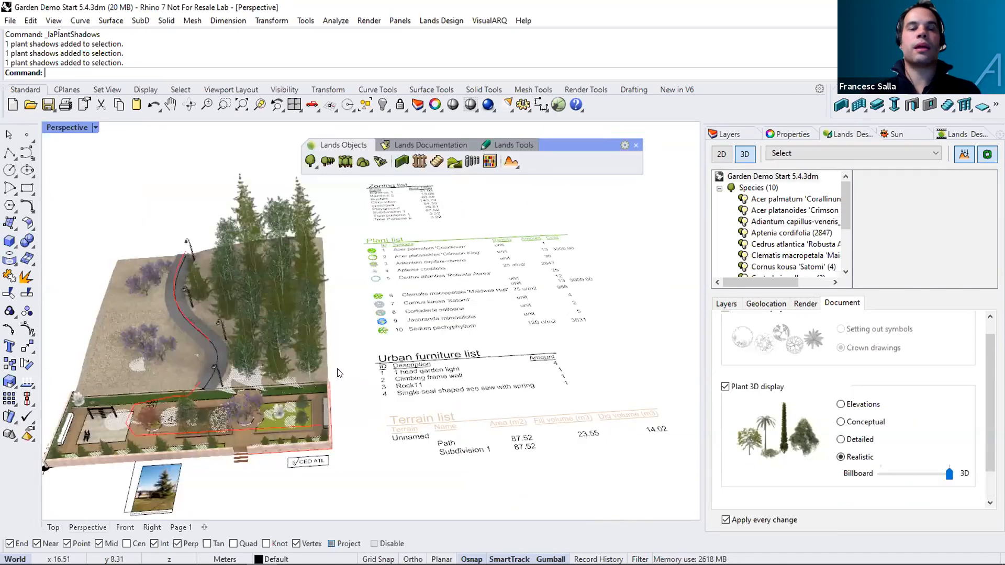
mouse_move(334, 346)
right_down()
mouse_move(314, 348)
mouse_move(338, 345)
right_up()
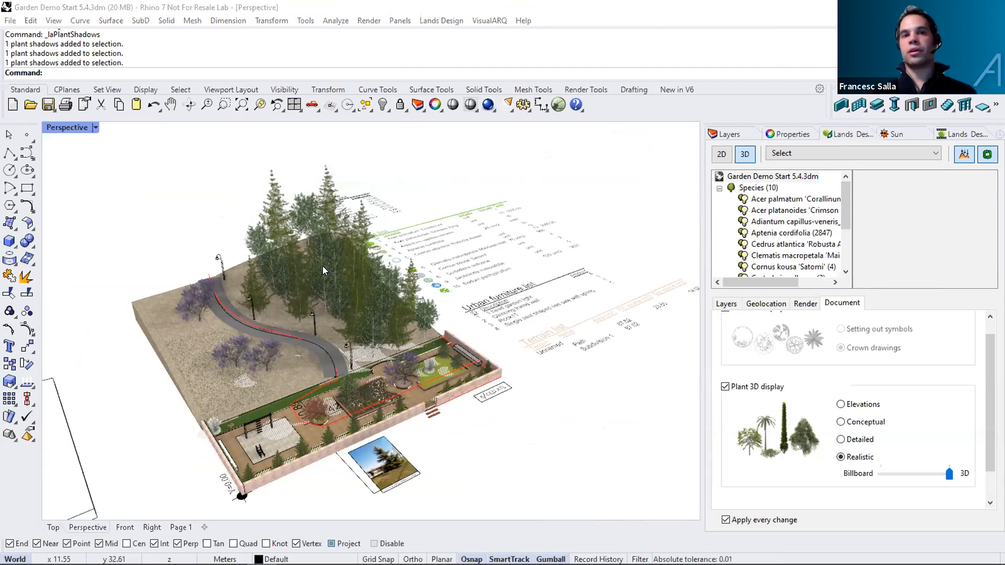
click(154, 496)
key(ctrl+F1)
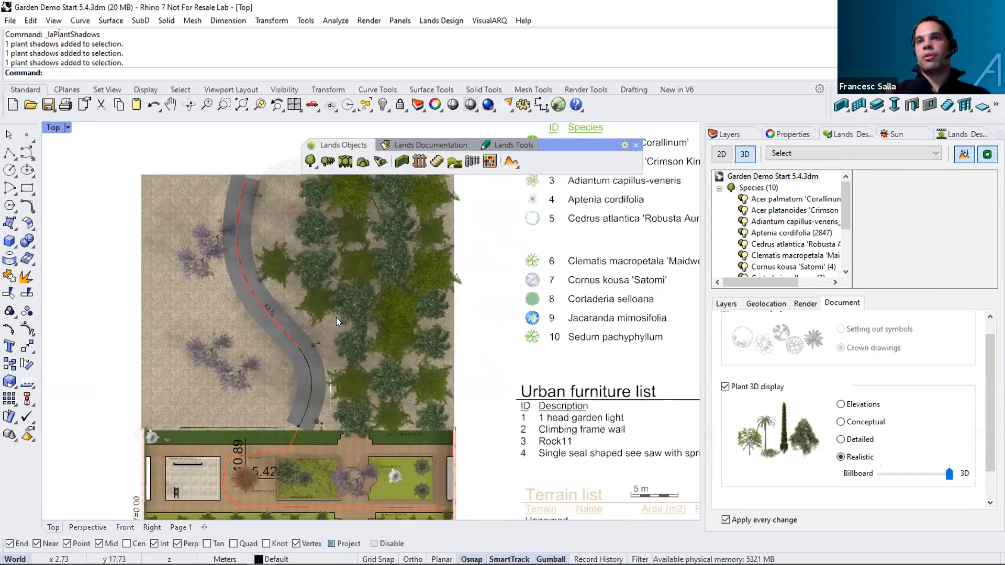
click(87, 527)
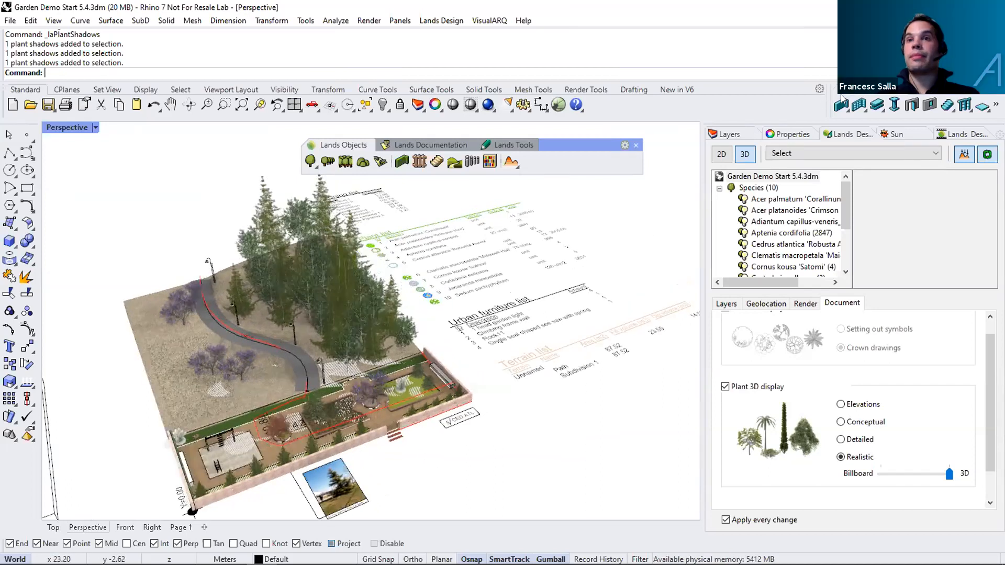
Set the animation to a fixed duration of 10 s and assign the red curve through the garden as its camera path.
click(962, 134)
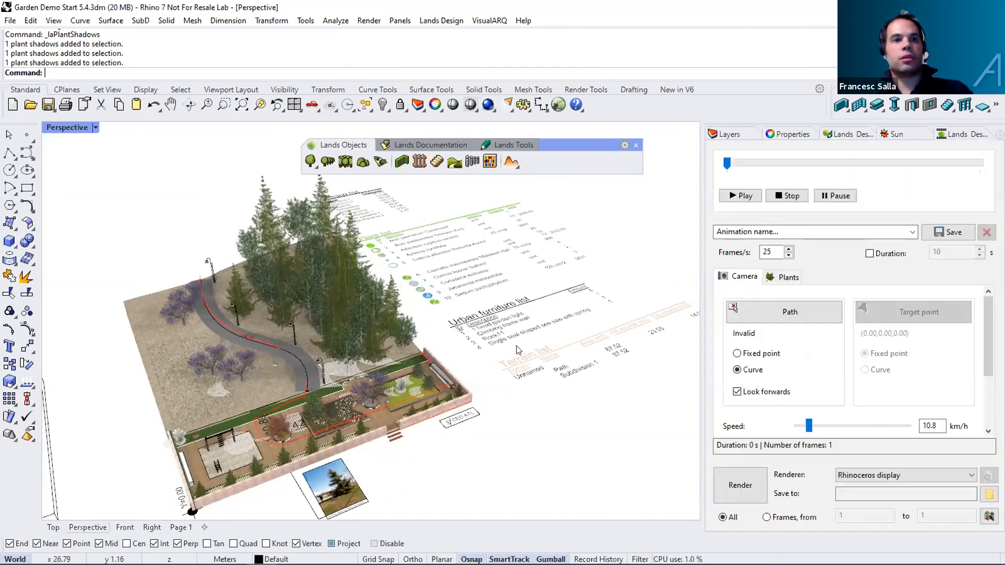
shift+right_drag(579, 330, 658, 304)
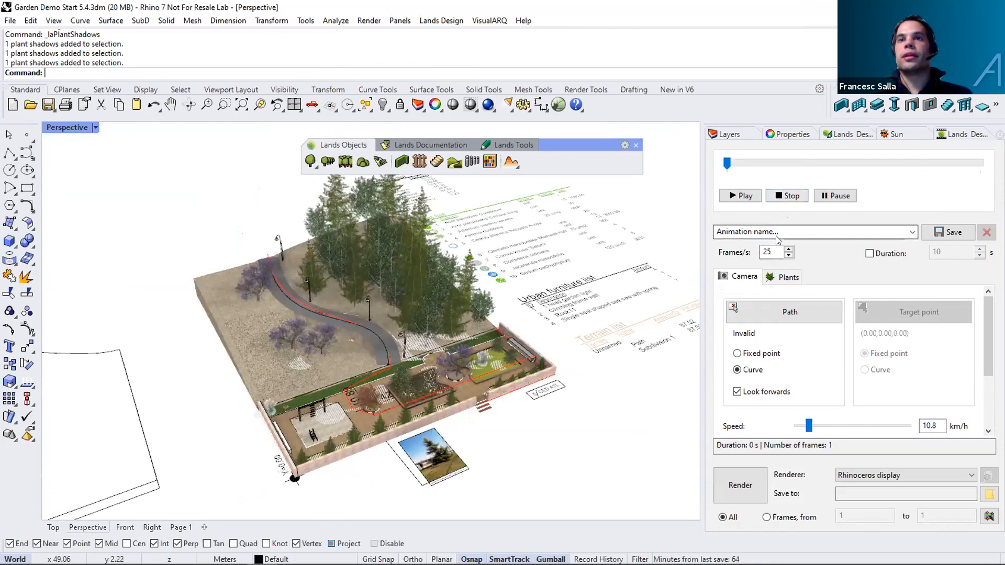
click(869, 255)
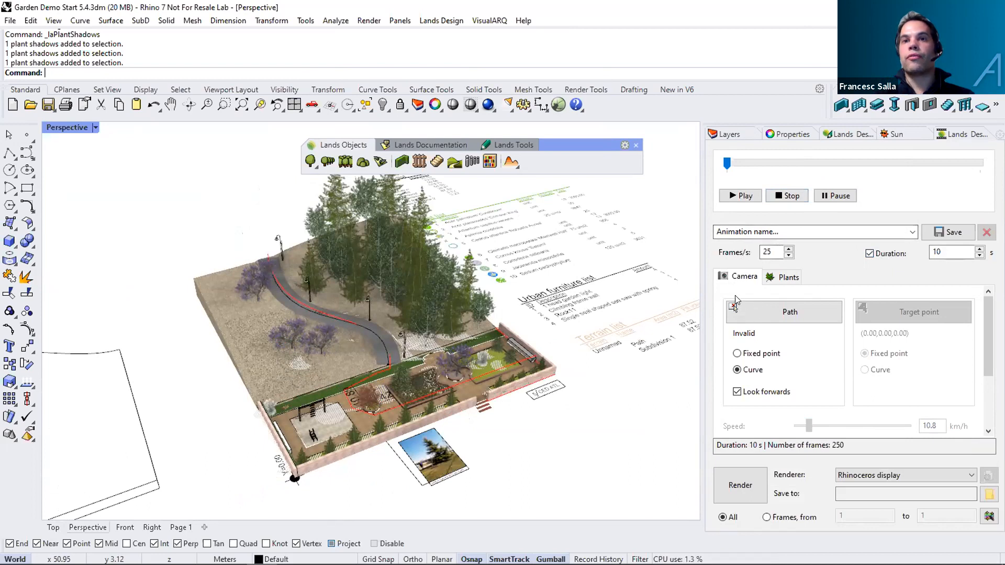
click(762, 304)
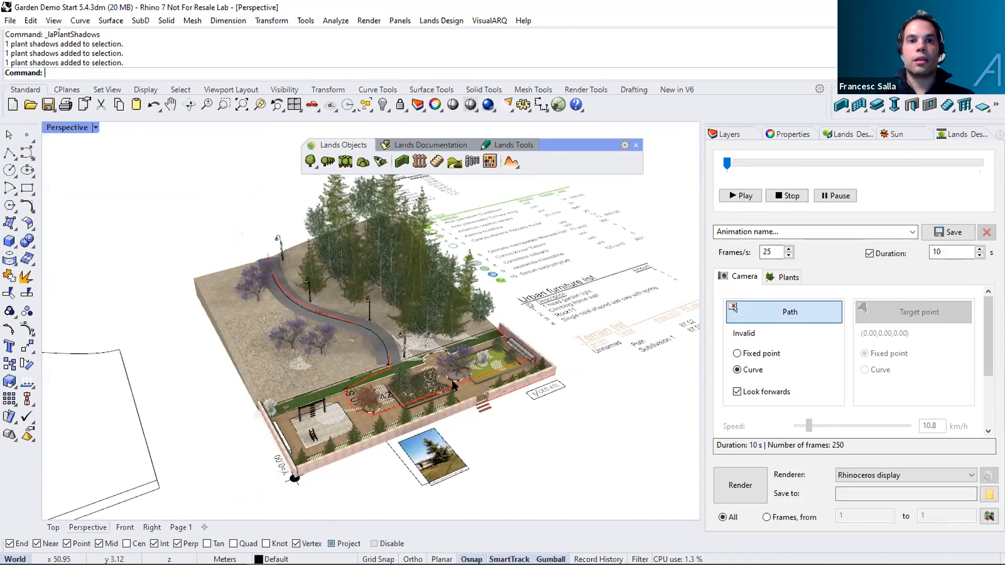
scroll(453, 386, up, 10)
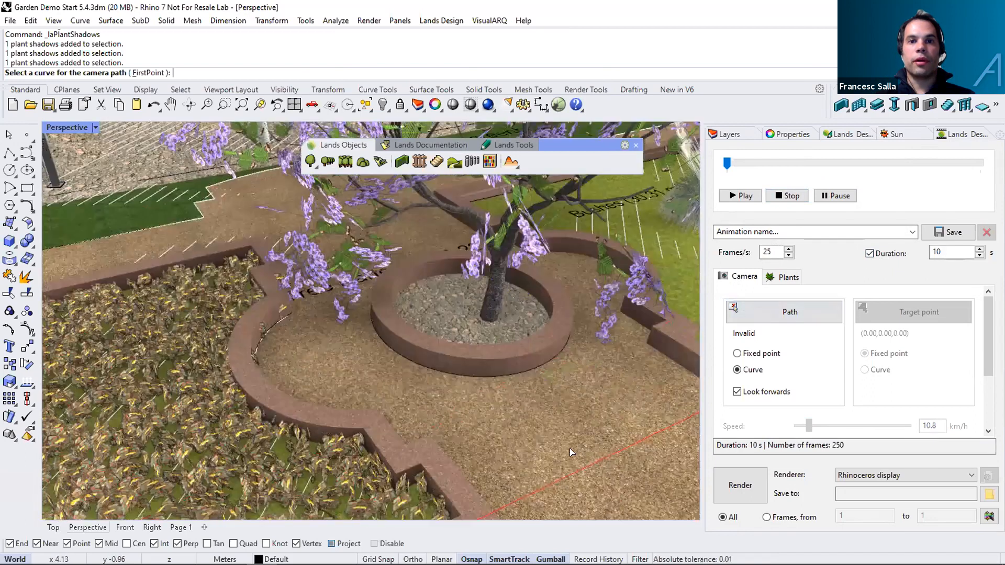
click(578, 469)
click(578, 469)
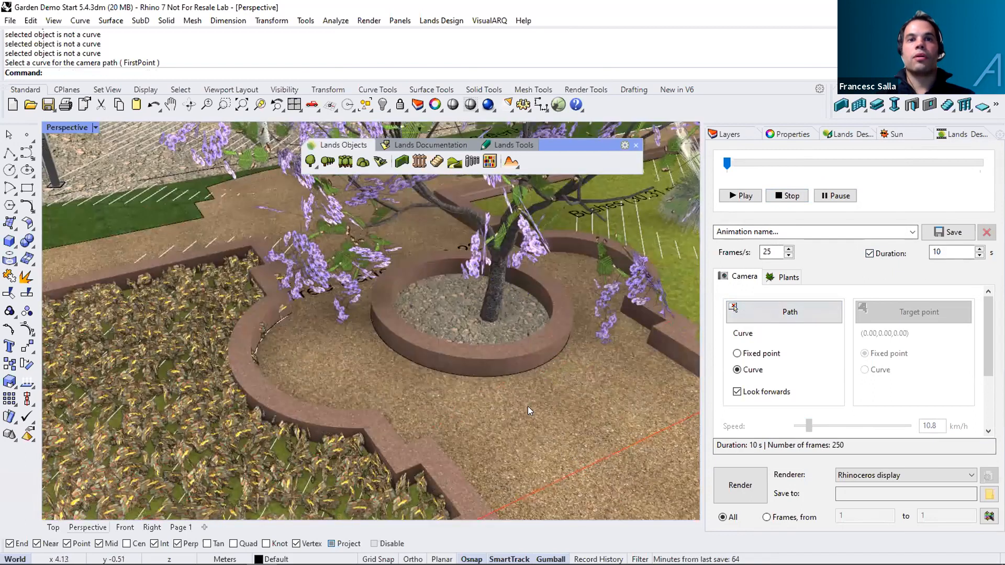
scroll(489, 376, down, 10)
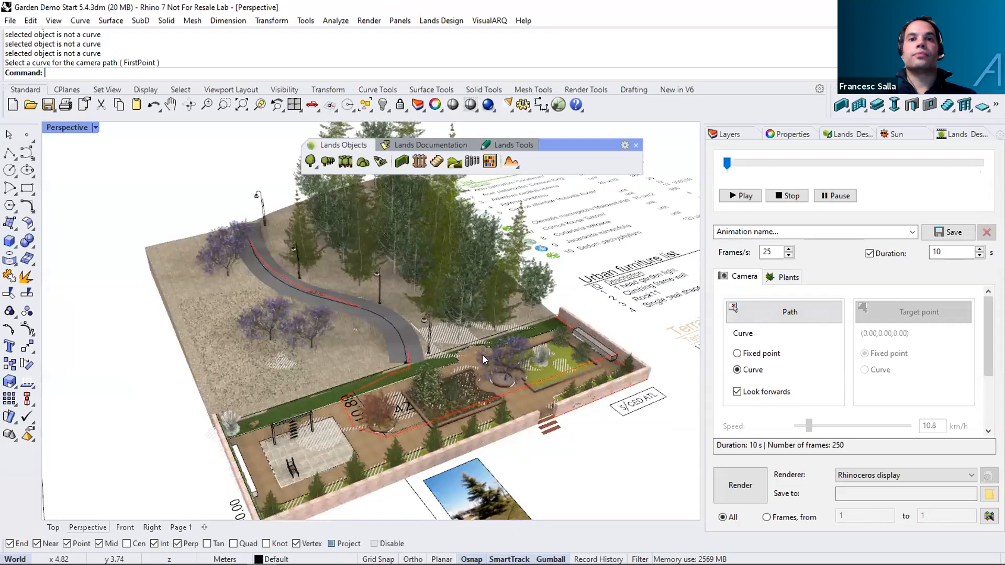
Select the plant shadows in the perspective view and hide them.
scroll(483, 364, down, 1)
click(728, 134)
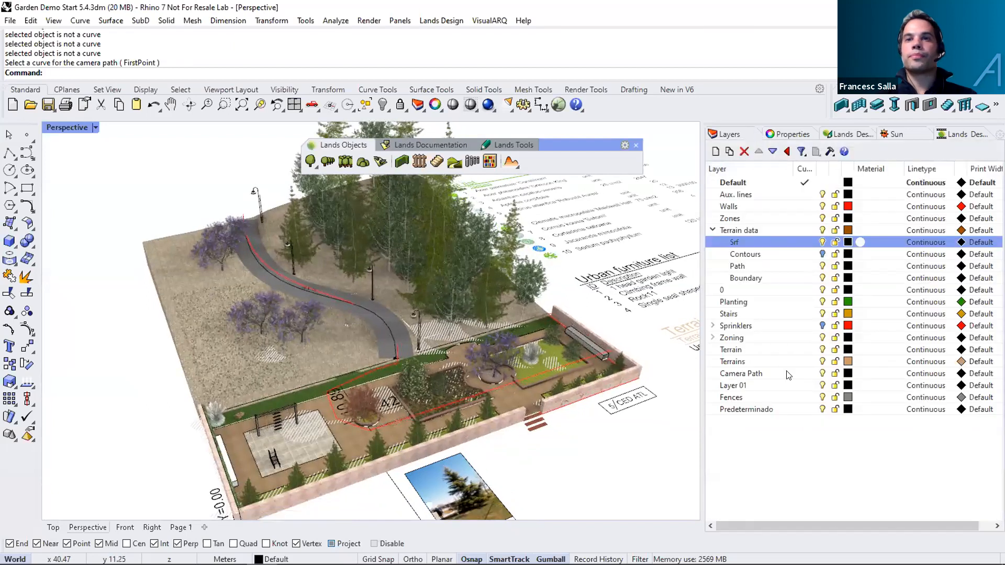
click(440, 330)
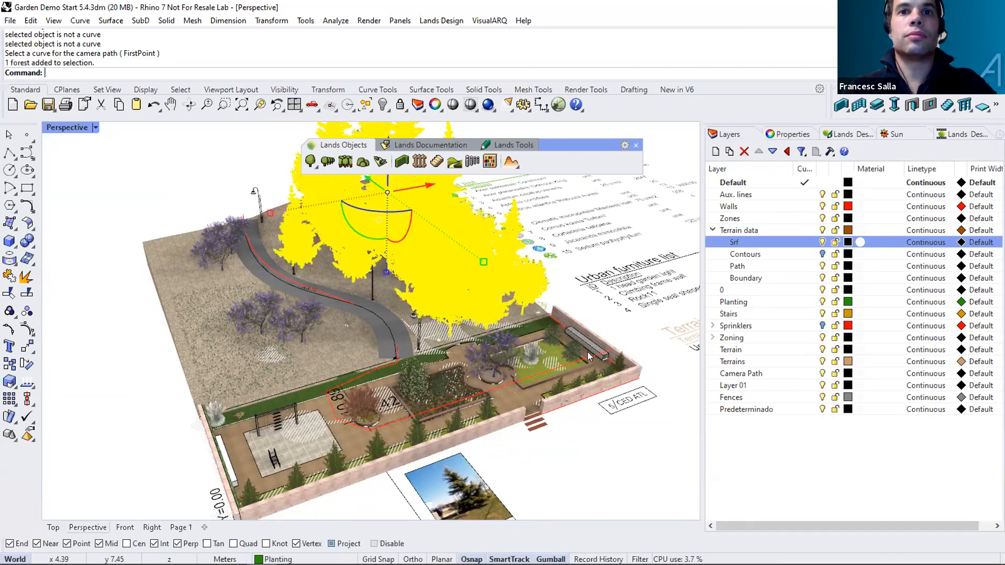
click(548, 364)
click(549, 364)
scroll(551, 356, up, 4)
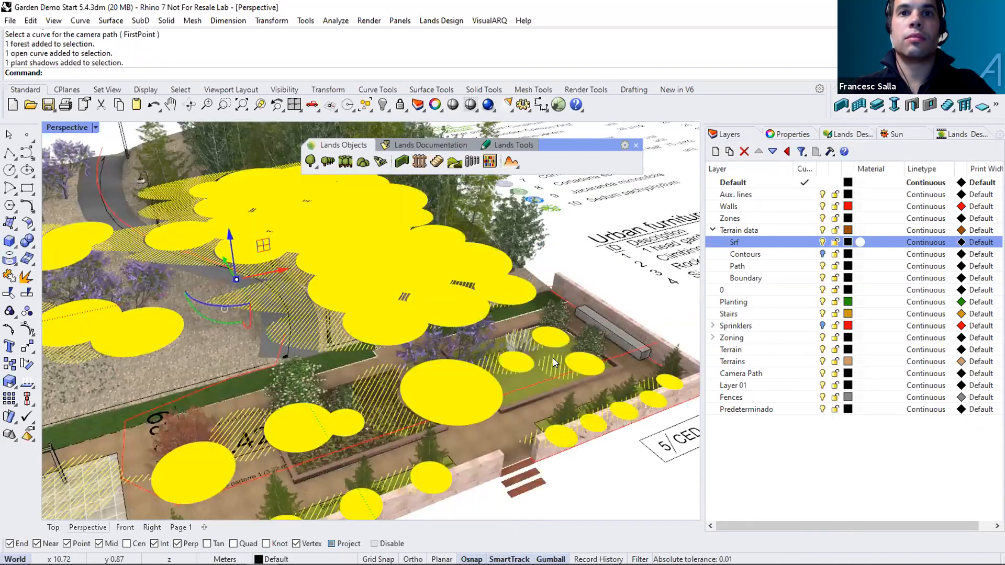
click(383, 105)
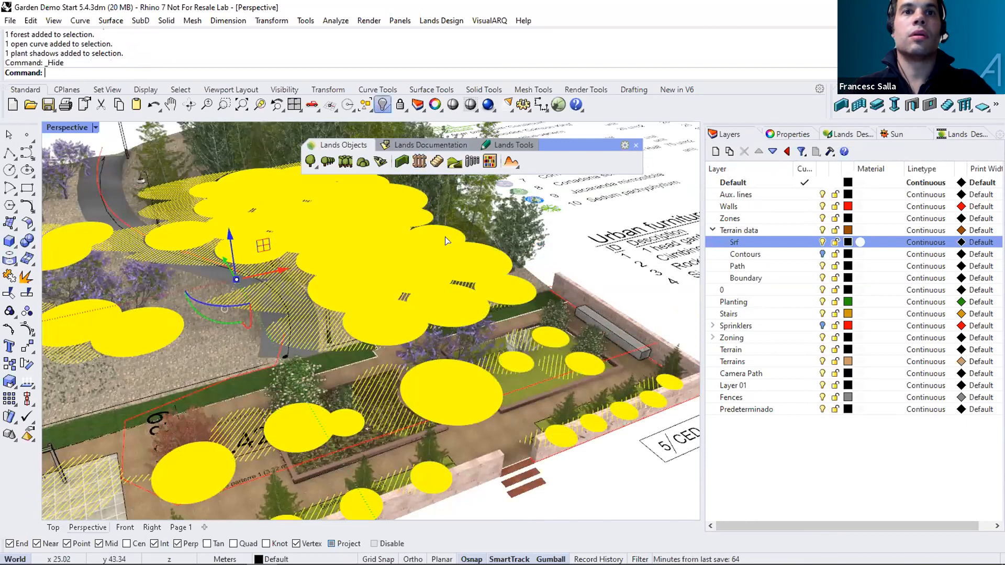
scroll(495, 325, down, 5)
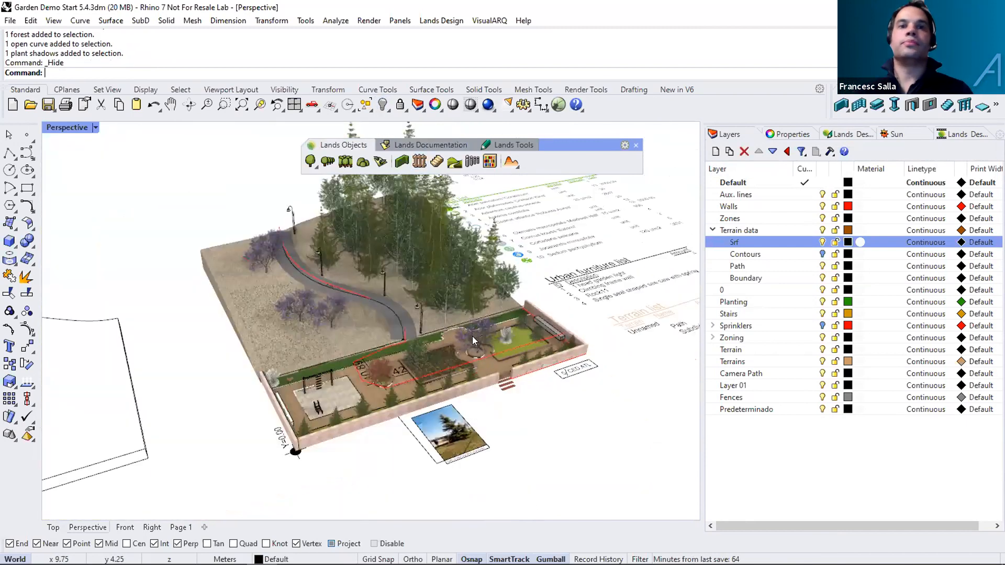
Turn off the Camera Path layer to hide the curve through the garden.
right_drag(479, 336, 468, 334)
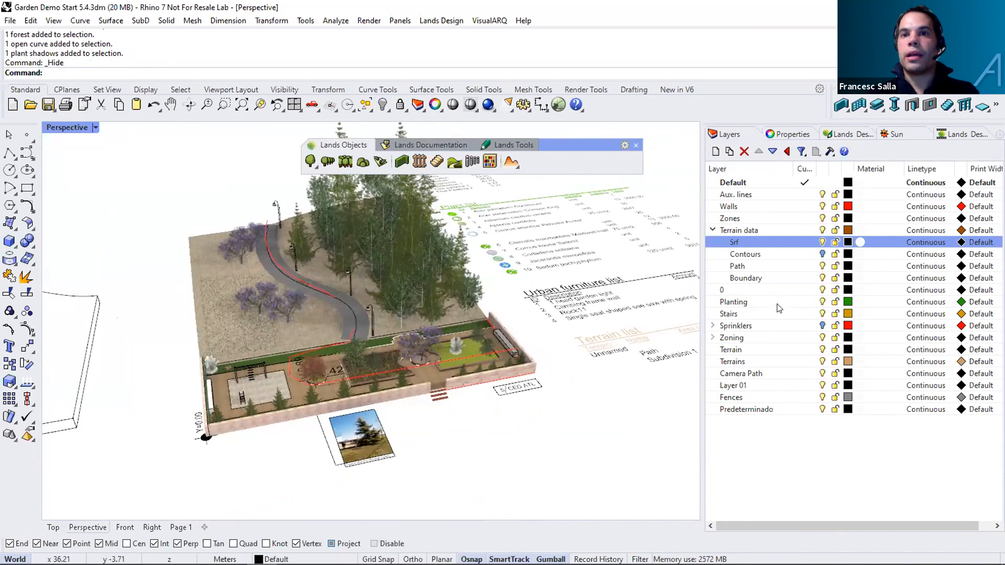
scroll(464, 355, up, 2)
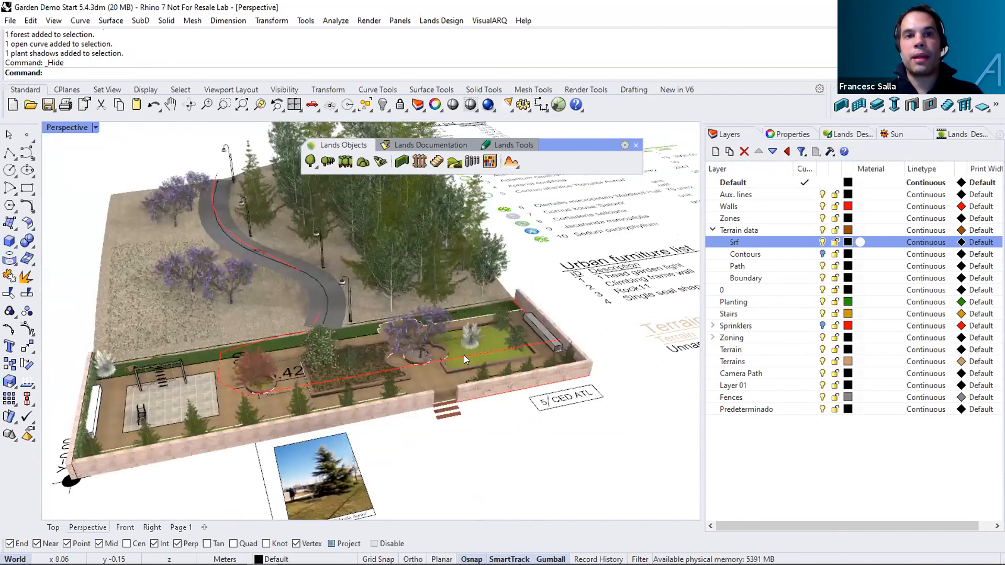
click(820, 373)
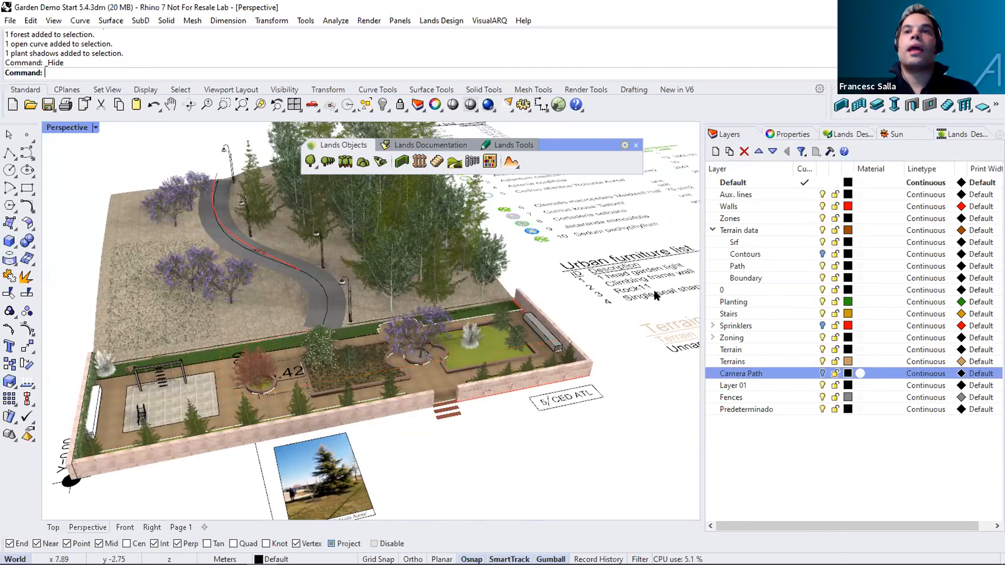
Review the animation's camera settings, including look forwards, lens length, yaw, pitch and roll, and the available renderers.
click(948, 136)
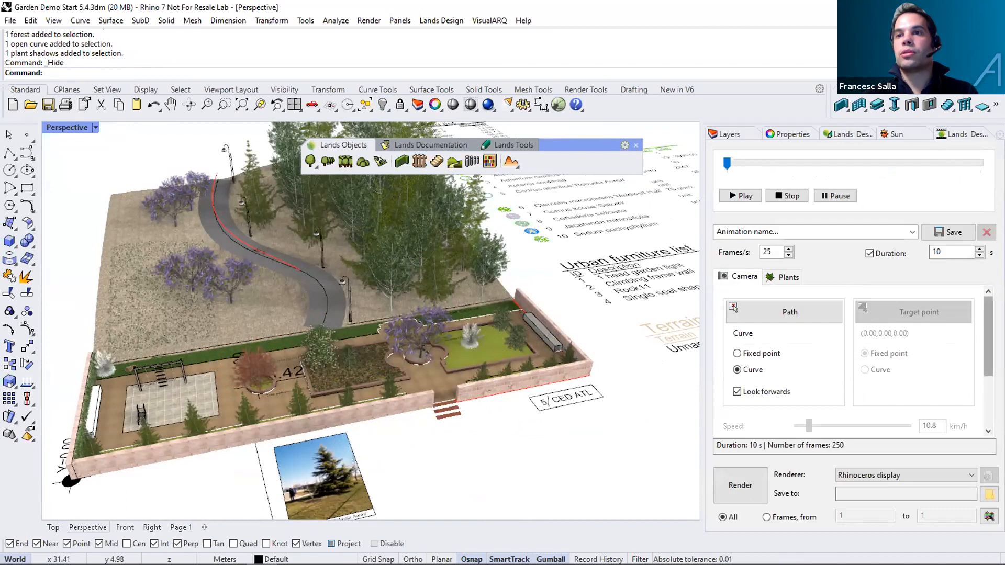
drag(988, 333, 988, 386)
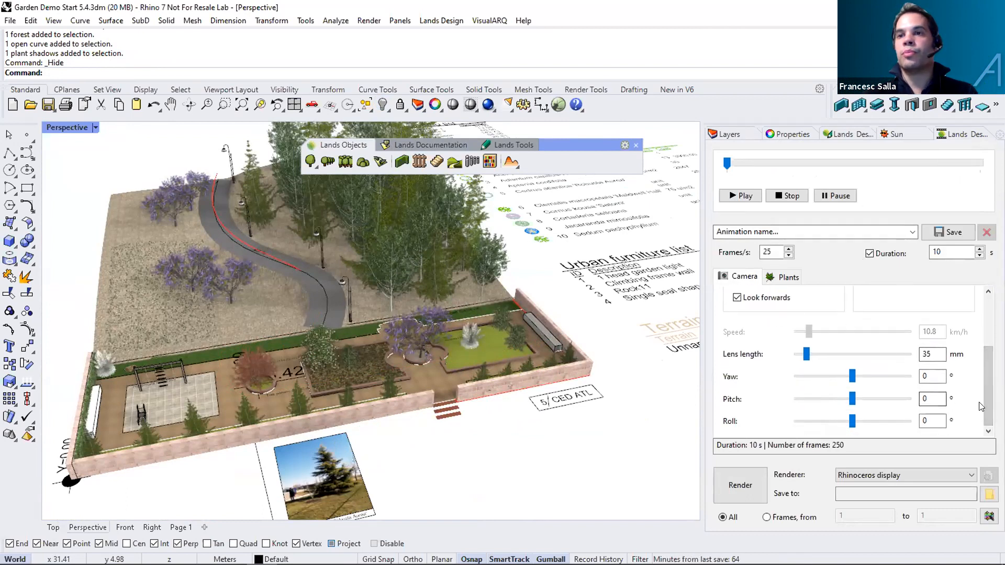
scroll(925, 403, up, 3)
scroll(925, 403, down, 3)
scroll(925, 403, down, 1)
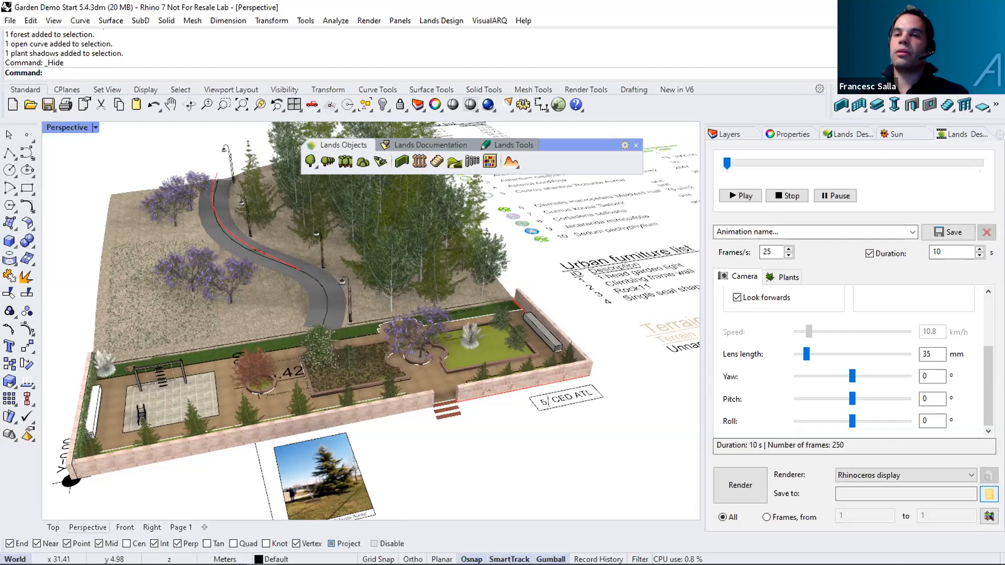
click(967, 477)
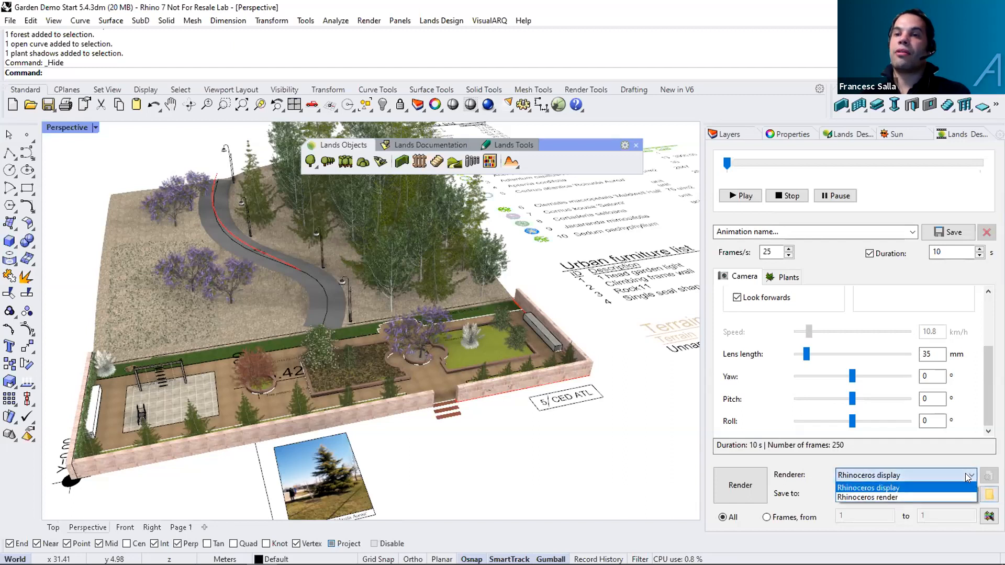
click(904, 479)
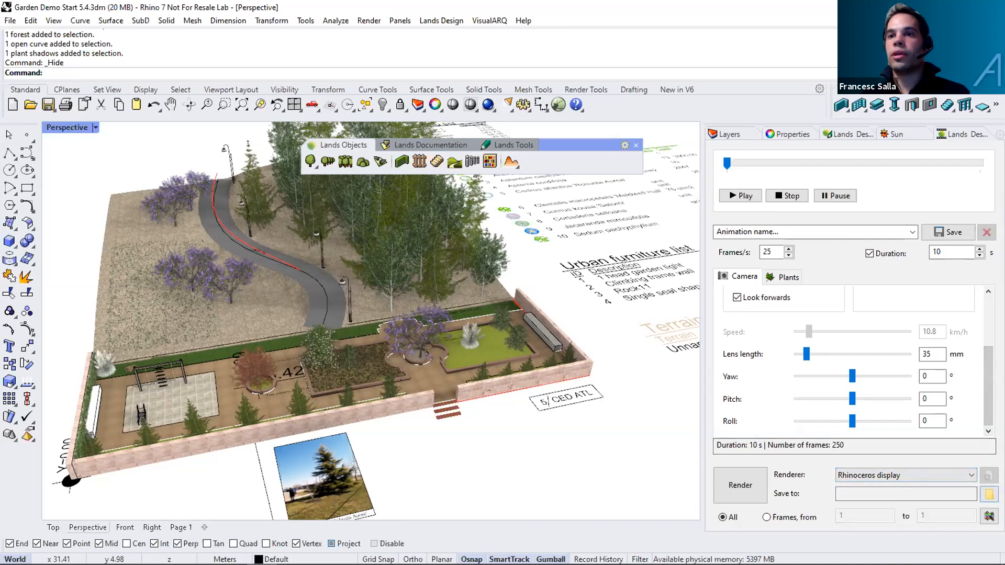
scroll(858, 361, up, 1)
scroll(858, 361, up, 3)
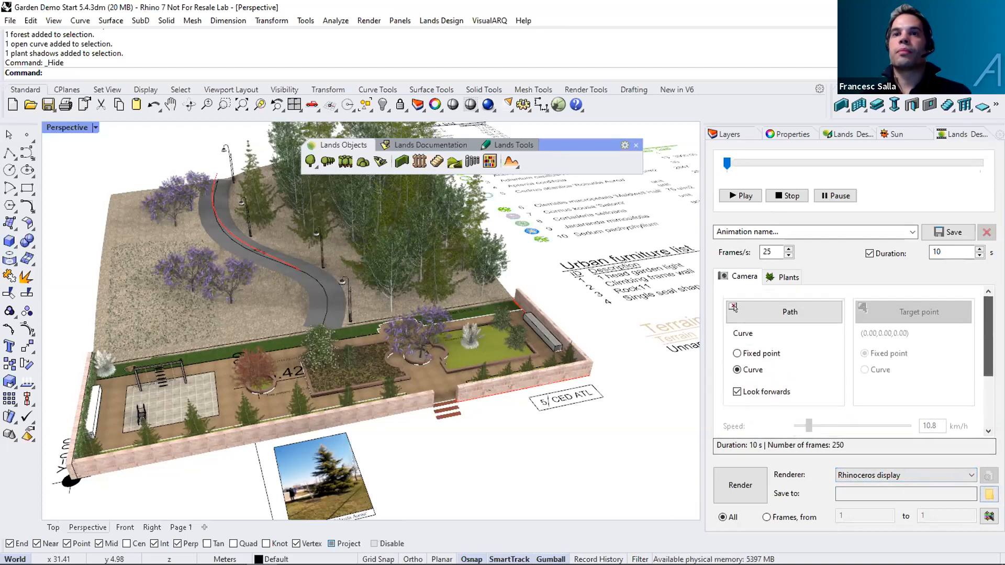
Play the camera animation along the path and inspect the garden from the final camera position.
click(731, 197)
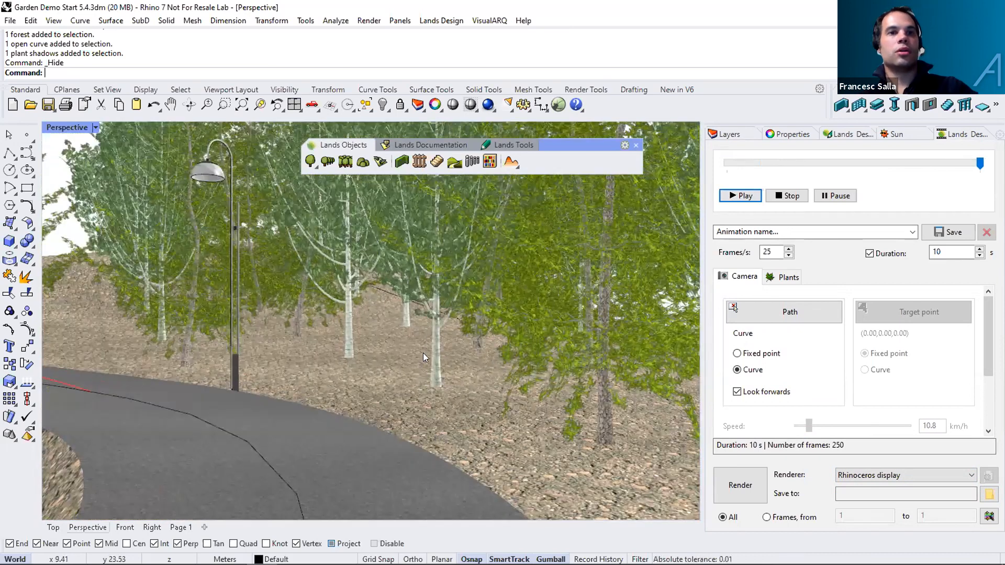
scroll(418, 388, up, 5)
scroll(421, 413, down, 8)
scroll(426, 403, up, 3)
scroll(439, 410, down, 5)
scroll(438, 399, down, 3)
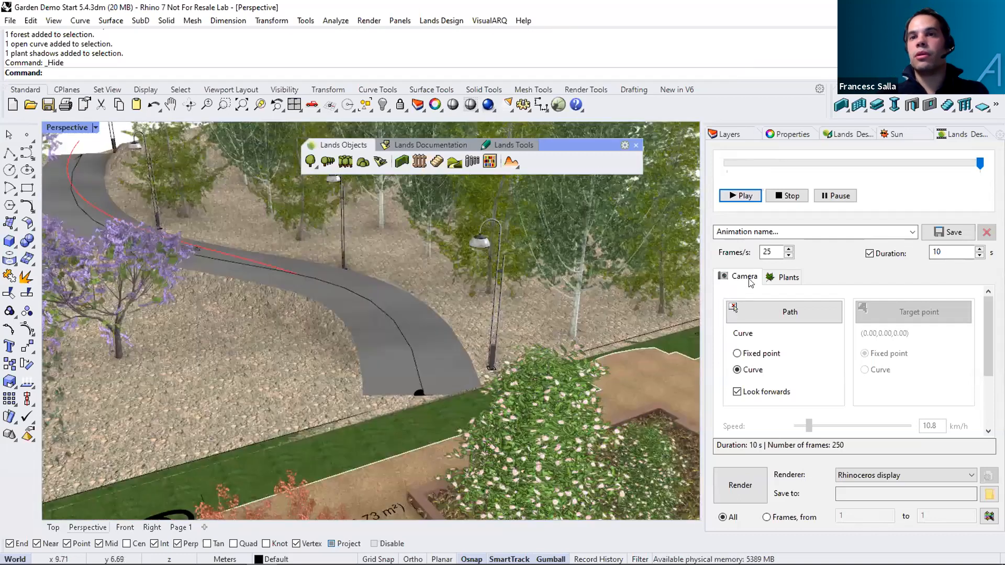
Enable the plants' season change in the animation, from Early Spring to Winter.
click(781, 287)
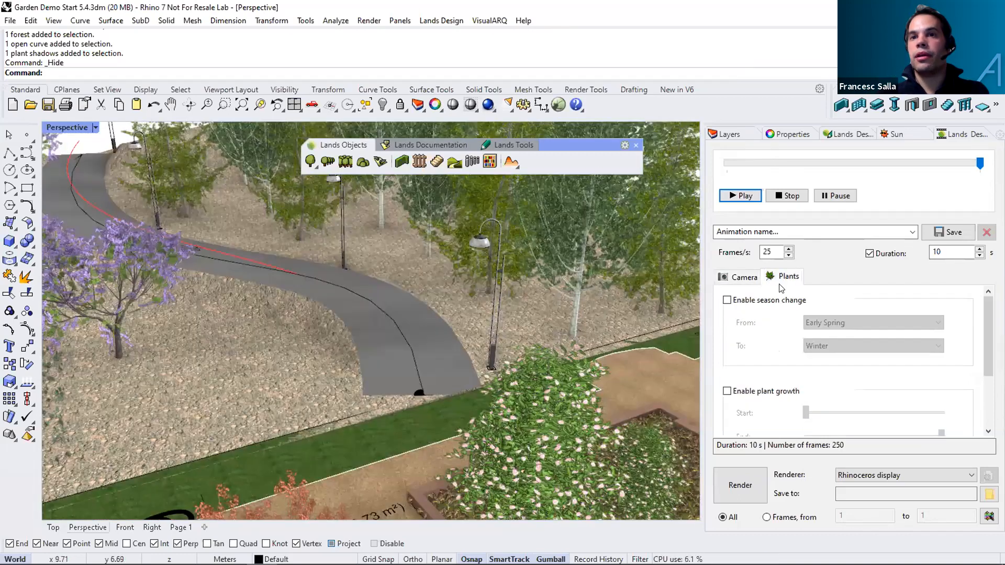
click(726, 300)
scroll(715, 332, down, 2)
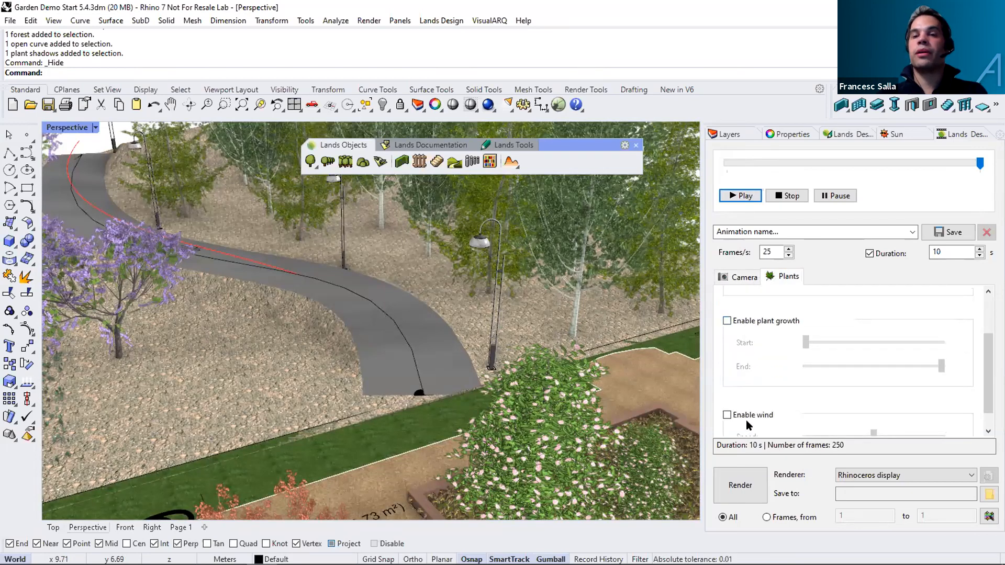
scroll(970, 362, up, 2)
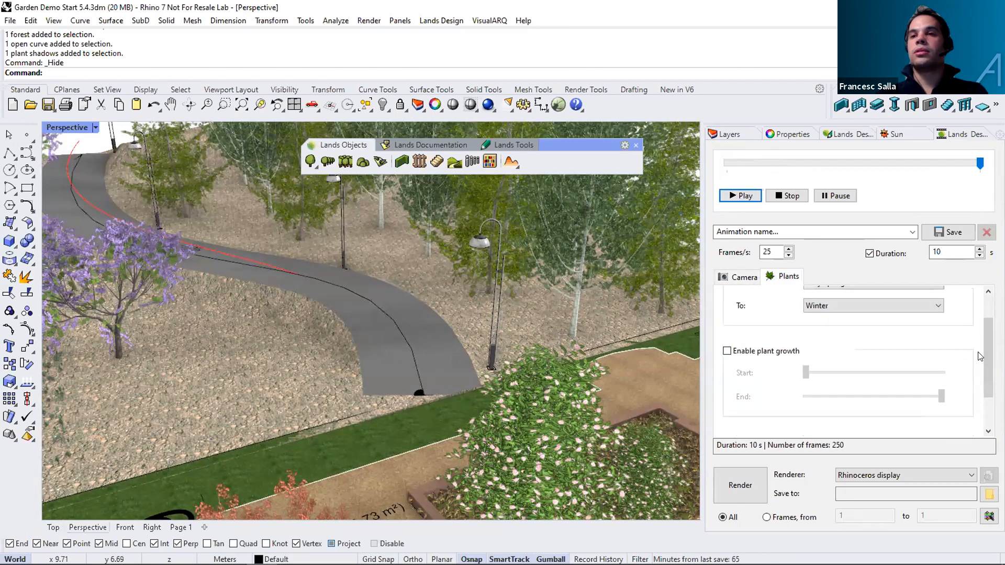
Check the renderer choices and the plant growth and wind options for the animation.
click(880, 475)
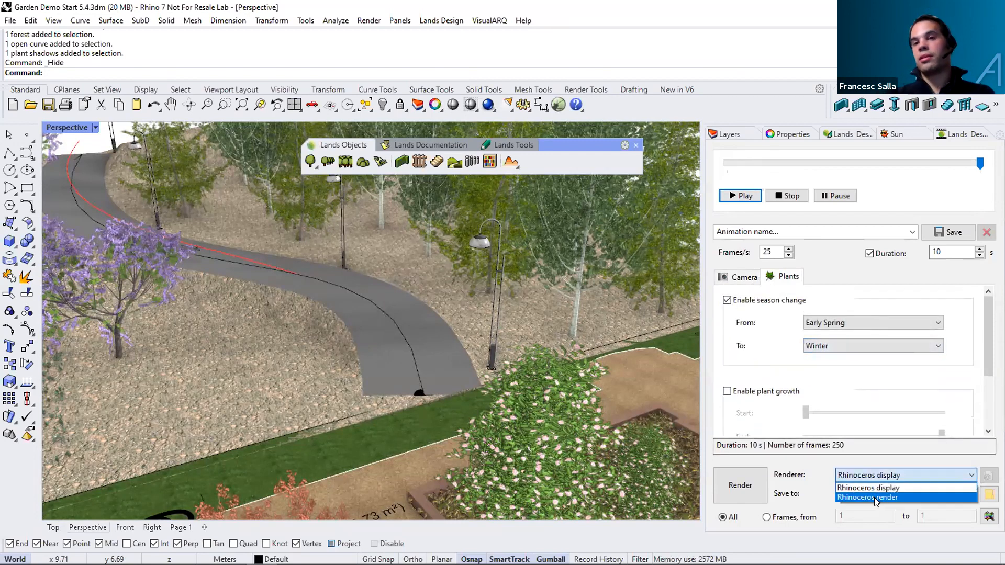
click(878, 476)
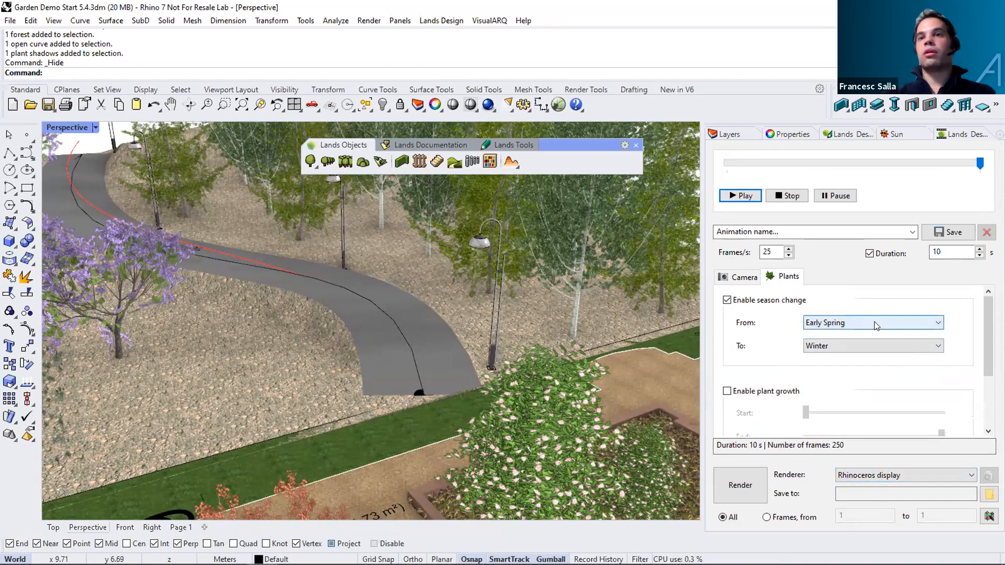
scroll(821, 330, down, 2)
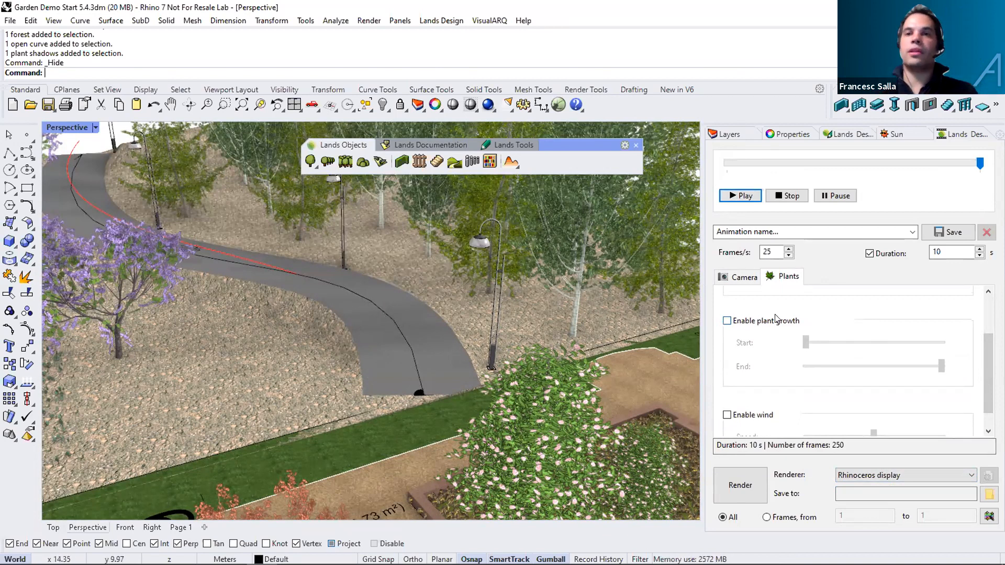
scroll(848, 361, up, 2)
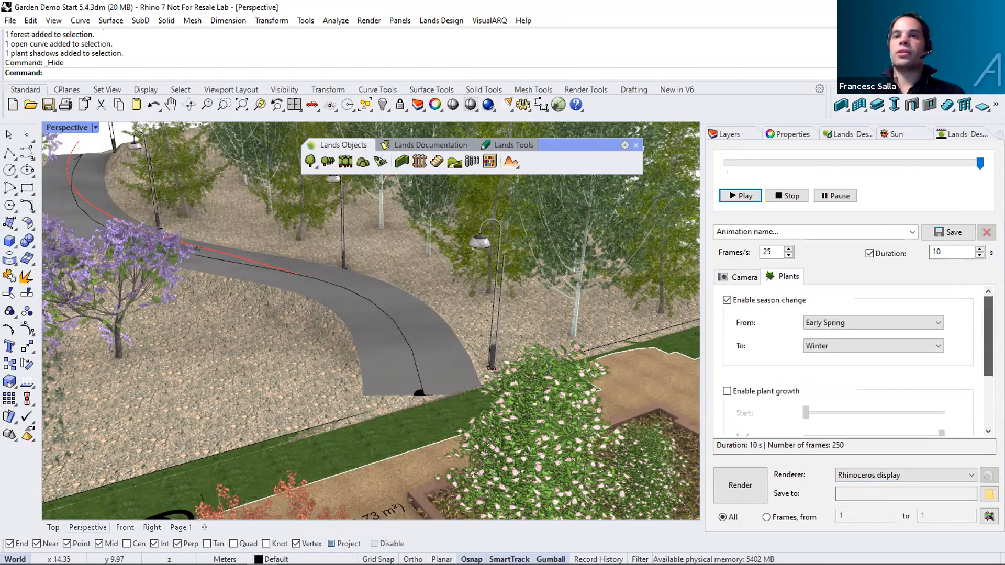
scroll(736, 406, down, 2)
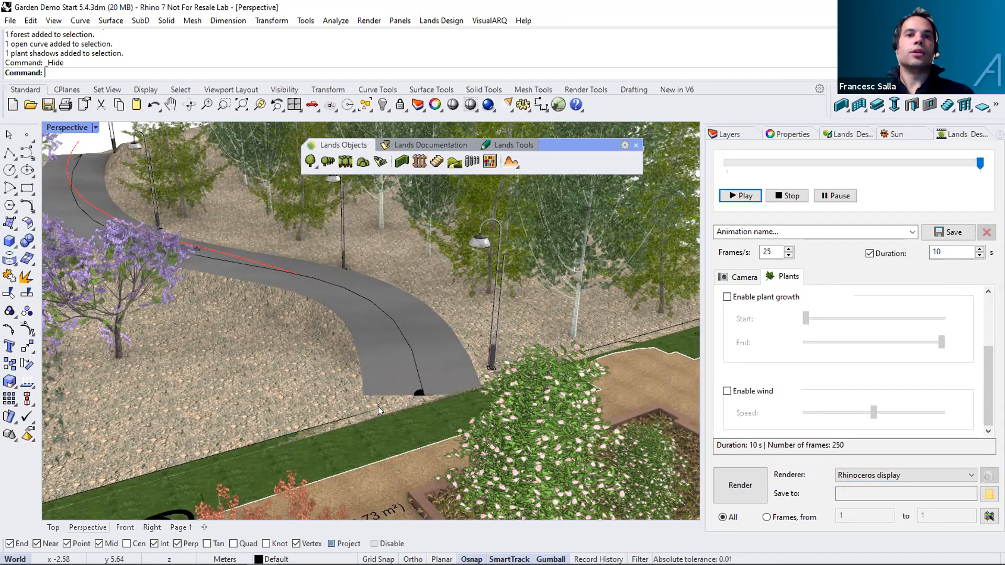
Turn on walk mode and walk from the playground across the stony slope towards the path.
scroll(378, 406, down, 3)
scroll(276, 292, down, 2)
scroll(282, 309, up, 4)
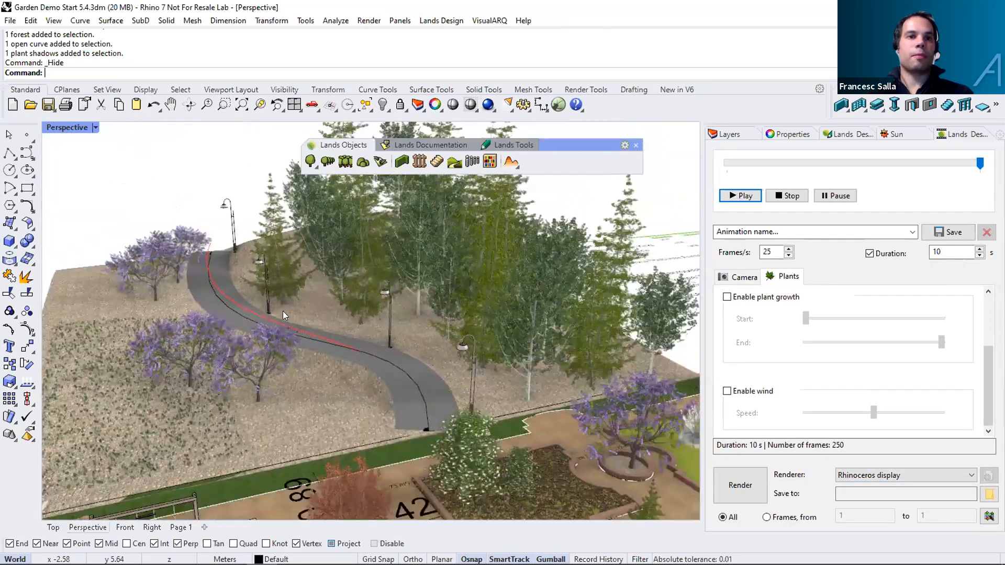
right_drag(334, 316, 512, 146)
click(514, 146)
click(398, 162)
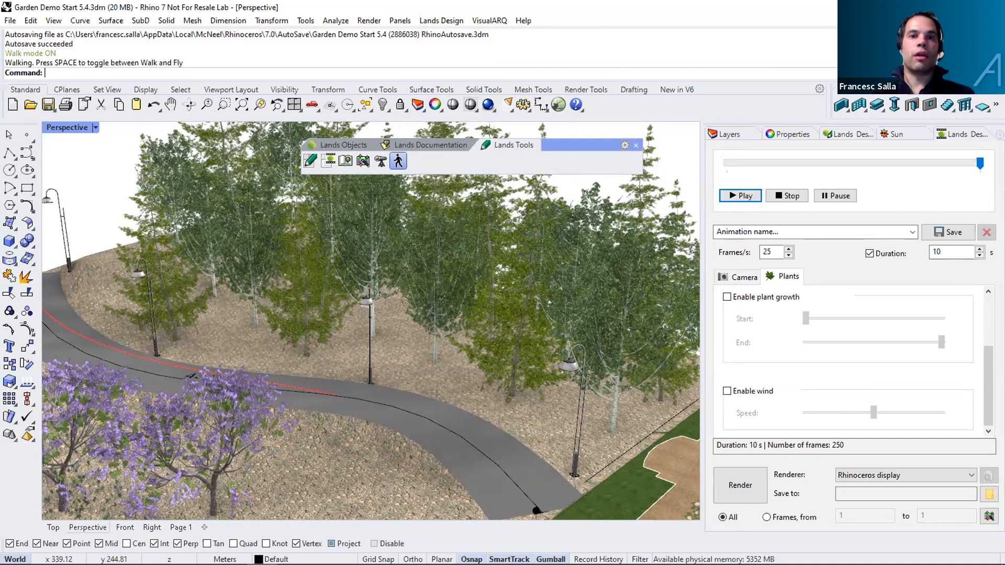
key(Up)
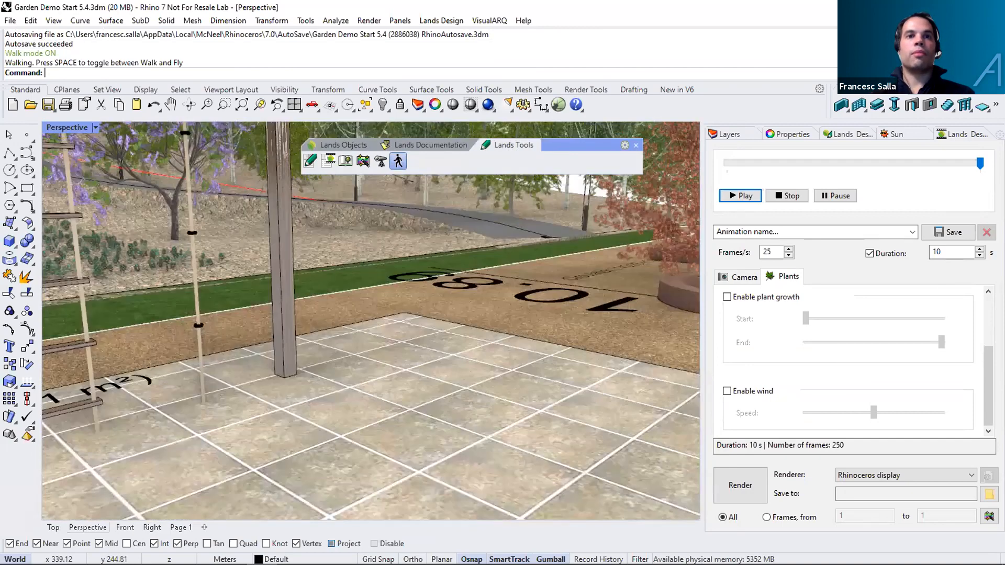
key(Left)
key(Up)
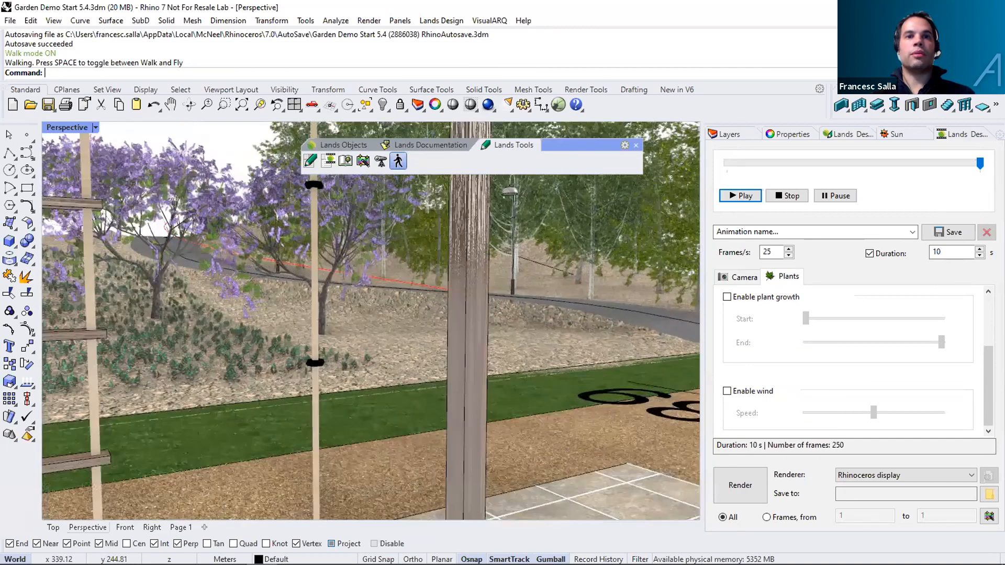
key(Up)
key(Right)
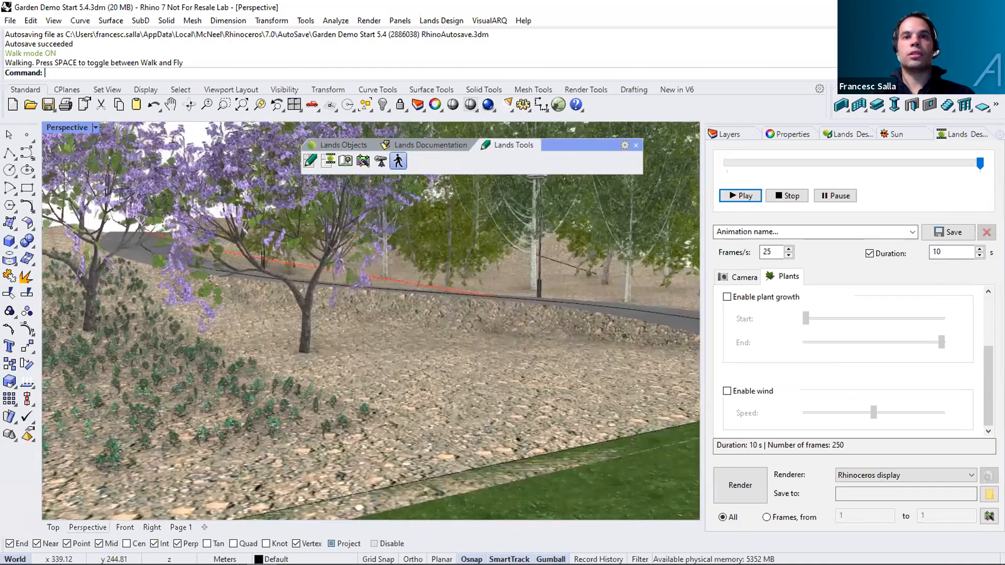
key(Right)
key(Up)
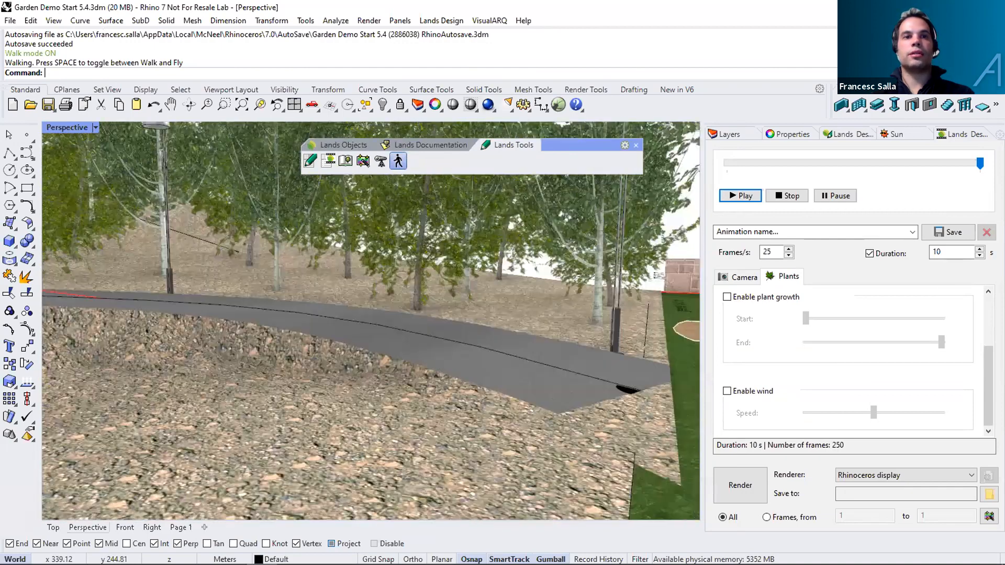
Walk up along the path, turn around to view the garden from the slope, and leave walk mode.
key(Left)
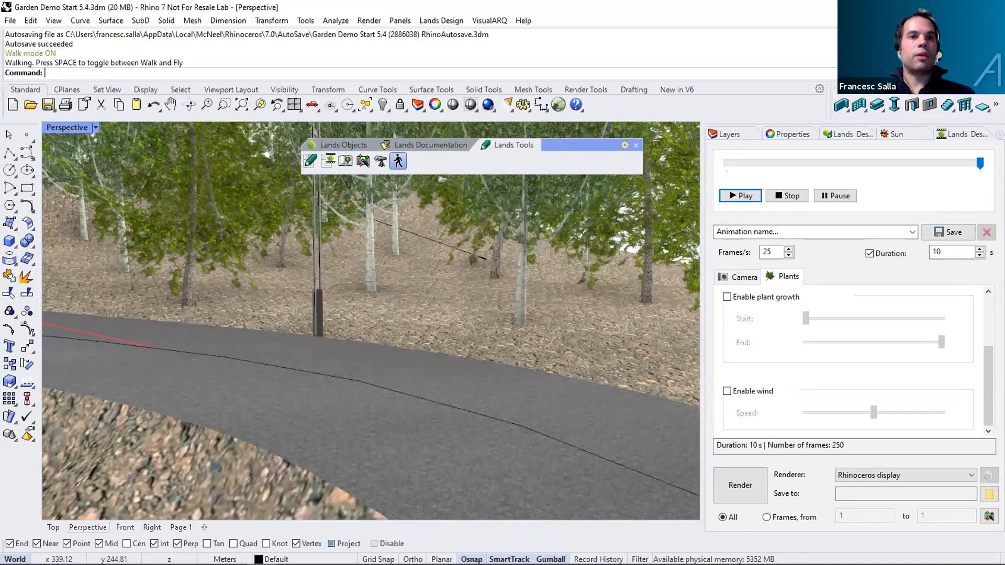
key(Left)
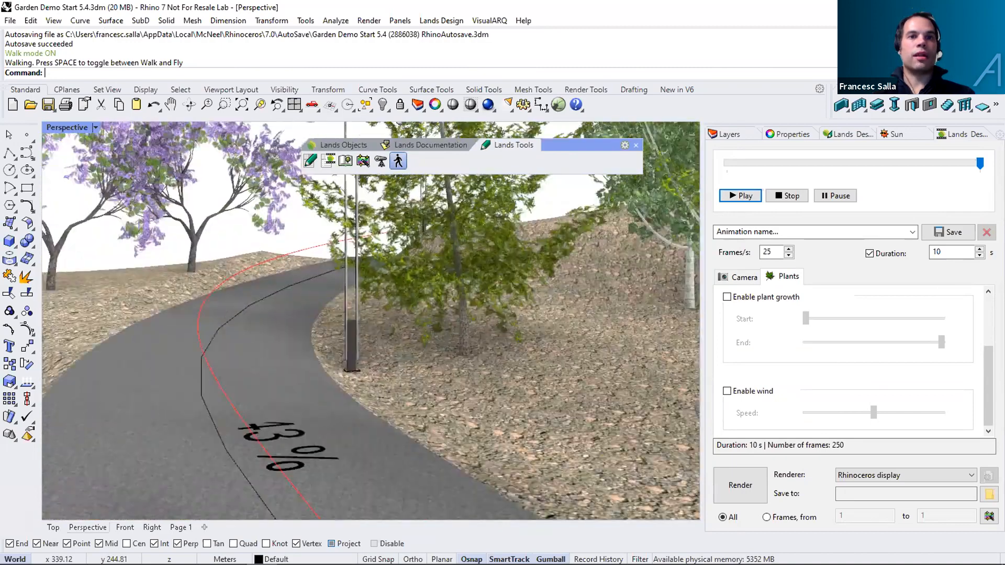
key(Up)
key(Up)
key(Left)
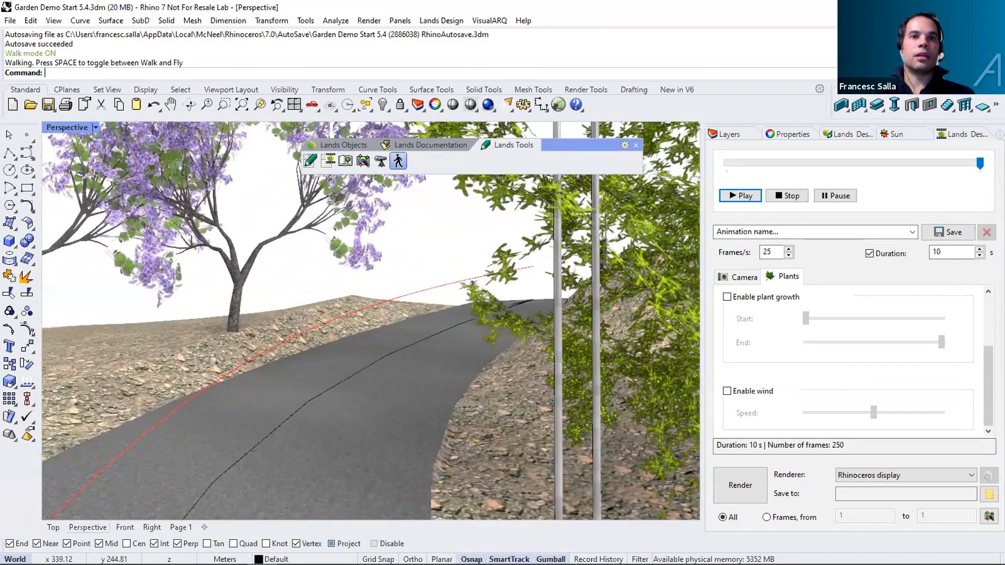
key(Left)
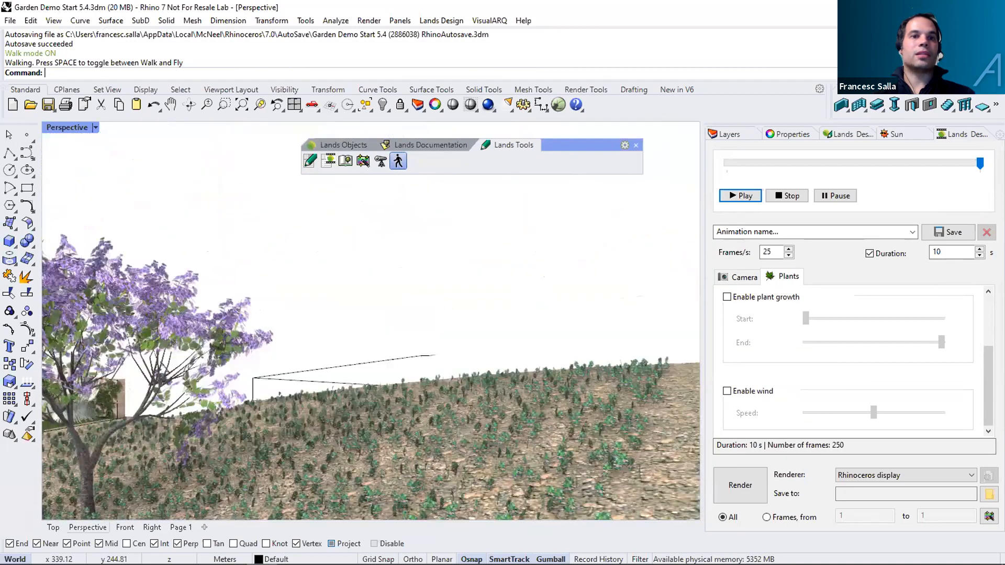
key(Left)
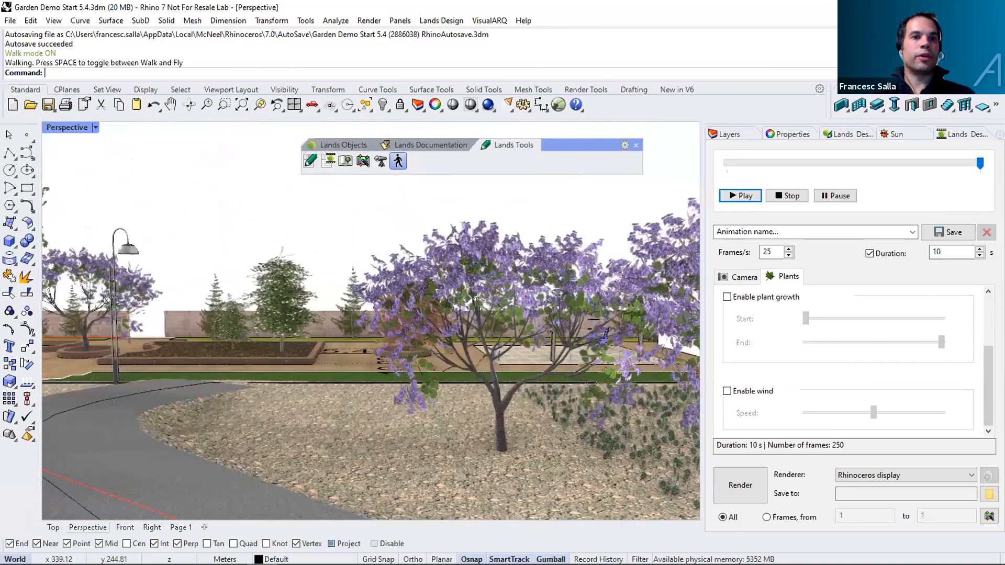
key(Left)
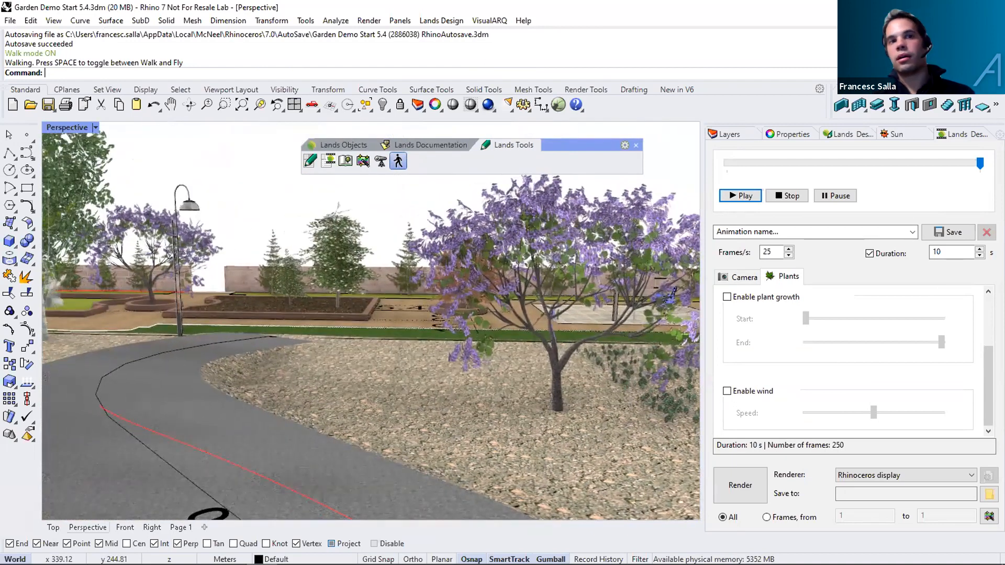
key(Up)
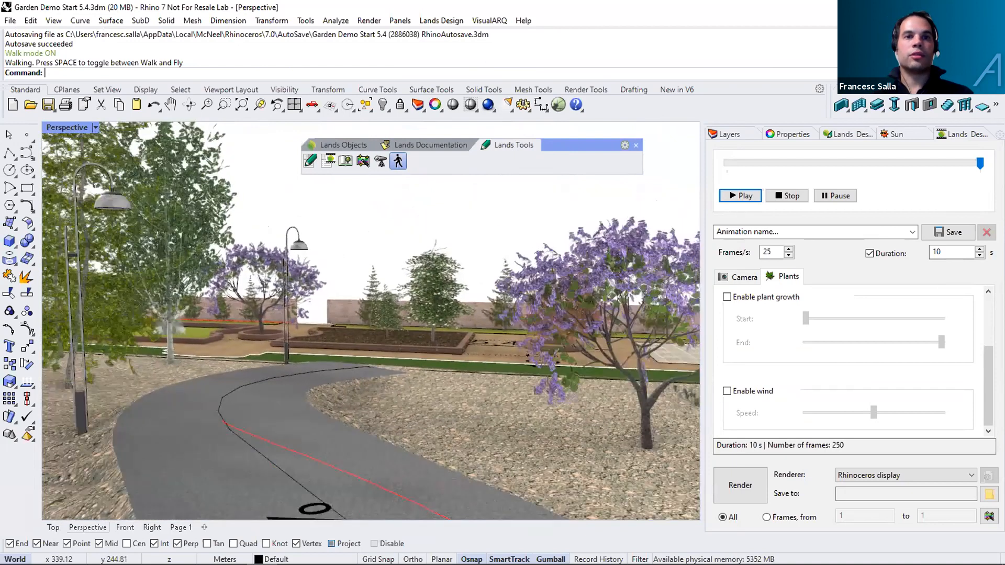
key(Left)
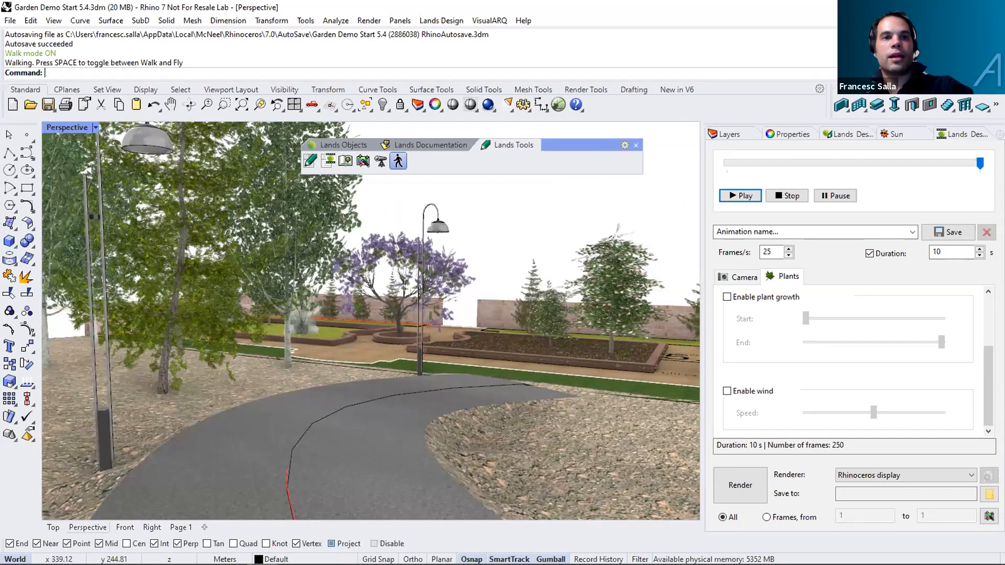
key(Escape)
right_drag(553, 372, 354, 358)
right_drag(478, 388, 507, 372)
scroll(509, 372, up, 2)
scroll(510, 371, down, 4)
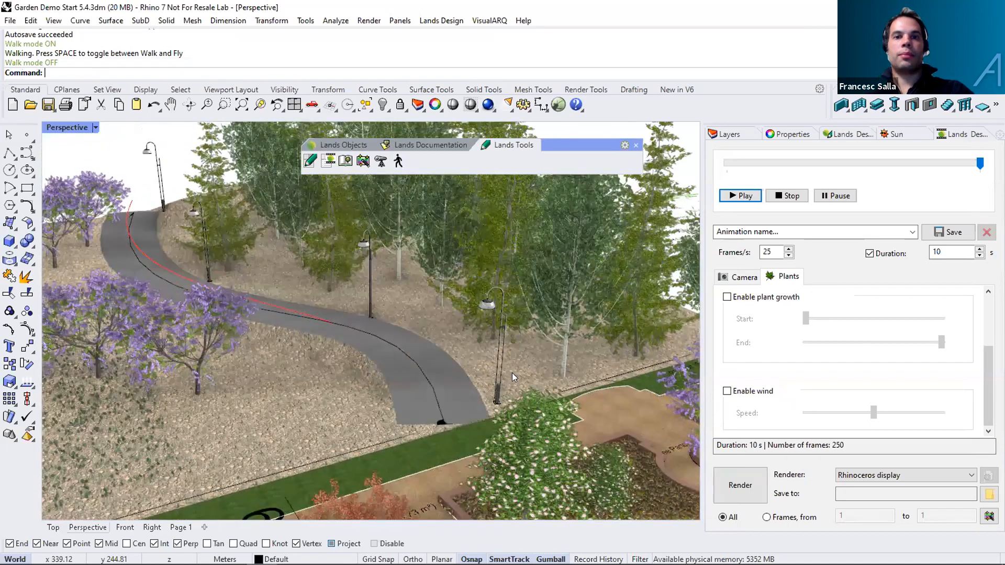
scroll(493, 338, down, 1)
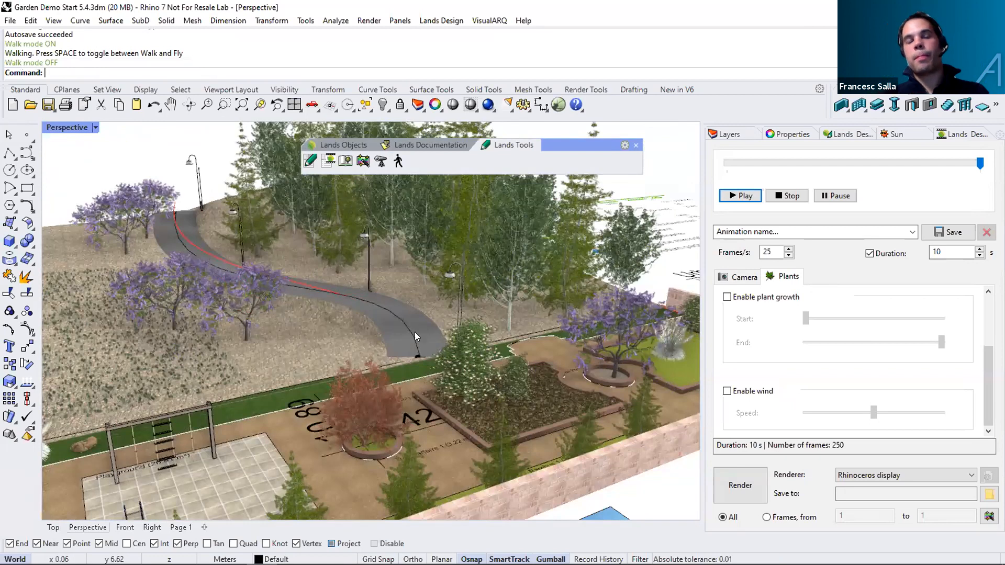
scroll(346, 421, down, 2)
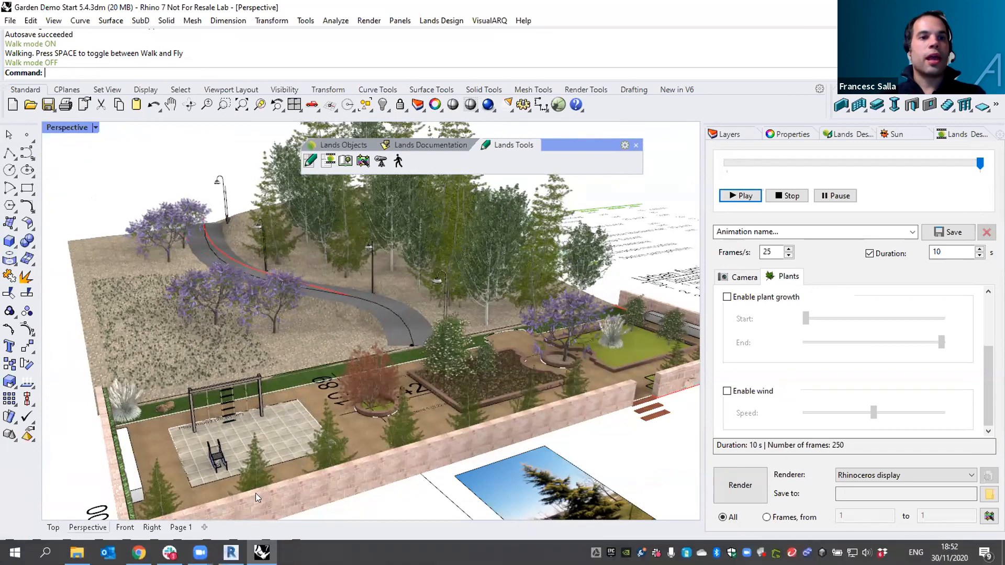
Switch to Chrome and browse the project gallery on the Lands Design website.
click(139, 552)
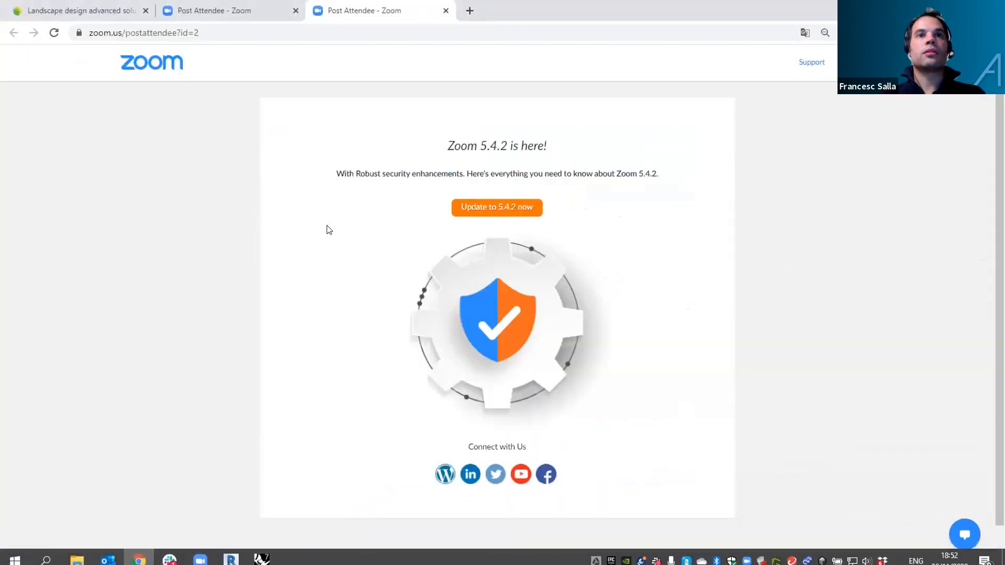
key(ctrl+1)
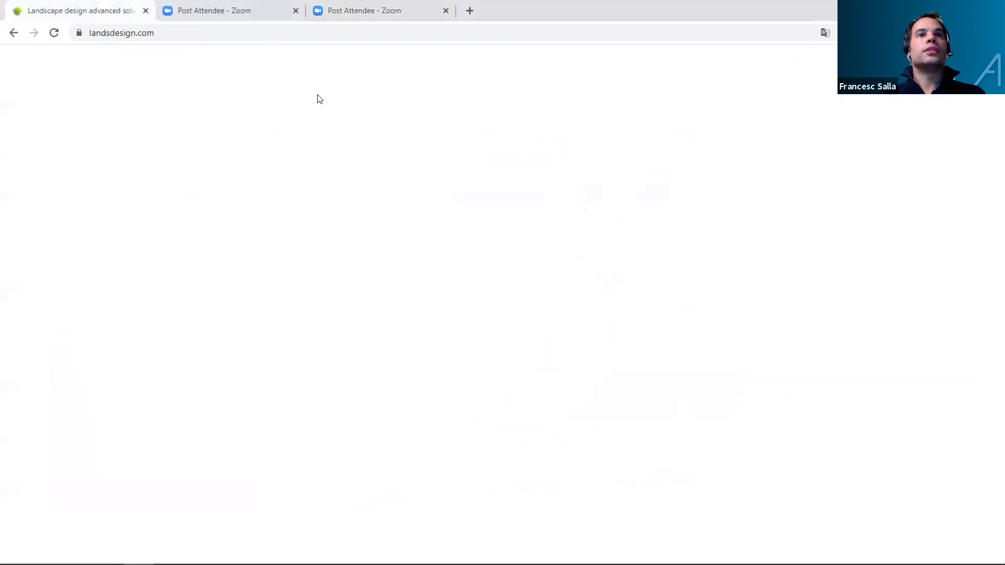
click(530, 76)
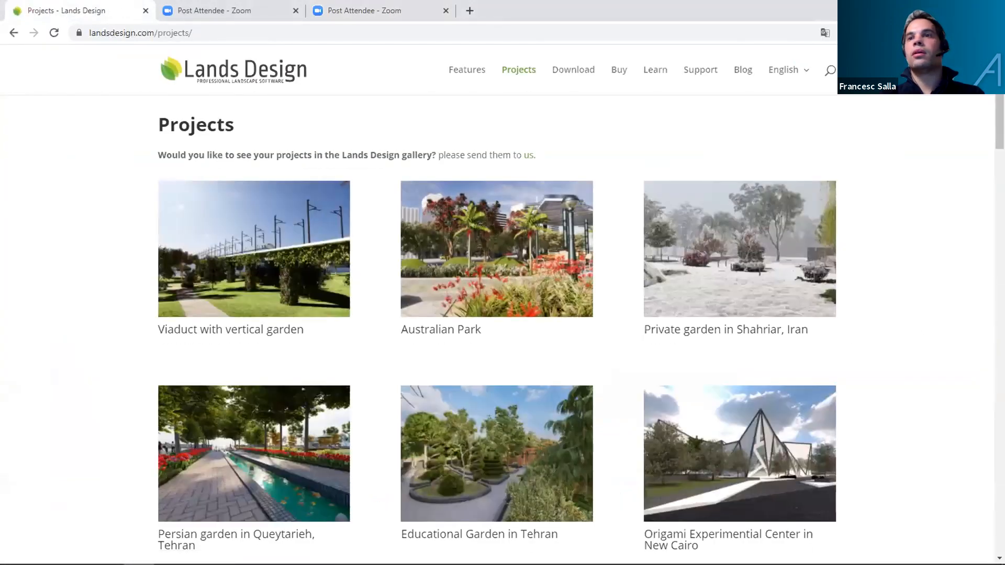
scroll(503, 322, down, 3)
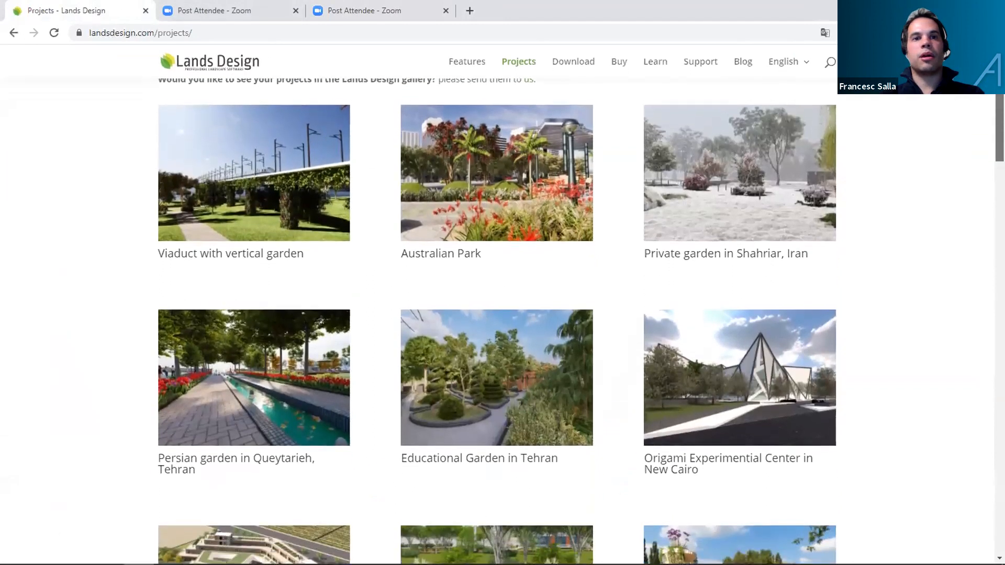
scroll(981, 207, down, 2)
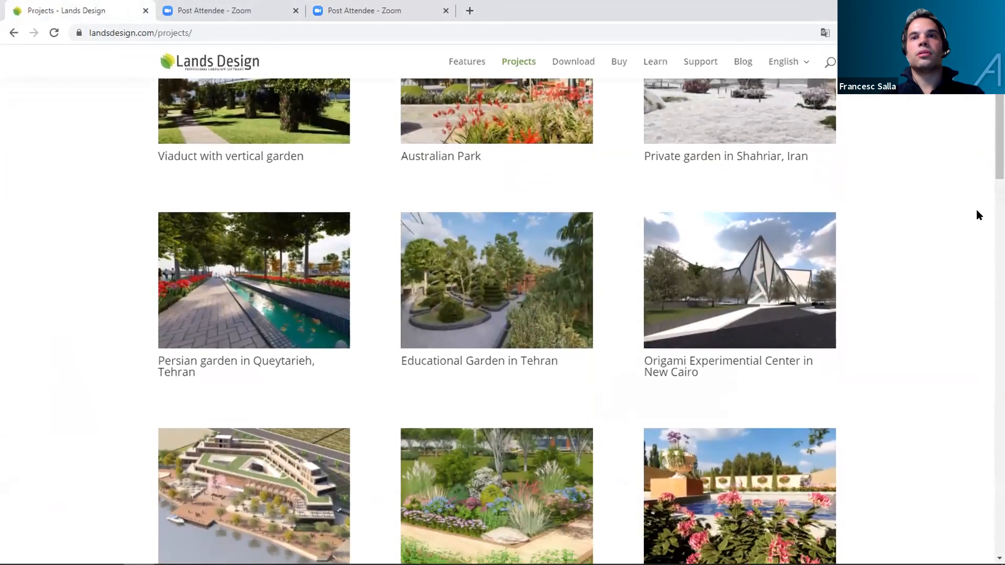
scroll(502, 323, down, 5)
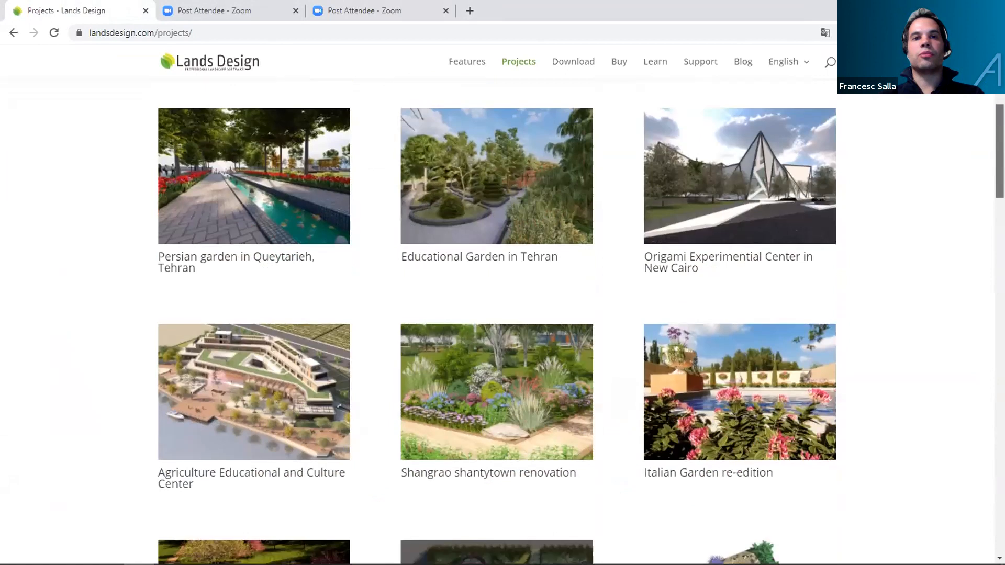
scroll(503, 322, down, 2)
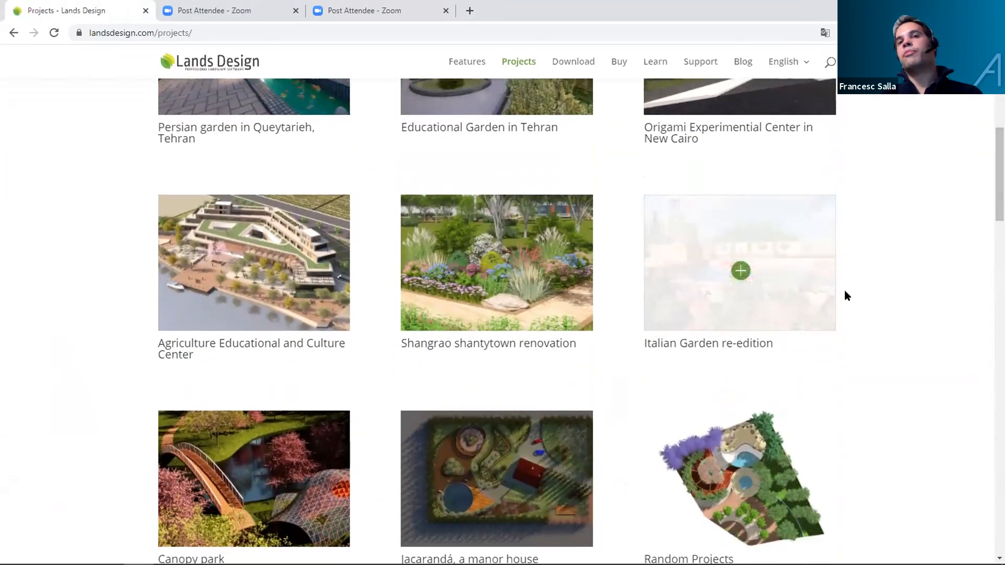
scroll(871, 311, up, 2)
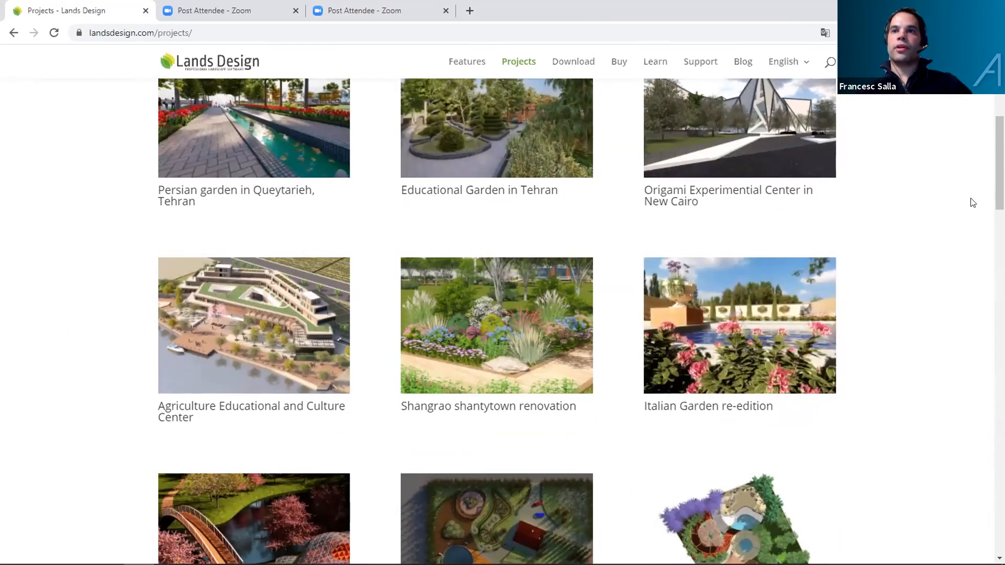
scroll(998, 173, down, 3)
scroll(502, 314, up, 3)
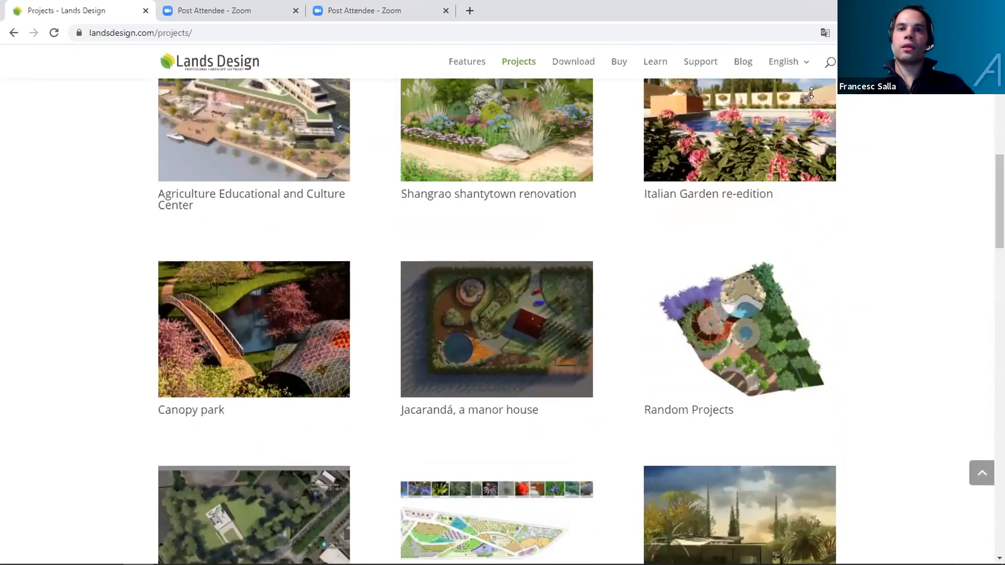
Switch back to Rhino, bring up the Lands object tools and view the whole garden model from outside.
key(alt+Tab)
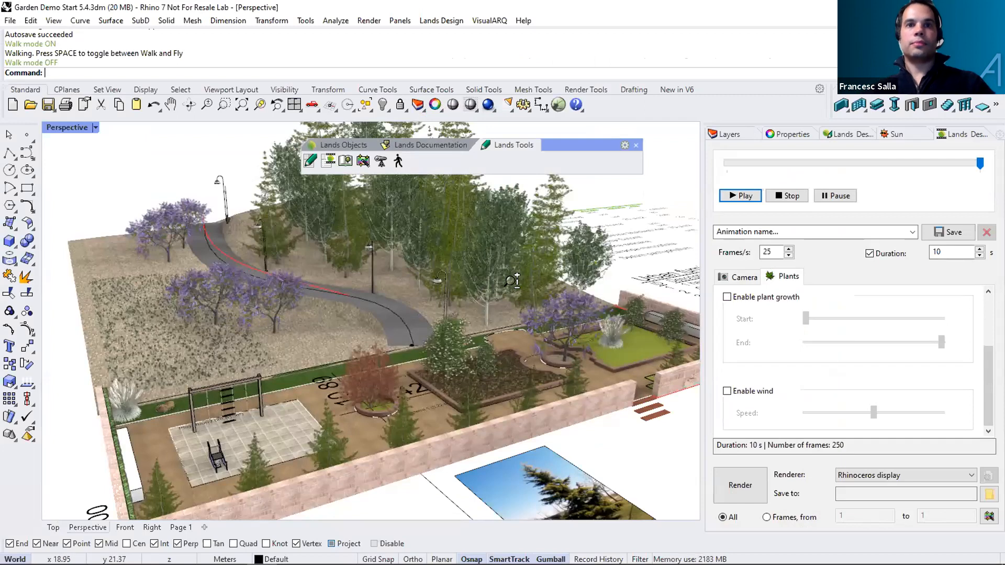
scroll(513, 280, down, 5)
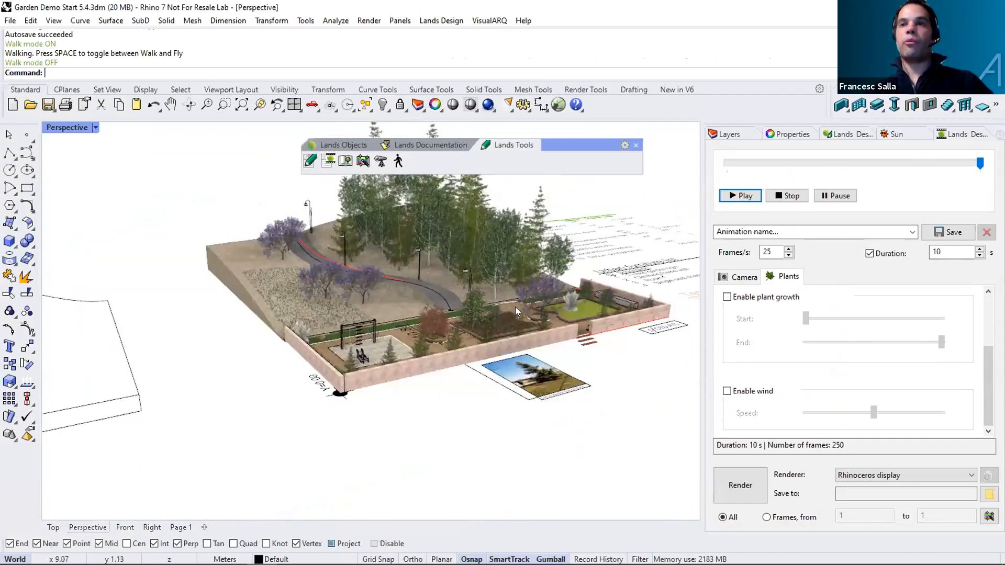
scroll(515, 309, up, 3)
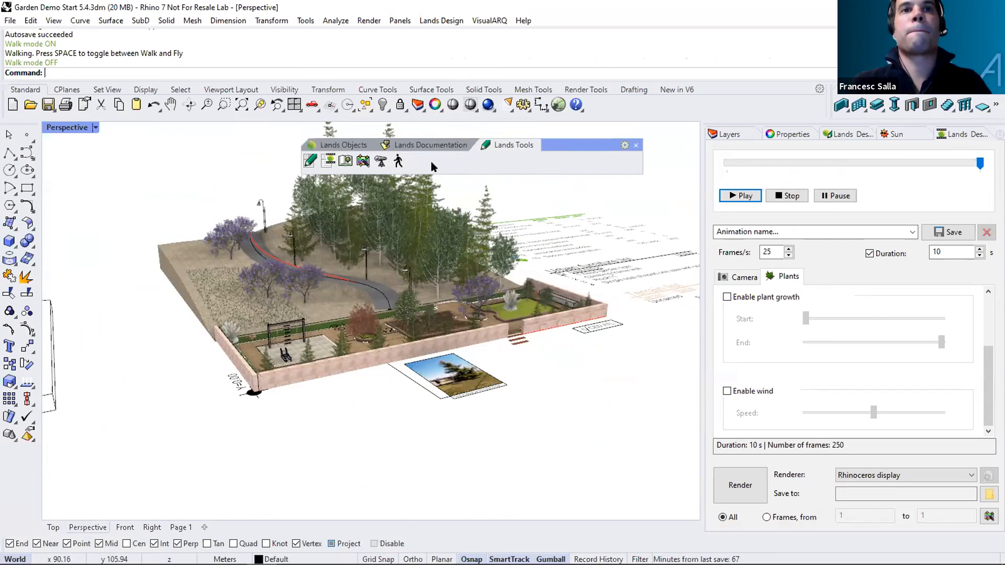
click(364, 146)
right_drag(426, 277, 459, 256)
scroll(459, 256, up, 1)
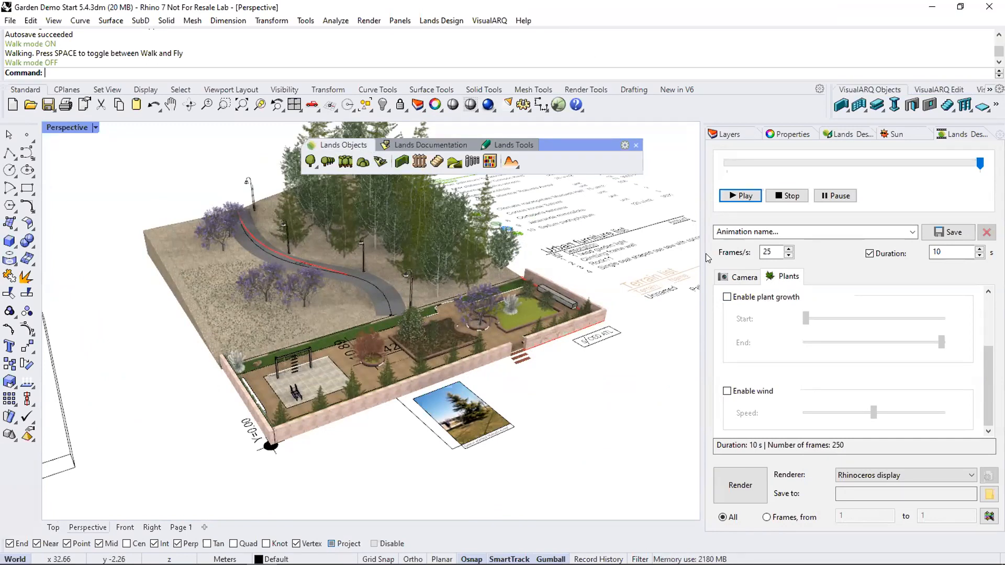
right_drag(615, 383, 616, 374)
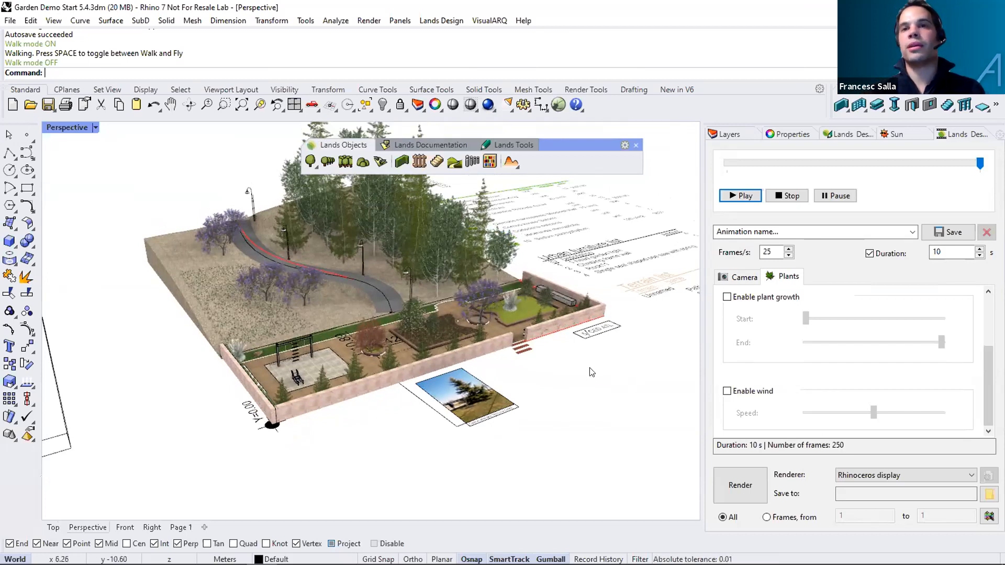
Open Grasshopper, resize its window to sit beside the garden model, and list the landscape object components.
text(Grasshopper)
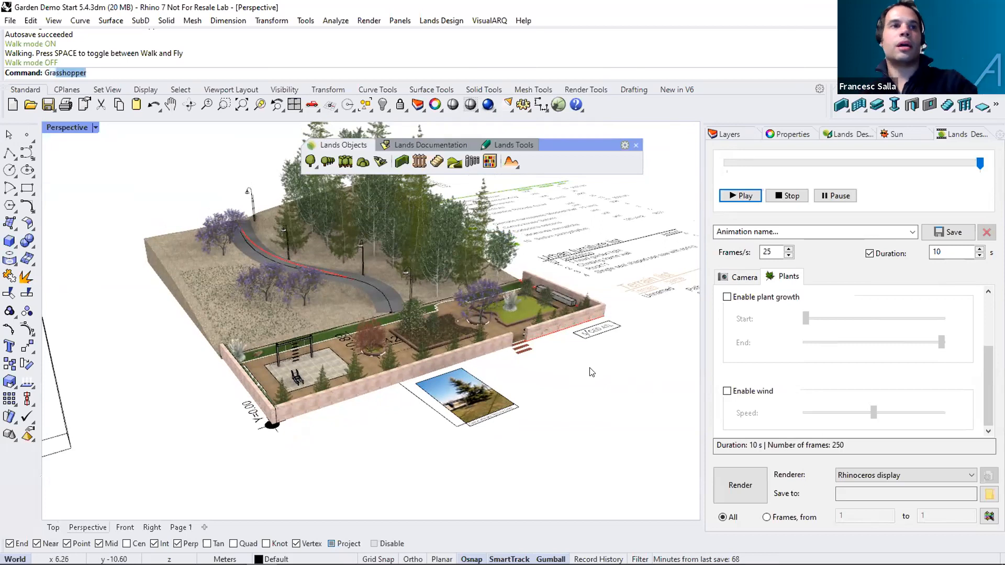
key(Return)
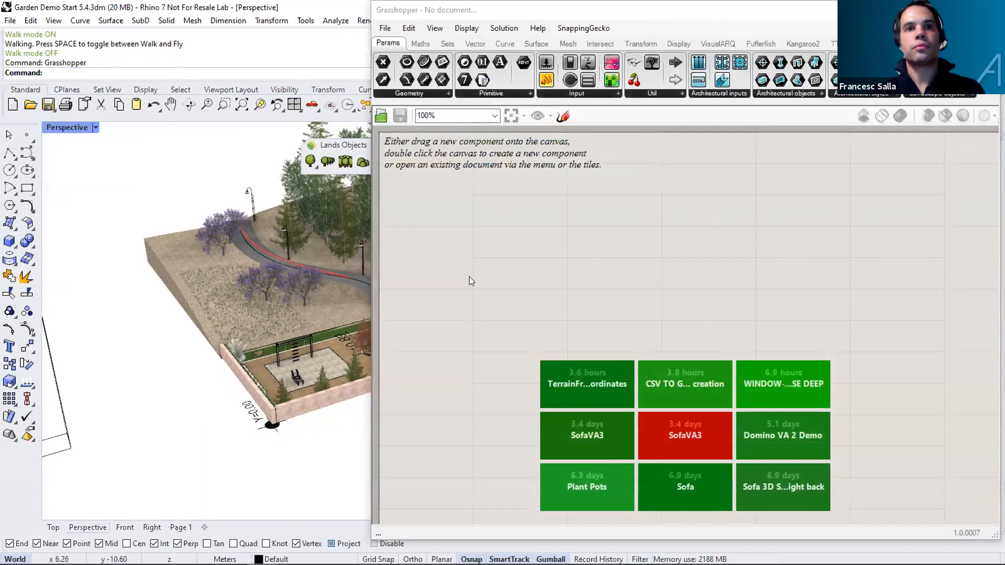
drag(371, 296, 495, 283)
right_drag(398, 317, 384, 321)
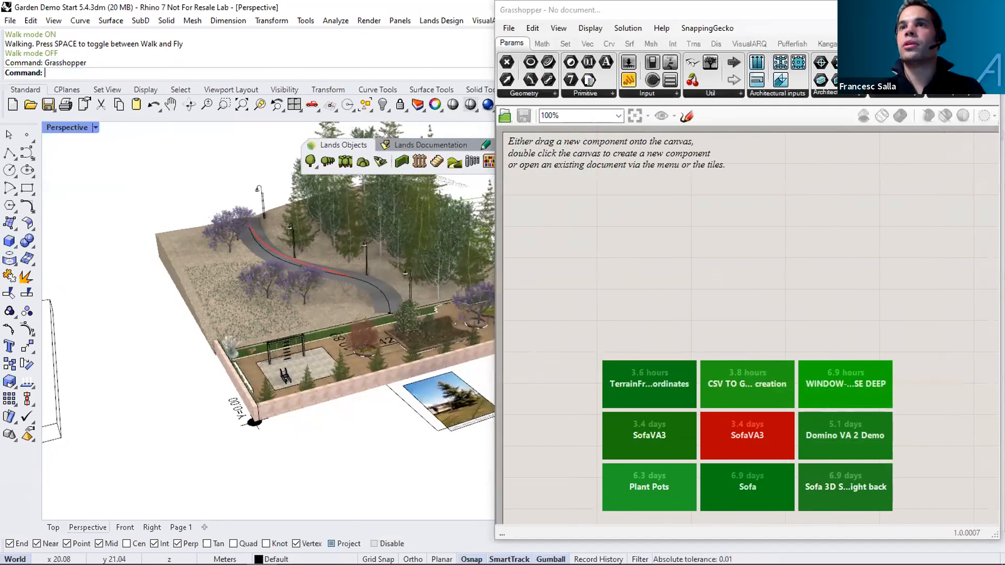
click(954, 94)
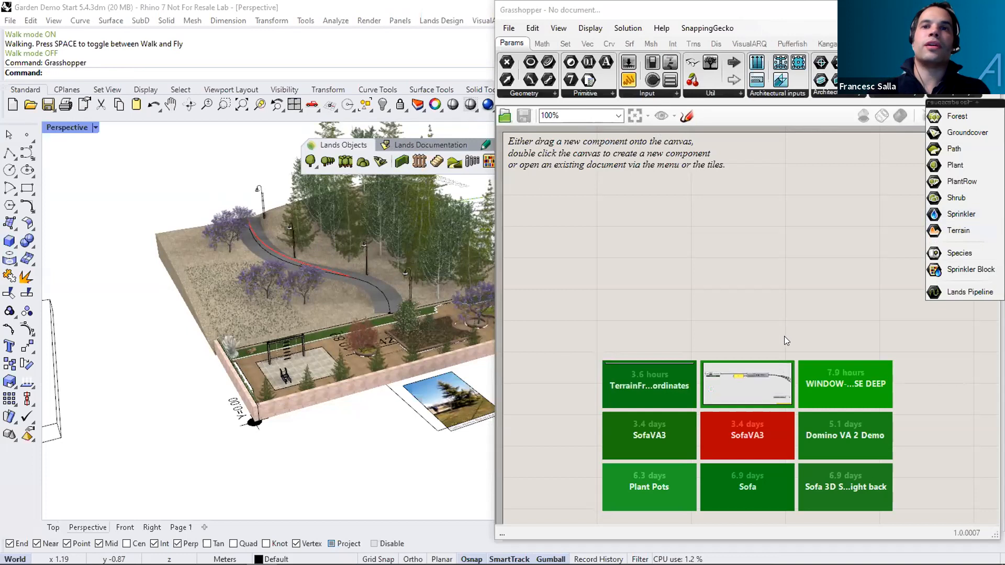
Add a Lands Design Plant component to the middle of the empty Grasshopper canvas.
click(785, 251)
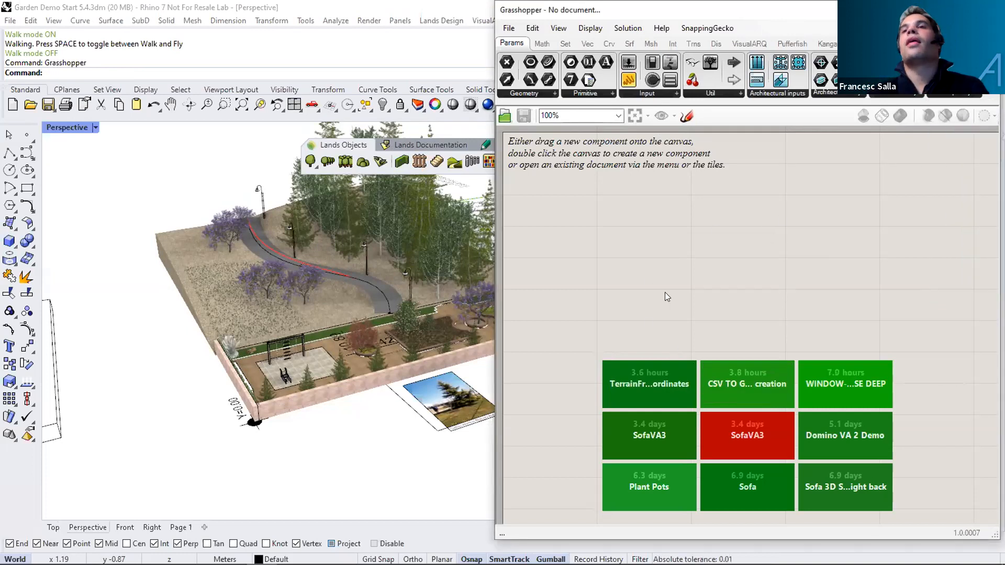
click(879, 44)
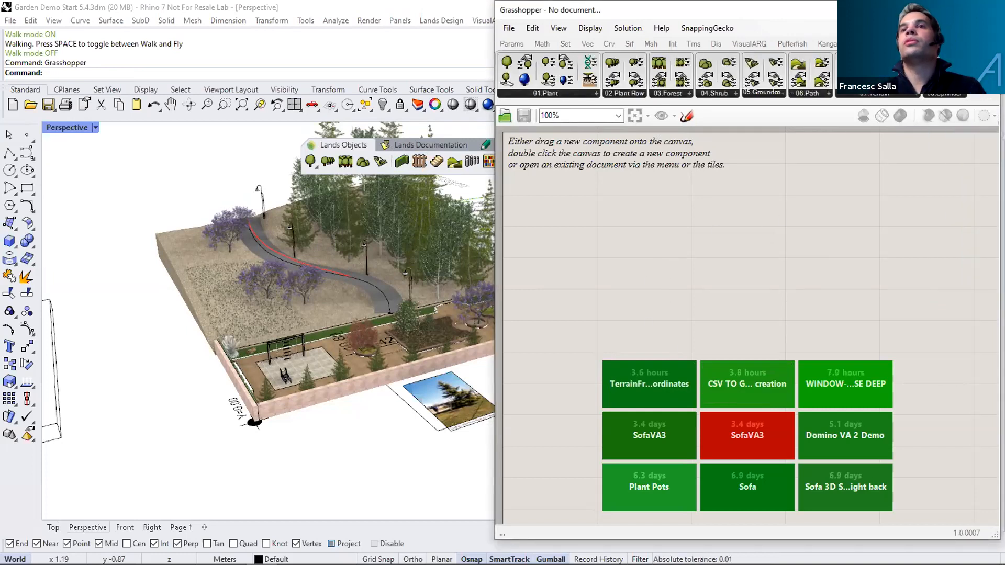
click(564, 92)
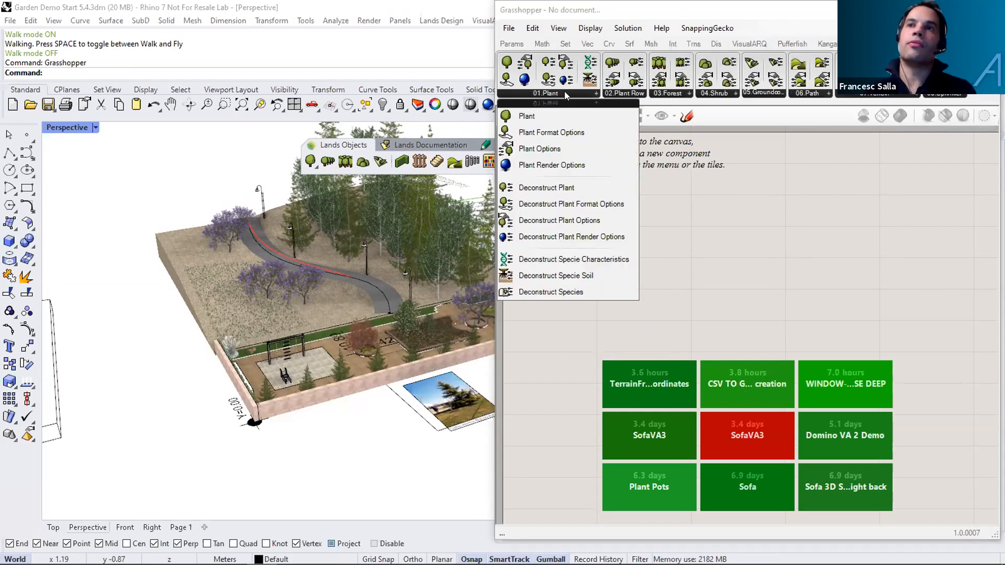
click(527, 117)
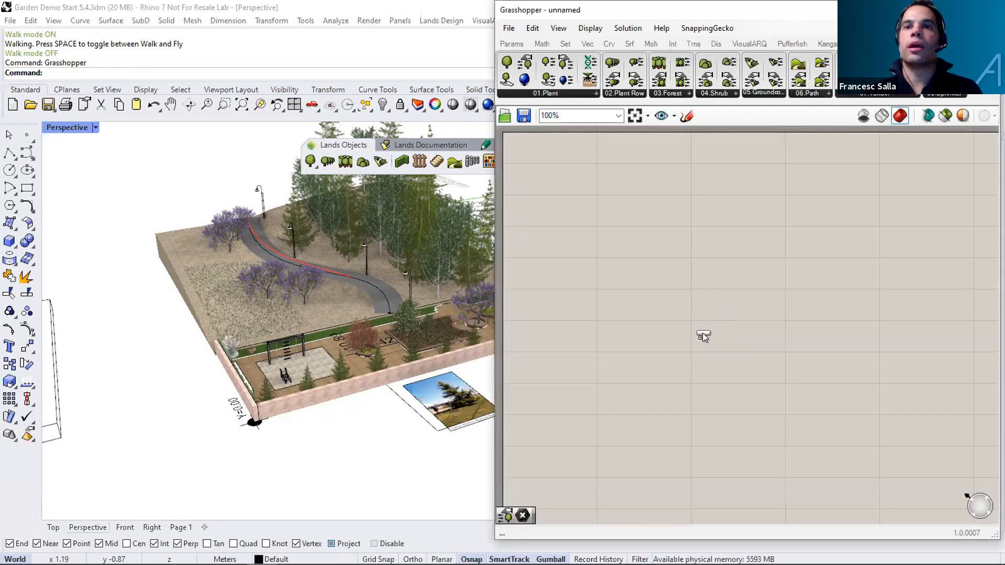
click(710, 338)
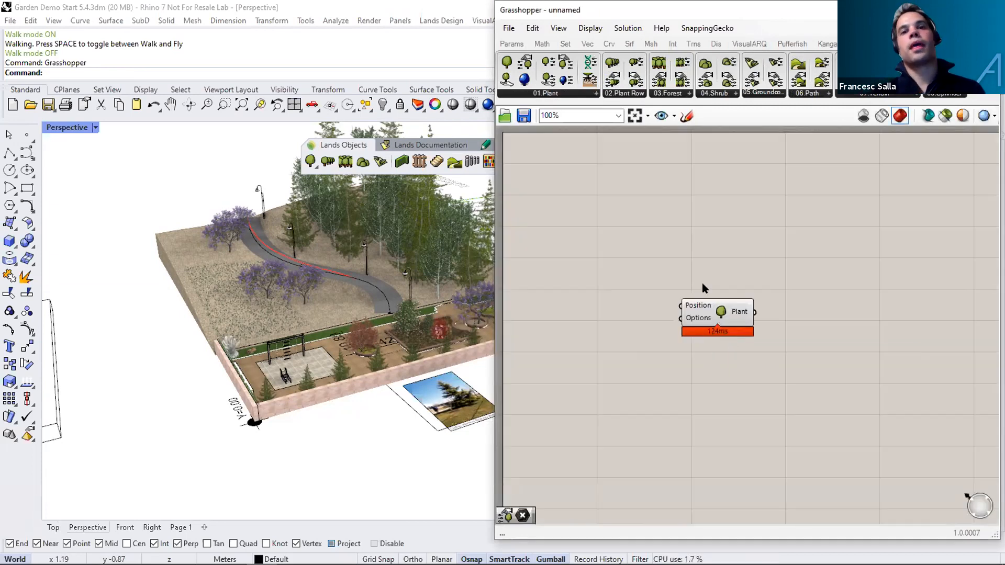
click(701, 314)
scroll(744, 330, up, 1)
scroll(743, 331, up, 4)
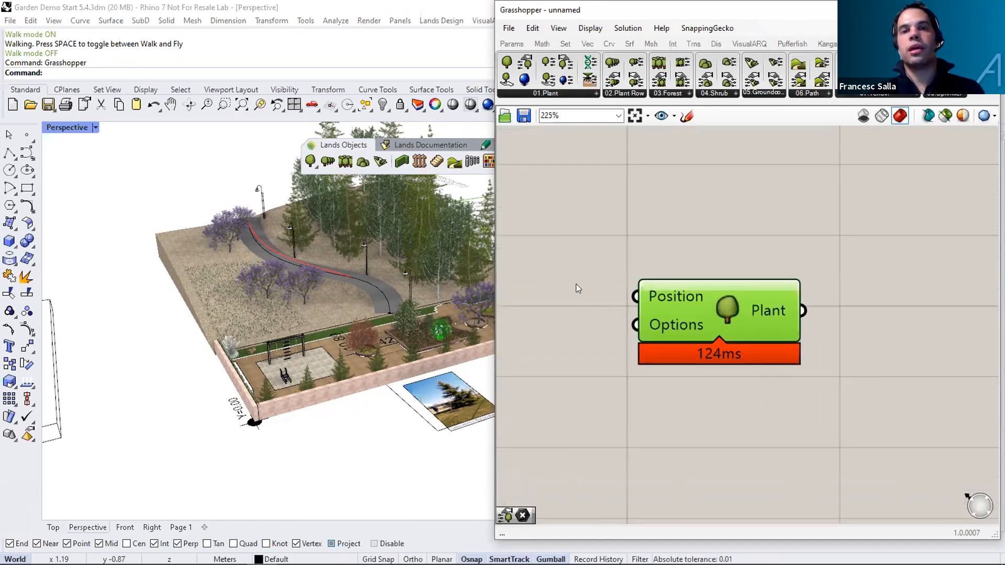
drag(802, 311, 887, 302)
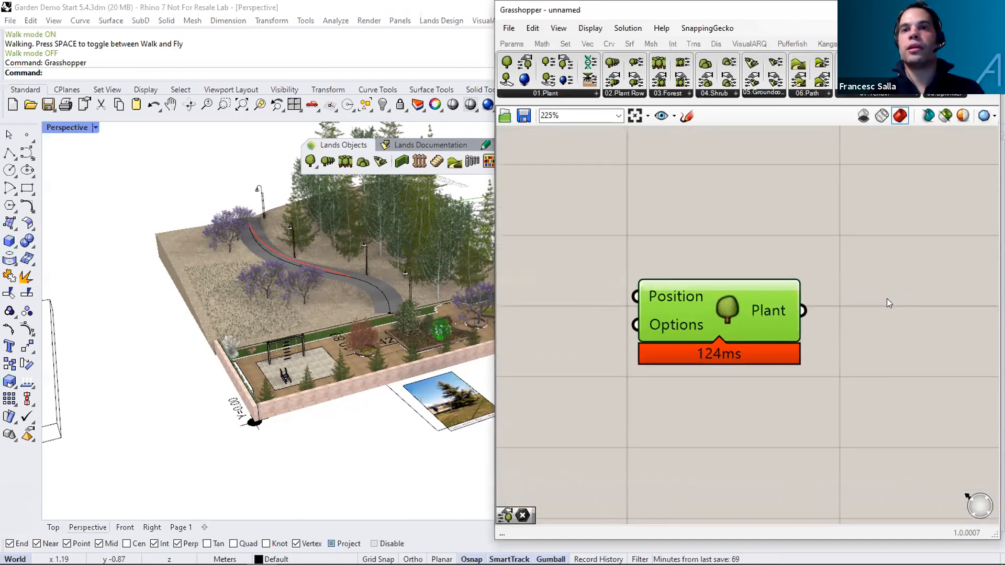
scroll(654, 273, down, 3)
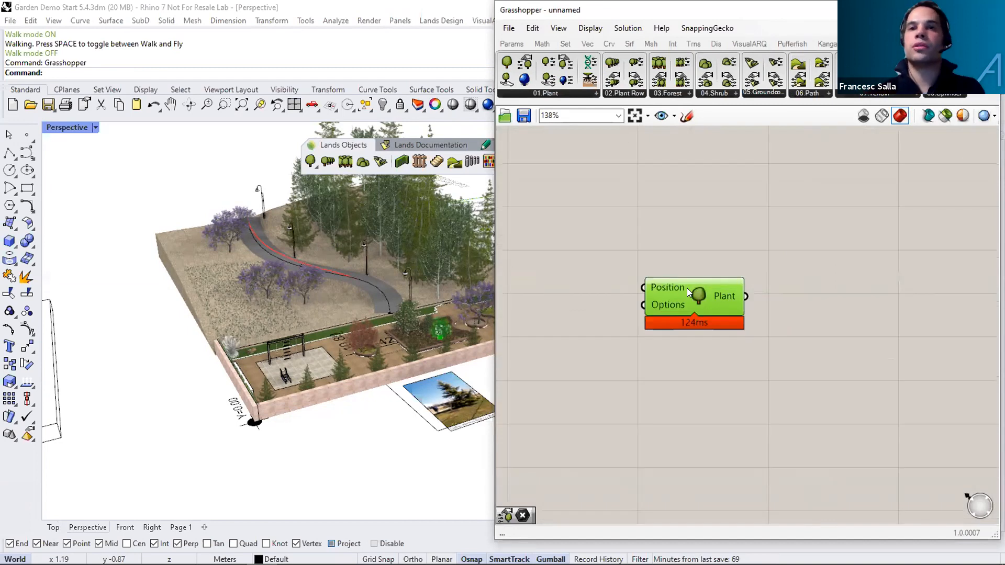
Add a Point parameter beside the Plant component and place a point object on open ground outside the garden.
click(512, 43)
drag(552, 270, 553, 276)
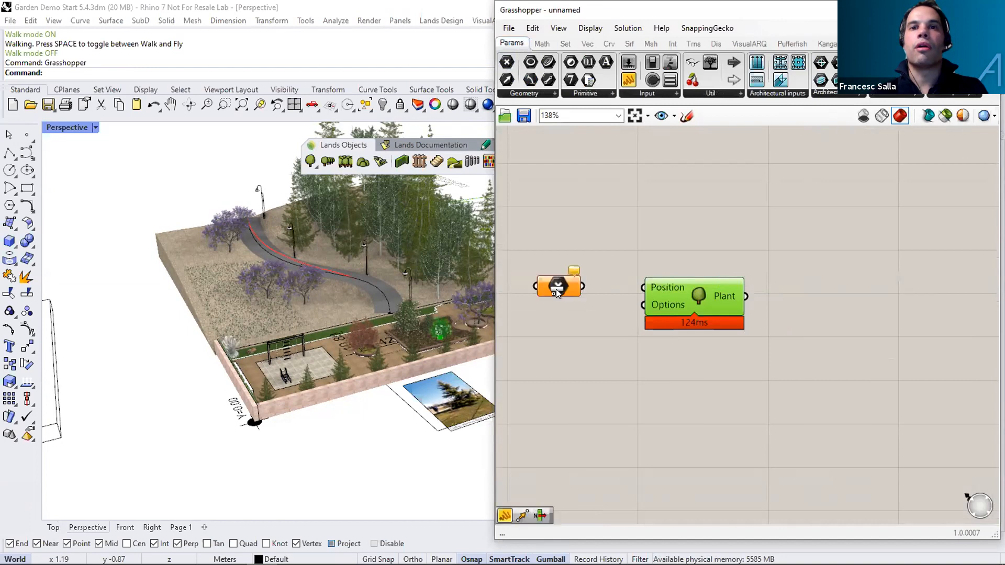
click(27, 135)
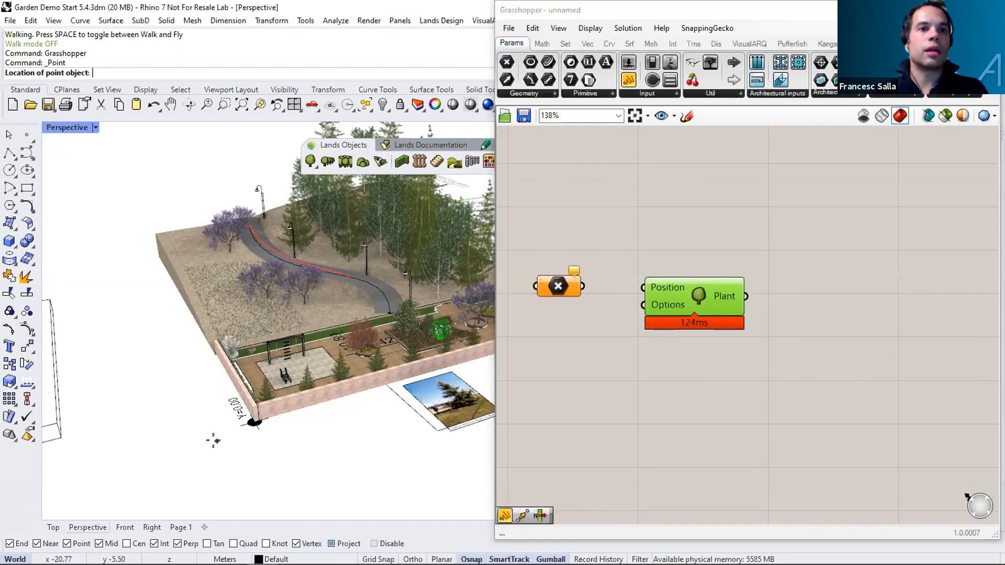
scroll(210, 451, down, 3)
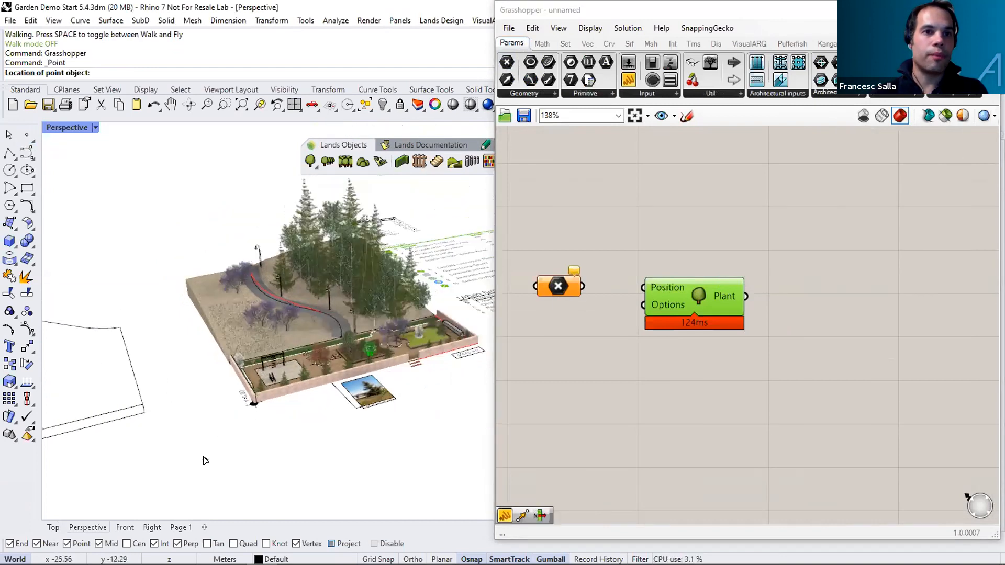
click(206, 459)
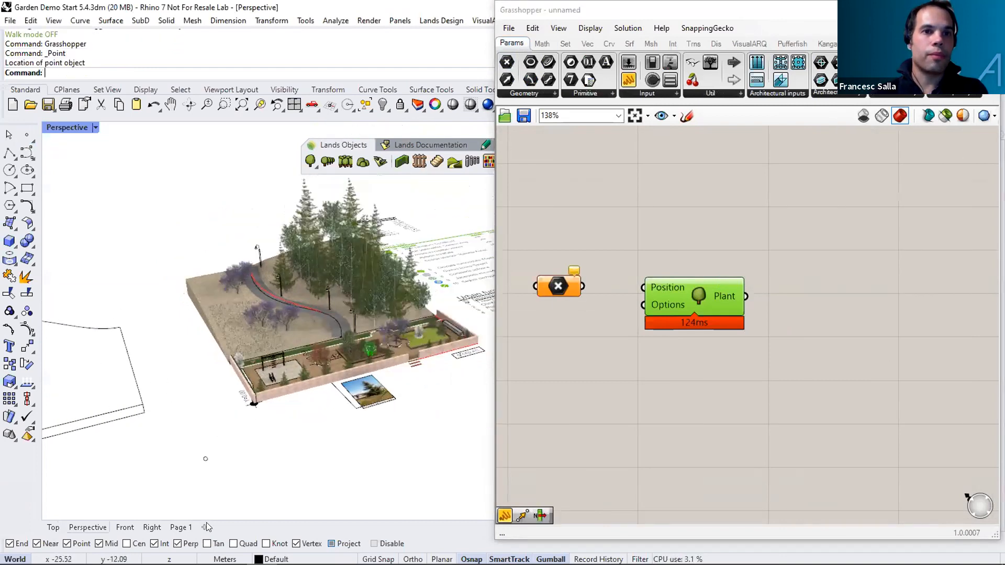
Reference the placed point in the Point parameter and connect it to the Plant component's Position input.
right_click(558, 283)
click(607, 454)
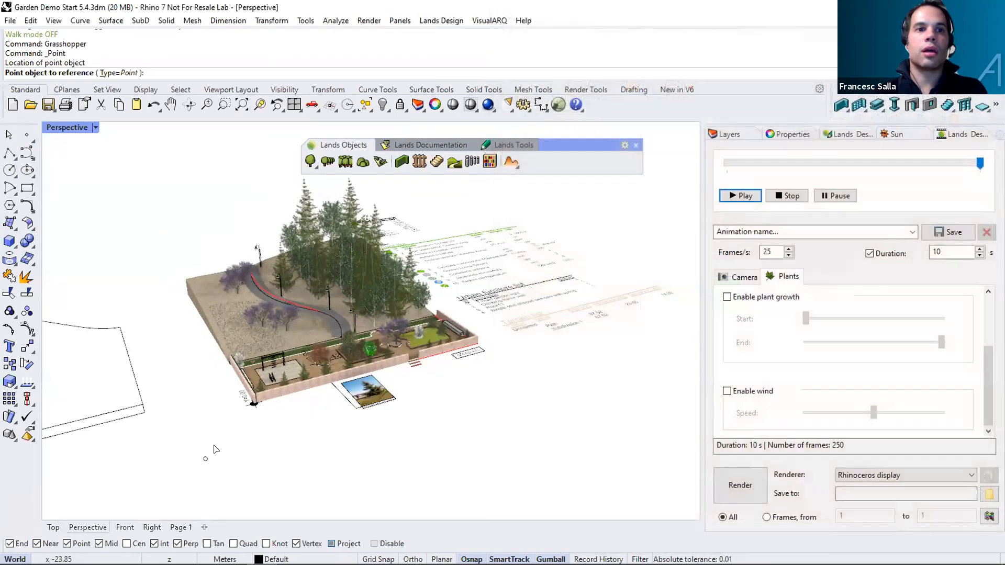
click(205, 458)
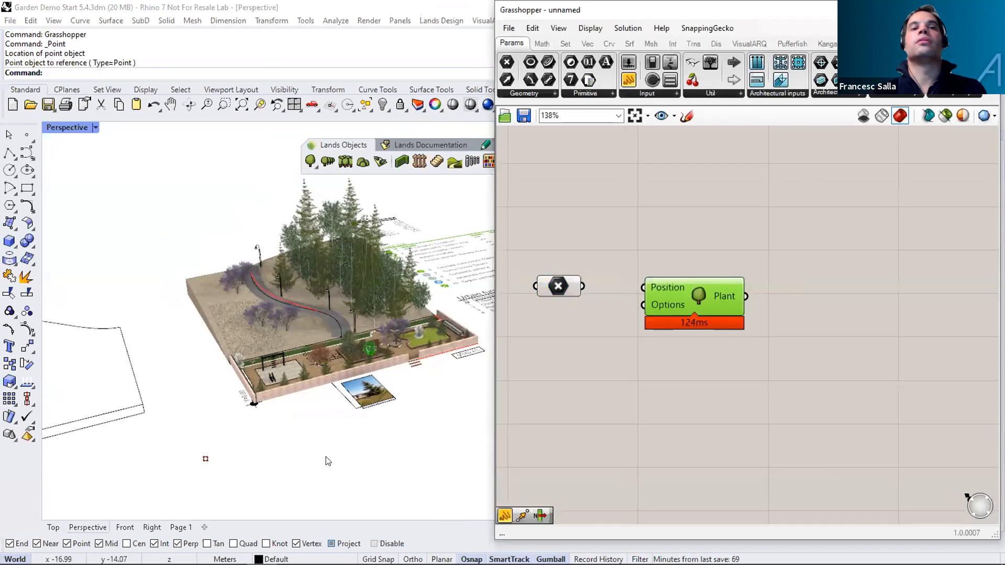
drag(558, 285, 586, 287)
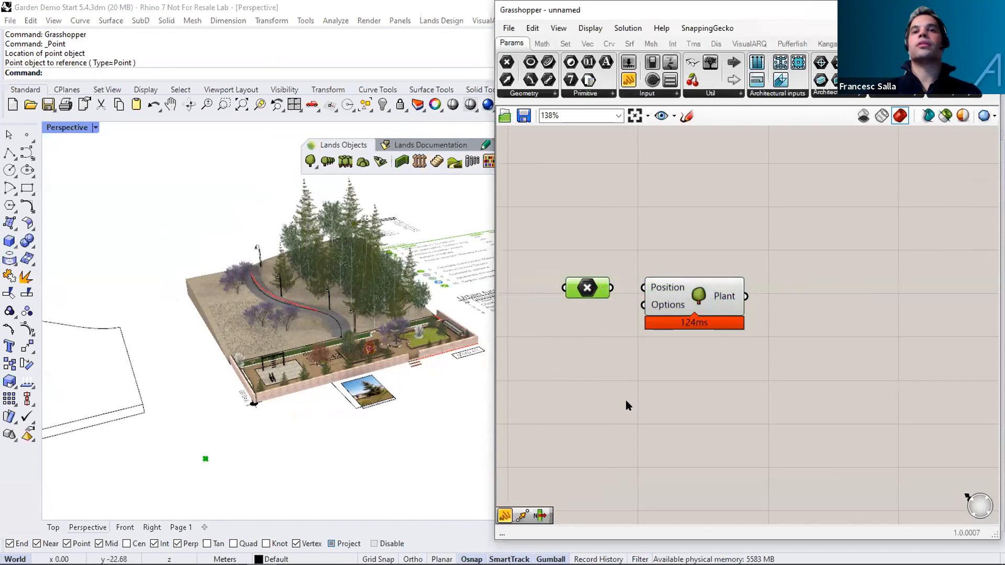
drag(611, 287, 643, 288)
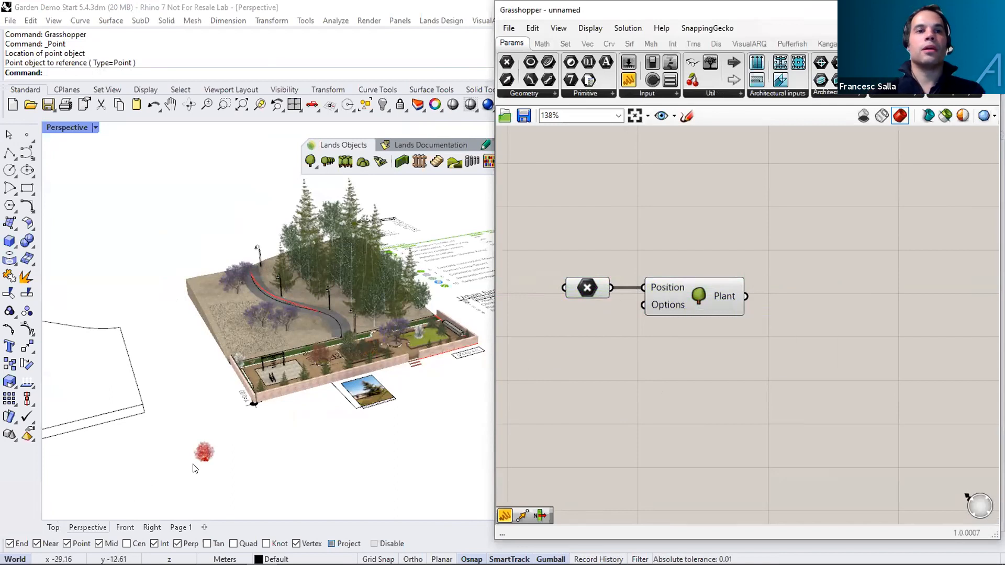
Examine the generated plant up close and move the Plant component slightly away from the Point parameter.
scroll(194, 467, up, 7)
click(729, 299)
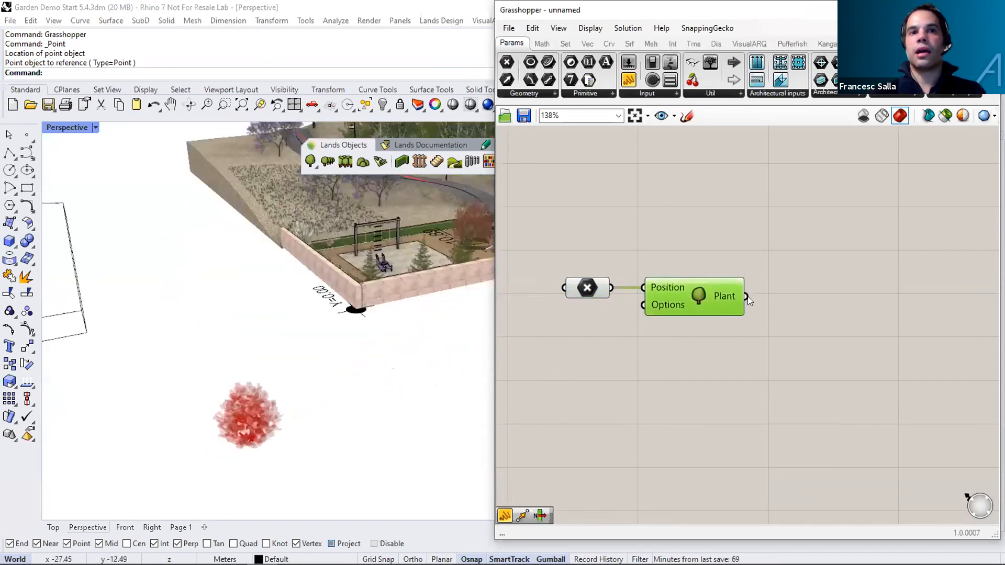
drag(697, 307, 720, 306)
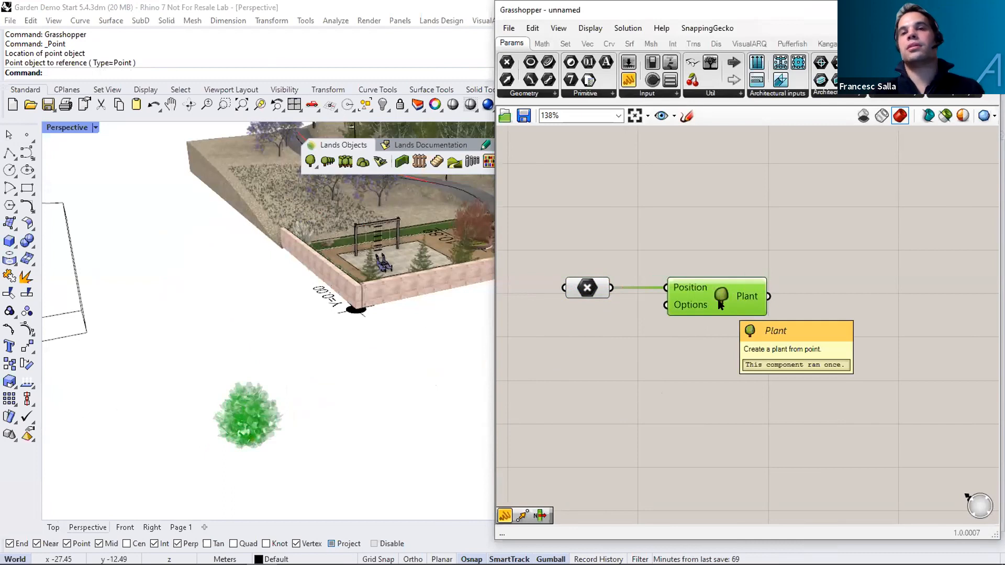
drag(847, 273, 864, 300)
right_drag(777, 330, 850, 309)
click(705, 333)
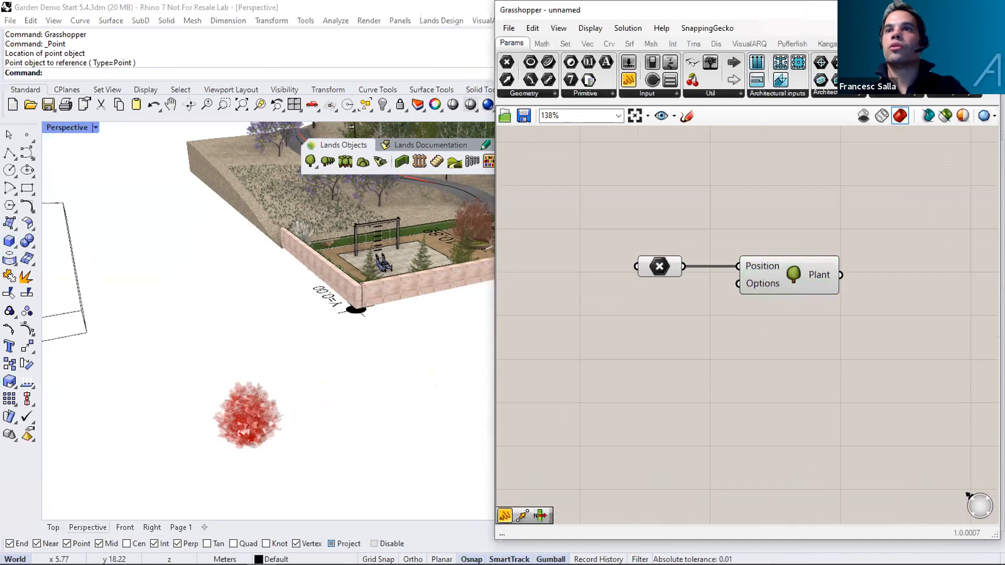
Add a Plant Options component below the Point parameter and connect it to the Plant's Options input.
click(890, 44)
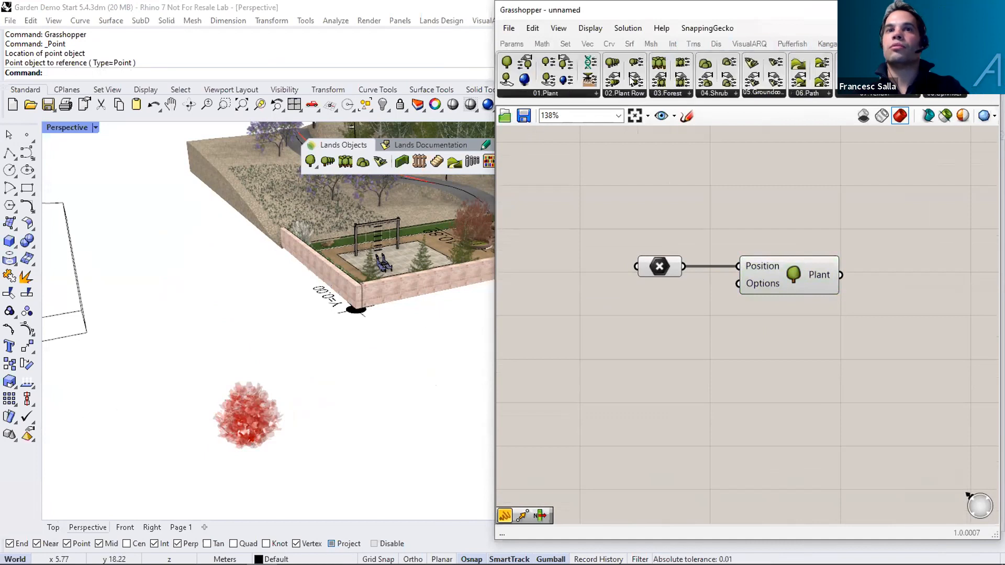
click(565, 95)
click(557, 142)
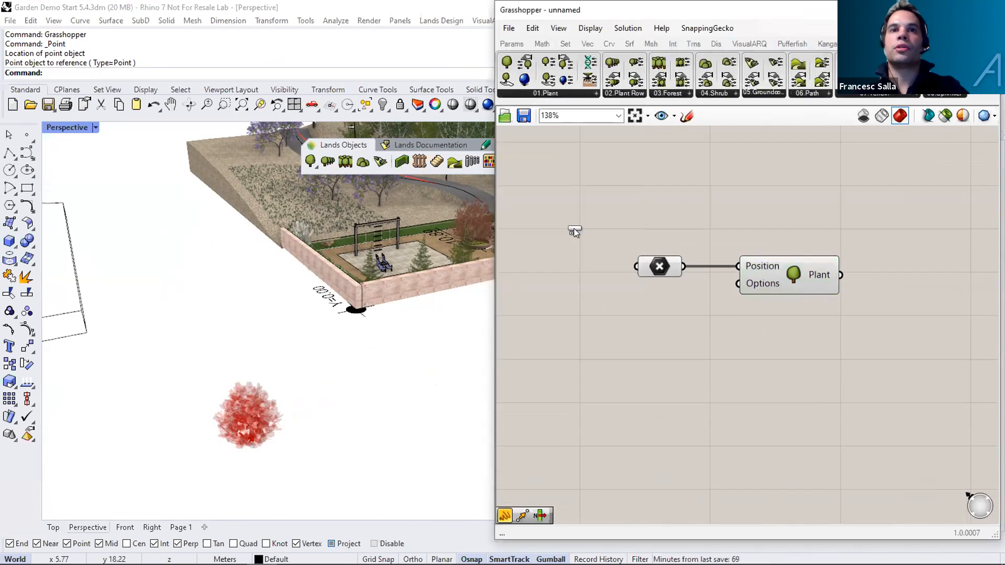
click(630, 394)
drag(691, 394, 739, 283)
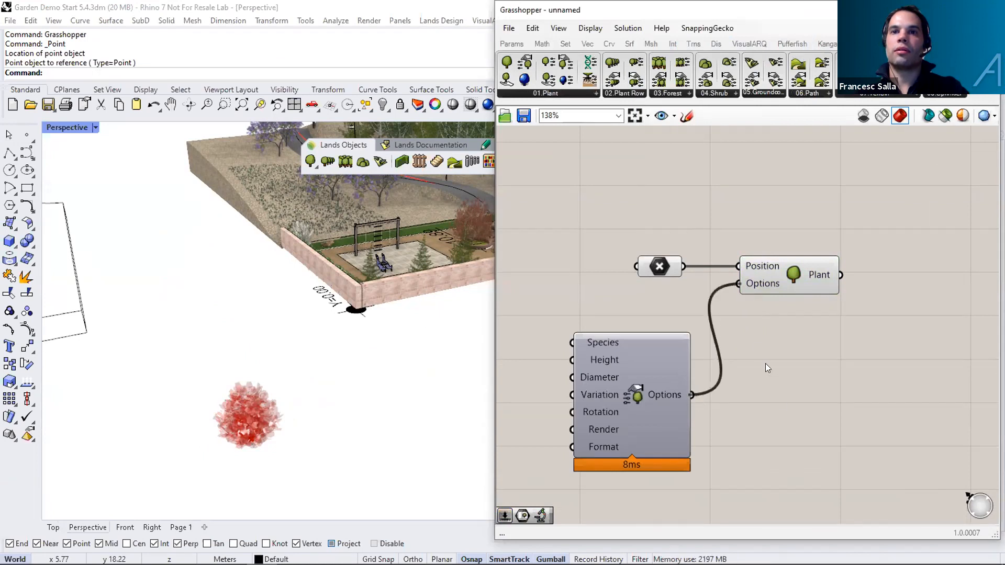
Add a number slider ranging from 1 to 30 beside the Plant Options component.
right_drag(594, 350, 666, 344)
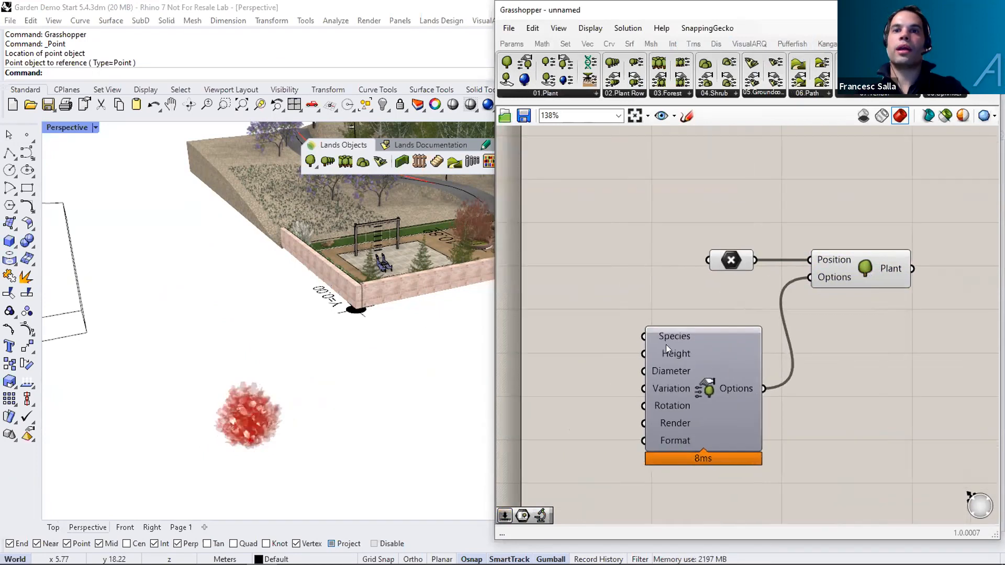
right_drag(597, 338, 684, 345)
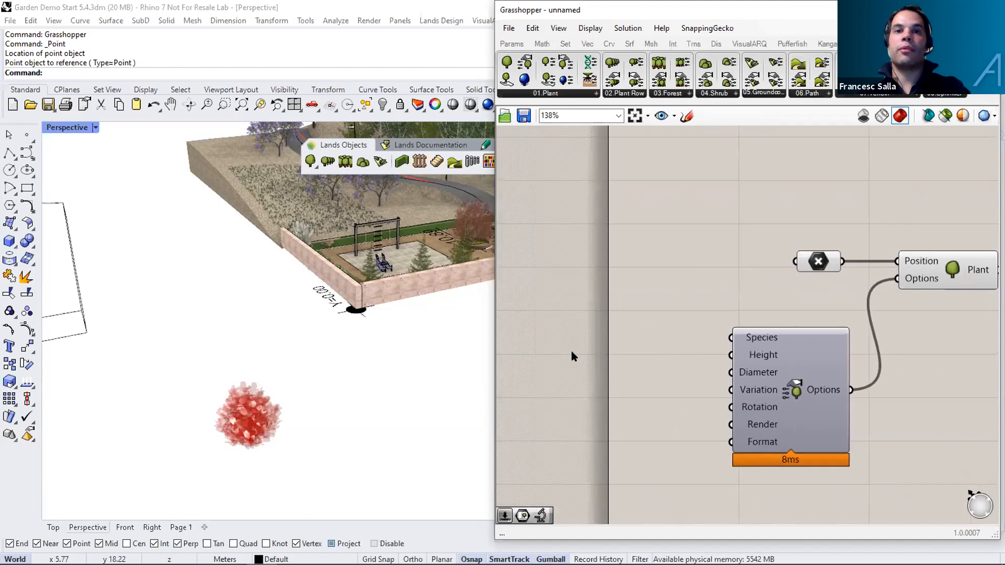
double_click(574, 351)
text(1.20)
key(Return)
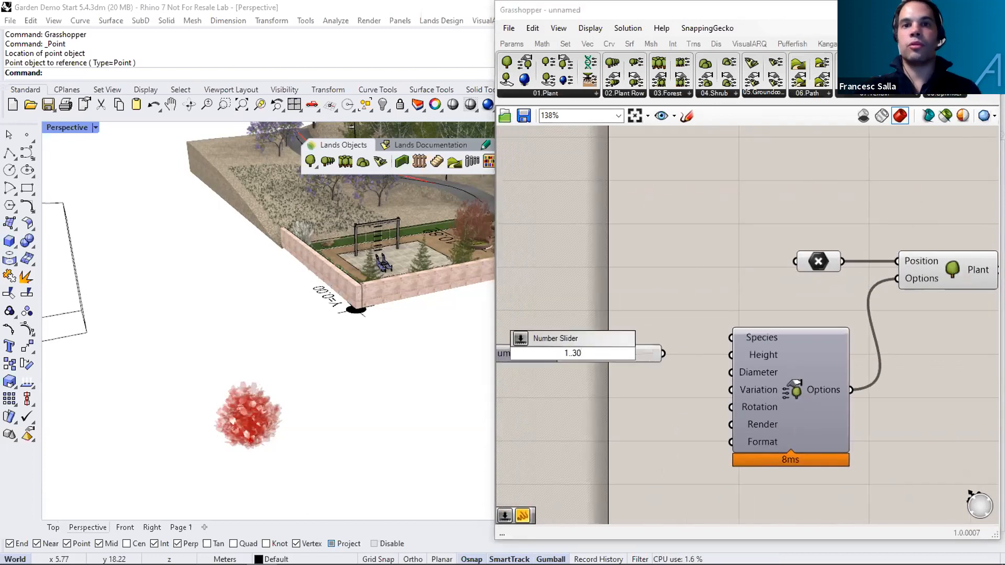
Connect the number slider to the Height input of Plant Options and set its value to 11.
right_drag(571, 351, 627, 361)
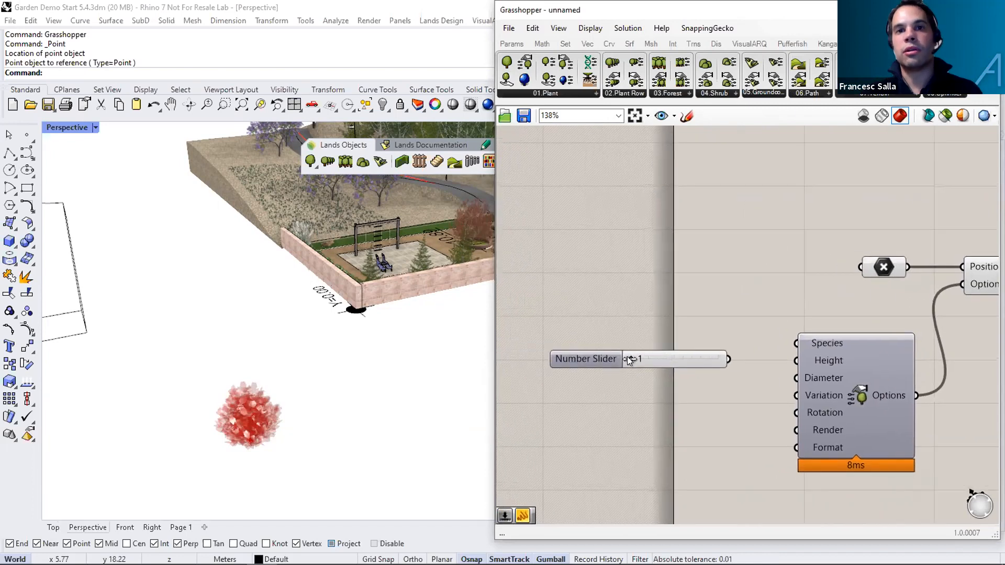
mouse_move(673, 359)
mouse_down()
mouse_move(641, 360)
mouse_move(690, 359)
mouse_up()
right_drag(740, 407, 663, 392)
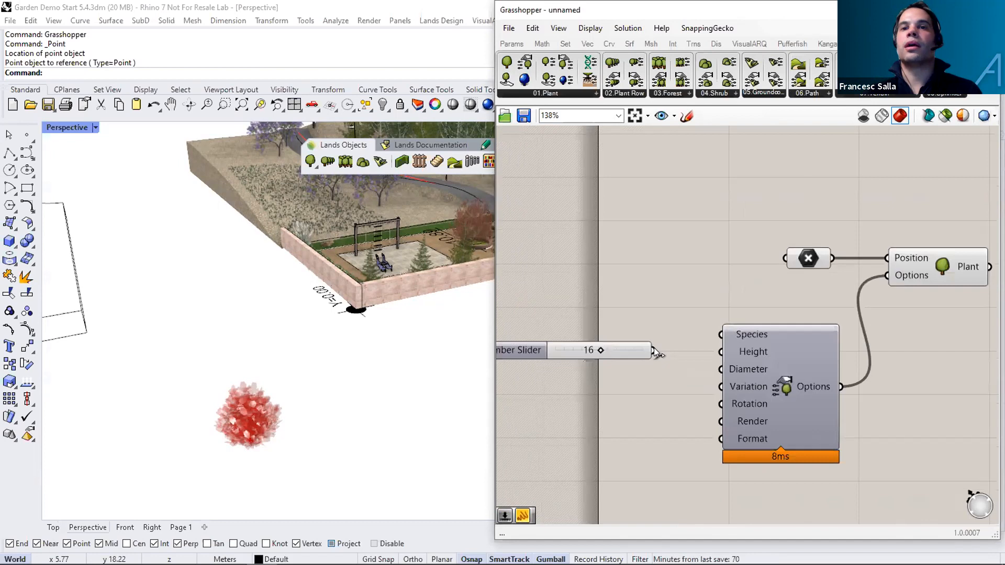
drag(654, 350, 721, 352)
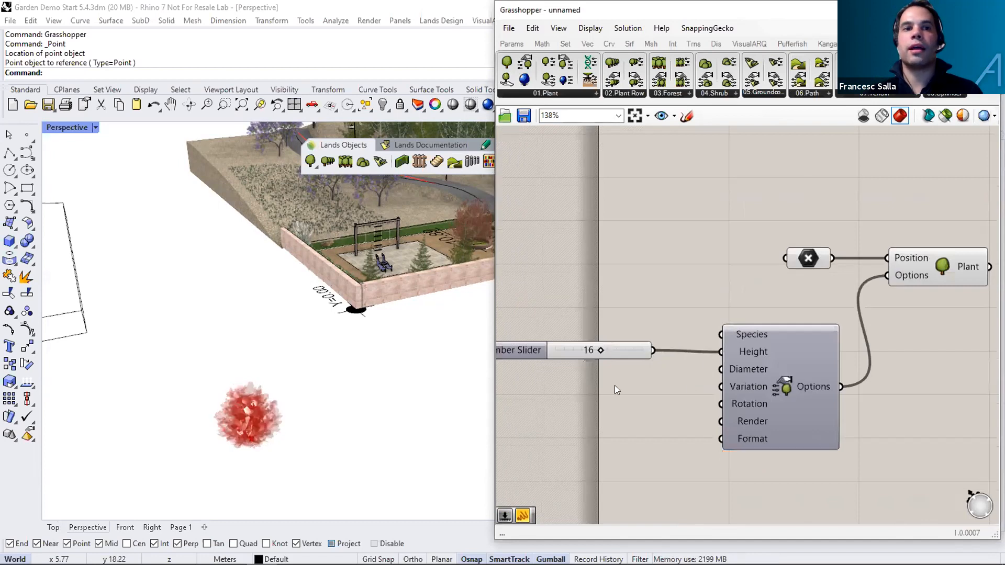
right_drag(658, 387, 691, 389)
drag(634, 351, 613, 356)
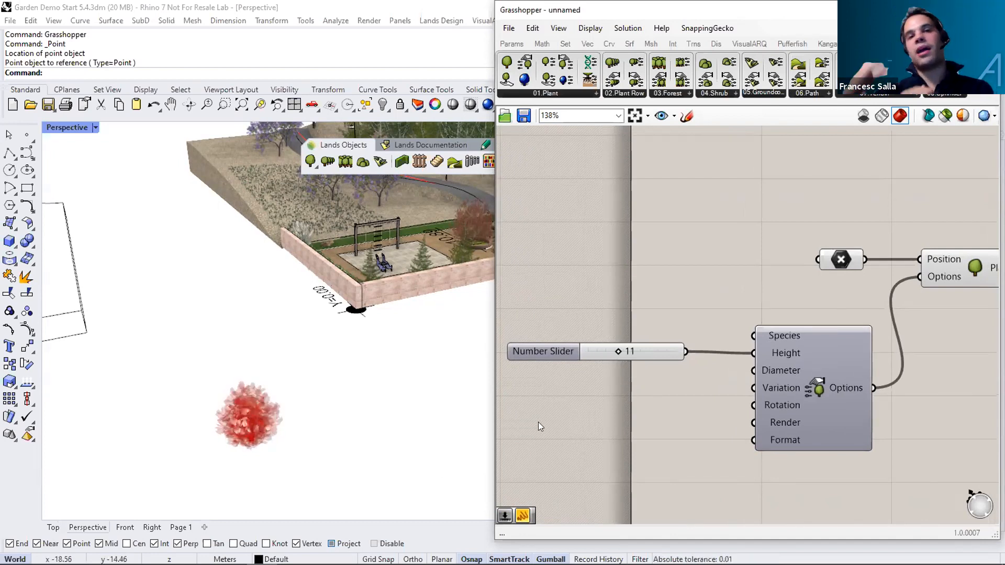
Add a Species parameter above the height slider, near the Species input of Plant Options.
right_drag(739, 335, 676, 339)
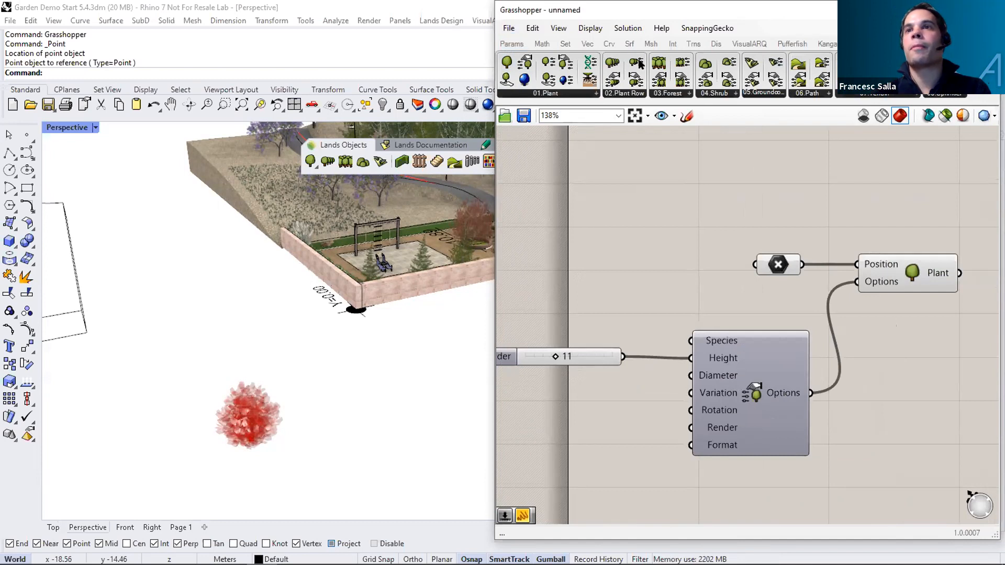
click(516, 32)
click(536, 60)
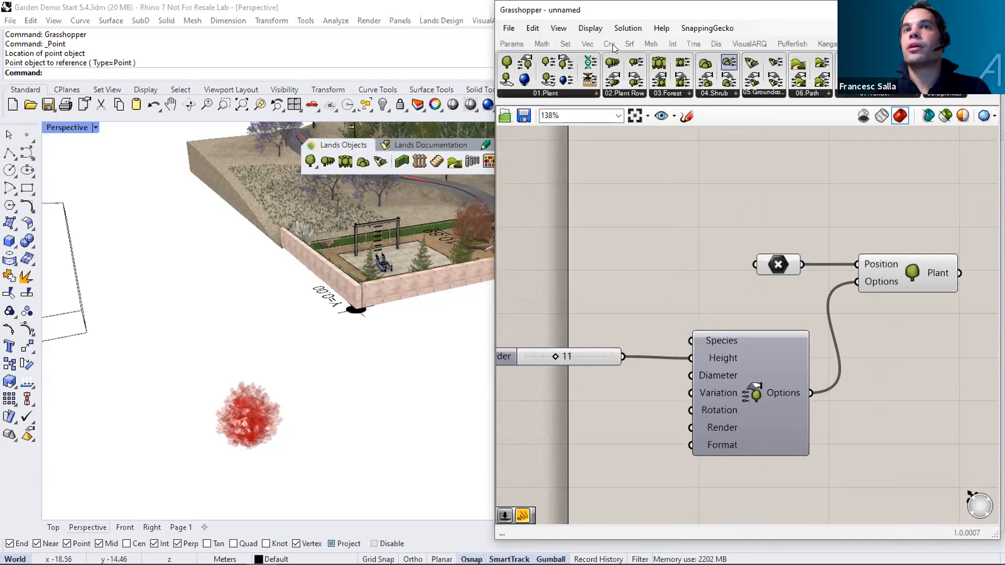
click(511, 43)
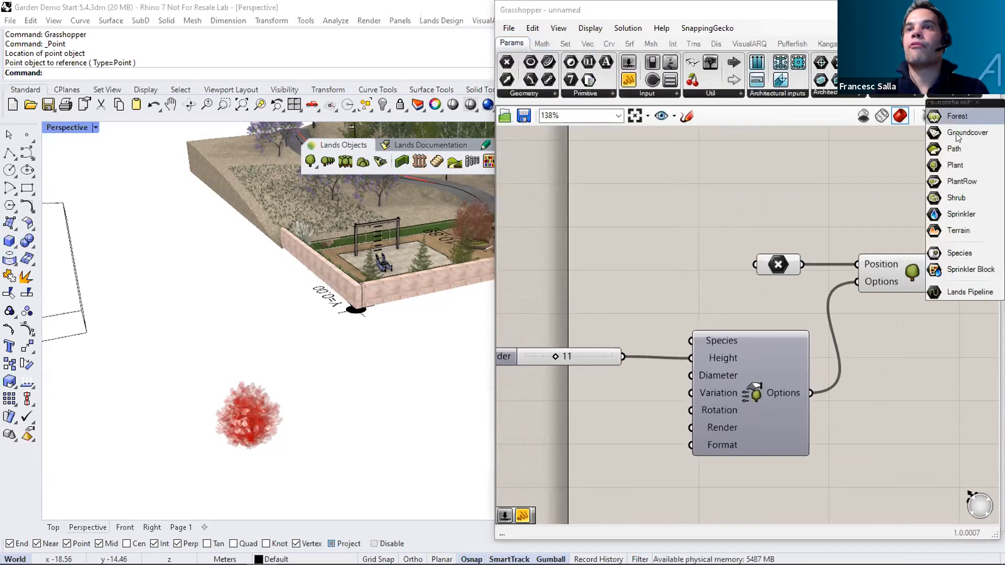
click(958, 251)
click(614, 318)
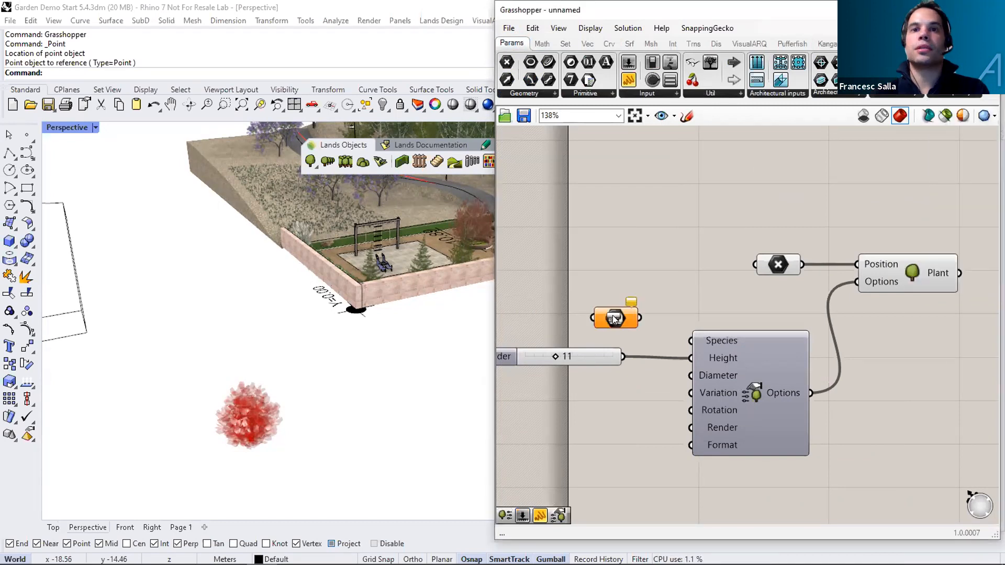
Assign the species Acer platanoides 'Crimson King' to the Species parameter and connect it to the Species input of Plant Options.
right_click(608, 316)
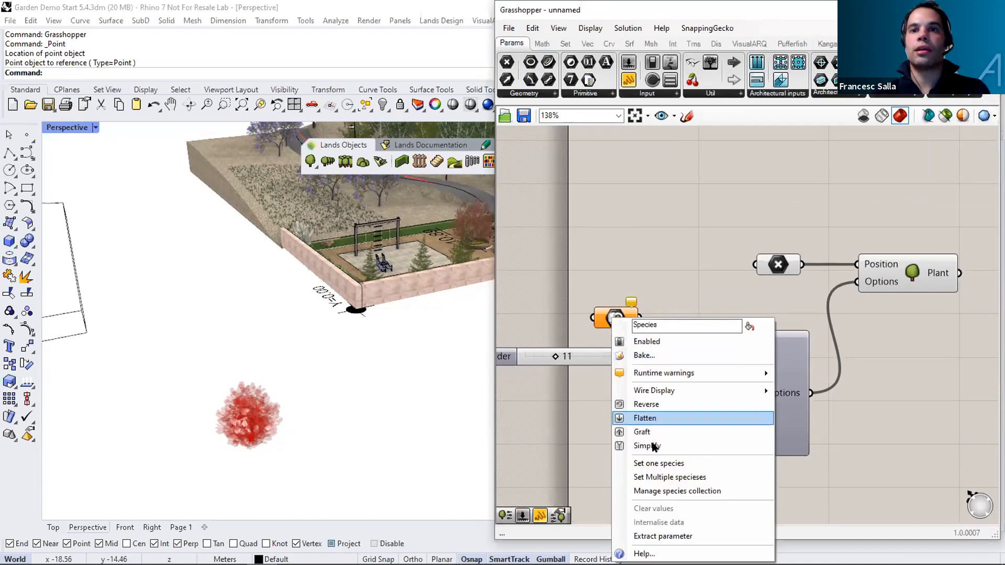
click(656, 461)
click(406, 260)
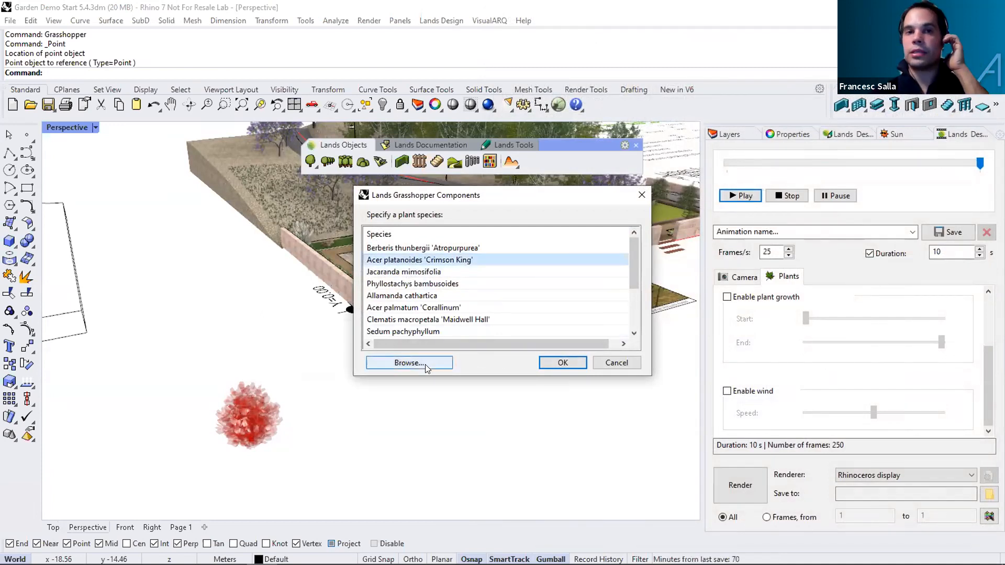
click(542, 362)
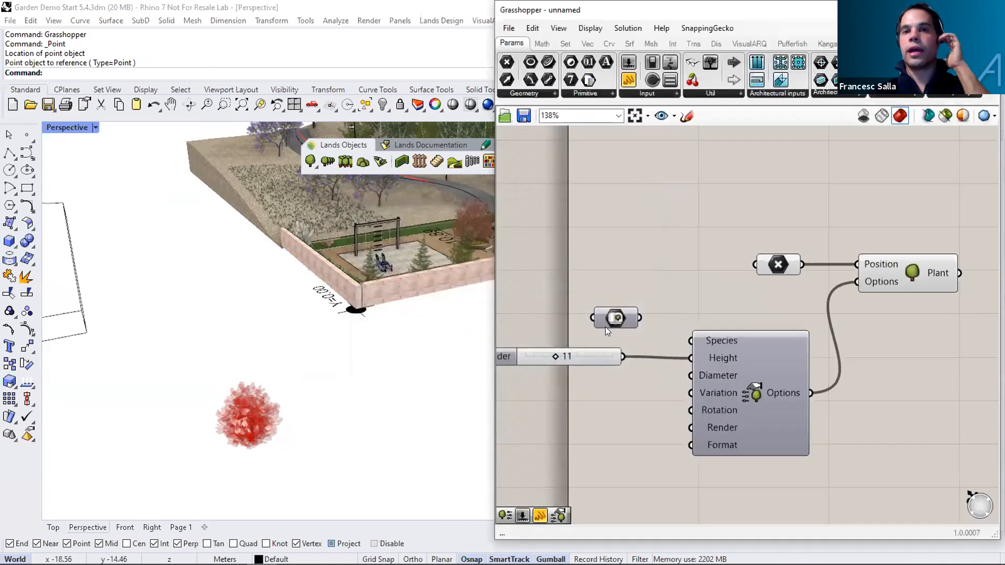
drag(638, 318, 681, 337)
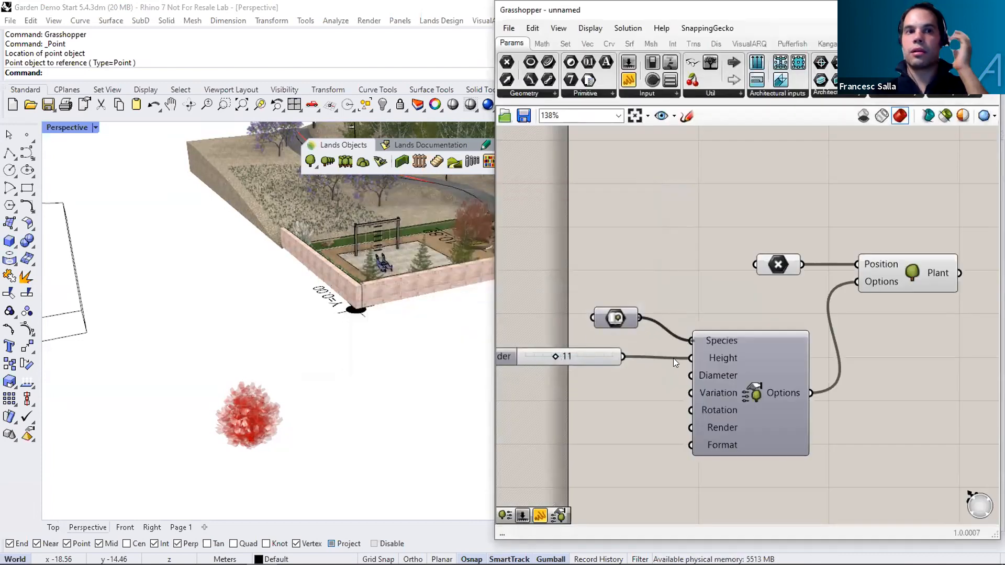
Set the plant height slider to 7 and select the Plant component to highlight its tree preview in the viewport.
mouse_move(556, 354)
mouse_down()
mouse_move(522, 356)
mouse_move(543, 358)
mouse_up()
scroll(563, 381, down, 3)
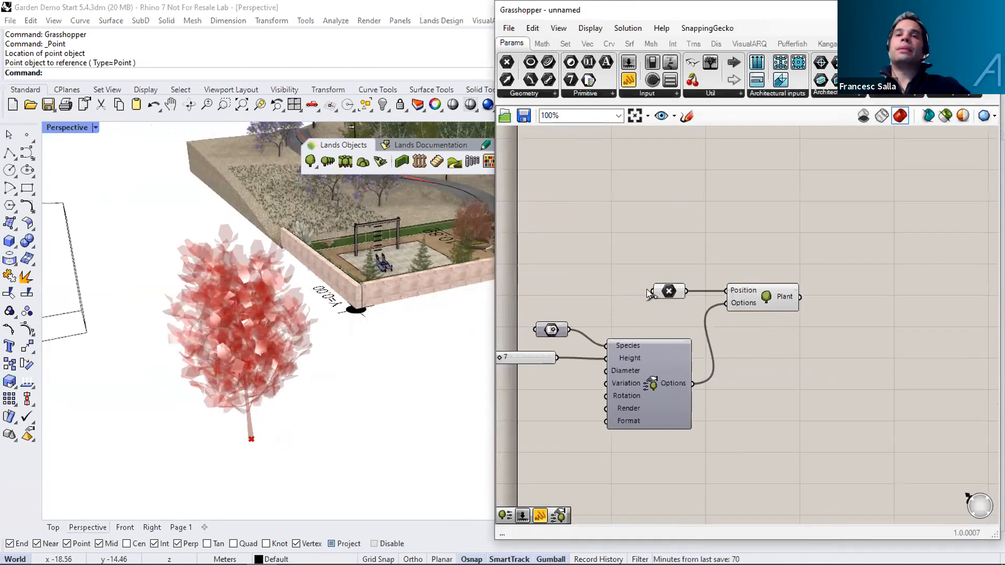
click(667, 290)
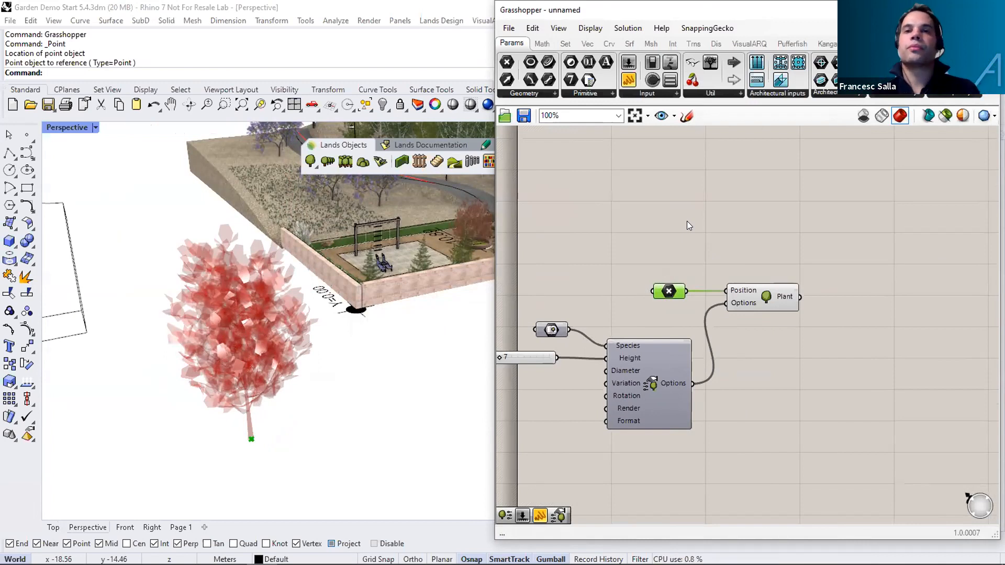
click(658, 273)
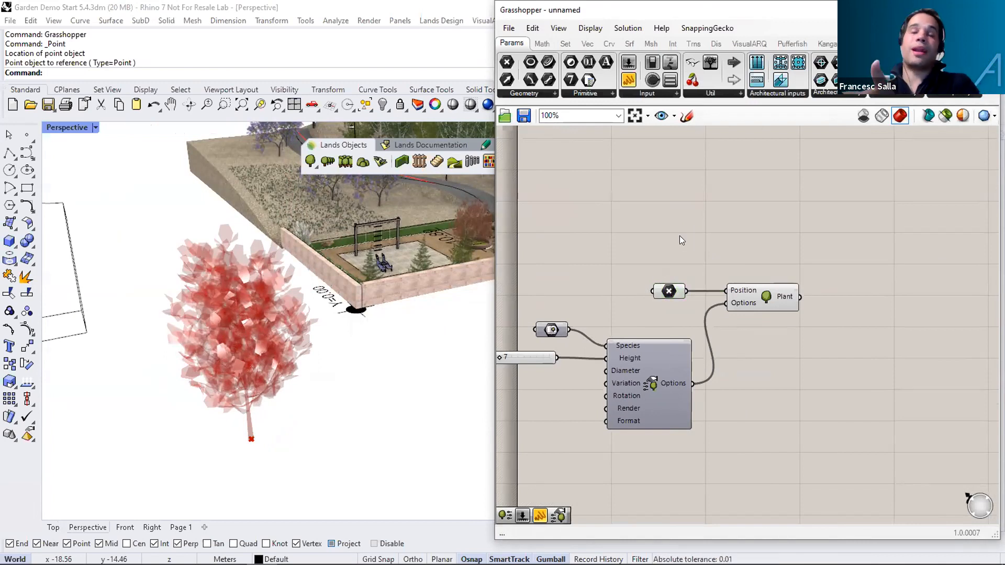
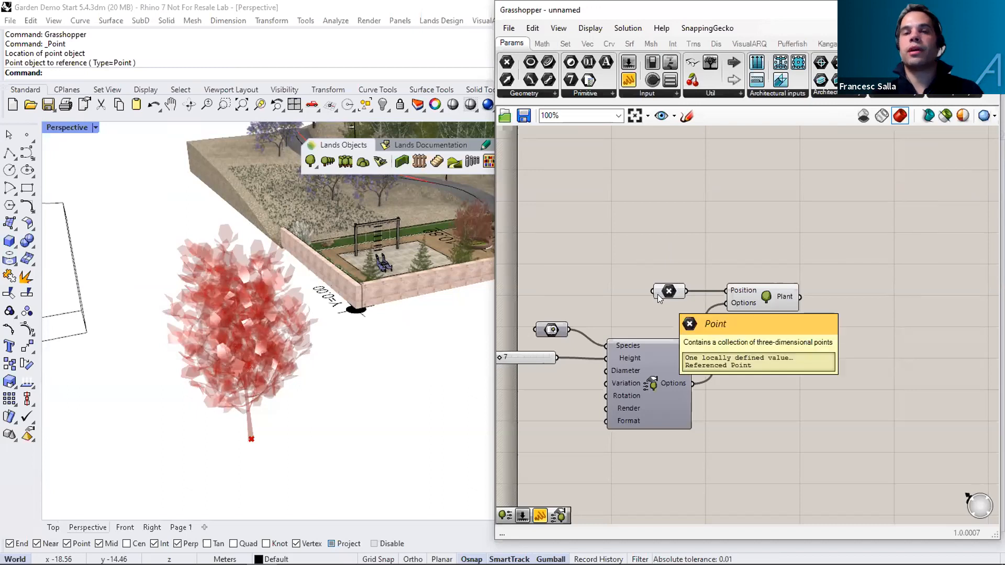
right_drag(814, 263, 749, 262)
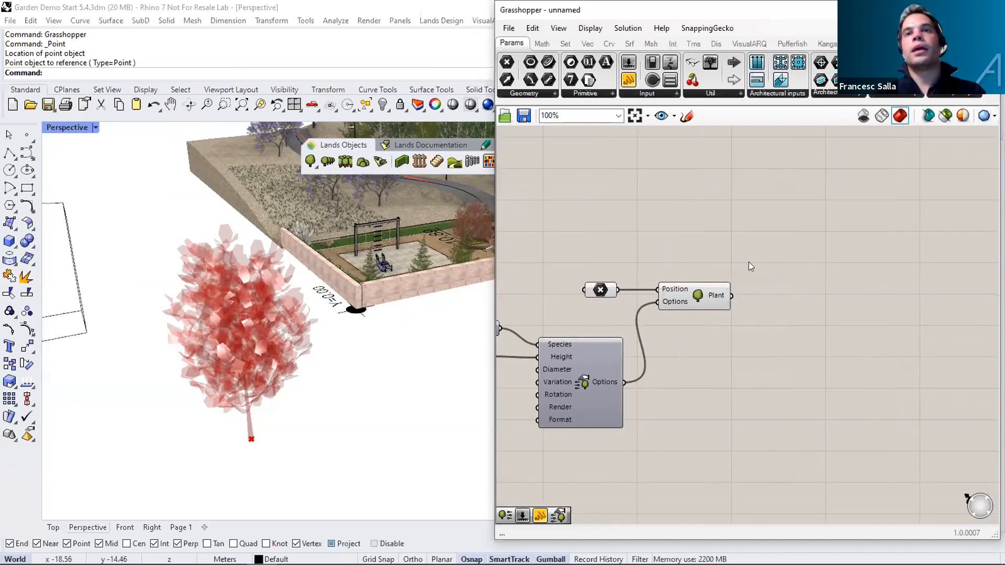
right_drag(370, 338, 230, 335)
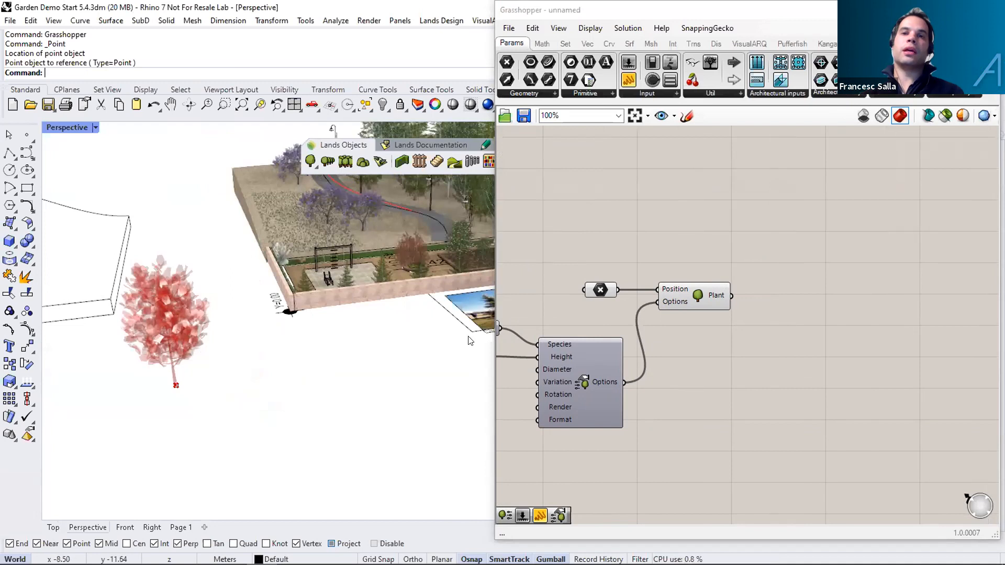
click(696, 299)
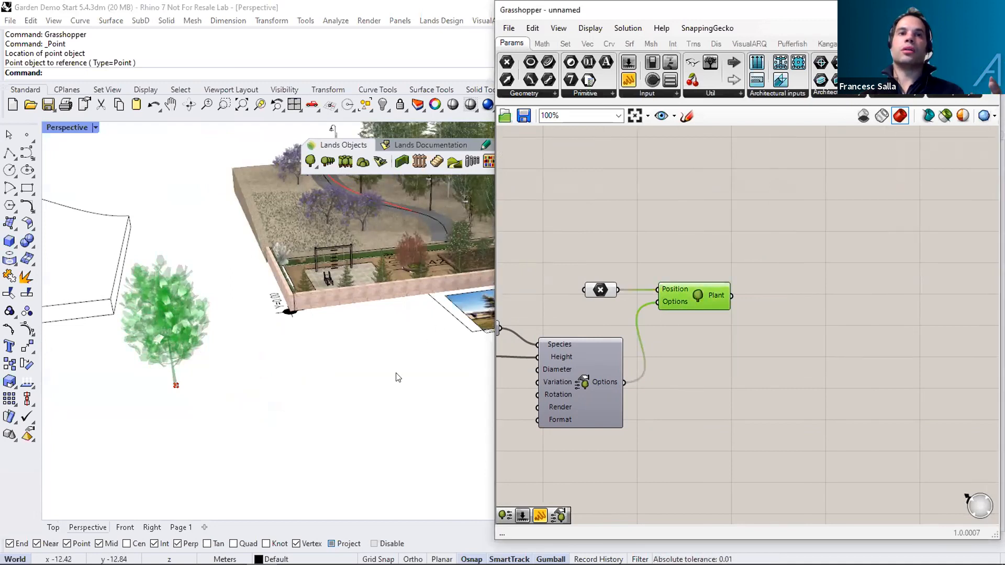
click(266, 421)
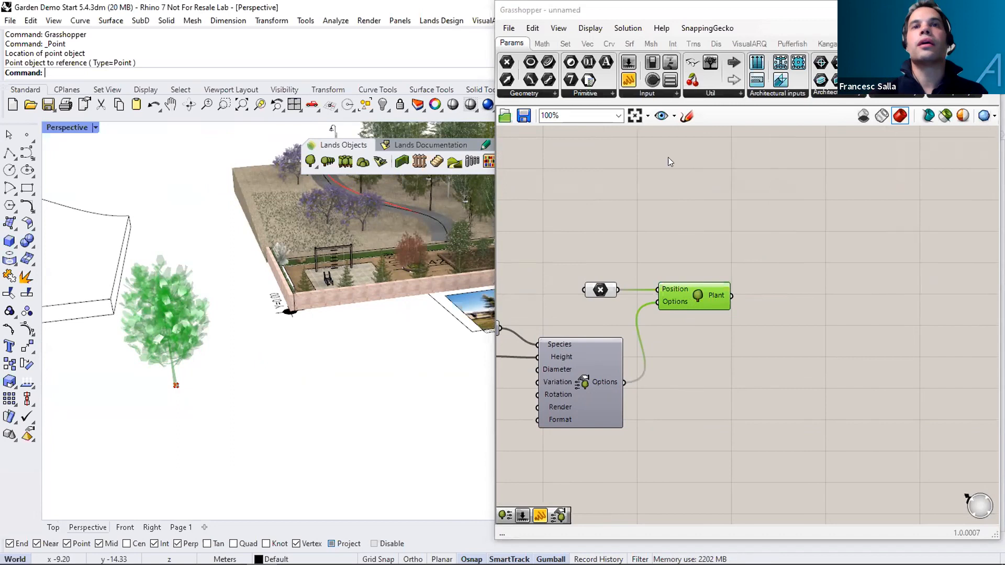
Open the recent Plant Pots.gh definition and minimize the Grasshopper window.
click(508, 27)
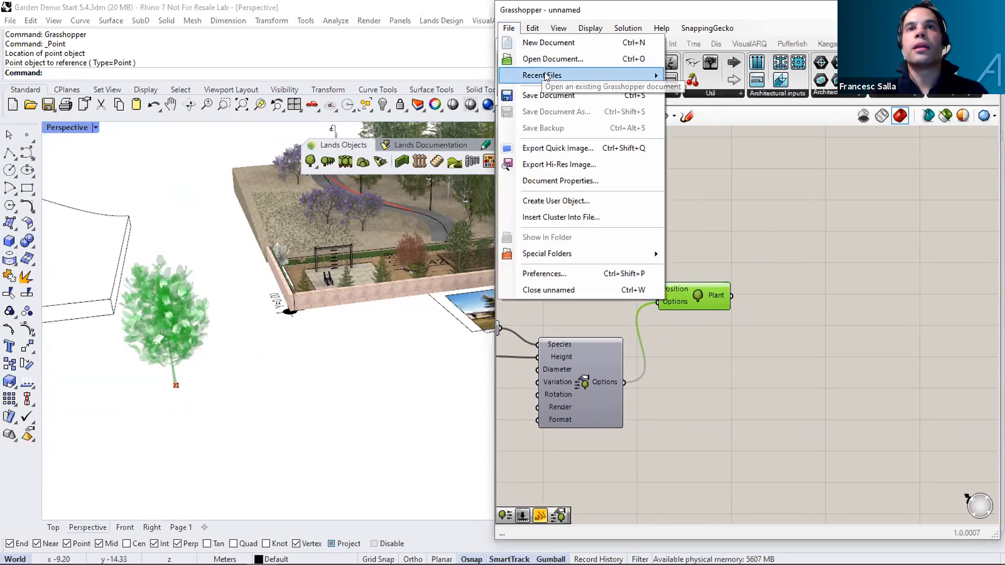
mouse_move(558, 76)
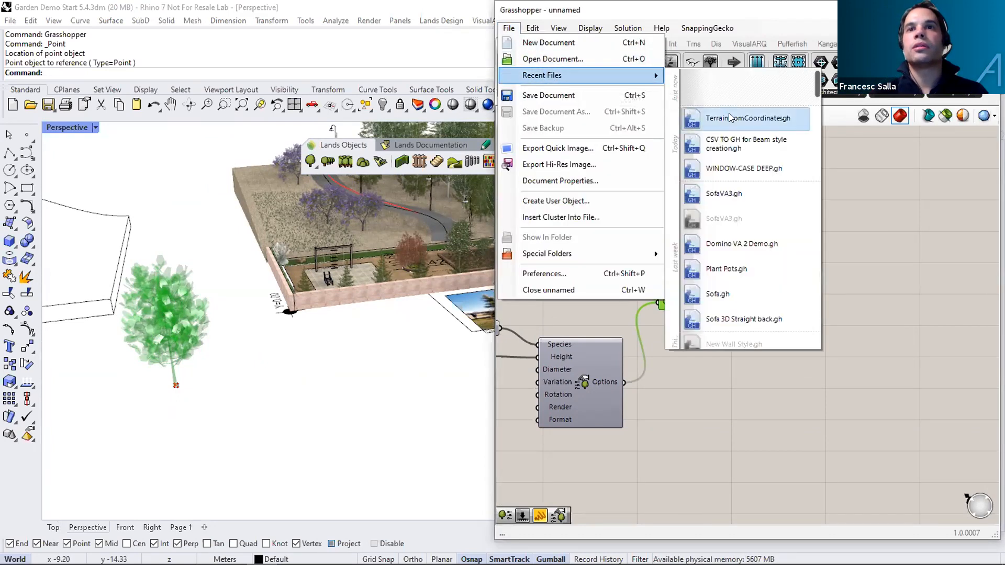
click(740, 269)
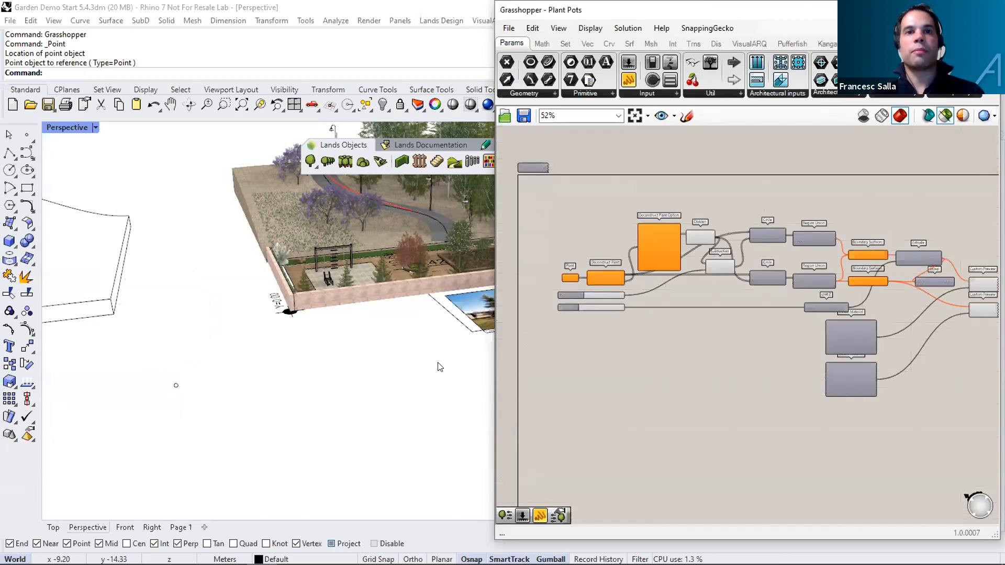
click(928, 10)
Set up plant painting with Acer platanoides 'Crimson King', crown diameter 4.51, approximate height 6.90 and random rotation enabled.
right_drag(431, 303, 430, 299)
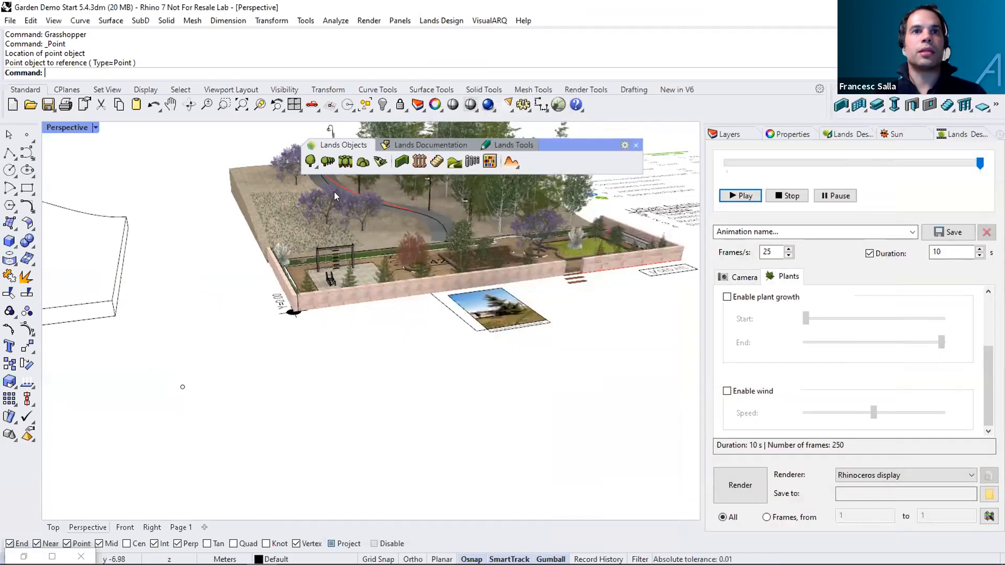
click(316, 167)
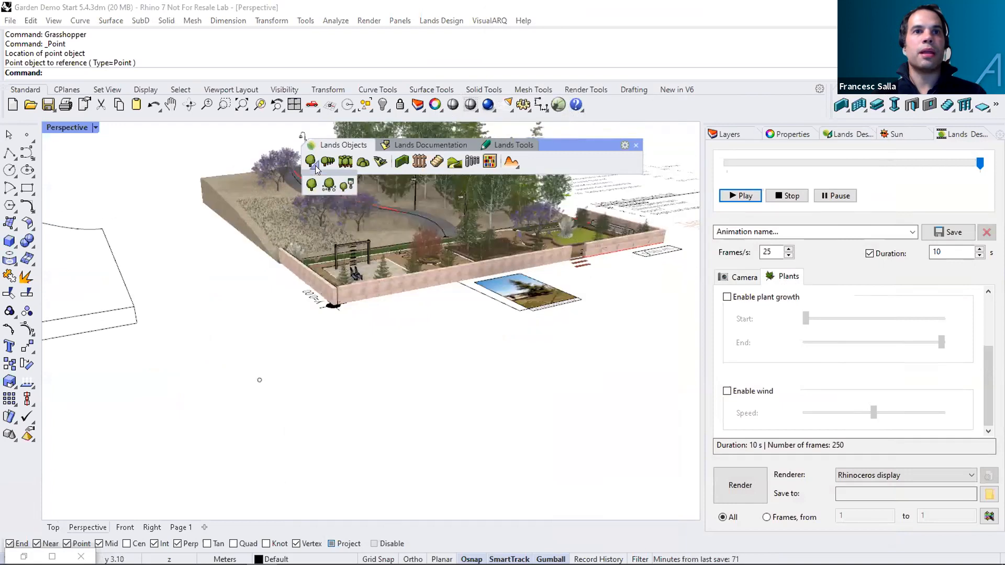
click(347, 185)
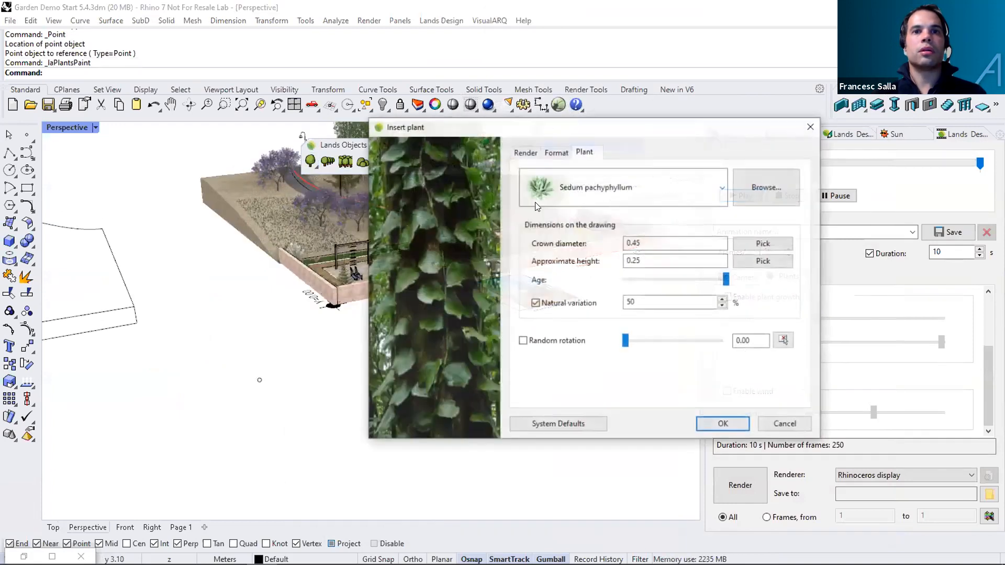
click(723, 188)
scroll(585, 283, up, 3)
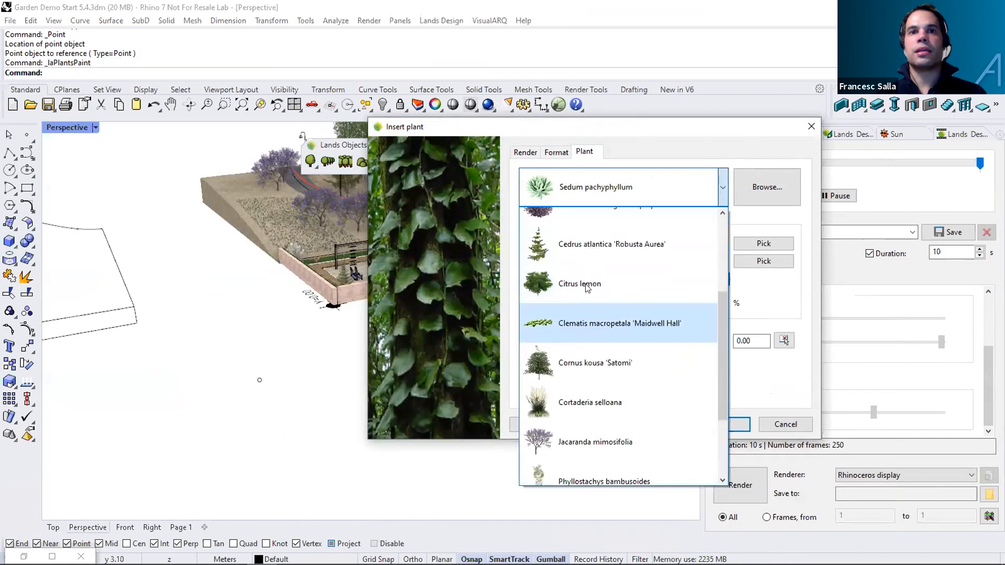
click(595, 226)
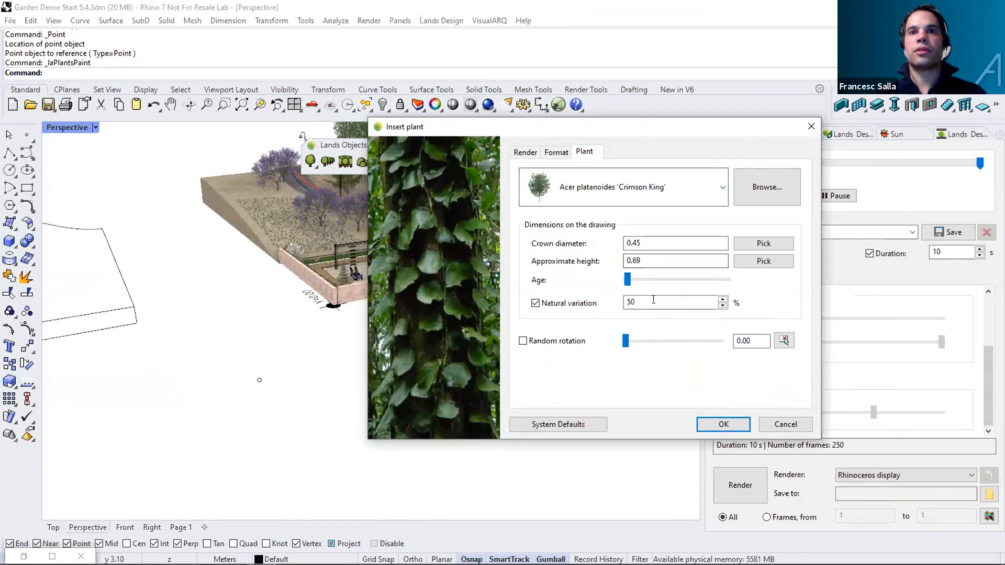
drag(627, 279, 672, 278)
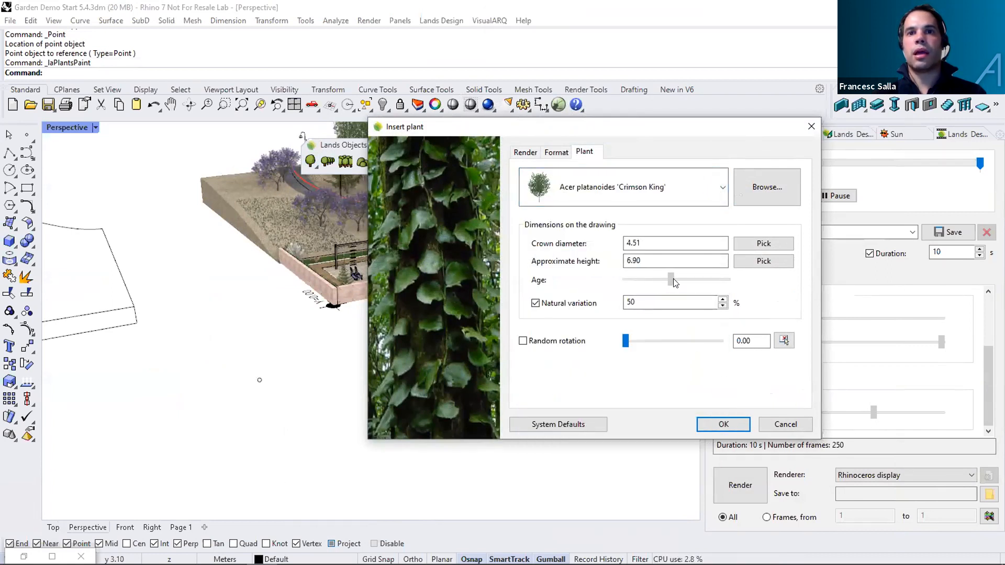
click(522, 341)
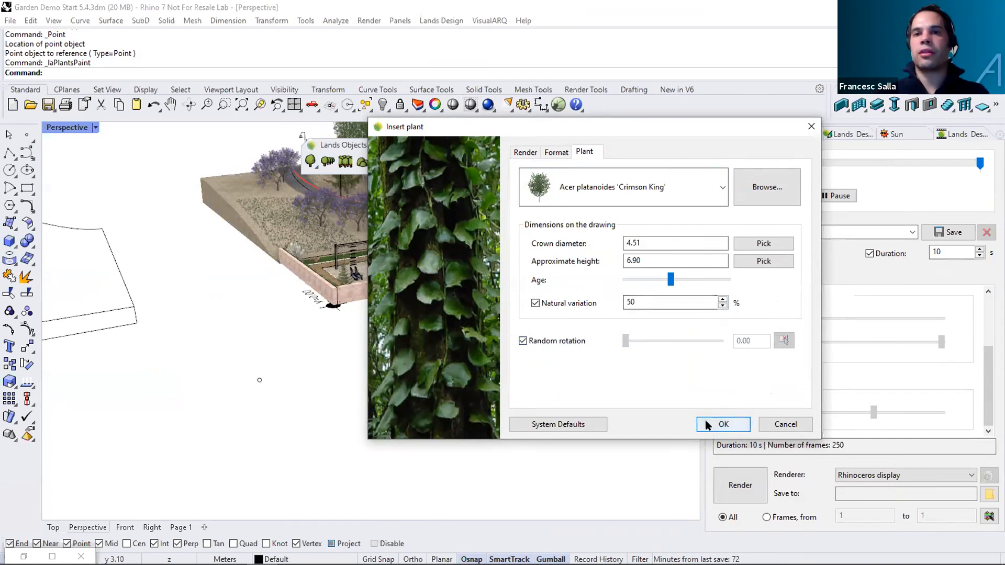
click(722, 423)
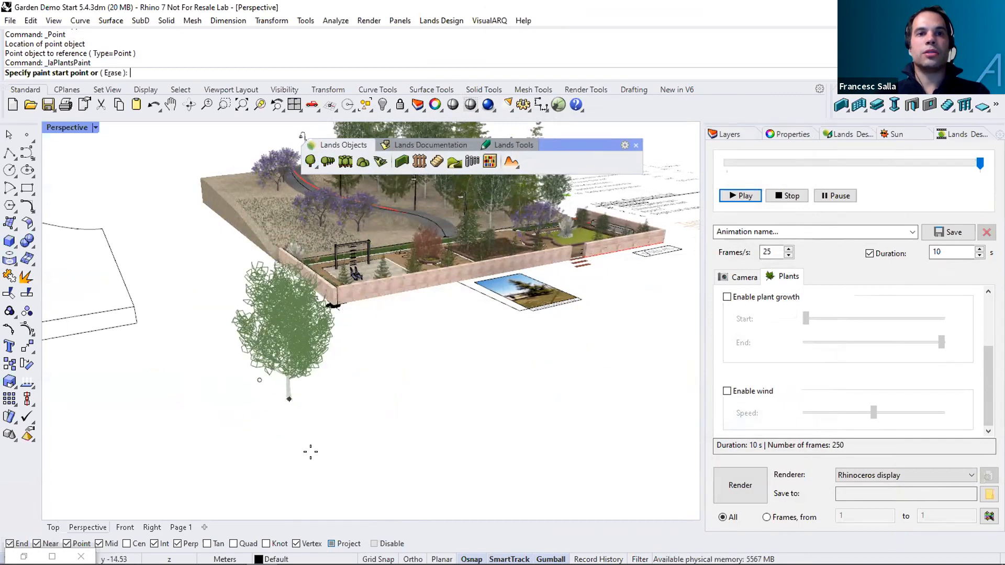
Paint a group of trees on the empty ground in front of the garden wall and finish the painting command.
right_drag(303, 444, 317, 453)
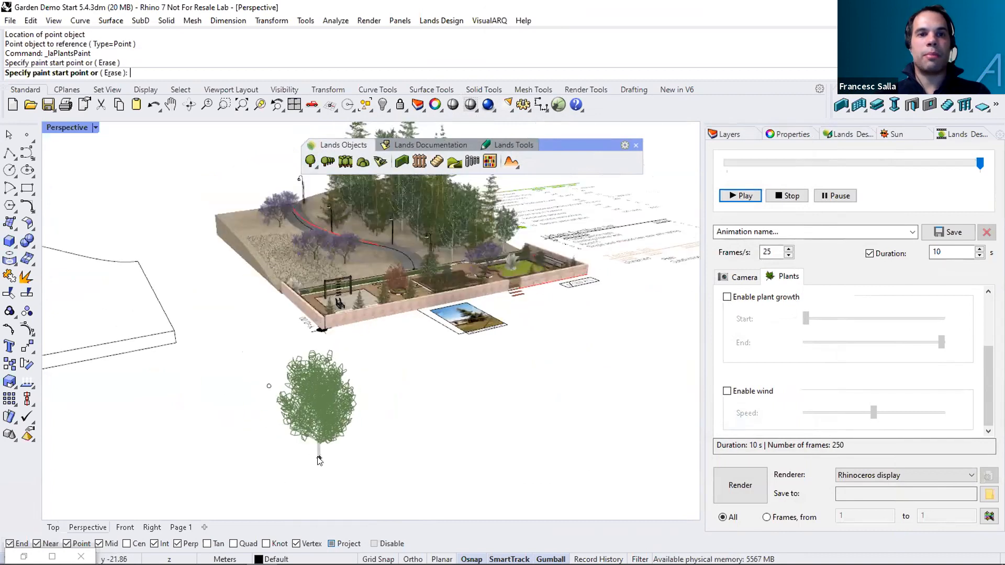
click(318, 456)
mouse_move(340, 427)
mouse_down()
mouse_move(358, 461)
mouse_move(390, 455)
mouse_move(411, 478)
mouse_move(481, 399)
mouse_move(511, 418)
mouse_move(524, 413)
mouse_move(450, 399)
mouse_up()
key(Return)
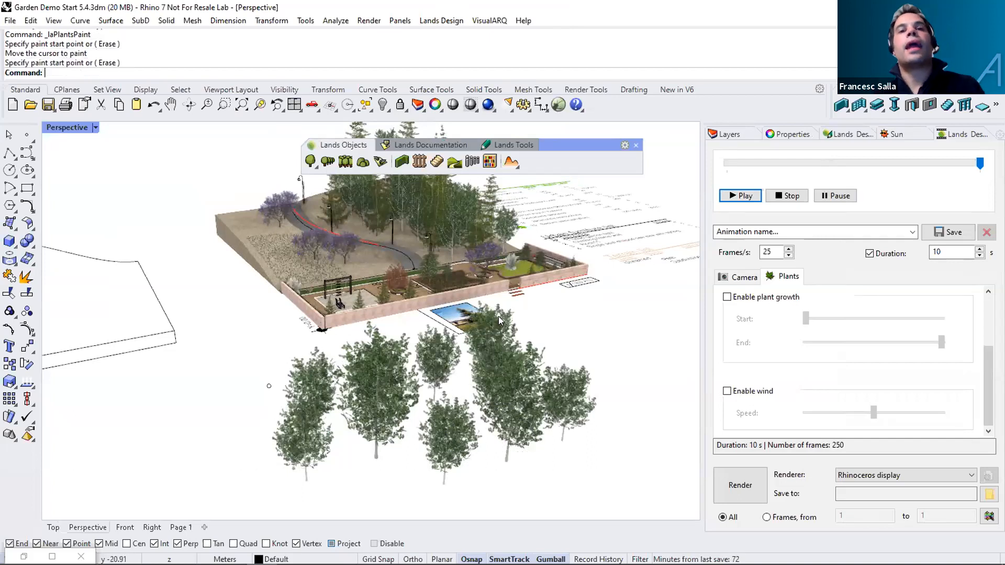
Switch back to Grasshopper with the Plant Pots definition using the Grasshopper command.
scroll(286, 261, up, 1)
scroll(331, 309, down, 2)
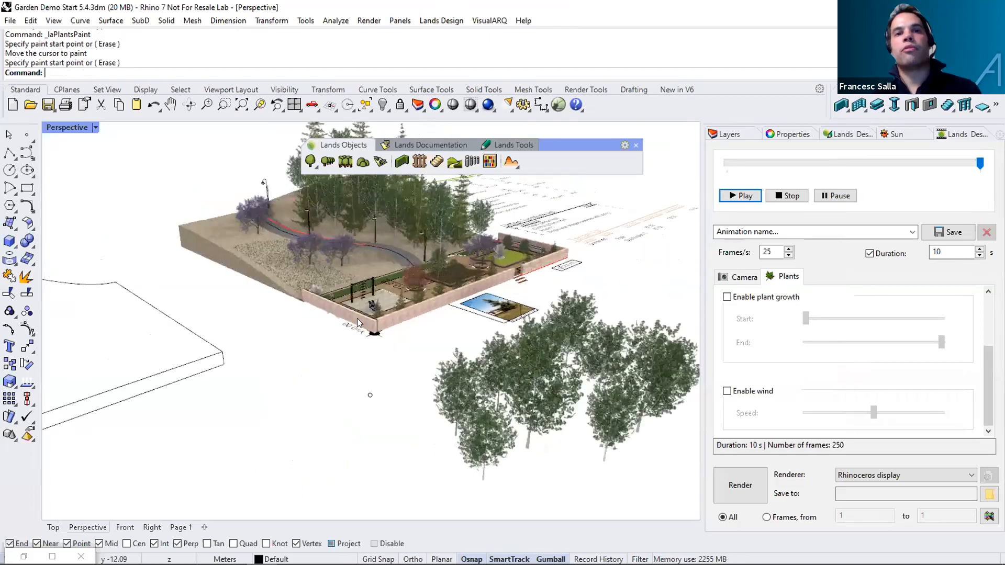
text(Grasshopper)
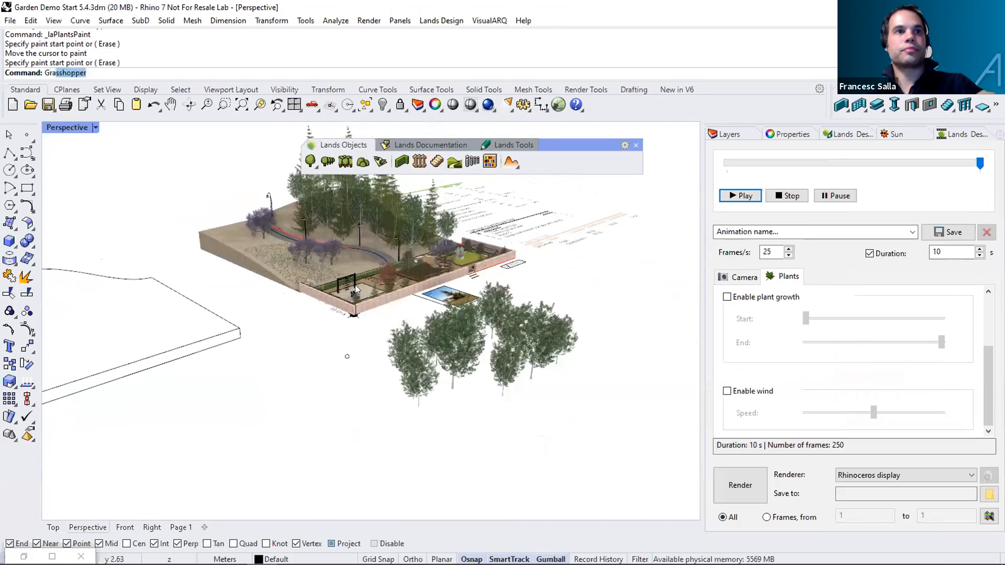
key(Return)
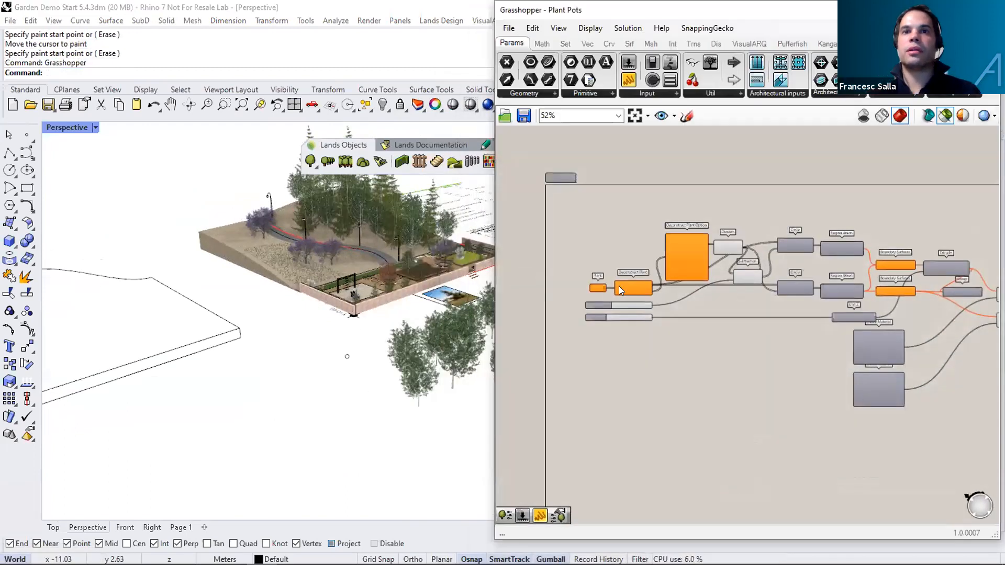
Reference all the newly painted trees as multiple plants in the Plant parameter that feeds Deconstruct Plant.
scroll(602, 287, up, 5)
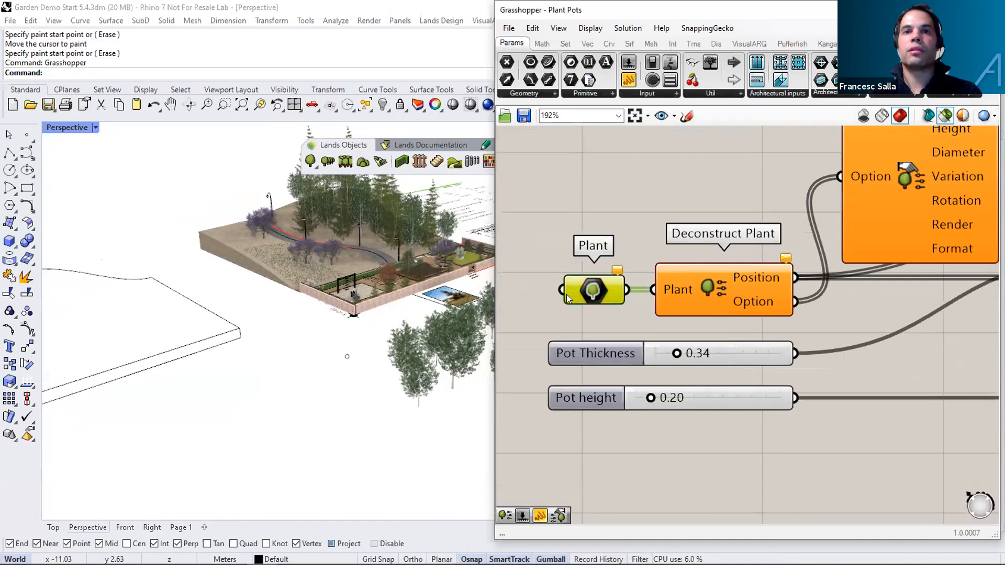
shift+right_drag(391, 320, 548, 200)
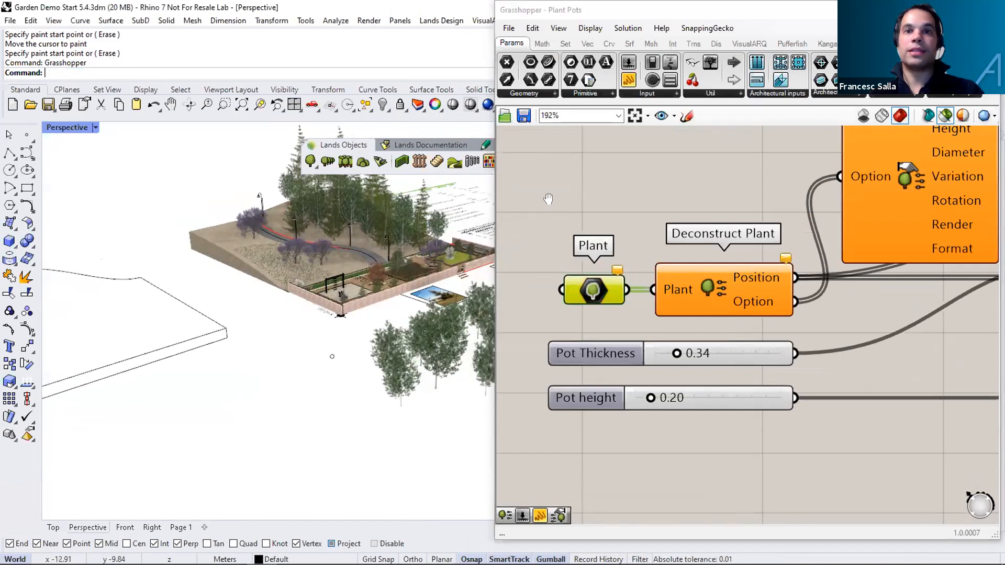
click(549, 200)
mouse_move(579, 292)
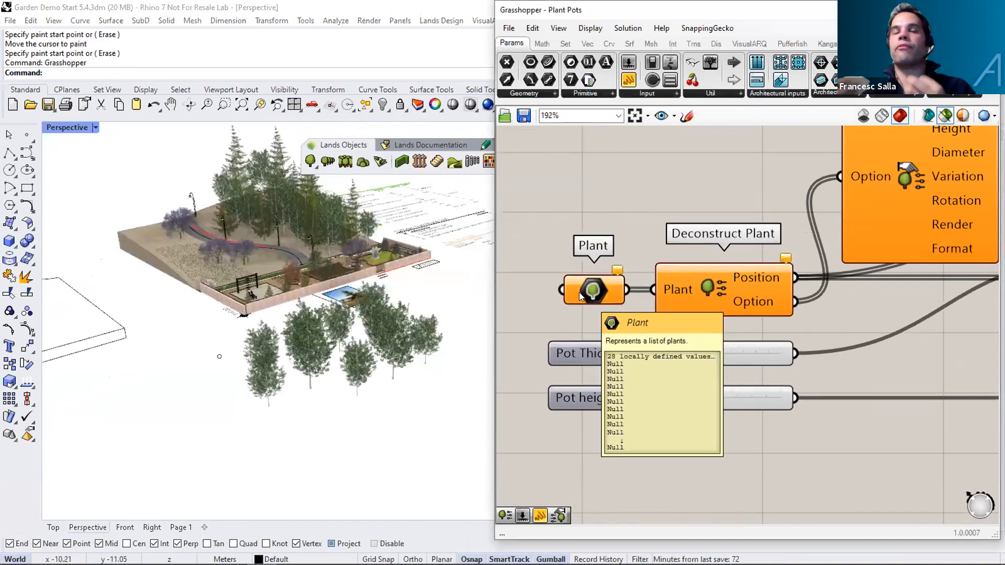
right_click(584, 295)
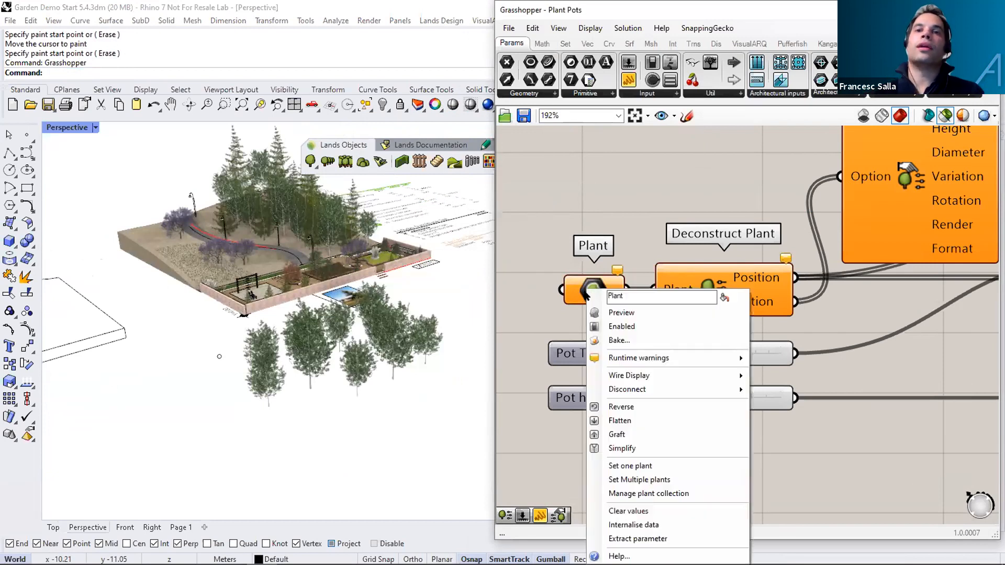
click(628, 480)
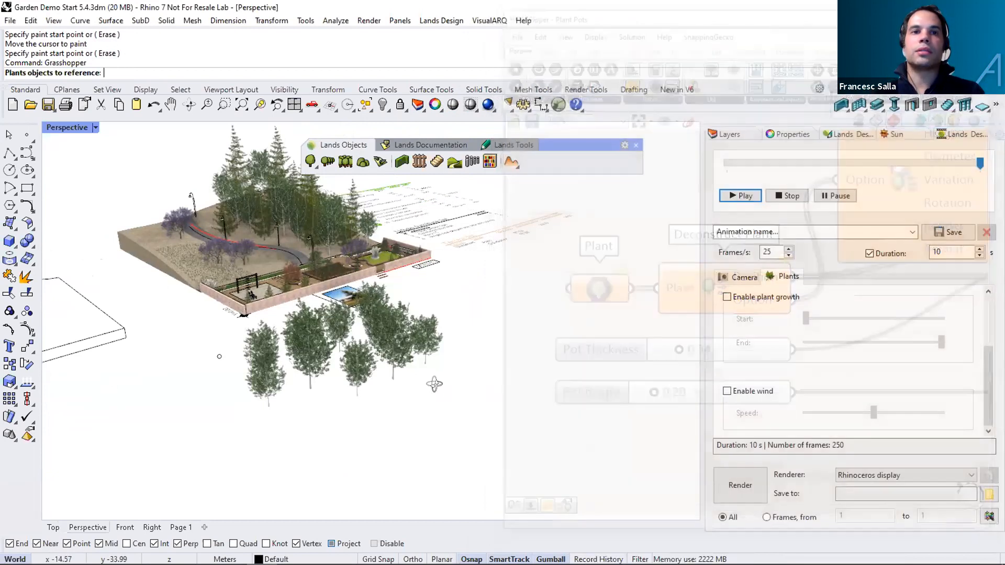
drag(497, 451, 259, 344)
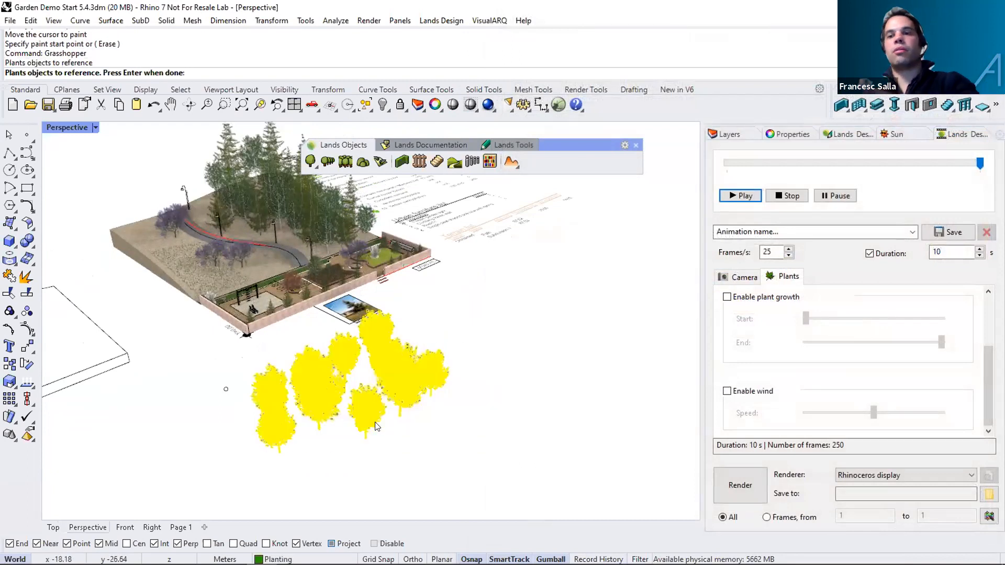
key(Return)
right_drag(366, 365, 348, 340)
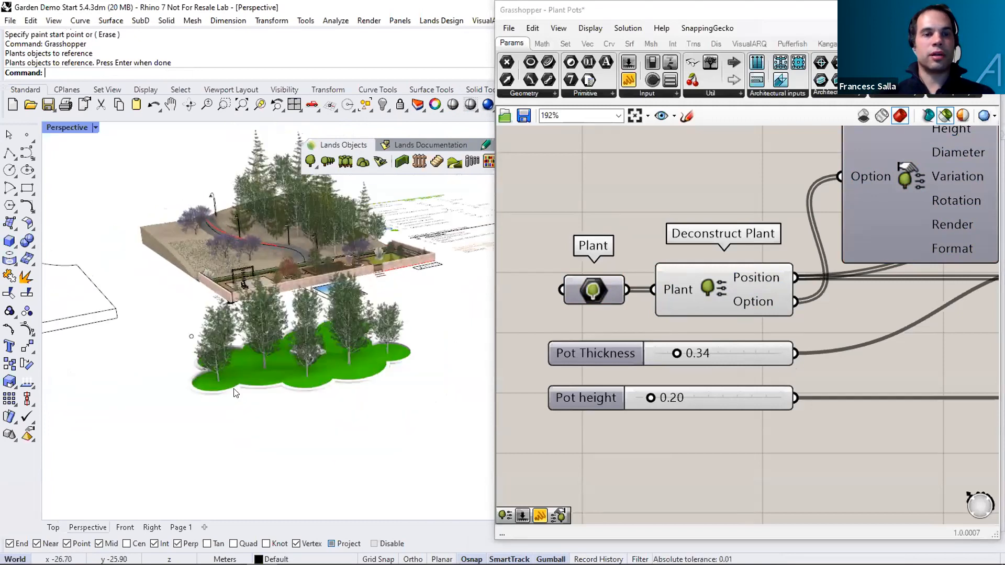
Examine the Plant Pots definition from Deconstruct Plant and Deconstruct Plant Option through the Division, Subtraction and Circle components to the pot surfaces.
mouse_move(816, 378)
right_down()
mouse_move(744, 393)
mouse_move(811, 387)
right_up()
scroll(745, 395, down, 3)
scroll(617, 345, up, 4)
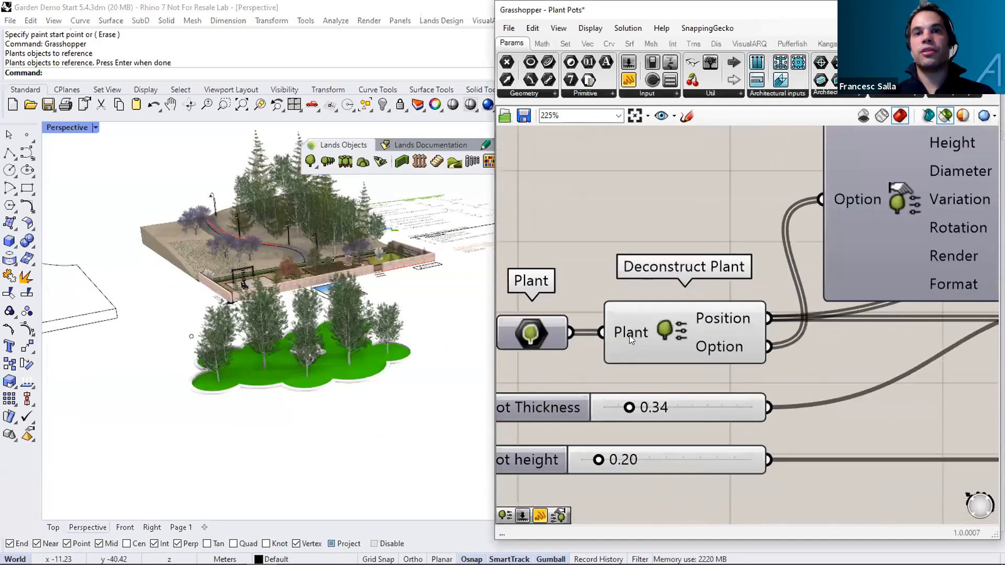
click(622, 337)
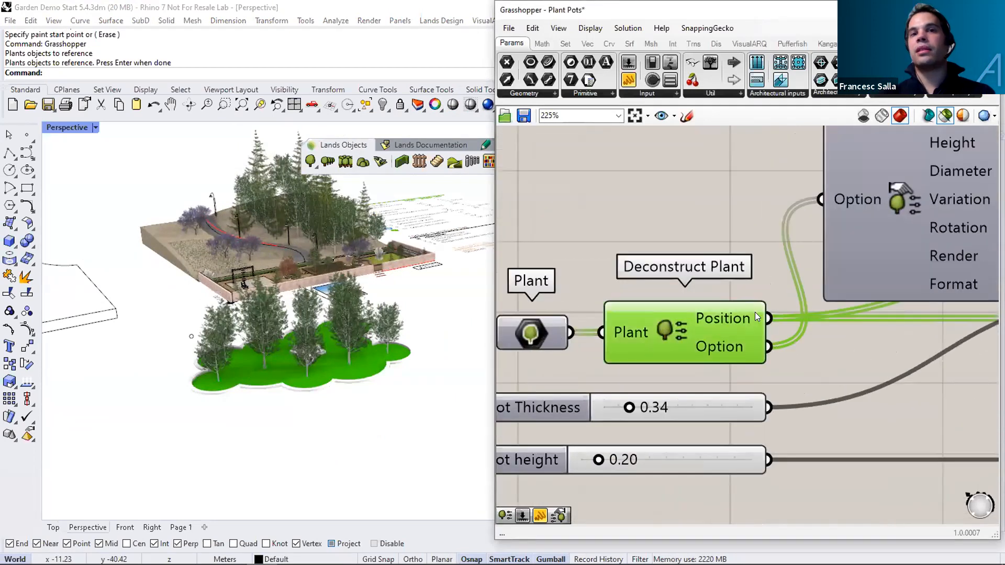
right_drag(709, 368, 619, 399)
right_drag(775, 248, 716, 307)
click(716, 307)
right_drag(778, 302, 678, 322)
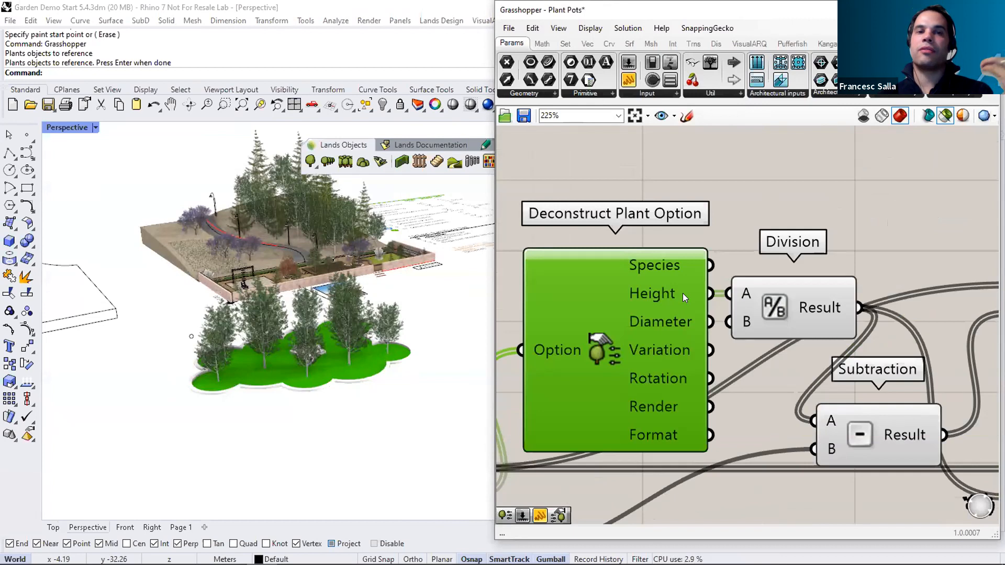
mouse_move(682, 293)
scroll(683, 293, down, 5)
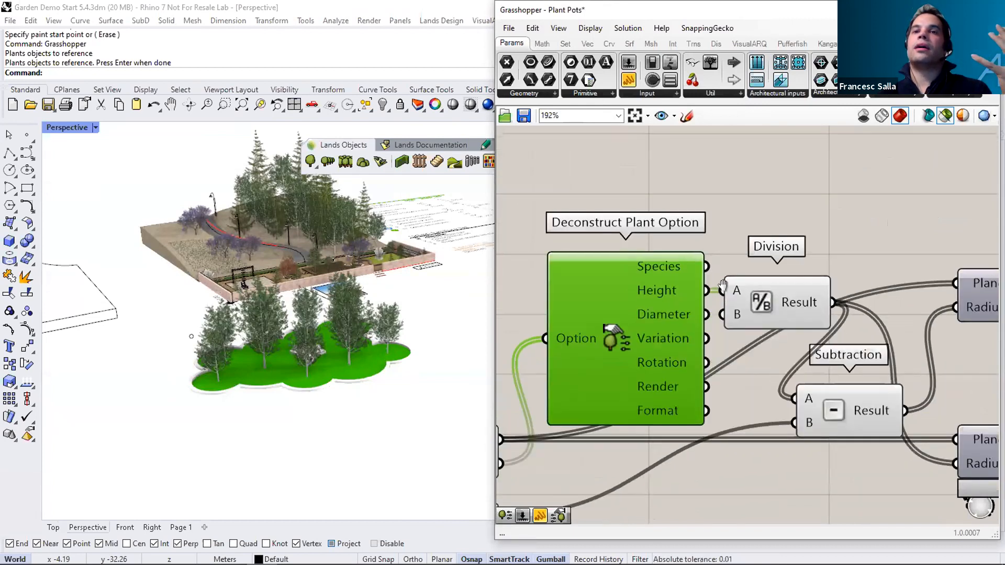
right_drag(689, 284, 591, 299)
click(791, 358)
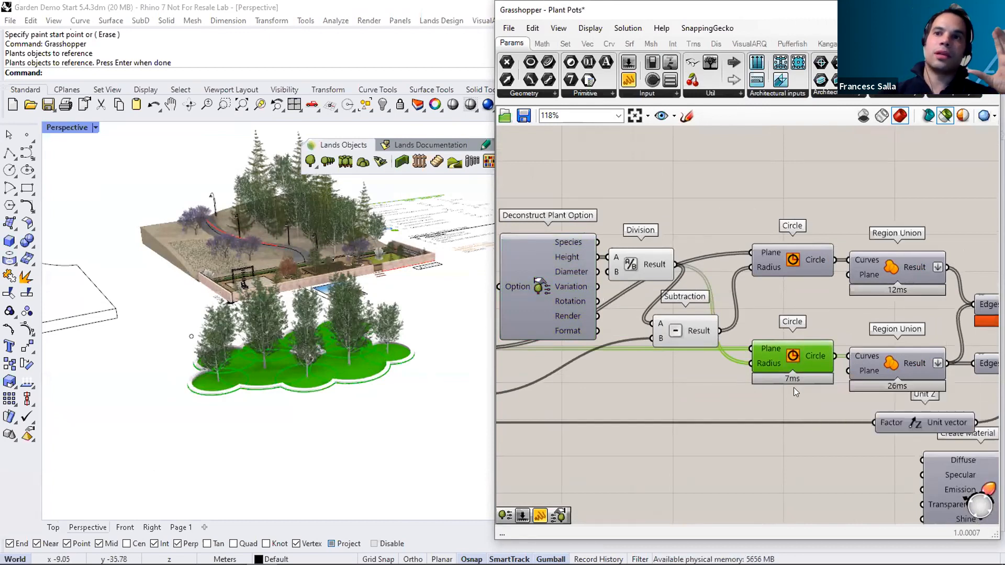
right_drag(740, 352, 644, 350)
scroll(825, 347, down, 3)
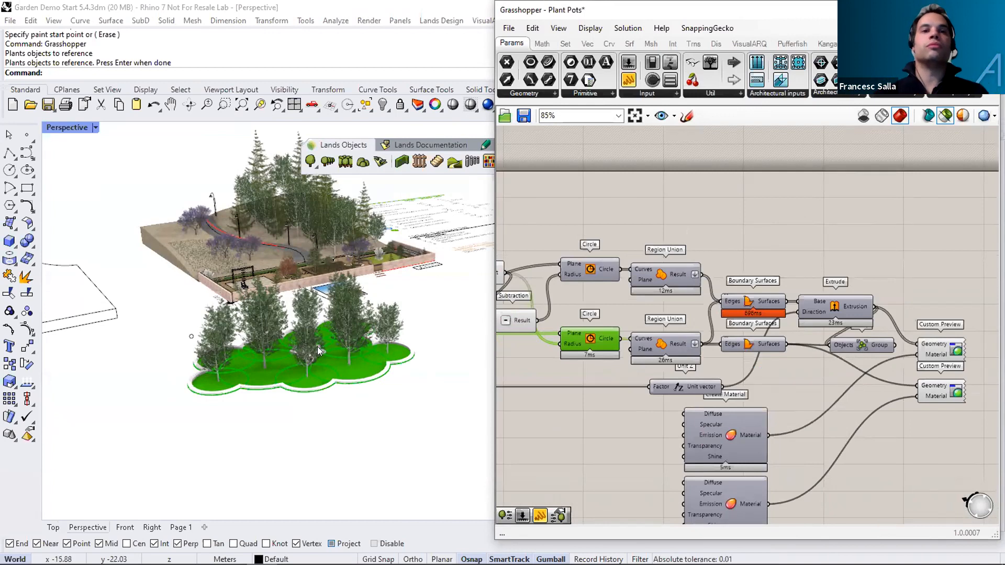
Set the Pot Thickness slider to 0.67 and the Pot height slider to 0.44.
right_drag(632, 406, 710, 401)
scroll(617, 393, up, 7)
right_drag(617, 393, 635, 423)
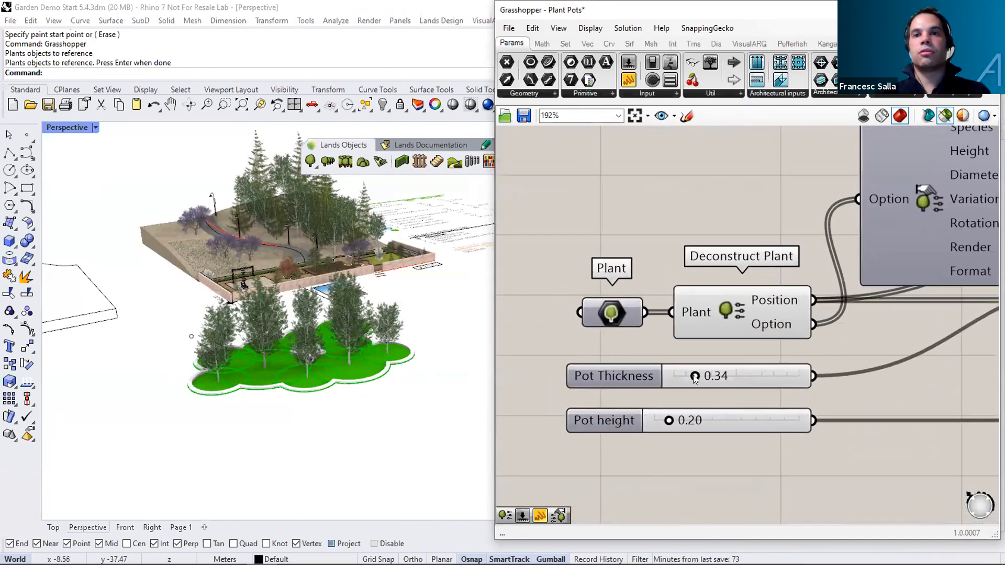
drag(694, 376, 714, 377)
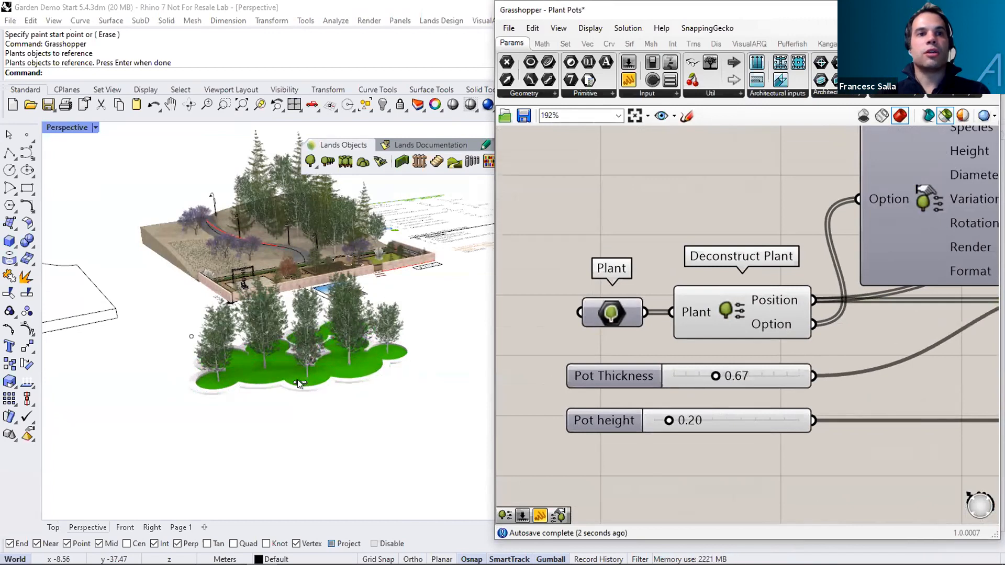
scroll(287, 367, up, 2)
drag(669, 421, 687, 422)
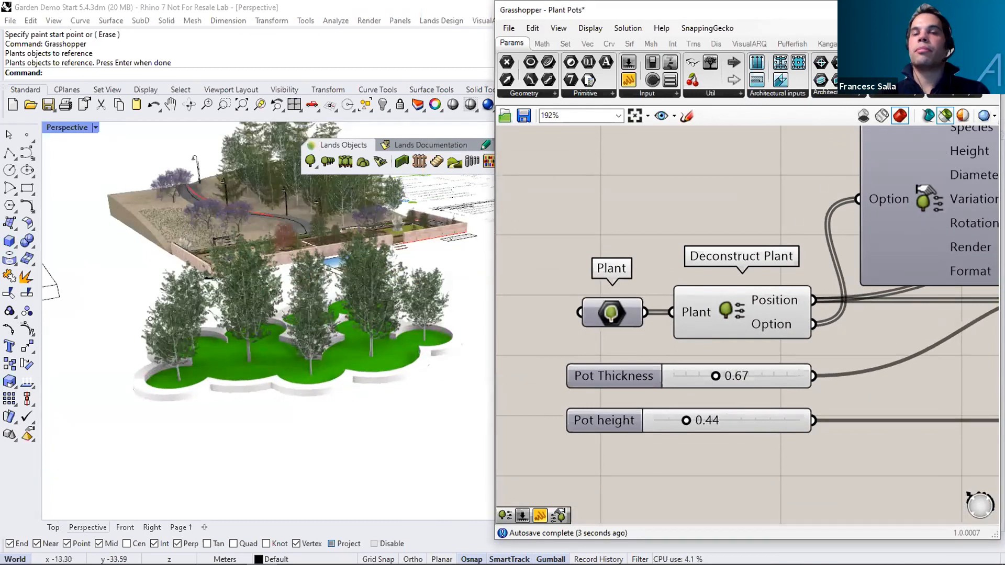
Minimize Grasshopper and move the small tree at the end of the group outward and the large tree beside it forward.
click(928, 9)
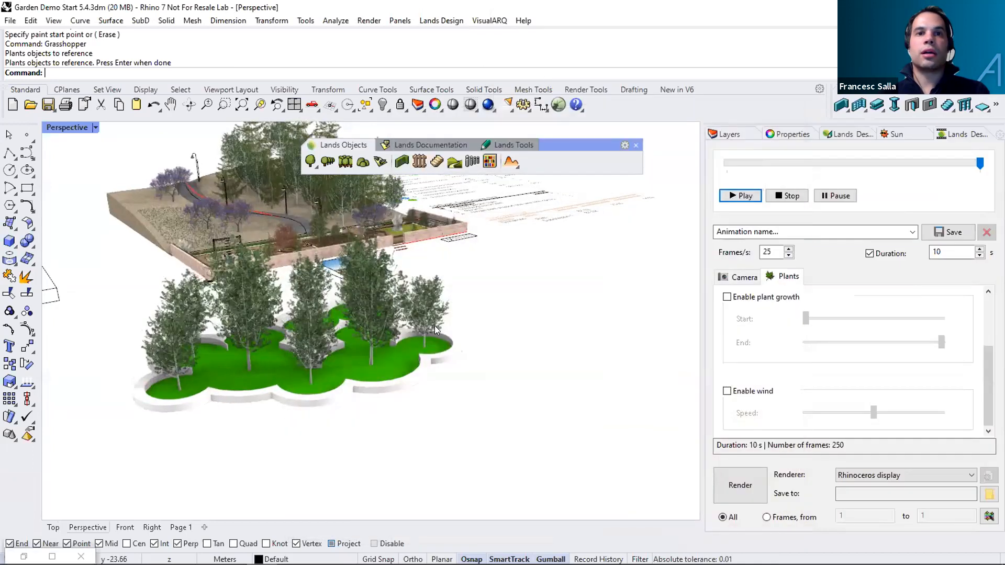
right_drag(435, 325, 433, 338)
click(425, 339)
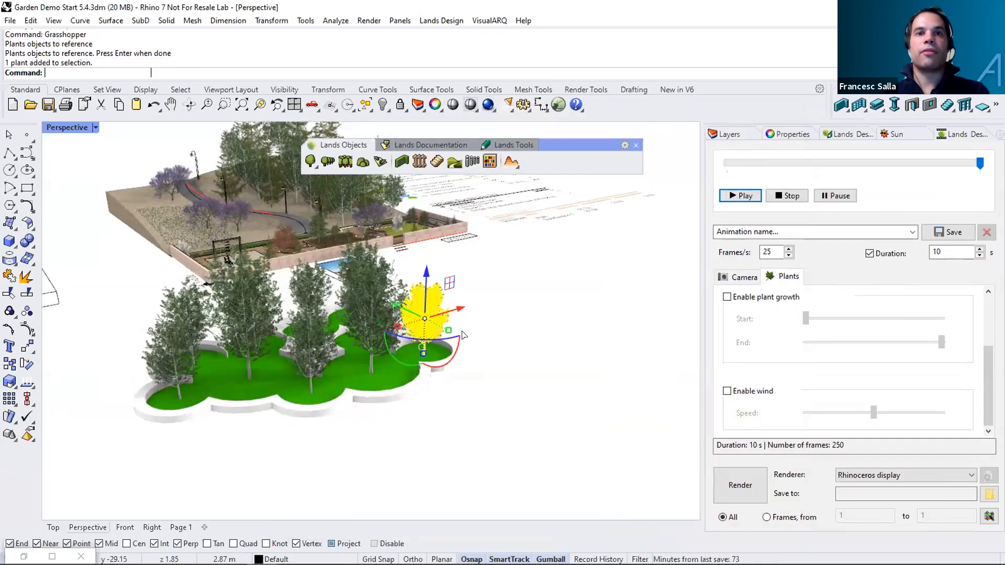
drag(425, 339, 464, 332)
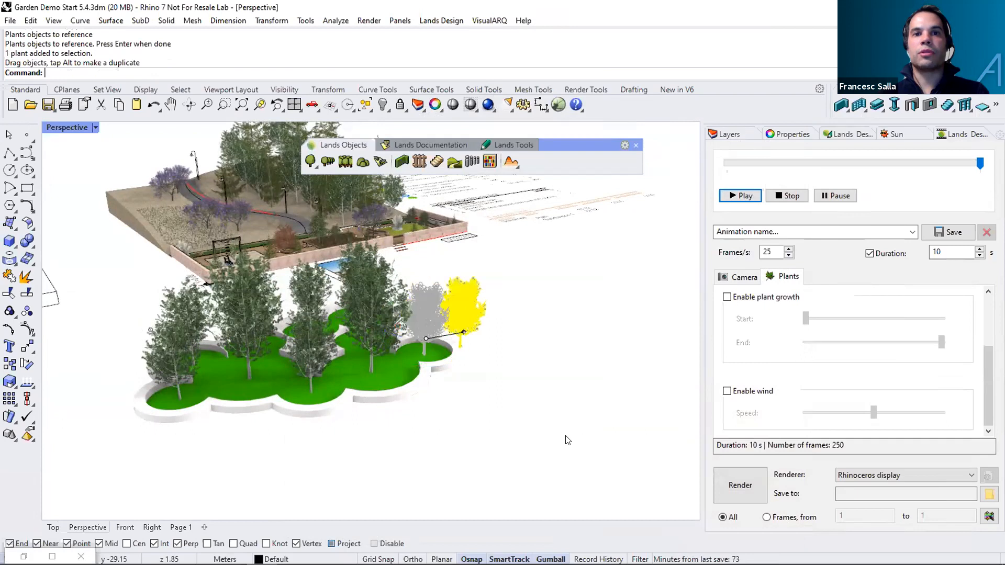
drag(372, 349, 400, 361)
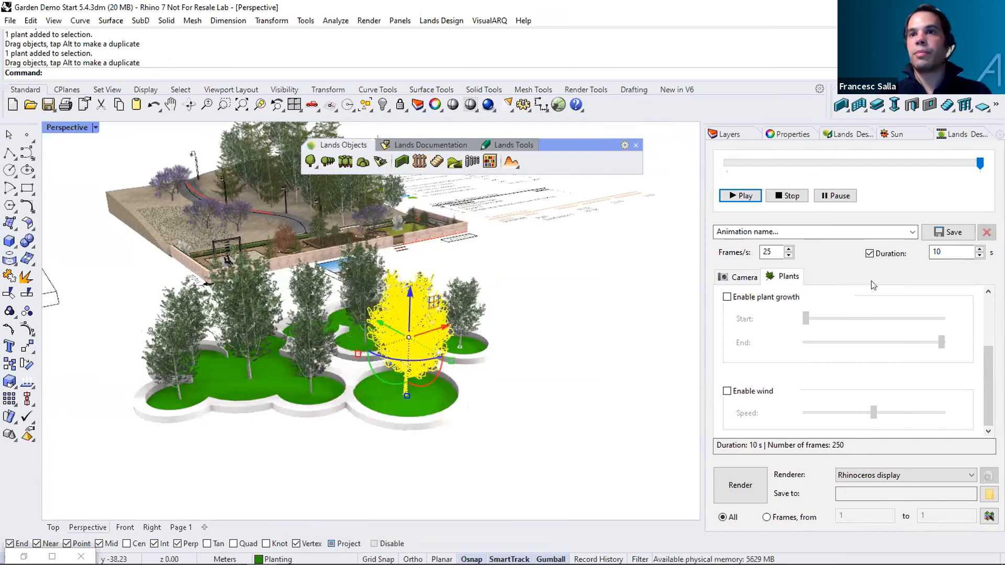
Increase the age of the selected Acer platanoides 'Crimson King' tree in its plant properties to enlarge its crown, then deselect it.
click(853, 135)
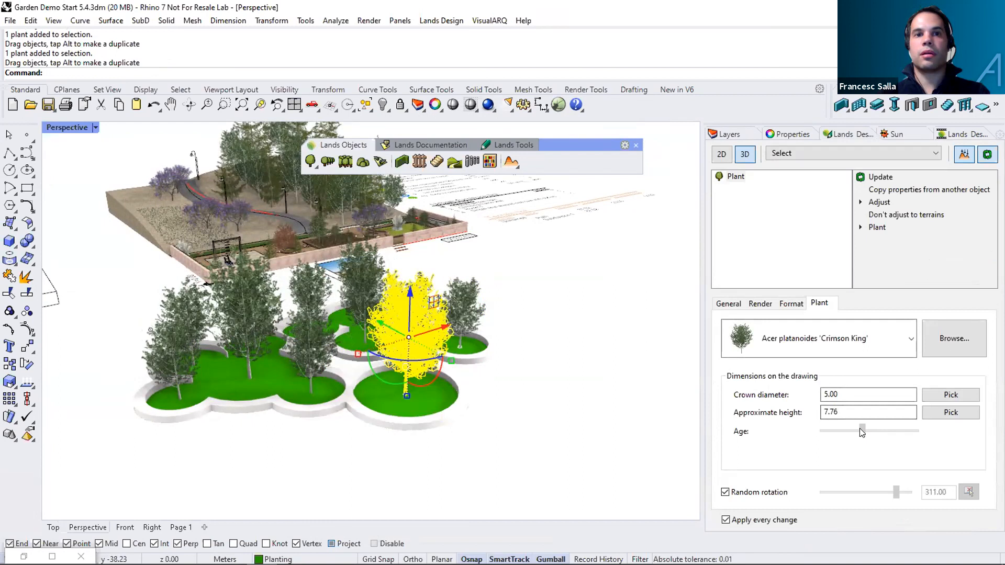
drag(859, 428, 888, 432)
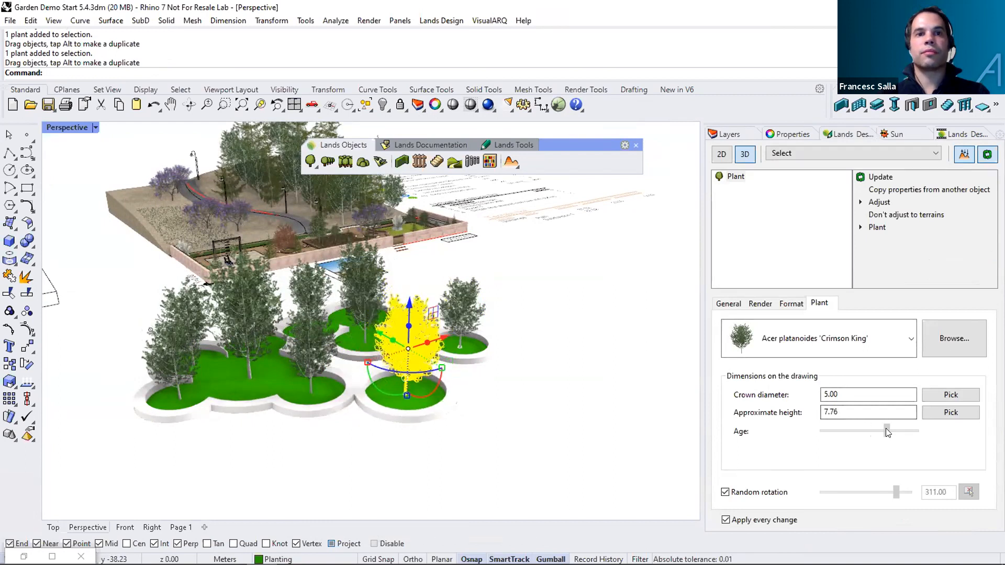
click(528, 387)
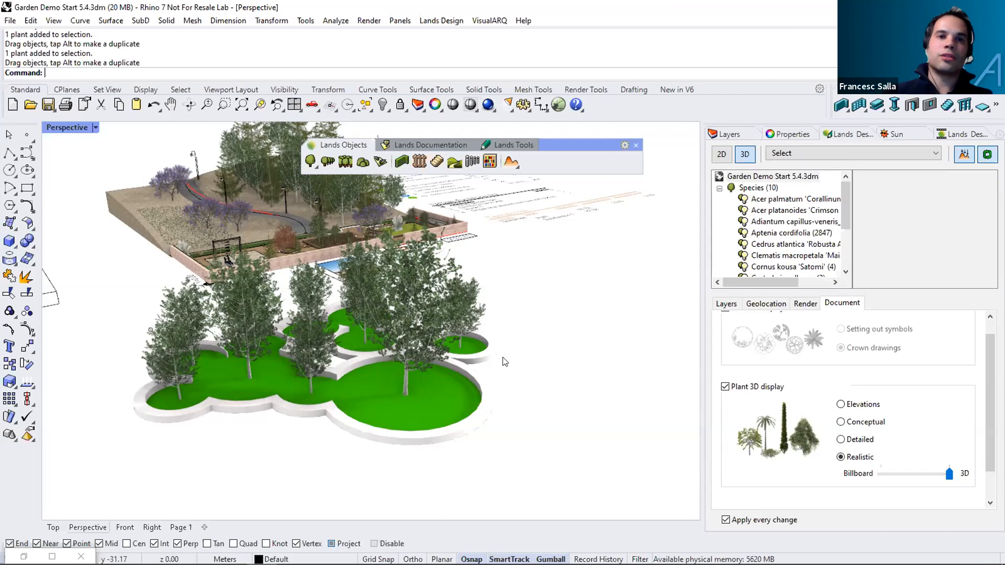
mouse_move(507, 327)
right_down()
mouse_move(478, 337)
mouse_move(520, 301)
mouse_move(530, 306)
mouse_move(515, 315)
right_up()
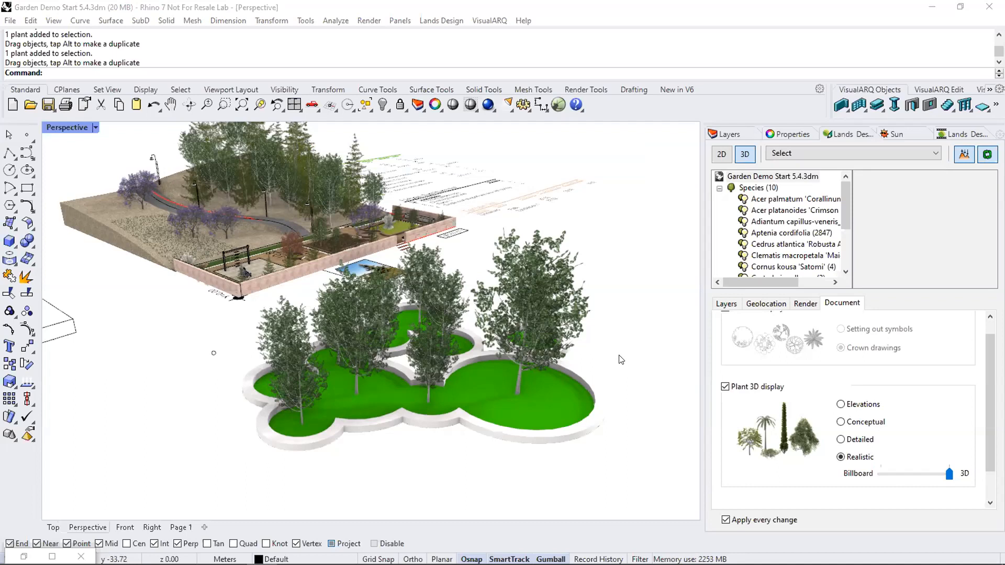
Switch to the Lands Design website in Chrome and open the evaluation download page for Rhino from the Download section.
mouse_move(272, 564)
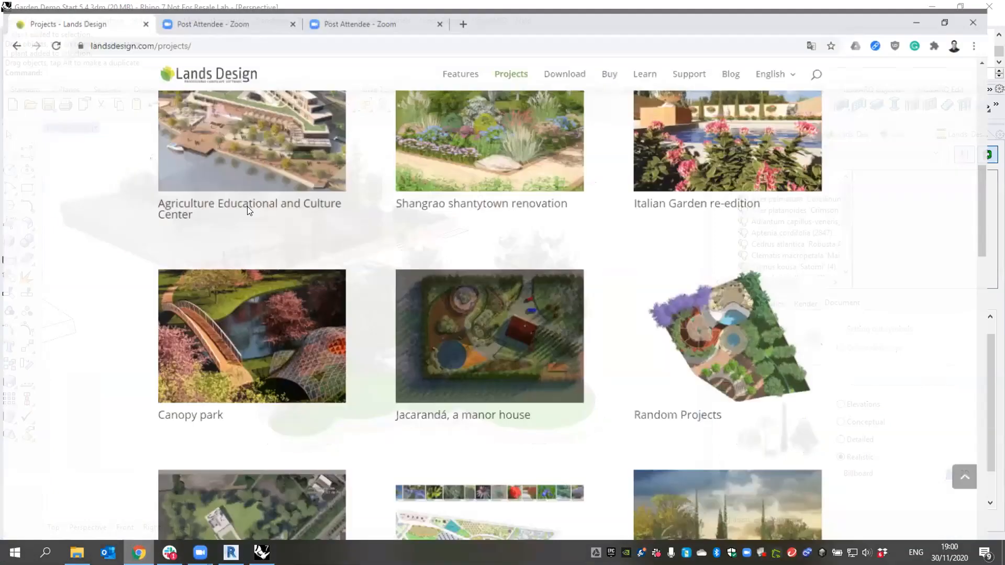
scroll(247, 206, up, 5)
scroll(247, 209, up, 5)
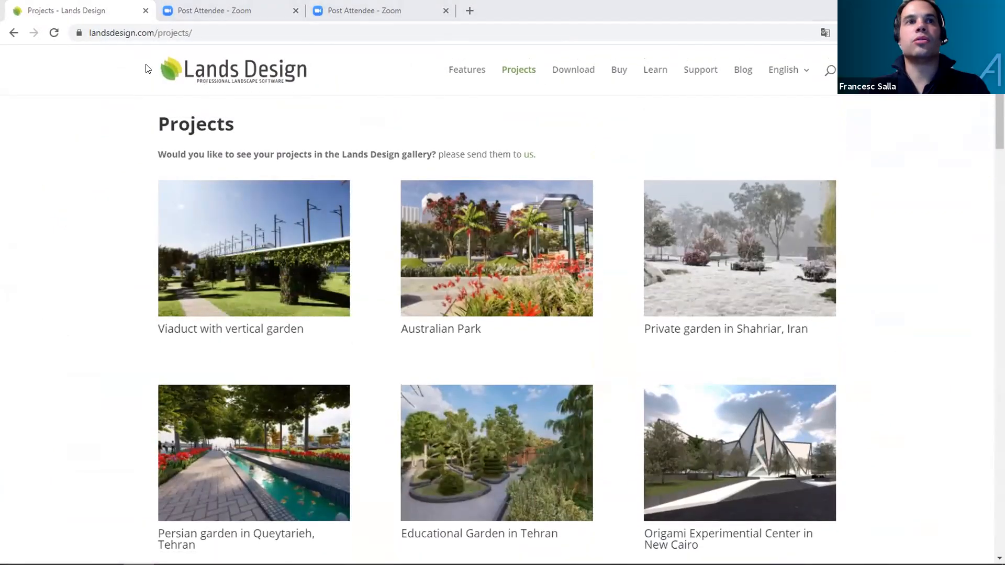
click(560, 76)
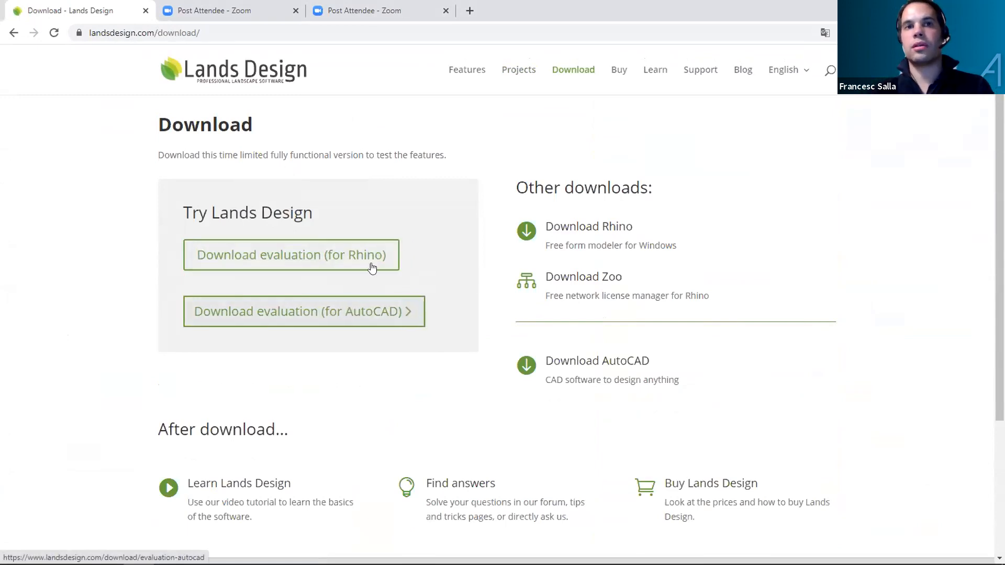
click(364, 256)
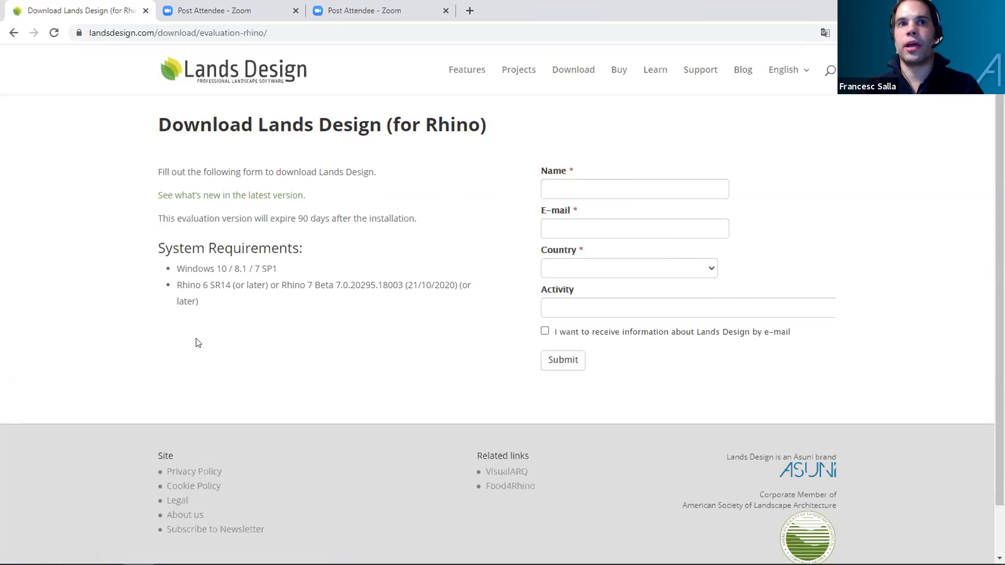
Highlight the number of days in the evaluation expiry note and return to the general Download page.
drag(298, 218, 318, 220)
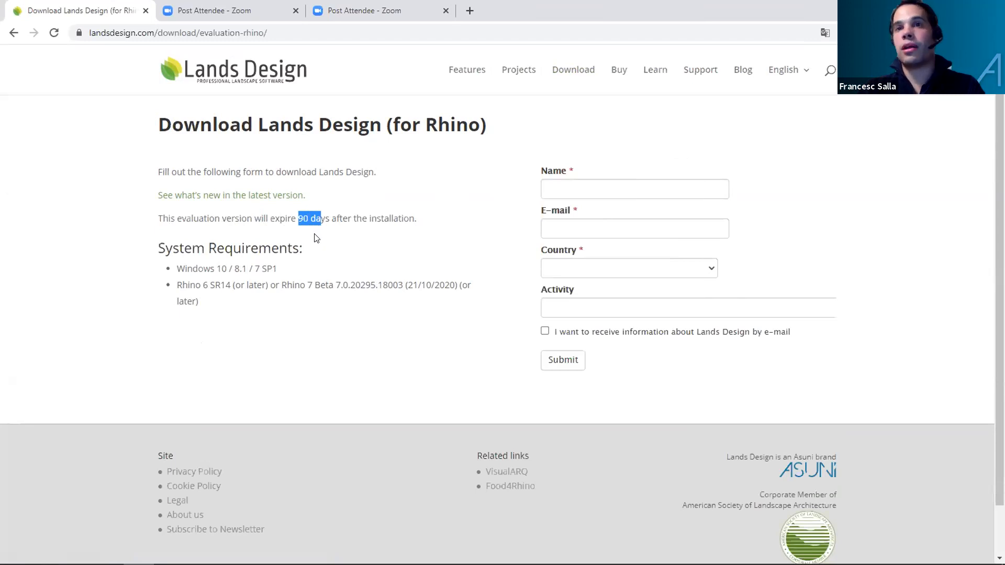
click(306, 220)
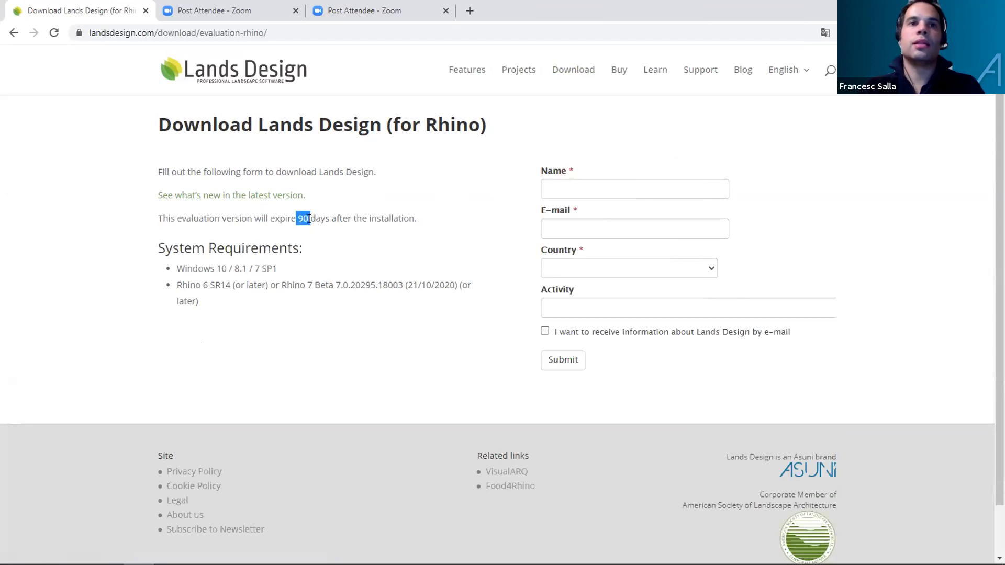
double_click(301, 218)
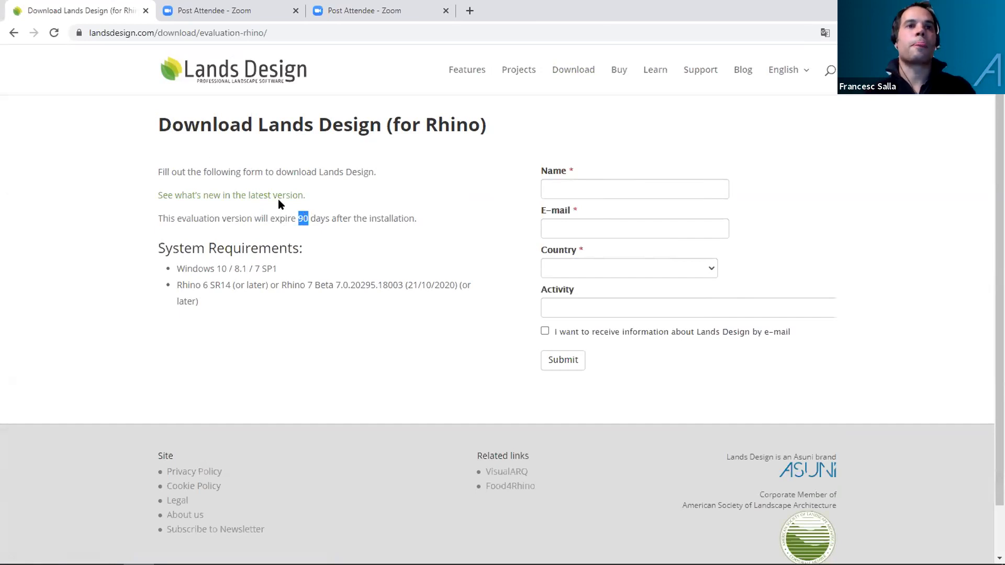
click(13, 34)
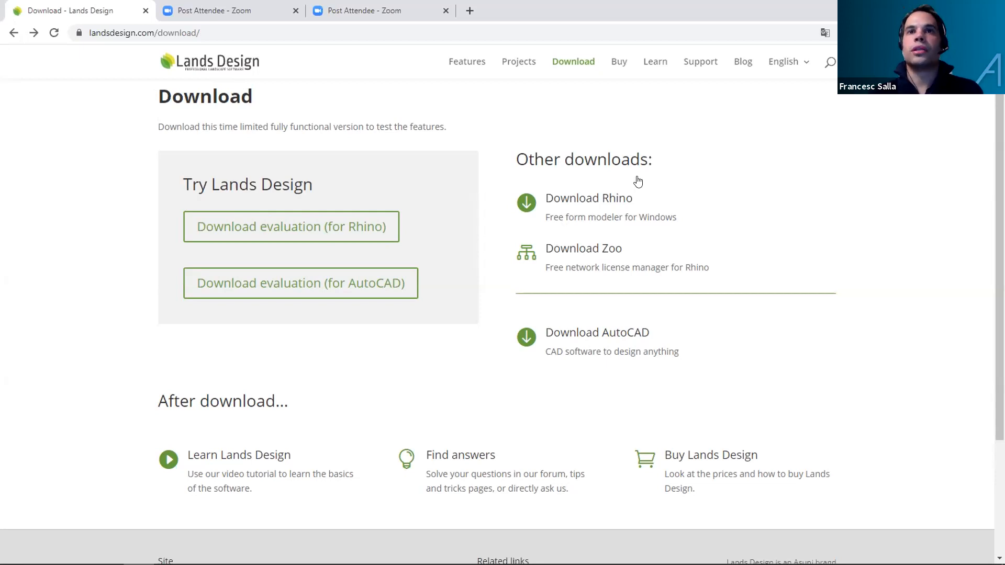
scroll(619, 139, up, 1)
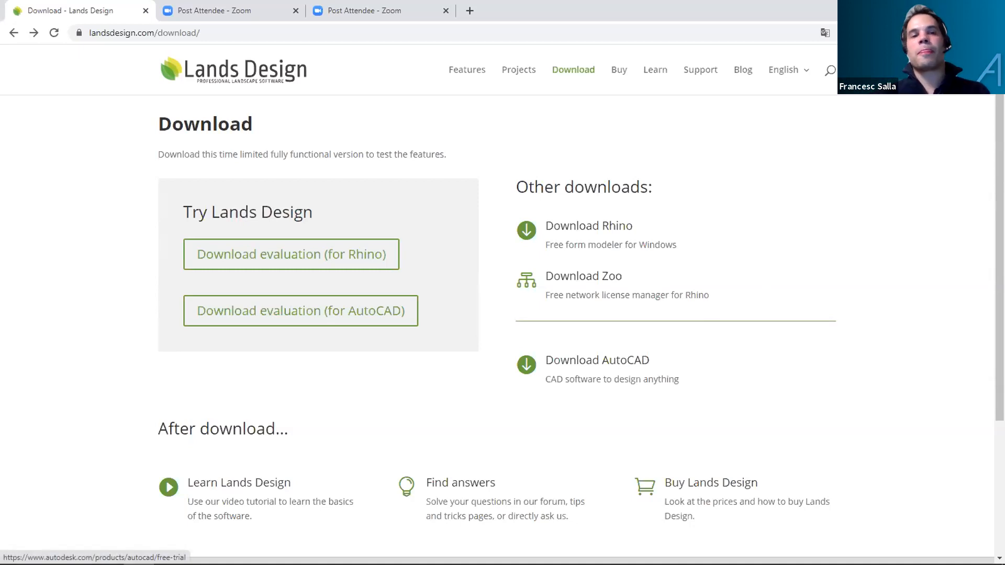
View the website's Support and Learn pages and return to the Projects gallery.
click(699, 74)
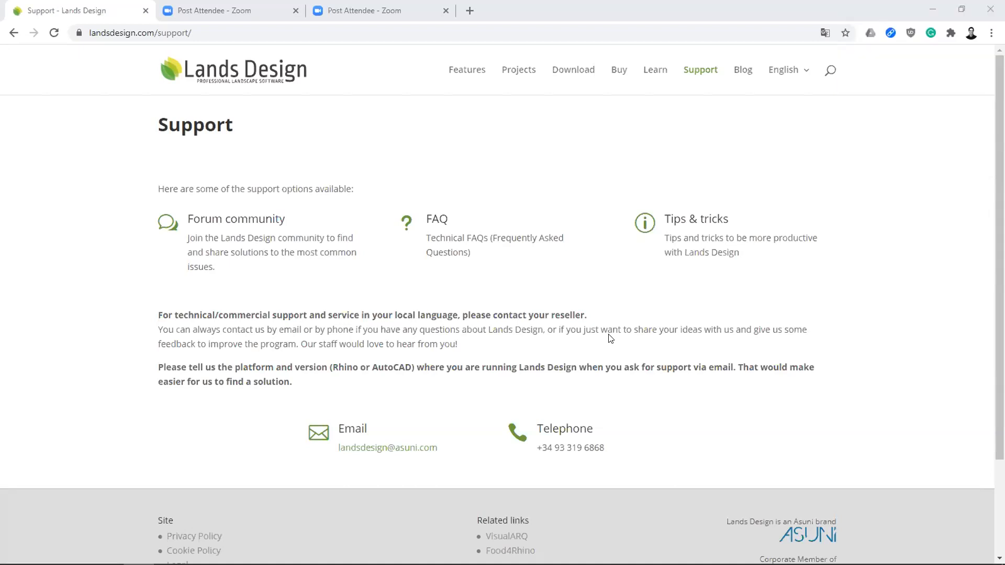
click(654, 72)
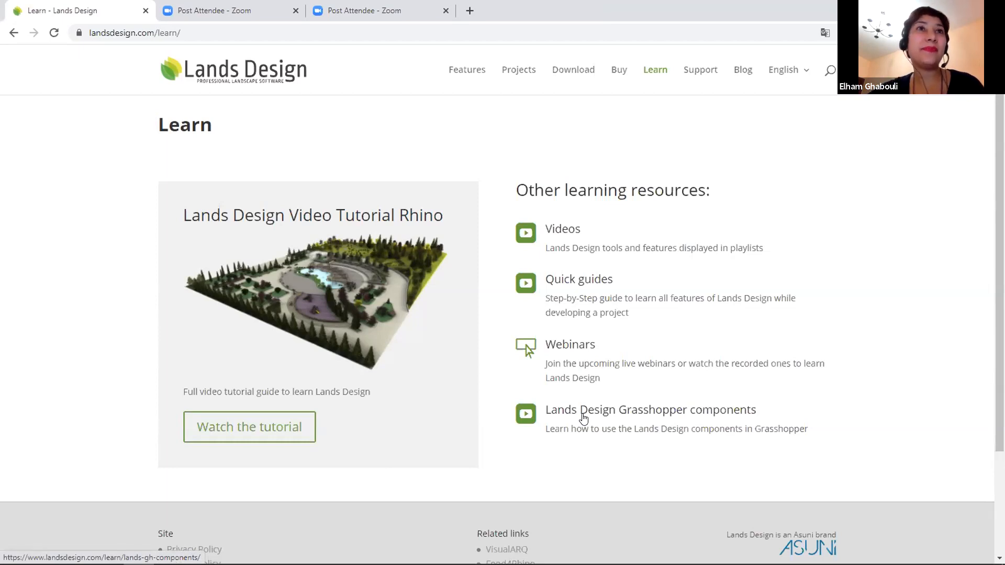
click(512, 68)
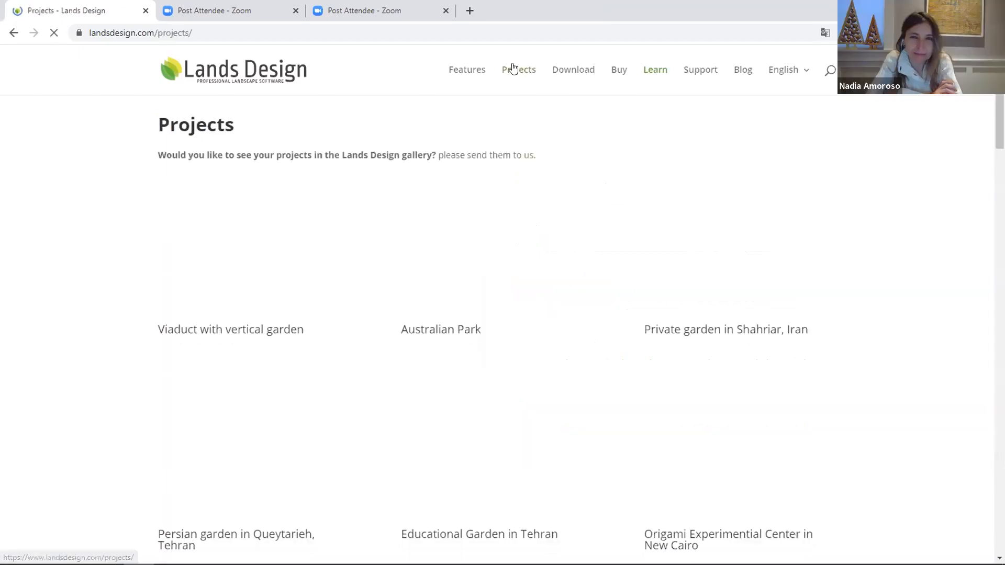